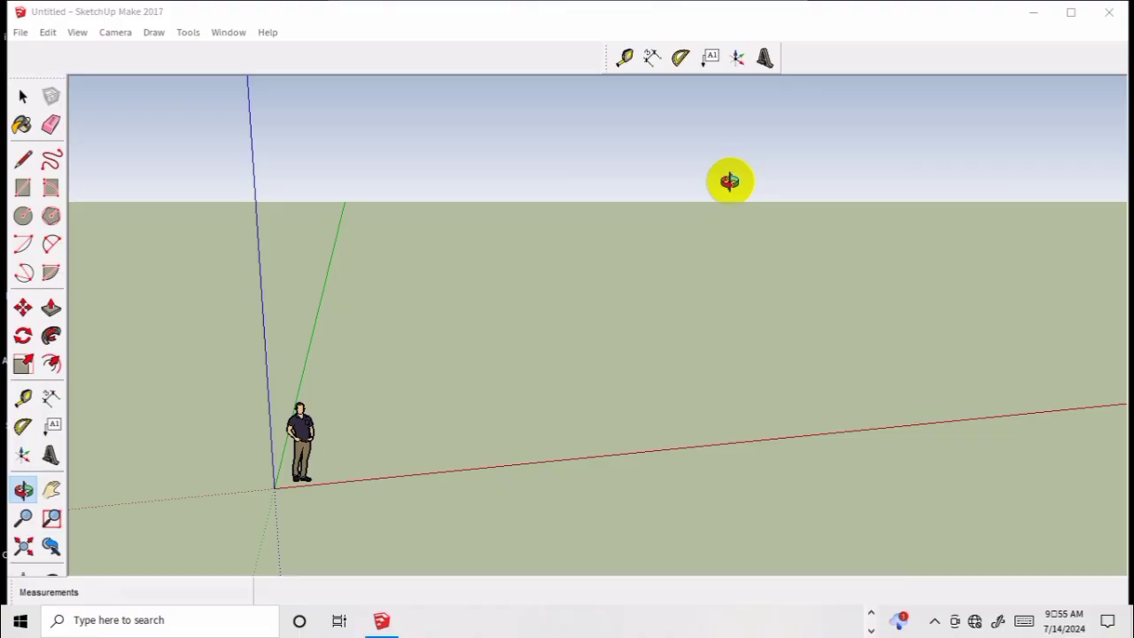
- Draw a rectangle footprint on the ground and push/pull it up into a 10' tall box
{"action": "mouse_move", "coordinate": [729, 180]}
{"action": "left_mouse_down"}
{"action": "mouse_move", "coordinate": [407, 367]}
{"action": "mouse_move", "coordinate": [468, 354]}
{"action": "left_mouse_up"}
{"action": "left_click", "coordinate": [26, 188]}
{"action": "key", "text": "o"}
{"action": "mouse_move", "coordinate": [417, 319]}
{"action": "left_mouse_down"}
{"action": "mouse_move", "coordinate": [422, 390]}
{"action": "mouse_move", "coordinate": [483, 301]}
{"action": "mouse_move", "coordinate": [418, 309]}
{"action": "mouse_move", "coordinate": [536, 425]}
{"action": "mouse_move", "coordinate": [438, 455]}
{"action": "mouse_move", "coordinate": [473, 425]}
{"action": "mouse_move", "coordinate": [399, 370]}
{"action": "mouse_move", "coordinate": [372, 313]}
{"action": "mouse_move", "coordinate": [354, 126]}
{"action": "left_mouse_up"}
{"action": "key", "text": "p"}
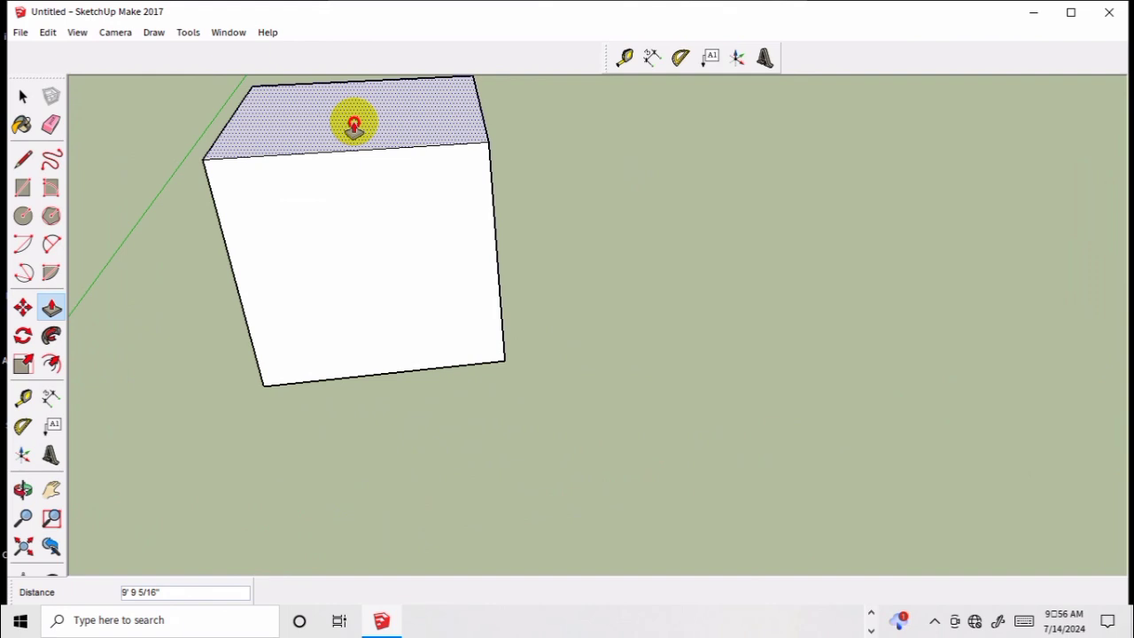
{"action": "type", "text": "10'"}
{"action": "key", "text": "Return"}
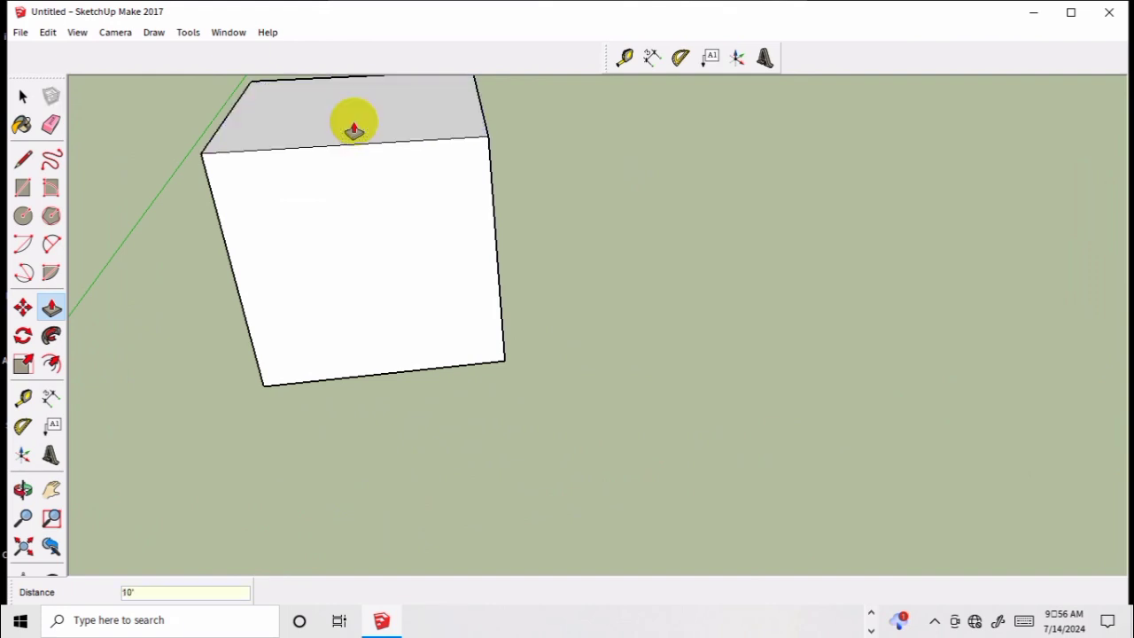
- Orbit and zoom around the box to bring its front face into view
{"action": "key", "text": "o"}
{"action": "mouse_move", "coordinate": [354, 119]}
{"action": "left_mouse_down"}
{"action": "mouse_move", "coordinate": [440, 296]}
{"action": "mouse_move", "coordinate": [423, 231]}
{"action": "mouse_move", "coordinate": [479, 219]}
{"action": "mouse_move", "coordinate": [369, 185]}
{"action": "mouse_move", "coordinate": [450, 205]}
{"action": "mouse_move", "coordinate": [431, 208]}
{"action": "mouse_move", "coordinate": [413, 127]}
{"action": "mouse_move", "coordinate": [423, 218]}
{"action": "mouse_move", "coordinate": [383, 219]}
{"action": "left_mouse_up"}
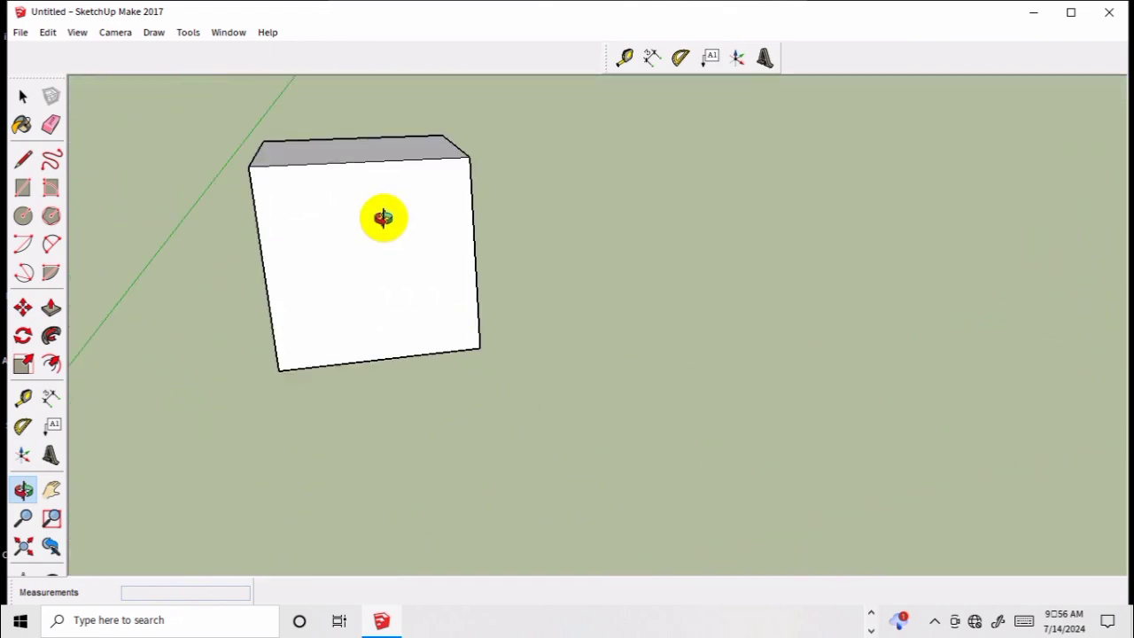
{"action": "mouse_move", "coordinate": [322, 304]}
{"action": "left_mouse_down"}
{"action": "mouse_move", "coordinate": [605, 256]}
{"action": "mouse_move", "coordinate": [668, 339]}
{"action": "mouse_move", "coordinate": [372, 368]}
{"action": "mouse_move", "coordinate": [311, 253]}
{"action": "mouse_move", "coordinate": [377, 204]}
{"action": "mouse_move", "coordinate": [337, 223]}
{"action": "mouse_move", "coordinate": [334, 244]}
{"action": "mouse_move", "coordinate": [402, 169]}
{"action": "left_mouse_up"}
{"action": "left_click_drag", "start_coordinate": [451, 139], "coordinate": [473, 174]}
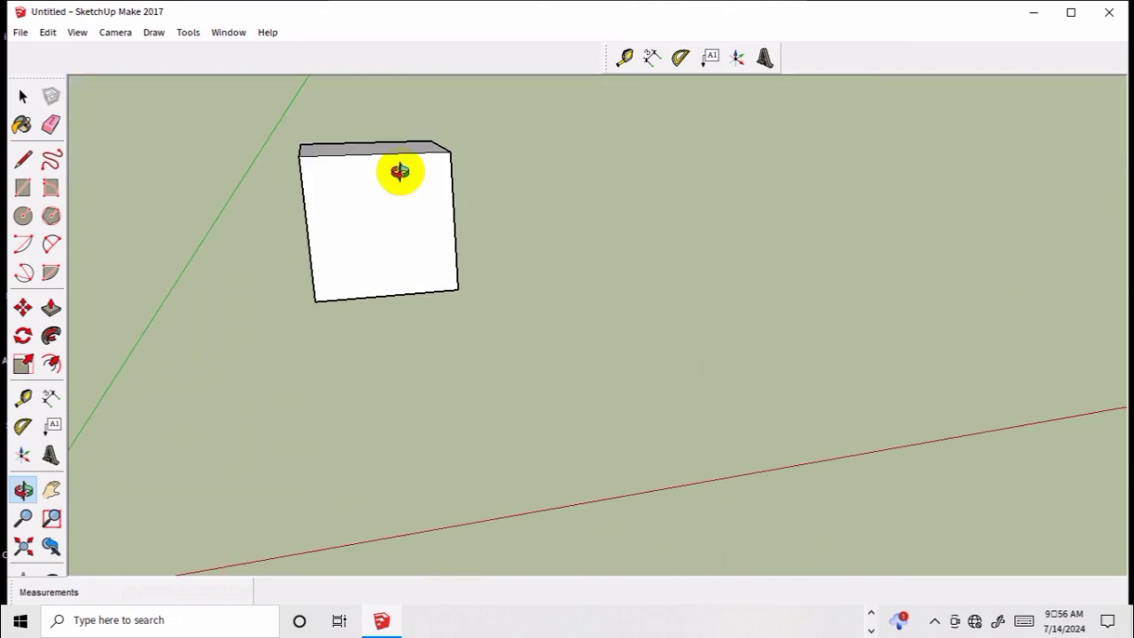
{"action": "scroll", "coordinate": [400, 171], "scroll_direction": "up", "scroll_amount": 2}
{"action": "scroll", "coordinate": [400, 171], "scroll_direction": "down", "scroll_amount": 3}
{"action": "scroll", "coordinate": [400, 171], "scroll_direction": "down", "scroll_amount": 2}
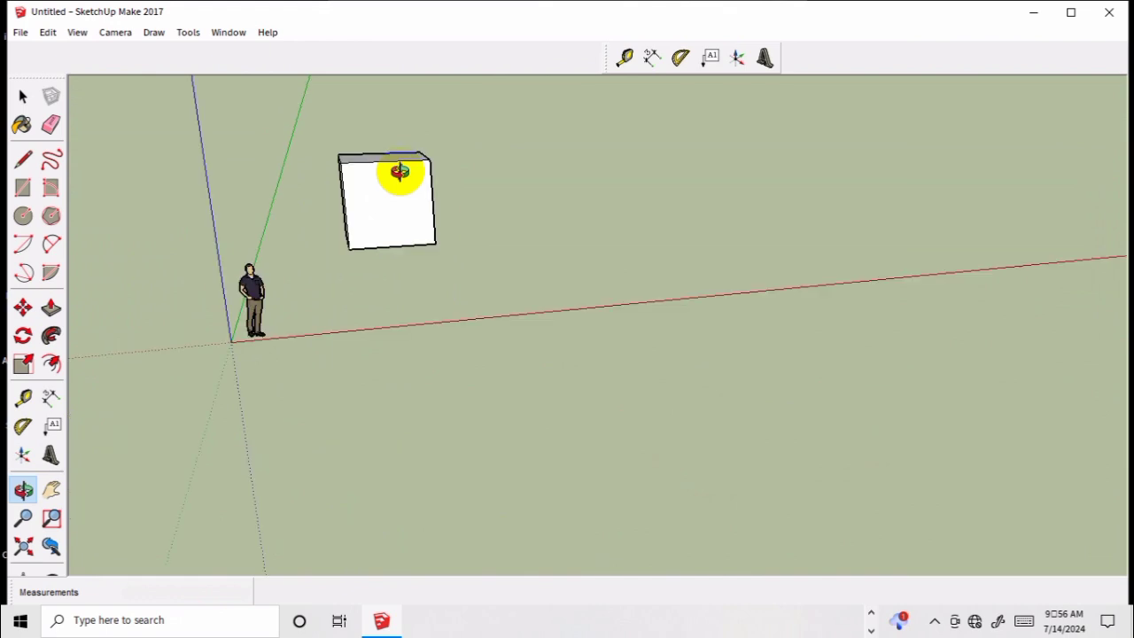
{"action": "scroll", "coordinate": [400, 171], "scroll_direction": "up", "scroll_amount": 1}
{"action": "mouse_move", "coordinate": [457, 177]}
{"action": "left_mouse_down"}
{"action": "mouse_move", "coordinate": [514, 303]}
{"action": "mouse_move", "coordinate": [640, 256]}
{"action": "mouse_move", "coordinate": [582, 310]}
{"action": "left_mouse_up"}
{"action": "mouse_move", "coordinate": [375, 309]}
{"action": "left_mouse_down"}
{"action": "mouse_move", "coordinate": [395, 349]}
{"action": "mouse_move", "coordinate": [420, 499]}
{"action": "mouse_move", "coordinate": [288, 368]}
{"action": "mouse_move", "coordinate": [172, 313]}
{"action": "mouse_move", "coordinate": [678, 253]}
{"action": "mouse_move", "coordinate": [458, 185]}
{"action": "mouse_move", "coordinate": [540, 106]}
{"action": "mouse_move", "coordinate": [599, 83]}
{"action": "mouse_move", "coordinate": [577, 107]}
{"action": "mouse_move", "coordinate": [611, 190]}
{"action": "mouse_move", "coordinate": [623, 161]}
{"action": "mouse_move", "coordinate": [623, 177]}
{"action": "left_mouse_up"}
{"action": "scroll", "coordinate": [610, 185], "scroll_direction": "up", "scroll_amount": 3}
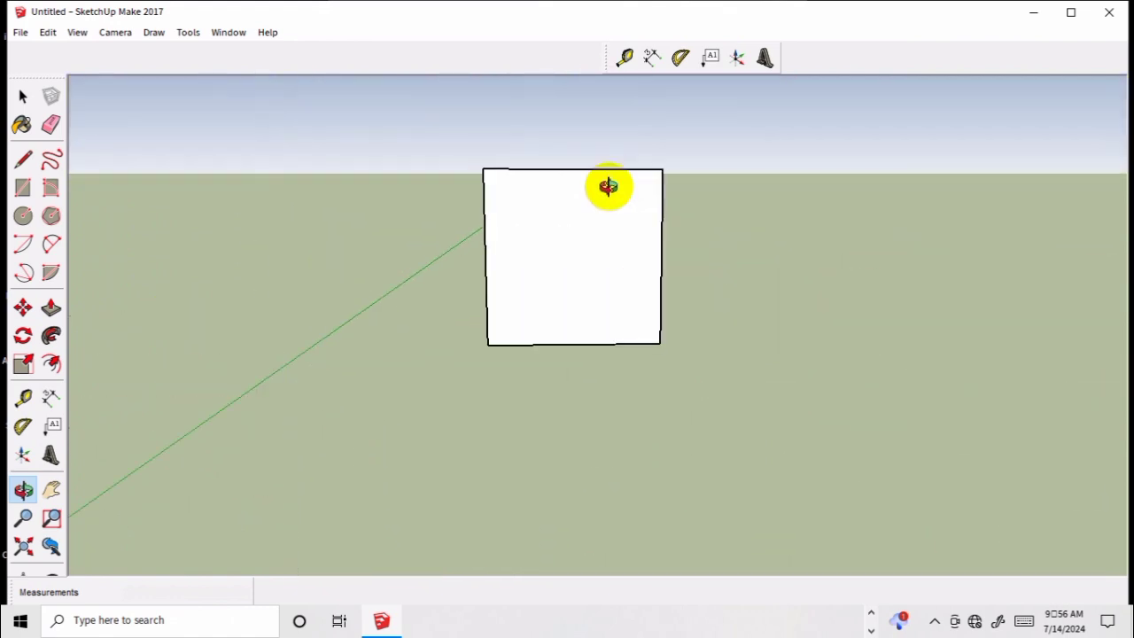
{"action": "scroll", "coordinate": [609, 186], "scroll_direction": "up", "scroll_amount": 2}
- Place three horizontal guide lines just below the top edge of the box front
{"action": "key", "text": "t"}
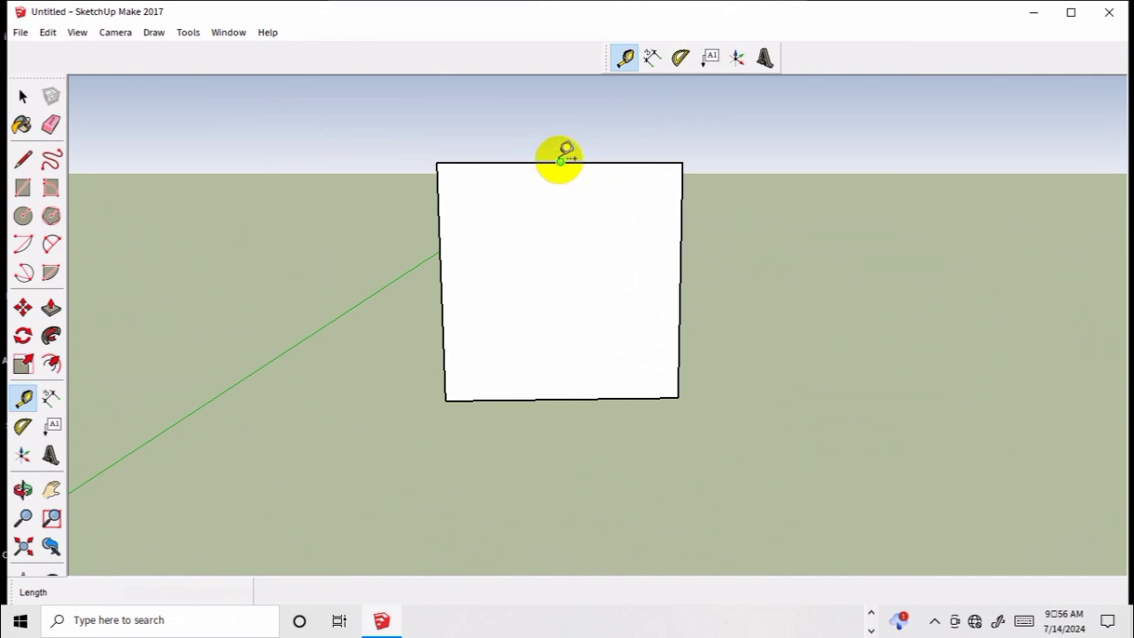
{"action": "left_click", "coordinate": [558, 164]}
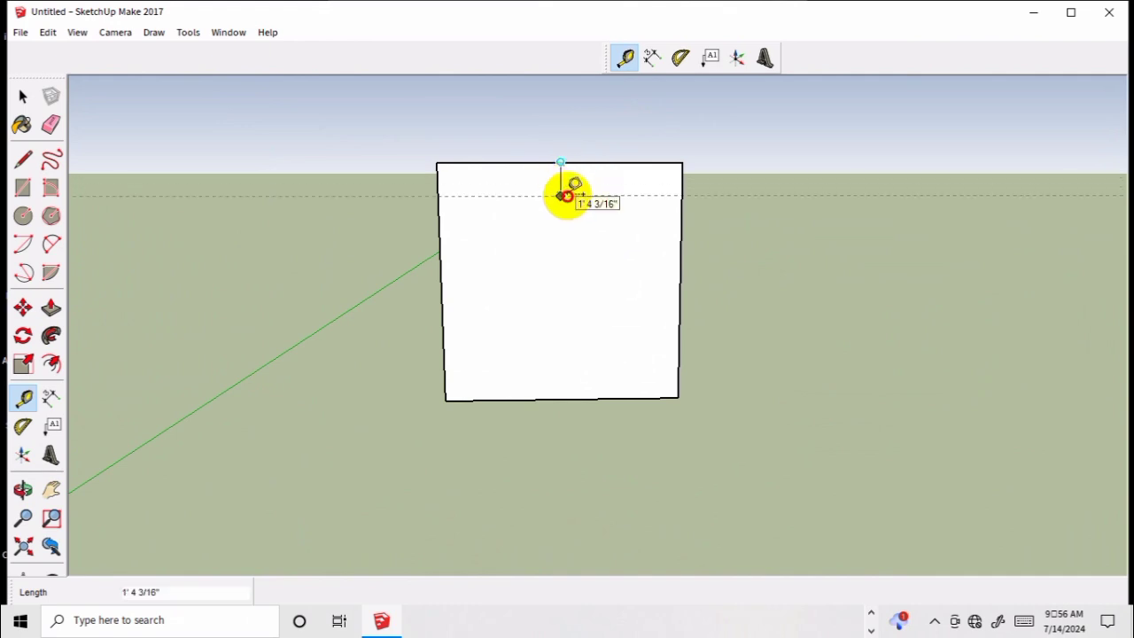
{"action": "left_click", "coordinate": [565, 195]}
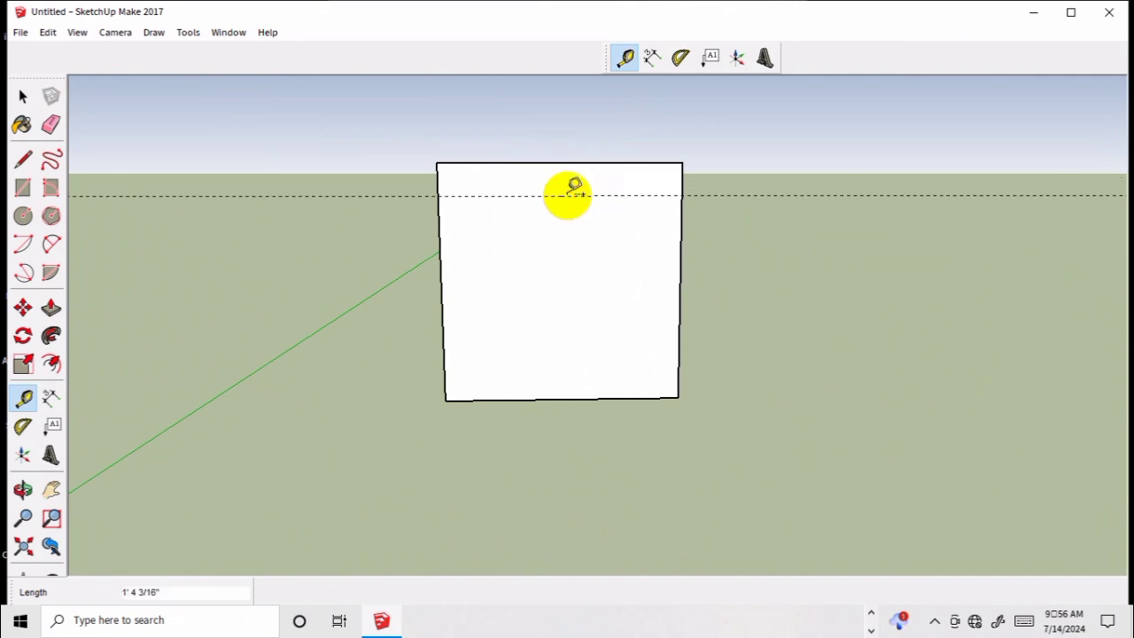
{"action": "type", "text": "2"}
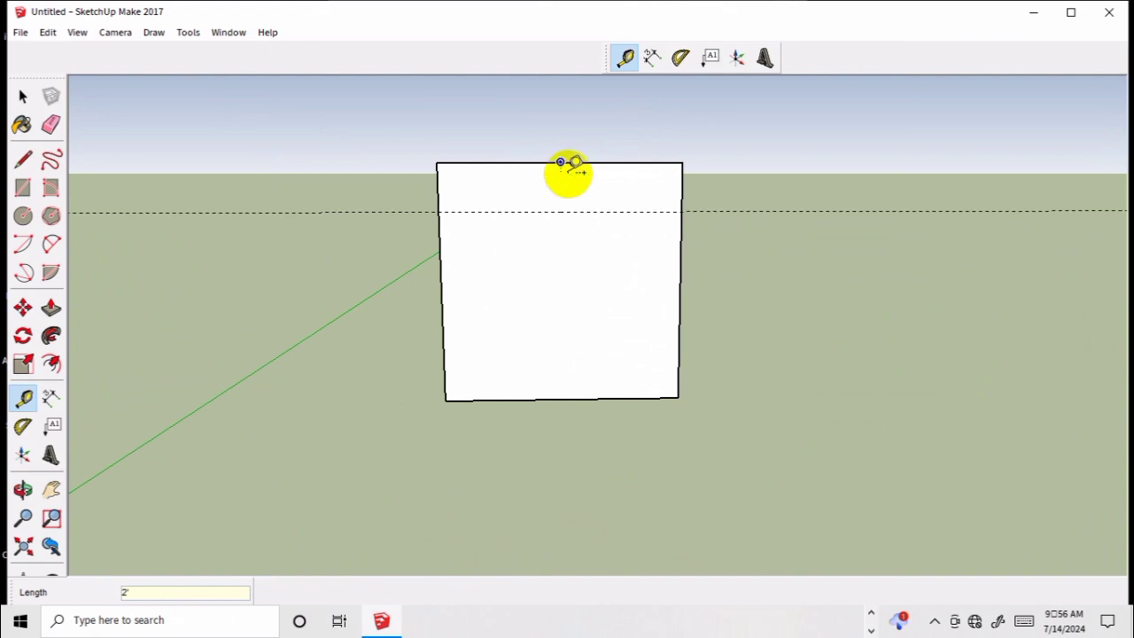
{"action": "left_click", "coordinate": [561, 163]}
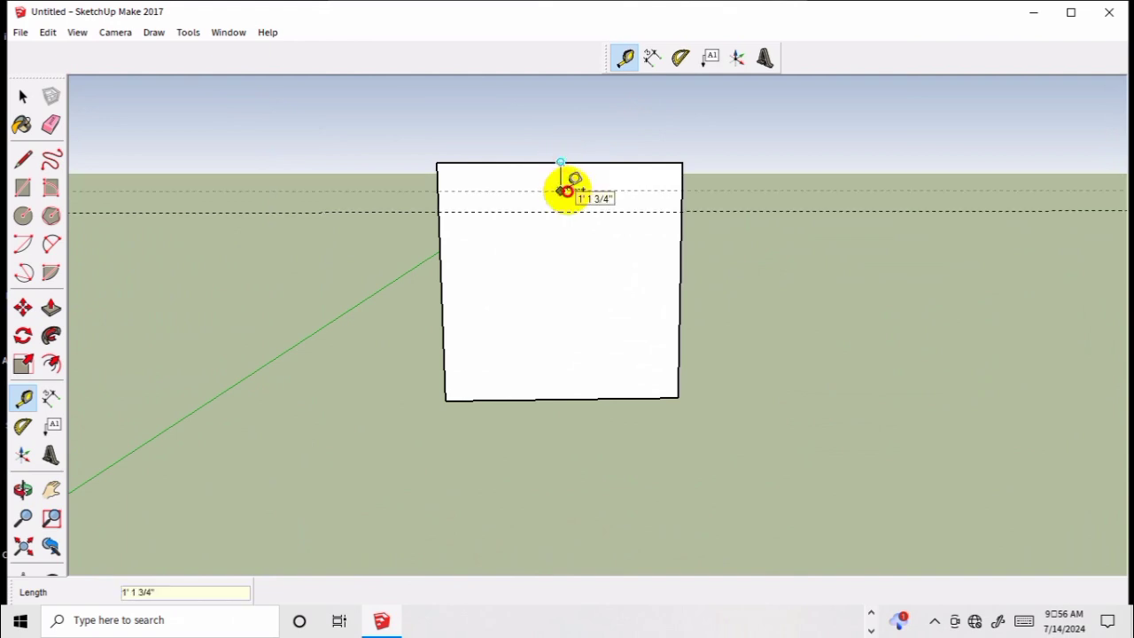
{"action": "left_click", "coordinate": [573, 189]}
{"action": "type", "text": "1.5'"}
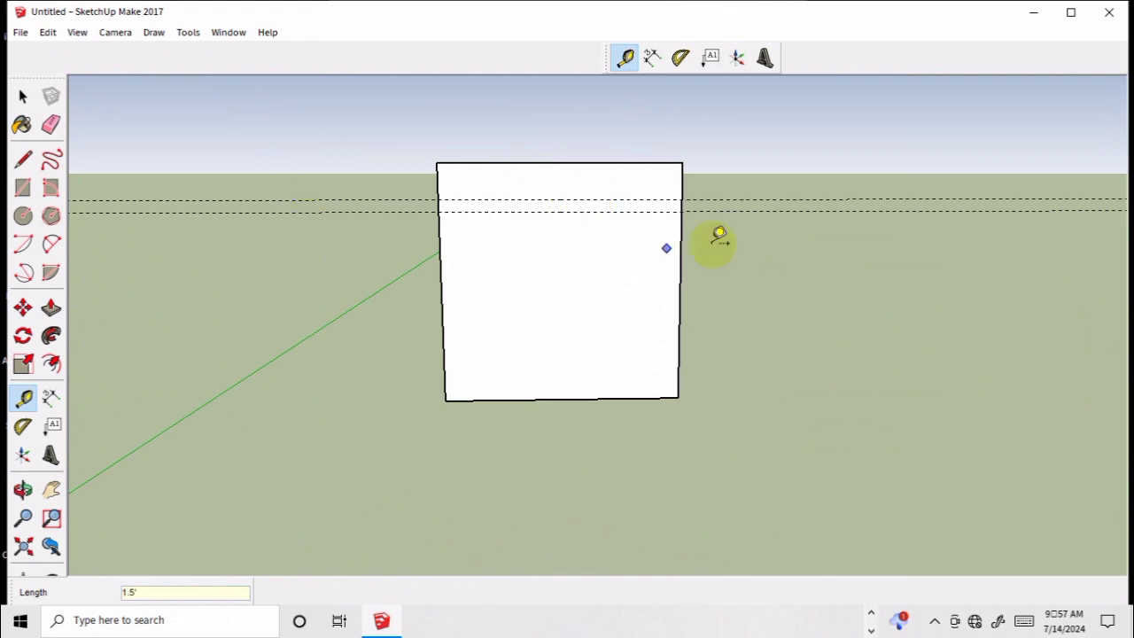
{"action": "left_click", "coordinate": [561, 166]}
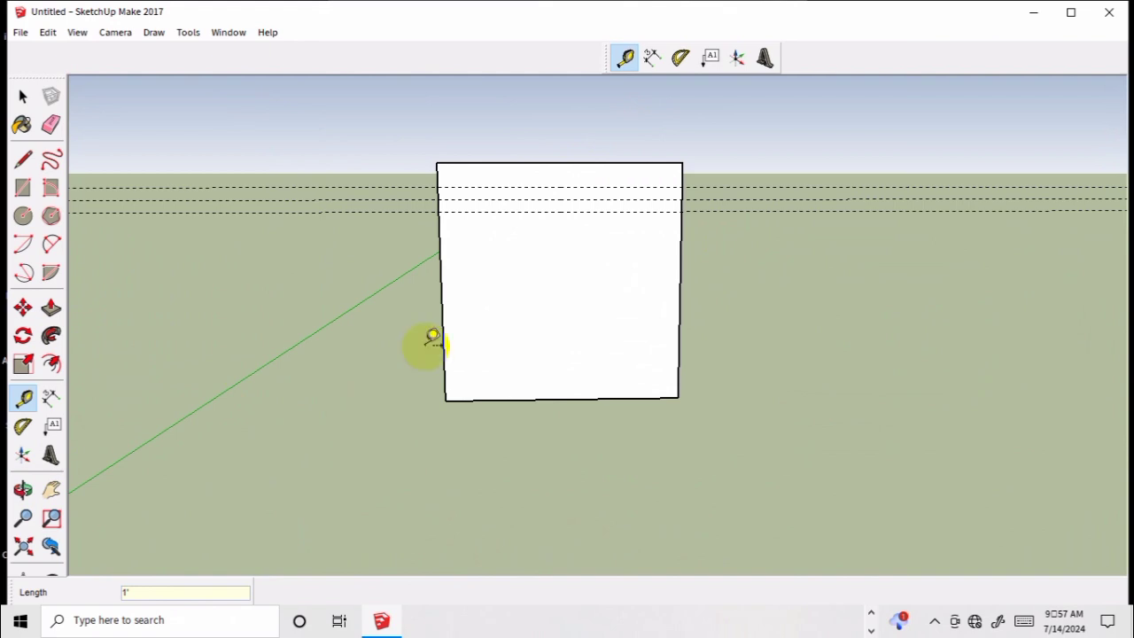
- Add vertical guides 5' in from the left edge and 2'6" in from the right edge
{"action": "left_click", "coordinate": [441, 299]}
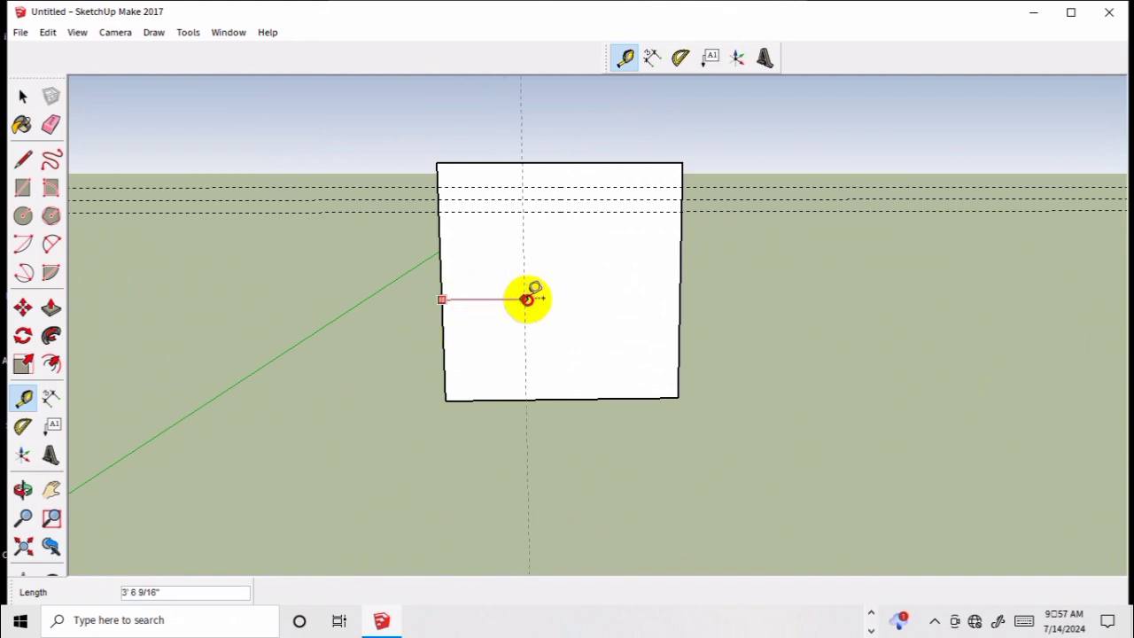
{"action": "type", "text": "5'"}
{"action": "key", "text": "Return"}
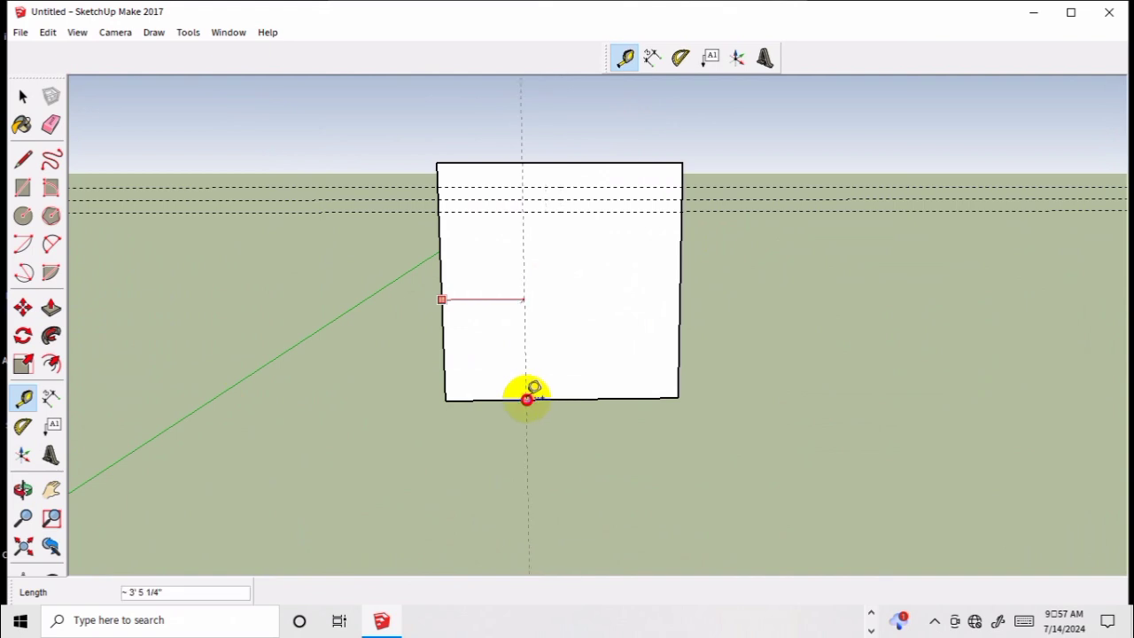
{"action": "left_click", "coordinate": [524, 400]}
{"action": "type", "text": "2.5'"}
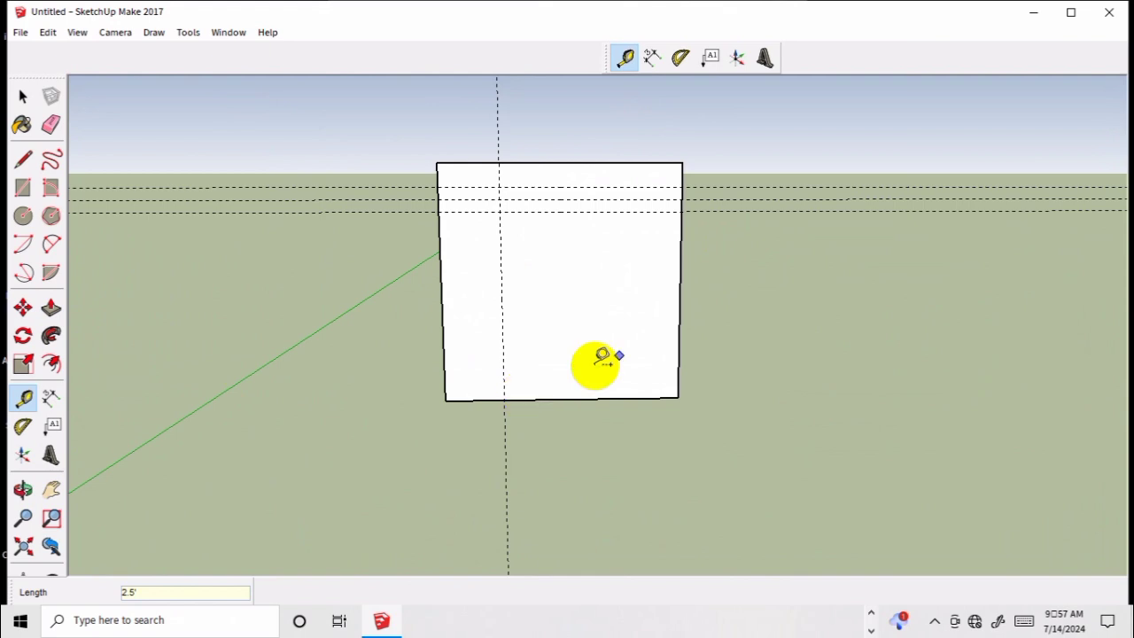
{"action": "left_click", "coordinate": [680, 327]}
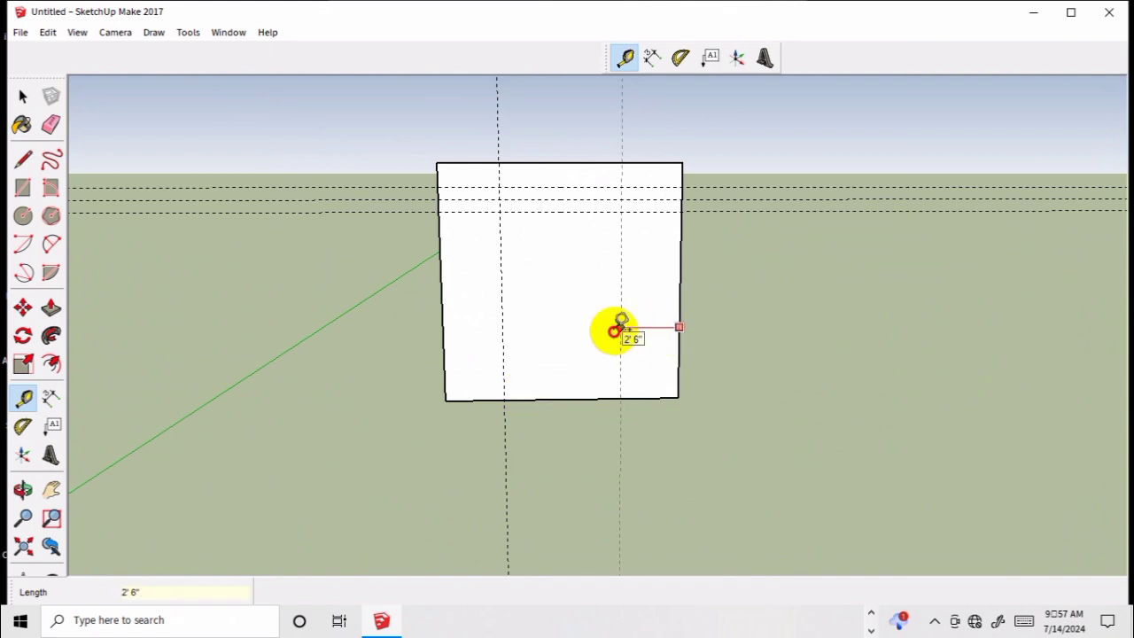
{"action": "left_click", "coordinate": [620, 328]}
{"action": "type", "text": "2.5'"}
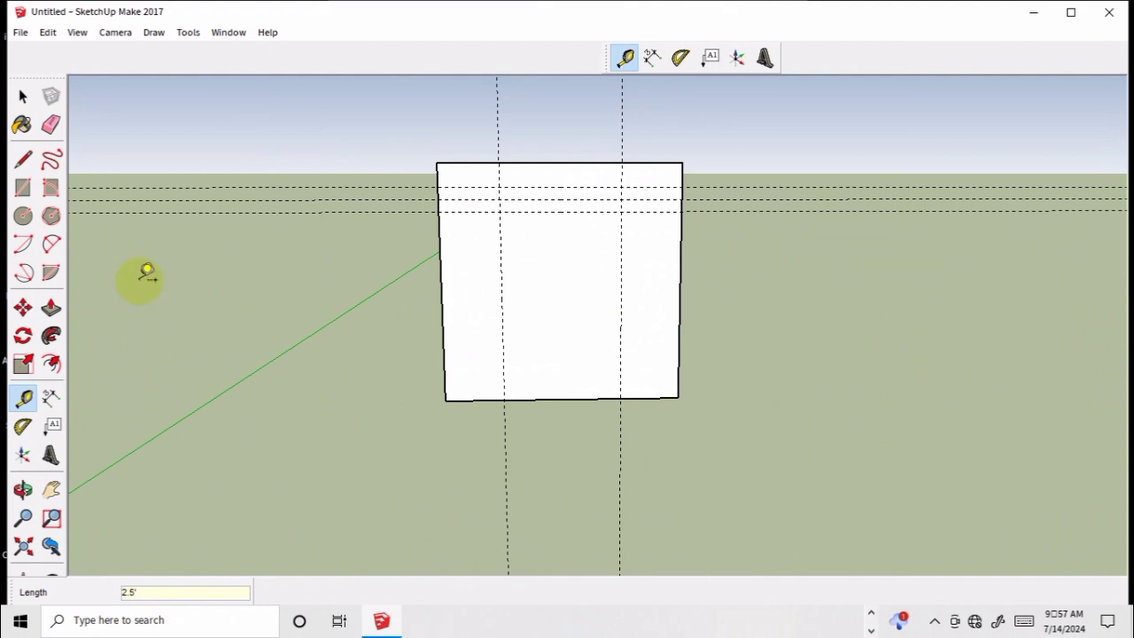
{"action": "left_click", "coordinate": [23, 96]}
- Draw the door opening rectangle from the guide intersection down to the box bottom
{"action": "left_click", "coordinate": [23, 187]}
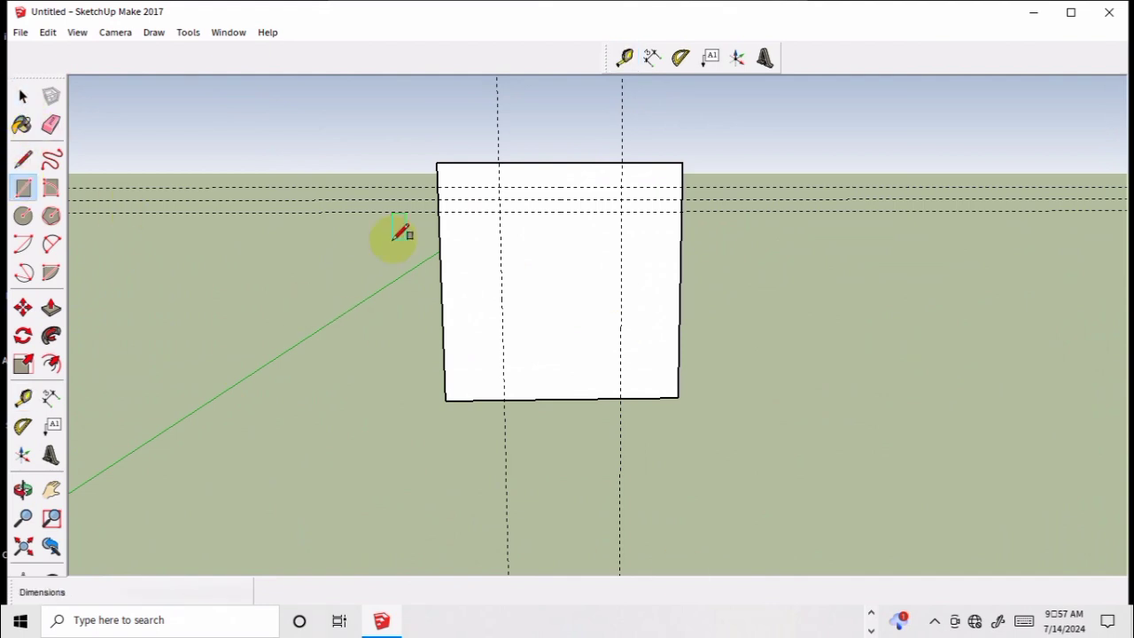
{"action": "left_click", "coordinate": [499, 212]}
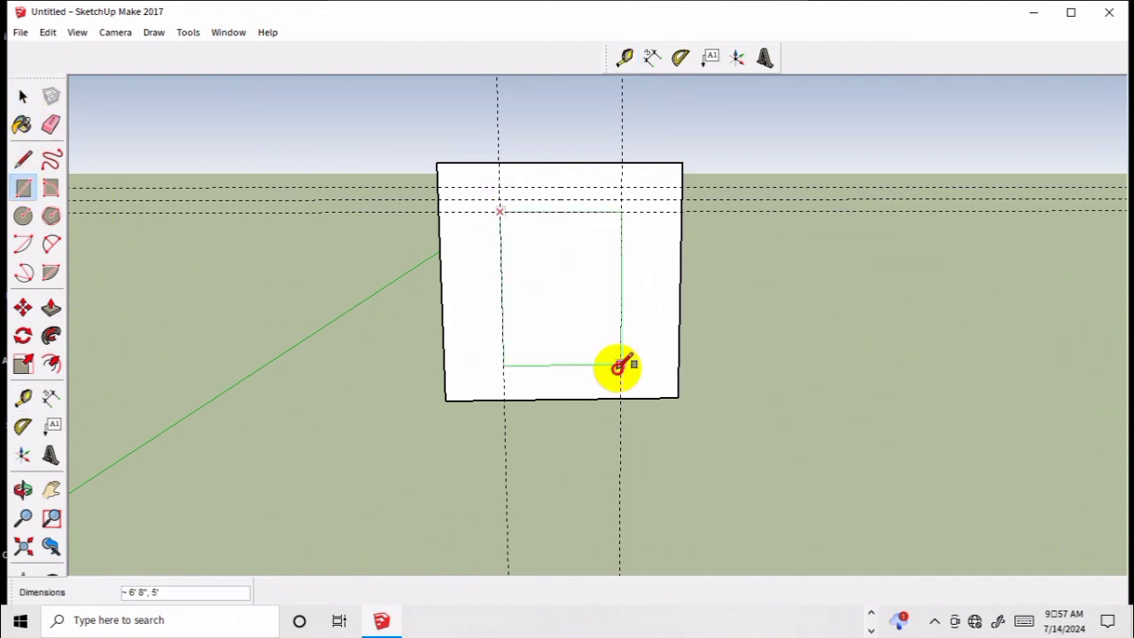
{"action": "left_click", "coordinate": [621, 399]}
{"action": "left_click", "coordinate": [23, 96]}
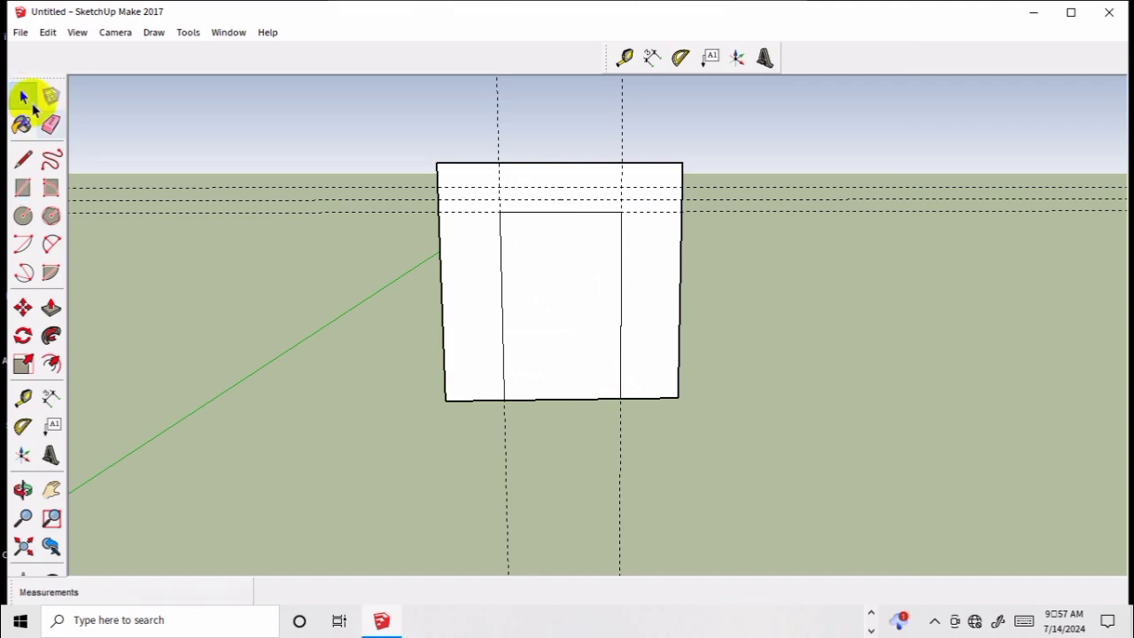
{"action": "left_click", "coordinate": [573, 310]}
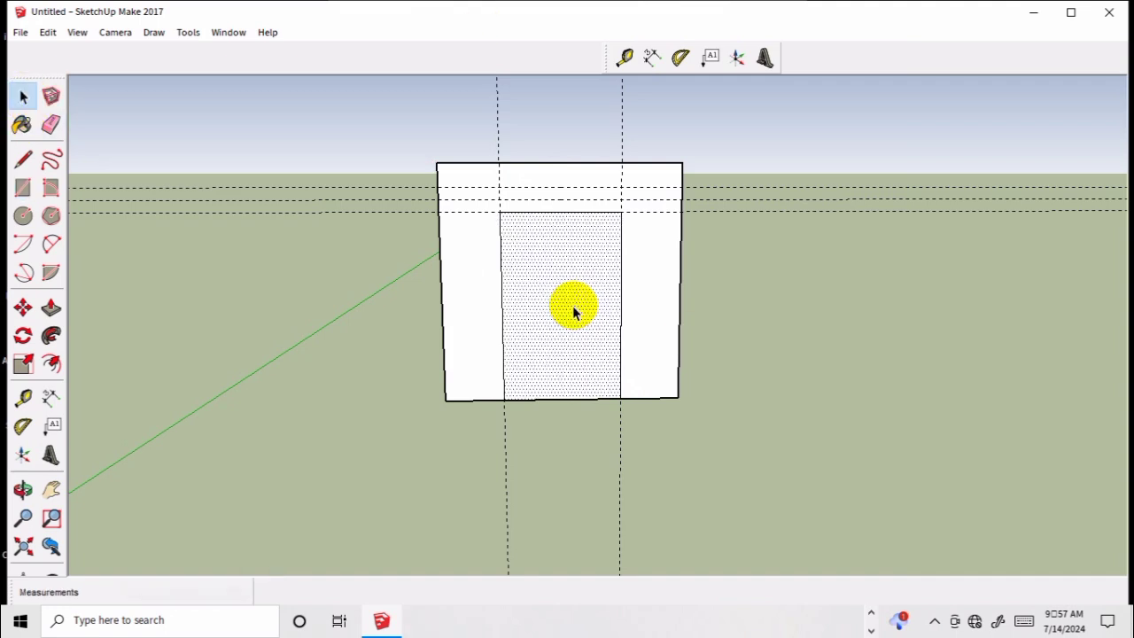
{"action": "scroll", "coordinate": [573, 310], "scroll_direction": "up", "scroll_amount": 1}
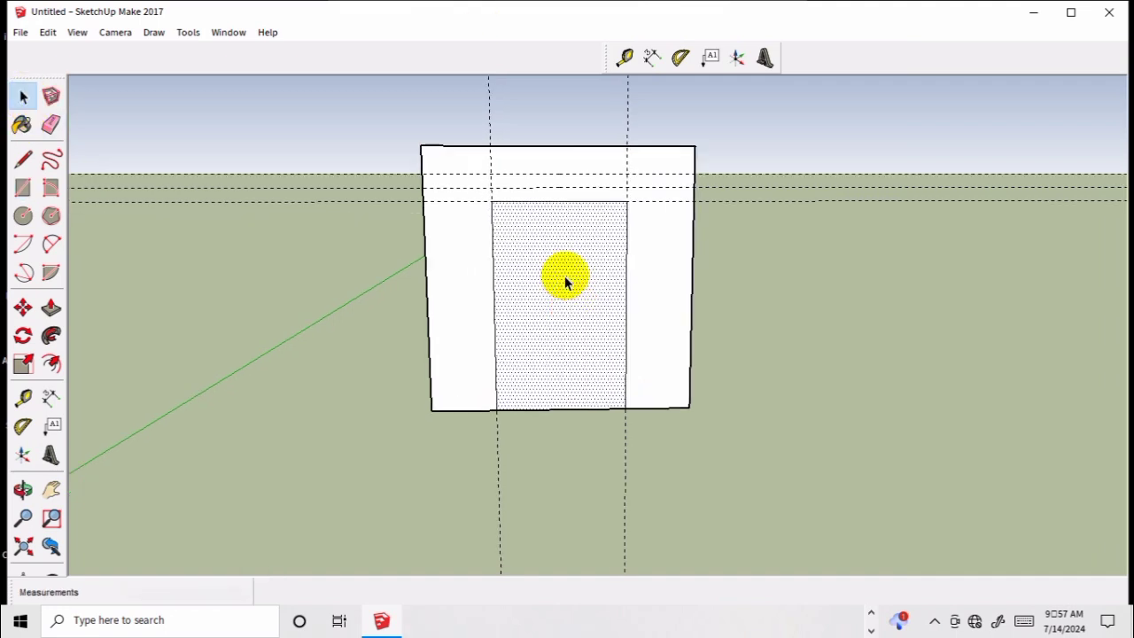
{"action": "left_click", "coordinate": [893, 297]}
- Draw two thin rectangles across the top and left side of the opening
{"action": "left_click", "coordinate": [23, 187]}
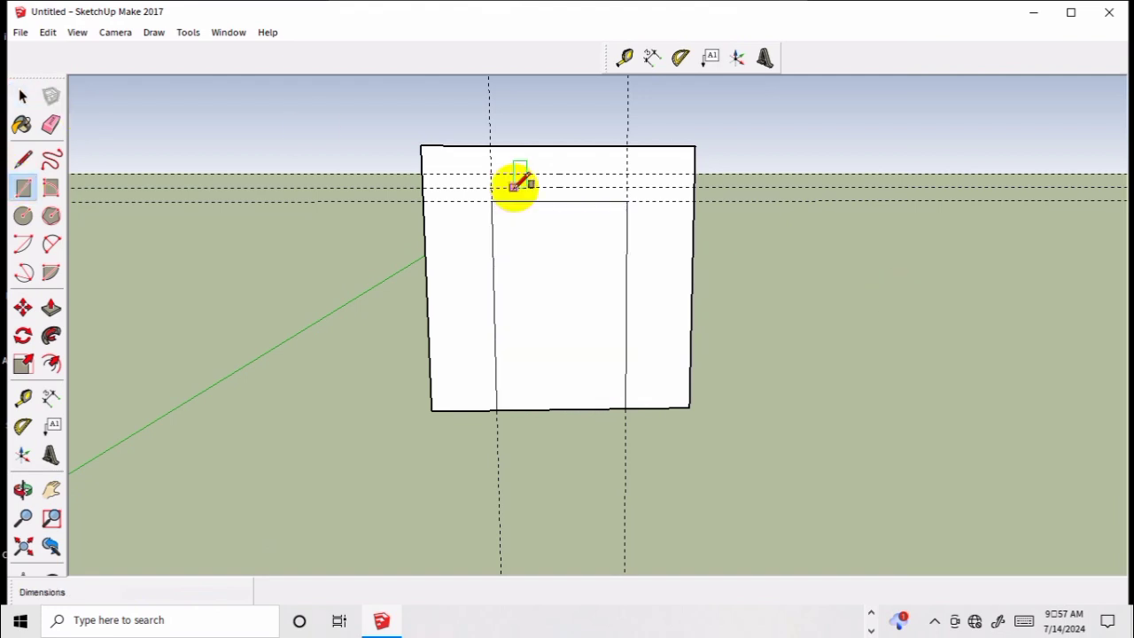
{"action": "left_click", "coordinate": [492, 201]}
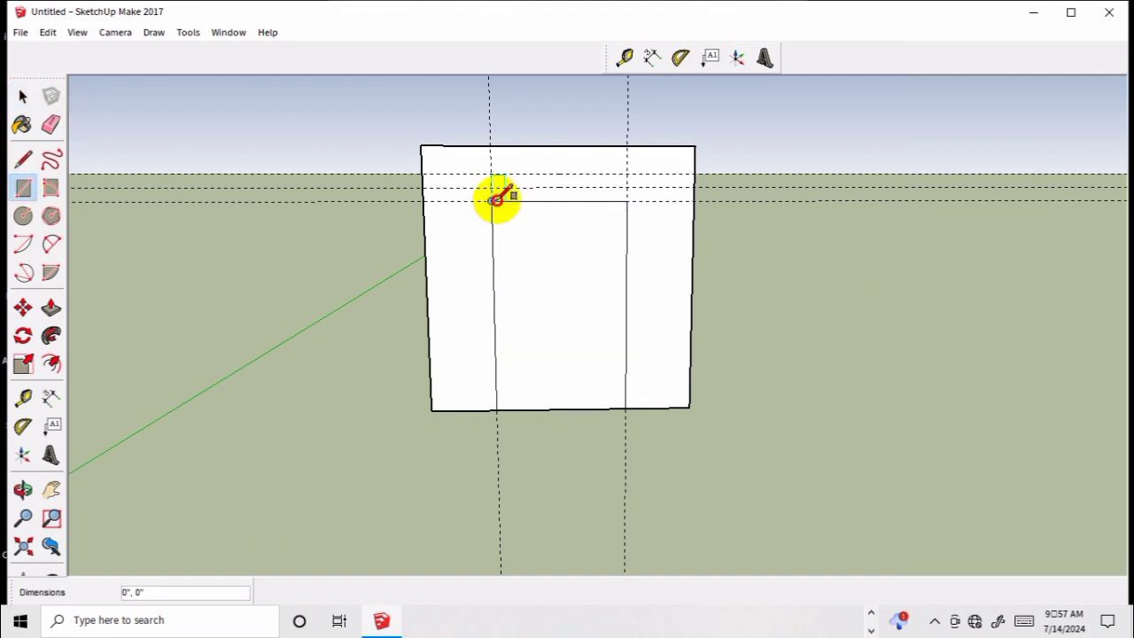
{"action": "left_click", "coordinate": [628, 224]}
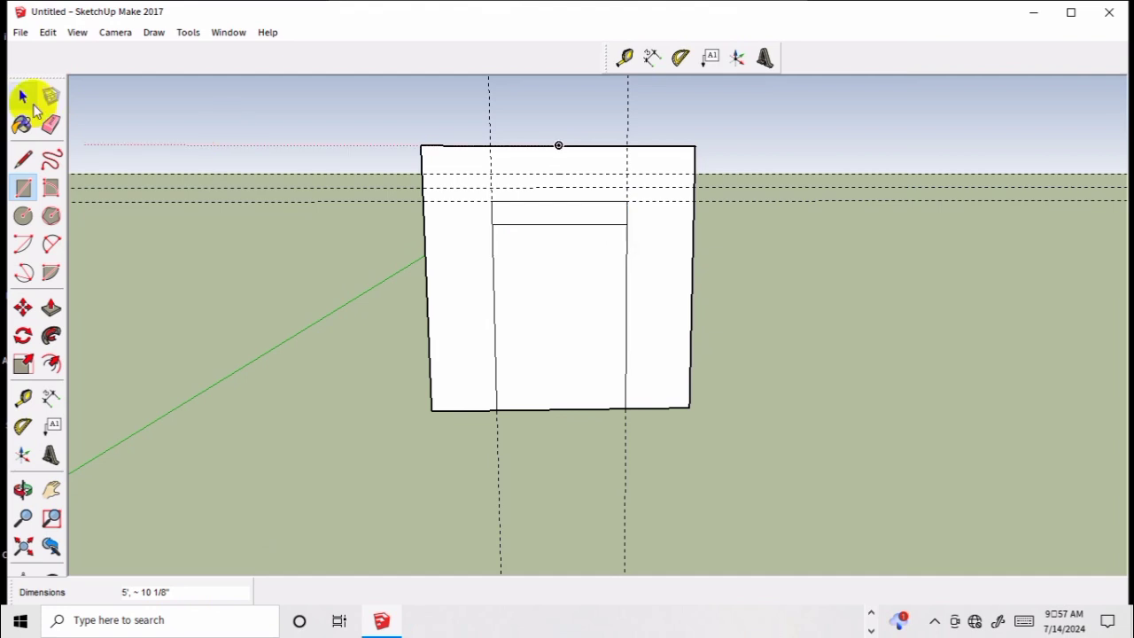
{"action": "left_click", "coordinate": [23, 95]}
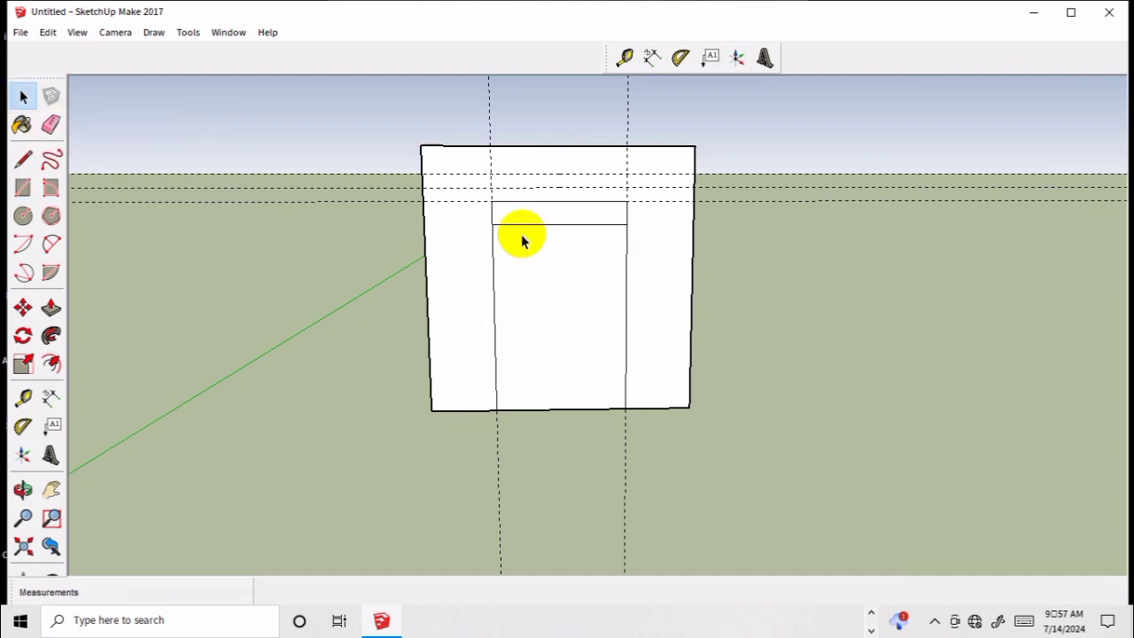
{"action": "key", "text": "r"}
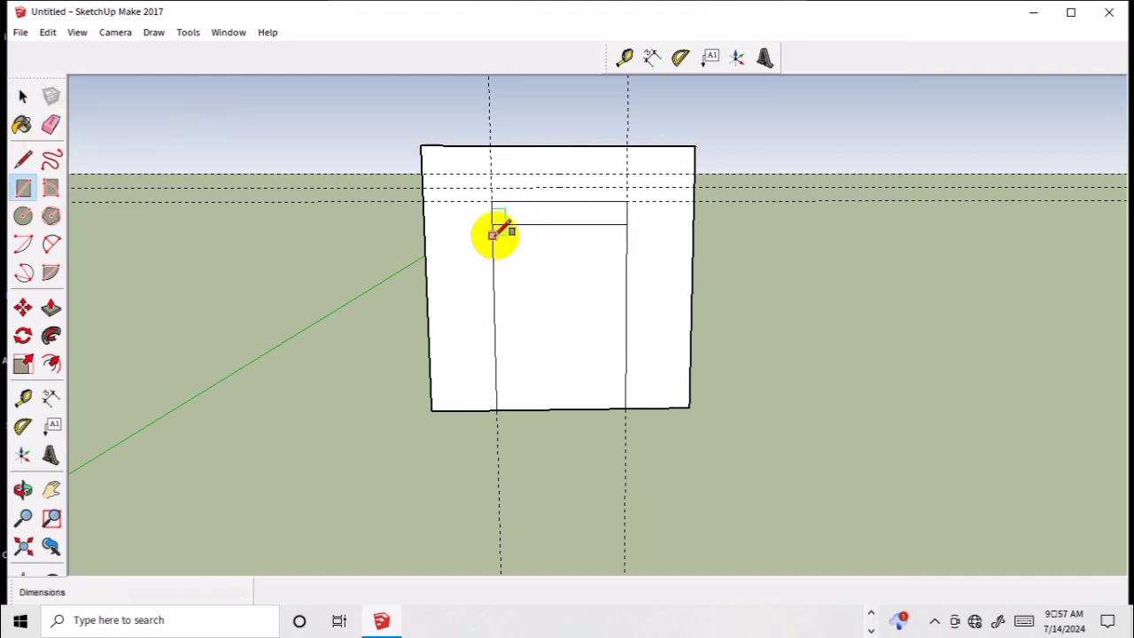
{"action": "scroll", "coordinate": [492, 224], "scroll_direction": "up", "scroll_amount": 1}
{"action": "scroll", "coordinate": [490, 228], "scroll_direction": "up", "scroll_amount": 1}
{"action": "left_click", "coordinate": [488, 232]}
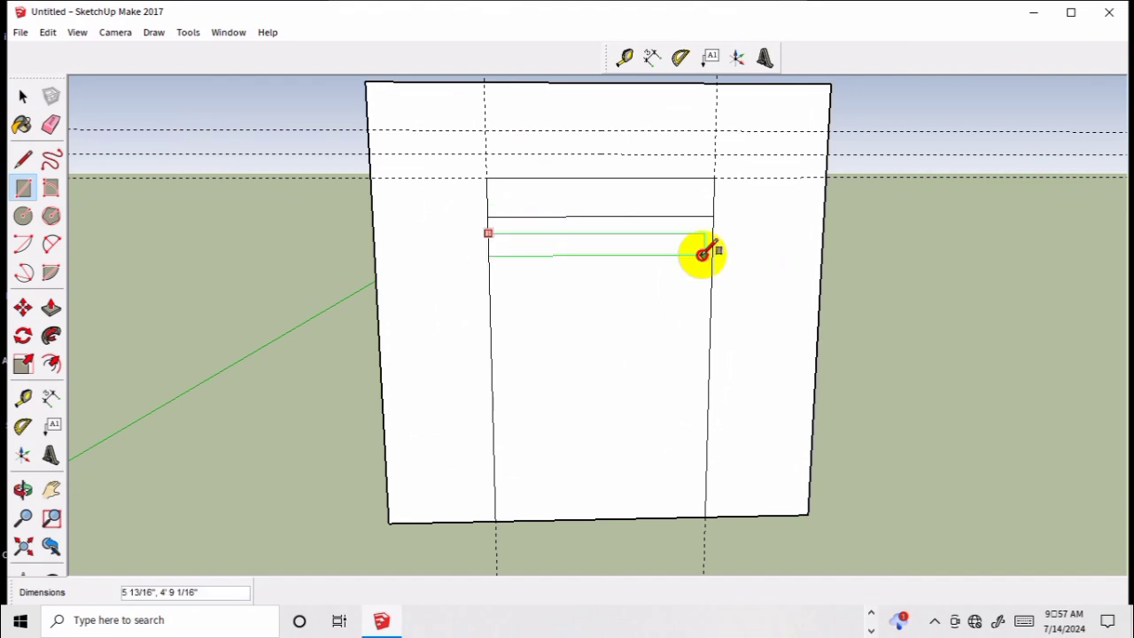
{"action": "left_click", "coordinate": [713, 507]}
- Erase the leftover strip edge and vertical guide lines, then select the door opening face
{"action": "key", "text": "e"}
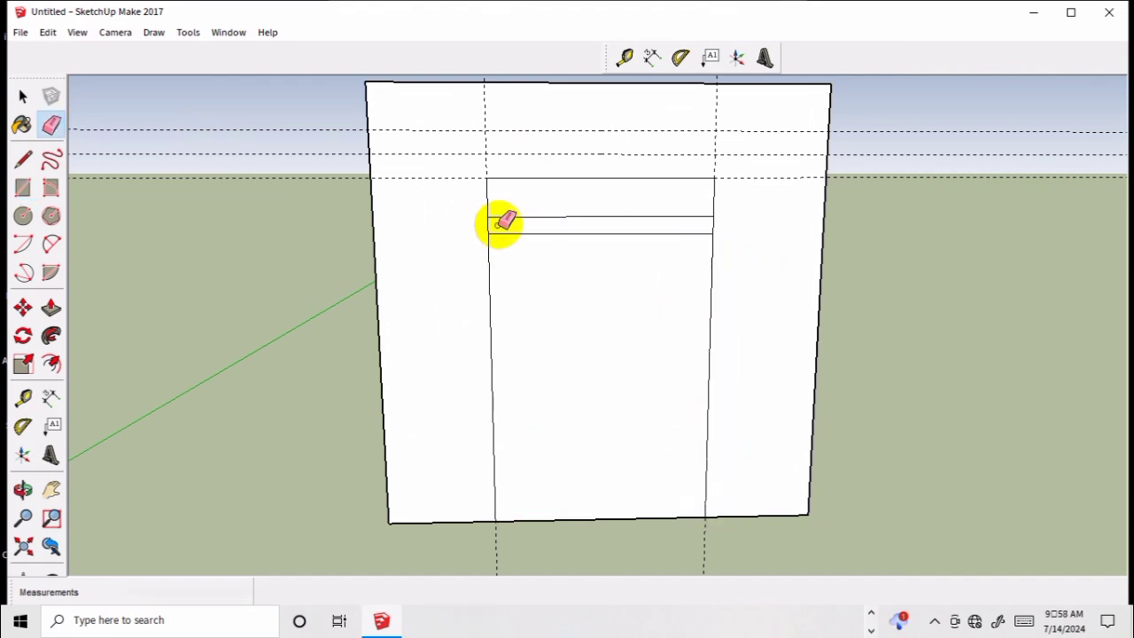
{"action": "left_click", "coordinate": [489, 224]}
{"action": "left_click", "coordinate": [714, 224]}
{"action": "left_click", "coordinate": [714, 221]}
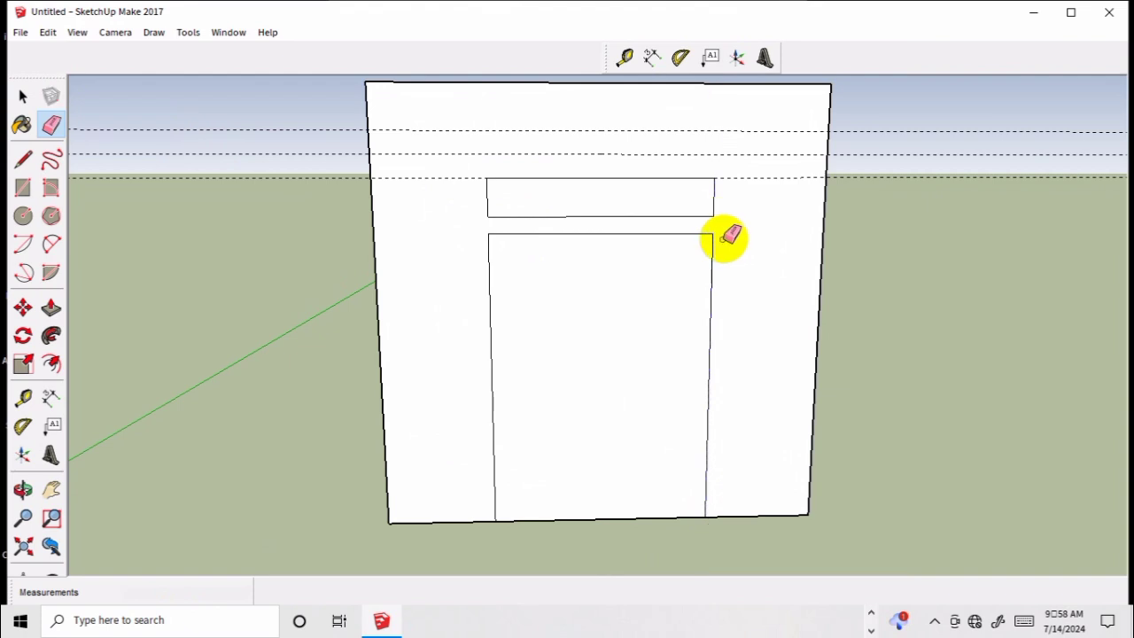
{"action": "left_click", "coordinate": [23, 95]}
{"action": "scroll", "coordinate": [698, 341], "scroll_direction": "down", "scroll_amount": 2}
{"action": "left_click", "coordinate": [646, 337]}
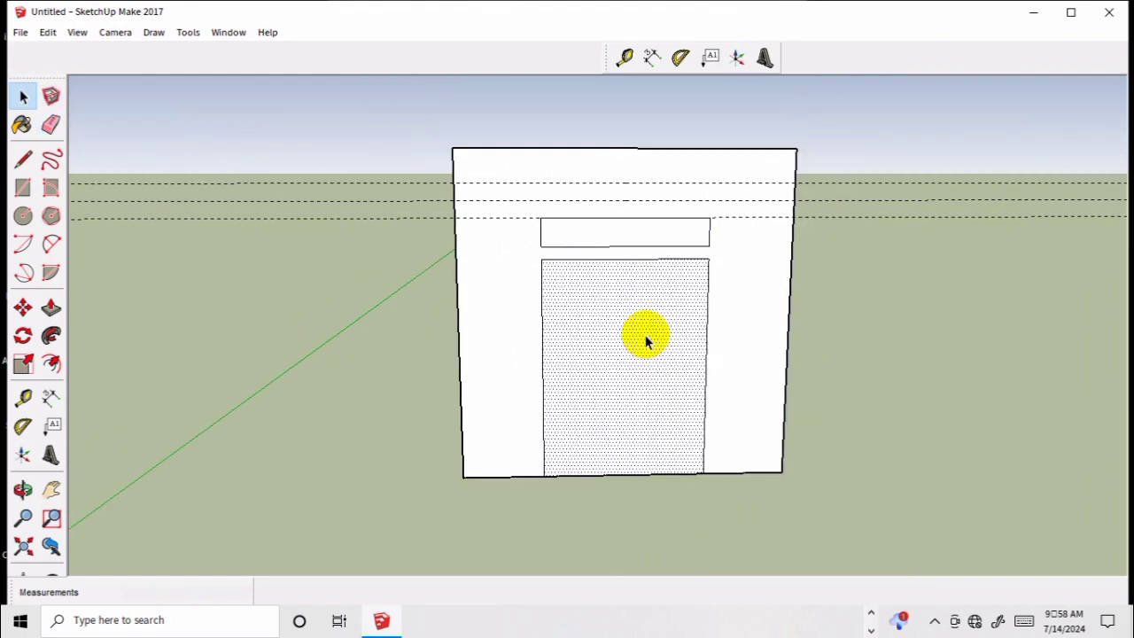
- Offset the door outline 5 inches inward to form the inner panel border
{"action": "key", "text": "f"}
{"action": "left_click", "coordinate": [600, 316]}
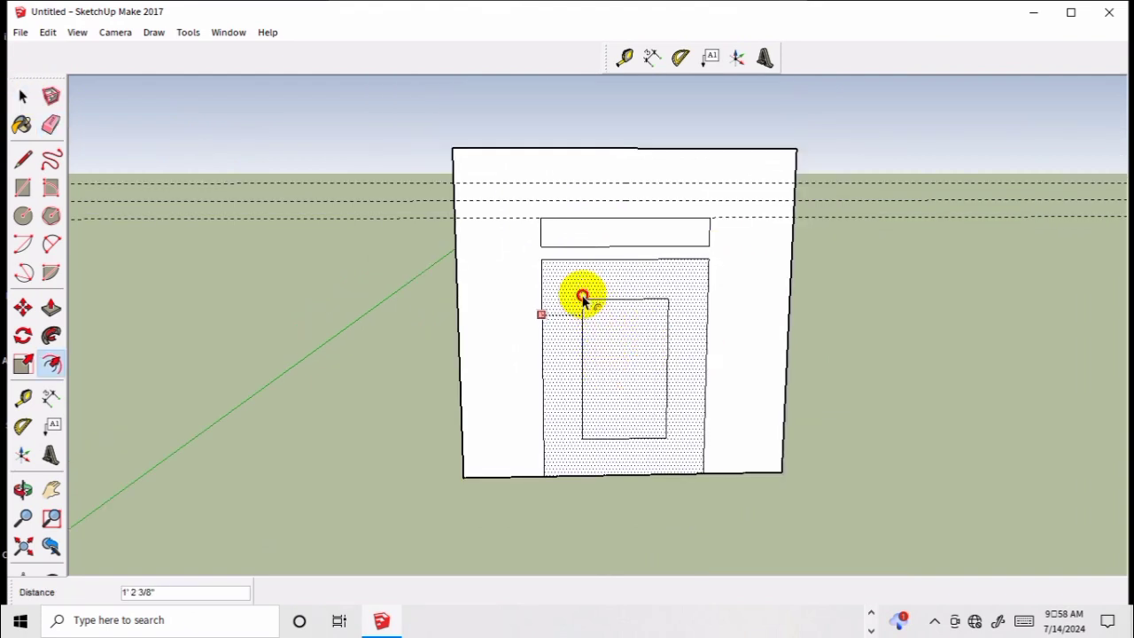
{"action": "left_click", "coordinate": [553, 284]}
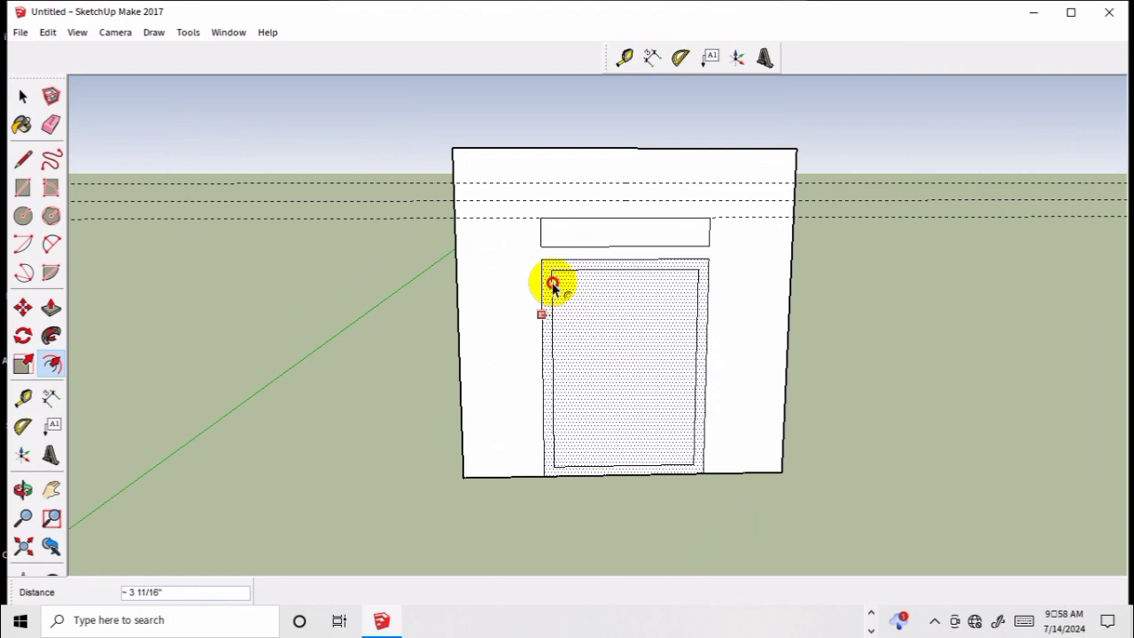
{"action": "type", "text": "'"}
{"action": "key", "text": "Return"}
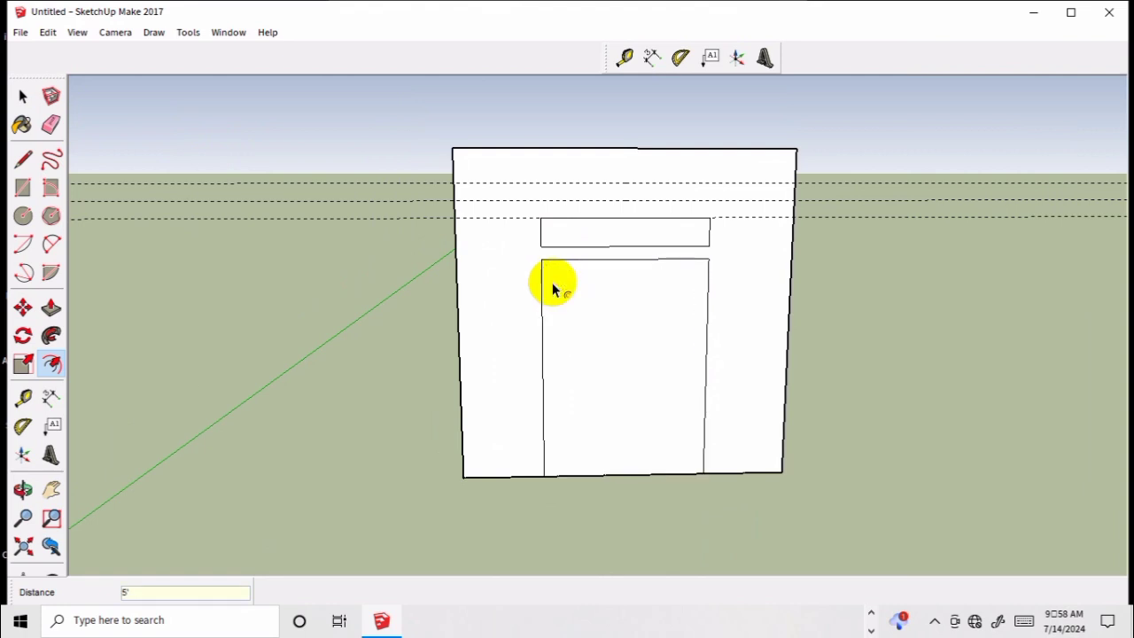
{"action": "left_click", "coordinate": [553, 288]}
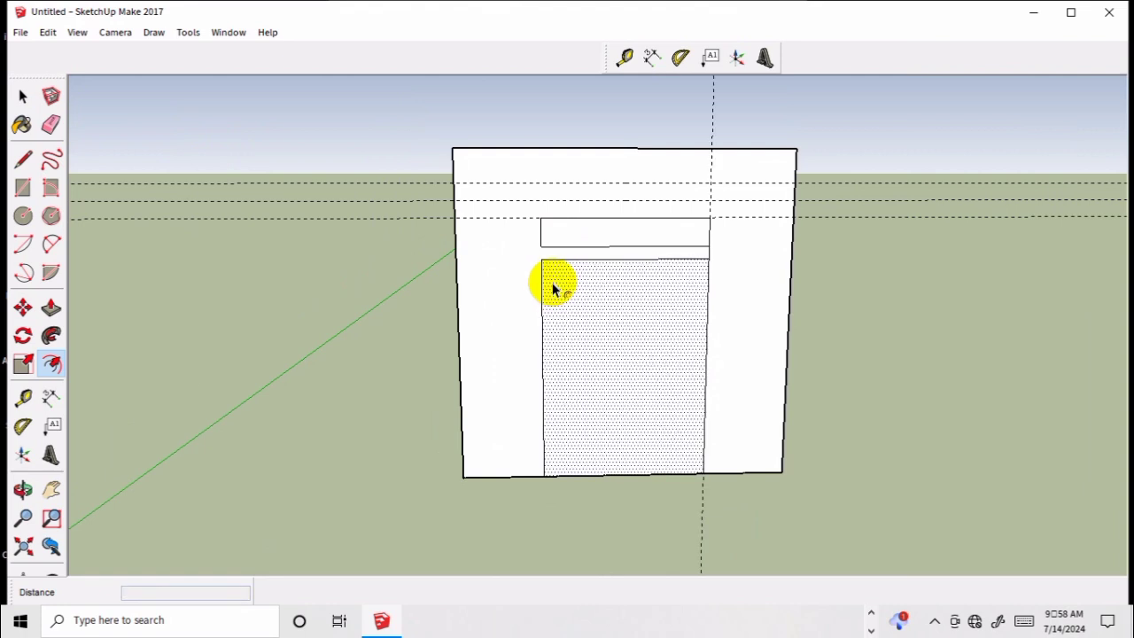
{"action": "left_click", "coordinate": [541, 303]}
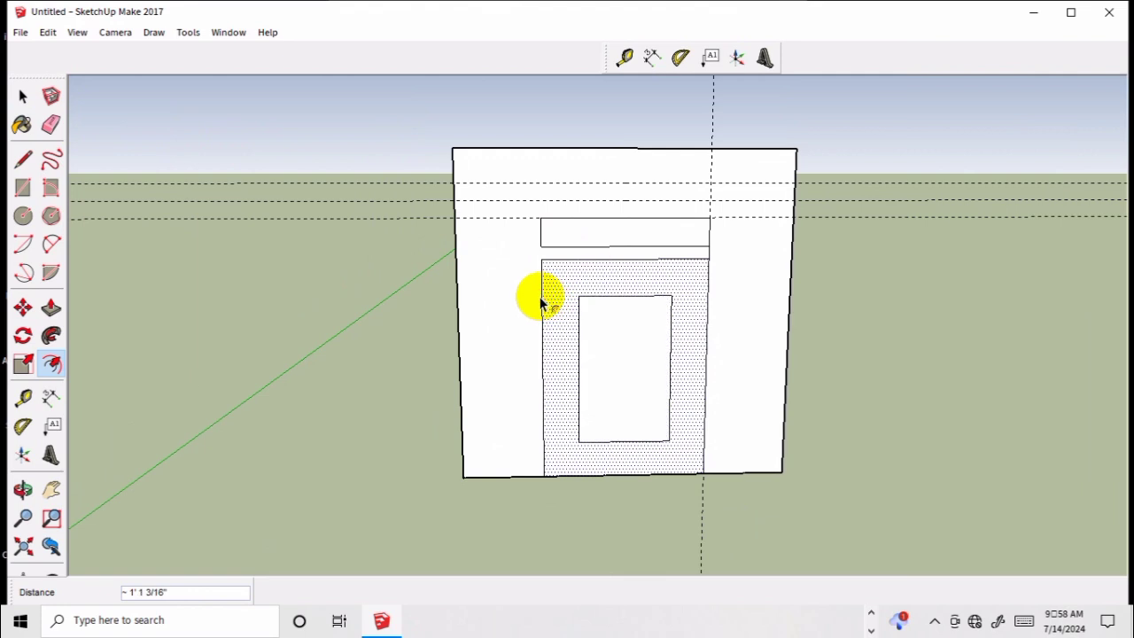
{"action": "type", "text": "5"}
{"action": "key", "text": "Return"}
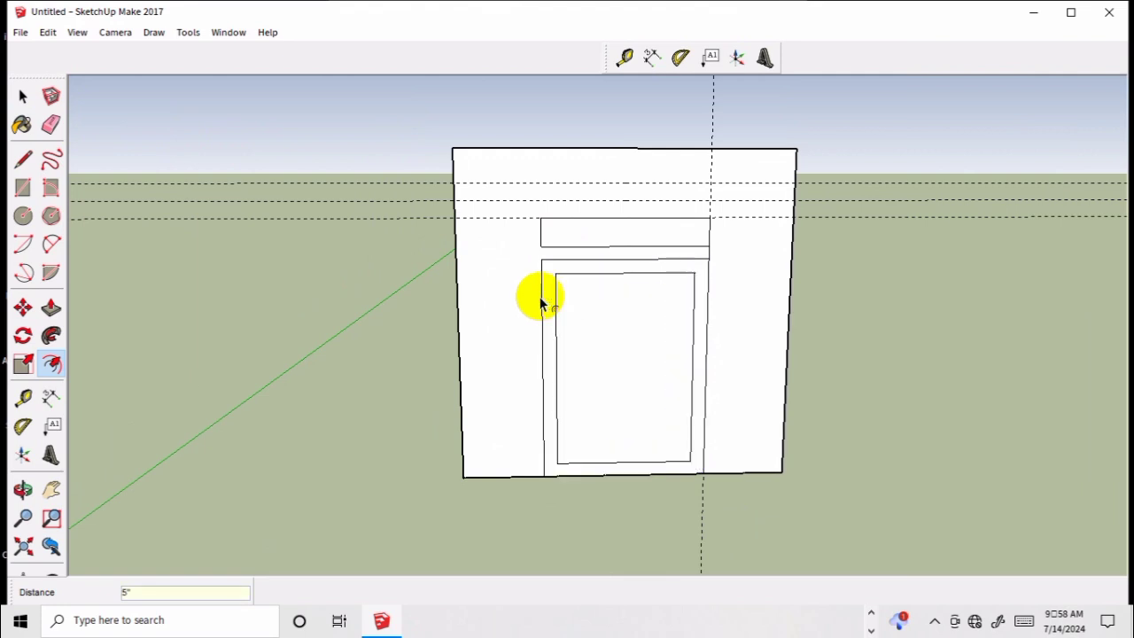
{"action": "key", "text": "o"}
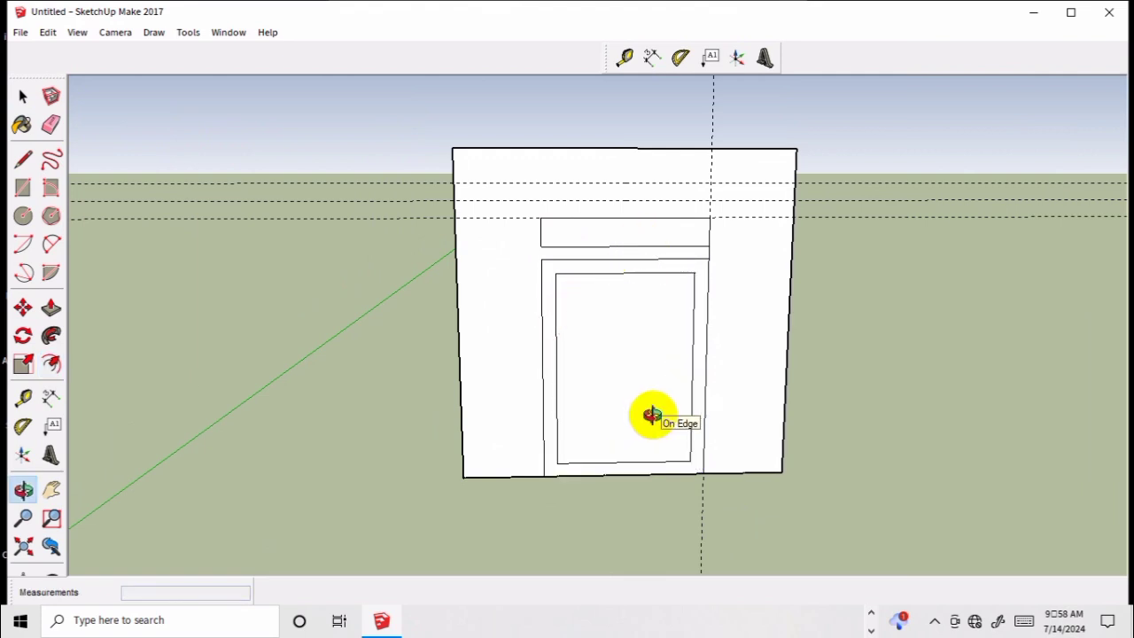
{"action": "left_click_drag", "start_coordinate": [652, 415], "coordinate": [675, 290]}
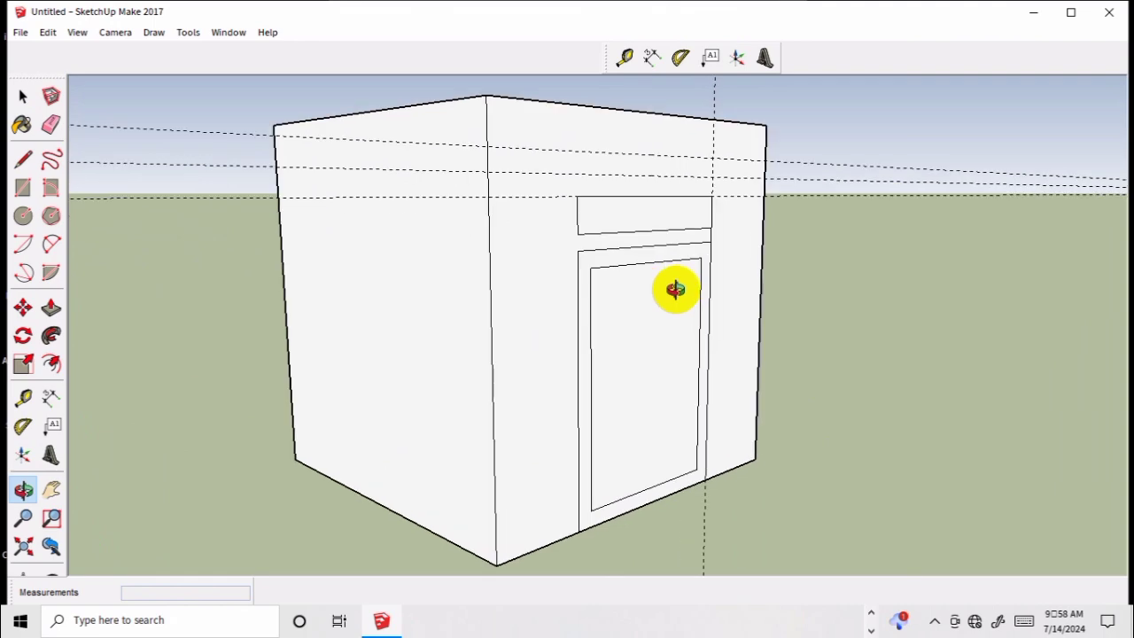
- Select the cabinet's front face and zoom in on the door area
{"action": "key", "text": "p"}
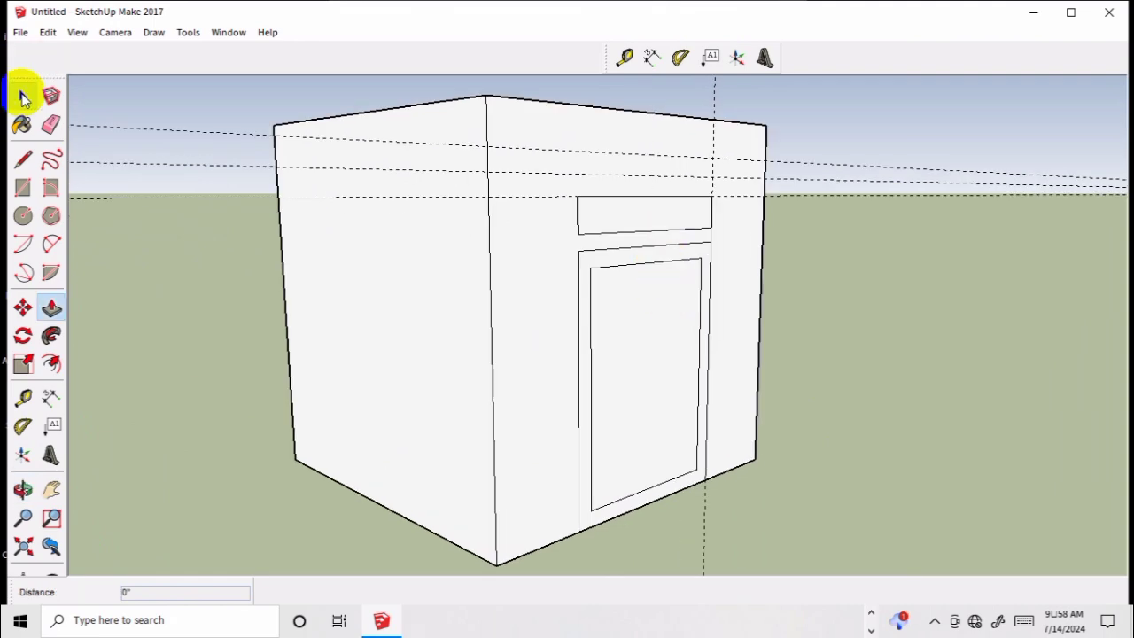
{"action": "left_click", "coordinate": [24, 100]}
{"action": "left_click", "coordinate": [752, 213]}
{"action": "middle_click_drag", "start_coordinate": [752, 222], "coordinate": [748, 288]}
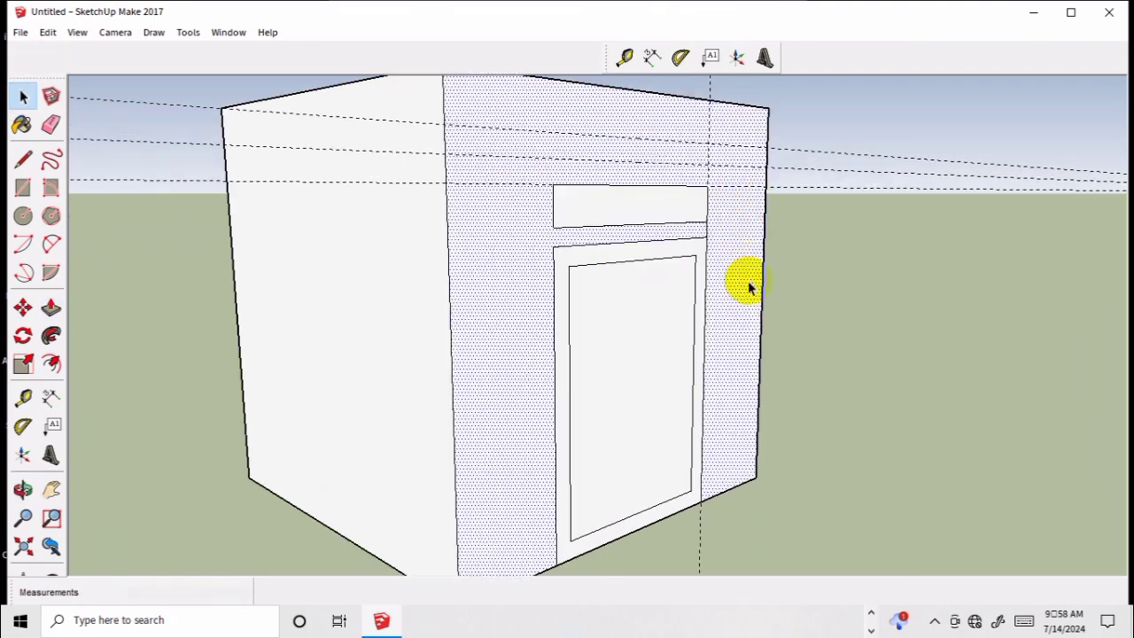
{"action": "scroll", "coordinate": [667, 319], "scroll_direction": "down", "scroll_amount": 3}
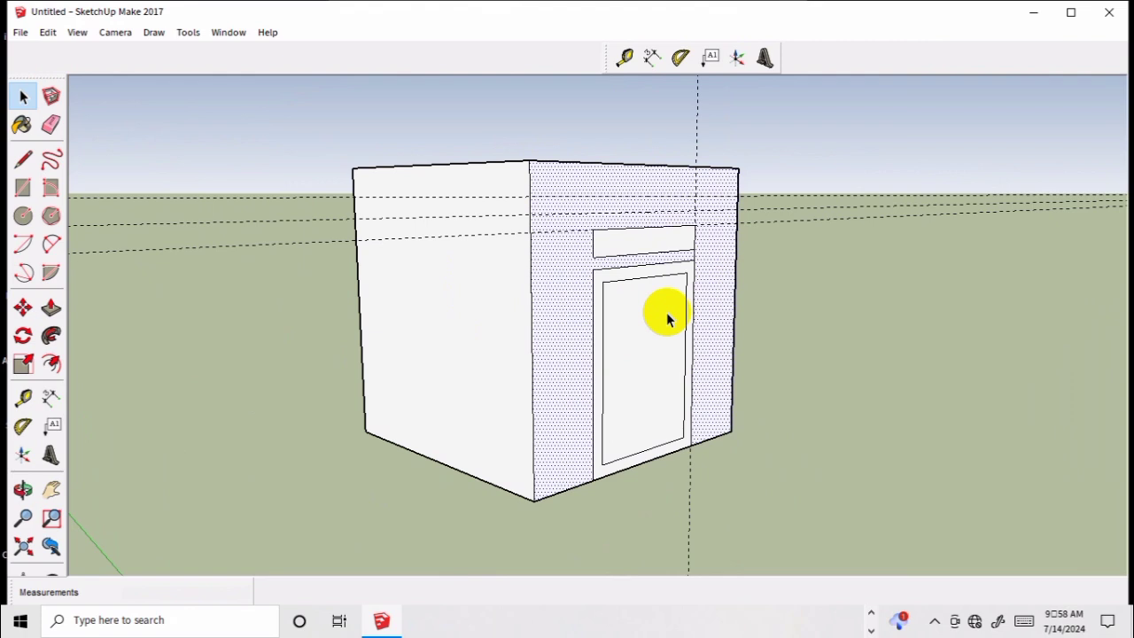
{"action": "scroll", "coordinate": [668, 319], "scroll_direction": "up", "scroll_amount": 2}
{"action": "scroll", "coordinate": [668, 318], "scroll_direction": "up", "scroll_amount": 2}
- Pull the door frame out 5 inches and the header panel out by the same depth
{"action": "left_click", "coordinate": [668, 254]}
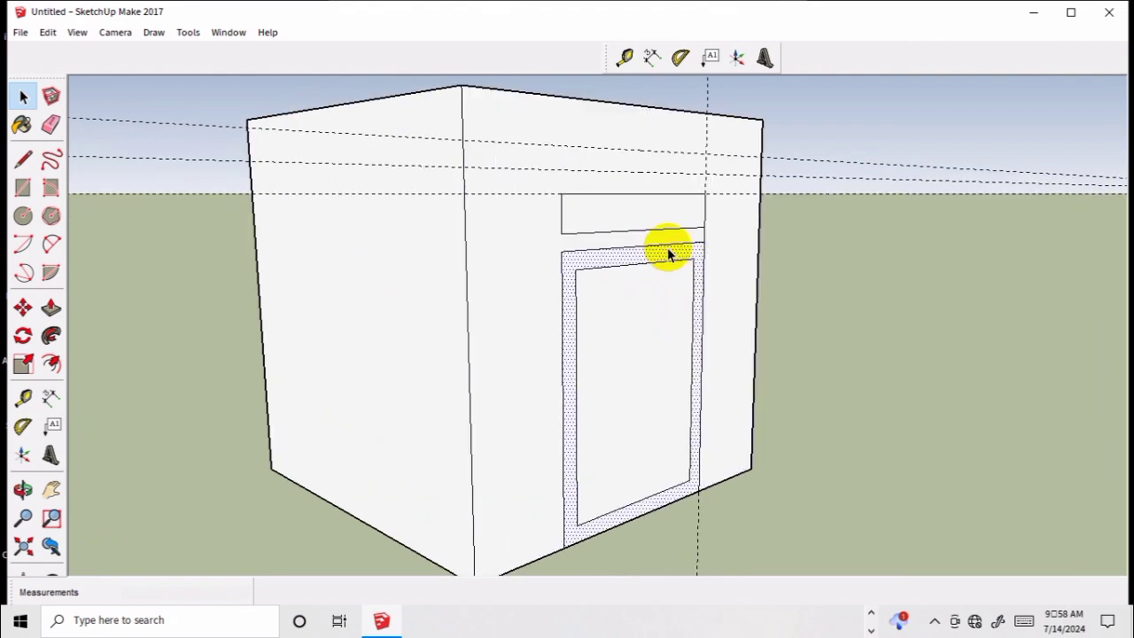
{"action": "key", "text": "p"}
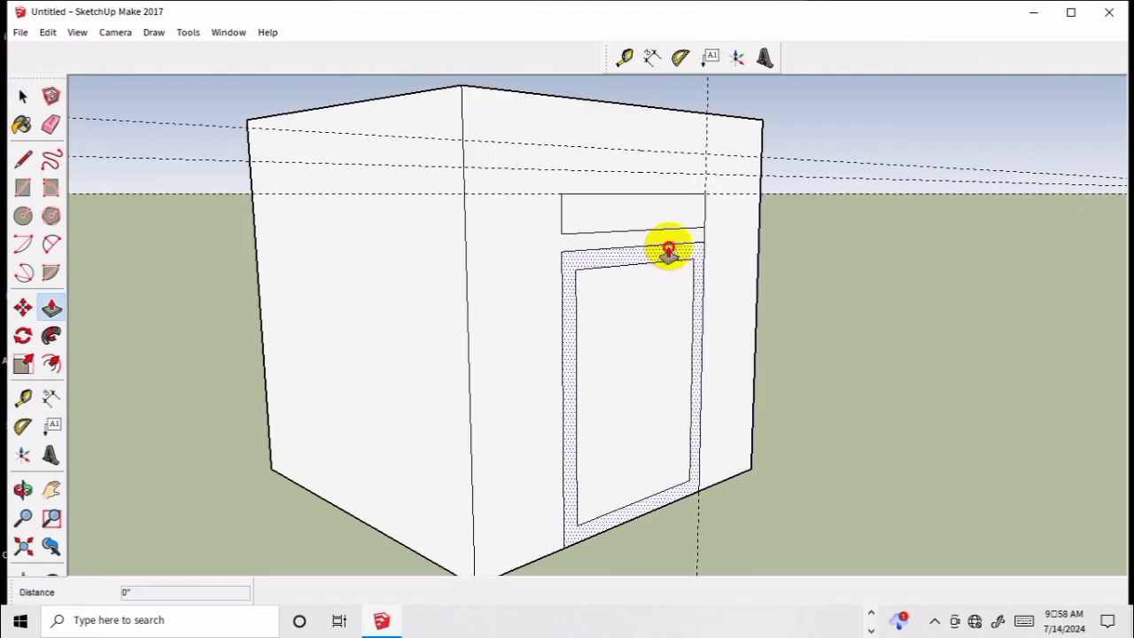
{"action": "left_click", "coordinate": [668, 254]}
{"action": "type", "text": "5"}
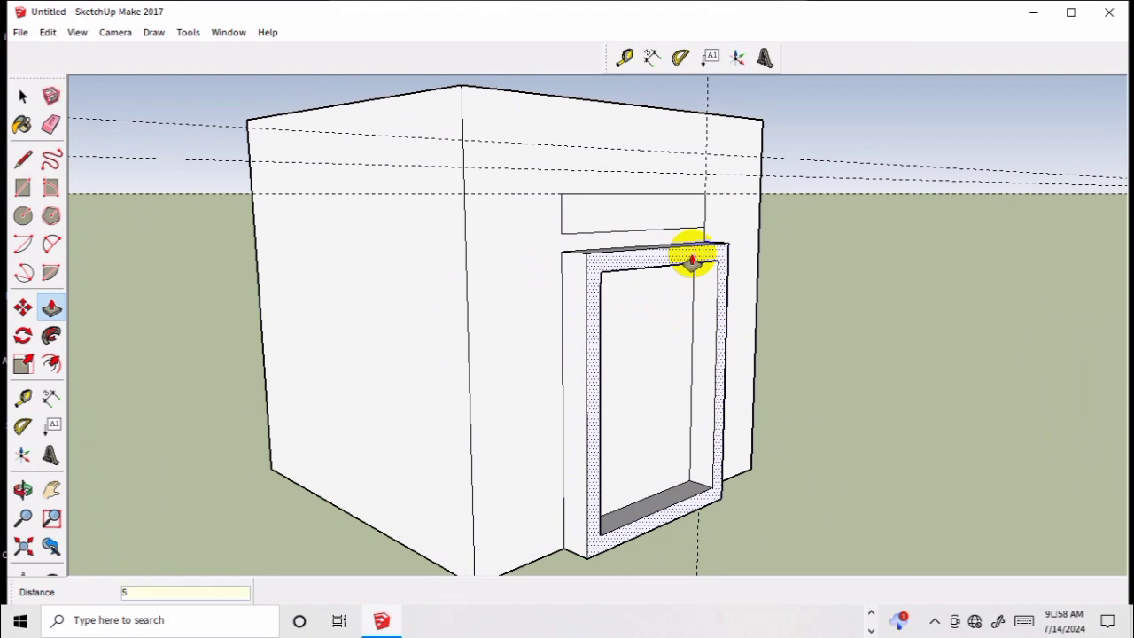
{"action": "key", "text": "Return"}
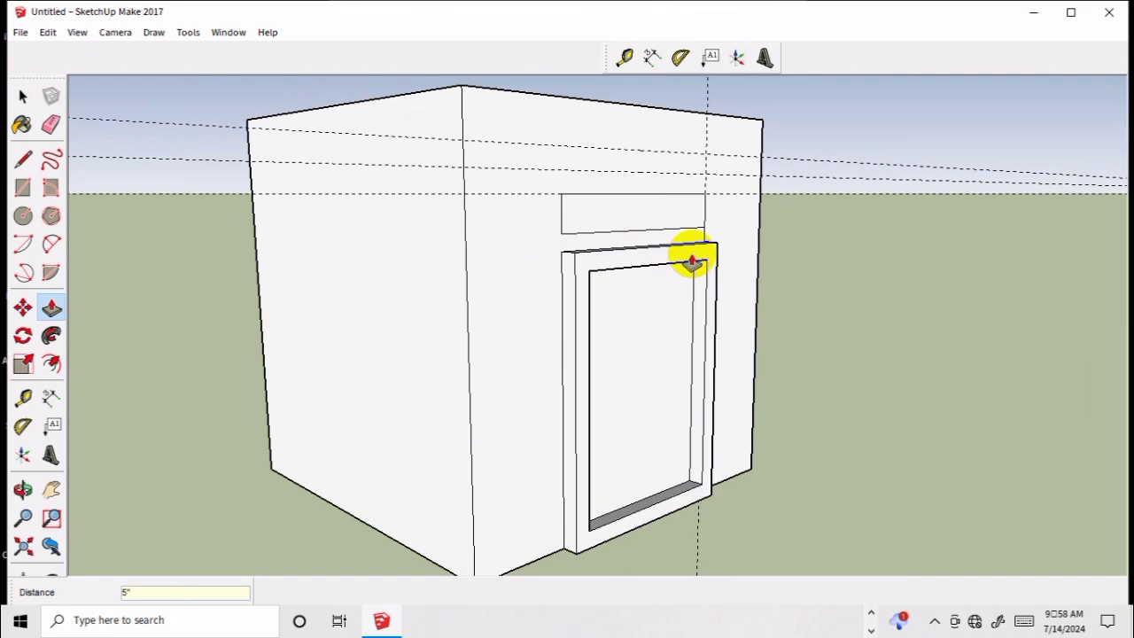
{"action": "double_click", "coordinate": [668, 215]}
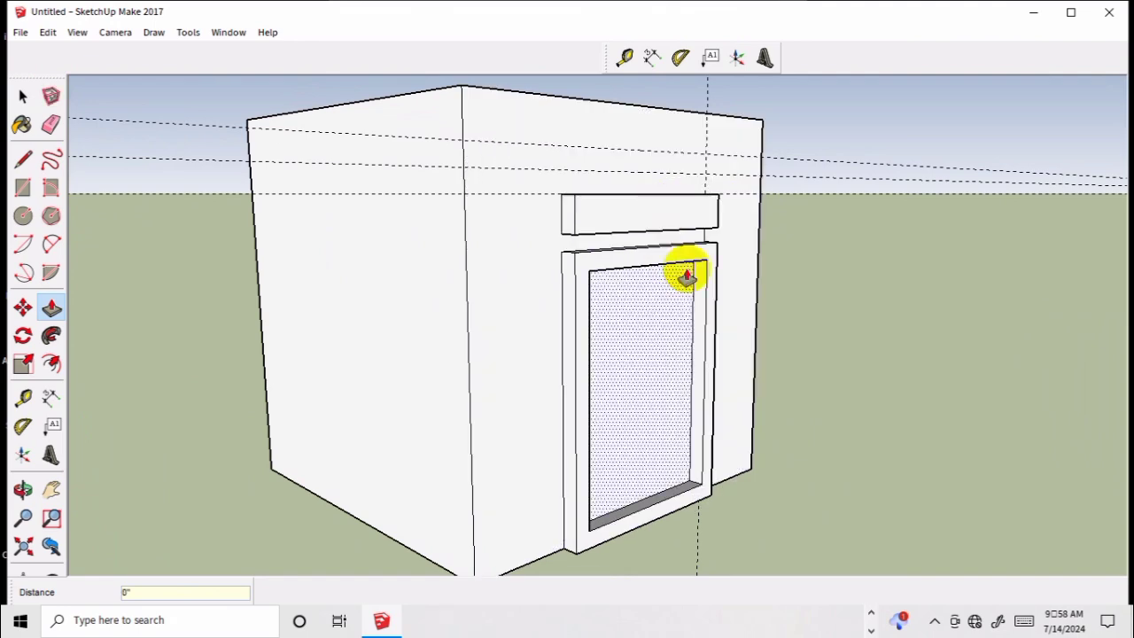
{"action": "key", "text": "o"}
{"action": "mouse_move", "coordinate": [701, 331]}
{"action": "left_mouse_down"}
{"action": "mouse_move", "coordinate": [655, 326]}
{"action": "mouse_move", "coordinate": [699, 304]}
{"action": "mouse_move", "coordinate": [694, 285]}
{"action": "mouse_move", "coordinate": [506, 251]}
{"action": "mouse_move", "coordinate": [576, 311]}
{"action": "mouse_move", "coordinate": [491, 270]}
{"action": "mouse_move", "coordinate": [700, 294]}
{"action": "mouse_move", "coordinate": [906, 177]}
{"action": "mouse_move", "coordinate": [706, 195]}
{"action": "left_mouse_up"}
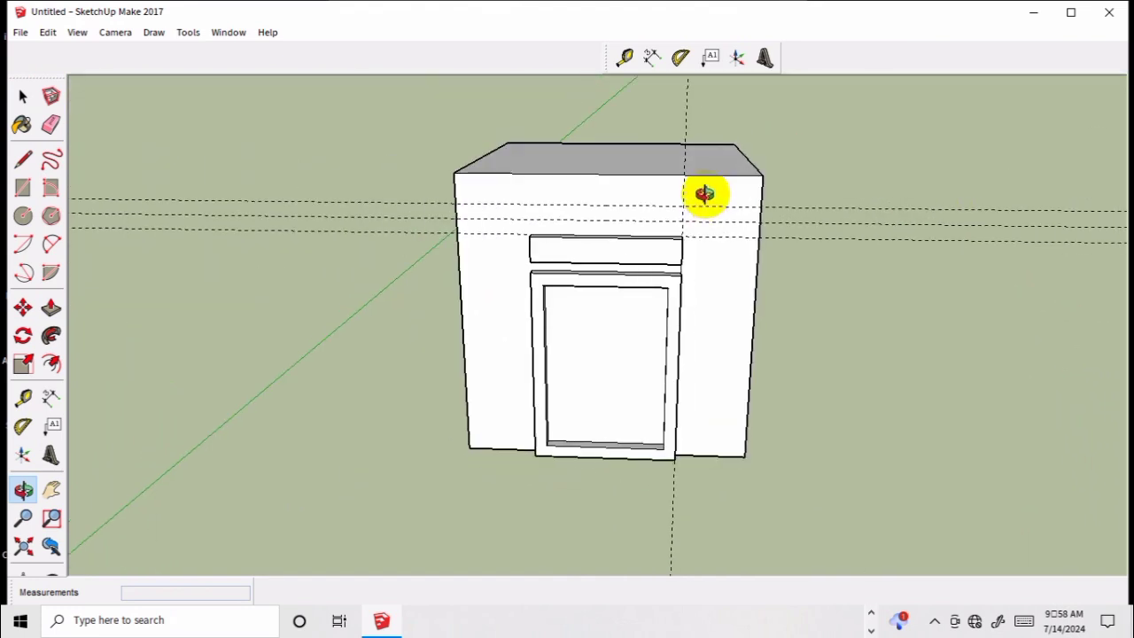
- Draw a 1' tall band rectangle along the top edge of the cabinet's side
{"action": "left_click", "coordinate": [23, 187]}
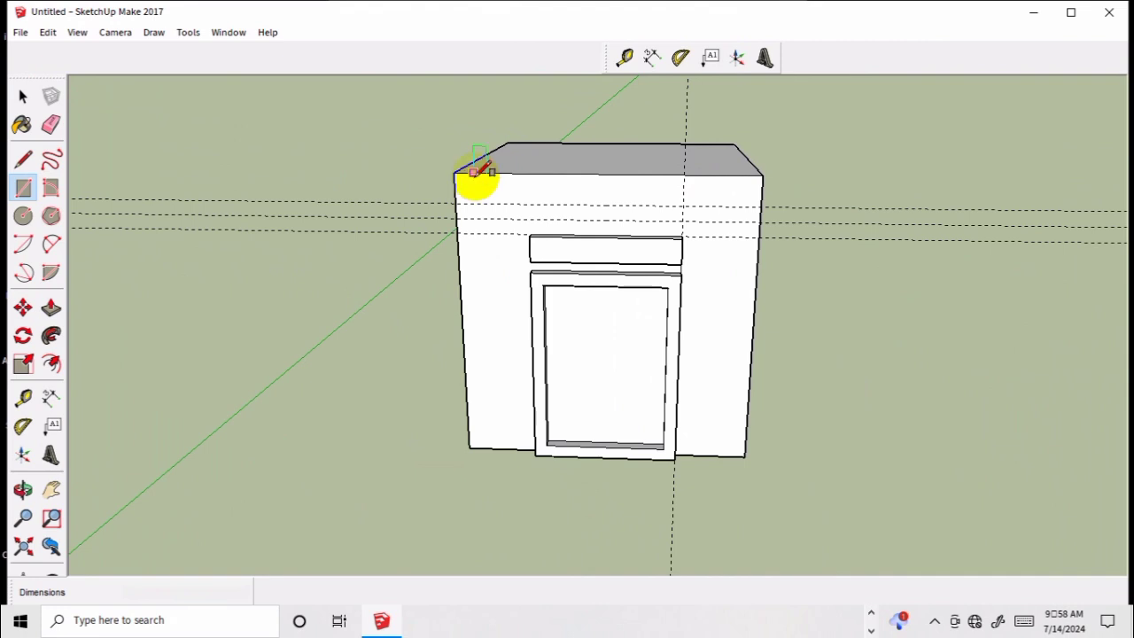
{"action": "left_click", "coordinate": [455, 175]}
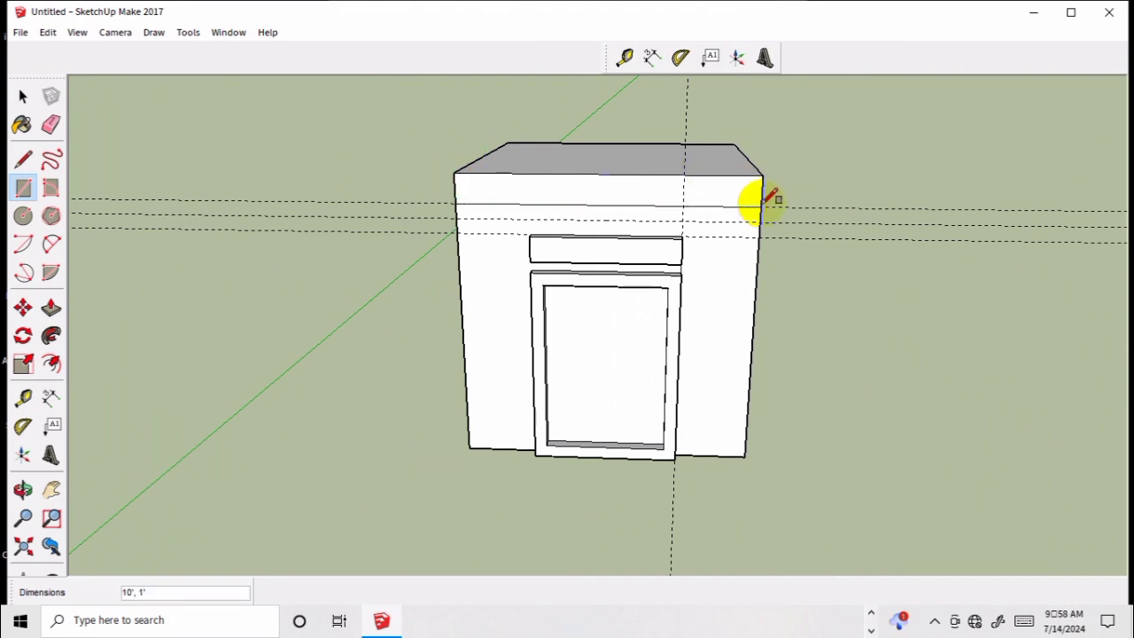
{"action": "key", "text": "o"}
{"action": "left_click_drag", "start_coordinate": [792, 195], "coordinate": [455, 167]}
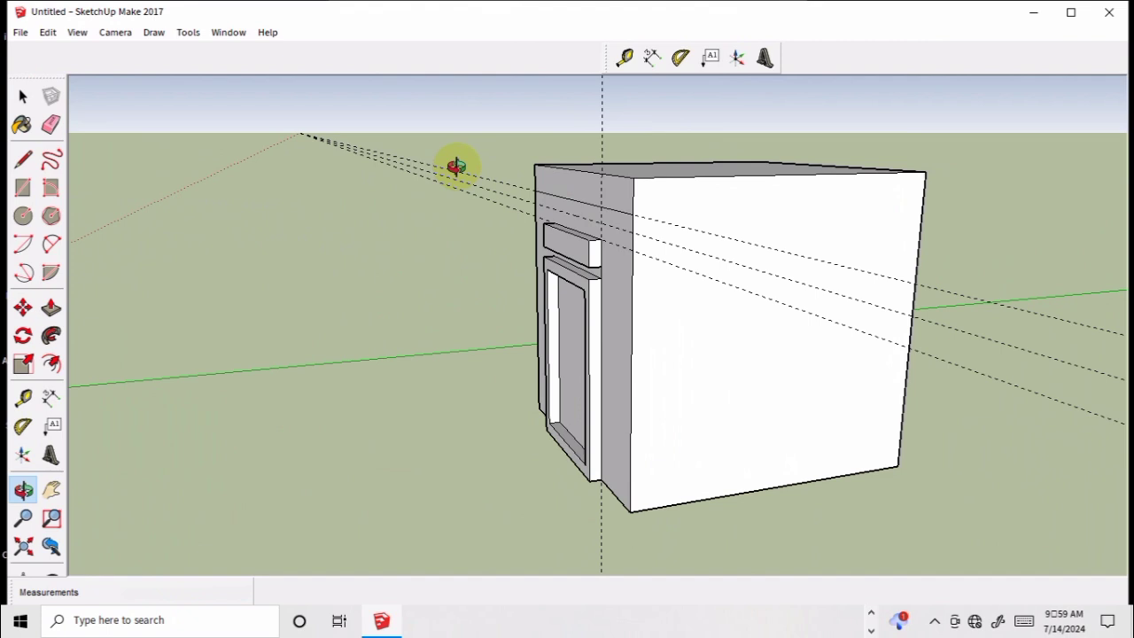
{"action": "key", "text": "r"}
{"action": "left_click", "coordinate": [925, 172]}
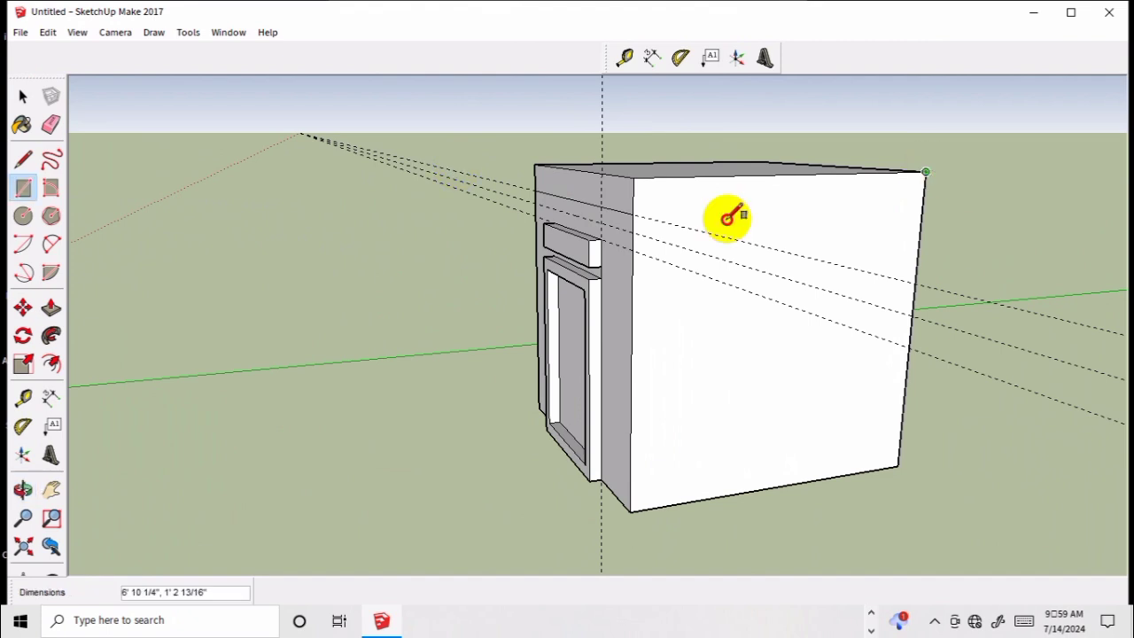
{"action": "left_click", "coordinate": [633, 213]}
- Draw matching 1' top band rectangles along the top of the remaining faces
{"action": "key", "text": "o"}
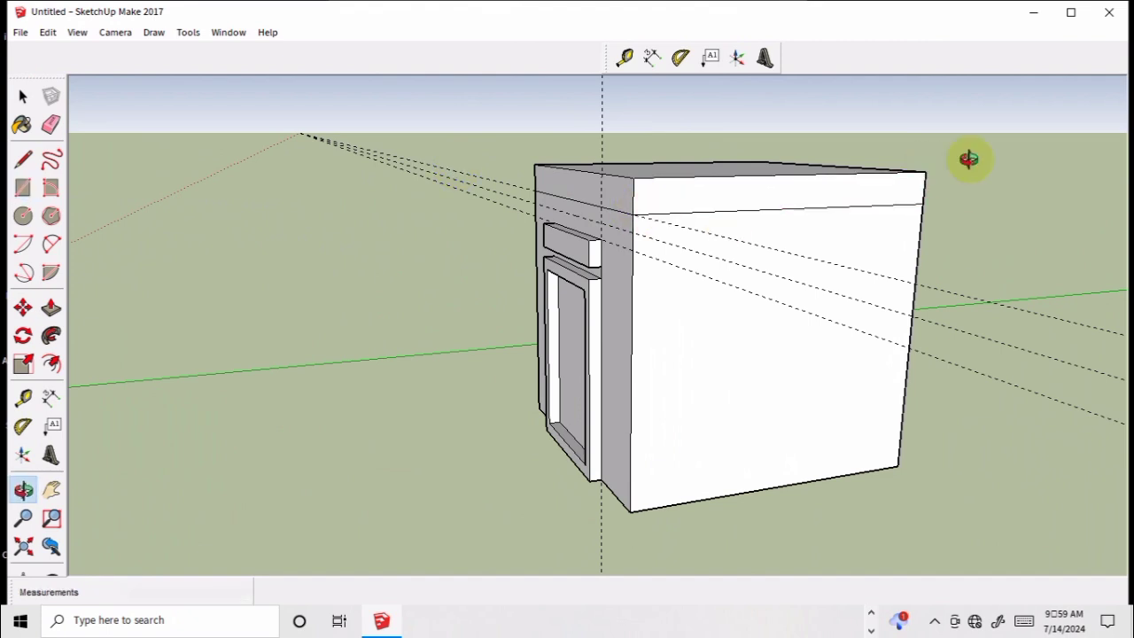
{"action": "mouse_move", "coordinate": [966, 159]}
{"action": "left_mouse_down"}
{"action": "mouse_move", "coordinate": [822, 203]}
{"action": "mouse_move", "coordinate": [591, 181]}
{"action": "left_mouse_up"}
{"action": "key", "text": "r"}
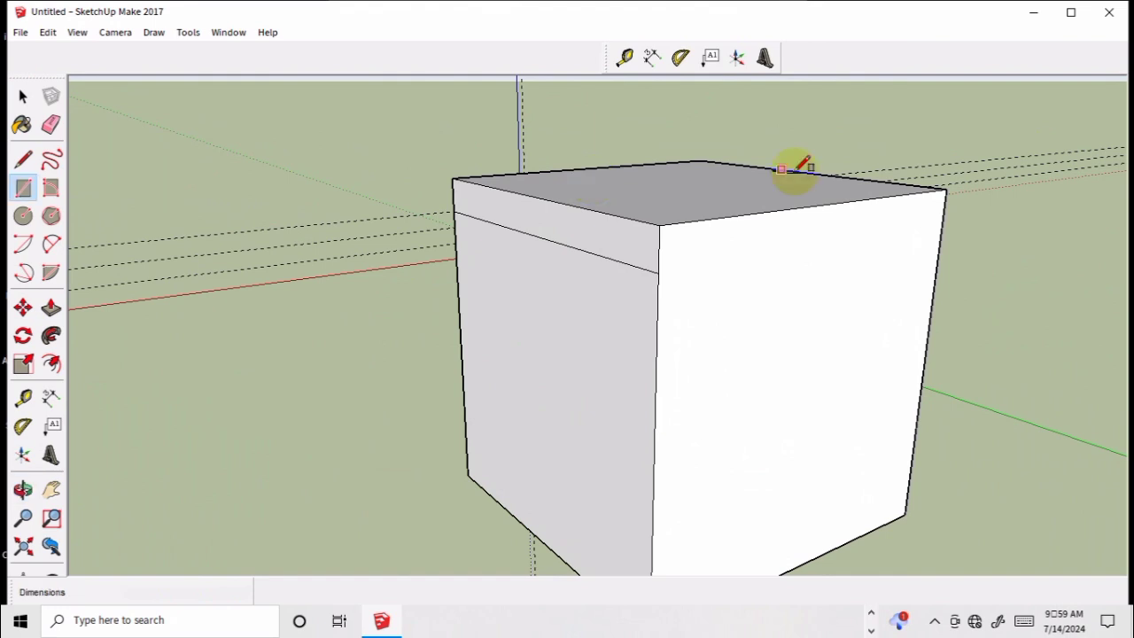
{"action": "left_click", "coordinate": [946, 189]}
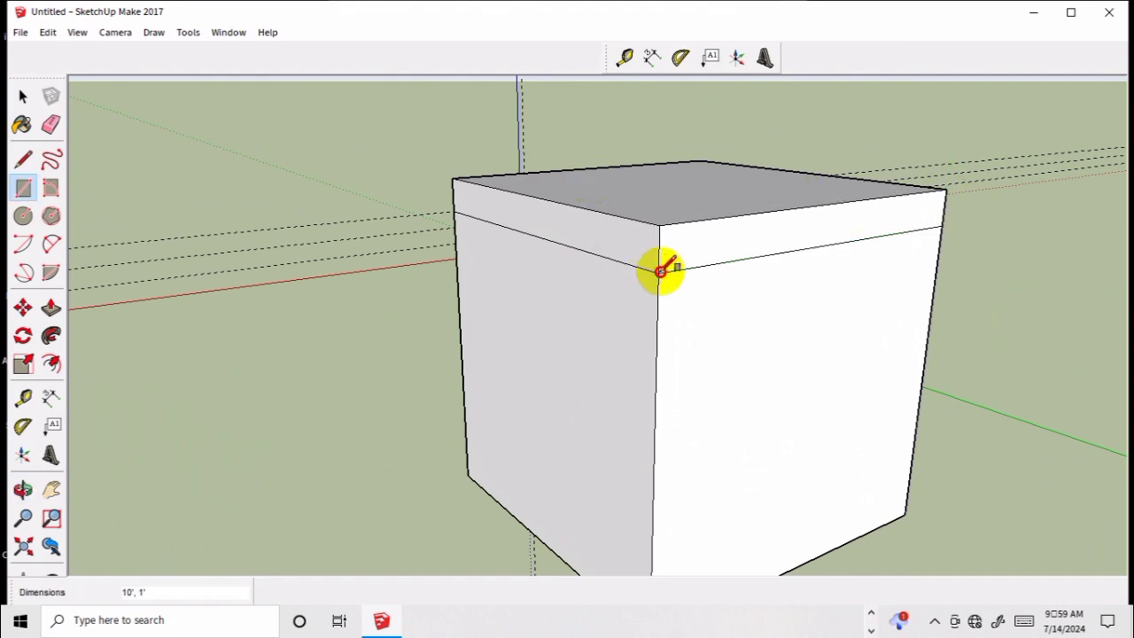
{"action": "left_click", "coordinate": [660, 267]}
{"action": "key", "text": "o"}
{"action": "left_click_drag", "start_coordinate": [1037, 199], "coordinate": [611, 226]}
{"action": "key", "text": "r"}
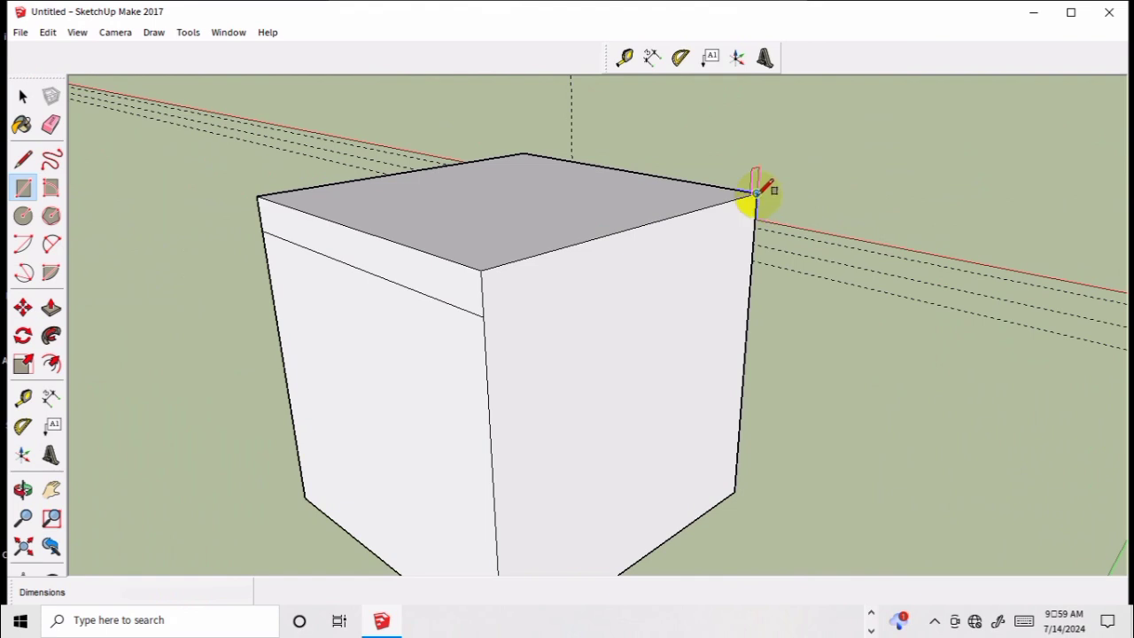
{"action": "left_click", "coordinate": [755, 193]}
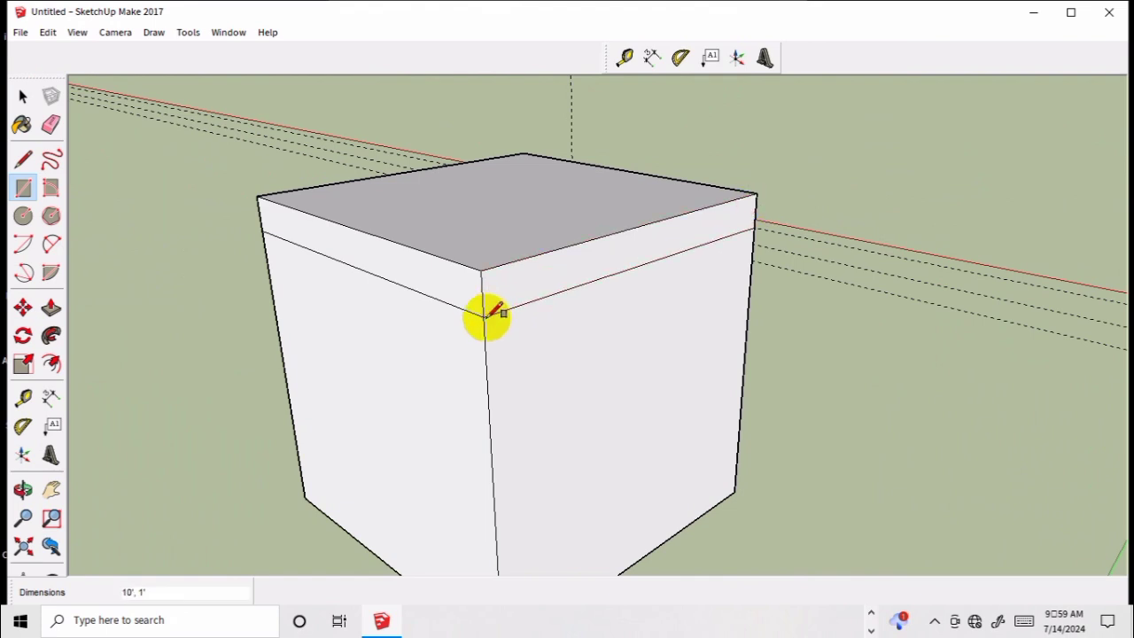
{"action": "left_click", "coordinate": [493, 310]}
{"action": "left_click", "coordinate": [25, 96]}
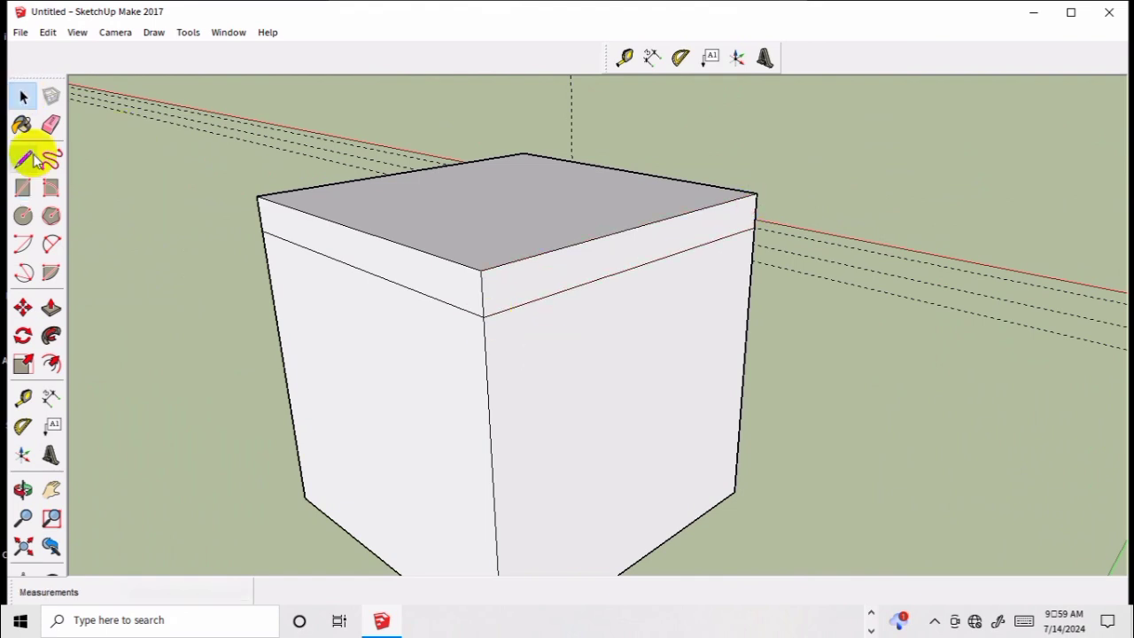
{"action": "left_click", "coordinate": [50, 306]}
- Pull the top band outward into an overhang, repeating it on the left band
{"action": "left_click_drag", "start_coordinate": [591, 278], "coordinate": [619, 297]}
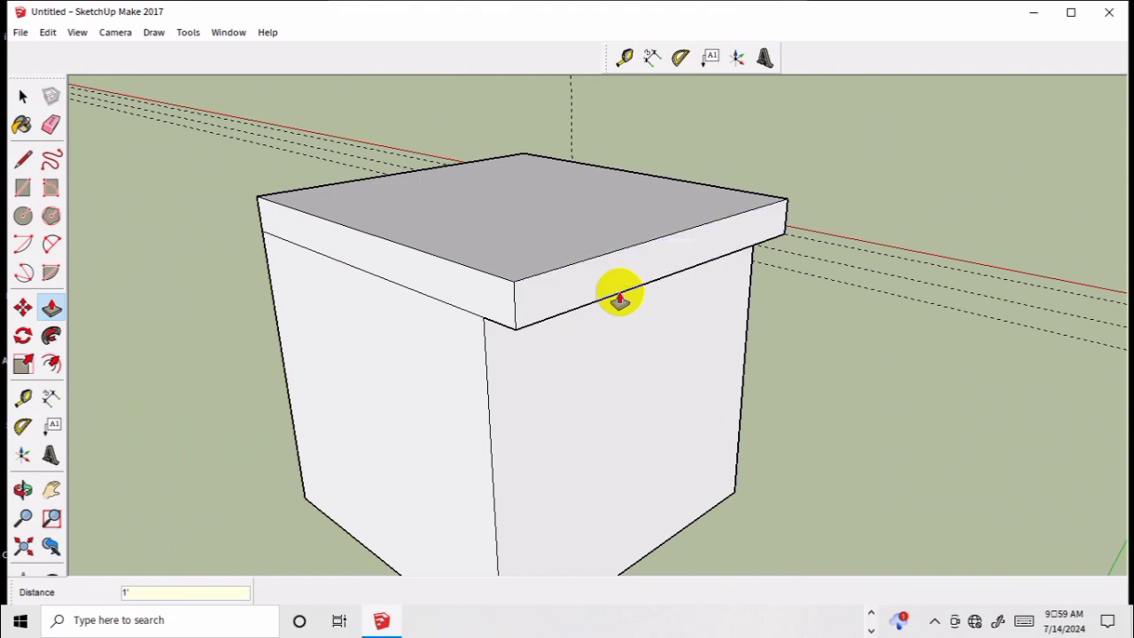
{"action": "double_click", "coordinate": [488, 297]}
{"action": "key", "text": "o"}
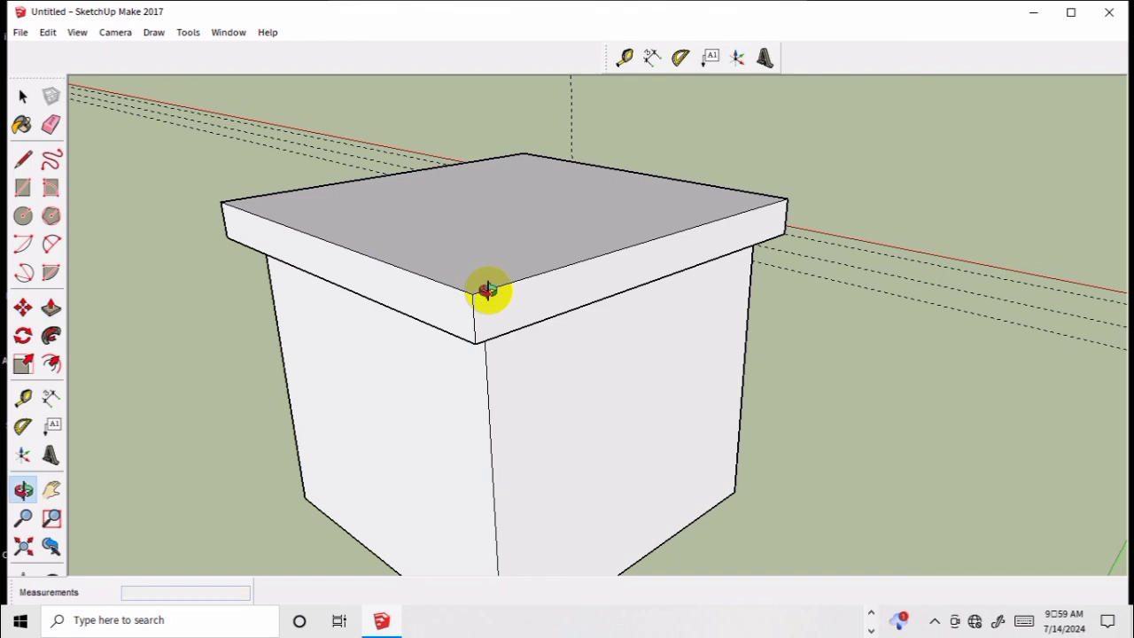
{"action": "mouse_move", "coordinate": [488, 293]}
{"action": "left_mouse_down"}
{"action": "mouse_move", "coordinate": [777, 222]}
{"action": "mouse_move", "coordinate": [429, 206]}
{"action": "left_mouse_up"}
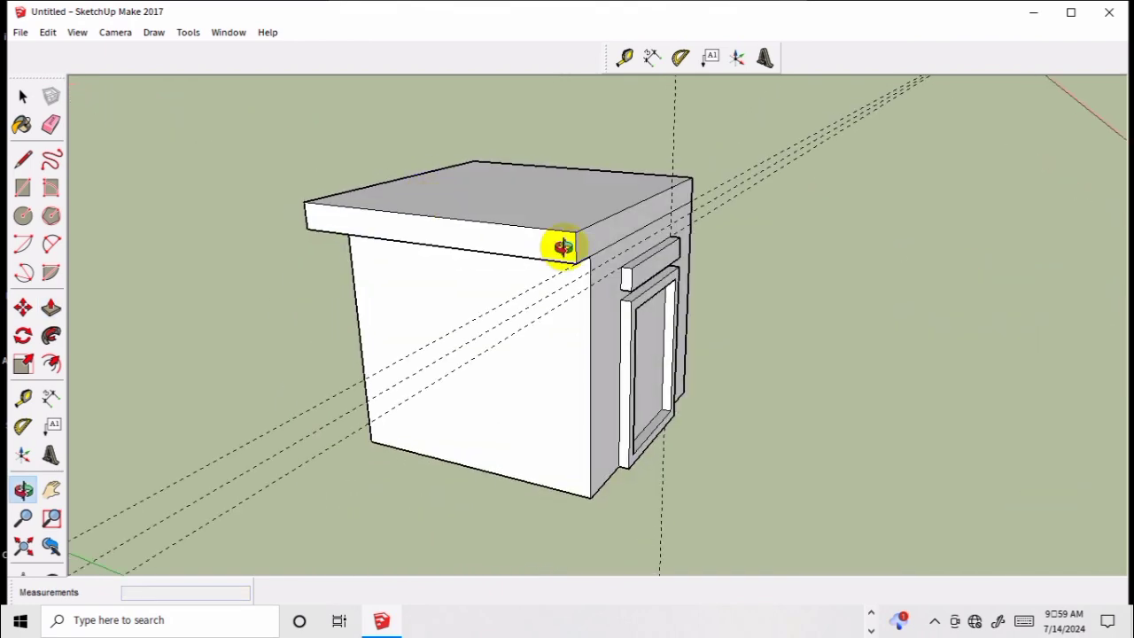
- Extend the slab's right side face outward by the same overhang
{"action": "key", "text": "p"}
{"action": "double_click", "coordinate": [621, 229]}
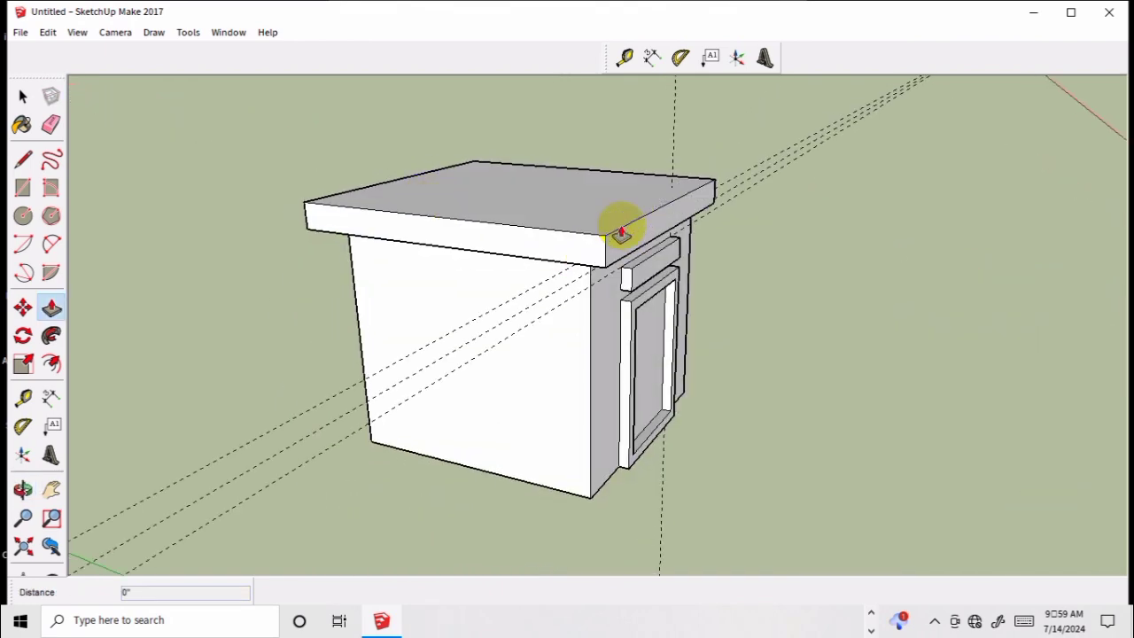
{"action": "key", "text": "o"}
{"action": "mouse_move", "coordinate": [699, 145]}
{"action": "left_mouse_down"}
{"action": "mouse_move", "coordinate": [303, 223]}
{"action": "mouse_move", "coordinate": [742, 231]}
{"action": "mouse_move", "coordinate": [808, 247]}
{"action": "left_mouse_up"}
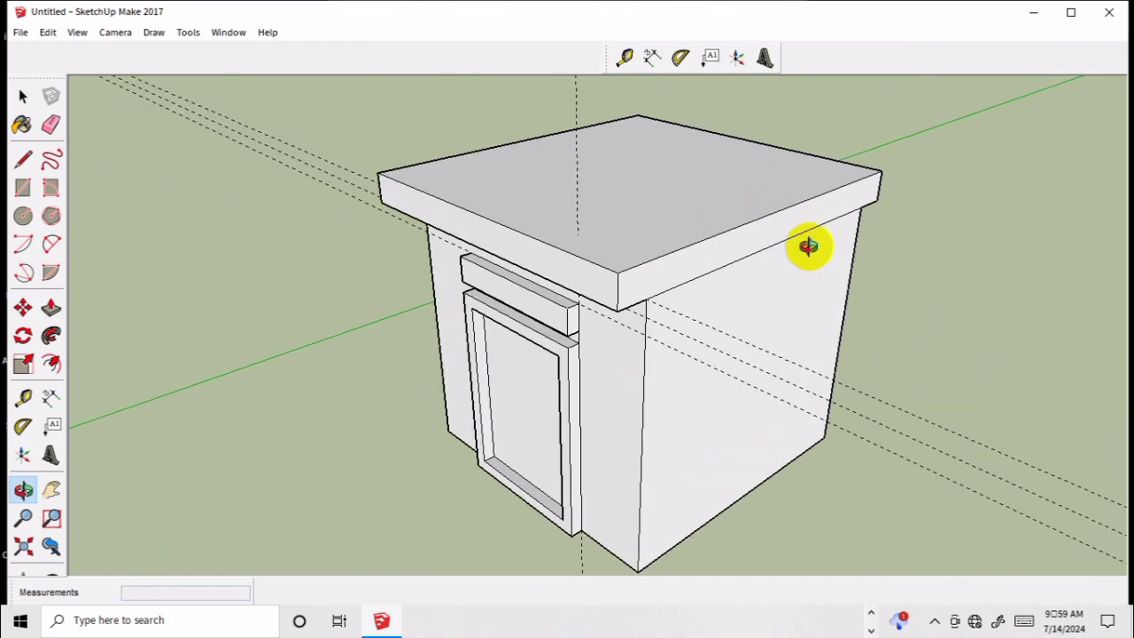
{"action": "key", "text": "p"}
{"action": "scroll", "coordinate": [779, 266], "scroll_direction": "down", "scroll_amount": 2}
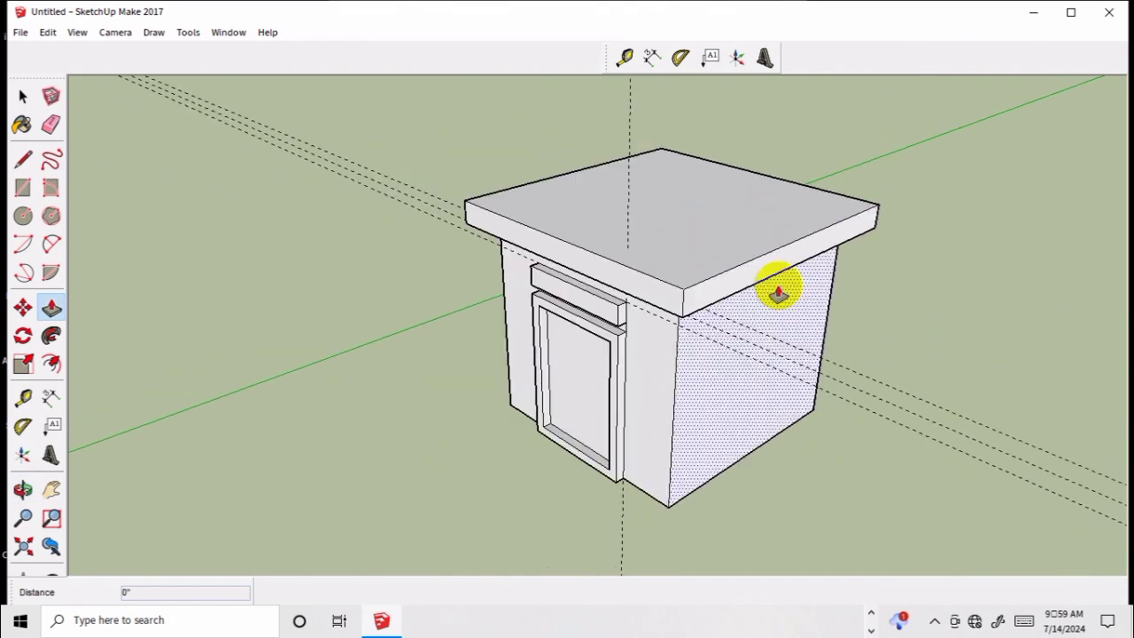
{"action": "mouse_move", "coordinate": [777, 292]}
{"action": "middle_mouse_down"}
{"action": "mouse_move", "coordinate": [599, 286]}
{"action": "mouse_move", "coordinate": [674, 307]}
{"action": "mouse_move", "coordinate": [688, 278]}
{"action": "mouse_move", "coordinate": [704, 297]}
{"action": "mouse_move", "coordinate": [706, 243]}
{"action": "mouse_move", "coordinate": [506, 266]}
{"action": "middle_mouse_up"}
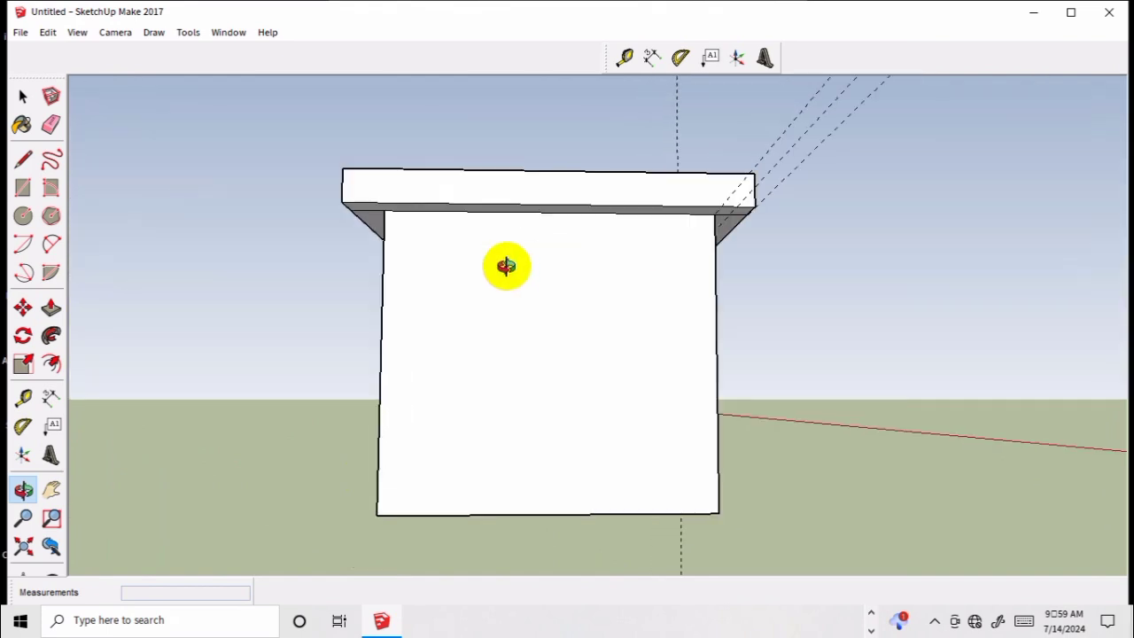
- Orbit below the cabinet and erase the dashed guide lines under the overhanging lid
{"action": "middle_click_drag", "start_coordinate": [413, 254], "coordinate": [509, 179]}
{"action": "key", "text": "e"}
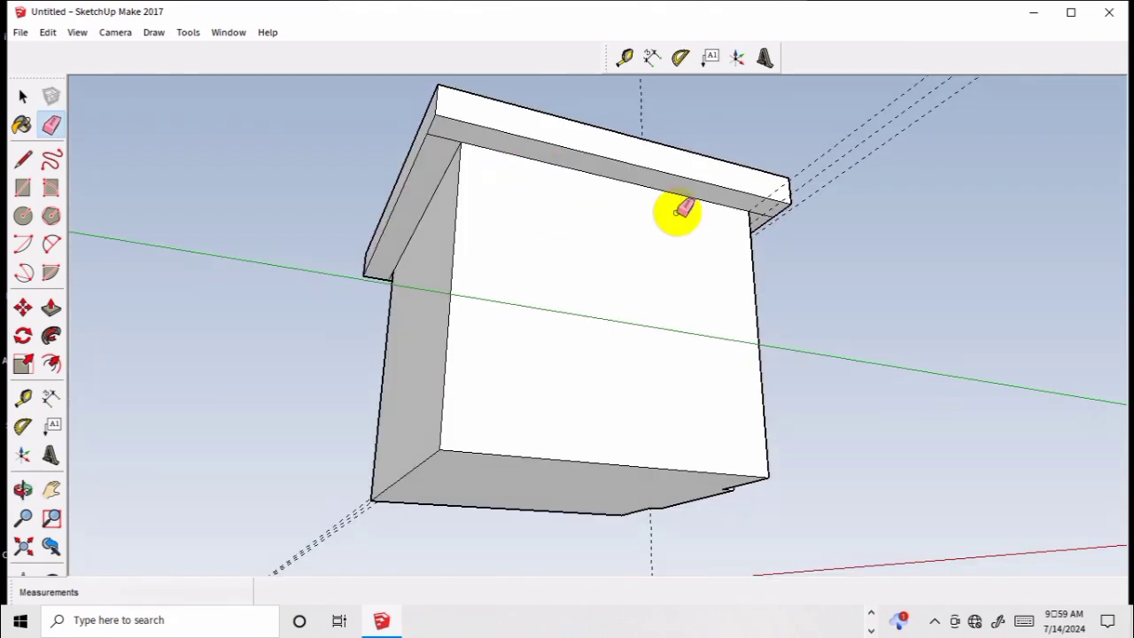
{"action": "left_click", "coordinate": [859, 177]}
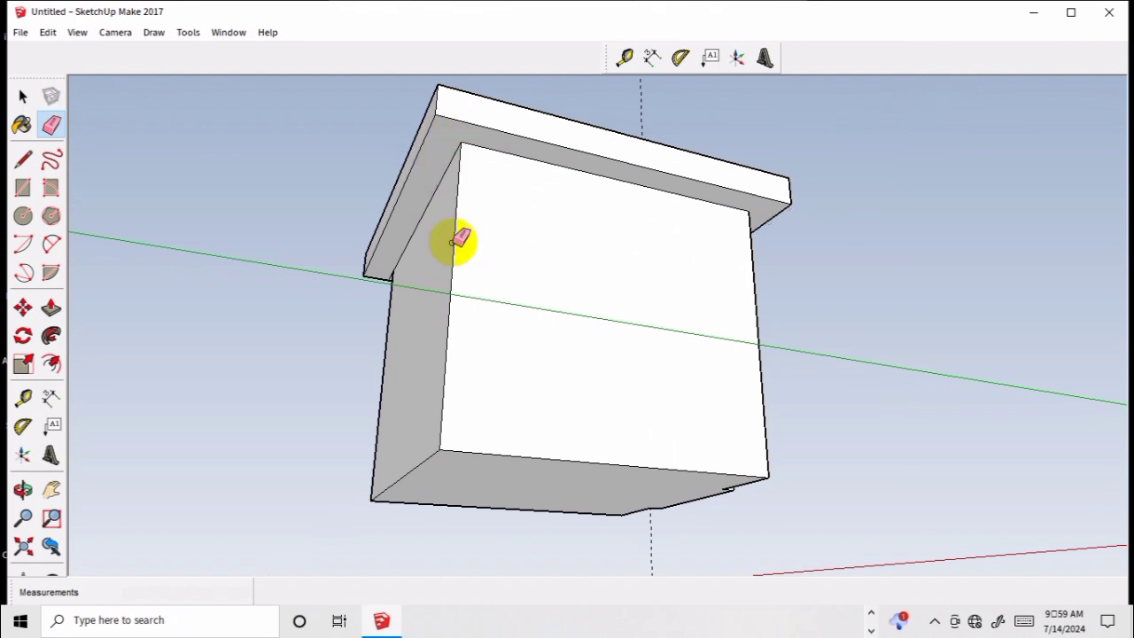
{"action": "mouse_move", "coordinate": [822, 227]}
{"action": "middle_mouse_down"}
{"action": "mouse_move", "coordinate": [550, 260]}
{"action": "mouse_move", "coordinate": [473, 132]}
{"action": "mouse_move", "coordinate": [839, 189]}
{"action": "mouse_move", "coordinate": [754, 157]}
{"action": "middle_mouse_up"}
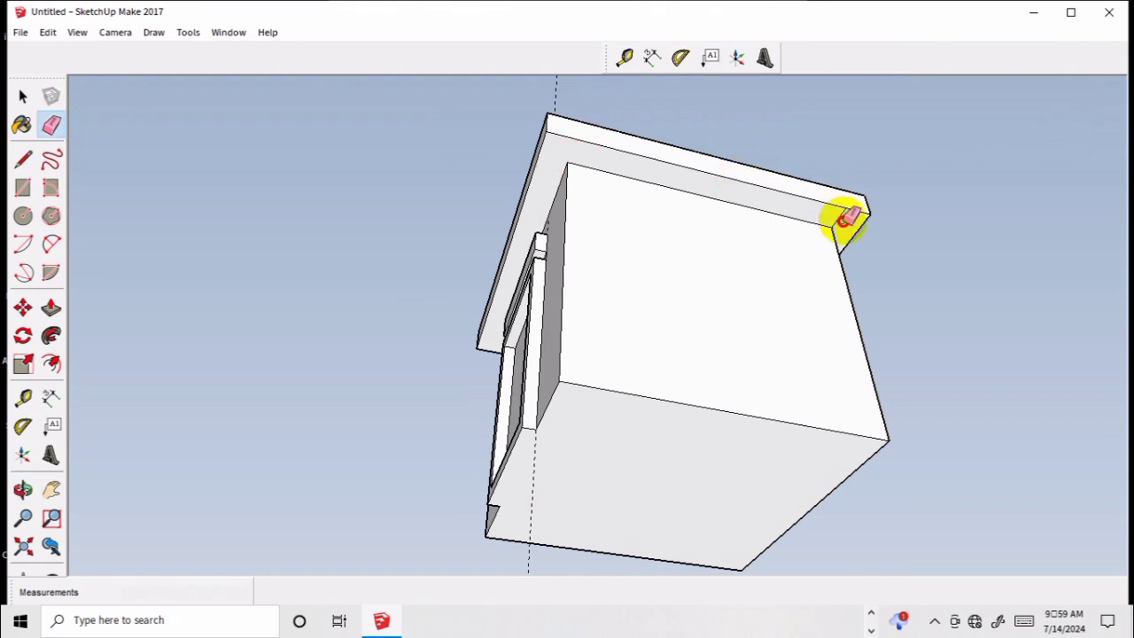
{"action": "mouse_move", "coordinate": [846, 217]}
{"action": "middle_mouse_down"}
{"action": "mouse_move", "coordinate": [817, 278]}
{"action": "mouse_move", "coordinate": [726, 309]}
{"action": "middle_mouse_up"}
{"action": "mouse_move", "coordinate": [410, 213]}
{"action": "middle_mouse_down"}
{"action": "mouse_move", "coordinate": [608, 376]}
{"action": "mouse_move", "coordinate": [688, 367]}
{"action": "mouse_move", "coordinate": [630, 372]}
{"action": "mouse_move", "coordinate": [430, 251]}
{"action": "mouse_move", "coordinate": [472, 352]}
{"action": "middle_mouse_up"}
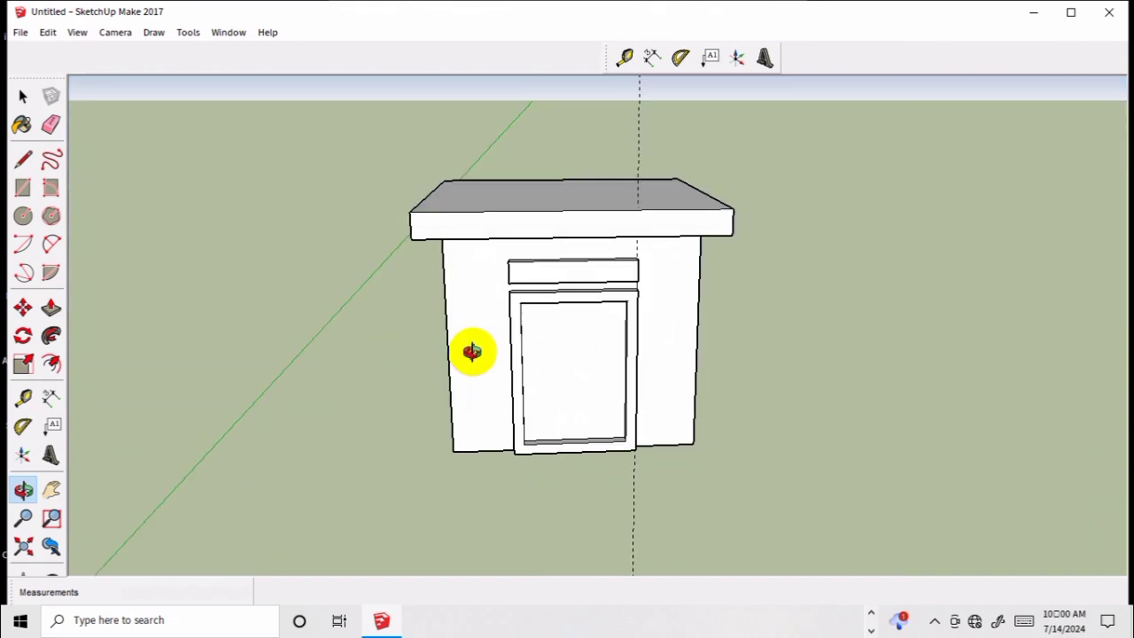
- Draw a rectangle filling the door opening corner to corner inside the frame
{"action": "scroll", "coordinate": [625, 390], "scroll_direction": "up", "scroll_amount": 2}
{"action": "scroll", "coordinate": [529, 375], "scroll_direction": "up", "scroll_amount": 1}
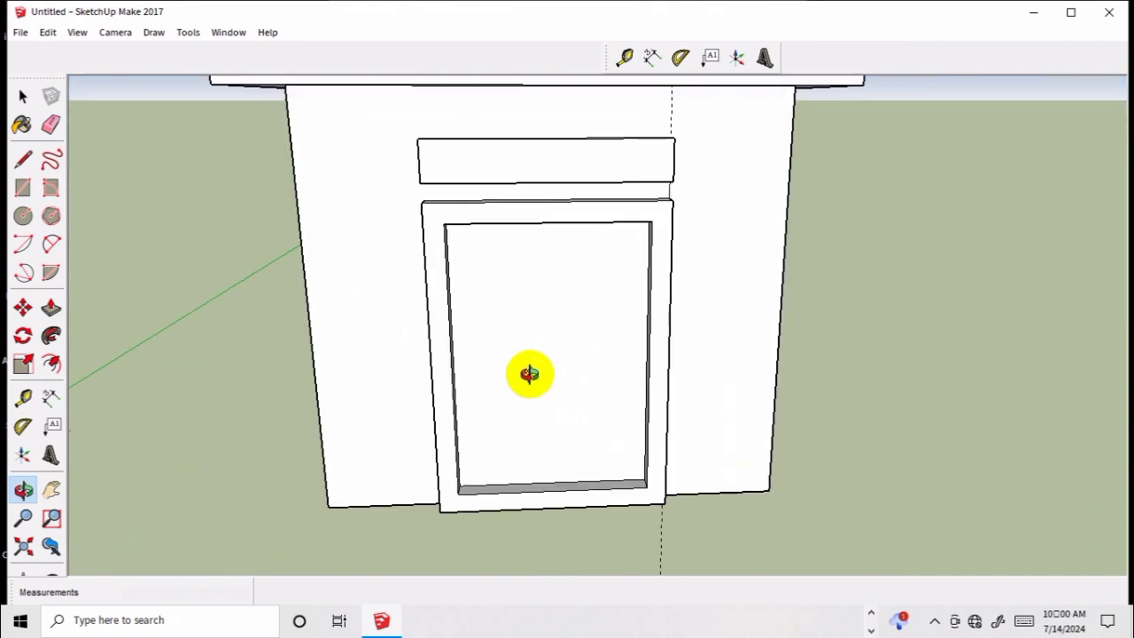
{"action": "key", "text": "r"}
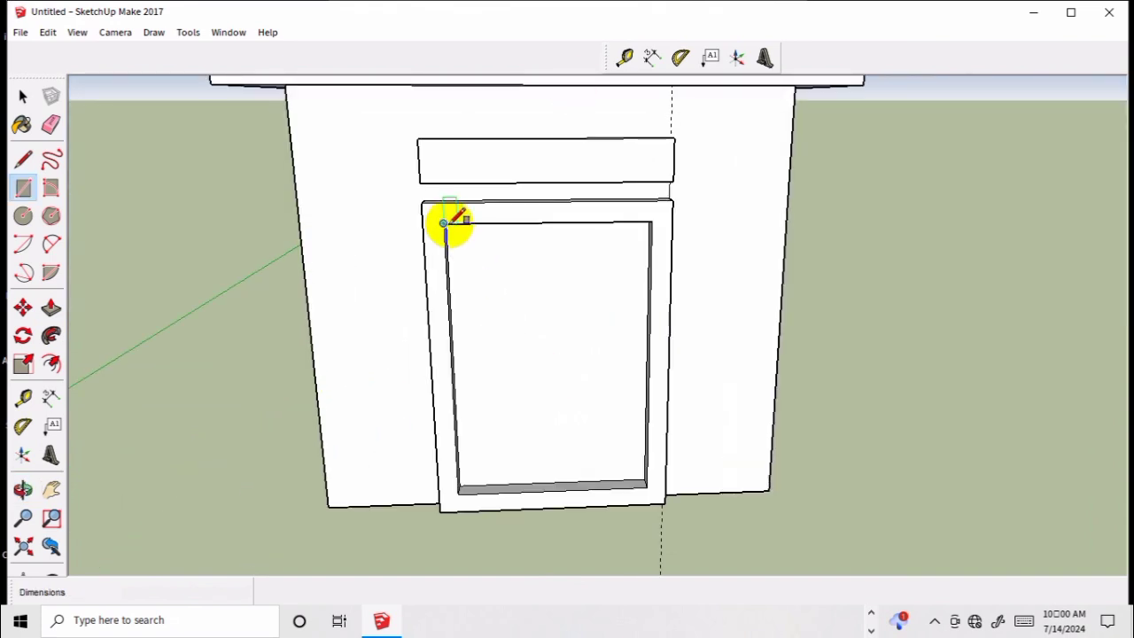
{"action": "left_click", "coordinate": [442, 223]}
{"action": "left_click", "coordinate": [646, 486]}
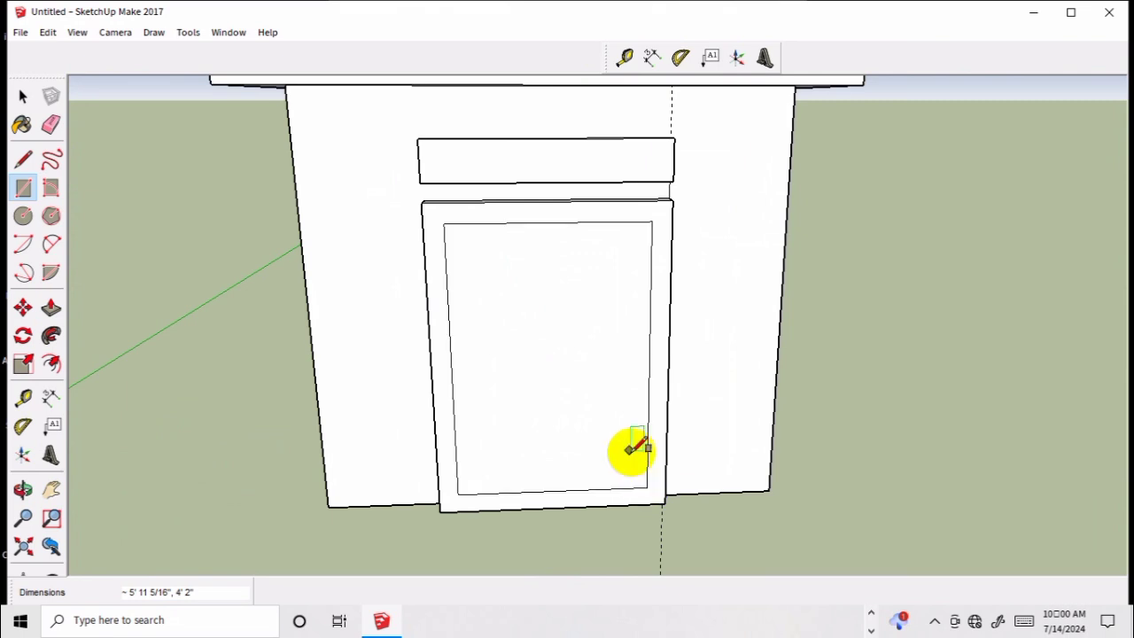
- Select the new door face, start moving it, then cancel the move
{"action": "key", "text": "space"}
{"action": "left_click", "coordinate": [555, 401]}
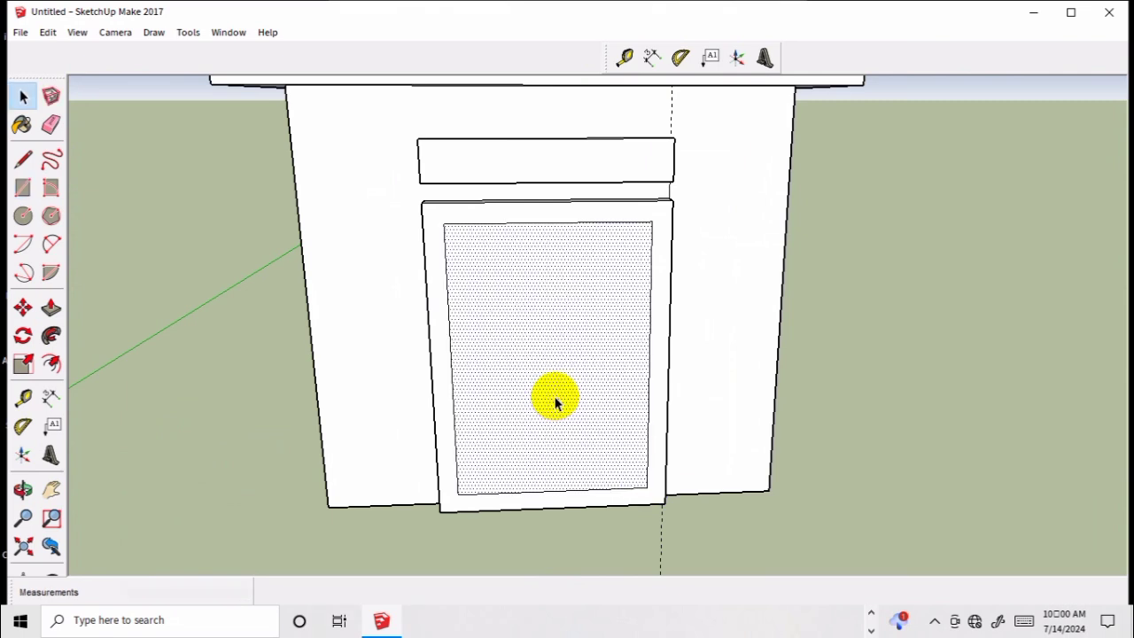
{"action": "key", "text": "m"}
{"action": "left_click", "coordinate": [555, 384]}
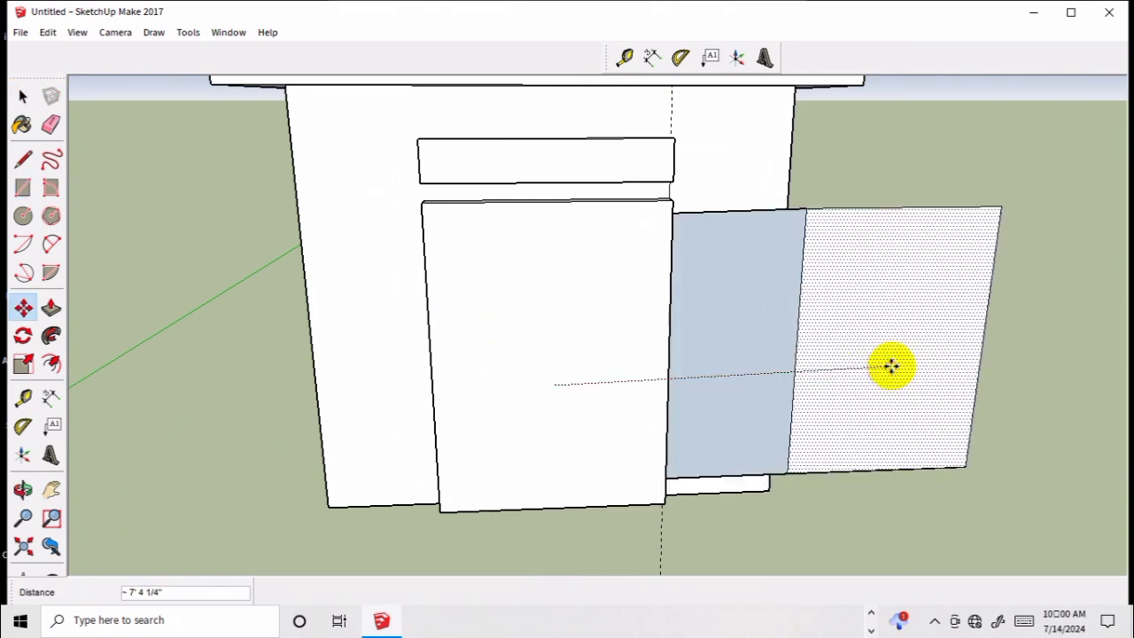
{"action": "key", "text": "Escape"}
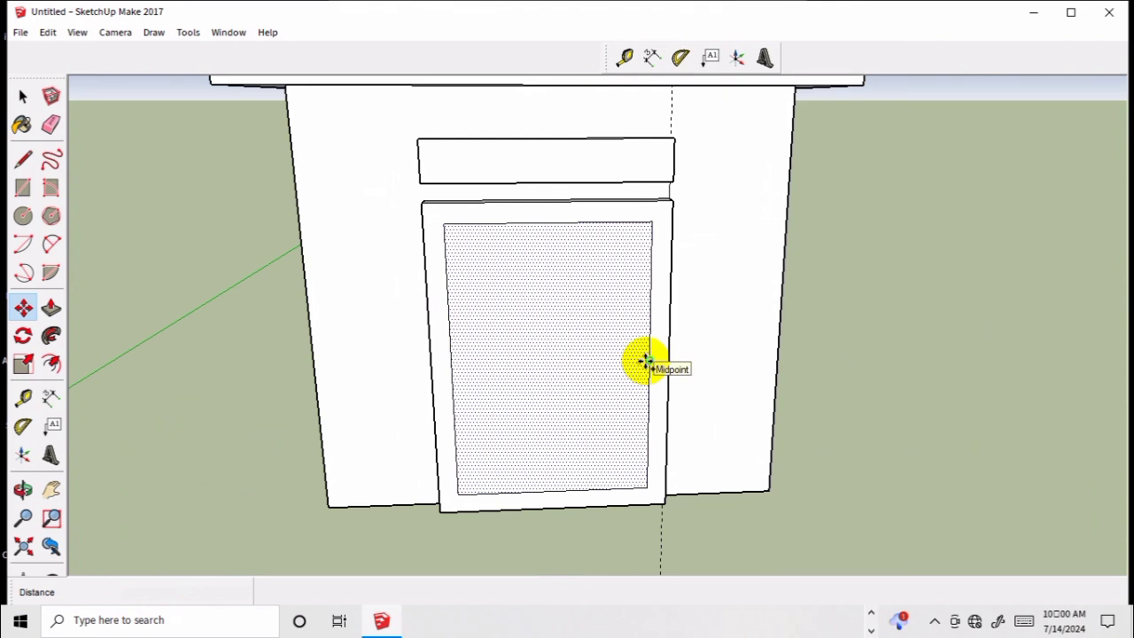
{"action": "left_click", "coordinate": [646, 363]}
- Drag a selection box around the entire cabinet
{"action": "scroll", "coordinate": [633, 367], "scroll_direction": "down", "scroll_amount": 3}
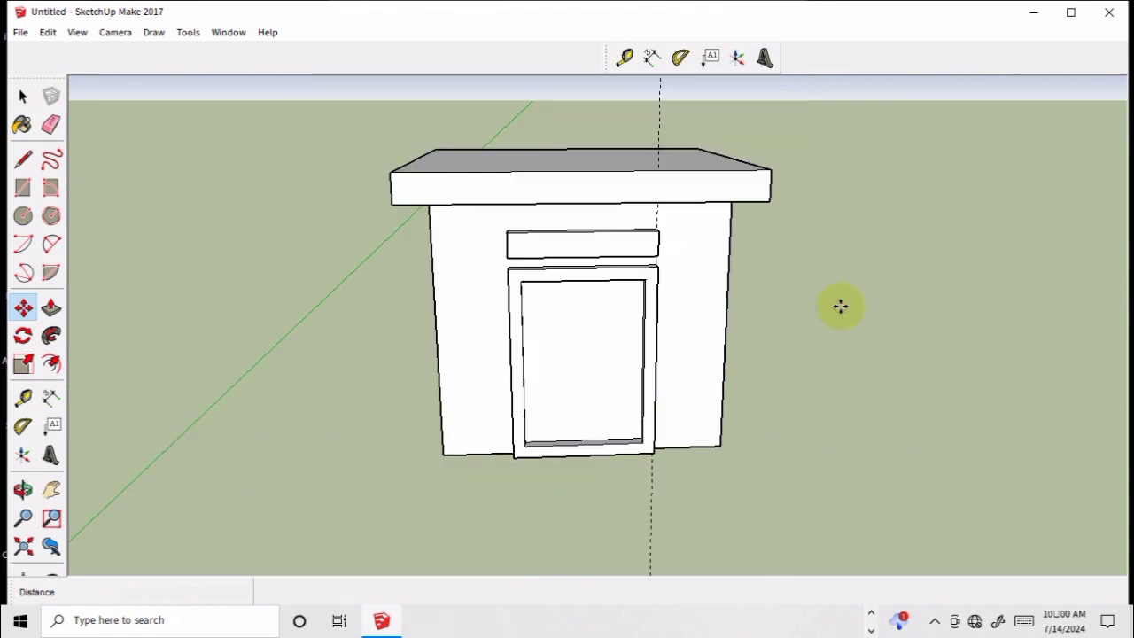
{"action": "middle_click_drag", "start_coordinate": [840, 306], "coordinate": [740, 236]}
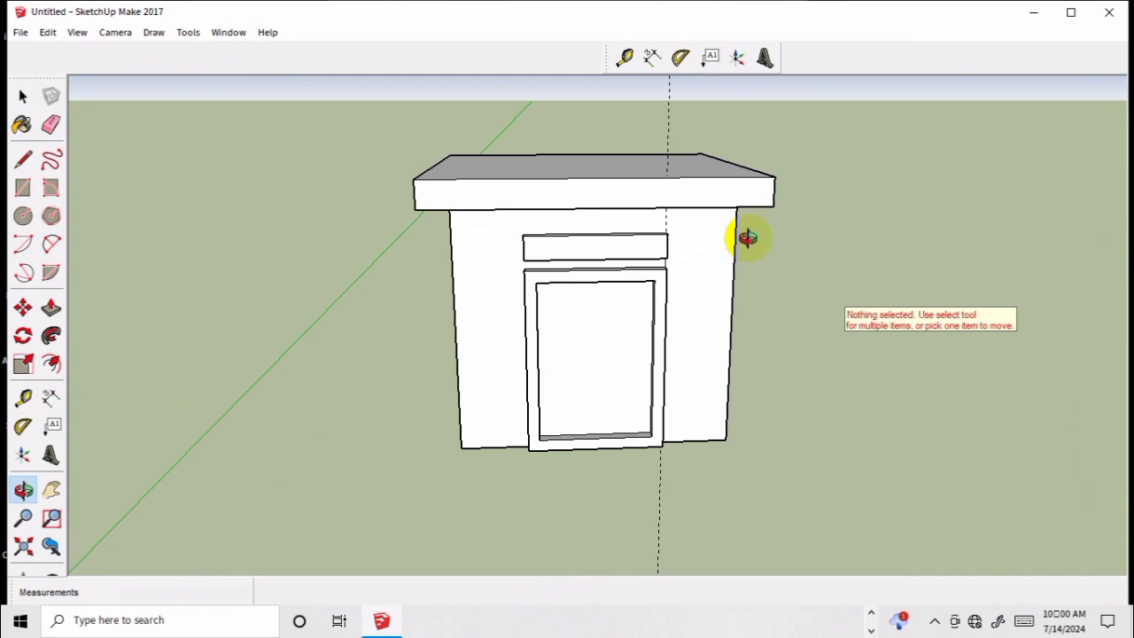
{"action": "key", "text": "e"}
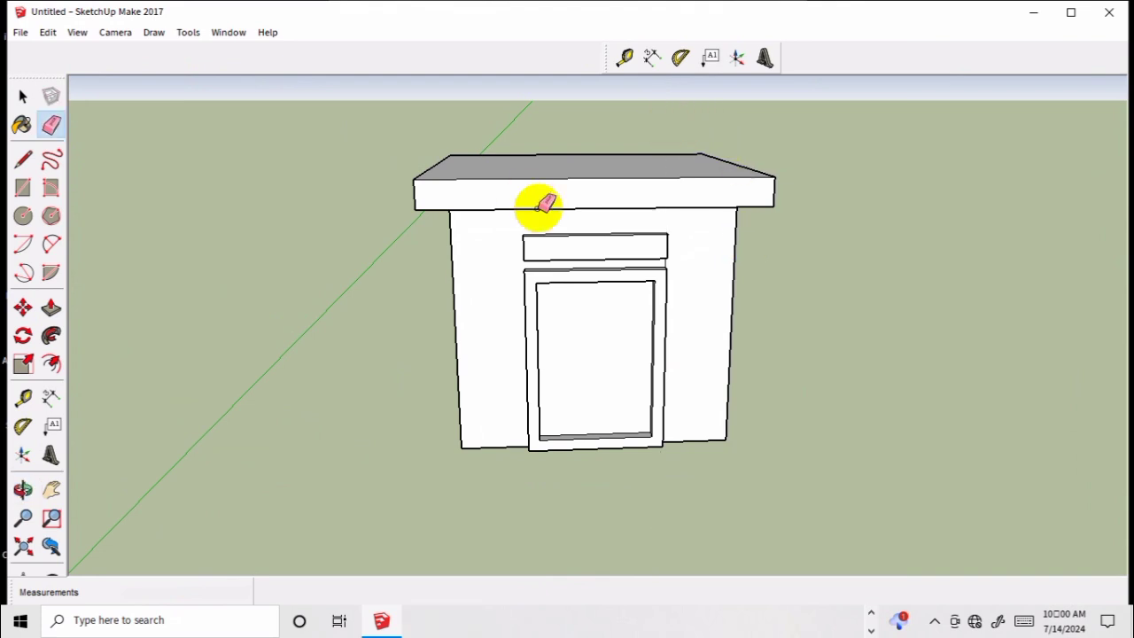
{"action": "key", "text": "space"}
{"action": "left_click_drag", "start_coordinate": [407, 124], "coordinate": [620, 335]}
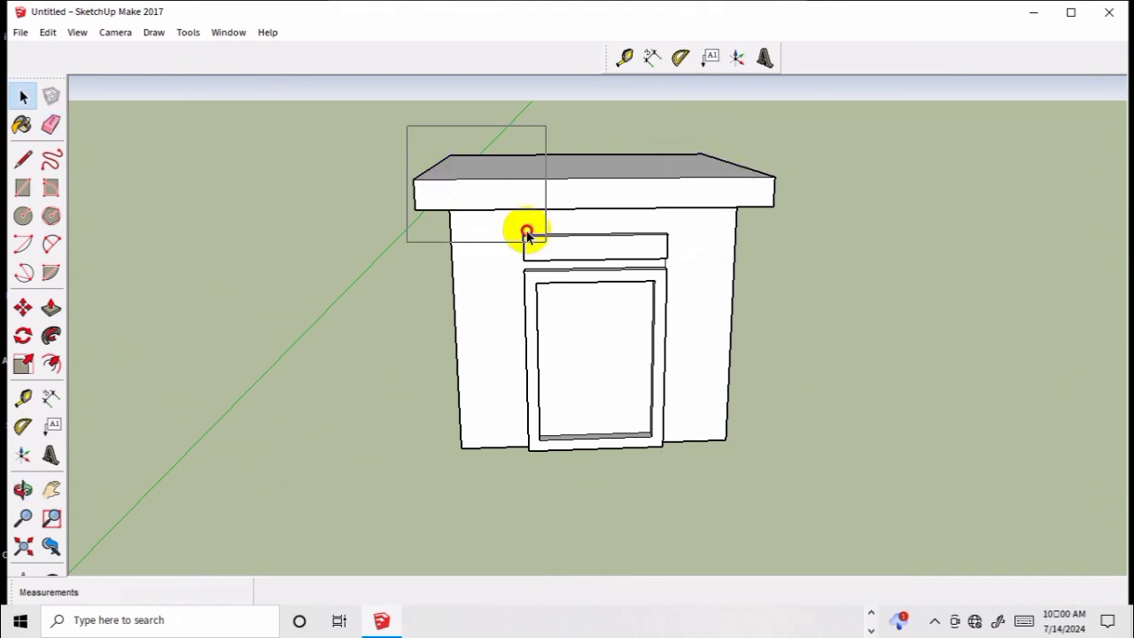
- Make the selected cabinet a group, then regroup all its inner geometry as a nested group
{"action": "right_click", "coordinate": [620, 335]}
{"action": "left_click", "coordinate": [732, 472]}
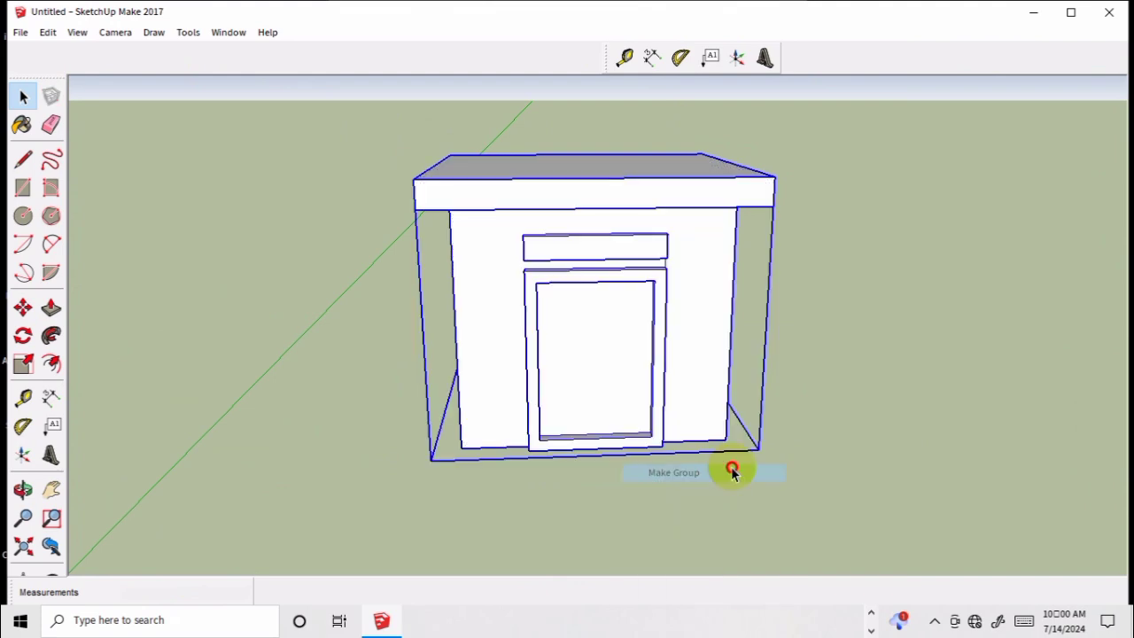
{"action": "double_click", "coordinate": [696, 327]}
{"action": "triple_click", "coordinate": [699, 335]}
{"action": "right_click", "coordinate": [699, 335]}
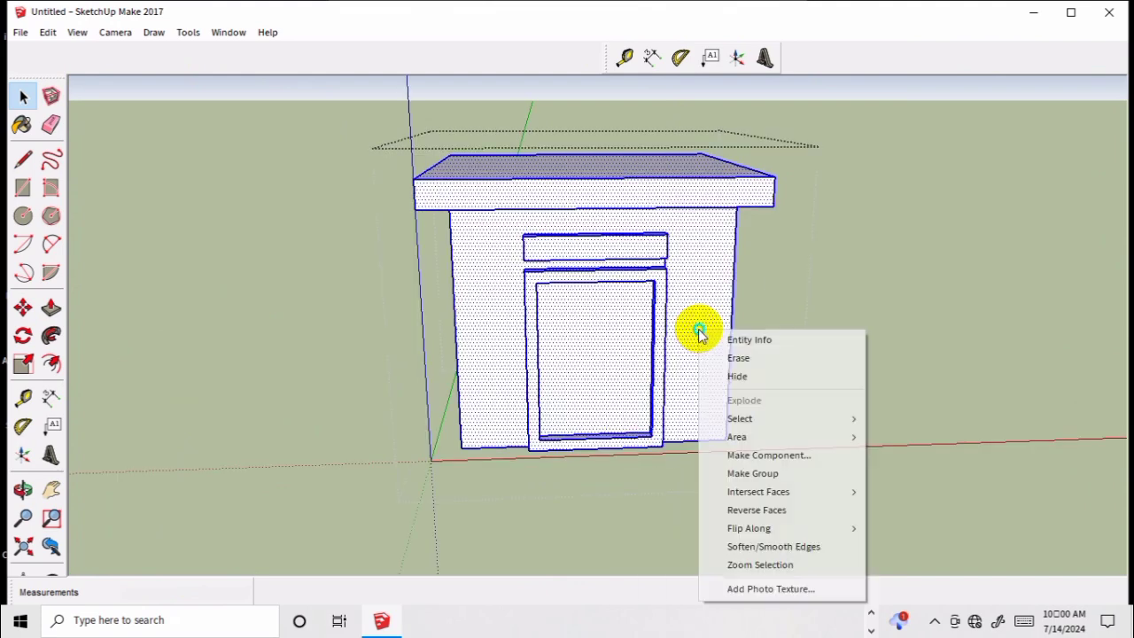
{"action": "left_click", "coordinate": [766, 473]}
{"action": "left_click", "coordinate": [767, 479]}
- Orbit and zoom around the grouped cabinet to inspect it from several angles
{"action": "scroll", "coordinate": [857, 435], "scroll_direction": "down", "scroll_amount": 2}
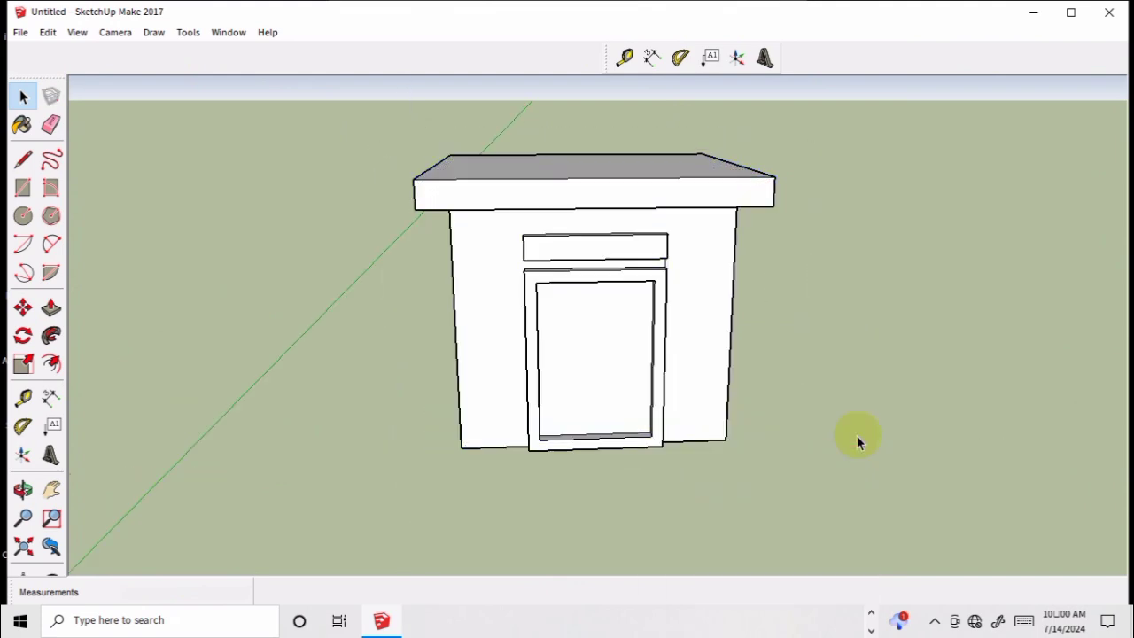
{"action": "middle_click_drag", "start_coordinate": [857, 435], "coordinate": [742, 431]}
{"action": "scroll", "coordinate": [628, 387], "scroll_direction": "up", "scroll_amount": 2}
{"action": "scroll", "coordinate": [634, 376], "scroll_direction": "up", "scroll_amount": 2}
{"action": "mouse_move", "coordinate": [634, 376]}
{"action": "middle_mouse_down"}
{"action": "mouse_move", "coordinate": [612, 369]}
{"action": "mouse_move", "coordinate": [663, 443]}
{"action": "mouse_move", "coordinate": [364, 387]}
{"action": "mouse_move", "coordinate": [658, 344]}
{"action": "middle_mouse_up"}
{"action": "mouse_move", "coordinate": [658, 344]}
{"action": "left_mouse_down"}
{"action": "mouse_move", "coordinate": [531, 375]}
{"action": "mouse_move", "coordinate": [233, 364]}
{"action": "left_mouse_up"}
{"action": "mouse_move", "coordinate": [742, 295]}
{"action": "left_mouse_down"}
{"action": "mouse_move", "coordinate": [532, 218]}
{"action": "mouse_move", "coordinate": [810, 183]}
{"action": "mouse_move", "coordinate": [718, 217]}
{"action": "mouse_move", "coordinate": [767, 220]}
{"action": "left_mouse_up"}
{"action": "scroll", "coordinate": [768, 221], "scroll_direction": "up", "scroll_amount": 2}
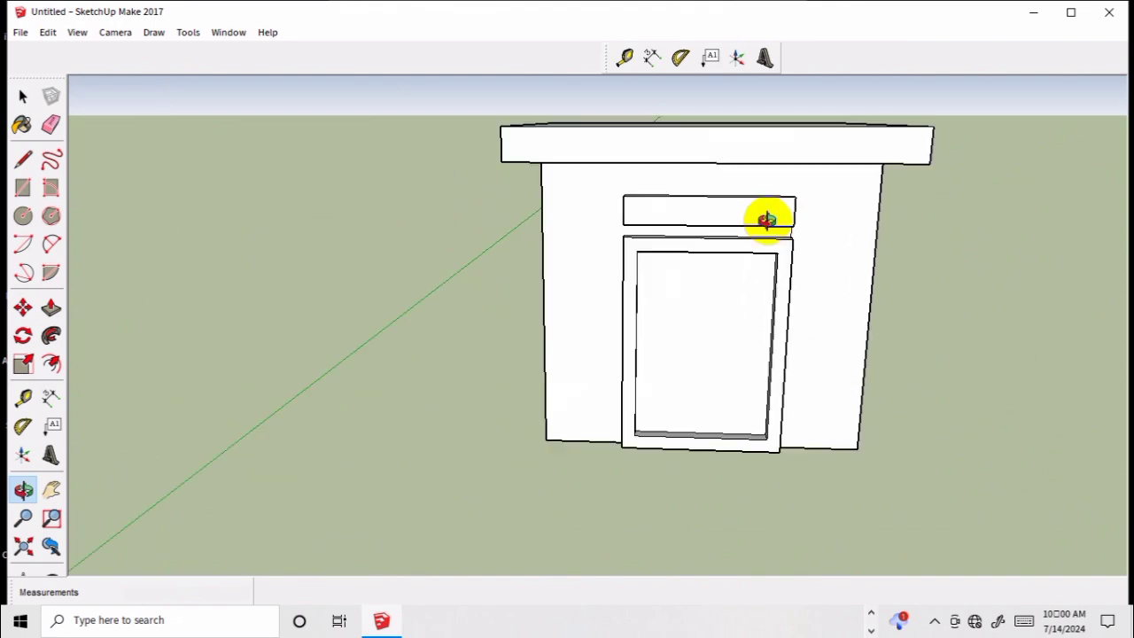
{"action": "scroll", "coordinate": [799, 223], "scroll_direction": "up", "scroll_amount": 1}
{"action": "scroll", "coordinate": [802, 248], "scroll_direction": "up", "scroll_amount": 1}
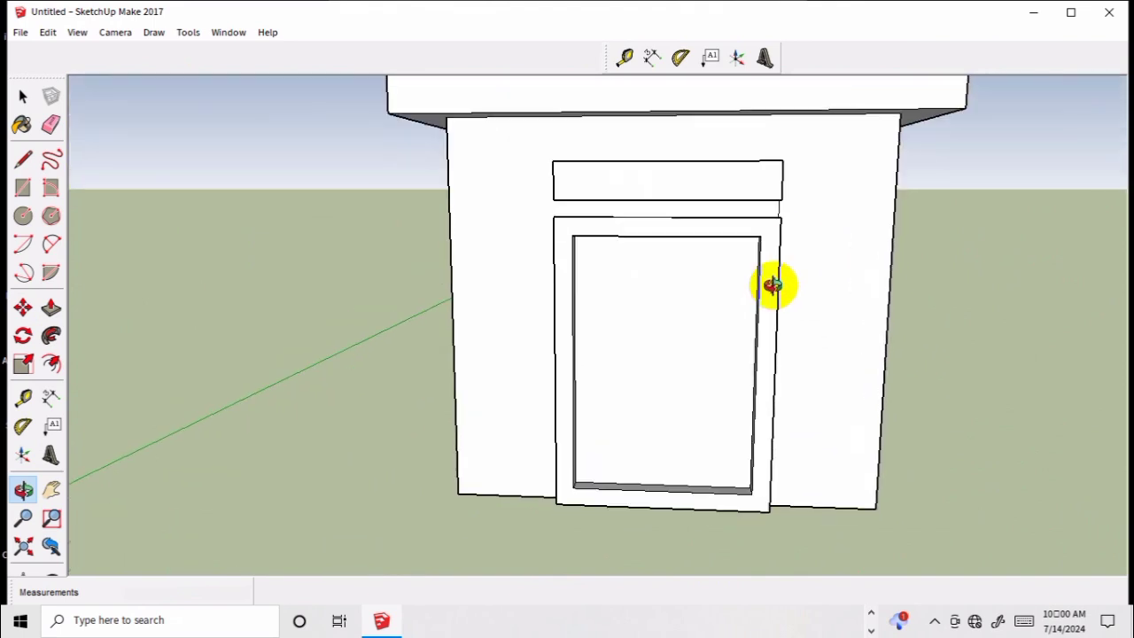
{"action": "scroll", "coordinate": [717, 418], "scroll_direction": "down", "scroll_amount": 1}
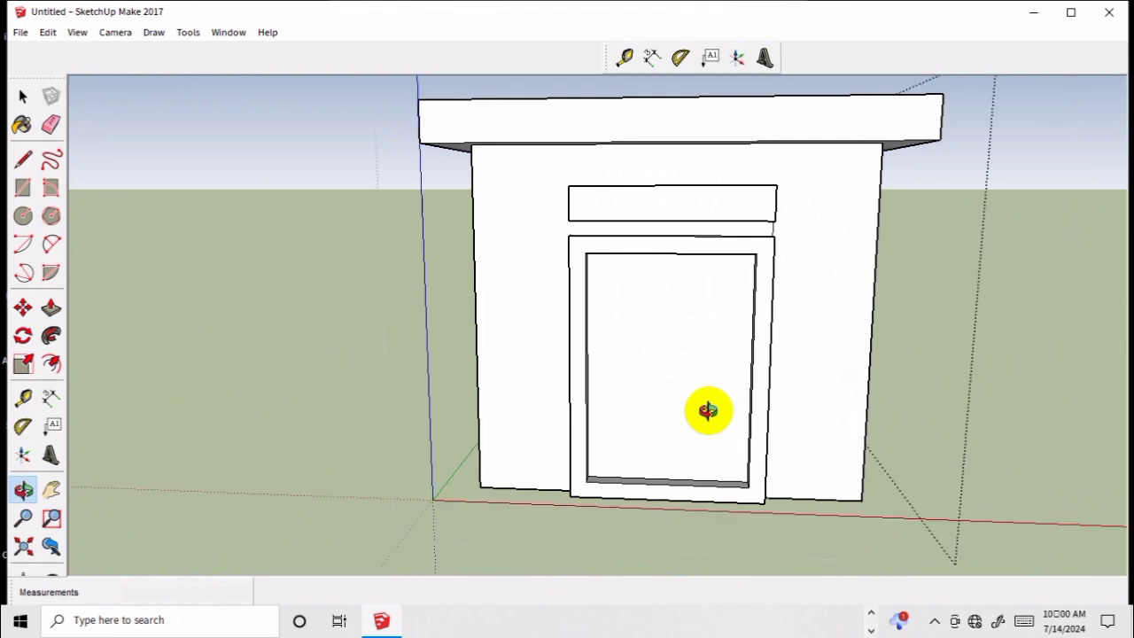
- Try deleting the door face to open the doorway, then undo the deletion
{"action": "right_click", "coordinate": [714, 372]}
{"action": "left_click", "coordinate": [668, 331]}
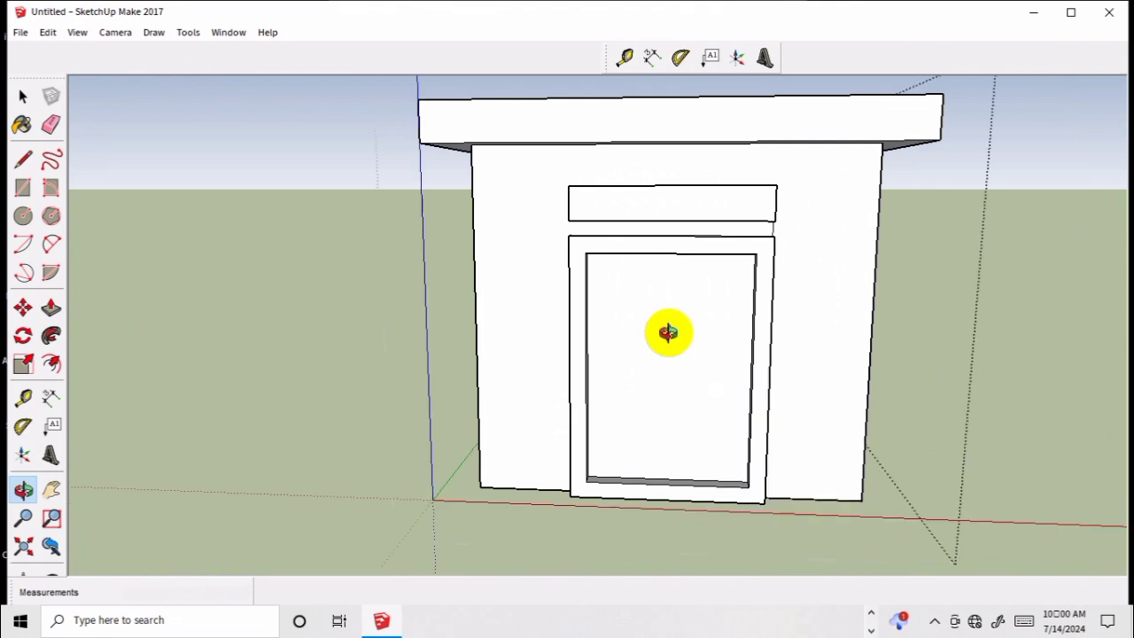
{"action": "key", "text": "space"}
{"action": "triple_click", "coordinate": [669, 334]}
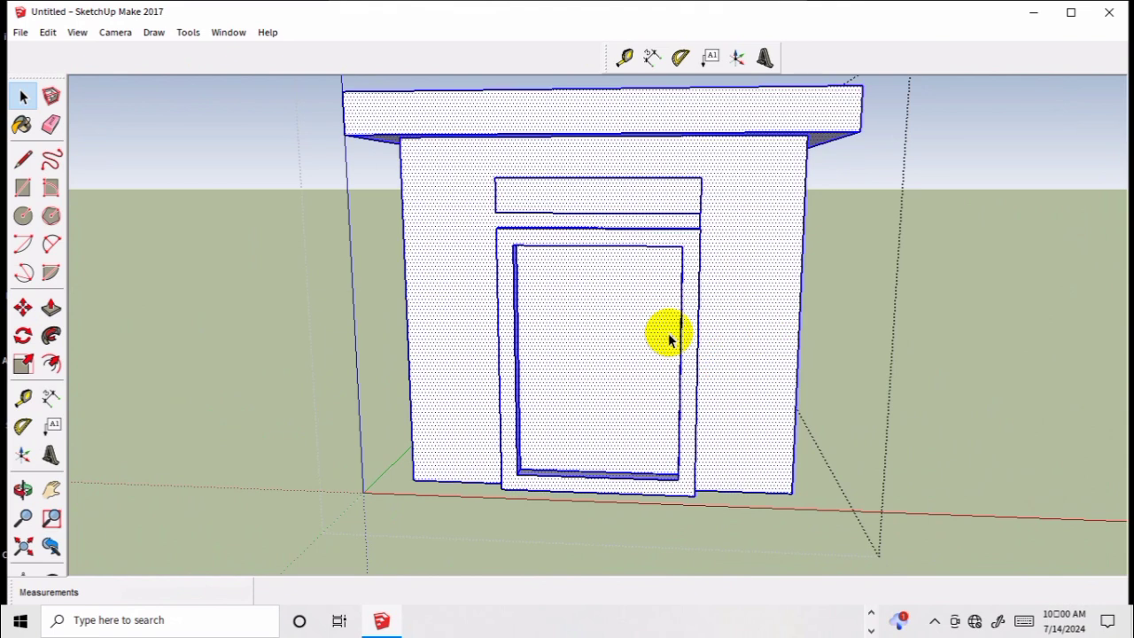
{"action": "left_click", "coordinate": [669, 337]}
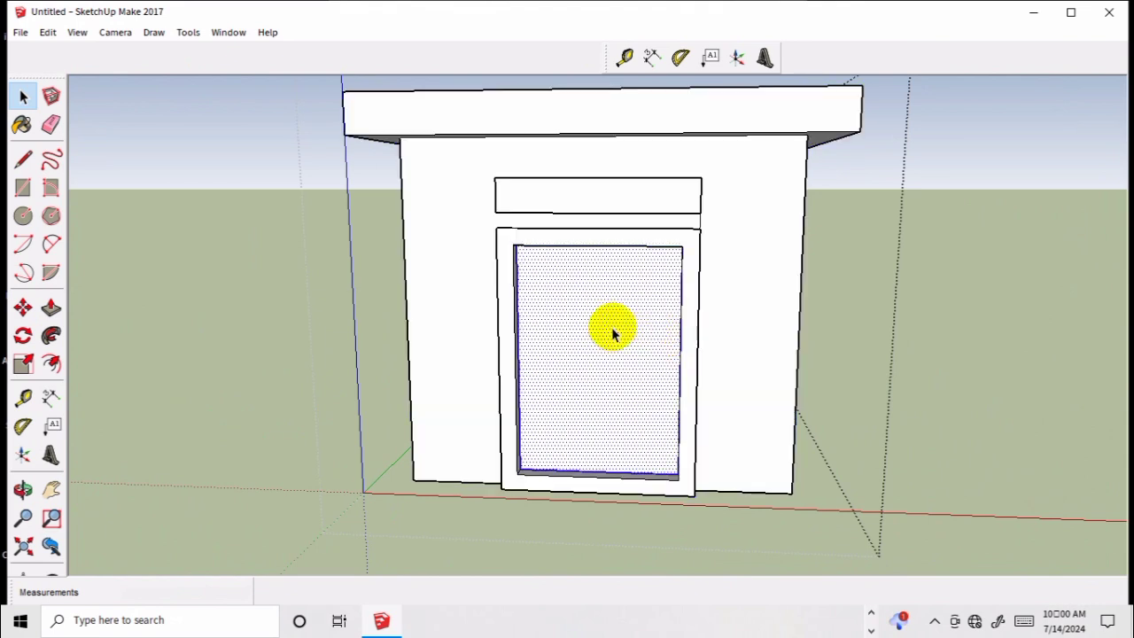
{"action": "key", "text": "Delete"}
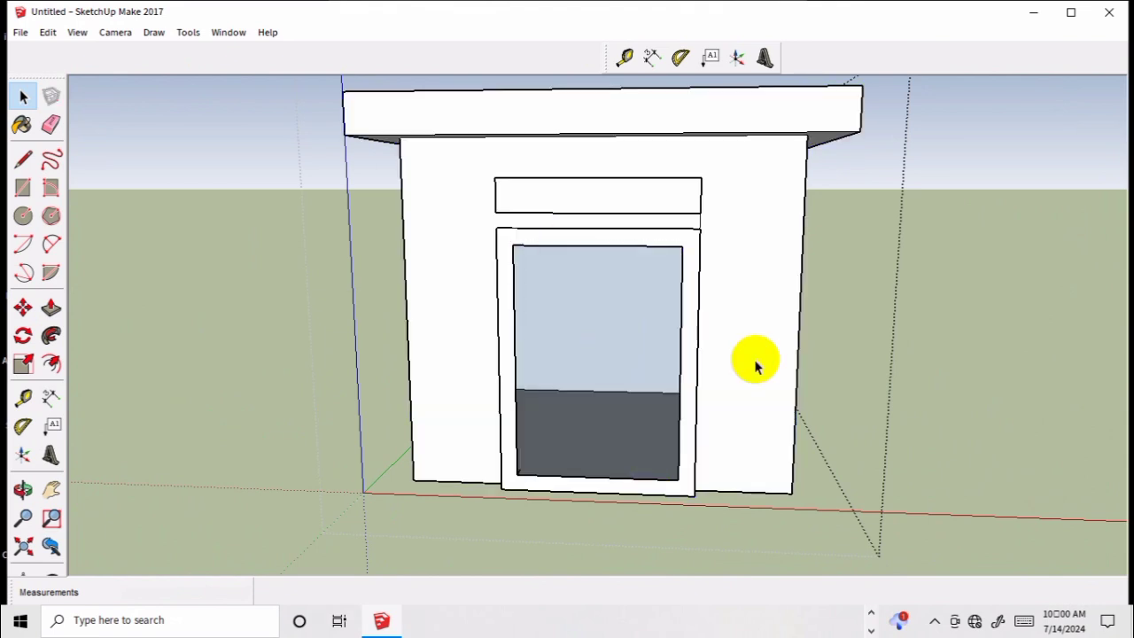
{"action": "key", "text": "o"}
{"action": "mouse_move", "coordinate": [755, 366]}
{"action": "left_mouse_down"}
{"action": "mouse_move", "coordinate": [691, 463]}
{"action": "mouse_move", "coordinate": [659, 391]}
{"action": "left_mouse_up"}
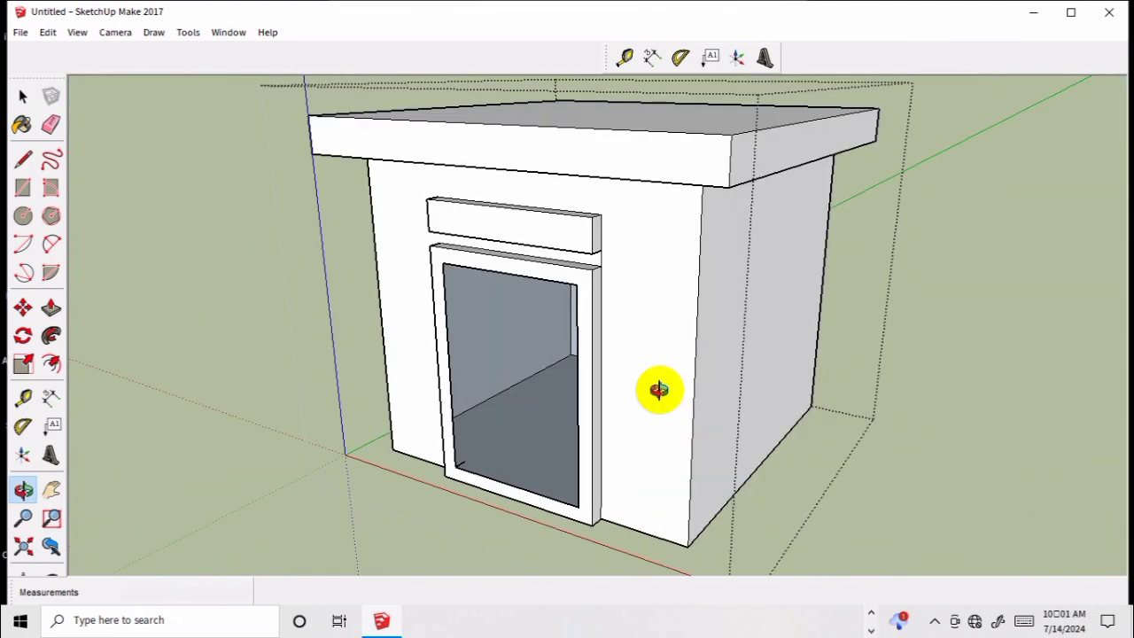
{"action": "key", "text": "ctrl+z"}
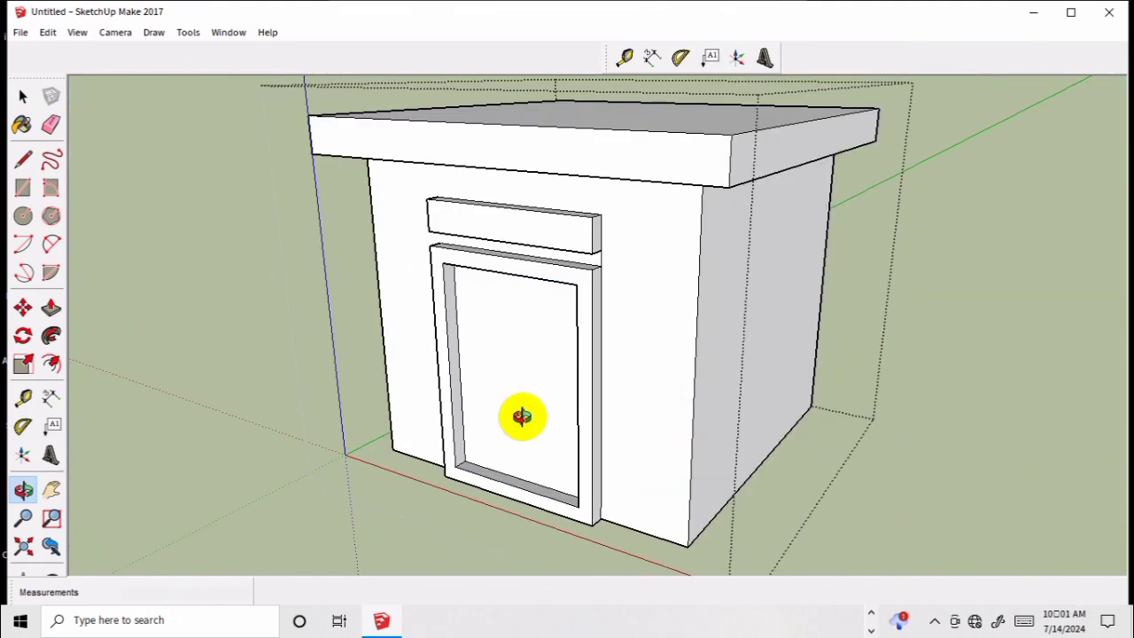
- Push the door opening 5' 1" deep into the cabinet and view it from the front
{"action": "key", "text": "p"}
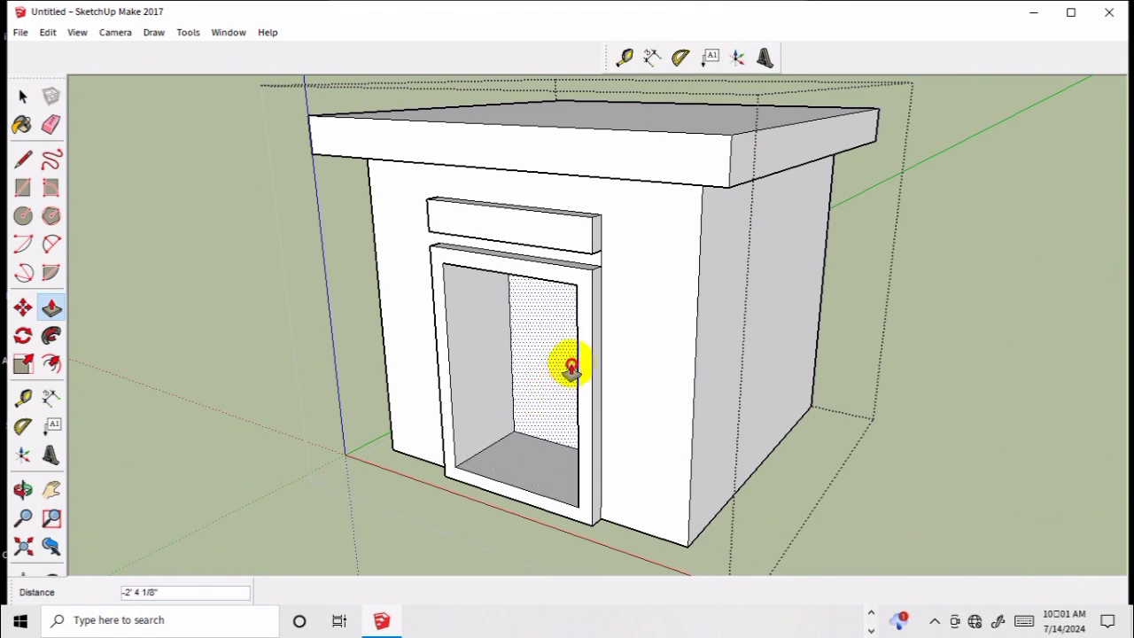
{"action": "left_click", "coordinate": [607, 321]}
{"action": "middle_click_drag", "start_coordinate": [569, 524], "coordinate": [670, 481]}
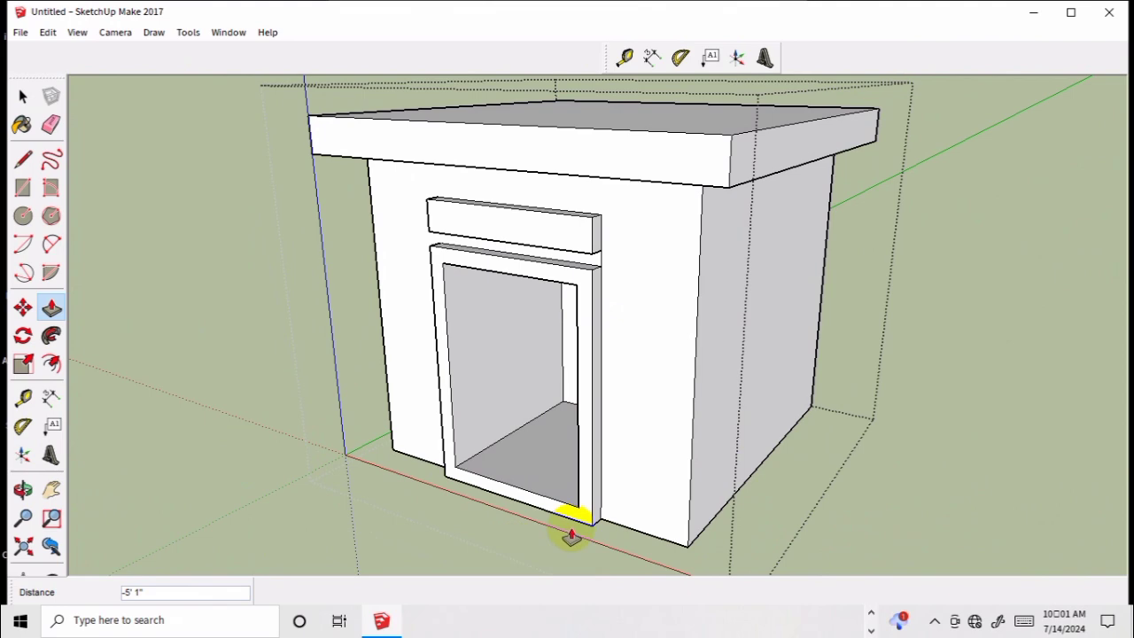
{"action": "mouse_move", "coordinate": [671, 481]}
{"action": "left_mouse_down"}
{"action": "mouse_move", "coordinate": [662, 471]}
{"action": "mouse_move", "coordinate": [741, 380]}
{"action": "mouse_move", "coordinate": [522, 341]}
{"action": "mouse_move", "coordinate": [524, 435]}
{"action": "mouse_move", "coordinate": [604, 493]}
{"action": "left_mouse_up"}
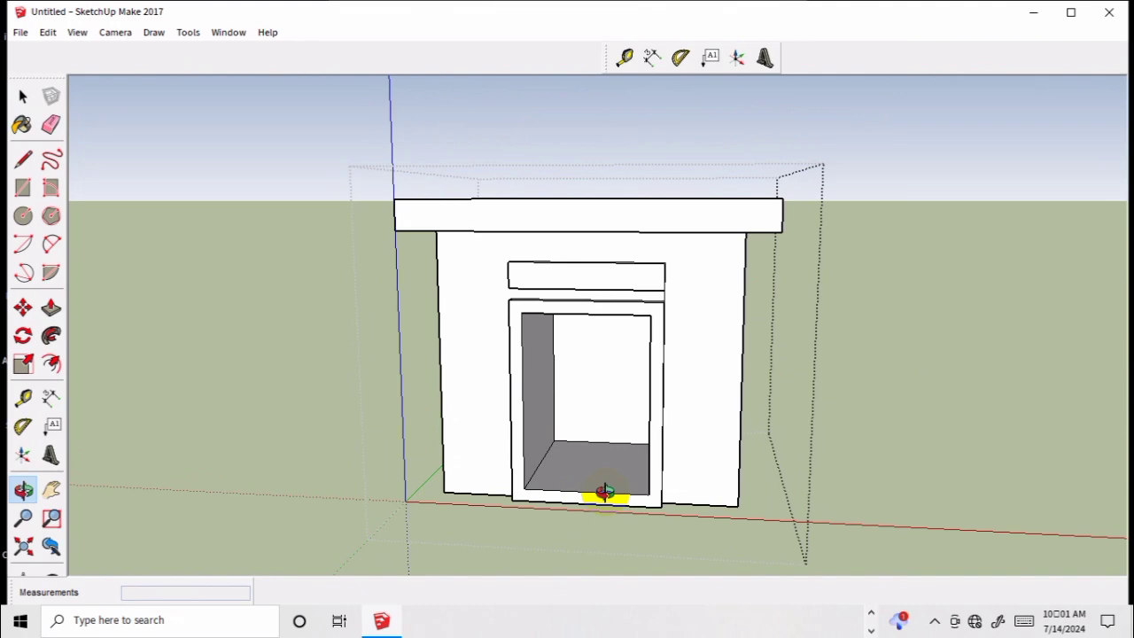
- Delete the back face inside the door opening so the doorway goes right through
{"action": "key", "text": "space"}
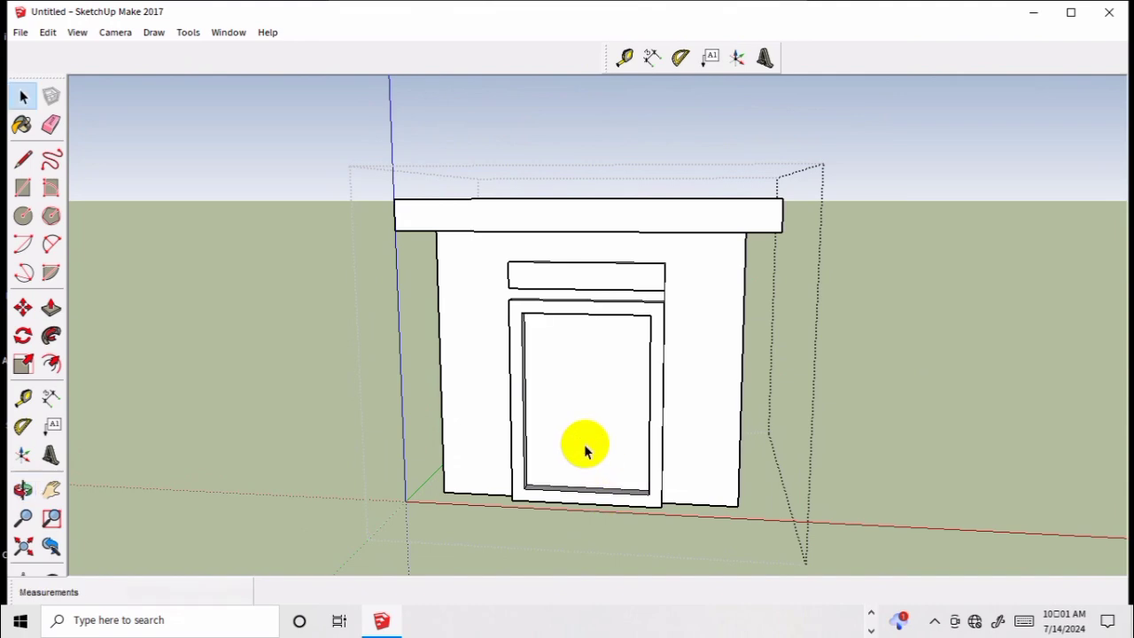
{"action": "left_click", "coordinate": [584, 452]}
{"action": "key", "text": "Delete"}
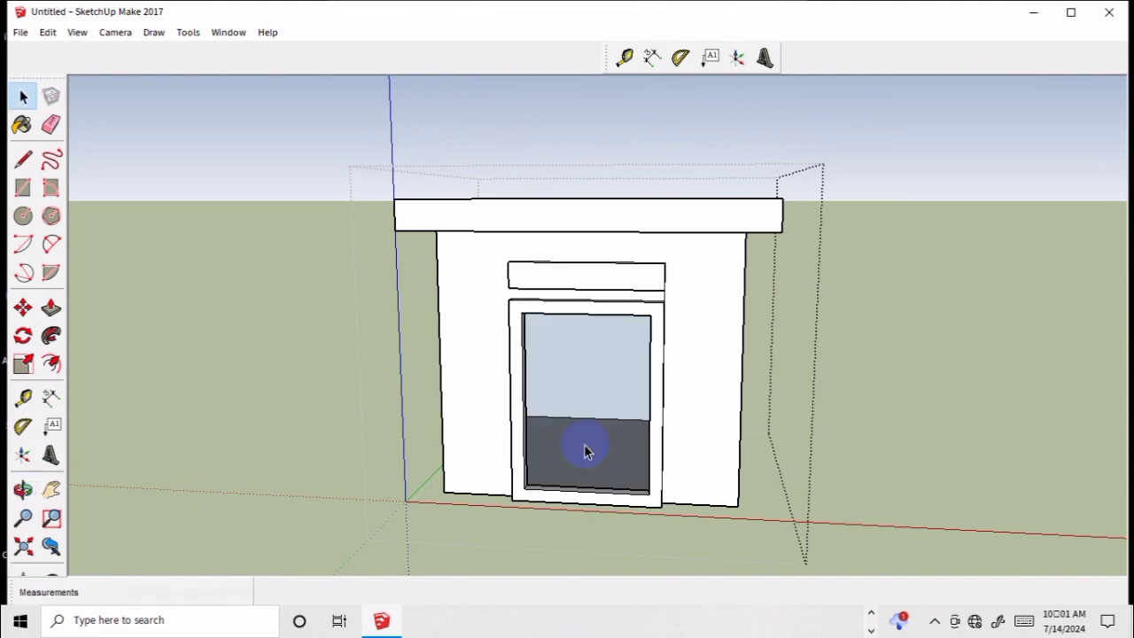
{"action": "scroll", "coordinate": [585, 452], "scroll_direction": "up", "scroll_amount": 1}
{"action": "scroll", "coordinate": [584, 451], "scroll_direction": "up", "scroll_amount": 3}
{"action": "key", "text": "o"}
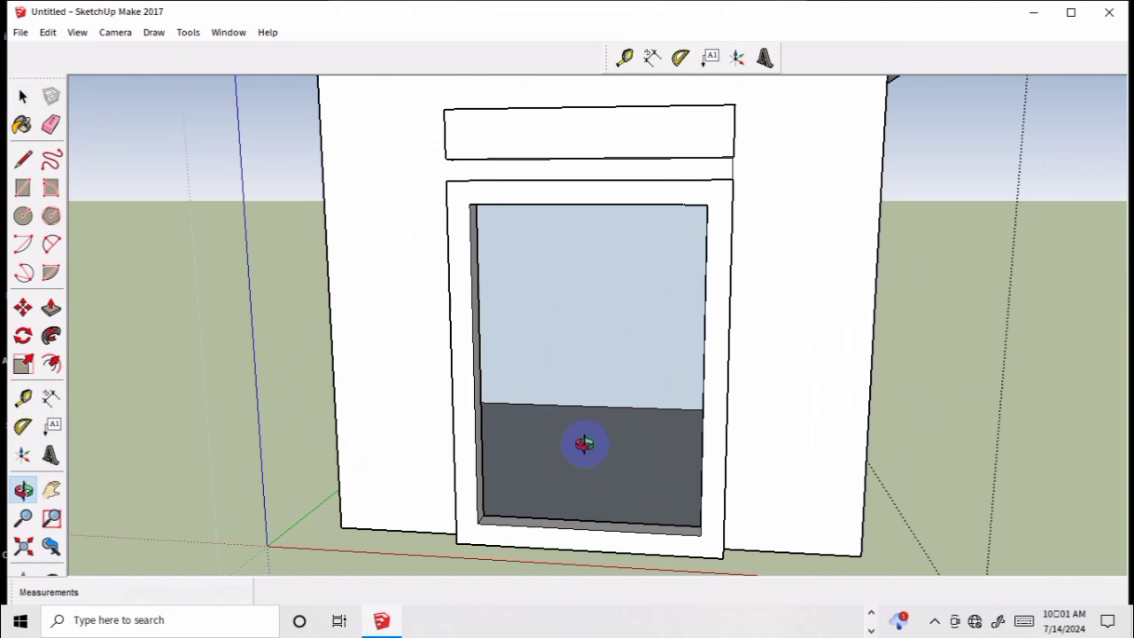
{"action": "mouse_move", "coordinate": [589, 440]}
{"action": "left_mouse_down"}
{"action": "mouse_move", "coordinate": [463, 458]}
{"action": "mouse_move", "coordinate": [694, 435]}
{"action": "mouse_move", "coordinate": [627, 422]}
{"action": "left_mouse_up"}
{"action": "left_click_drag", "start_coordinate": [647, 372], "coordinate": [607, 425]}
{"action": "scroll", "coordinate": [608, 425], "scroll_direction": "down", "scroll_amount": 2}
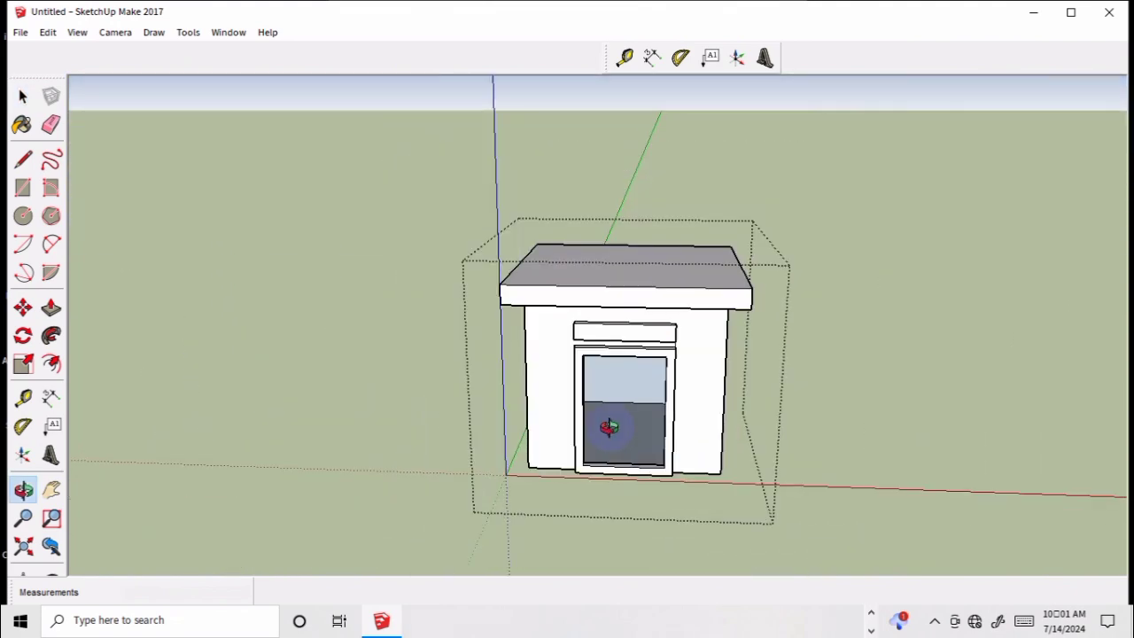
- Select all the cabinet's connected geometry and make it one group
{"action": "key", "text": "space"}
{"action": "left_click", "coordinate": [852, 347]}
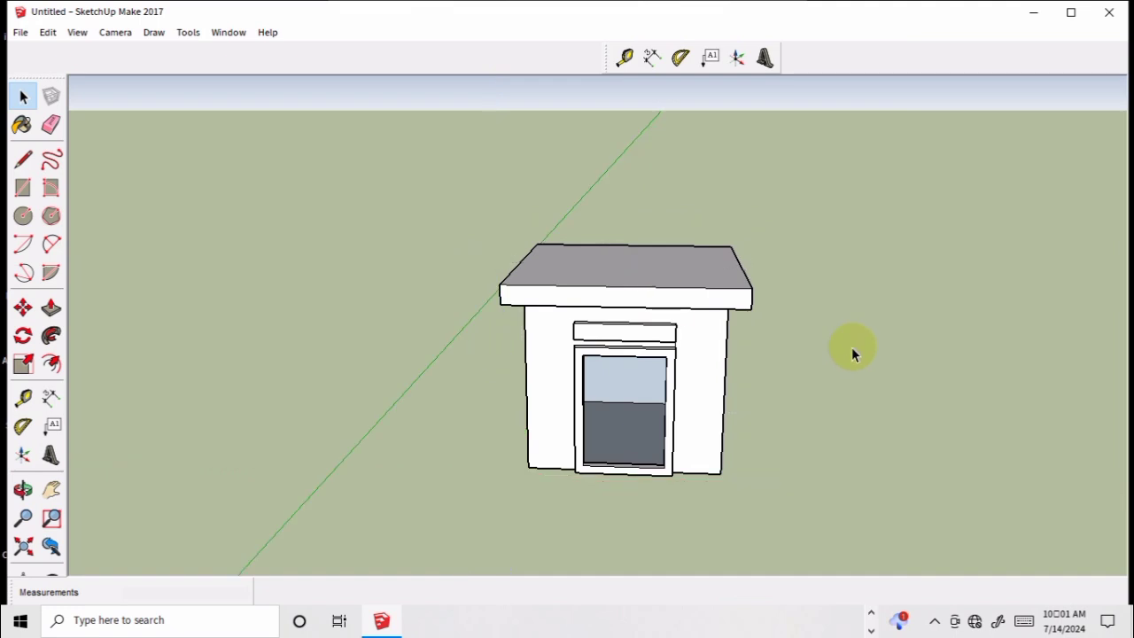
{"action": "left_click", "coordinate": [668, 308]}
{"action": "double_click", "coordinate": [668, 310]}
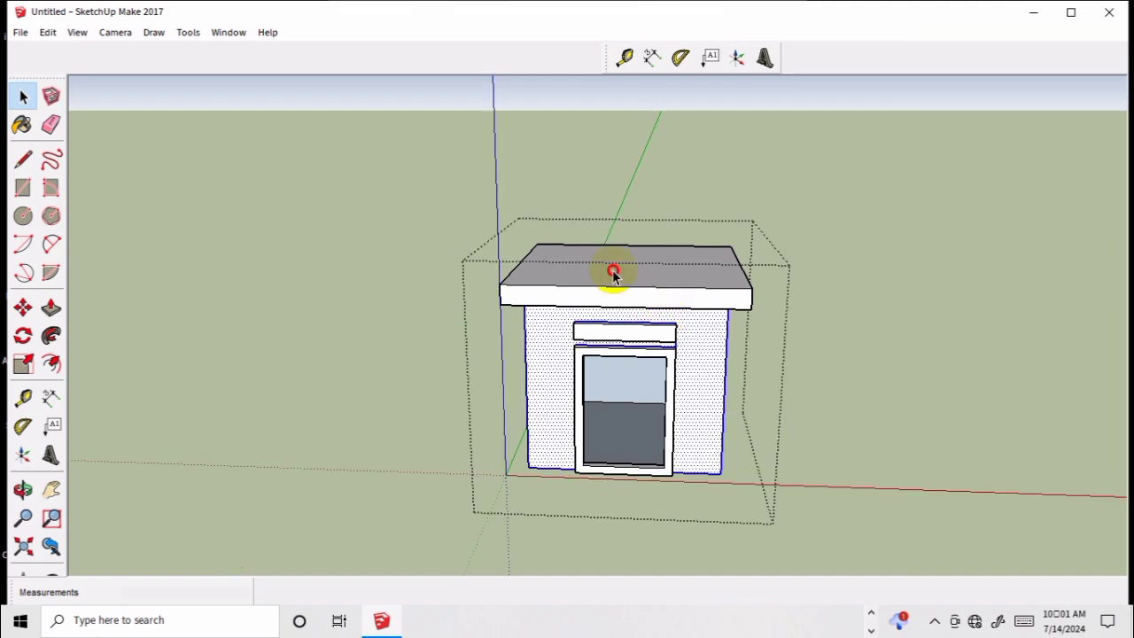
{"action": "left_click", "coordinate": [430, 245]}
{"action": "triple_click", "coordinate": [735, 436]}
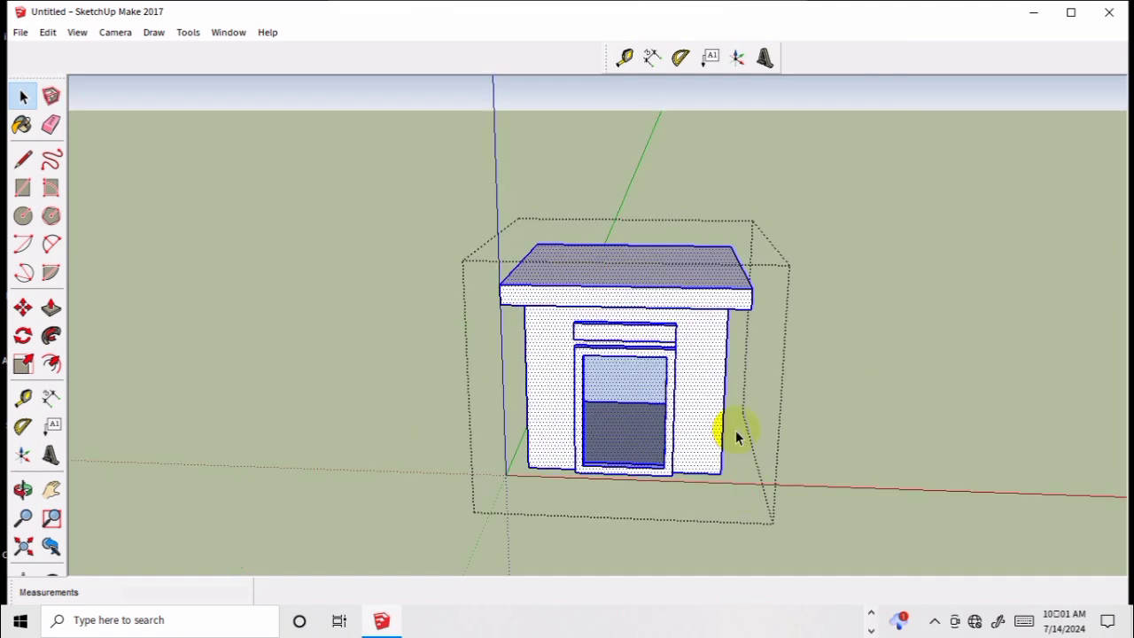
{"action": "left_click", "coordinate": [921, 419]}
{"action": "right_click", "coordinate": [655, 344]}
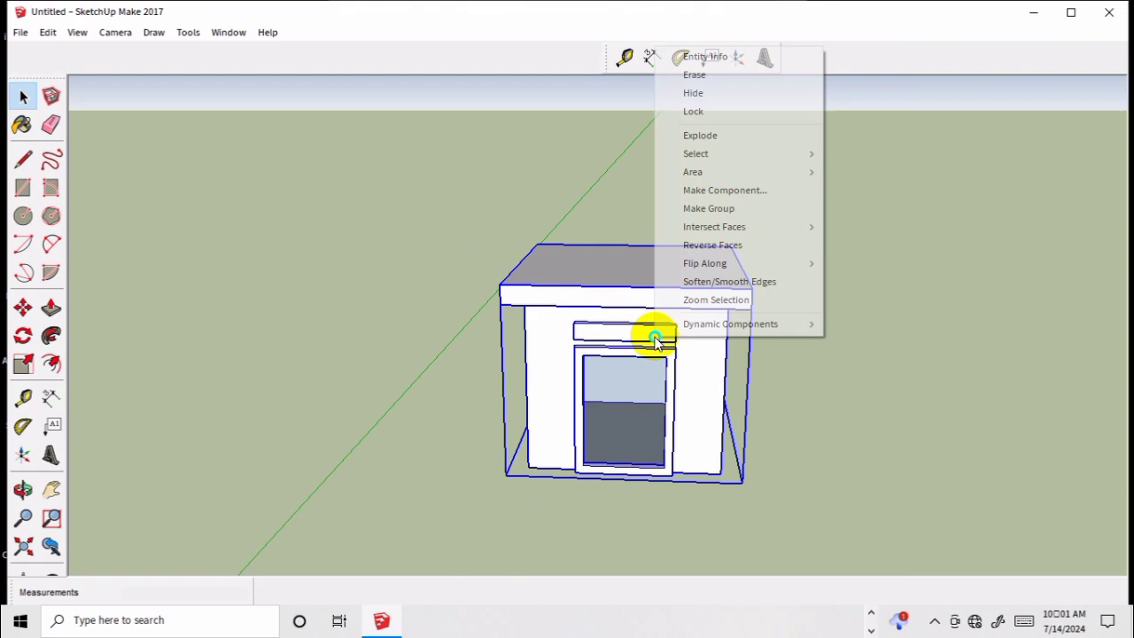
{"action": "left_click", "coordinate": [750, 207]}
{"action": "left_click", "coordinate": [841, 330]}
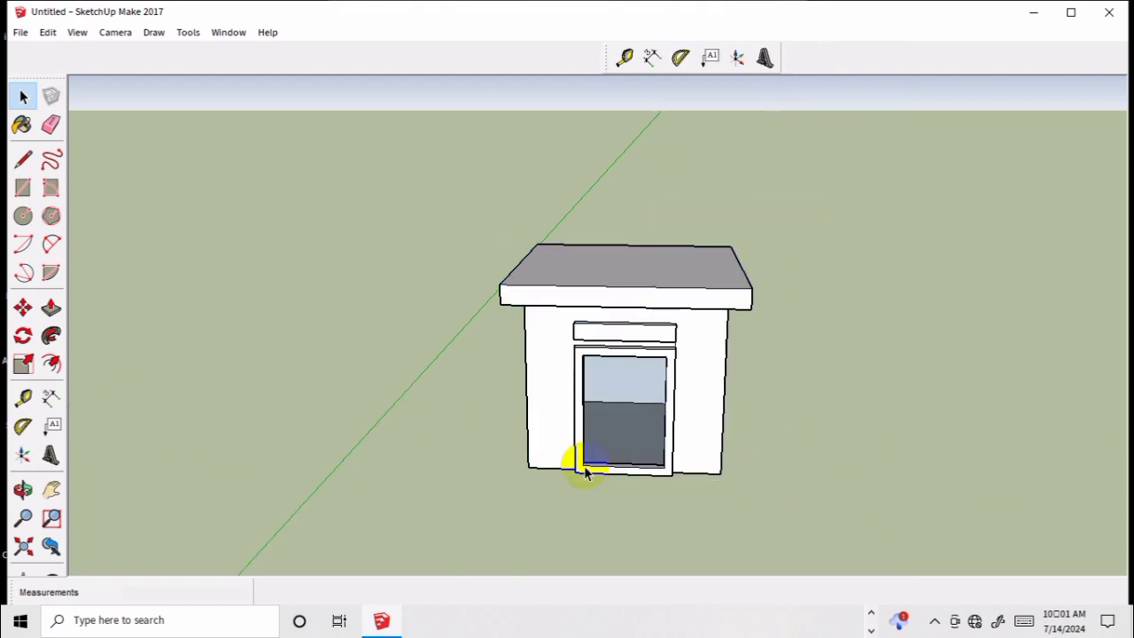
{"action": "scroll", "coordinate": [576, 443], "scroll_direction": "up", "scroll_amount": 3}
{"action": "scroll", "coordinate": [580, 423], "scroll_direction": "up", "scroll_amount": 3}
- Draw a rectangle from the opening's top-left to bottom-right corner as the door panel
{"action": "key", "text": "d"}
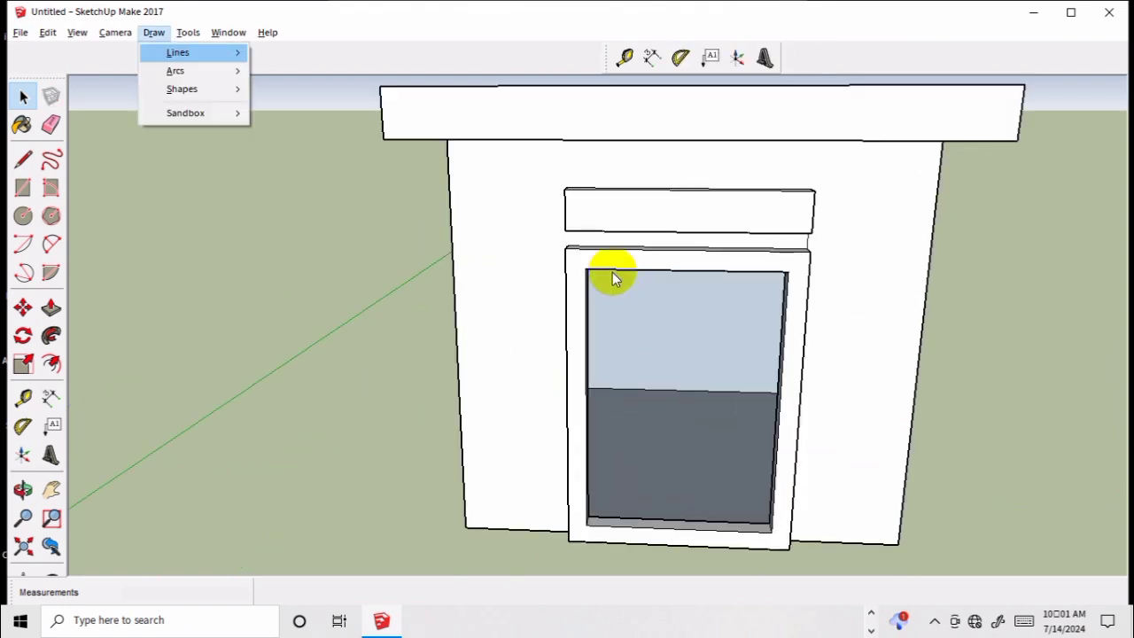
{"action": "left_click", "coordinate": [23, 187]}
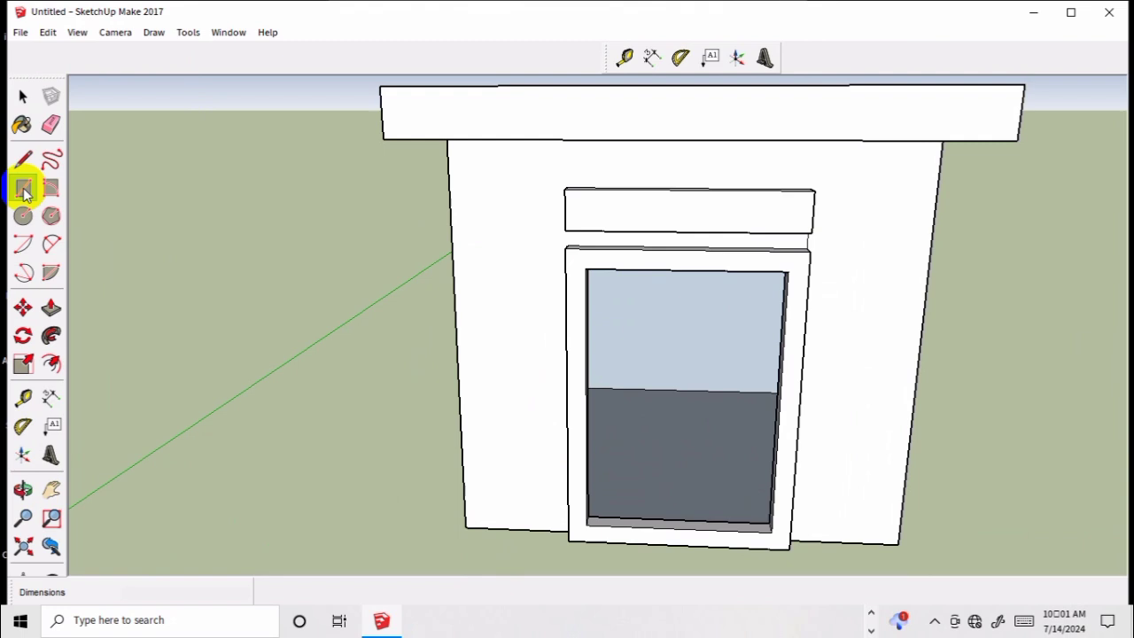
{"action": "left_click", "coordinate": [584, 268]}
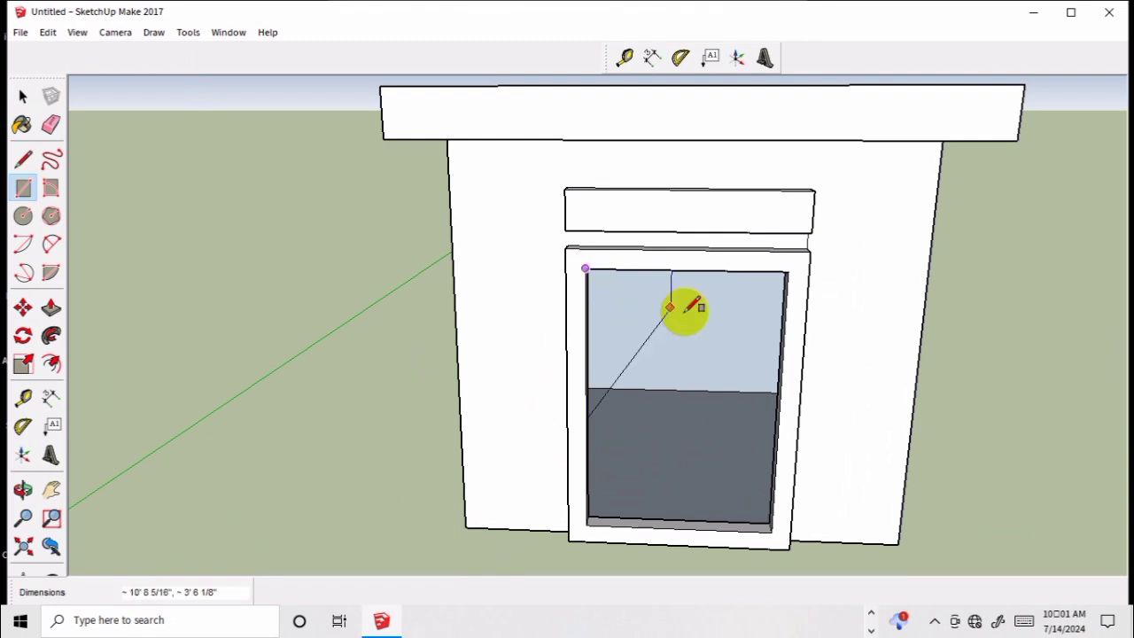
{"action": "left_click", "coordinate": [772, 530]}
- Move the door panel to the right of the cabinet and orbit to face it
{"action": "key", "text": "space"}
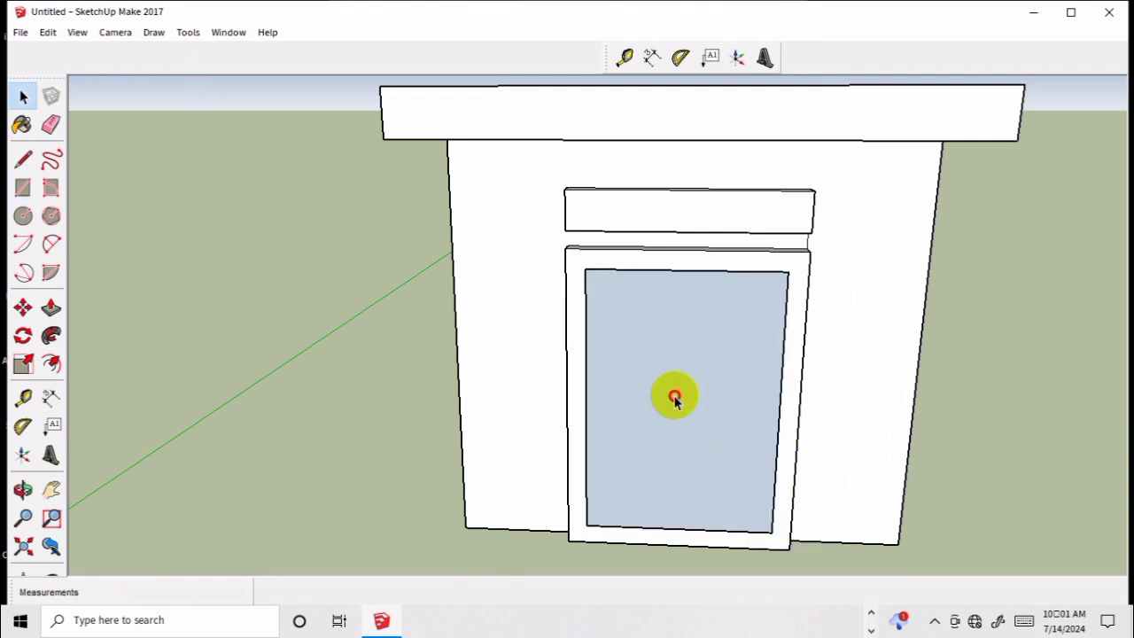
{"action": "left_click", "coordinate": [675, 401]}
{"action": "key", "text": "m"}
{"action": "left_click", "coordinate": [675, 395]}
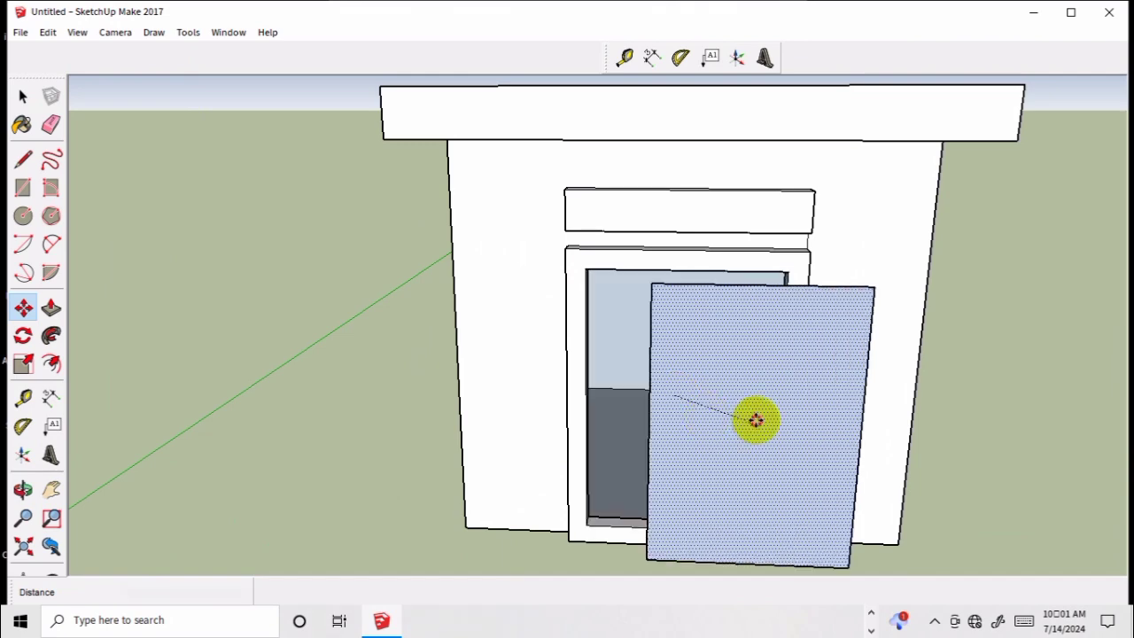
{"action": "left_click", "coordinate": [1023, 399]}
{"action": "scroll", "coordinate": [559, 499], "scroll_direction": "down", "scroll_amount": 5}
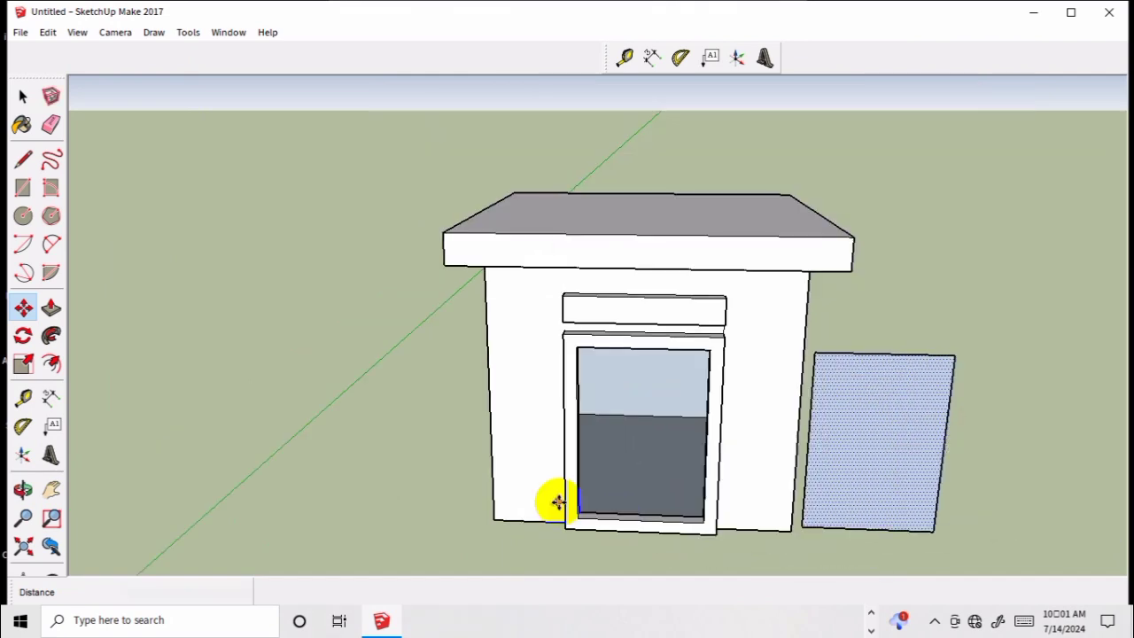
{"action": "key", "text": "o"}
{"action": "left_click_drag", "start_coordinate": [557, 499], "coordinate": [906, 467]}
{"action": "scroll", "coordinate": [842, 492], "scroll_direction": "up", "scroll_amount": 1}
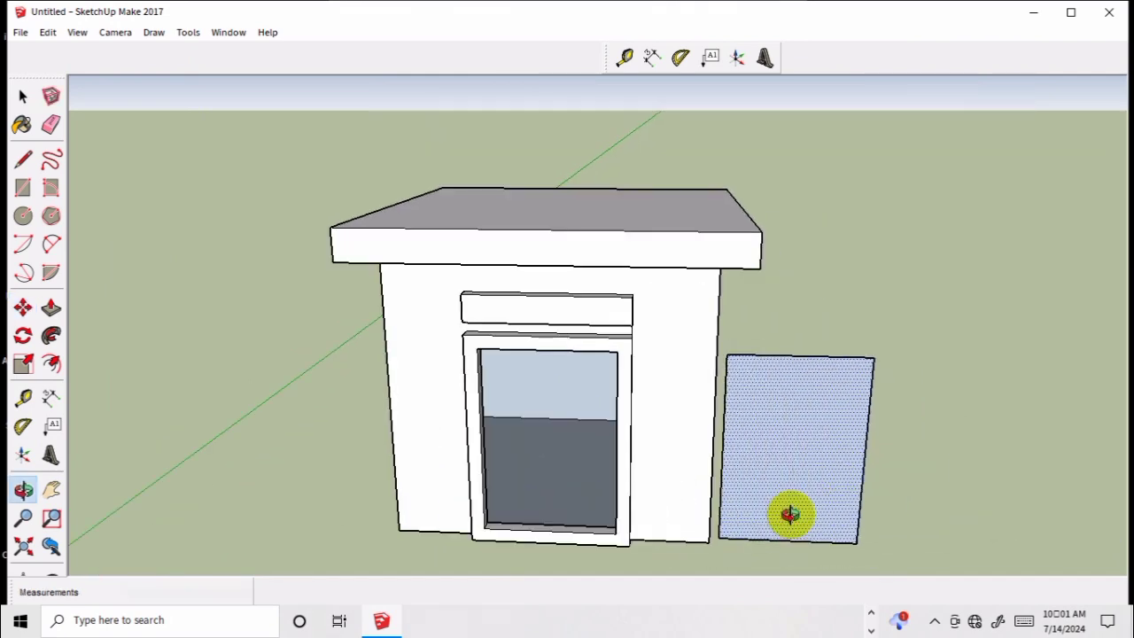
{"action": "scroll", "coordinate": [789, 516], "scroll_direction": "up", "scroll_amount": 3}
{"action": "left_click_drag", "start_coordinate": [789, 519], "coordinate": [803, 481]}
{"action": "scroll", "coordinate": [806, 470], "scroll_direction": "up", "scroll_amount": 1}
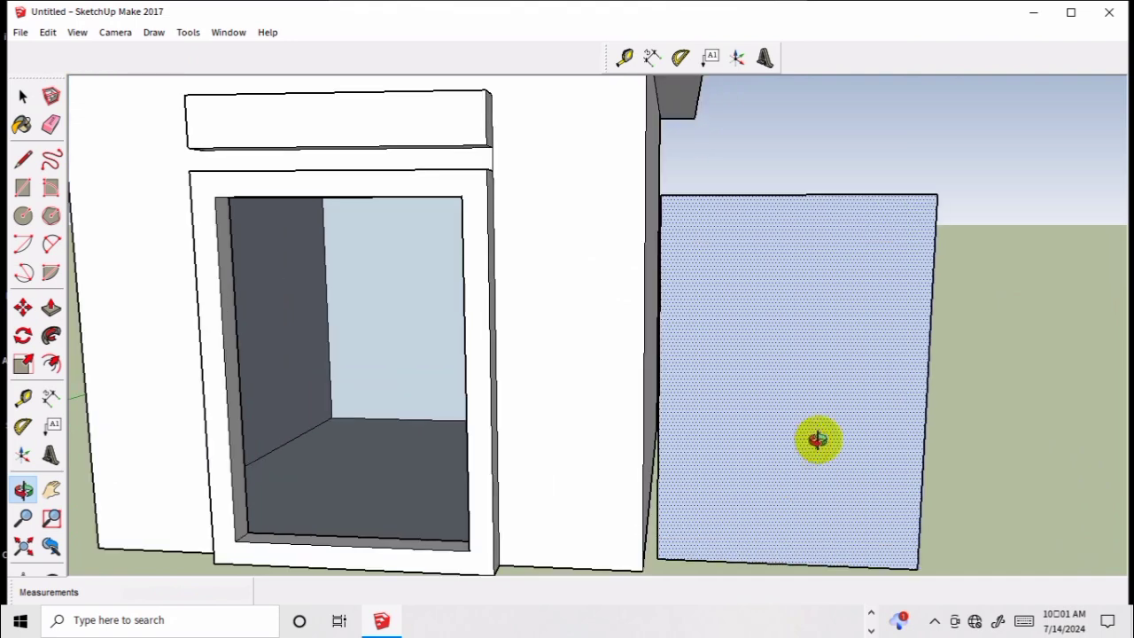
{"action": "scroll", "coordinate": [850, 434], "scroll_direction": "down", "scroll_amount": 1}
{"action": "key", "text": "space"}
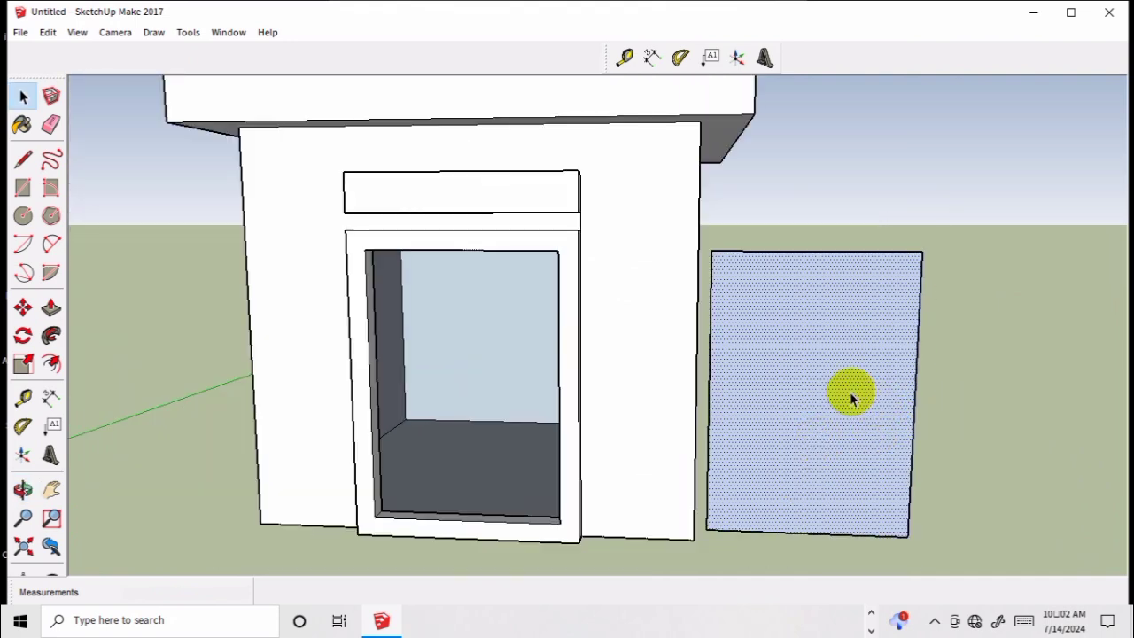
- Offset a 3" border inside the door panel face
{"action": "key", "text": "f"}
{"action": "left_click", "coordinate": [850, 391]}
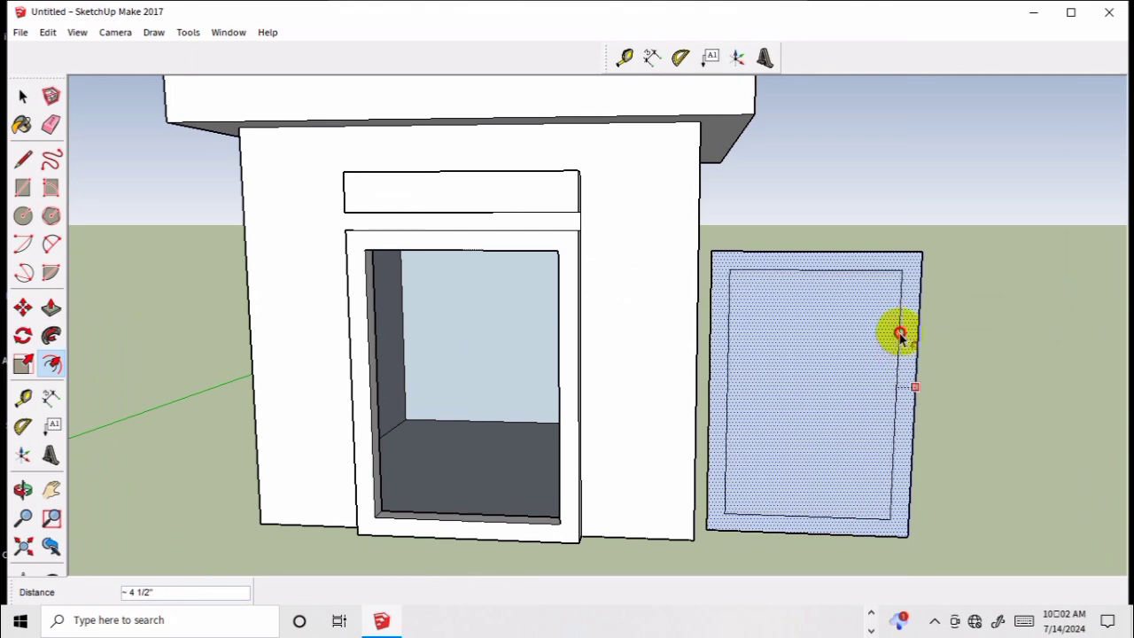
{"action": "left_click", "coordinate": [904, 327]}
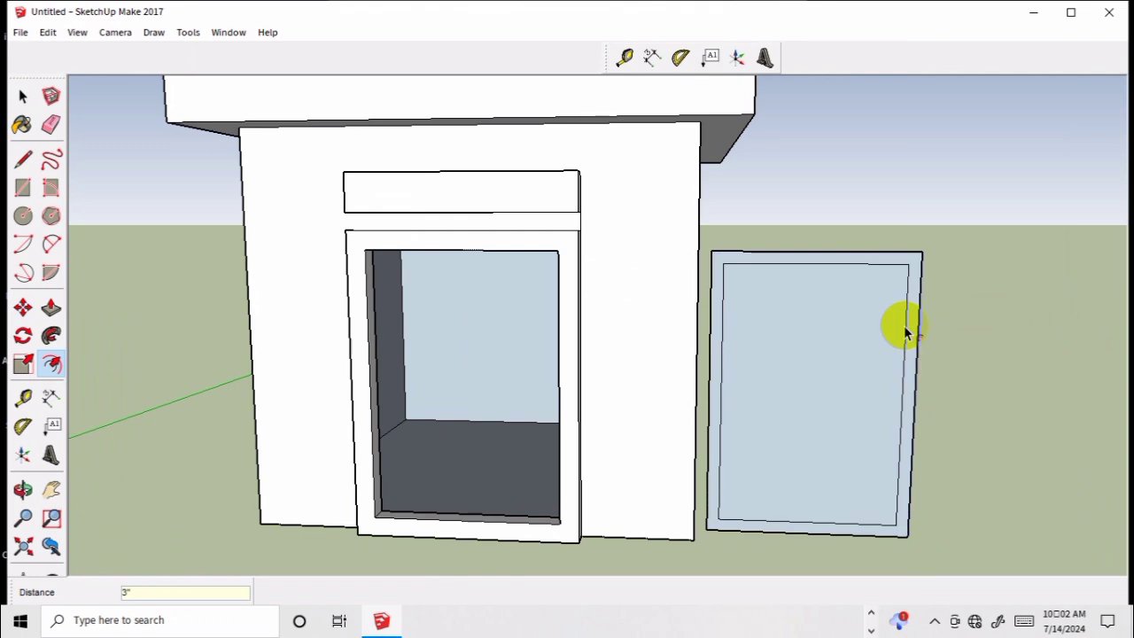
{"action": "scroll", "coordinate": [937, 392], "scroll_direction": "down", "scroll_amount": 1}
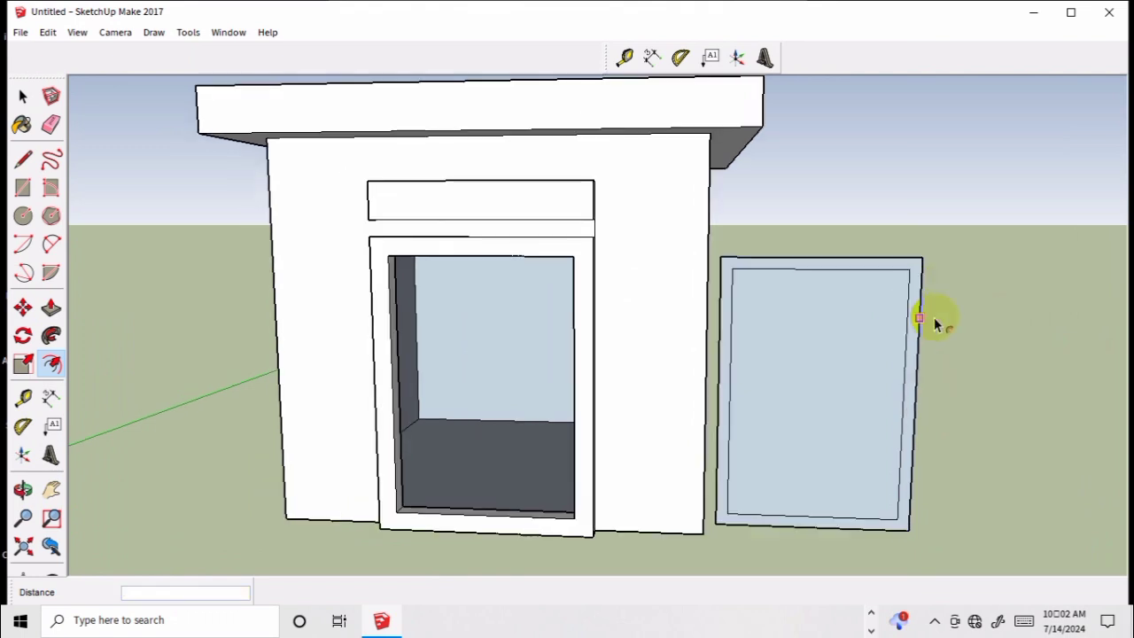
- Pull the outer border ring out 3" into a raised frame, then orbit around
{"action": "key", "text": "o"}
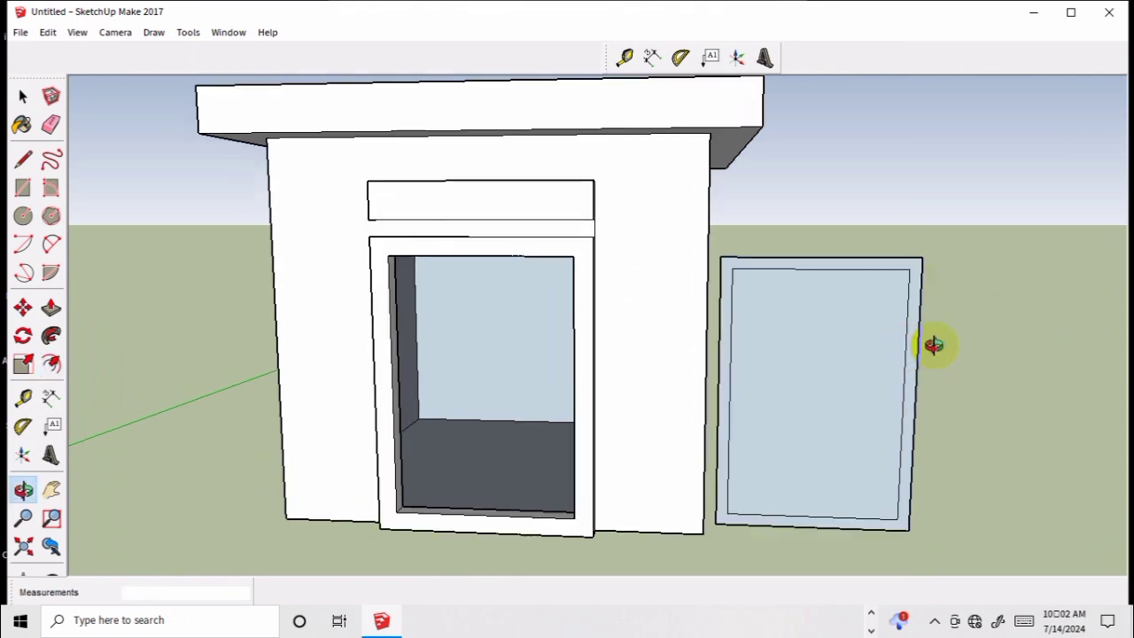
{"action": "key", "text": "p"}
{"action": "key", "text": "space"}
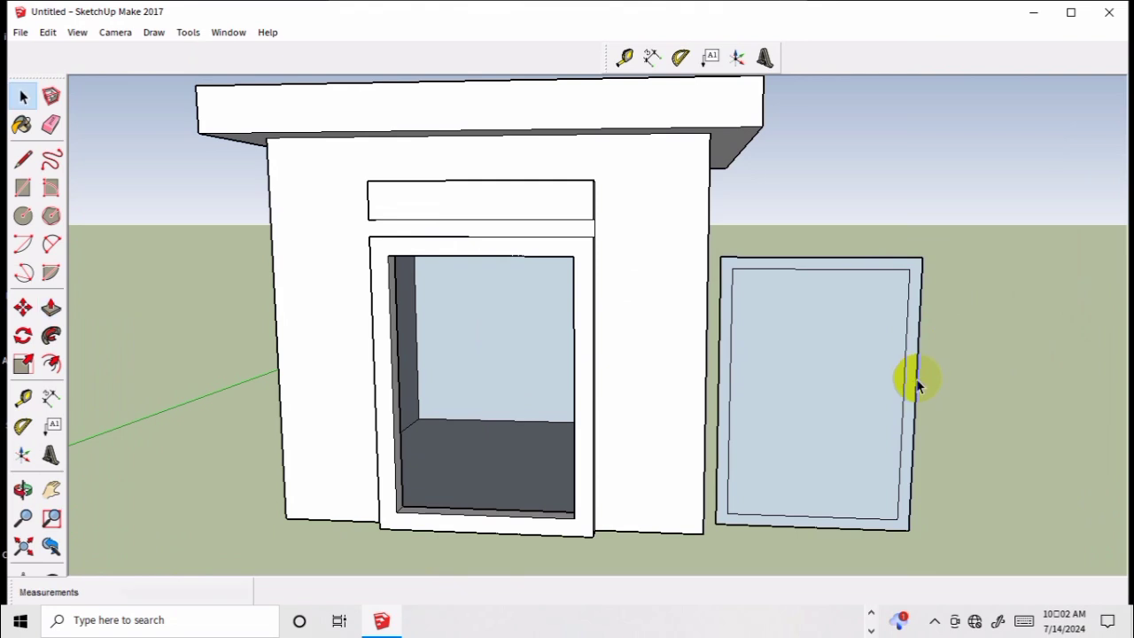
{"action": "left_click", "coordinate": [907, 389]}
{"action": "key", "text": "p"}
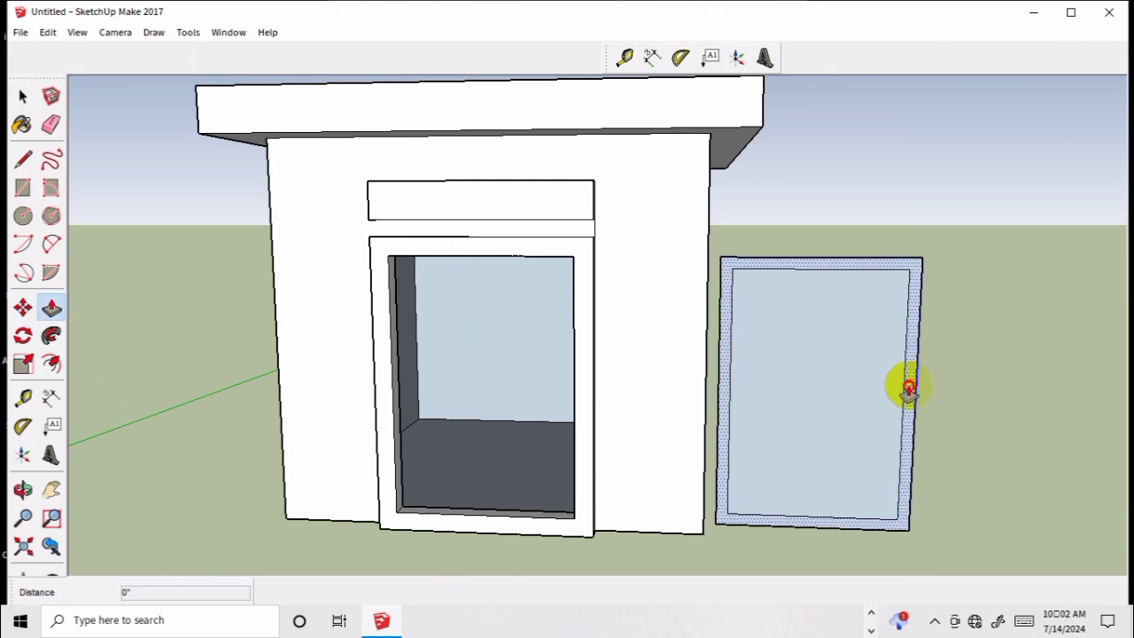
{"action": "left_click_drag", "start_coordinate": [909, 389], "coordinate": [914, 397]}
{"action": "type", "text": "3"}
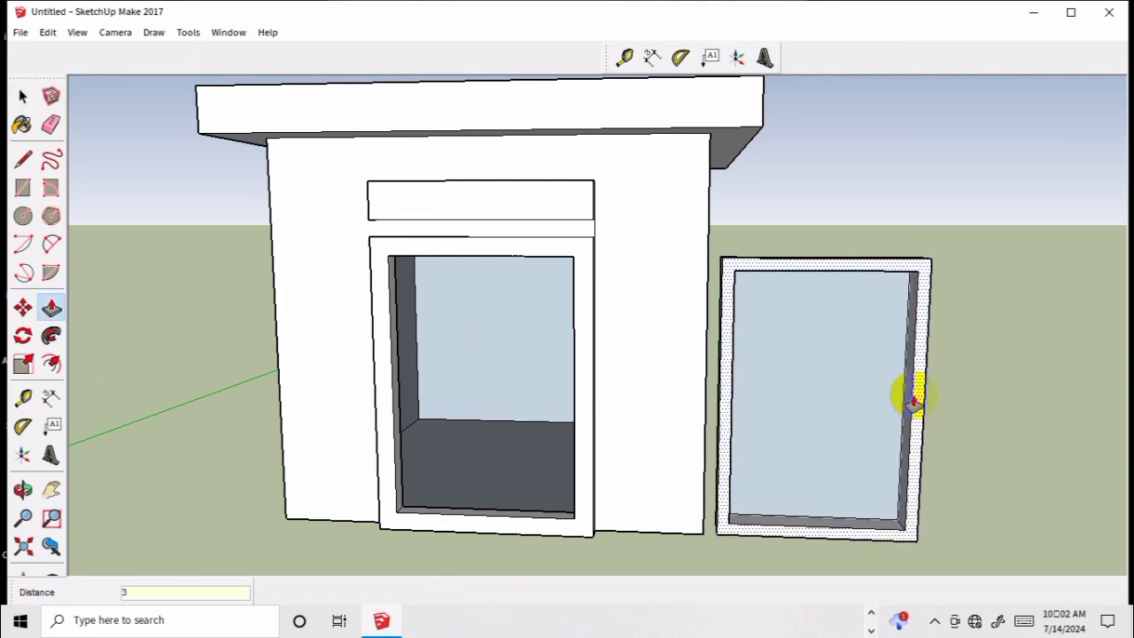
{"action": "key", "text": "Return"}
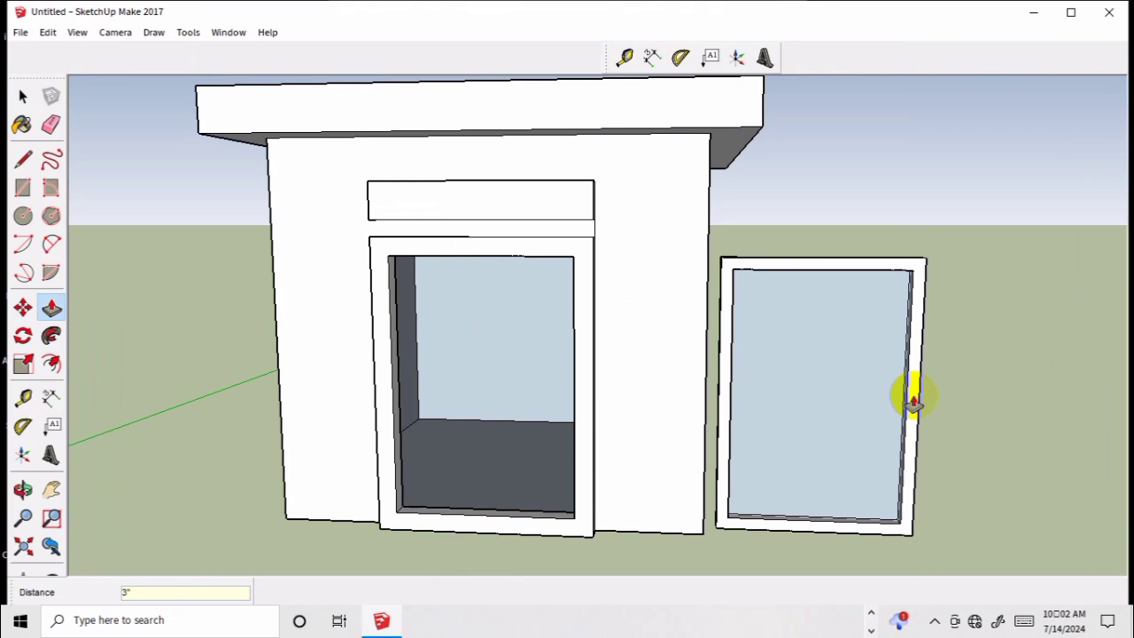
{"action": "key", "text": "o"}
{"action": "mouse_move", "coordinate": [974, 385]}
{"action": "left_mouse_down"}
{"action": "mouse_move", "coordinate": [678, 421]}
{"action": "mouse_move", "coordinate": [781, 345]}
{"action": "mouse_move", "coordinate": [719, 369]}
{"action": "left_mouse_up"}
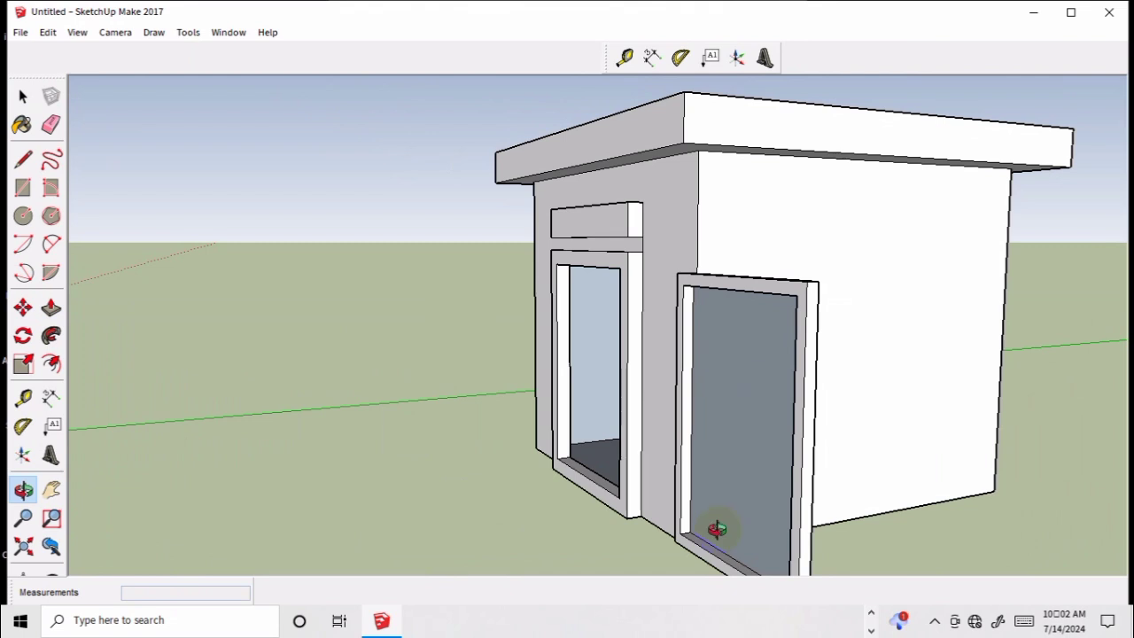
{"action": "scroll", "coordinate": [717, 529], "scroll_direction": "down", "scroll_amount": 3}
{"action": "scroll", "coordinate": [717, 529], "scroll_direction": "down", "scroll_amount": 3}
{"action": "mouse_move", "coordinate": [716, 529]}
{"action": "left_mouse_down"}
{"action": "mouse_move", "coordinate": [859, 488]}
{"action": "mouse_move", "coordinate": [878, 522]}
{"action": "mouse_move", "coordinate": [729, 481]}
{"action": "mouse_move", "coordinate": [792, 454]}
{"action": "left_mouse_up"}
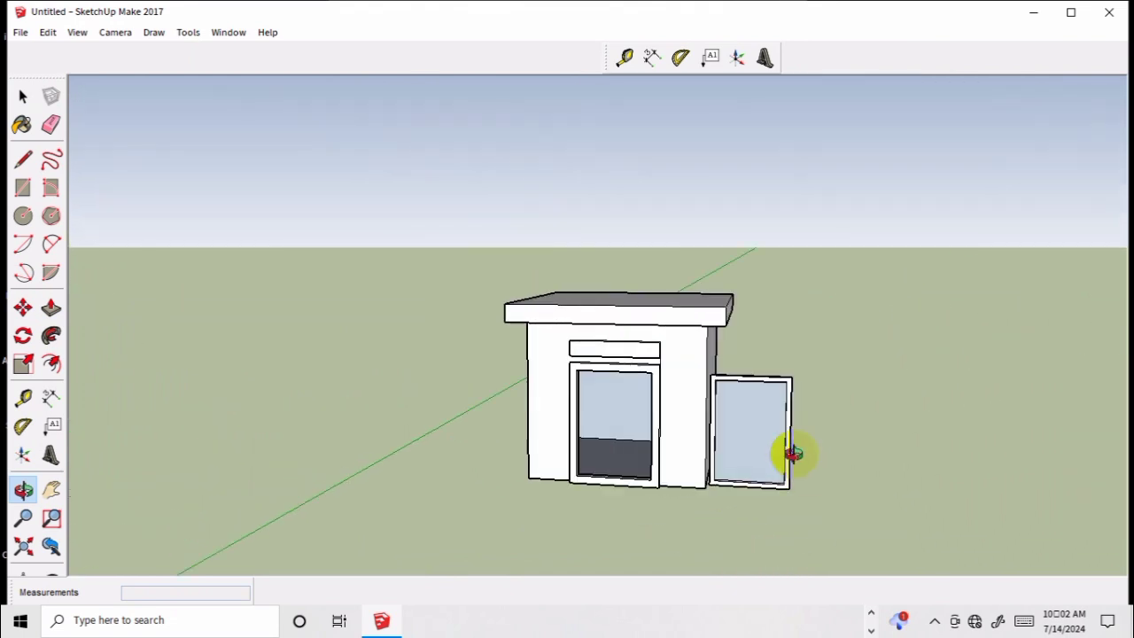
- Select faces of the panel and begin a move, then cancel it
{"action": "key", "text": "space"}
{"action": "left_click", "coordinate": [759, 444]}
{"action": "left_click_drag", "start_coordinate": [747, 342], "coordinate": [815, 455]}
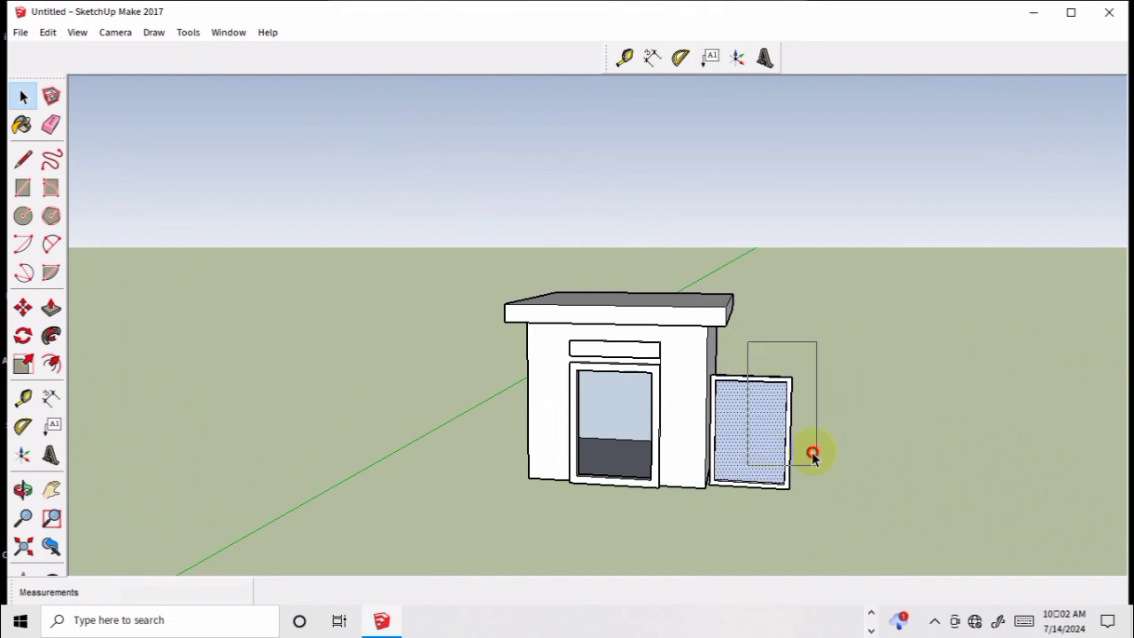
{"action": "scroll", "coordinate": [767, 431], "scroll_direction": "up", "scroll_amount": 3}
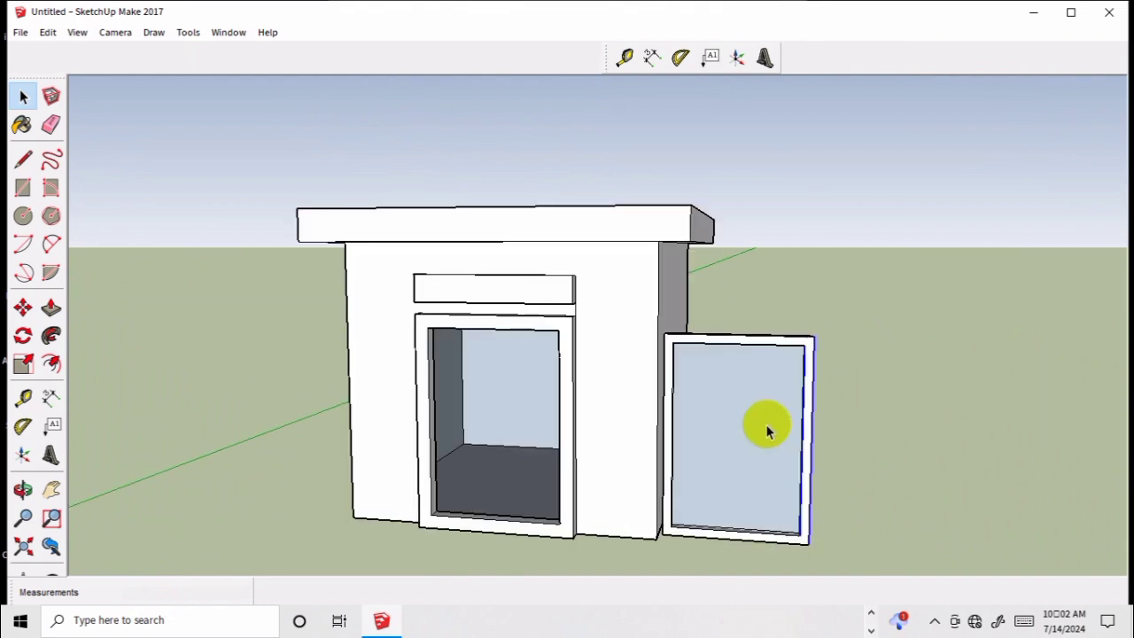
{"action": "left_click", "coordinate": [767, 427]}
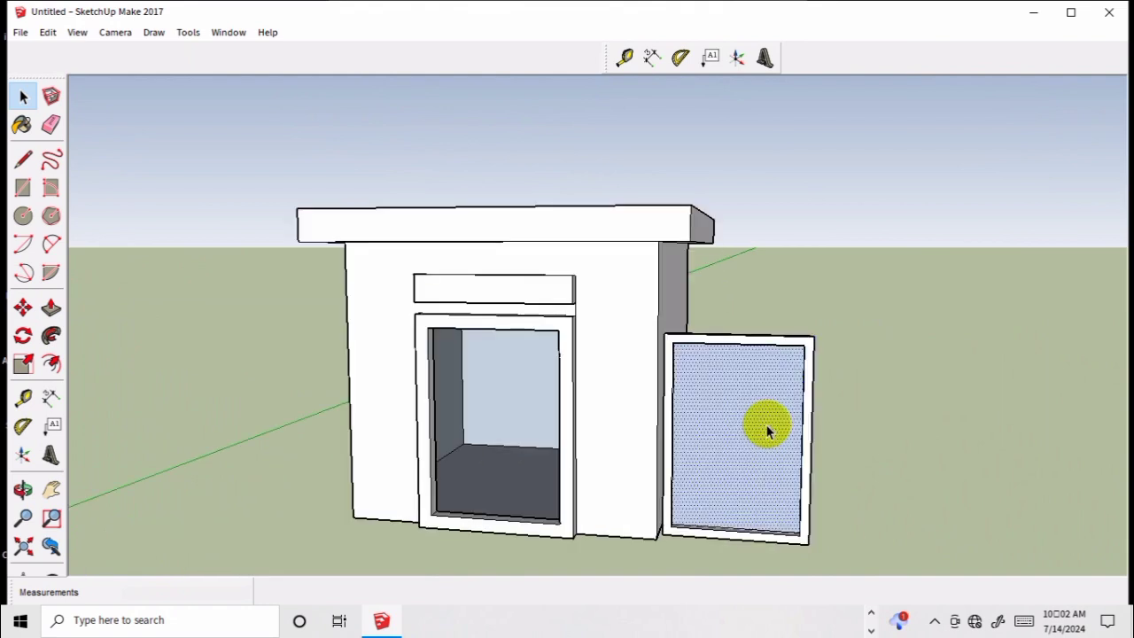
{"action": "left_click", "coordinate": [738, 343]}
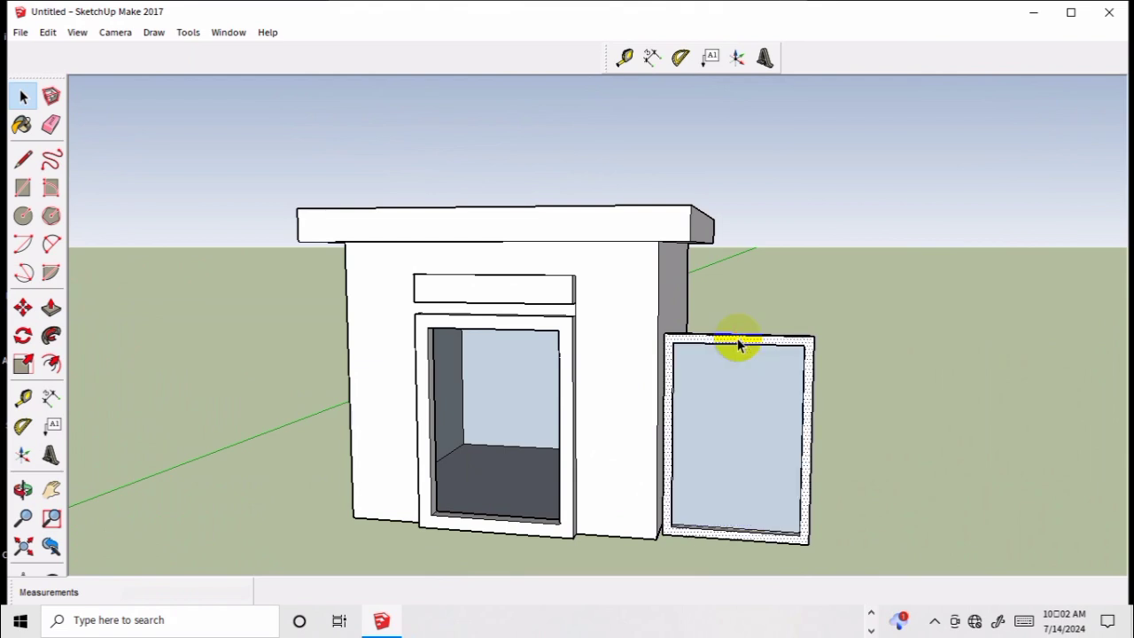
{"action": "key", "text": "m"}
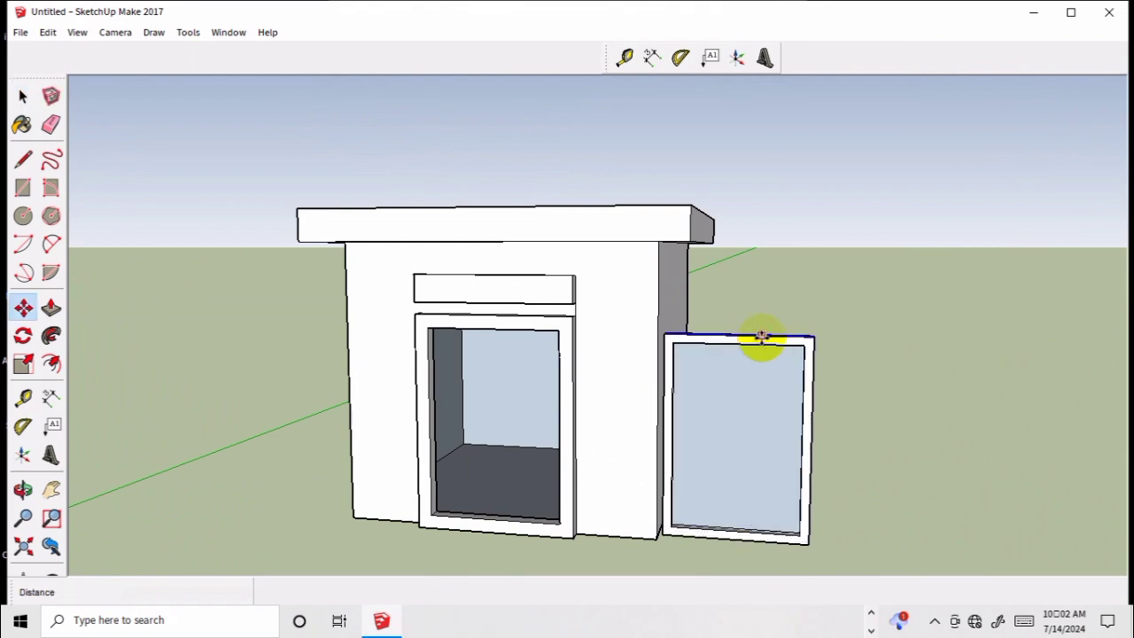
{"action": "left_click", "coordinate": [747, 377]}
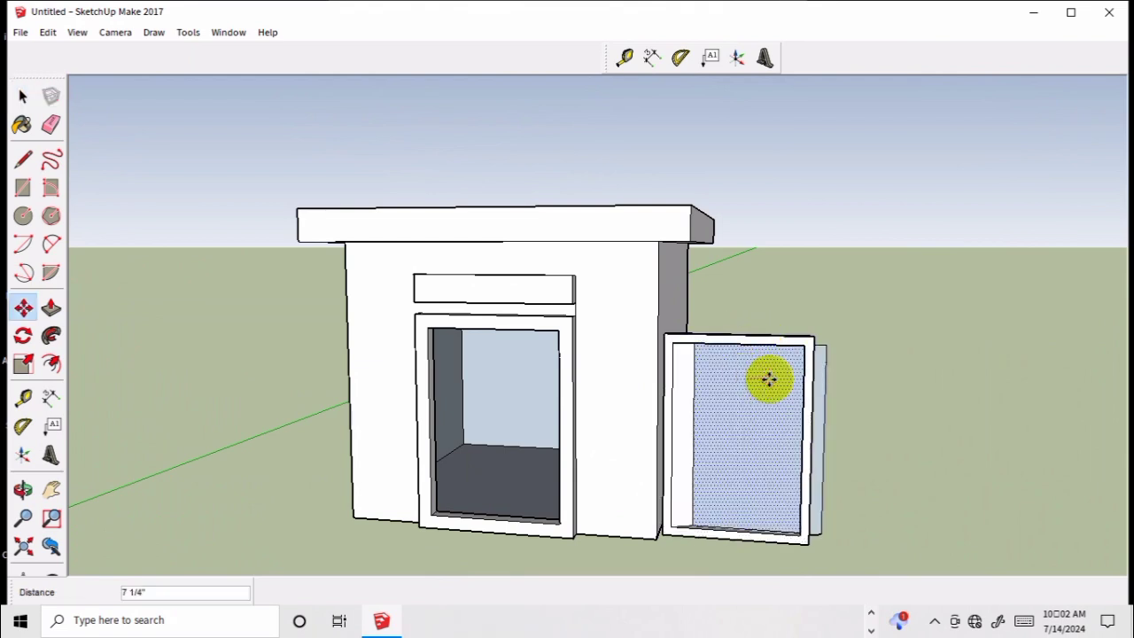
{"action": "key", "text": "Escape"}
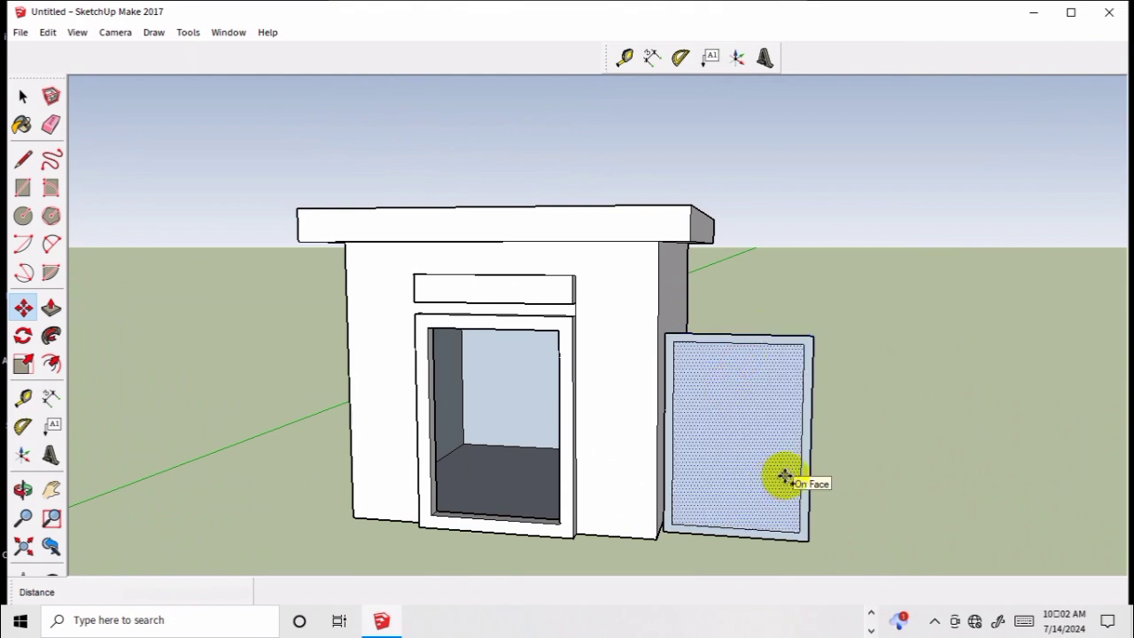
{"action": "key", "text": "Escape"}
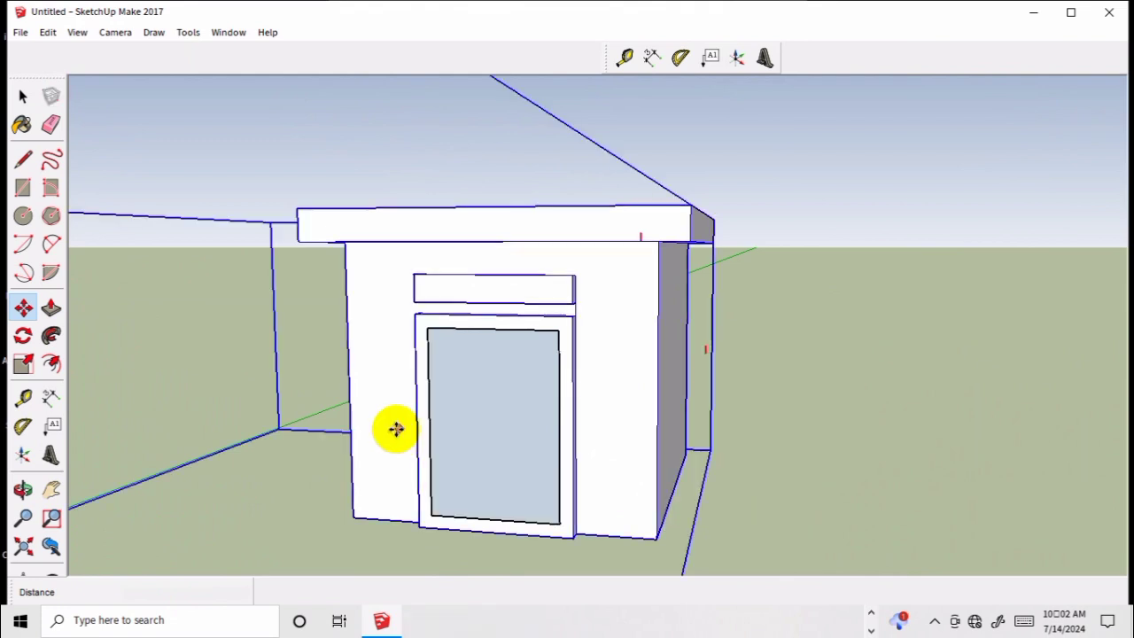
- Move the pane from the doorway to the right of the cabinet
{"action": "key", "text": "space"}
{"action": "left_click", "coordinate": [499, 425]}
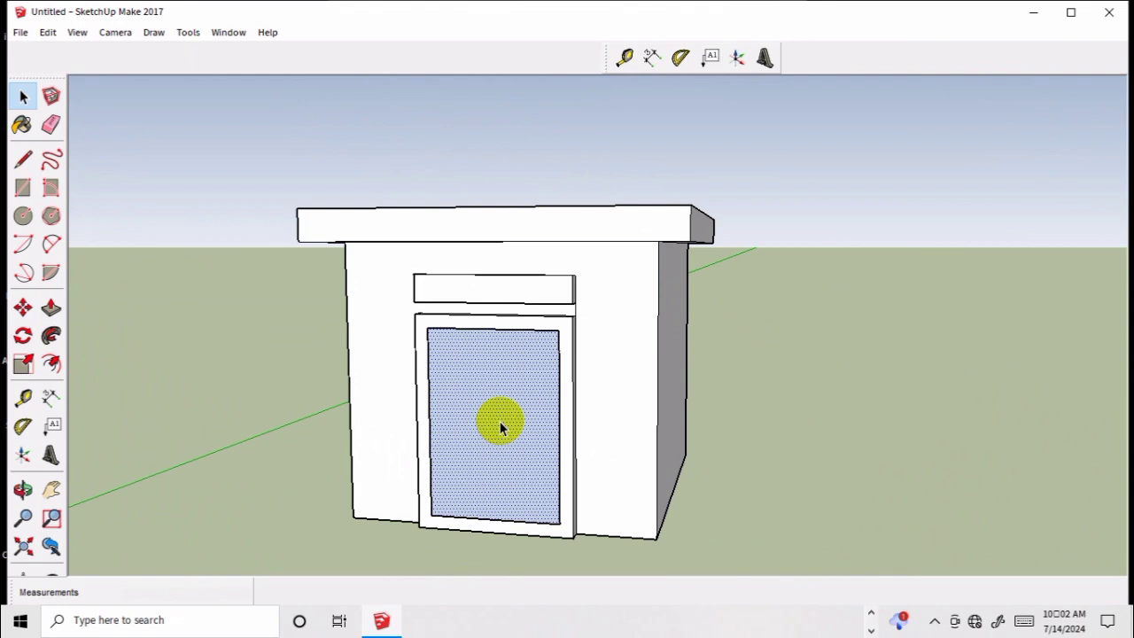
{"action": "key", "text": "m"}
{"action": "left_click", "coordinate": [499, 424]}
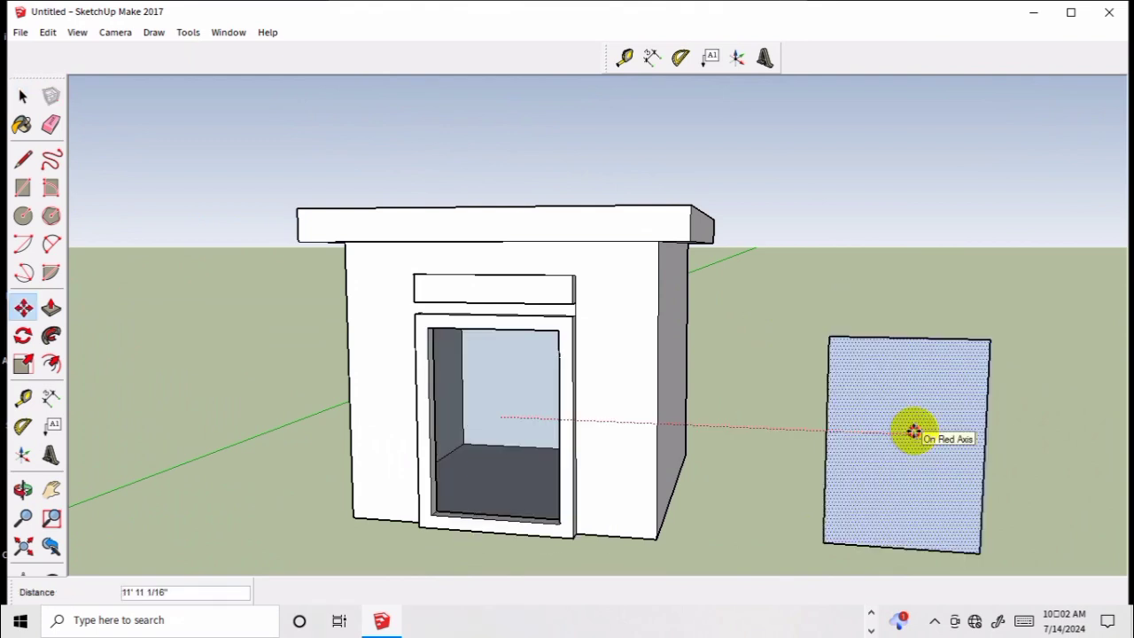
{"action": "left_click", "coordinate": [913, 432]}
{"action": "scroll", "coordinate": [914, 431], "scroll_direction": "up", "scroll_amount": 3}
{"action": "scroll", "coordinate": [913, 432], "scroll_direction": "down", "scroll_amount": 2}
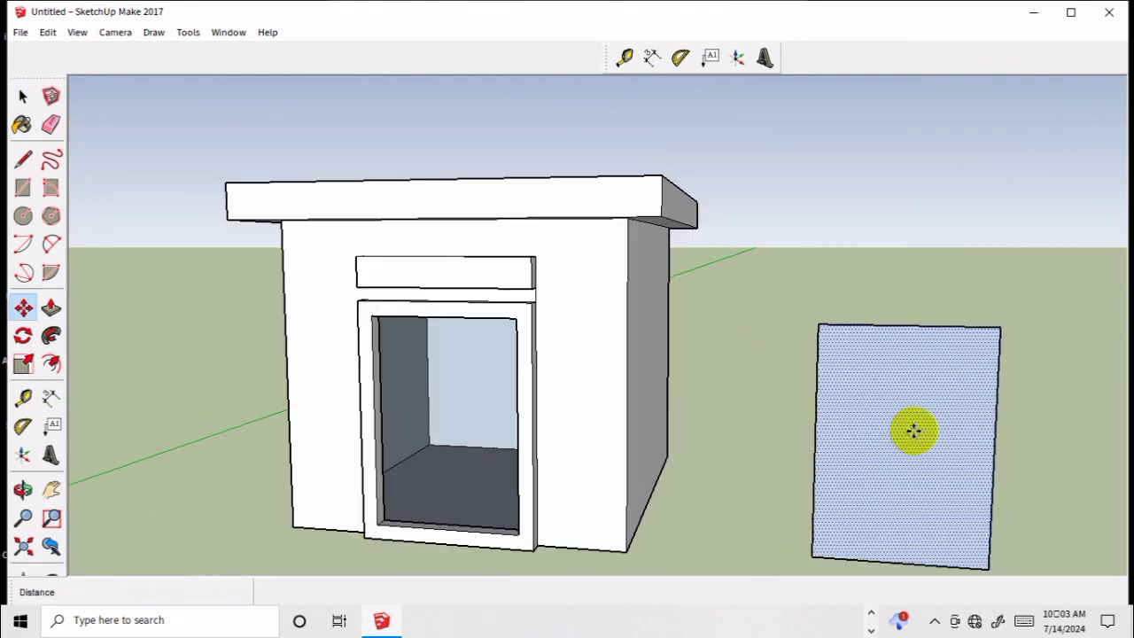
- Offset a 3" inset border on the loose pane's face
{"action": "key", "text": "f"}
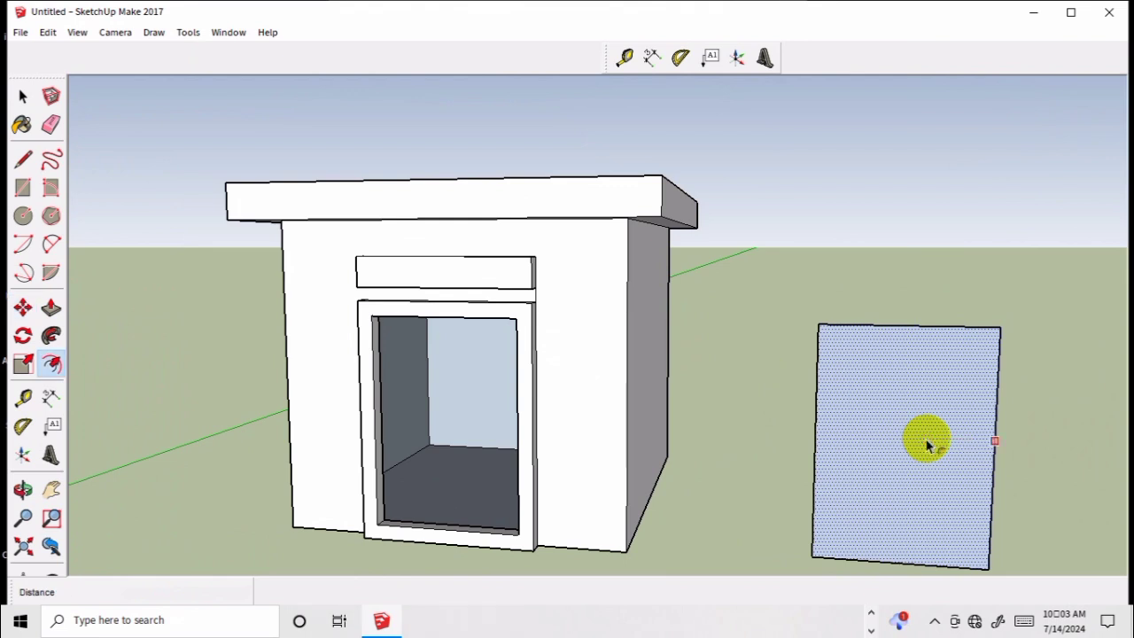
{"action": "left_click", "coordinate": [926, 440]}
{"action": "left_click", "coordinate": [978, 374]}
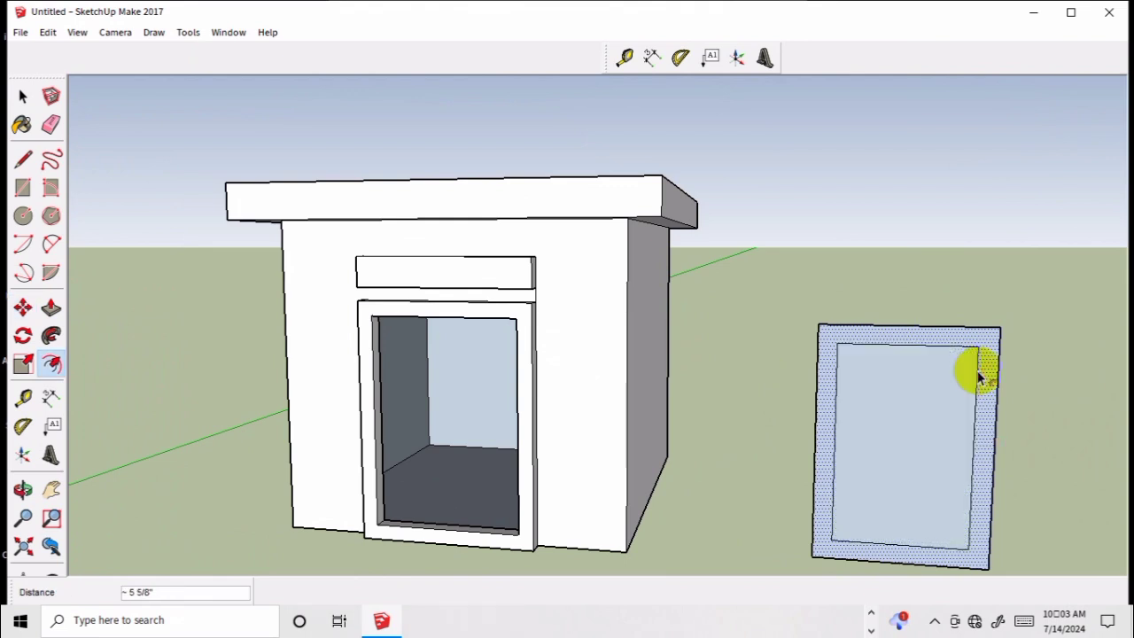
{"action": "key", "text": "Return"}
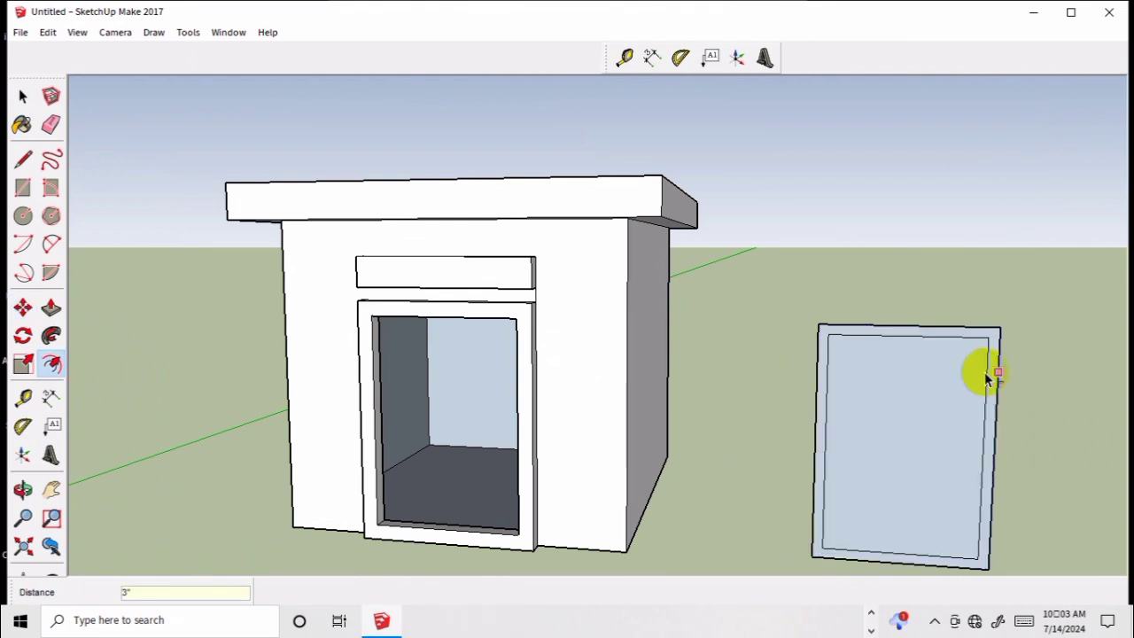
- Extrude the outer border ring outward into a raised frame
{"action": "key", "text": "p"}
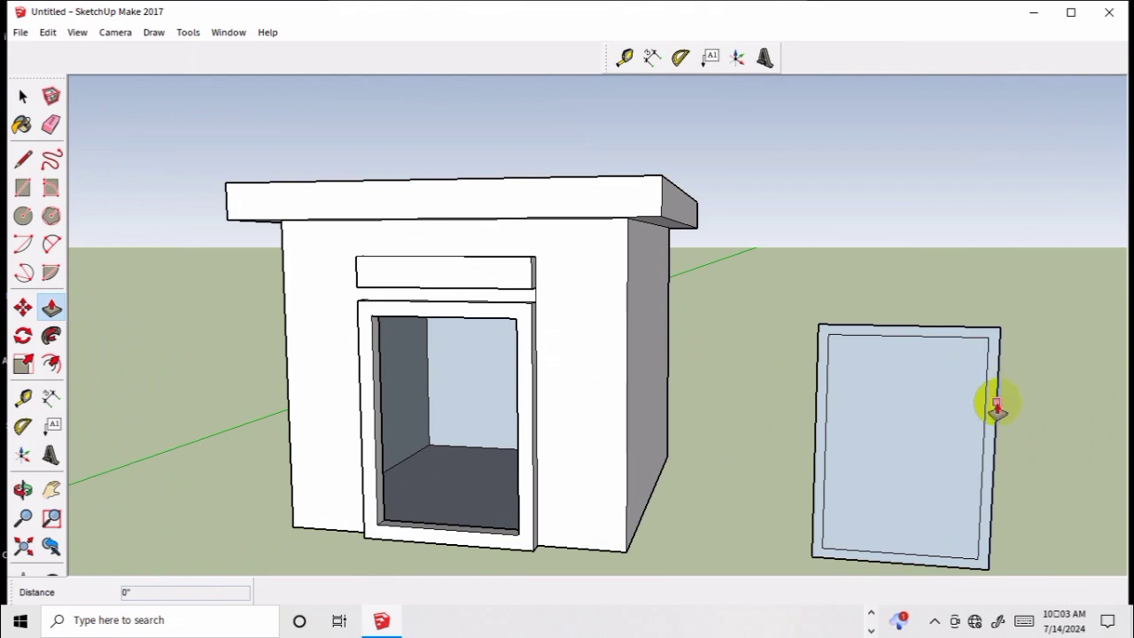
{"action": "key", "text": "space"}
{"action": "left_click", "coordinate": [992, 407]}
{"action": "key", "text": "p"}
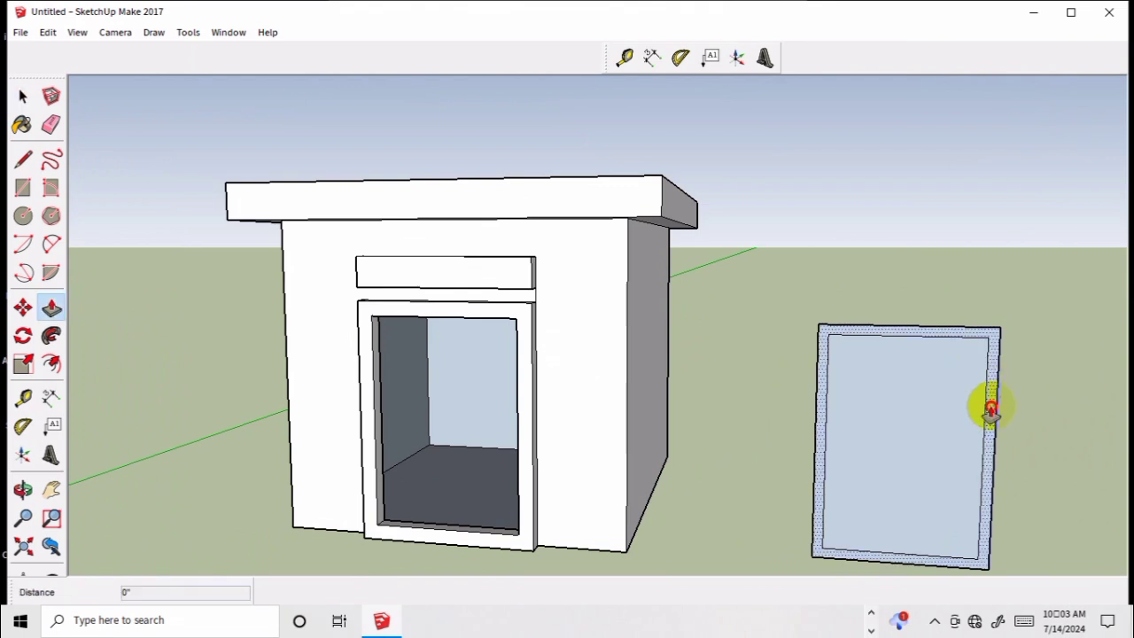
{"action": "left_click_drag", "start_coordinate": [990, 409], "coordinate": [997, 424]}
{"action": "type", "text": "3"}
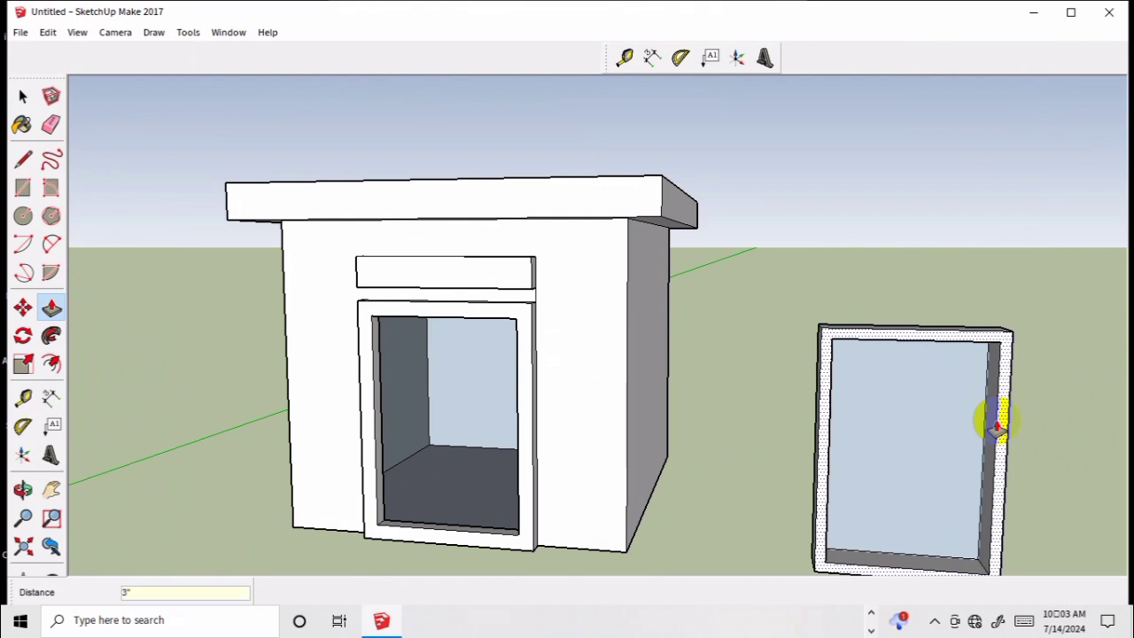
{"action": "key", "text": "Return"}
{"action": "scroll", "coordinate": [992, 421], "scroll_direction": "down", "scroll_amount": 3}
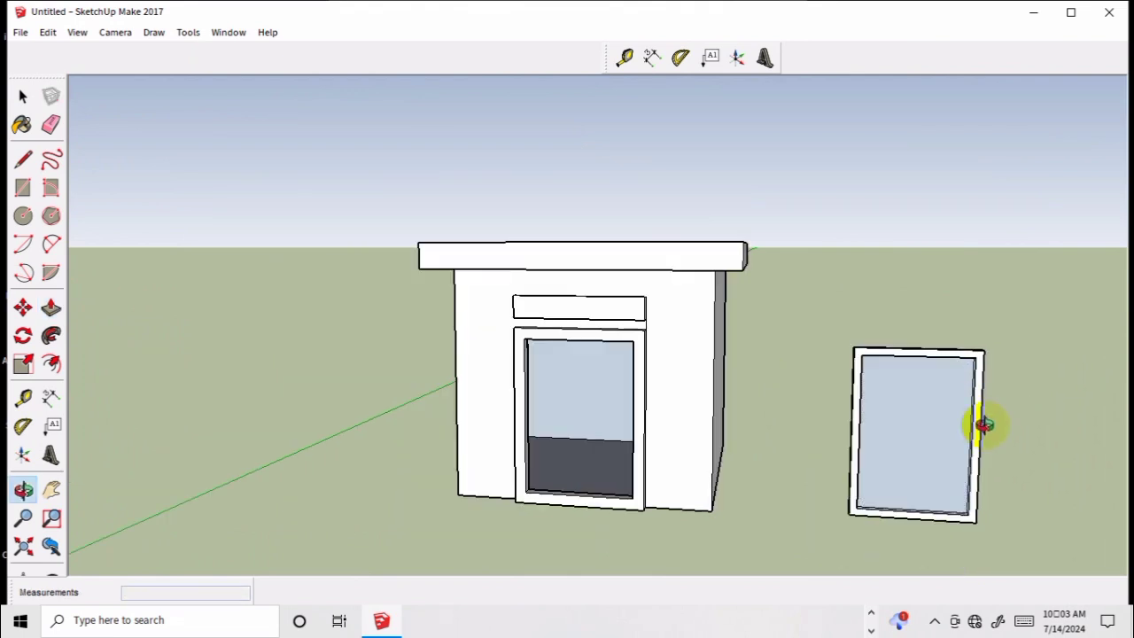
- Orbit to the frame and delete its inner face, leaving it hollow
{"action": "mouse_move", "coordinate": [982, 425]}
{"action": "middle_mouse_down"}
{"action": "mouse_move", "coordinate": [807, 425]}
{"action": "mouse_move", "coordinate": [868, 431]}
{"action": "middle_mouse_up"}
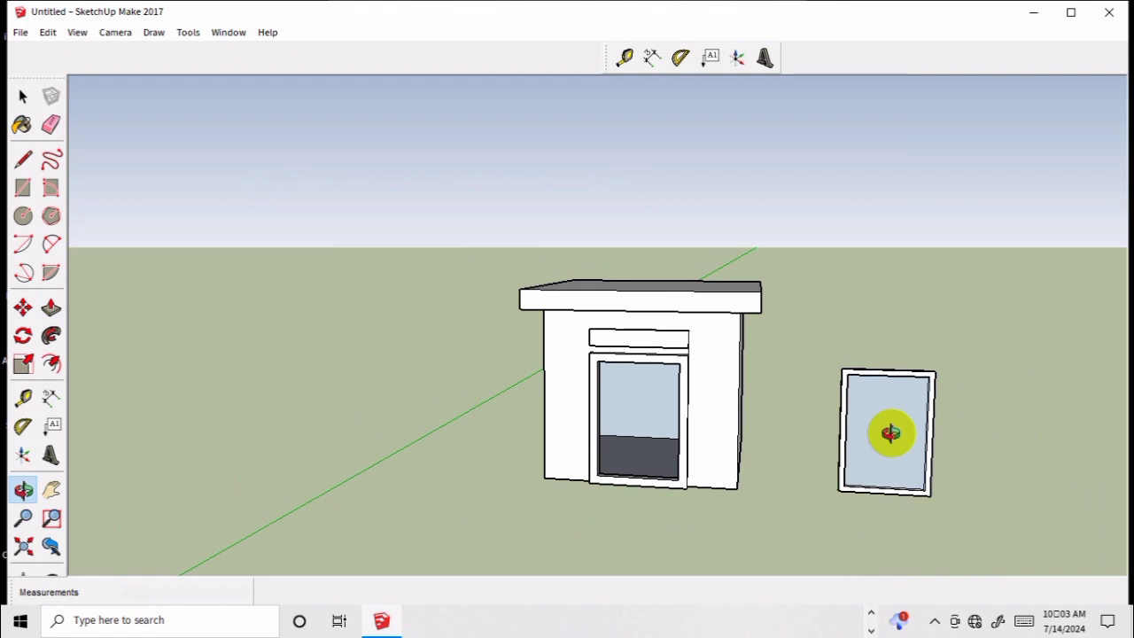
{"action": "middle_click_drag", "start_coordinate": [792, 402], "coordinate": [552, 399]}
{"action": "scroll", "coordinate": [607, 408], "scroll_direction": "up", "scroll_amount": 3}
{"action": "key", "text": "space"}
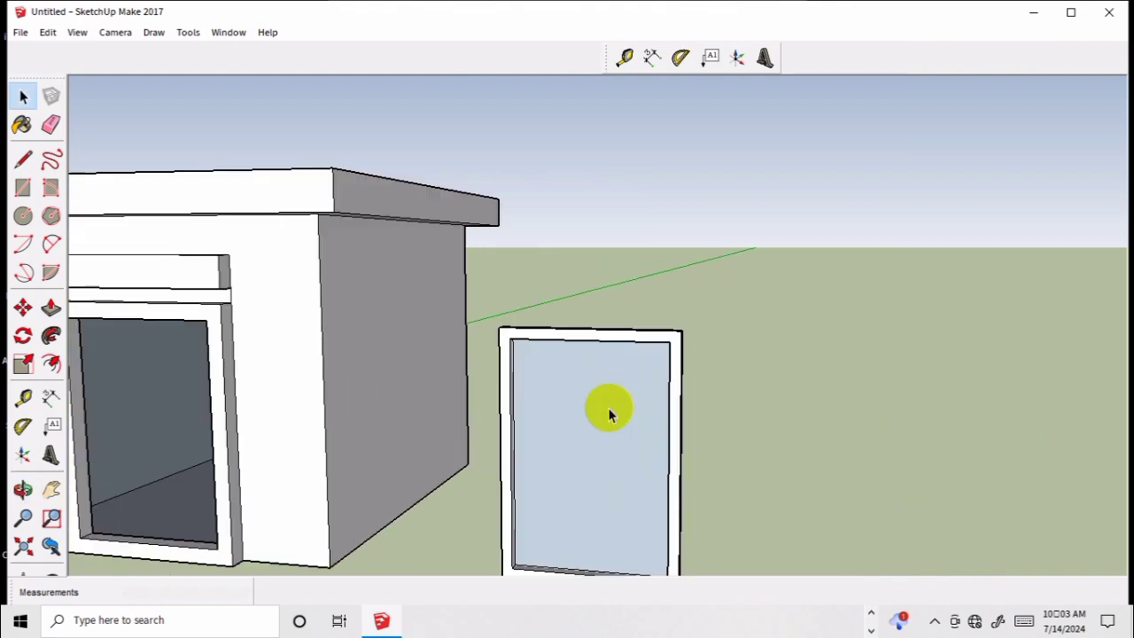
{"action": "mouse_move", "coordinate": [727, 399]}
{"action": "middle_mouse_down"}
{"action": "mouse_move", "coordinate": [595, 468]}
{"action": "mouse_move", "coordinate": [572, 506]}
{"action": "middle_mouse_up"}
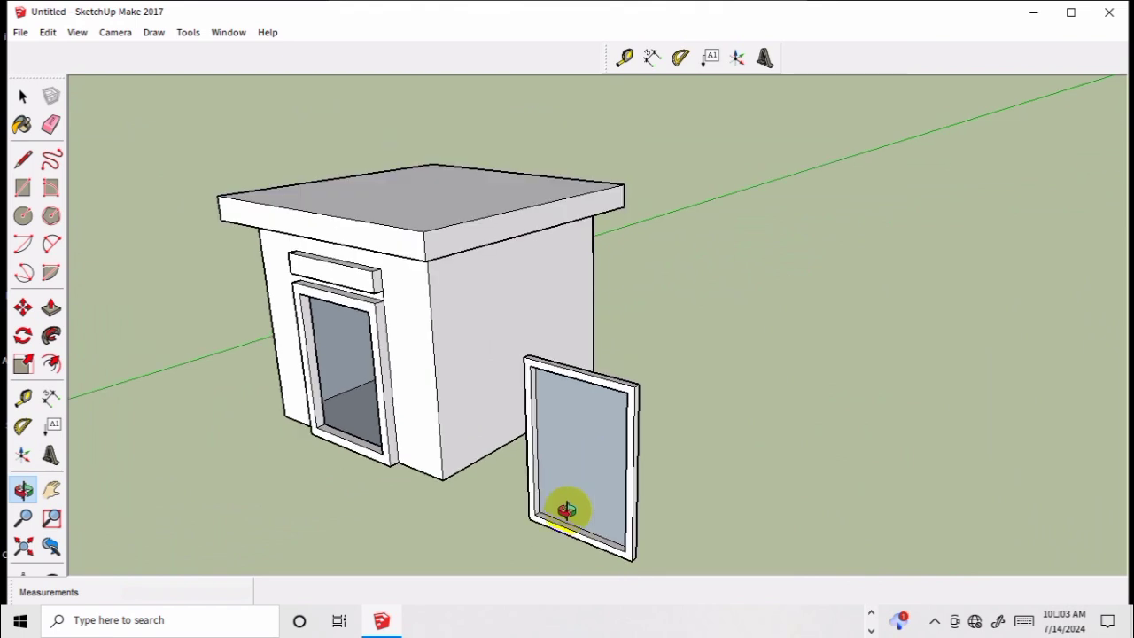
{"action": "scroll", "coordinate": [539, 501], "scroll_direction": "up", "scroll_amount": 3}
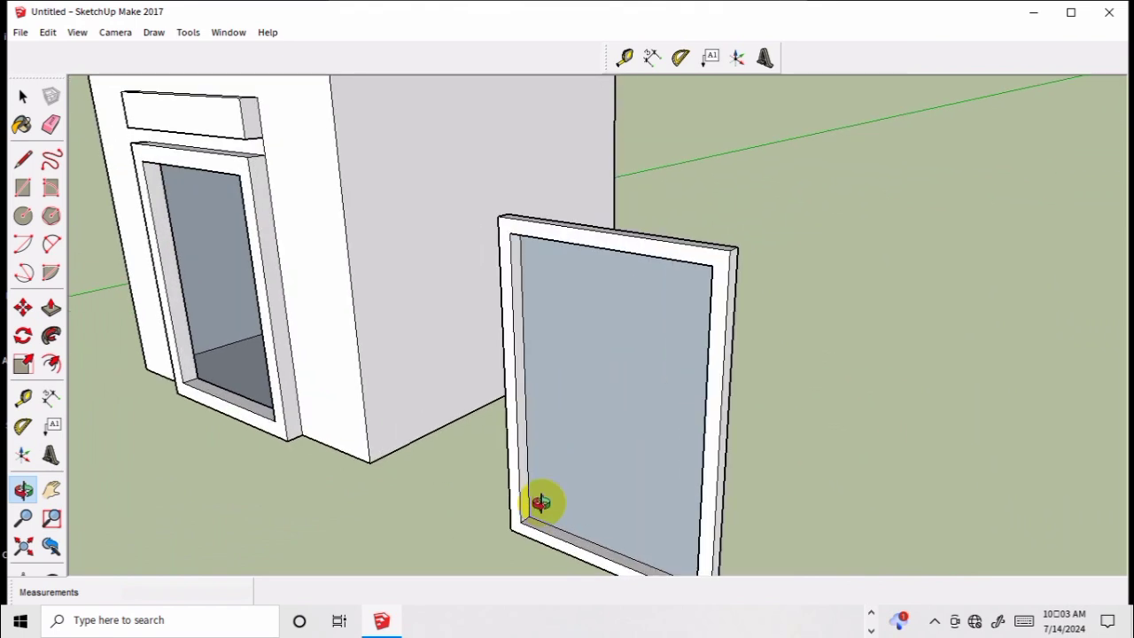
{"action": "key", "text": "space"}
{"action": "left_click", "coordinate": [566, 488]}
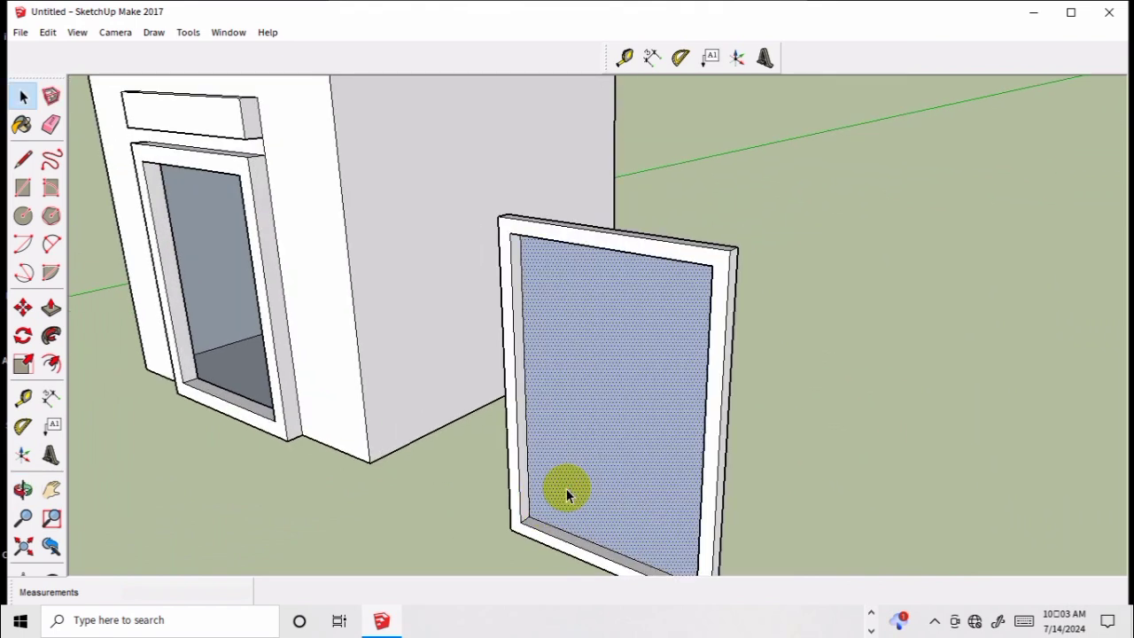
{"action": "key", "text": "Delete"}
- Zoom out to view the empty rectangular frame beside the cabinet
{"action": "scroll", "coordinate": [567, 488], "scroll_direction": "down", "scroll_amount": 1}
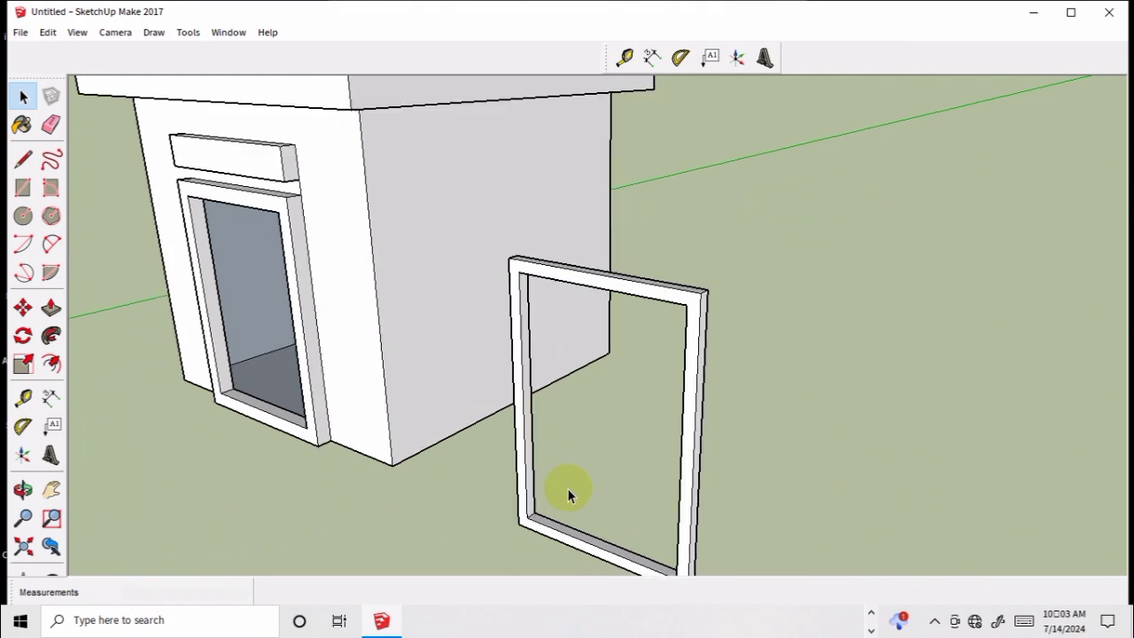
{"action": "scroll", "coordinate": [744, 425], "scroll_direction": "down", "scroll_amount": 1}
{"action": "scroll", "coordinate": [732, 433], "scroll_direction": "down", "scroll_amount": 1}
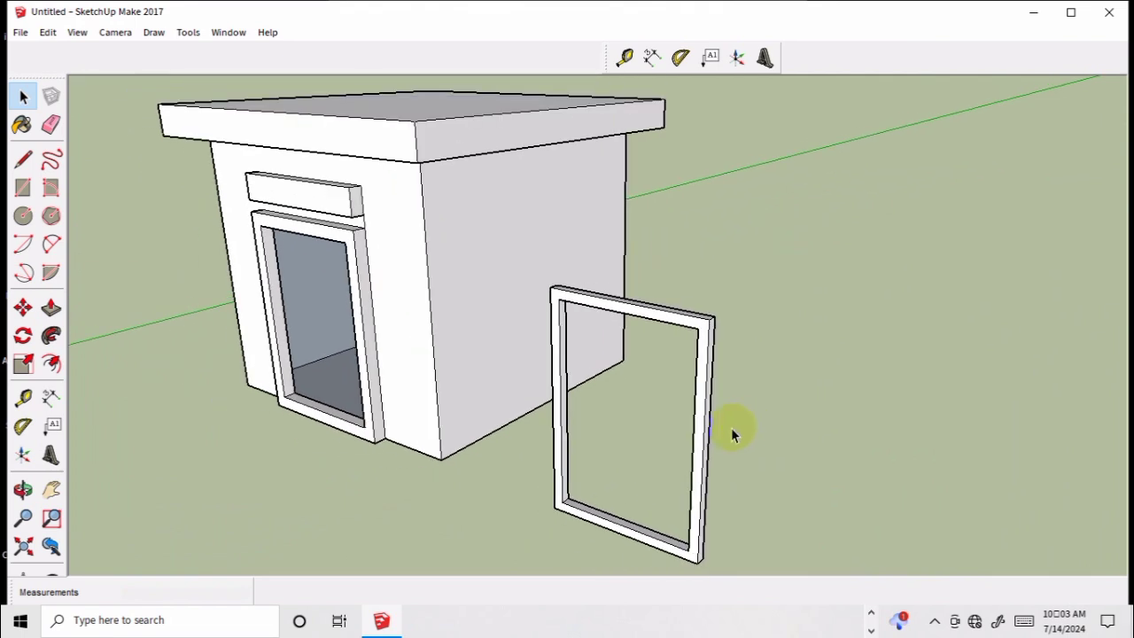
{"action": "scroll", "coordinate": [588, 348], "scroll_direction": "down", "scroll_amount": 1}
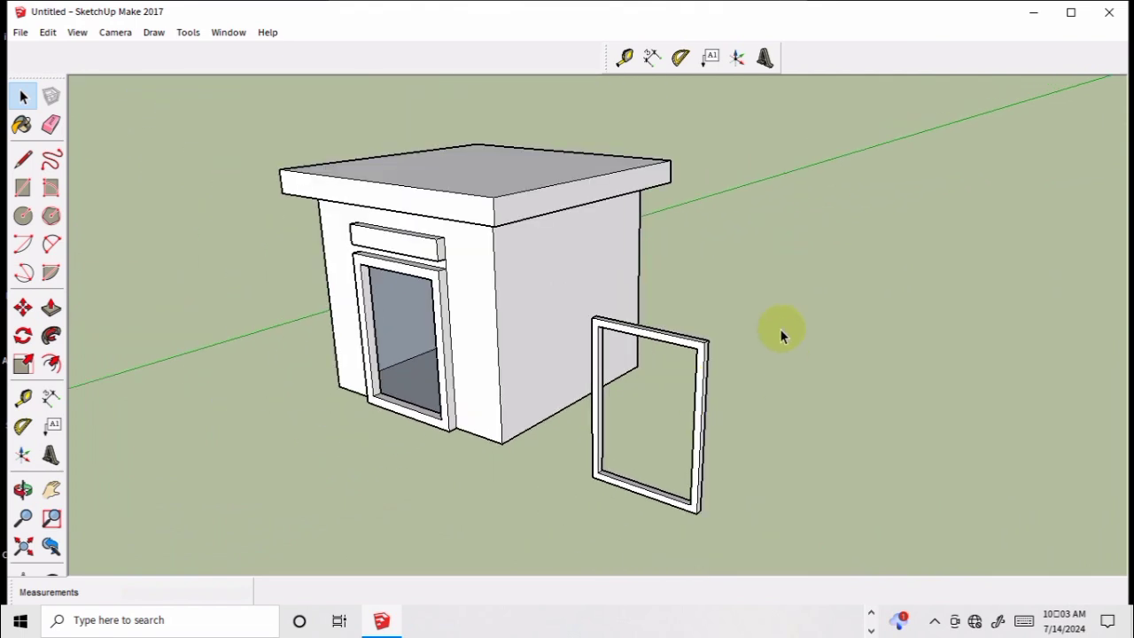
{"action": "left_click", "coordinate": [693, 530]}
{"action": "left_click", "coordinate": [671, 532]}
{"action": "scroll", "coordinate": [732, 407], "scroll_direction": "down", "scroll_amount": 1}
- In Front view, select the whole hollow door frame and make it one group
{"action": "key", "text": "o"}
{"action": "key", "text": "F3"}
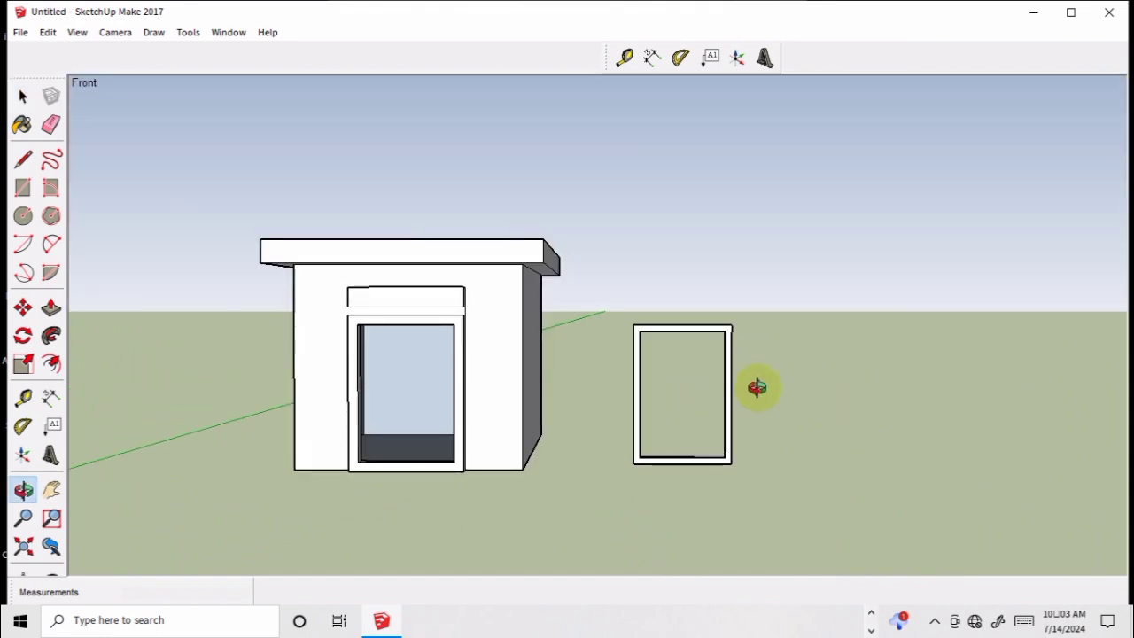
{"action": "key", "text": "space"}
{"action": "left_click_drag", "start_coordinate": [623, 303], "coordinate": [747, 494]}
{"action": "left_click", "coordinate": [685, 390]}
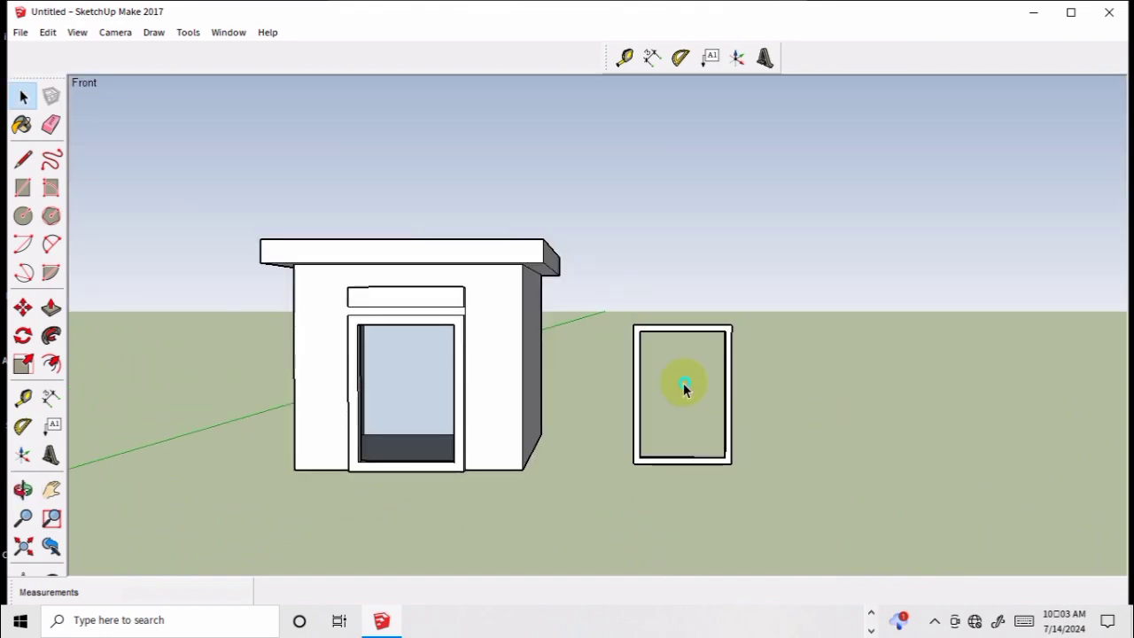
{"action": "left_click", "coordinate": [653, 326]}
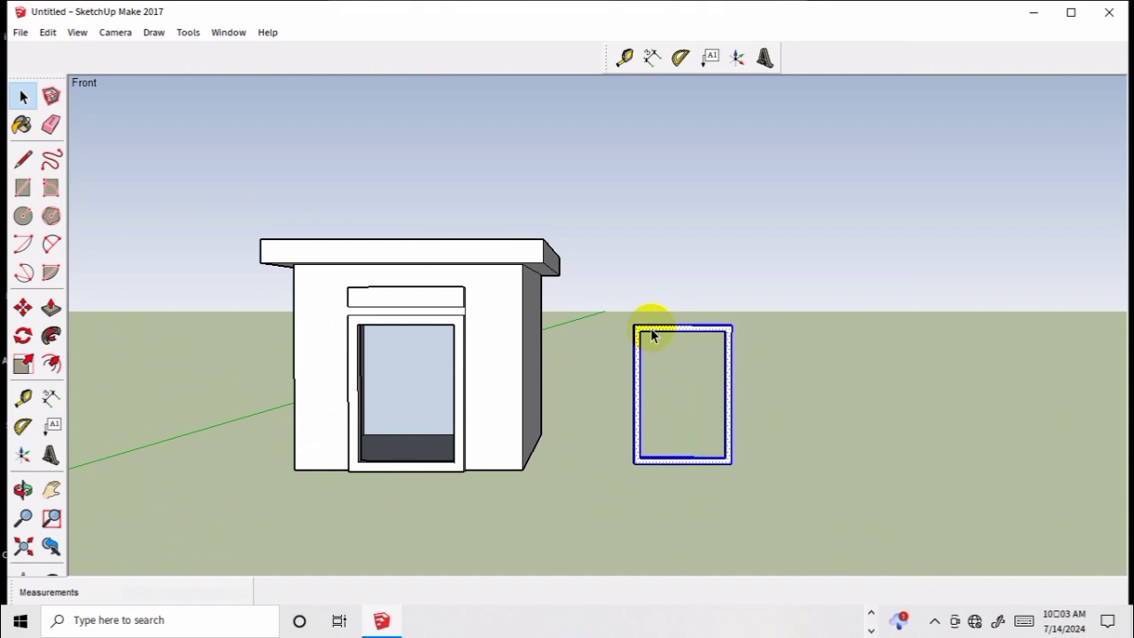
{"action": "right_click", "coordinate": [651, 335]}
{"action": "left_click", "coordinate": [741, 471]}
{"action": "left_click", "coordinate": [760, 447]}
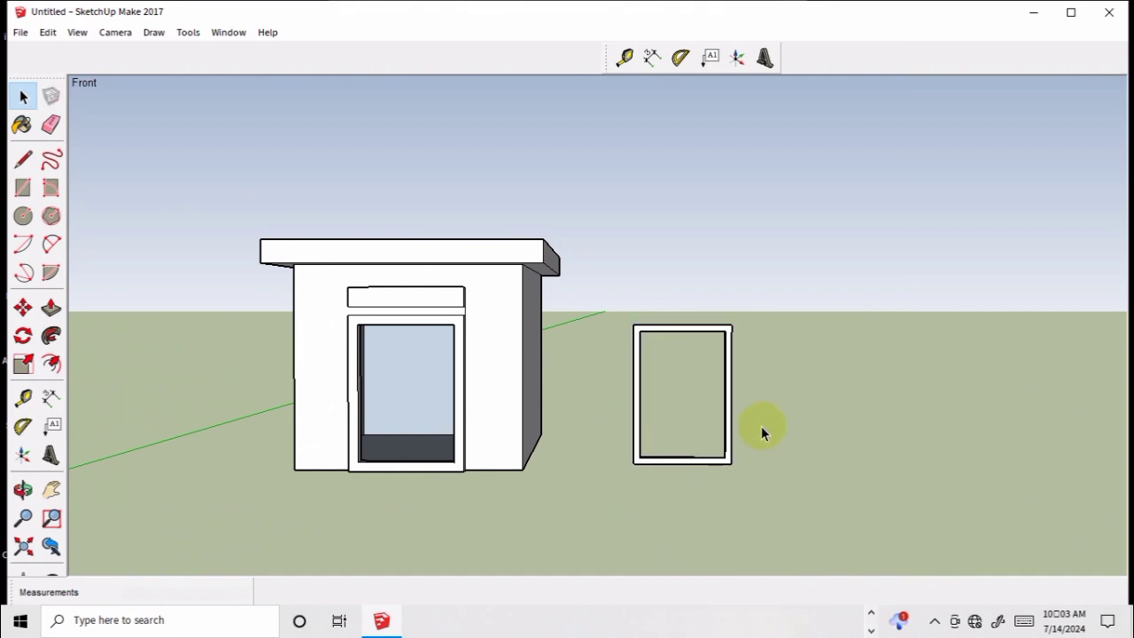
{"action": "scroll", "coordinate": [726, 381], "scroll_direction": "up", "scroll_amount": 1}
{"action": "scroll", "coordinate": [727, 381], "scroll_direction": "up", "scroll_amount": 1}
{"action": "mouse_move", "coordinate": [804, 326]}
{"action": "middle_mouse_down"}
{"action": "mouse_move", "coordinate": [785, 360]}
{"action": "mouse_move", "coordinate": [658, 405]}
{"action": "mouse_move", "coordinate": [641, 494]}
{"action": "mouse_move", "coordinate": [547, 521]}
{"action": "mouse_move", "coordinate": [693, 524]}
{"action": "mouse_move", "coordinate": [664, 527]}
{"action": "mouse_move", "coordinate": [650, 506]}
{"action": "mouse_move", "coordinate": [848, 358]}
{"action": "mouse_move", "coordinate": [836, 380]}
{"action": "middle_mouse_up"}
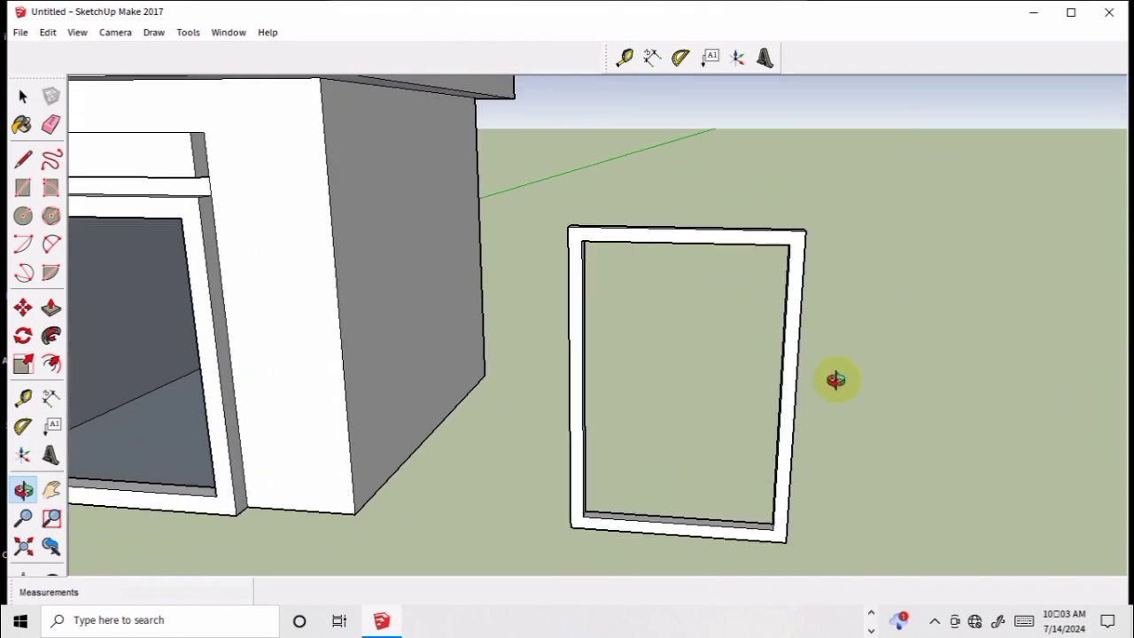
- Draw a rectangular face filling the door frame's opening
{"action": "key", "text": "r"}
{"action": "left_click", "coordinate": [581, 241]}
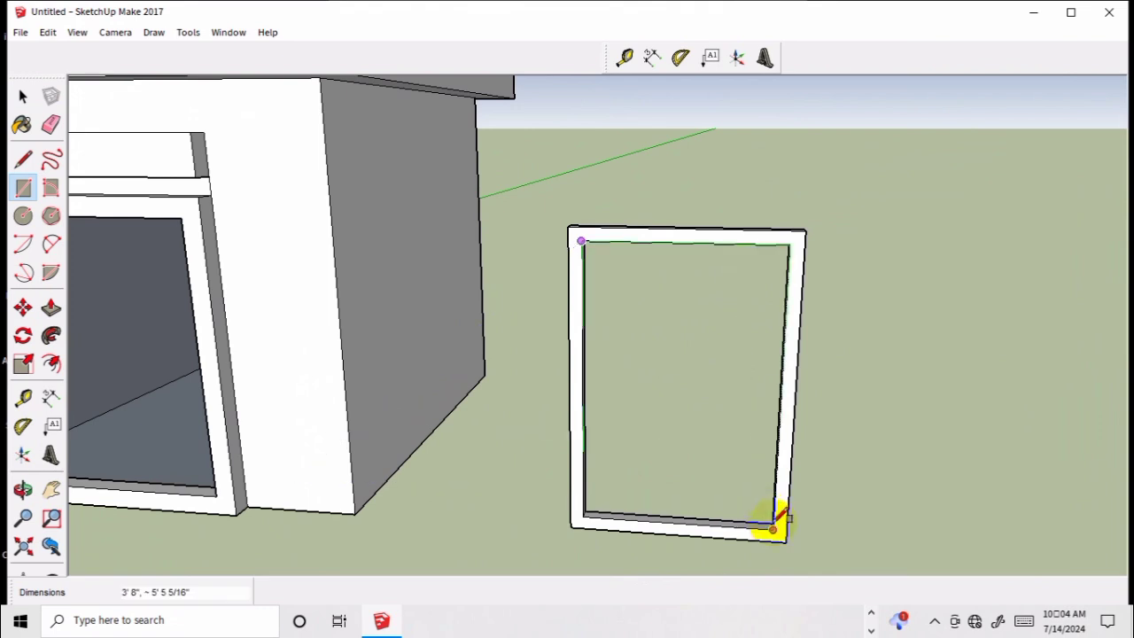
{"action": "left_click", "coordinate": [773, 527]}
{"action": "left_click", "coordinate": [24, 96]}
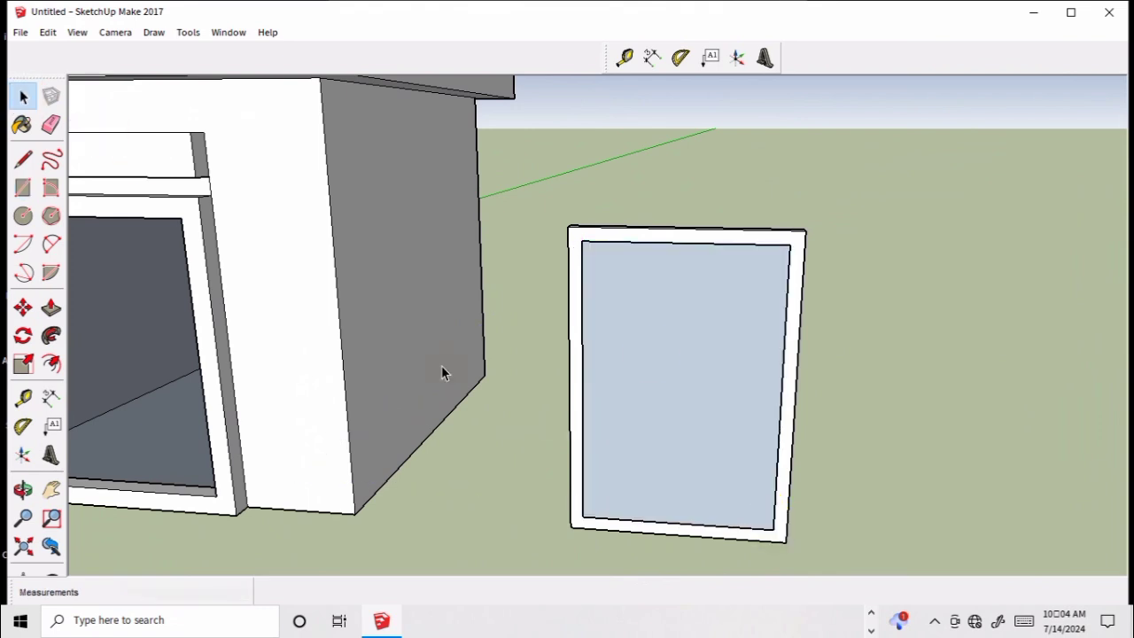
{"action": "middle_click_drag", "start_coordinate": [443, 372], "coordinate": [651, 364]}
- Move the new face out to the right of the frame, undoing a wrong placement
{"action": "left_click", "coordinate": [652, 363]}
{"action": "key", "text": "m"}
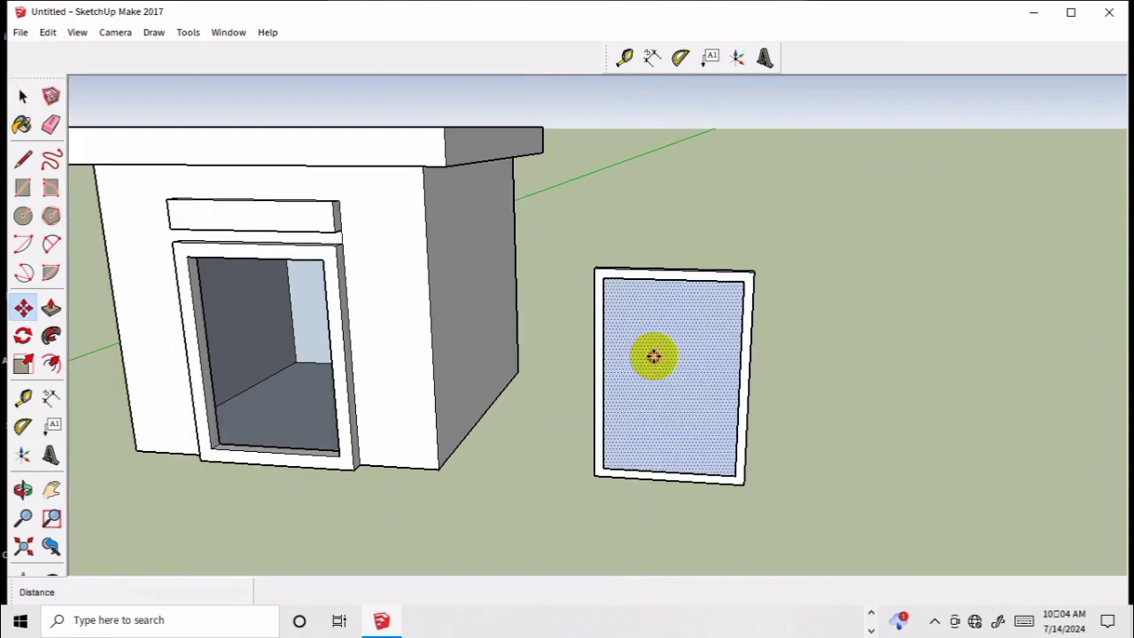
{"action": "left_click", "coordinate": [654, 360]}
{"action": "left_click", "coordinate": [836, 354]}
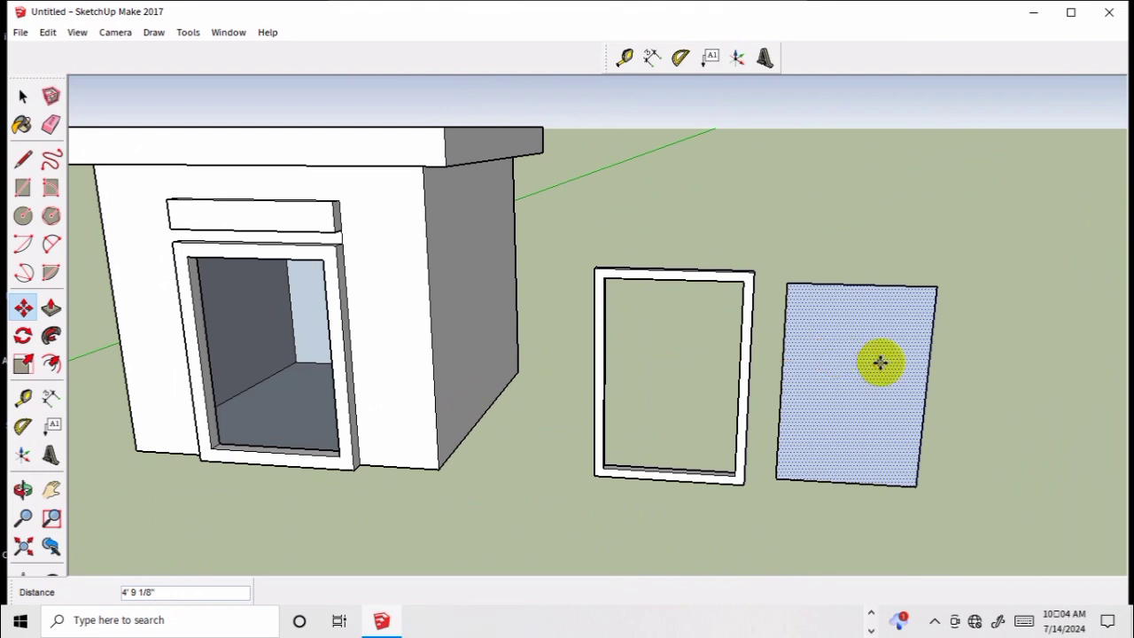
{"action": "middle_click_drag", "start_coordinate": [1037, 372], "coordinate": [951, 408]}
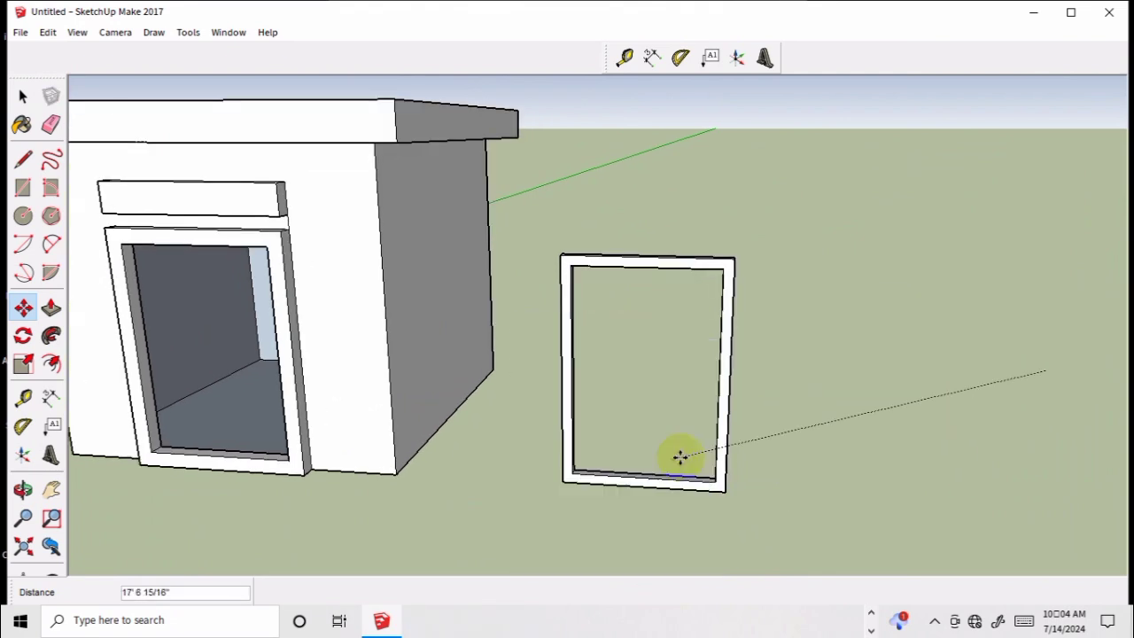
{"action": "left_click", "coordinate": [677, 456]}
{"action": "key", "text": "ctrl+z"}
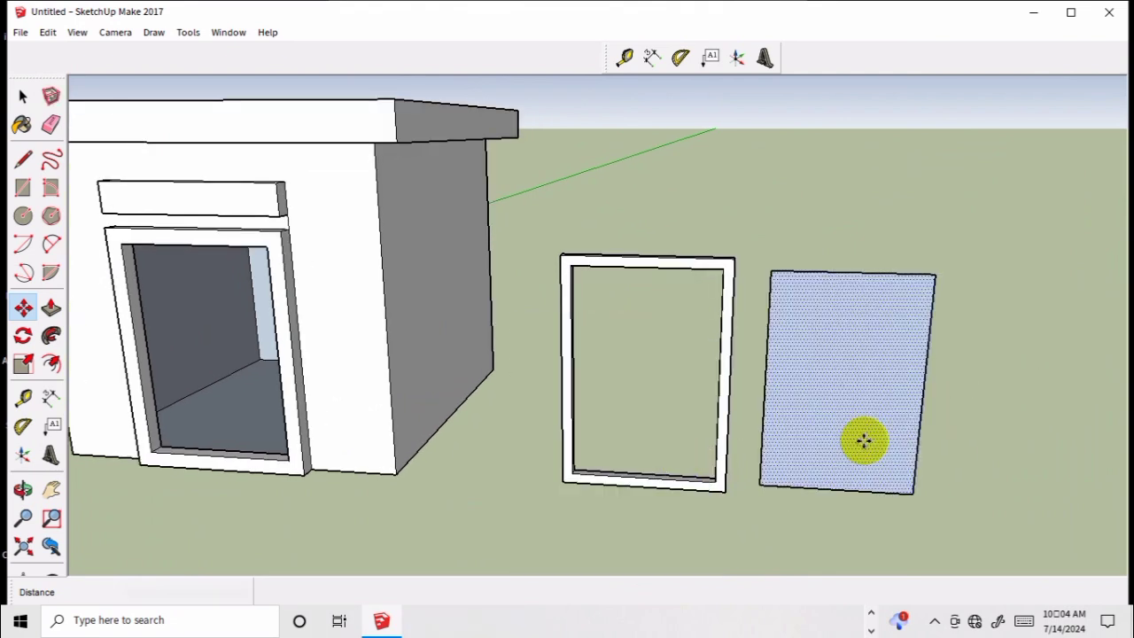
- Select the separated door pane beside the frame and zoom in on it
{"action": "key", "text": "space"}
{"action": "left_click", "coordinate": [973, 343]}
{"action": "left_click", "coordinate": [813, 375]}
{"action": "scroll", "coordinate": [813, 375], "scroll_direction": "up", "scroll_amount": 1}
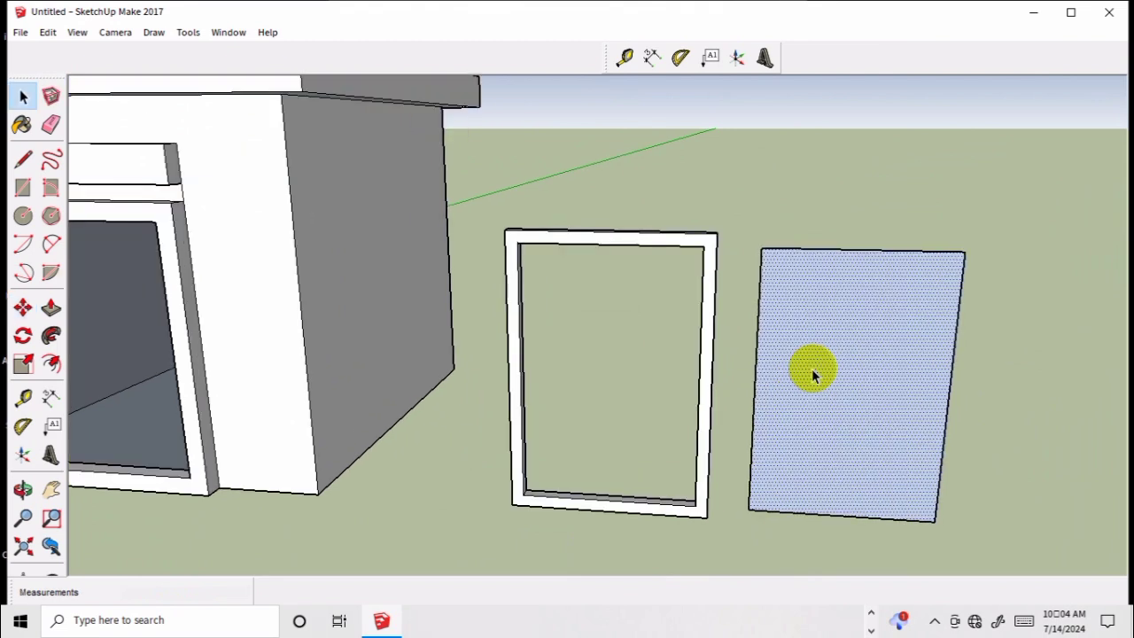
{"action": "scroll", "coordinate": [813, 375], "scroll_direction": "up", "scroll_amount": 1}
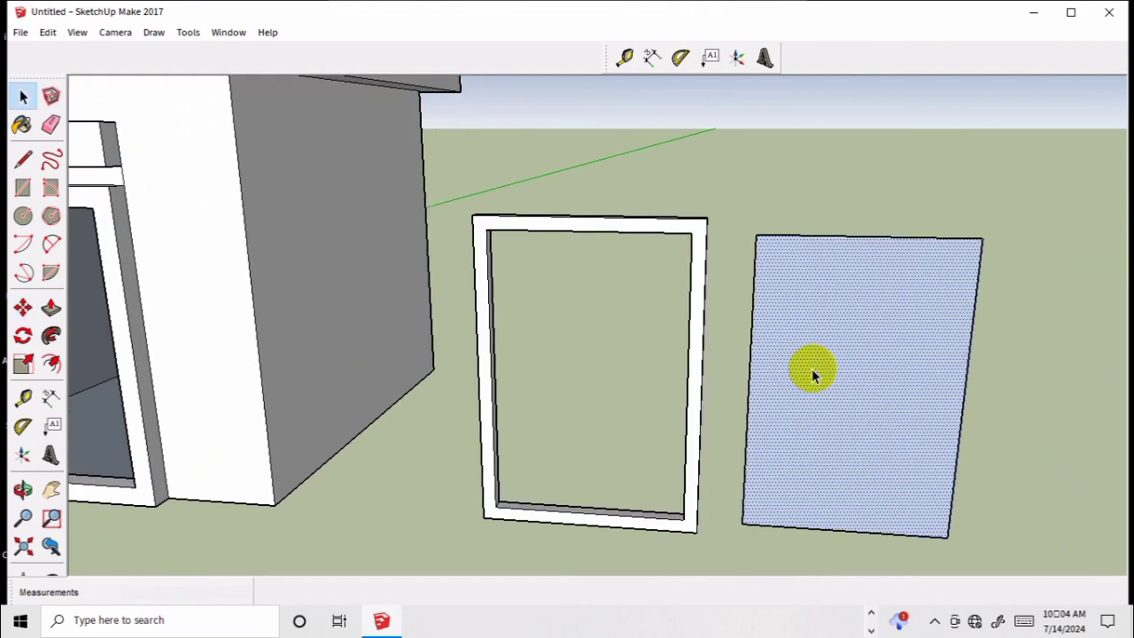
{"action": "left_click", "coordinate": [23, 186]}
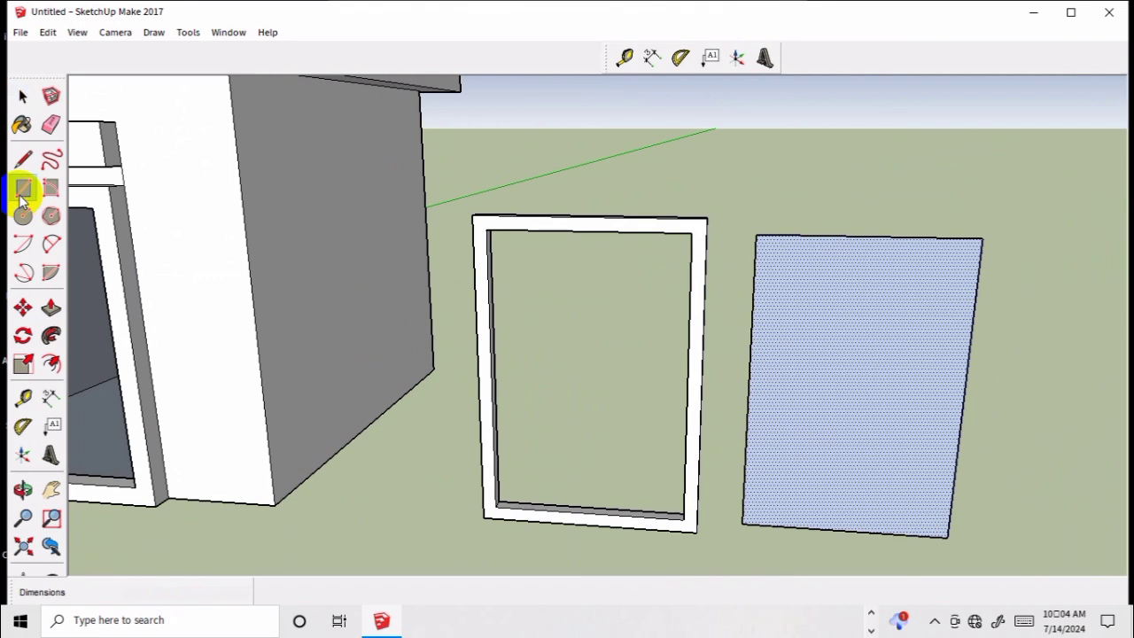
- Draw a rectangle from the pane's top-left corner to mid-bottom, adding a vertical divider
{"action": "left_click", "coordinate": [755, 235]}
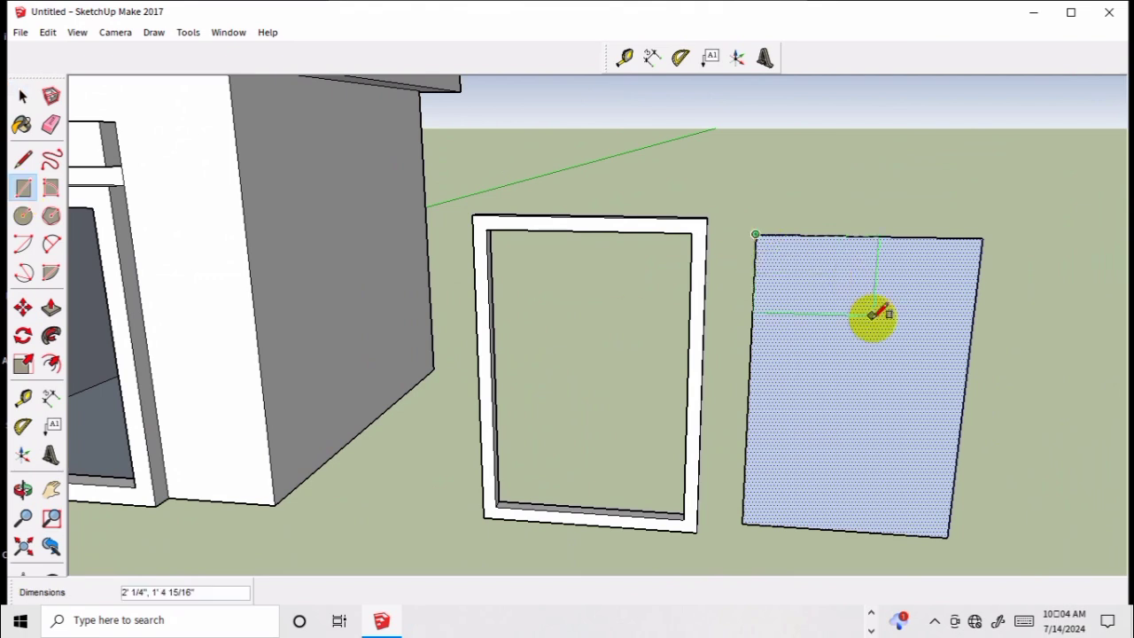
{"action": "left_click", "coordinate": [844, 529]}
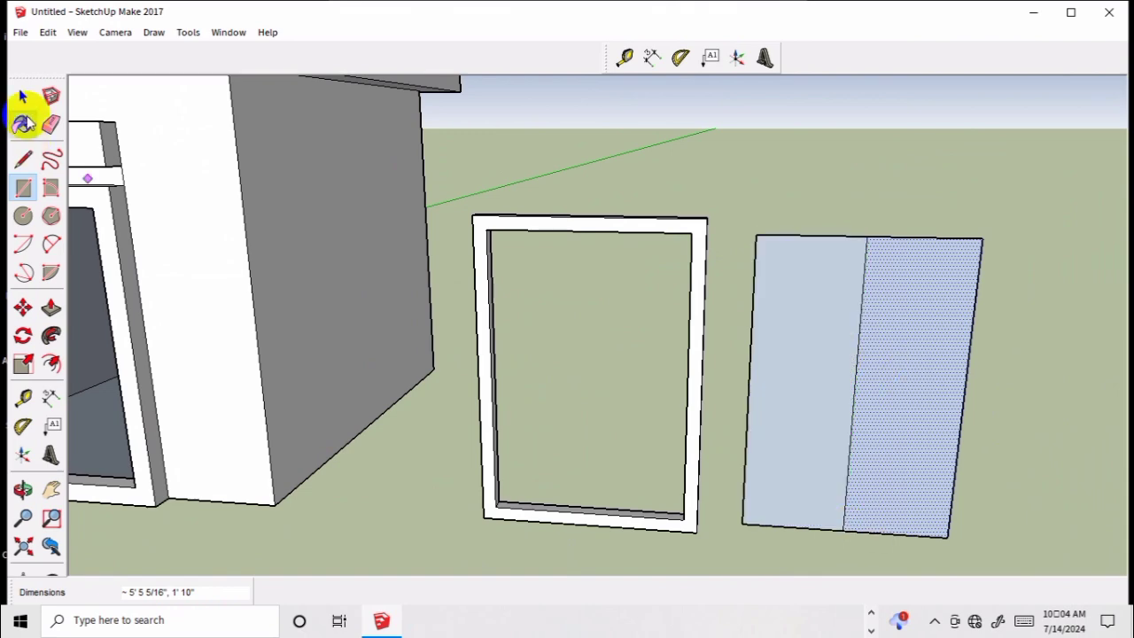
{"action": "left_click", "coordinate": [23, 95]}
{"action": "left_click", "coordinate": [1056, 394]}
{"action": "scroll", "coordinate": [890, 405], "scroll_direction": "down", "scroll_amount": 2}
{"action": "scroll", "coordinate": [890, 405], "scroll_direction": "down", "scroll_amount": 3}
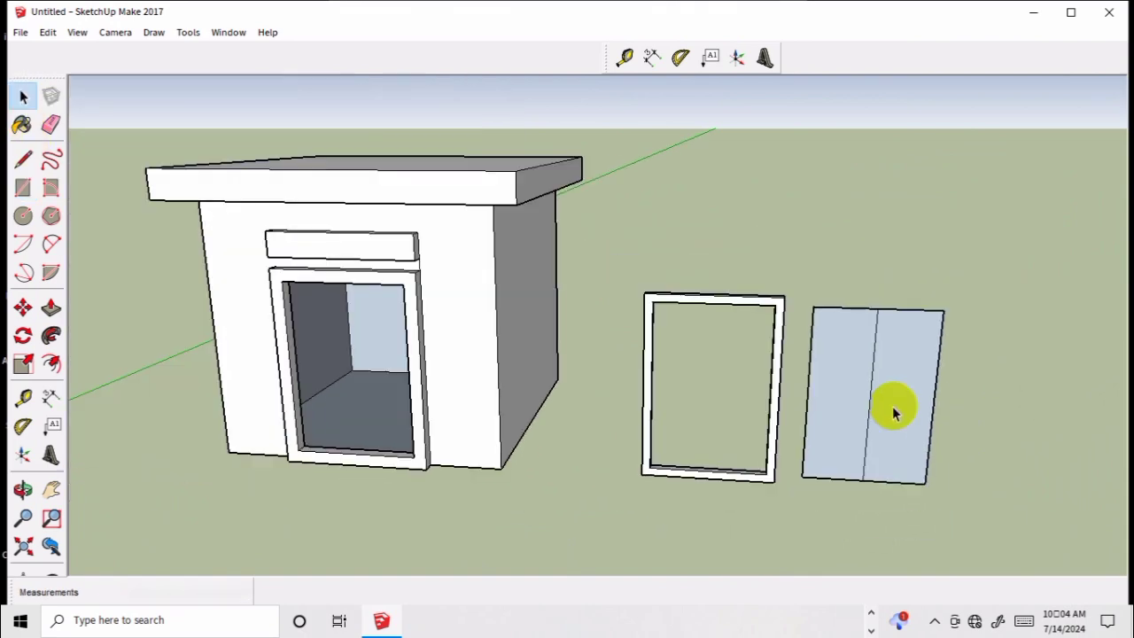
{"action": "mouse_move", "coordinate": [919, 404]}
{"action": "middle_mouse_down"}
{"action": "mouse_move", "coordinate": [1036, 393]}
{"action": "mouse_move", "coordinate": [948, 392]}
{"action": "mouse_move", "coordinate": [908, 306]}
{"action": "middle_mouse_up"}
- Draw a rectangle from the pane's mid-right edge to add a horizontal divider
{"action": "scroll", "coordinate": [784, 354], "scroll_direction": "up", "scroll_amount": 2}
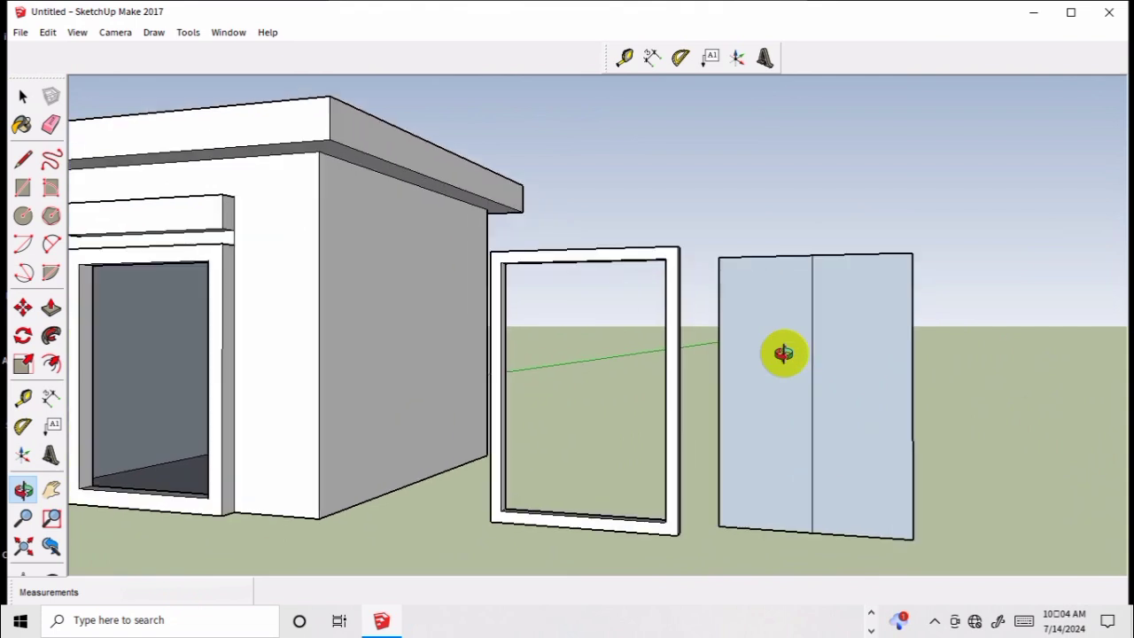
{"action": "key", "text": "r"}
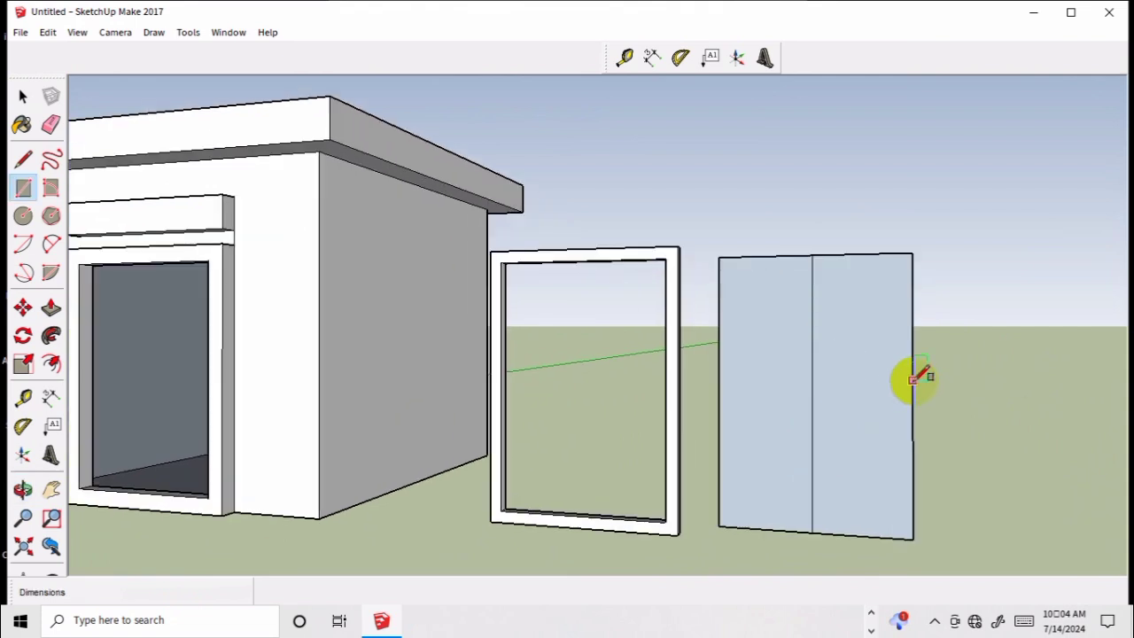
{"action": "left_click", "coordinate": [913, 395]}
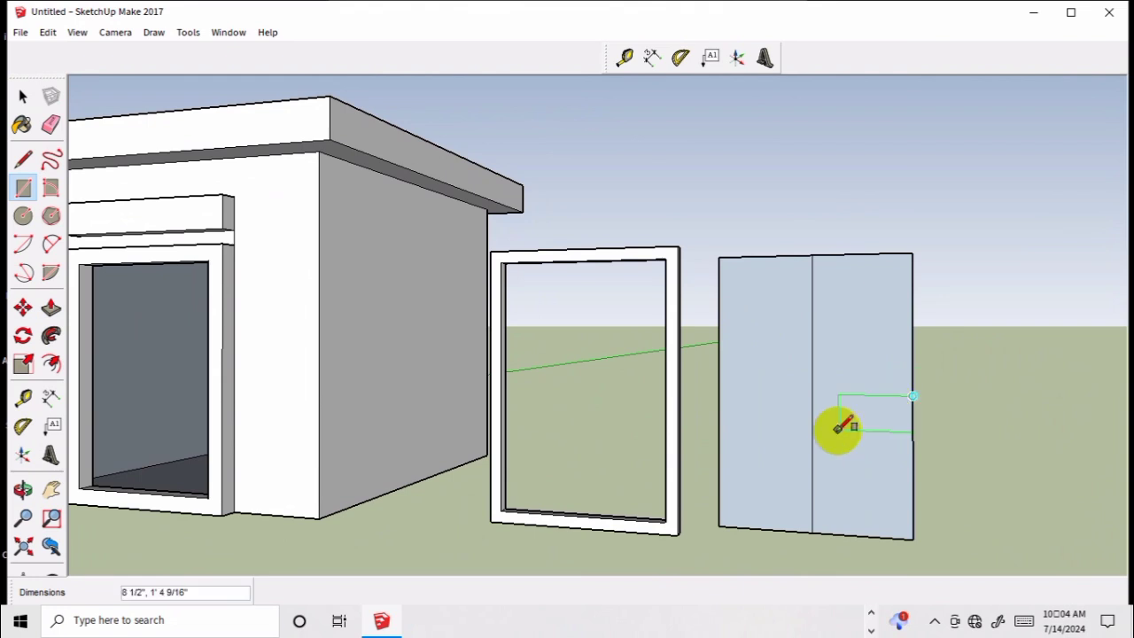
{"action": "left_click", "coordinate": [718, 525]}
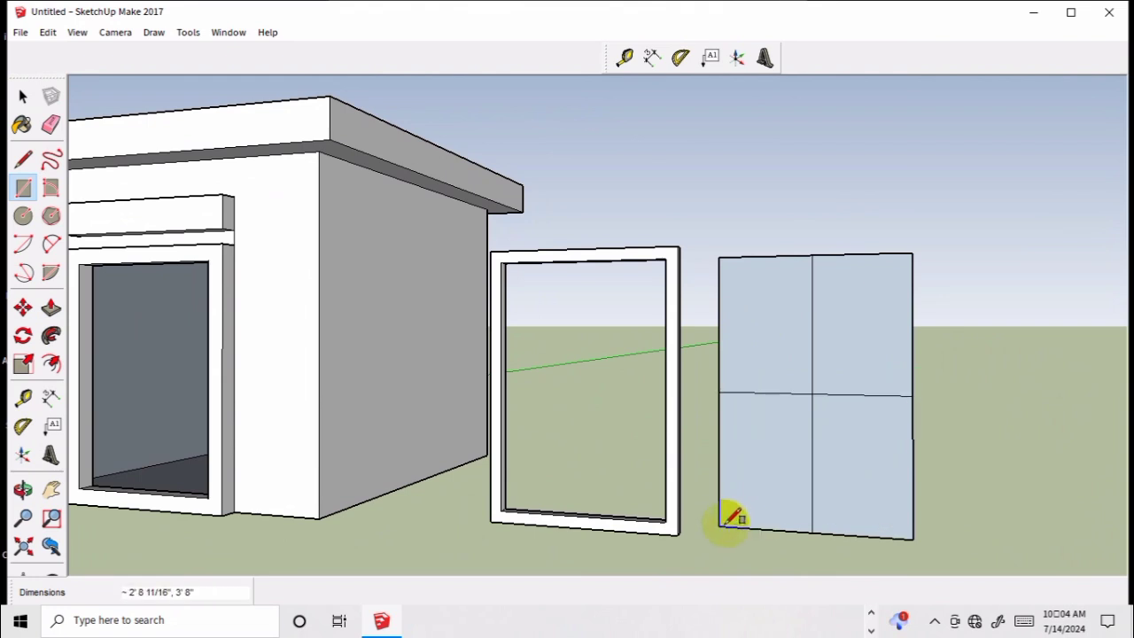
{"action": "left_click", "coordinate": [23, 96]}
- Offset the upper-left and upper-right quarters' outlines 4" inward
{"action": "left_click", "coordinate": [757, 313]}
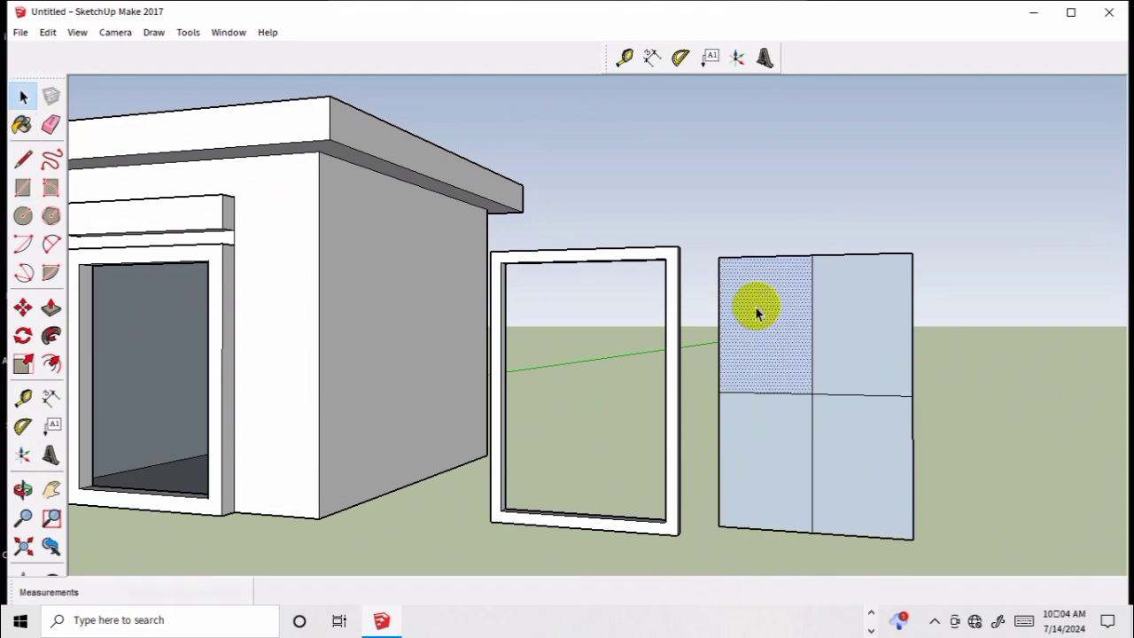
{"action": "key", "text": "f"}
{"action": "left_click", "coordinate": [755, 310]}
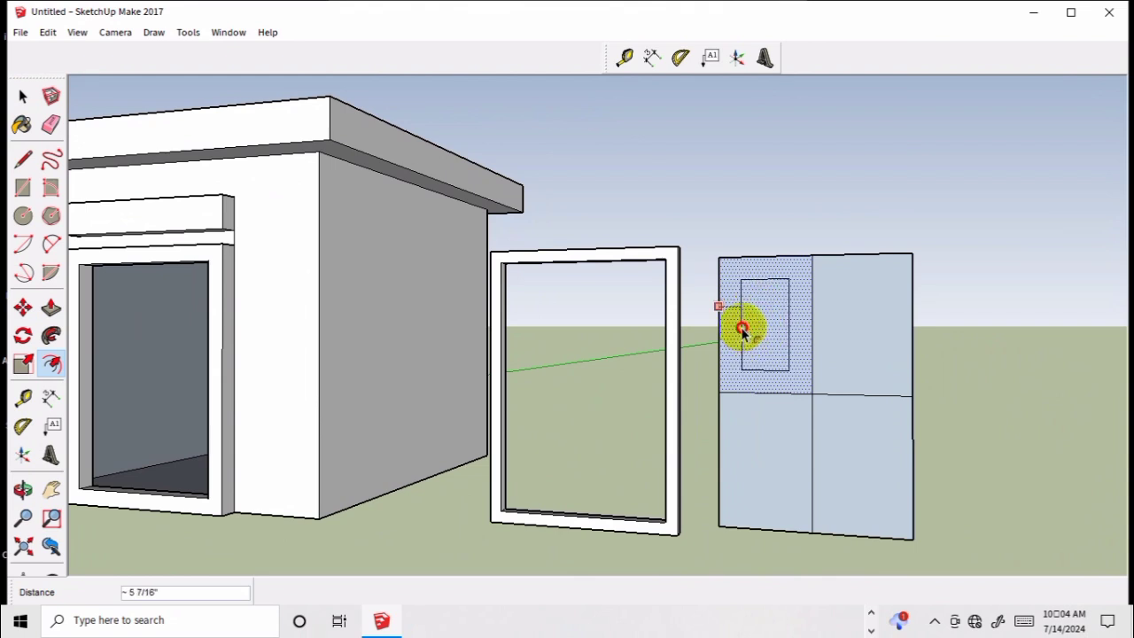
{"action": "left_click", "coordinate": [742, 330]}
{"action": "type", "text": "4"}
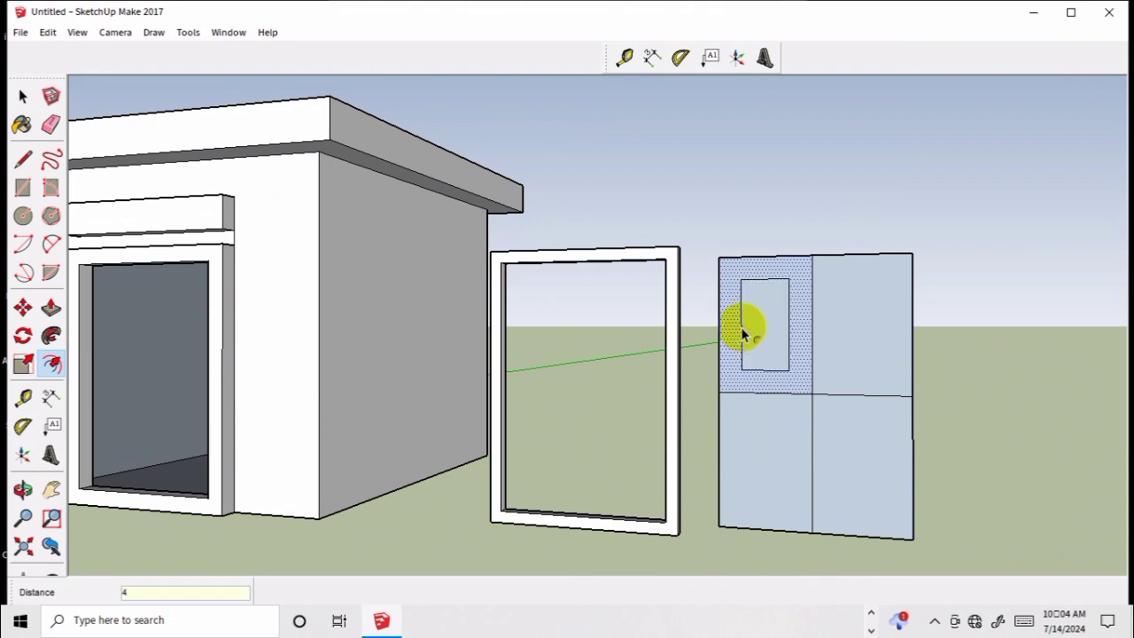
{"action": "key", "text": "Return"}
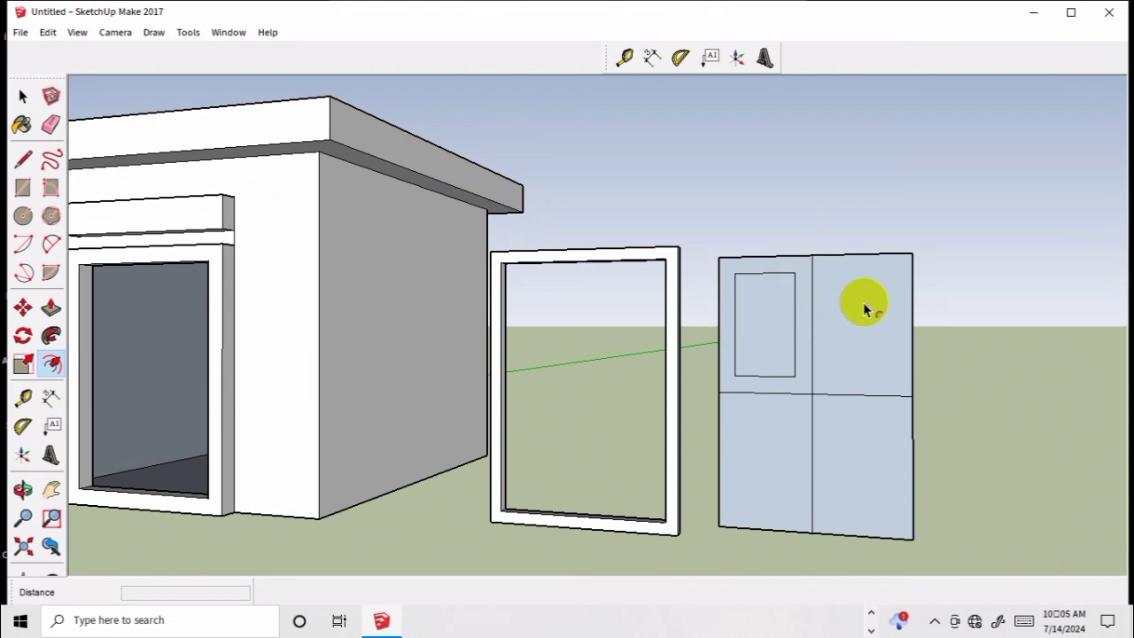
{"action": "key", "text": "space"}
{"action": "left_click", "coordinate": [868, 326]}
{"action": "key", "text": "f"}
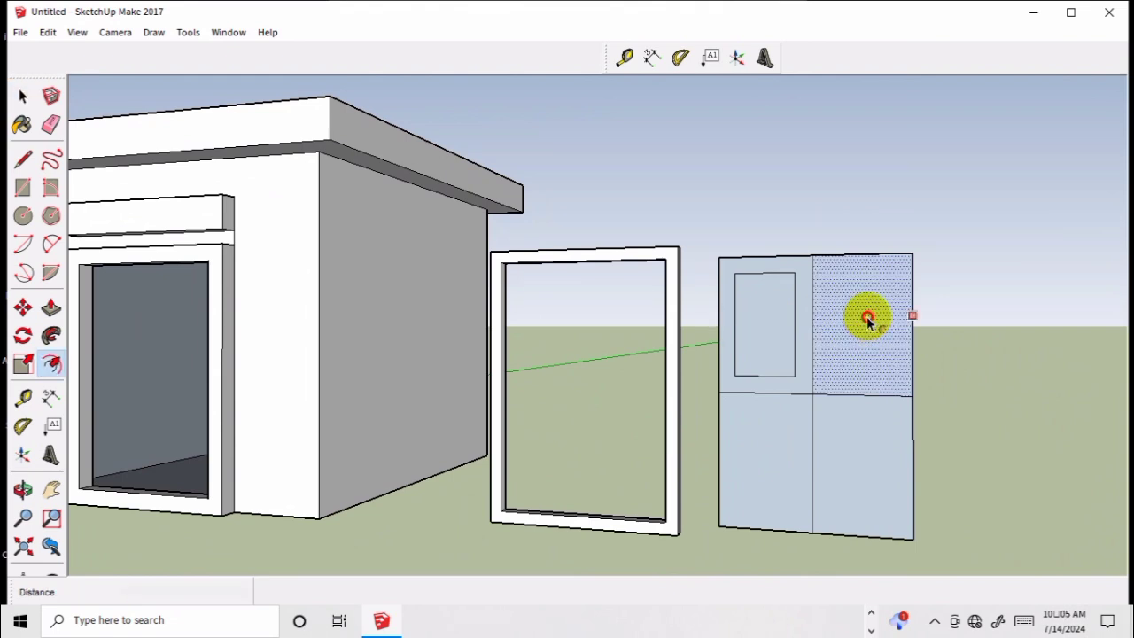
{"action": "mouse_move", "coordinate": [866, 317]}
{"action": "left_mouse_down"}
{"action": "mouse_move", "coordinate": [842, 299]}
{"action": "mouse_move", "coordinate": [895, 290]}
{"action": "left_mouse_up"}
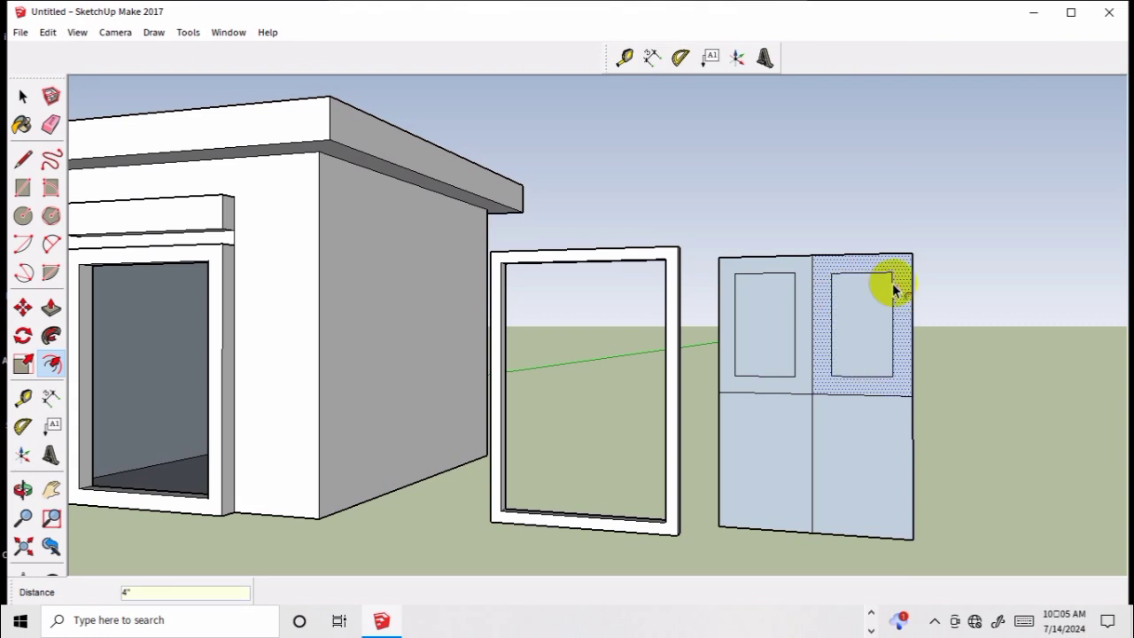
- Offset the lower-right and lower-left quarters' outlines 4" inward
{"action": "key", "text": "space"}
{"action": "left_click", "coordinate": [845, 503]}
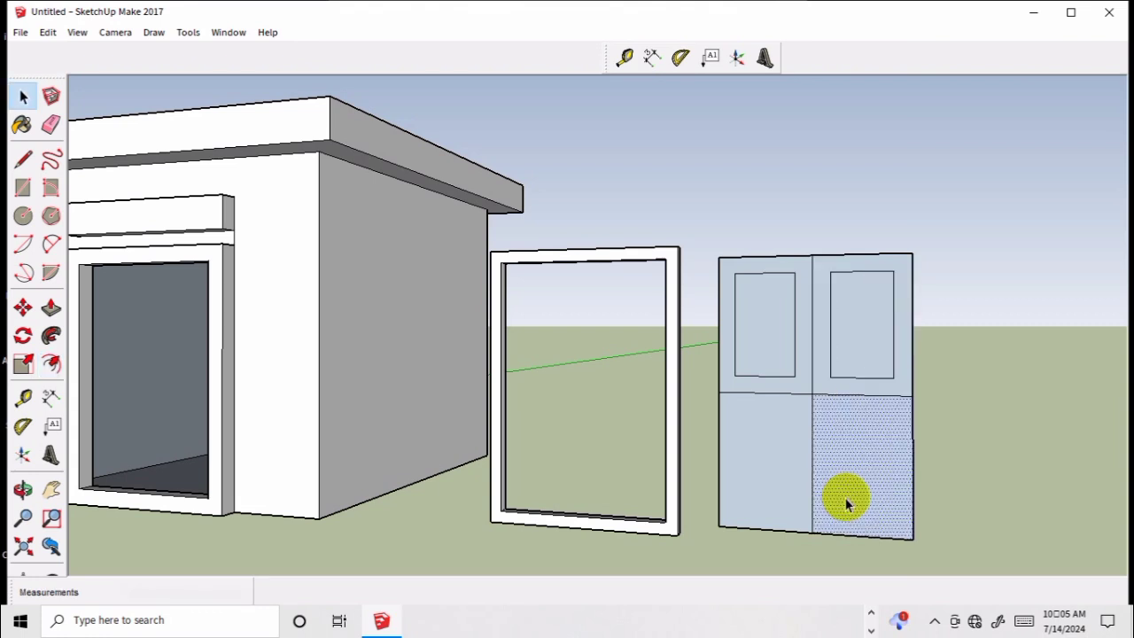
{"action": "key", "text": "f"}
{"action": "left_click_drag", "start_coordinate": [853, 498], "coordinate": [833, 467]}
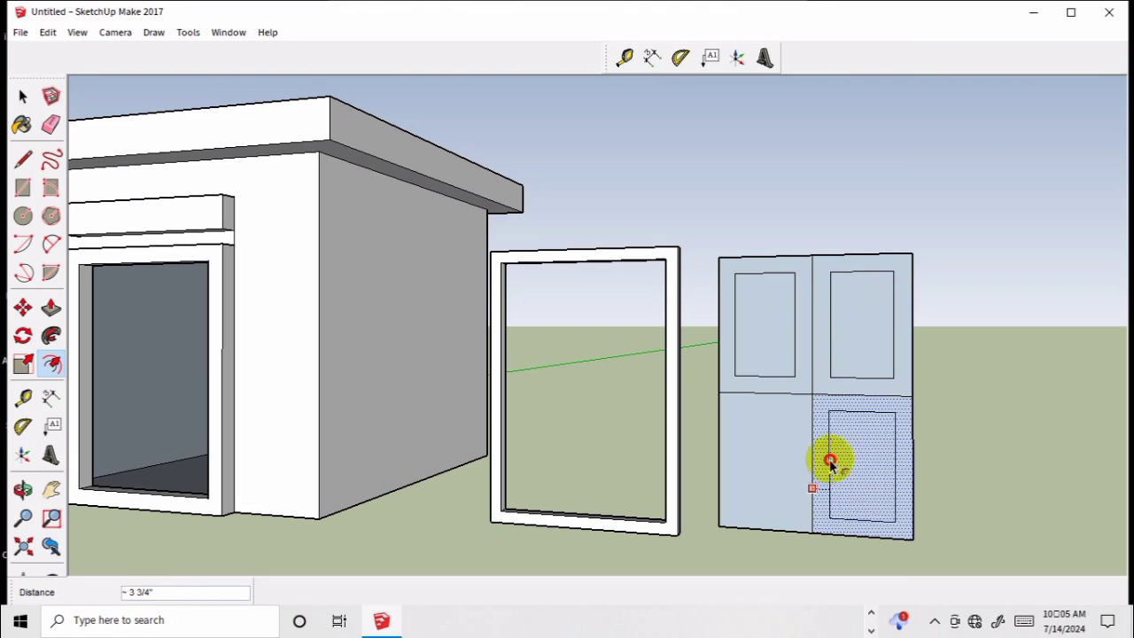
{"action": "type", "text": "4"}
{"action": "key", "text": "Return"}
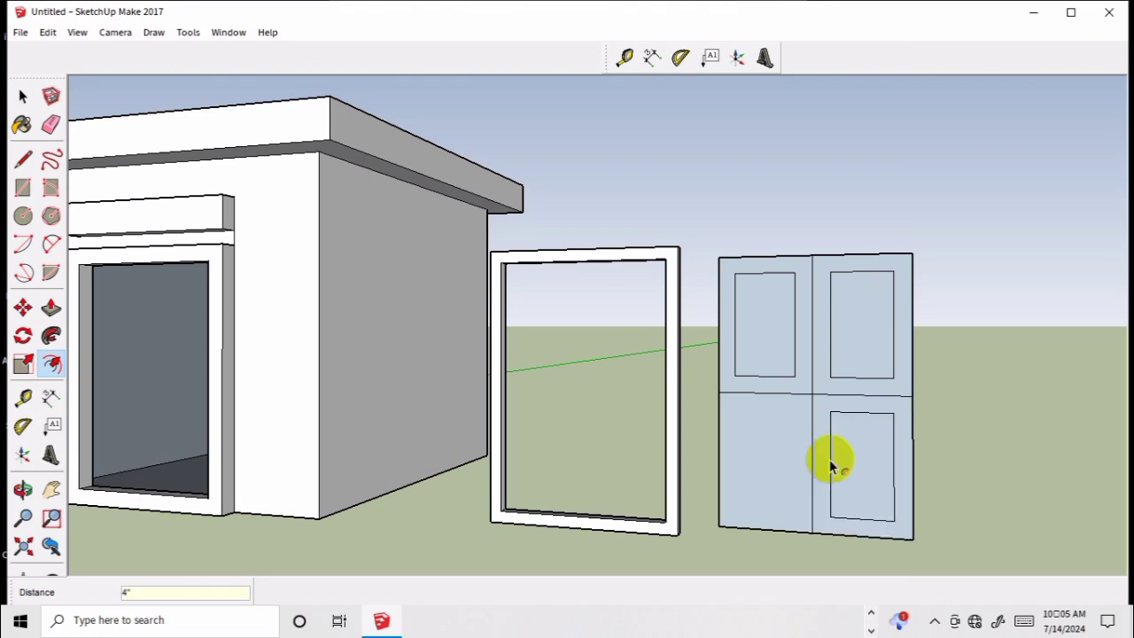
{"action": "key", "text": "space"}
{"action": "left_click", "coordinate": [784, 483]}
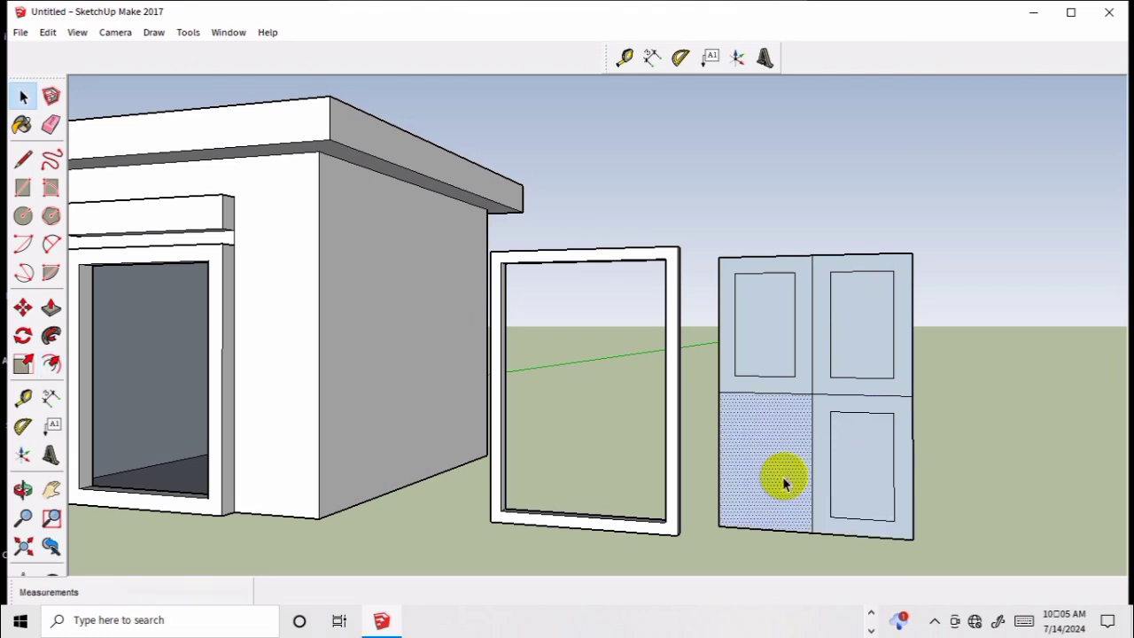
{"action": "key", "text": "f"}
{"action": "left_click_drag", "start_coordinate": [784, 483], "coordinate": [781, 458]}
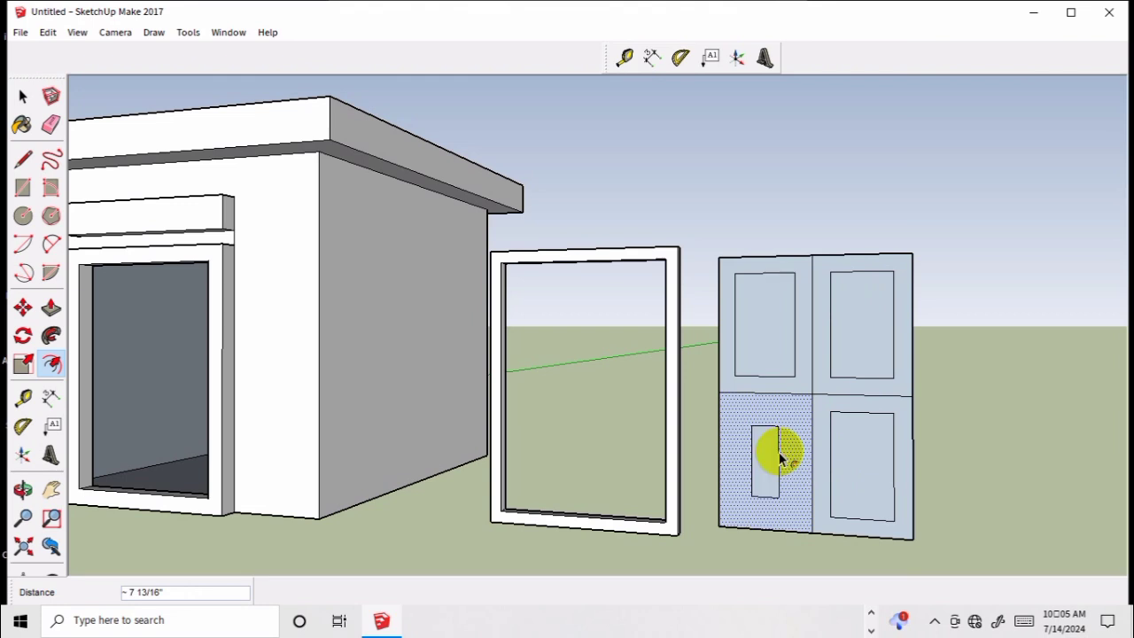
{"action": "type", "text": "4"}
{"action": "key", "text": "Return"}
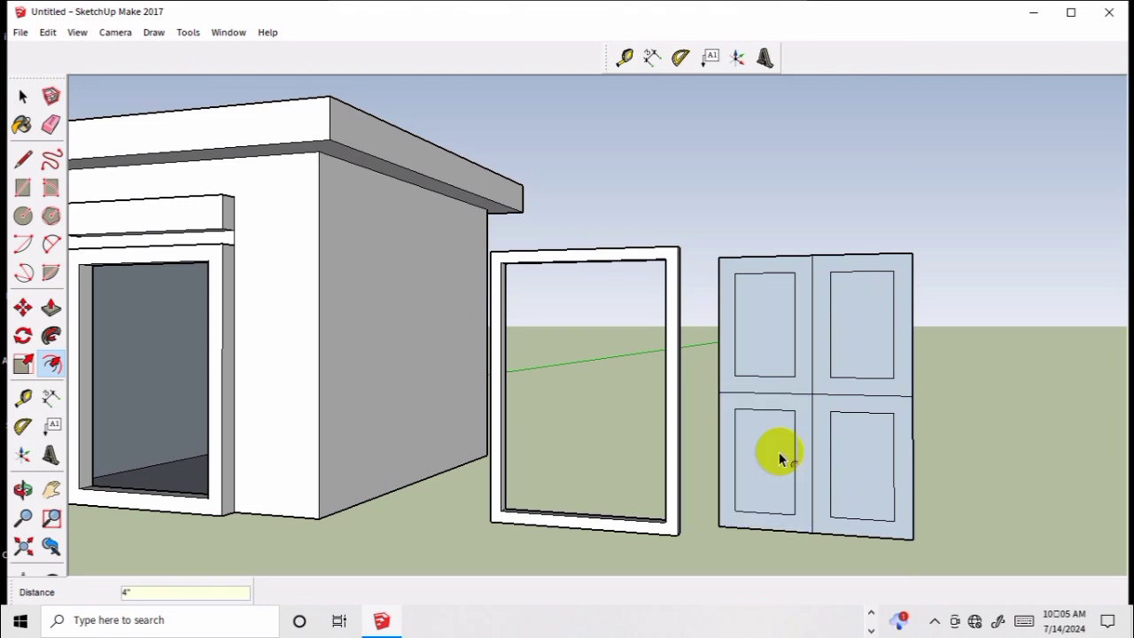
{"action": "middle_click_drag", "start_coordinate": [945, 351], "coordinate": [865, 399]}
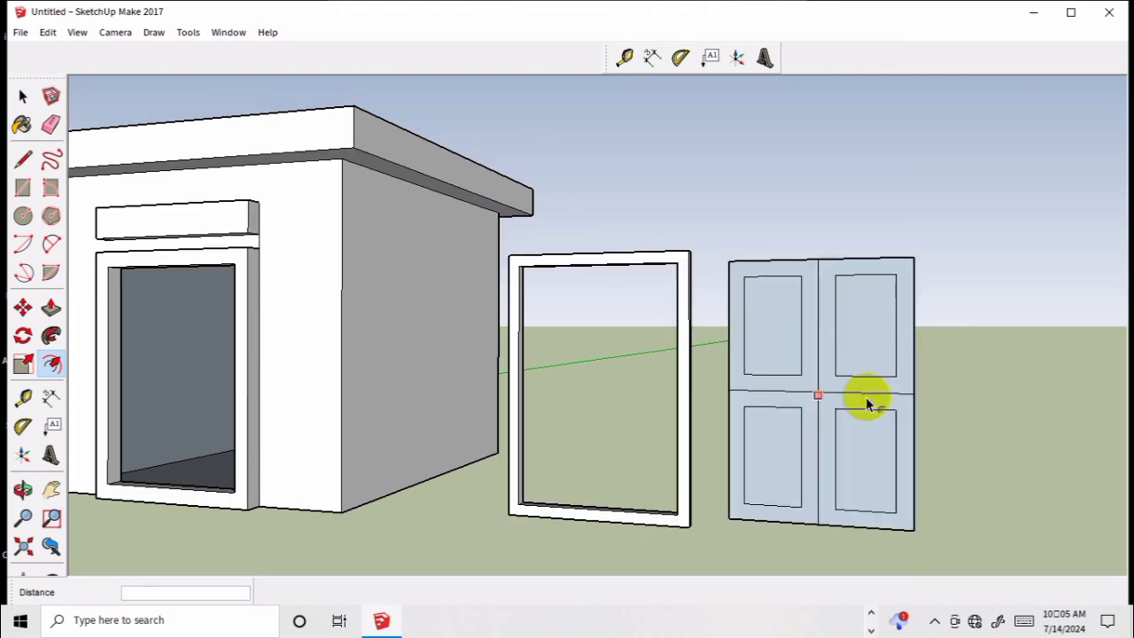
- Erase the door's middle horizontal dividing line
{"action": "left_click", "coordinate": [24, 95]}
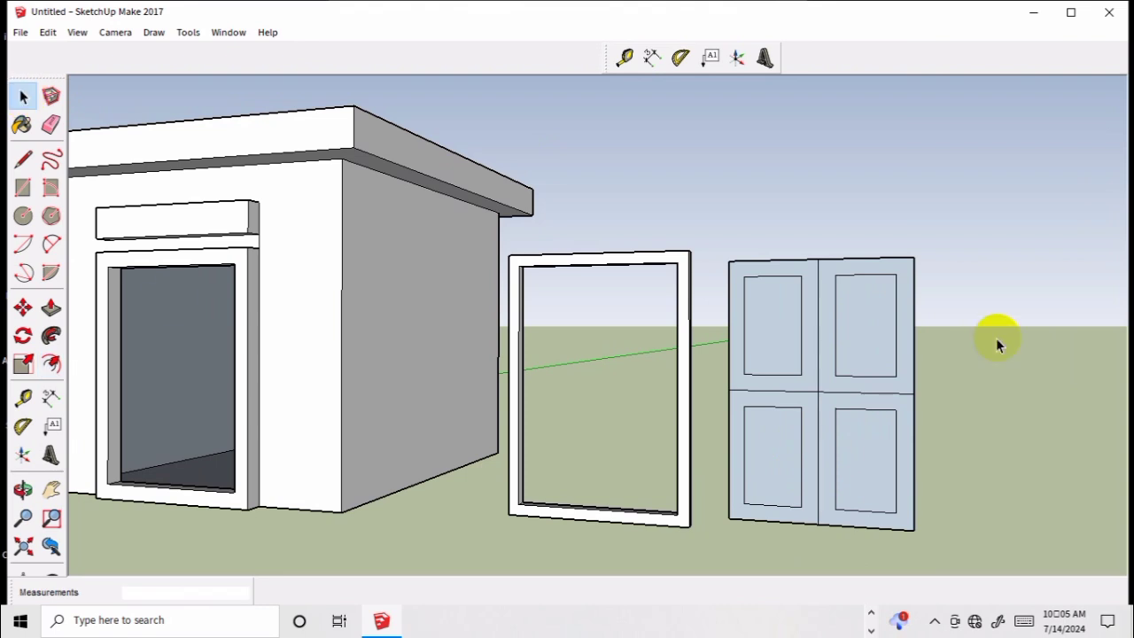
{"action": "left_click", "coordinate": [875, 388]}
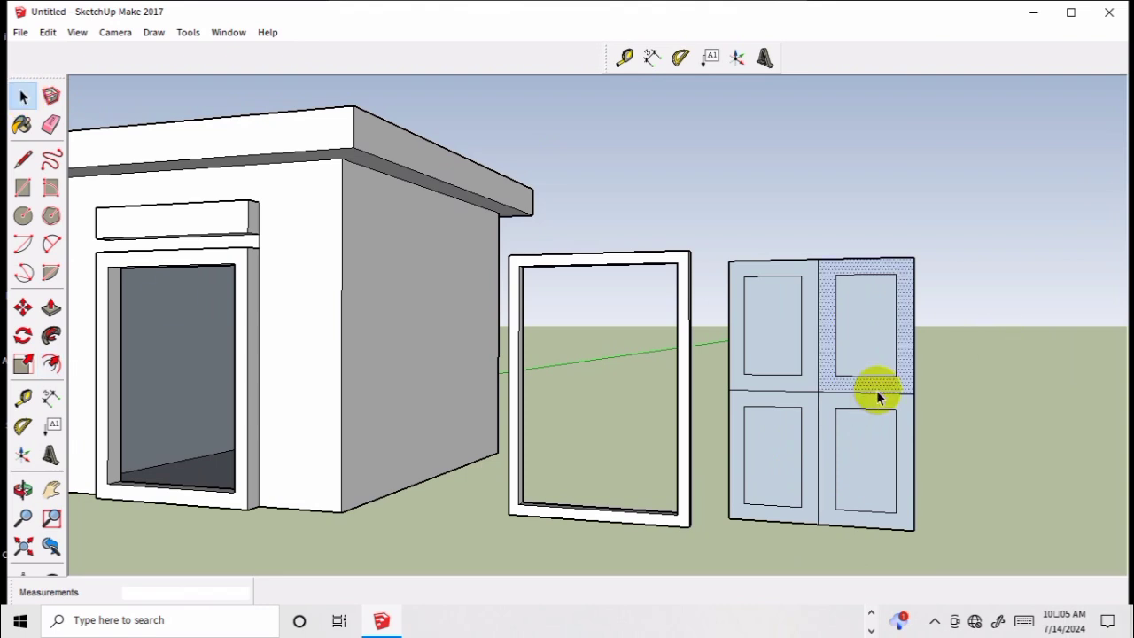
{"action": "key", "text": "e"}
{"action": "left_click", "coordinate": [854, 391]}
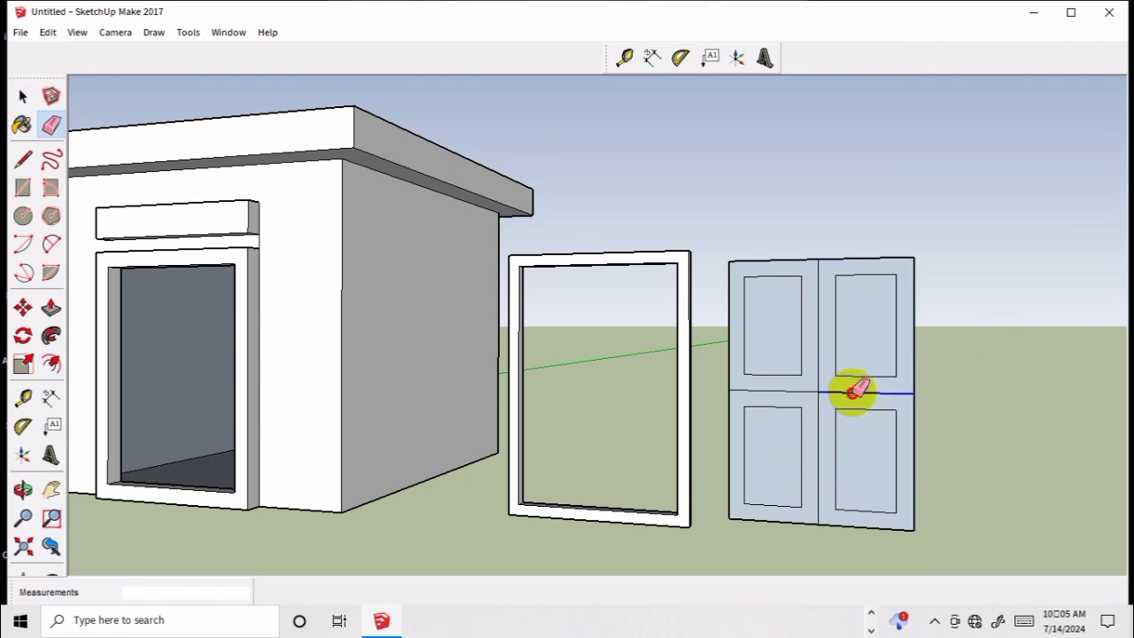
{"action": "left_click_drag", "start_coordinate": [854, 391], "coordinate": [793, 390]}
{"action": "left_click", "coordinate": [24, 98]}
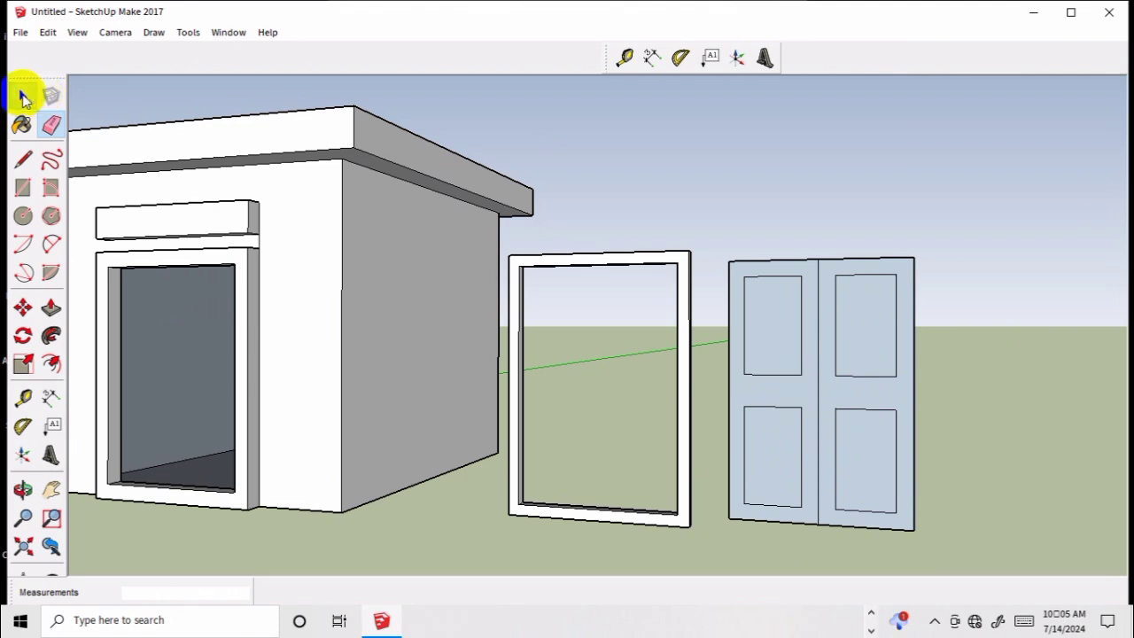
- Erase the door's middle vertical dividing line and inspect the slab obliquely
{"action": "scroll", "coordinate": [964, 380], "scroll_direction": "up", "scroll_amount": 1}
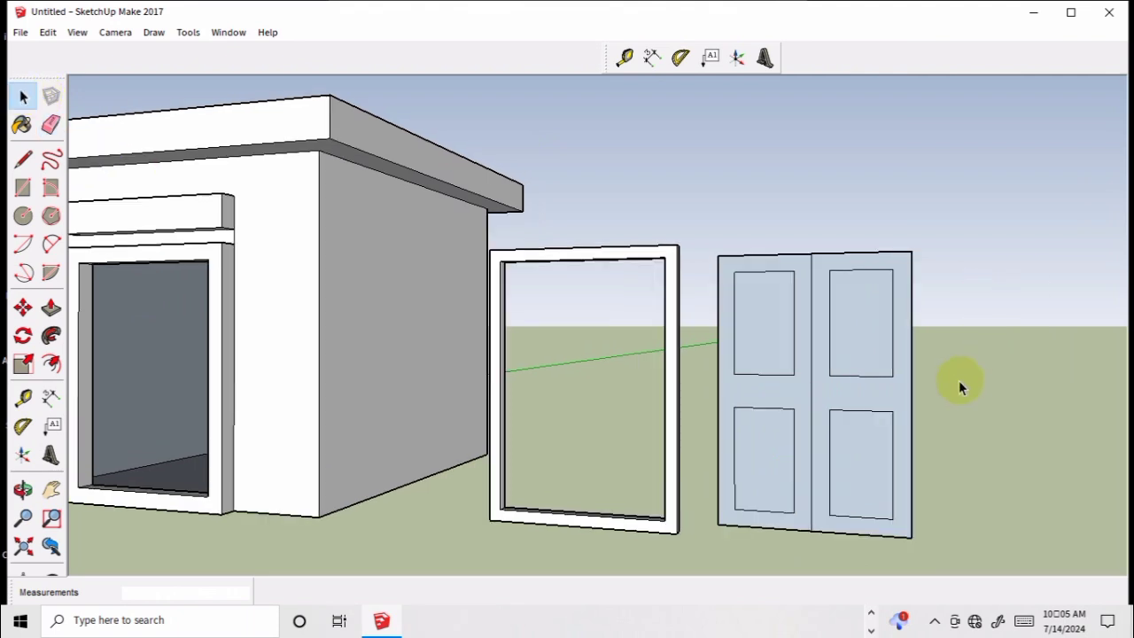
{"action": "middle_click_drag", "start_coordinate": [810, 354], "coordinate": [819, 333]}
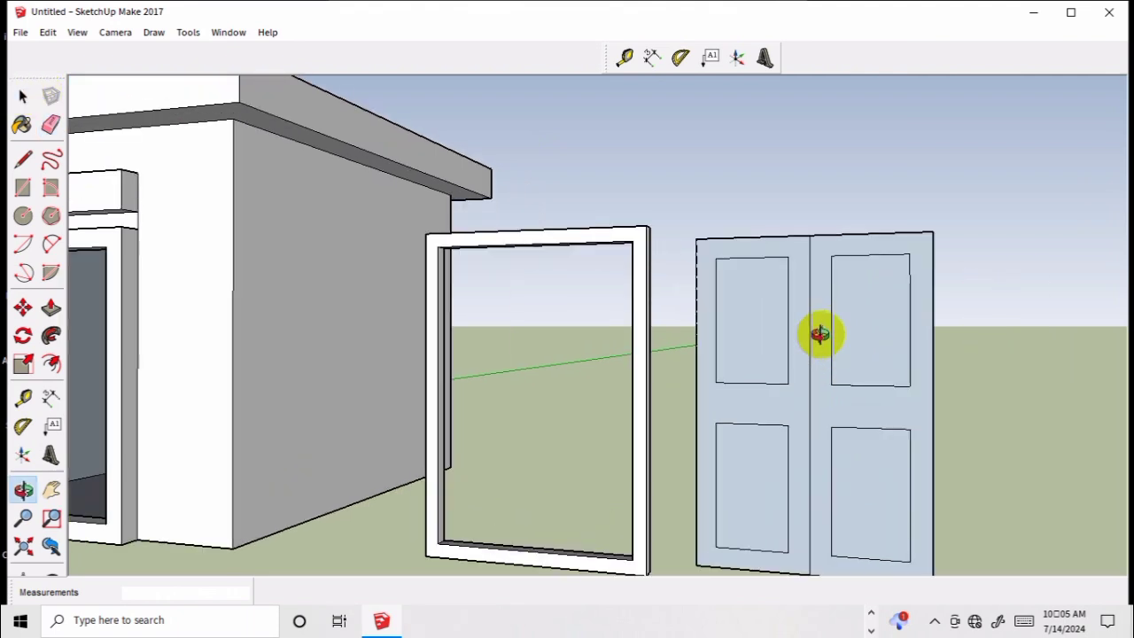
{"action": "left_click", "coordinate": [810, 331]}
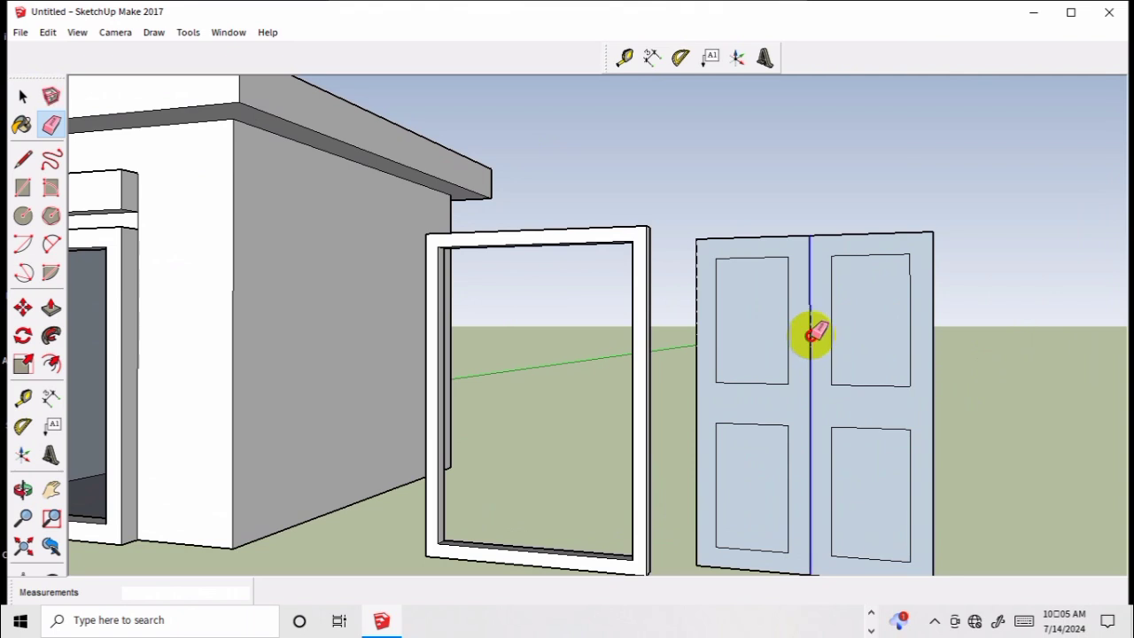
{"action": "scroll", "coordinate": [820, 346], "scroll_direction": "down", "scroll_amount": 4}
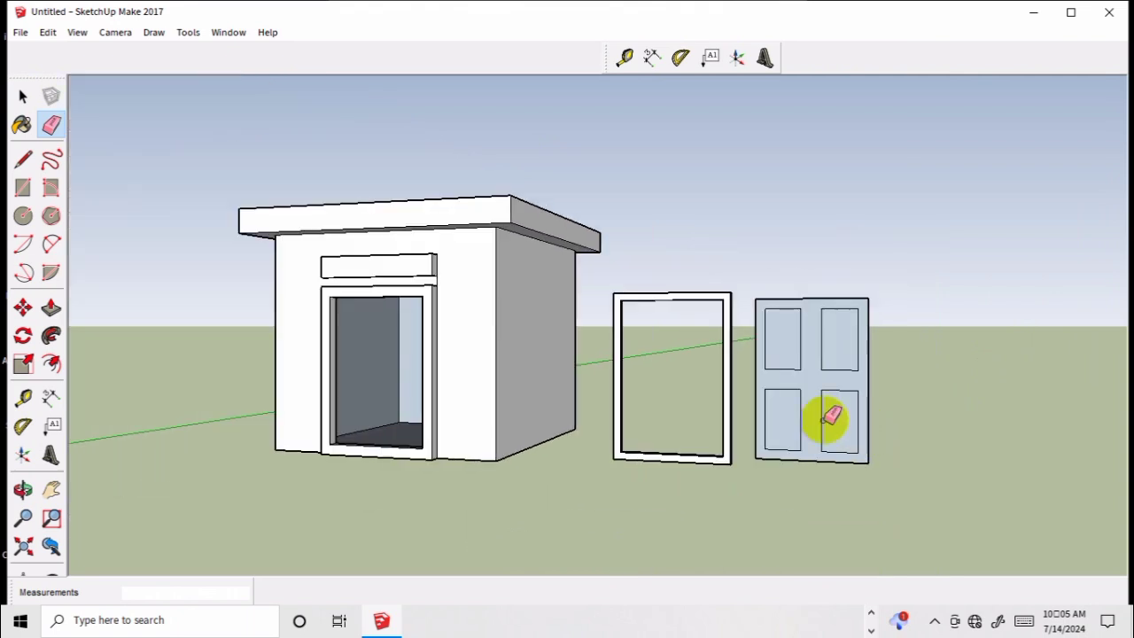
{"action": "scroll", "coordinate": [866, 394], "scroll_direction": "up", "scroll_amount": 2}
{"action": "scroll", "coordinate": [868, 396], "scroll_direction": "up", "scroll_amount": 3}
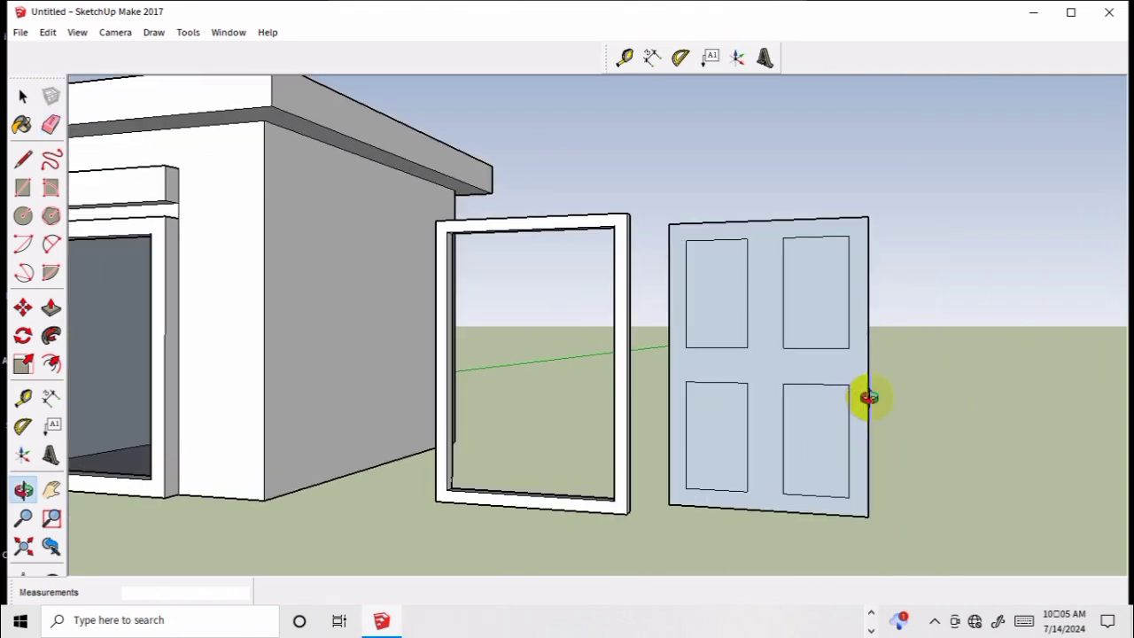
{"action": "scroll", "coordinate": [868, 397], "scroll_direction": "up", "scroll_amount": 1}
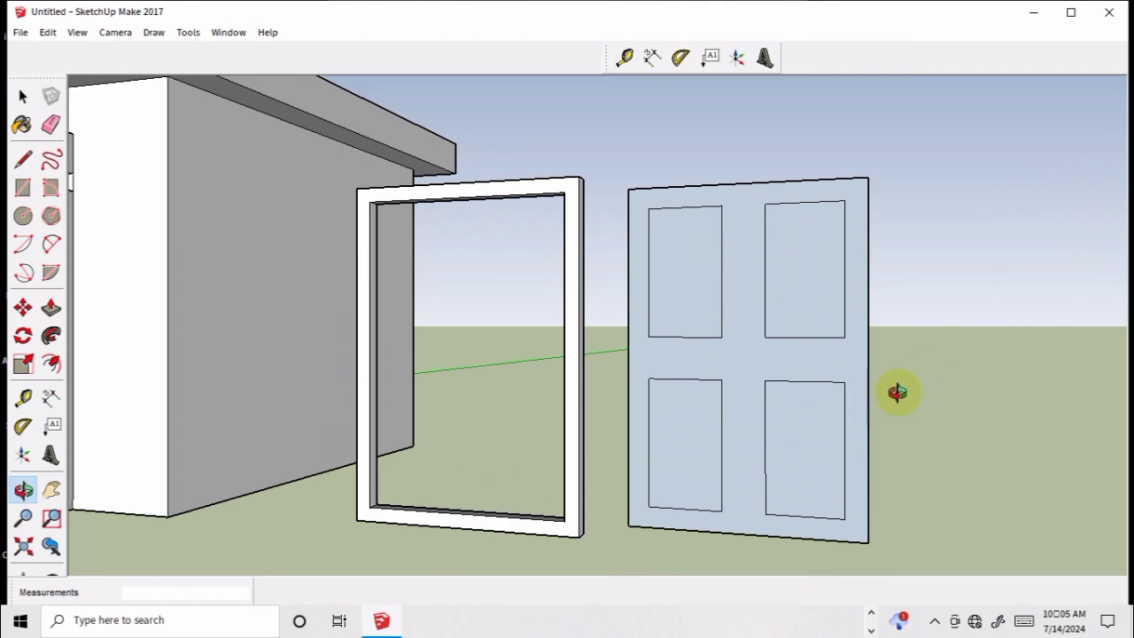
{"action": "left_click_drag", "start_coordinate": [887, 393], "coordinate": [720, 457]}
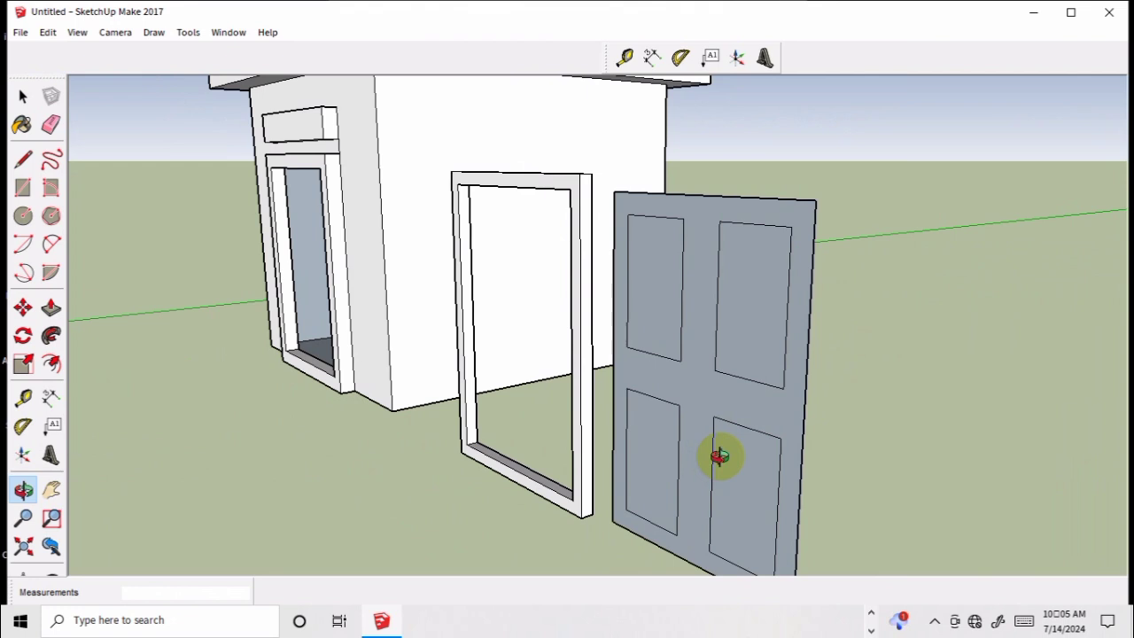
- Pull the door's surround face out 1 1/2" so the four panels sit recessed
{"action": "key", "text": "p"}
{"action": "left_click", "coordinate": [783, 415]}
{"action": "type", "text": "1.5\""}
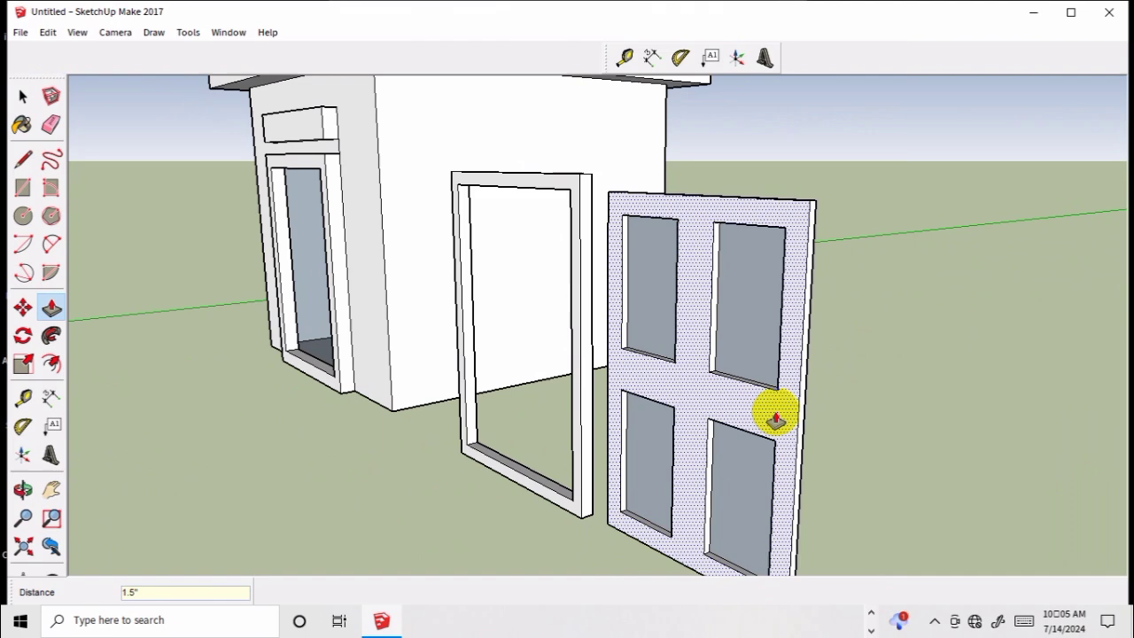
{"action": "type", "text": "1/2"}
{"action": "key", "text": "Return"}
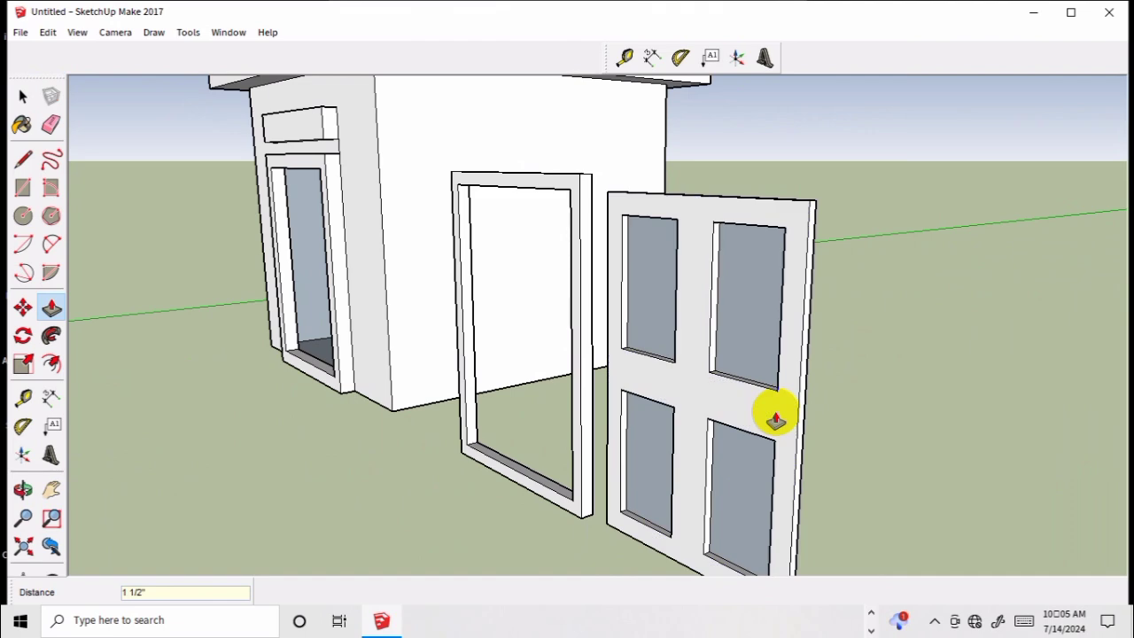
{"action": "left_click", "coordinate": [23, 96]}
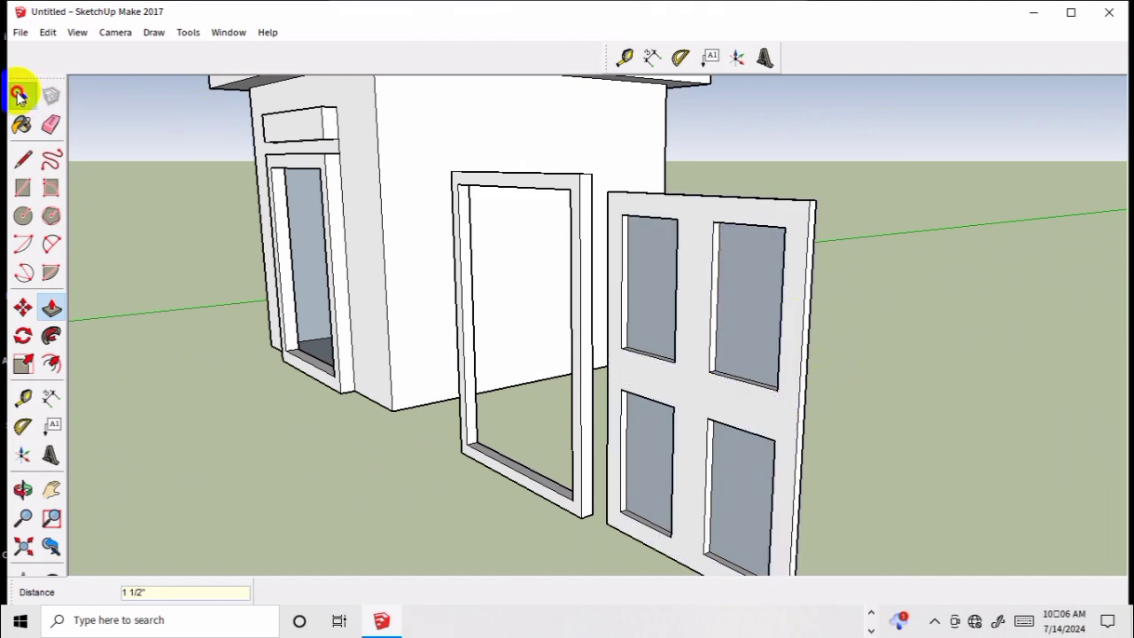
{"action": "middle_click_drag", "start_coordinate": [860, 372], "coordinate": [794, 397]}
{"action": "key", "text": "o"}
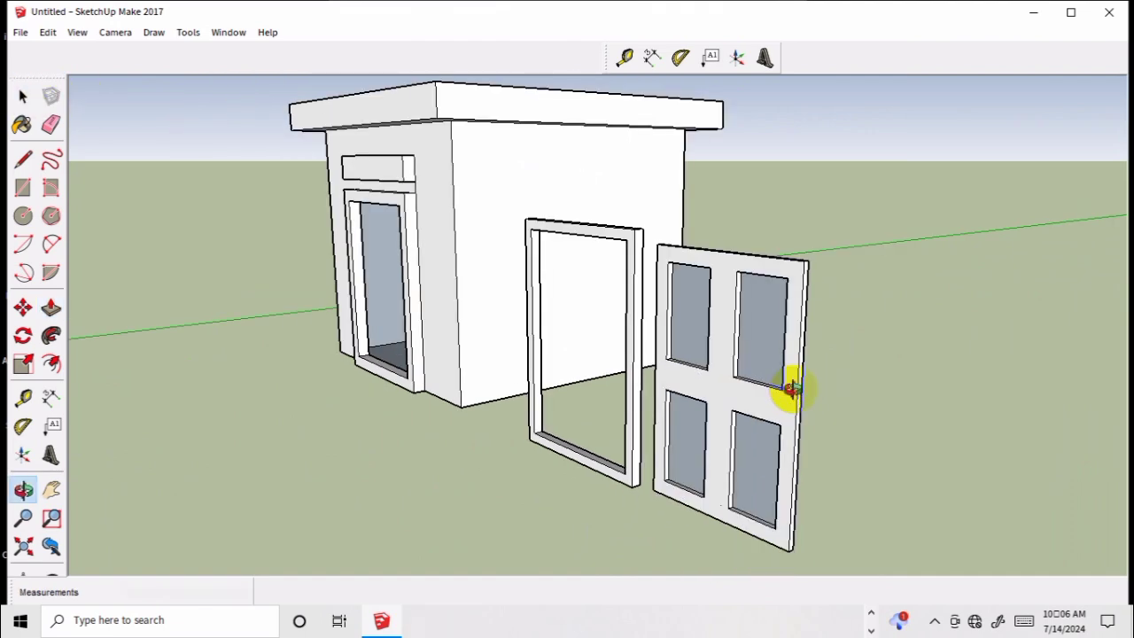
{"action": "left_click_drag", "start_coordinate": [856, 331], "coordinate": [853, 488]}
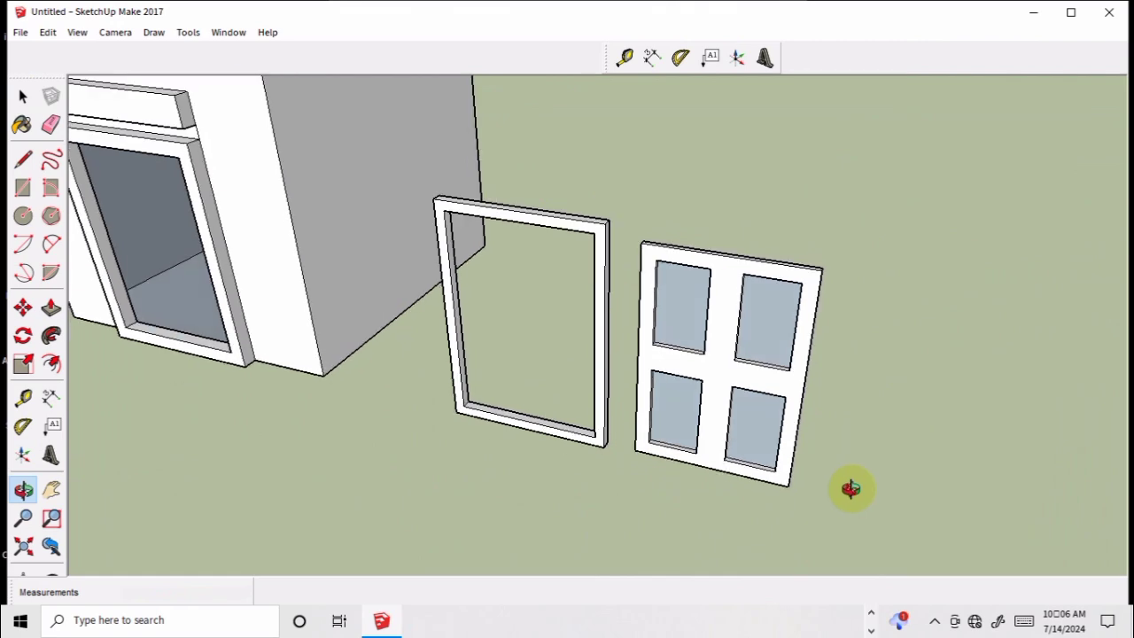
{"action": "scroll", "coordinate": [594, 431], "scroll_direction": "up", "scroll_amount": 2}
{"action": "scroll", "coordinate": [590, 433], "scroll_direction": "up", "scroll_amount": 3}
{"action": "scroll", "coordinate": [592, 432], "scroll_direction": "down", "scroll_amount": 5}
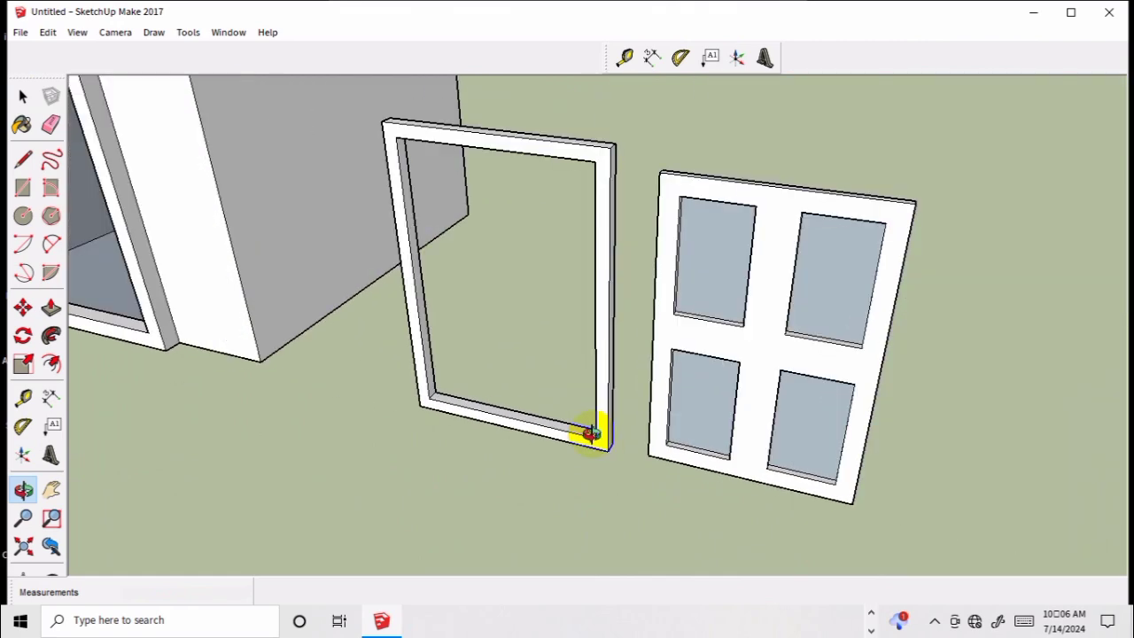
- Push/pull the door face a further 1" to thicken the slab
{"action": "mouse_move", "coordinate": [986, 322]}
{"action": "left_mouse_down"}
{"action": "mouse_move", "coordinate": [773, 405]}
{"action": "mouse_move", "coordinate": [744, 399]}
{"action": "mouse_move", "coordinate": [731, 364]}
{"action": "mouse_move", "coordinate": [800, 393]}
{"action": "mouse_move", "coordinate": [963, 381]}
{"action": "mouse_move", "coordinate": [855, 375]}
{"action": "mouse_move", "coordinate": [898, 276]}
{"action": "left_mouse_up"}
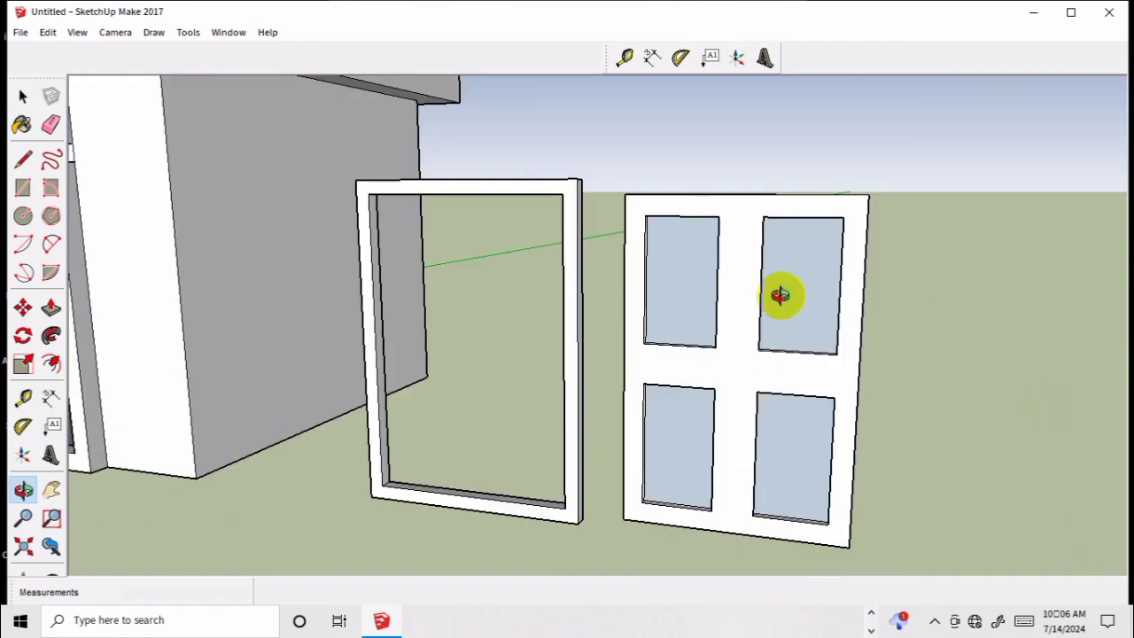
{"action": "scroll", "coordinate": [782, 296], "scroll_direction": "down", "scroll_amount": 2}
{"action": "scroll", "coordinate": [782, 296], "scroll_direction": "up", "scroll_amount": 3}
{"action": "left_click_drag", "start_coordinate": [951, 221], "coordinate": [907, 335]}
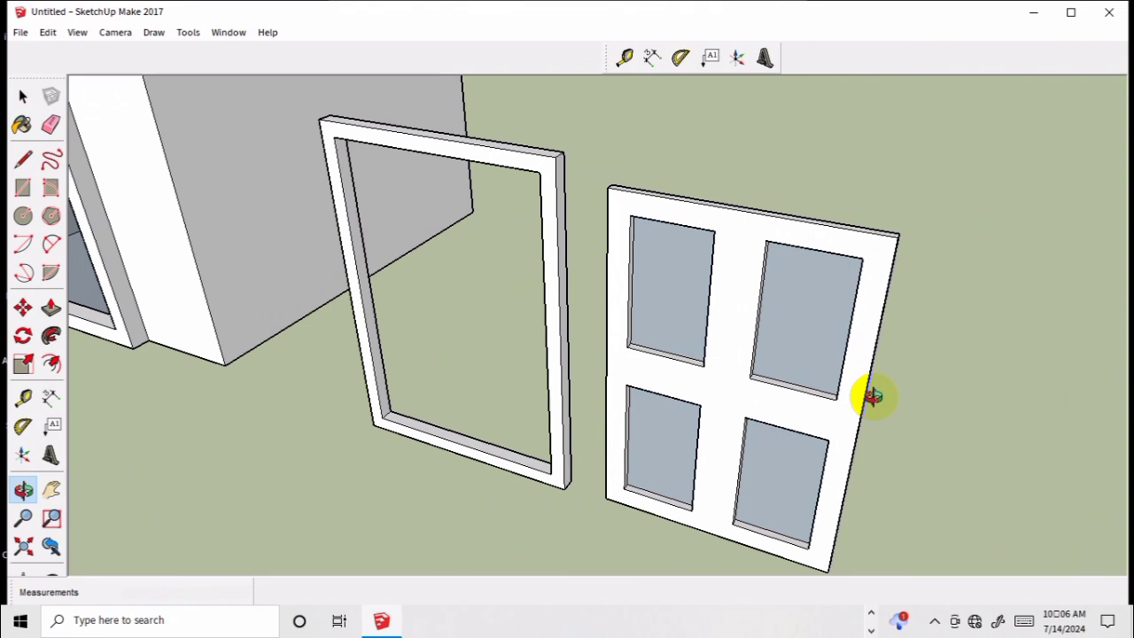
{"action": "left_click_drag", "start_coordinate": [873, 396], "coordinate": [848, 423]}
{"action": "key", "text": "p"}
{"action": "type", "text": "1"}
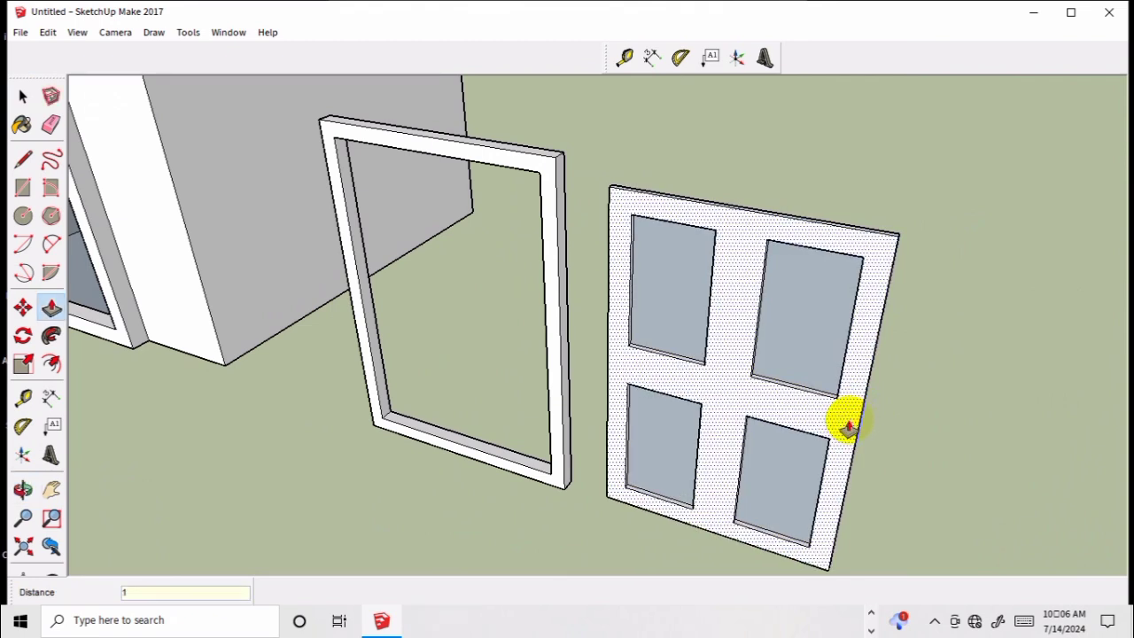
{"action": "key", "text": "Return"}
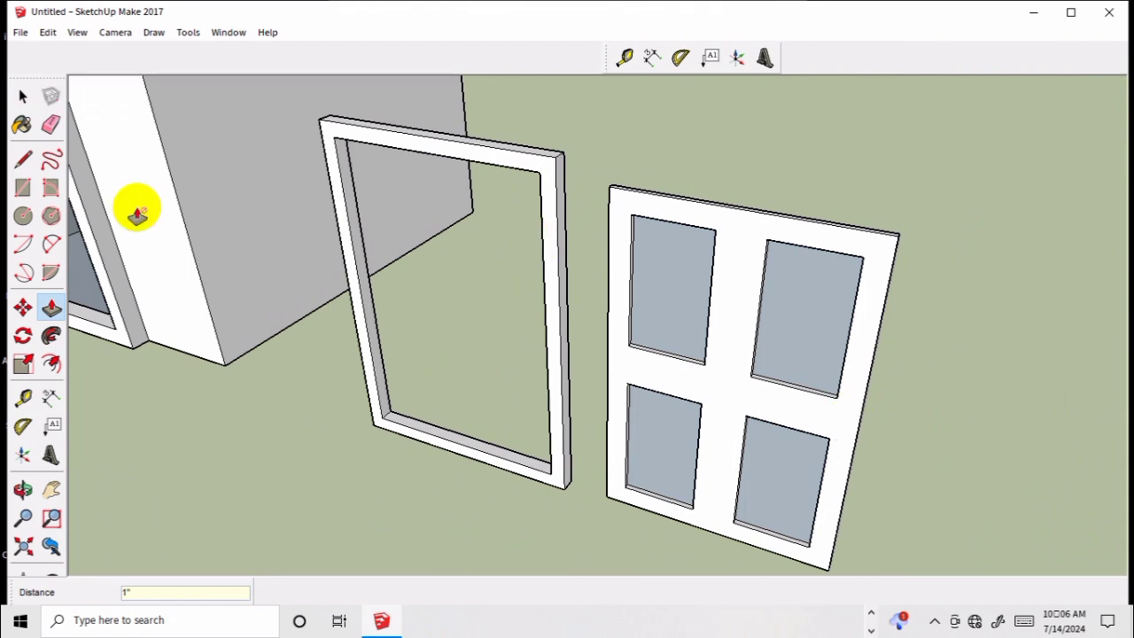
{"action": "left_click", "coordinate": [23, 96]}
{"action": "left_click", "coordinate": [810, 326]}
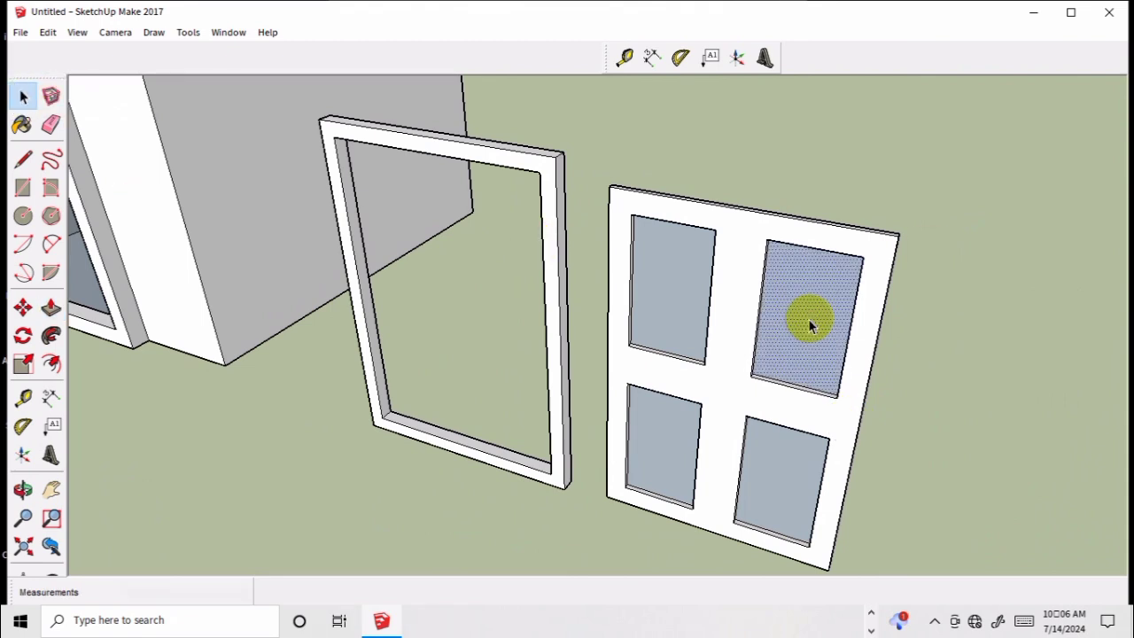
- With the Paint Bucket, switch the Materials list to the Wood category
{"action": "key", "text": "b"}
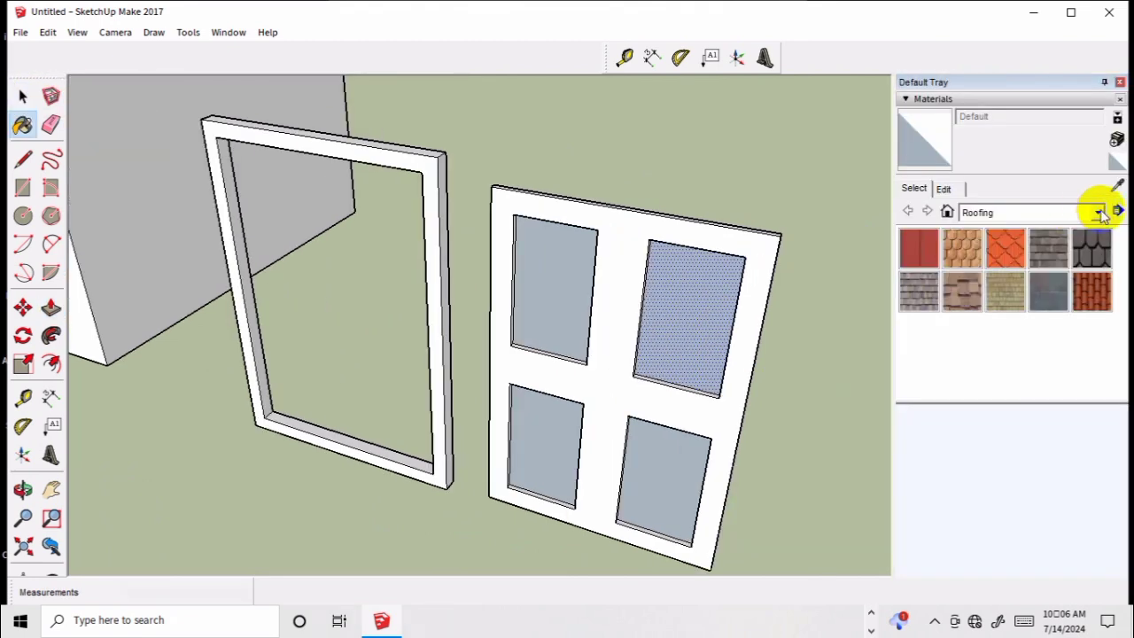
{"action": "left_click", "coordinate": [1099, 212]}
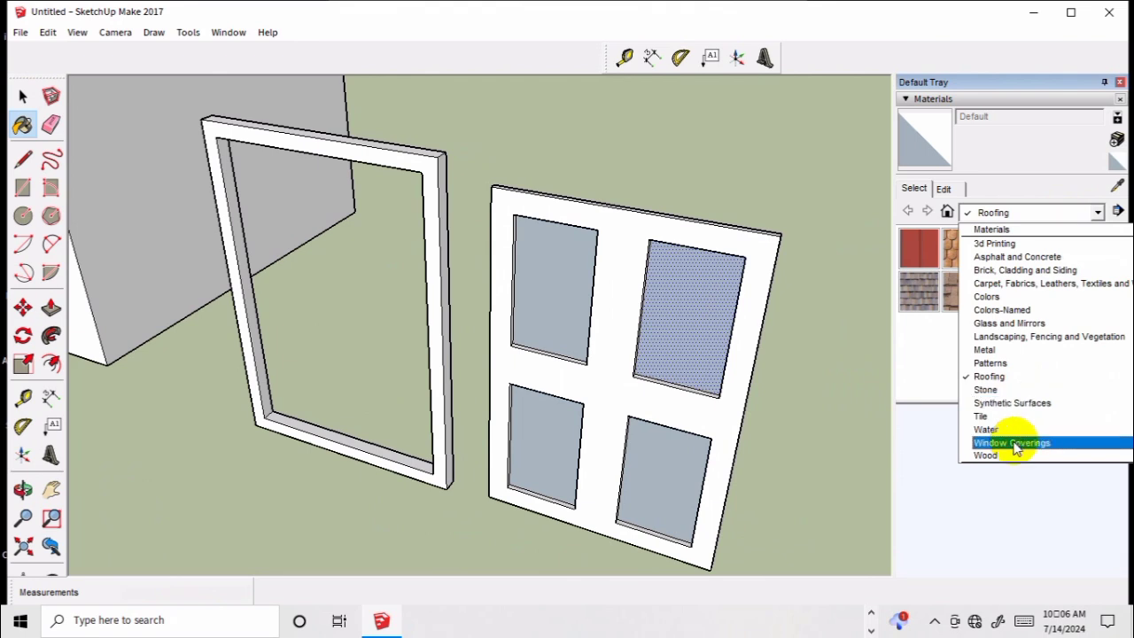
{"action": "left_click", "coordinate": [986, 297]}
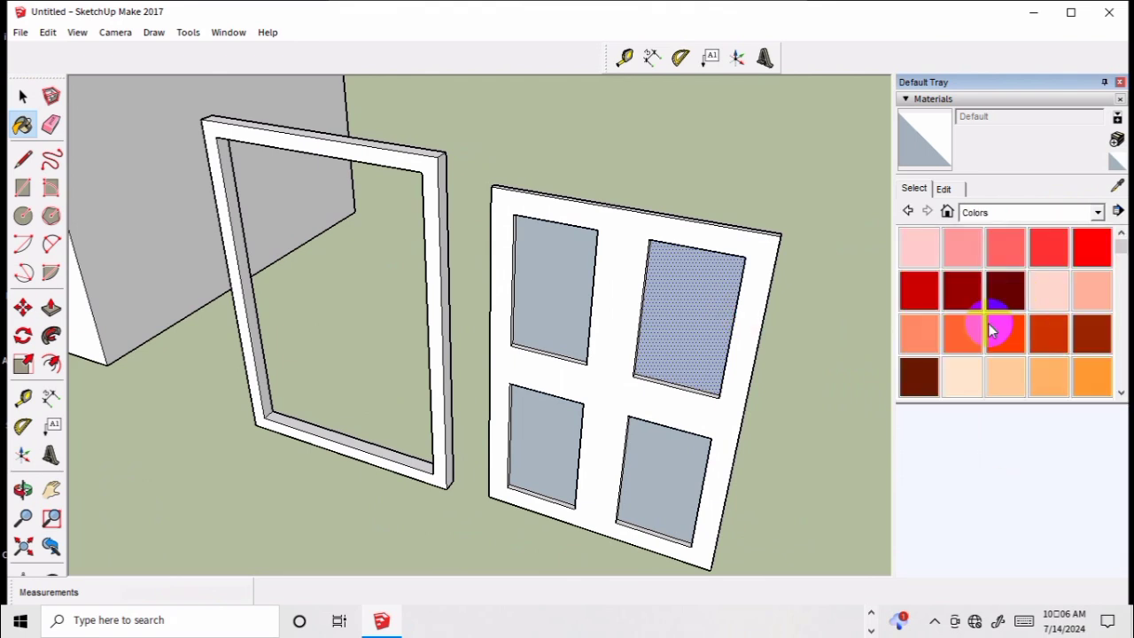
{"action": "scroll", "coordinate": [1001, 332], "scroll_direction": "down", "scroll_amount": 3}
{"action": "scroll", "coordinate": [1003, 335], "scroll_direction": "down", "scroll_amount": 3}
{"action": "scroll", "coordinate": [1003, 333], "scroll_direction": "up", "scroll_amount": 2}
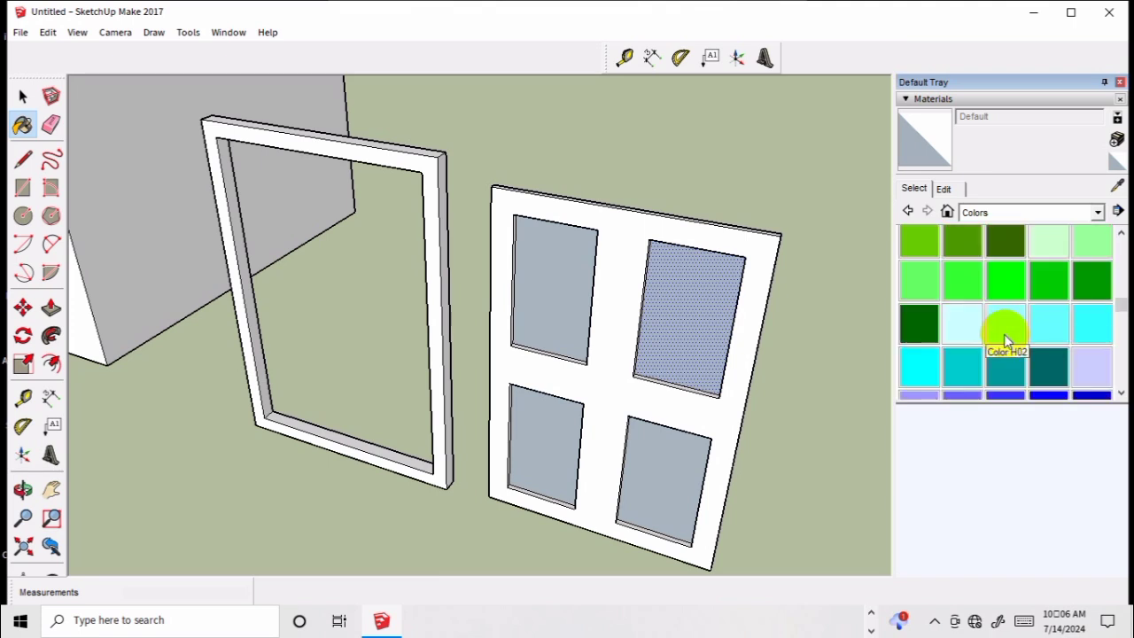
{"action": "scroll", "coordinate": [1004, 323], "scroll_direction": "up", "scroll_amount": 2}
{"action": "scroll", "coordinate": [1004, 321], "scroll_direction": "up", "scroll_amount": 2}
{"action": "left_click", "coordinate": [1098, 213]}
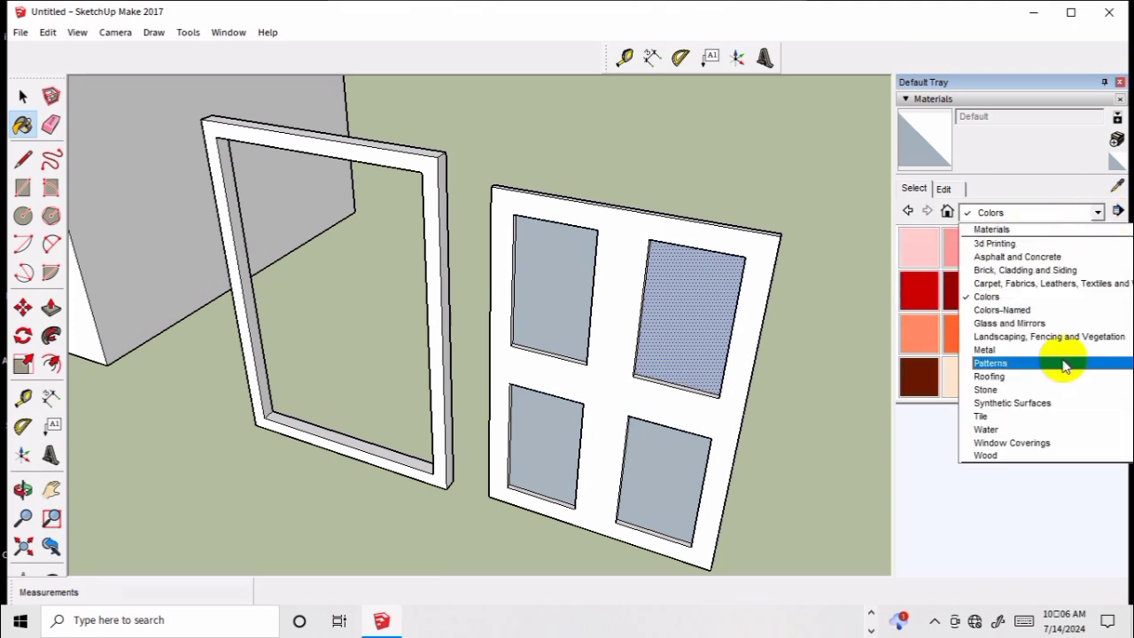
{"action": "left_click", "coordinate": [1019, 455]}
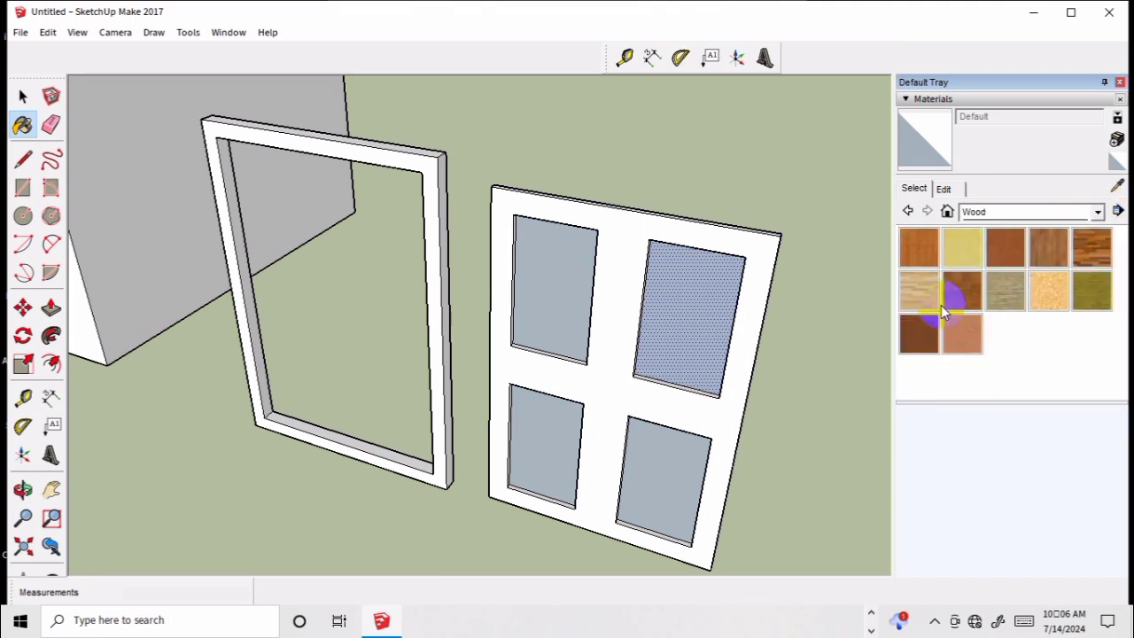
- Paint all four recessed door panels with Wood Bamboo
{"action": "left_click", "coordinate": [922, 292]}
{"action": "left_click", "coordinate": [919, 248]}
{"action": "left_click", "coordinate": [713, 314]}
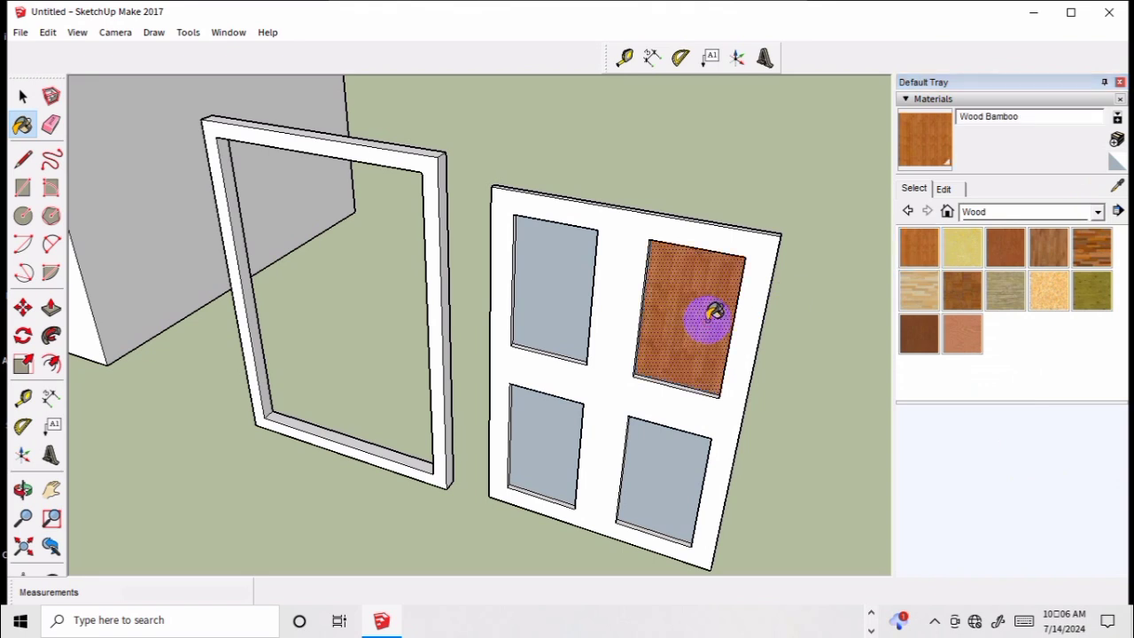
{"action": "left_click", "coordinate": [542, 291]}
{"action": "left_click", "coordinate": [552, 445]}
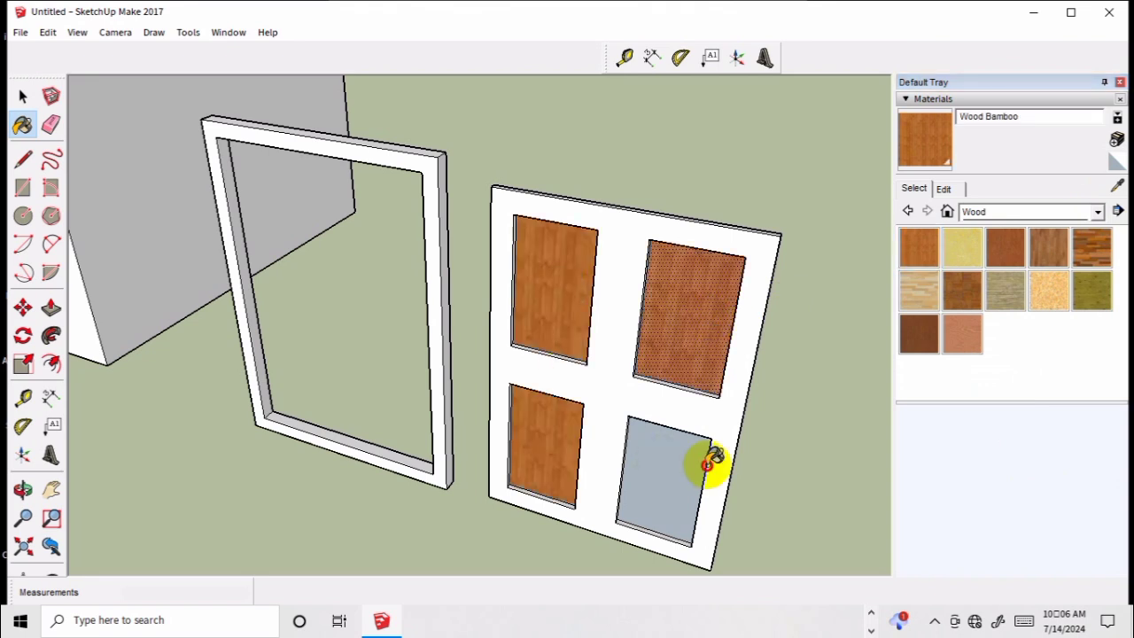
{"action": "left_click", "coordinate": [690, 460]}
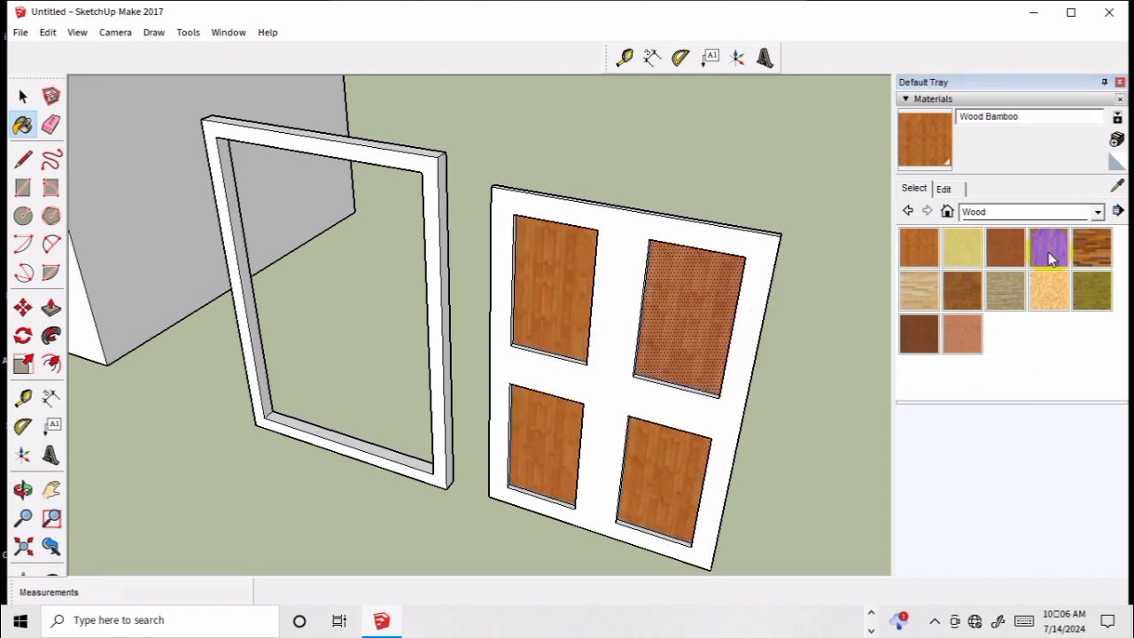
- Paint the door's surround with Wood Floor Dark
{"action": "left_click", "coordinate": [1091, 248]}
{"action": "left_click", "coordinate": [758, 281]}
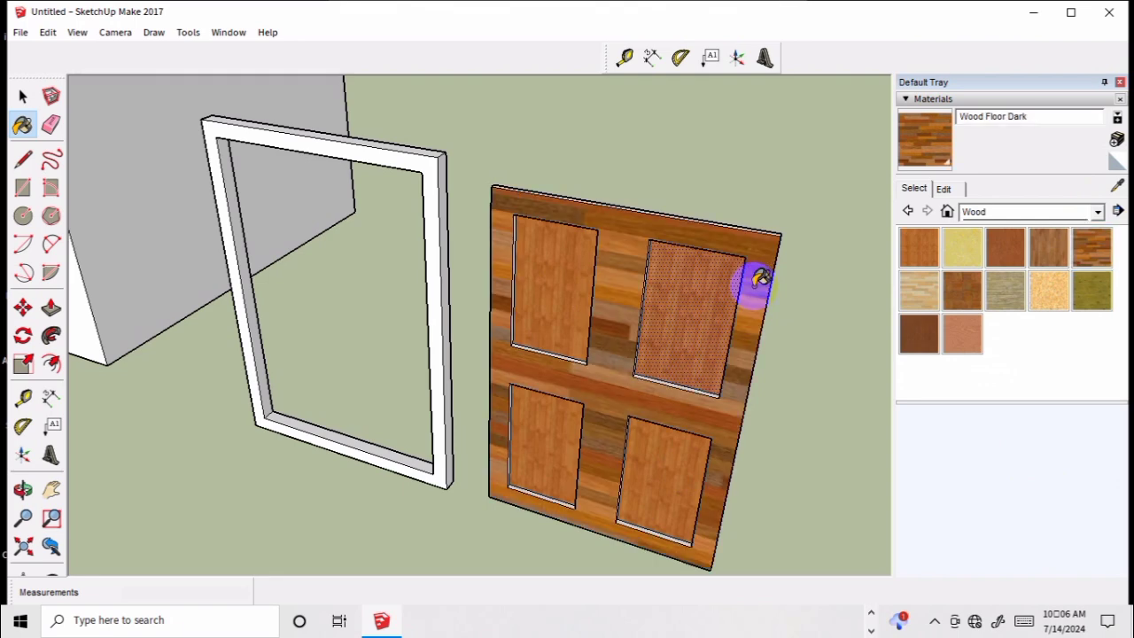
{"action": "left_click", "coordinate": [21, 97]}
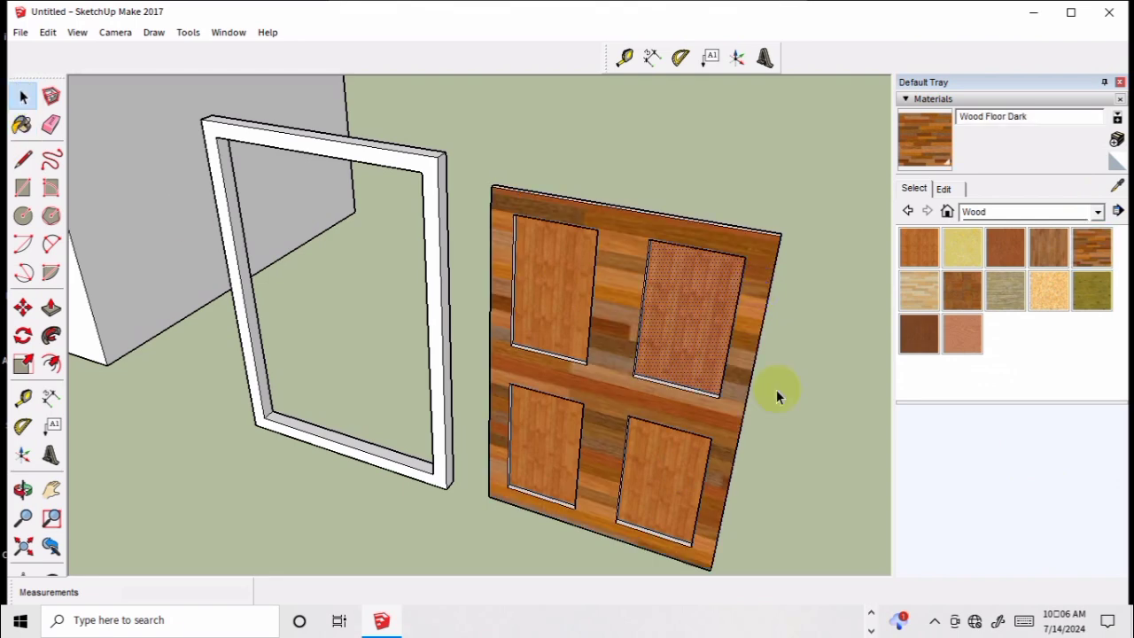
- Paint the four white stile strips beside the door panels with Wood Cherry Original
{"action": "mouse_move", "coordinate": [776, 389]}
{"action": "middle_mouse_down"}
{"action": "mouse_move", "coordinate": [792, 426]}
{"action": "mouse_move", "coordinate": [798, 416]}
{"action": "middle_mouse_up"}
{"action": "mouse_move", "coordinate": [793, 368]}
{"action": "middle_mouse_down"}
{"action": "mouse_move", "coordinate": [779, 470]}
{"action": "mouse_move", "coordinate": [721, 232]}
{"action": "mouse_move", "coordinate": [759, 337]}
{"action": "mouse_move", "coordinate": [721, 337]}
{"action": "middle_mouse_up"}
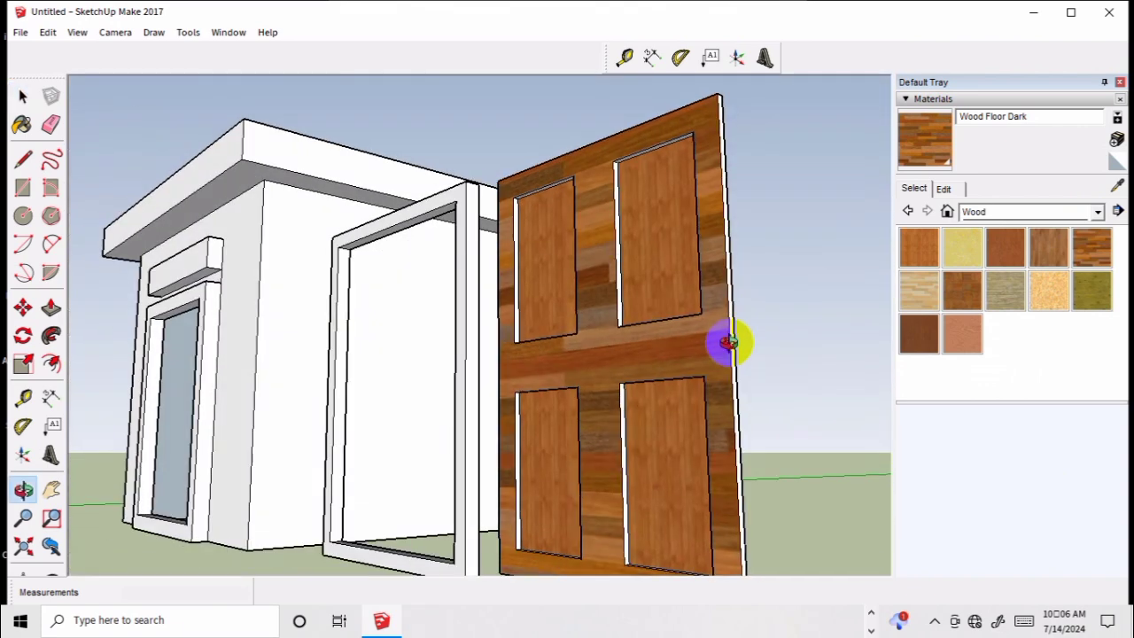
{"action": "left_click", "coordinate": [917, 249]}
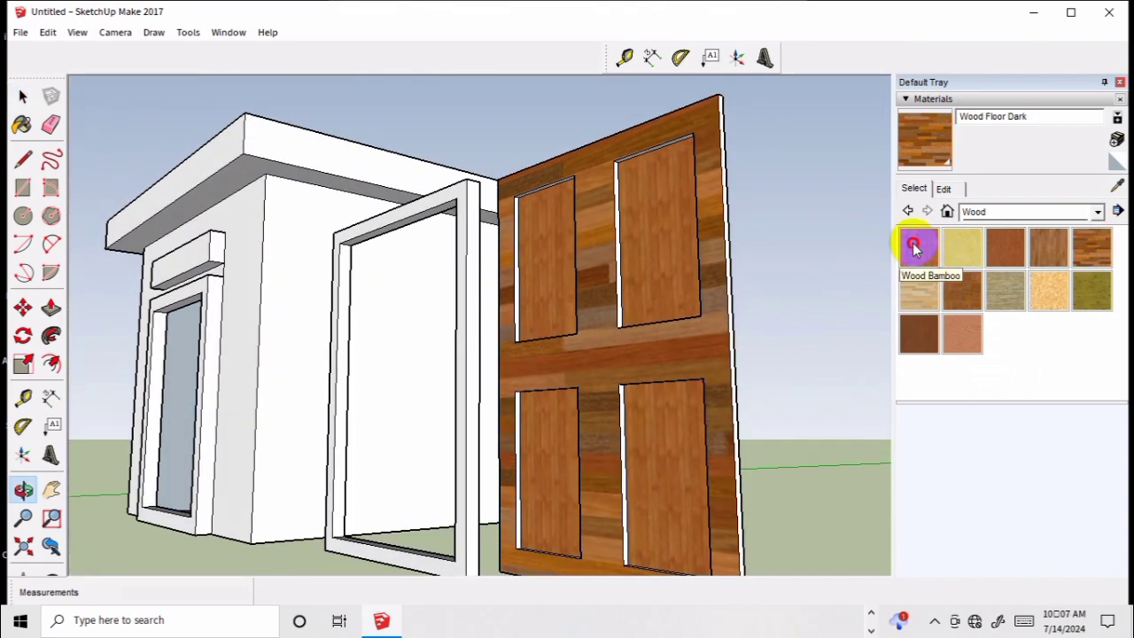
{"action": "left_click", "coordinate": [523, 252]}
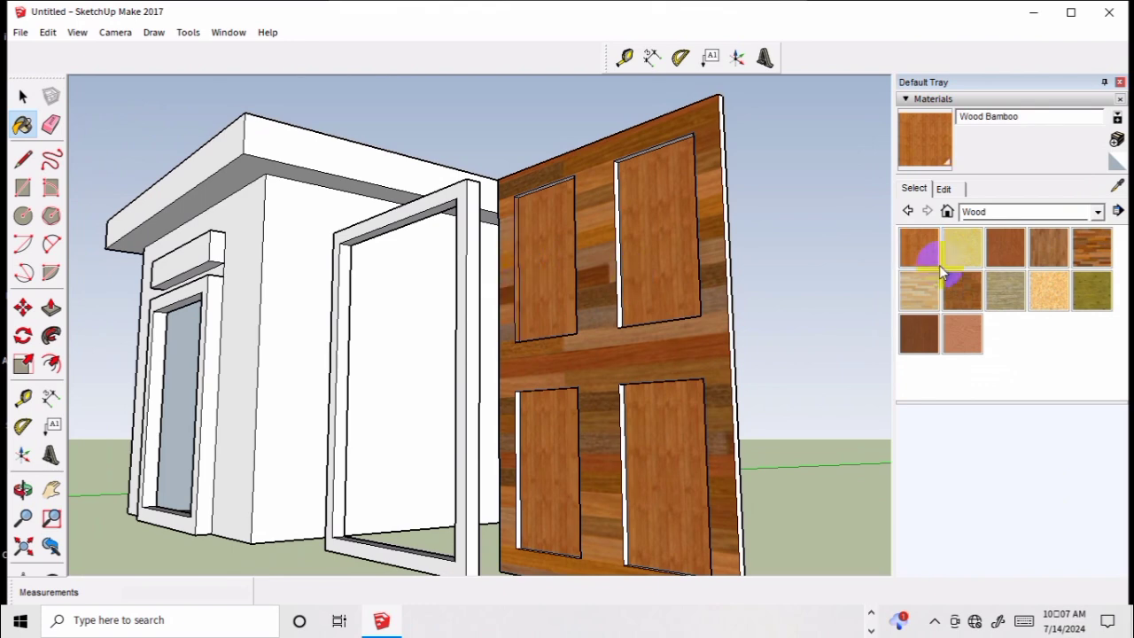
{"action": "left_click", "coordinate": [1021, 250]}
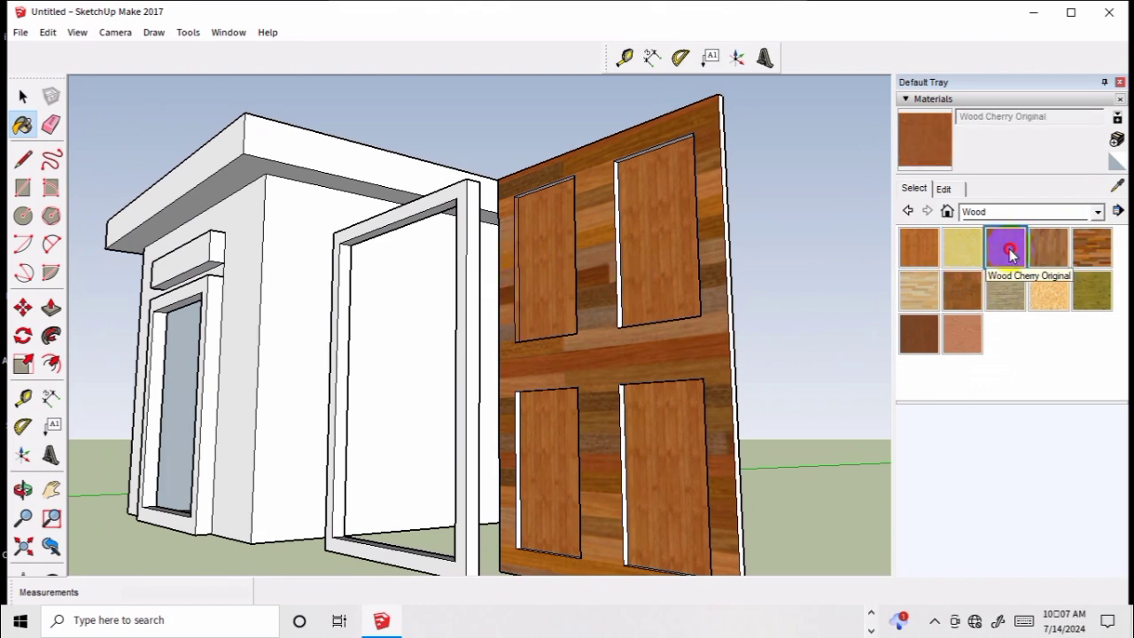
{"action": "left_click", "coordinate": [525, 274]}
{"action": "left_click", "coordinate": [623, 258]}
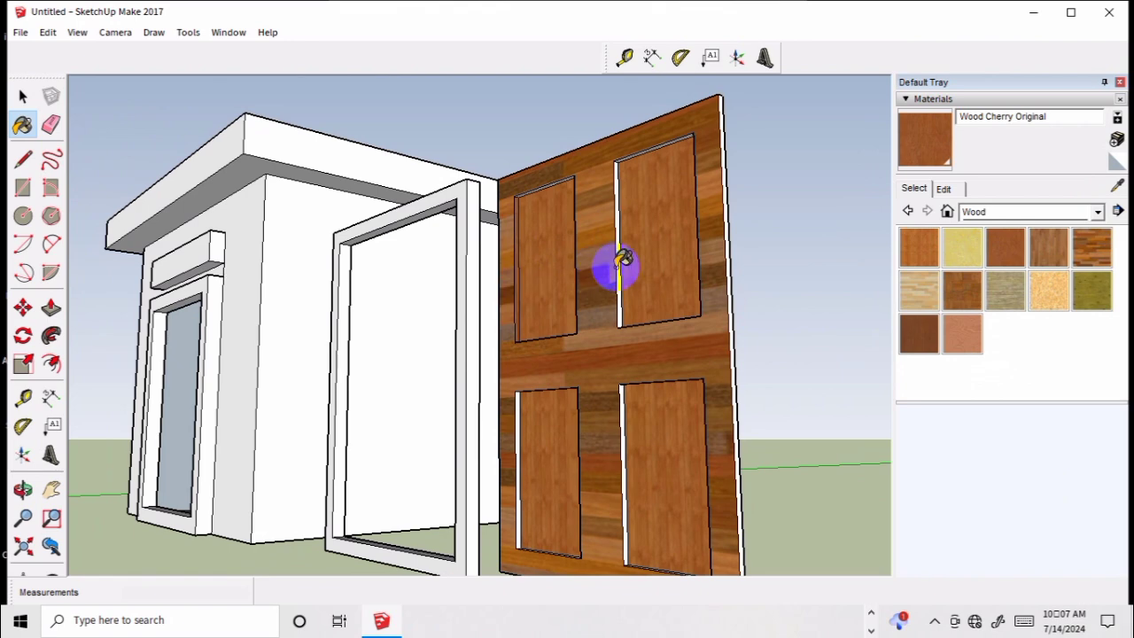
{"action": "left_click", "coordinate": [625, 406]}
{"action": "left_click", "coordinate": [524, 414]}
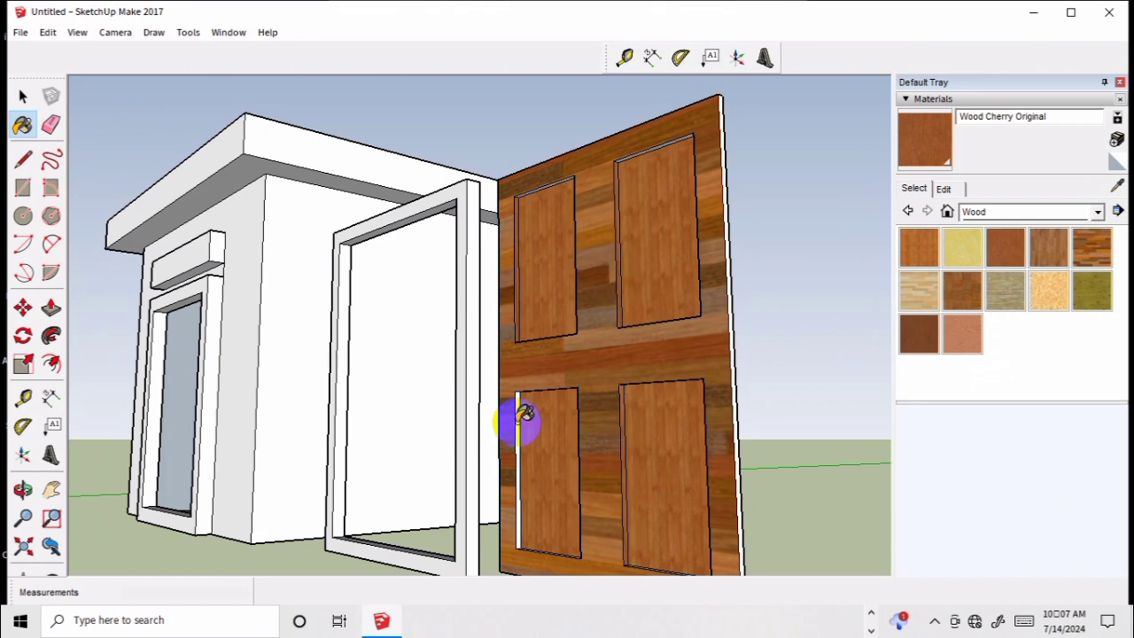
- Paint the inner strips of the upper-right, lower-right and lower-left panels and the door's thin left edge cherry wood
{"action": "key", "text": "o"}
{"action": "mouse_move", "coordinate": [519, 413]}
{"action": "left_mouse_down"}
{"action": "mouse_move", "coordinate": [646, 384]}
{"action": "mouse_move", "coordinate": [607, 400]}
{"action": "mouse_move", "coordinate": [564, 447]}
{"action": "left_mouse_up"}
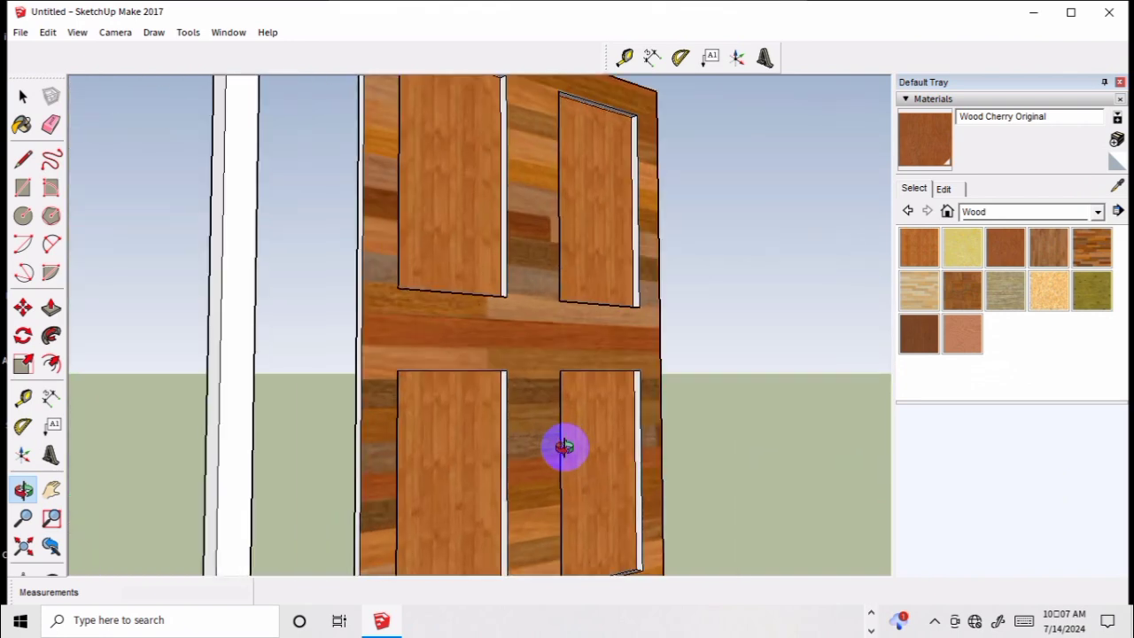
{"action": "key", "text": "b"}
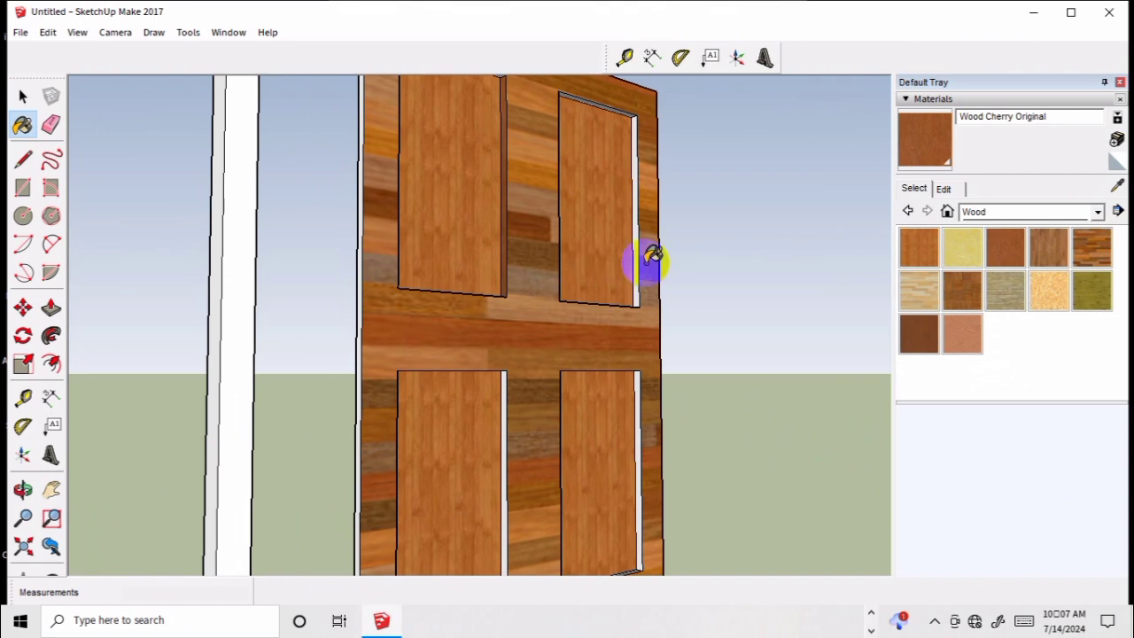
{"action": "left_click", "coordinate": [638, 259]}
{"action": "left_click", "coordinate": [638, 401]}
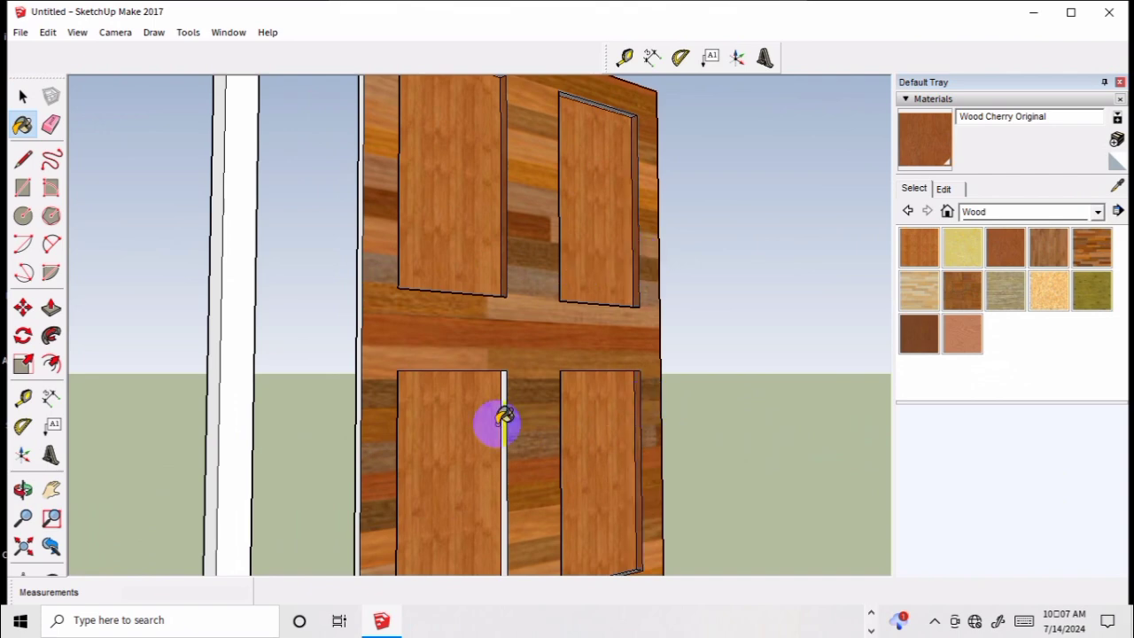
{"action": "left_click", "coordinate": [503, 418]}
{"action": "scroll", "coordinate": [523, 412], "scroll_direction": "down", "scroll_amount": 3}
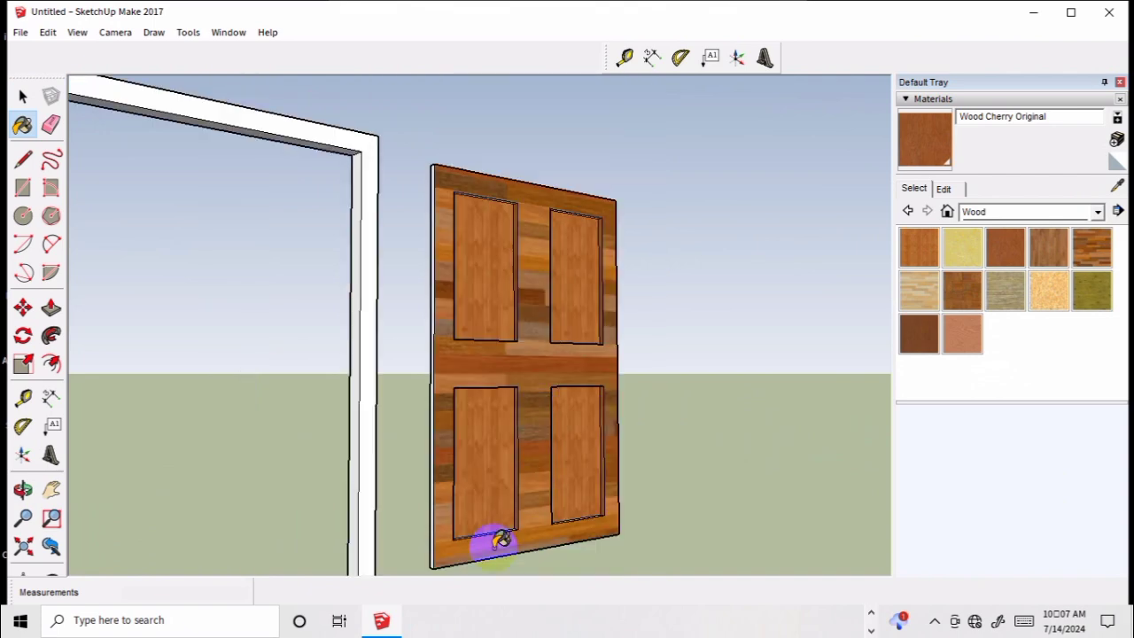
{"action": "scroll", "coordinate": [500, 540], "scroll_direction": "up", "scroll_amount": 2}
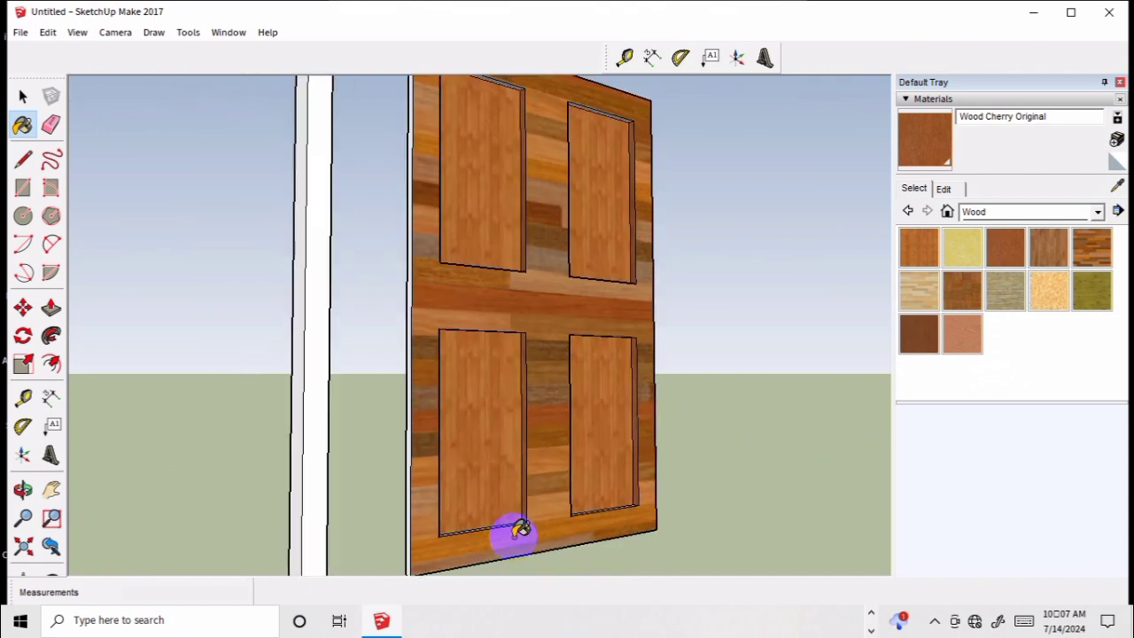
{"action": "left_click", "coordinate": [412, 438]}
- Paint the bevels under the upper-left and lower-left panels cherry wood
{"action": "mouse_move", "coordinate": [742, 379]}
{"action": "middle_mouse_down"}
{"action": "mouse_move", "coordinate": [590, 458]}
{"action": "mouse_move", "coordinate": [724, 481]}
{"action": "mouse_move", "coordinate": [594, 529]}
{"action": "mouse_move", "coordinate": [590, 468]}
{"action": "mouse_move", "coordinate": [590, 488]}
{"action": "mouse_move", "coordinate": [609, 412]}
{"action": "middle_mouse_up"}
{"action": "scroll", "coordinate": [609, 412], "scroll_direction": "up", "scroll_amount": 3}
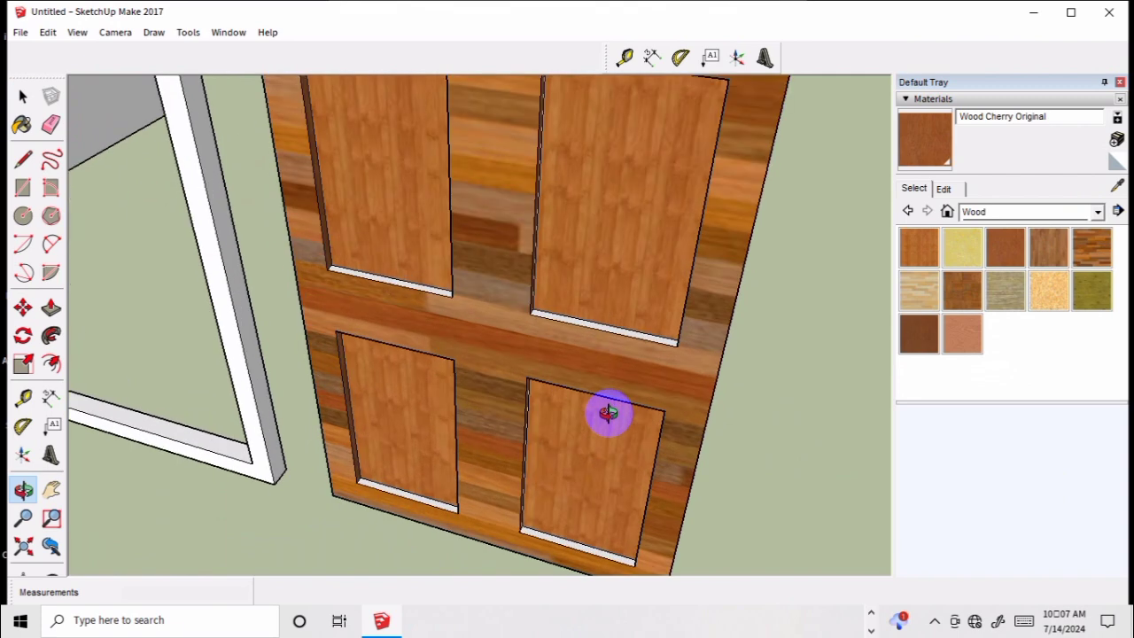
{"action": "left_click", "coordinate": [424, 285]}
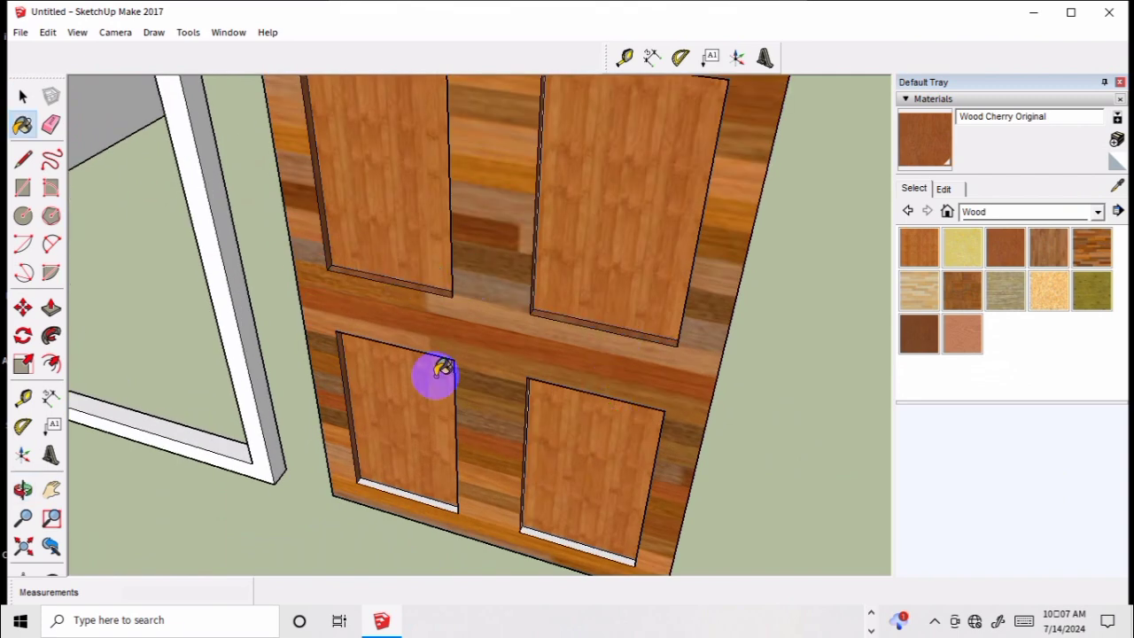
{"action": "left_click", "coordinate": [440, 496]}
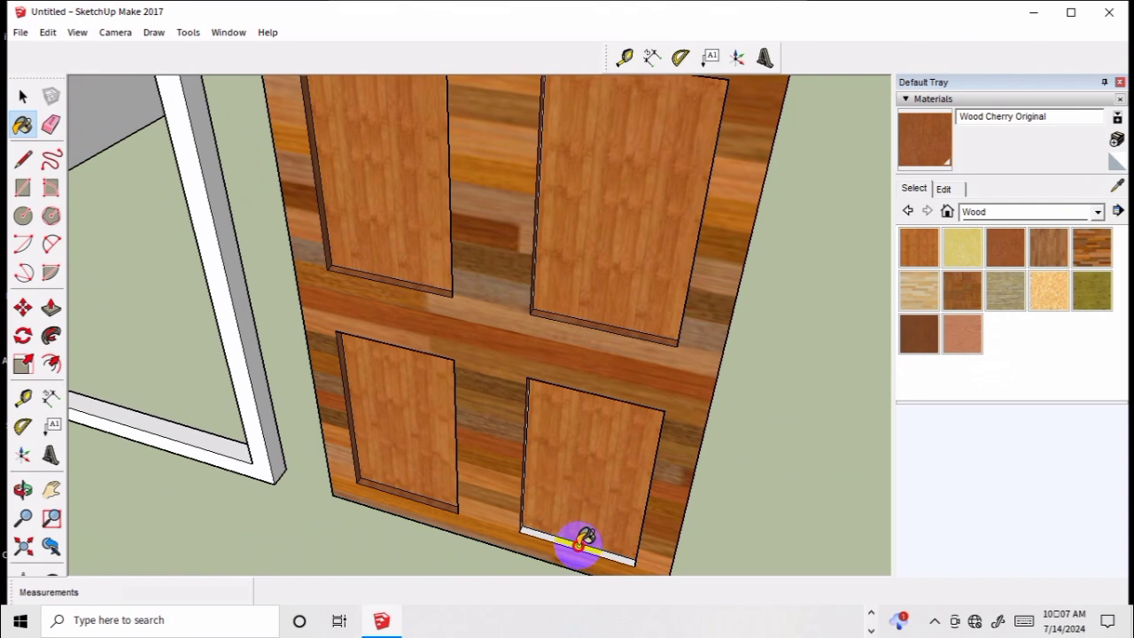
{"action": "scroll", "coordinate": [676, 481], "scroll_direction": "down", "scroll_amount": 3}
{"action": "scroll", "coordinate": [675, 481], "scroll_direction": "down", "scroll_amount": 2}
- Paint the door's top edge cherry wood and check the door and frame from the front
{"action": "mouse_move", "coordinate": [792, 443]}
{"action": "middle_mouse_down"}
{"action": "mouse_move", "coordinate": [558, 399]}
{"action": "mouse_move", "coordinate": [593, 398]}
{"action": "mouse_move", "coordinate": [565, 433]}
{"action": "middle_mouse_up"}
{"action": "left_click", "coordinate": [566, 341]}
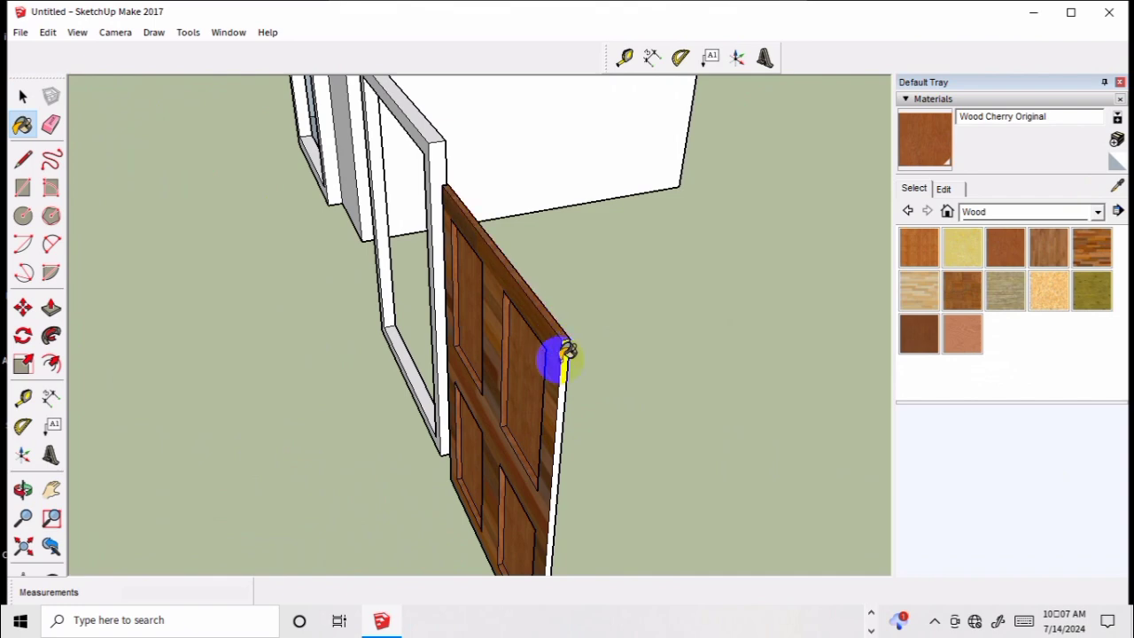
{"action": "scroll", "coordinate": [572, 354], "scroll_direction": "down", "scroll_amount": 2}
{"action": "scroll", "coordinate": [573, 363], "scroll_direction": "down", "scroll_amount": 2}
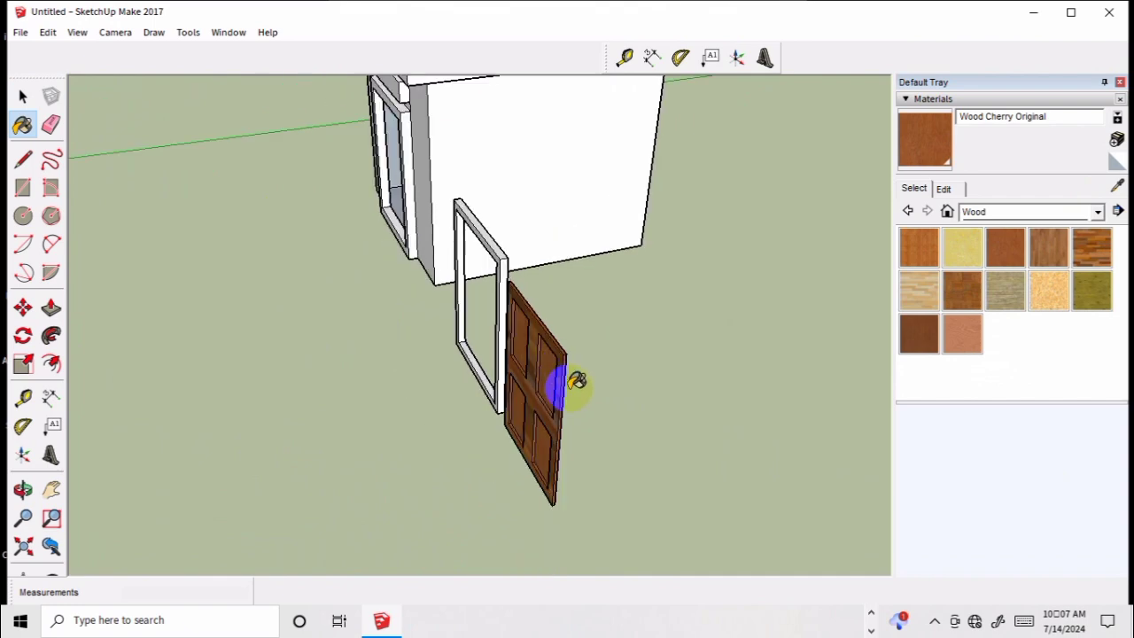
{"action": "mouse_move", "coordinate": [577, 381]}
{"action": "middle_mouse_down"}
{"action": "mouse_move", "coordinate": [628, 402]}
{"action": "mouse_move", "coordinate": [413, 435]}
{"action": "mouse_move", "coordinate": [529, 393]}
{"action": "mouse_move", "coordinate": [563, 363]}
{"action": "middle_mouse_up"}
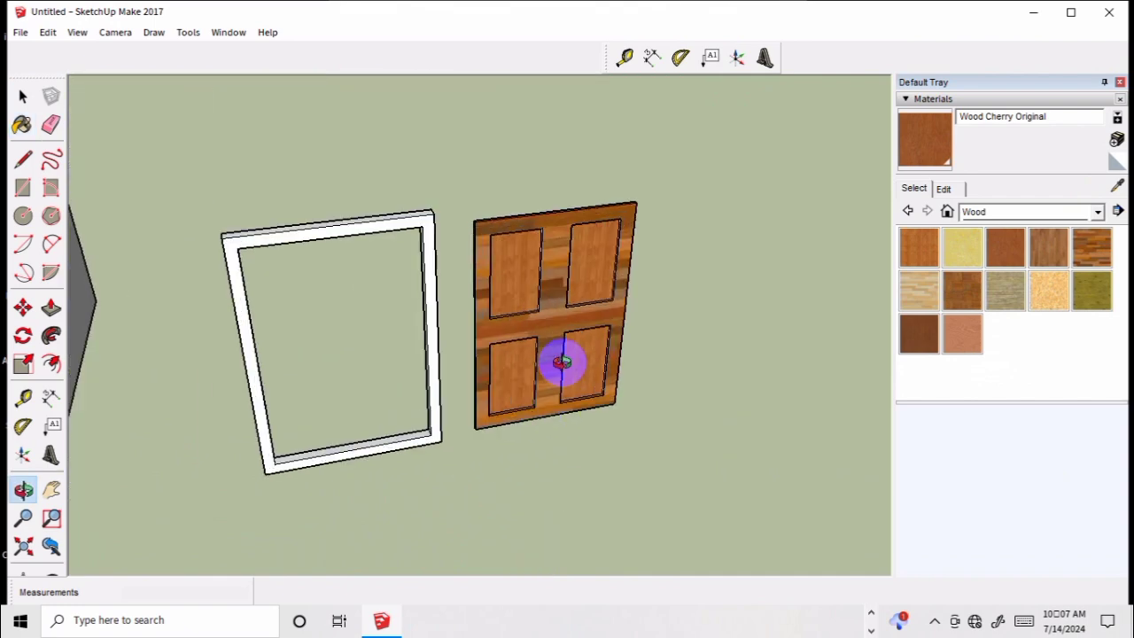
{"action": "scroll", "coordinate": [562, 363], "scroll_direction": "up", "scroll_amount": 2}
{"action": "scroll", "coordinate": [561, 349], "scroll_direction": "up", "scroll_amount": 2}
{"action": "mouse_move", "coordinate": [539, 254]}
{"action": "middle_mouse_down"}
{"action": "mouse_move", "coordinate": [632, 260]}
{"action": "mouse_move", "coordinate": [405, 263]}
{"action": "mouse_move", "coordinate": [572, 278]}
{"action": "mouse_move", "coordinate": [558, 306]}
{"action": "mouse_move", "coordinate": [519, 331]}
{"action": "mouse_move", "coordinate": [646, 332]}
{"action": "middle_mouse_up"}
{"action": "scroll", "coordinate": [646, 331], "scroll_direction": "up", "scroll_amount": 2}
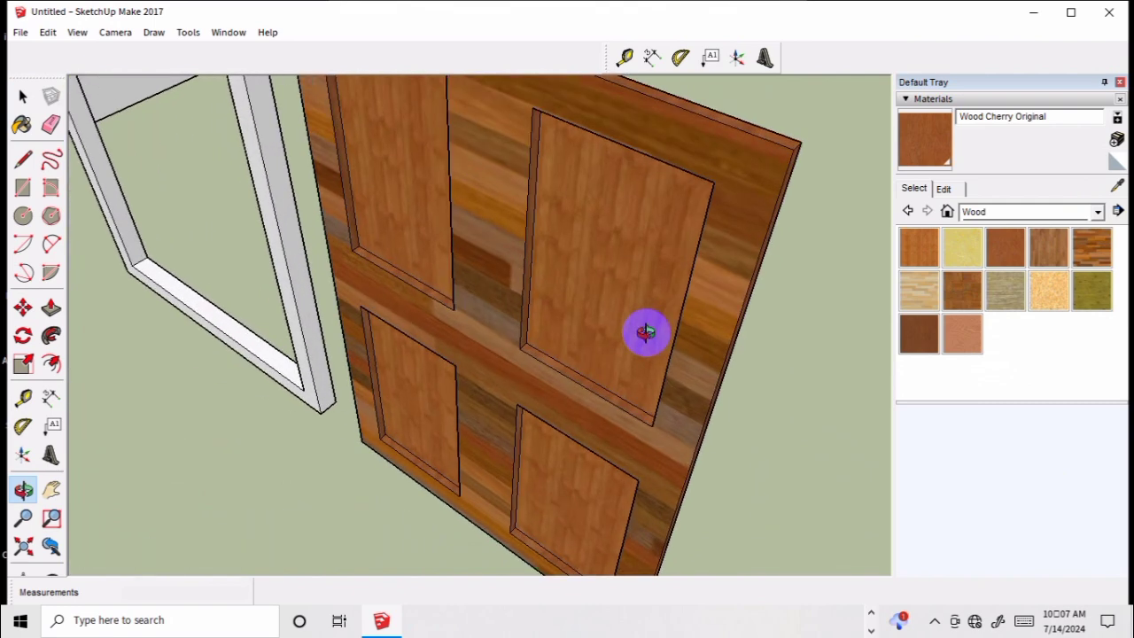
- Push/pull the upper-right, lower-left and upper-left door panels to a new depth
{"action": "key", "text": "p"}
{"action": "left_click_drag", "start_coordinate": [636, 315], "coordinate": [631, 317]}
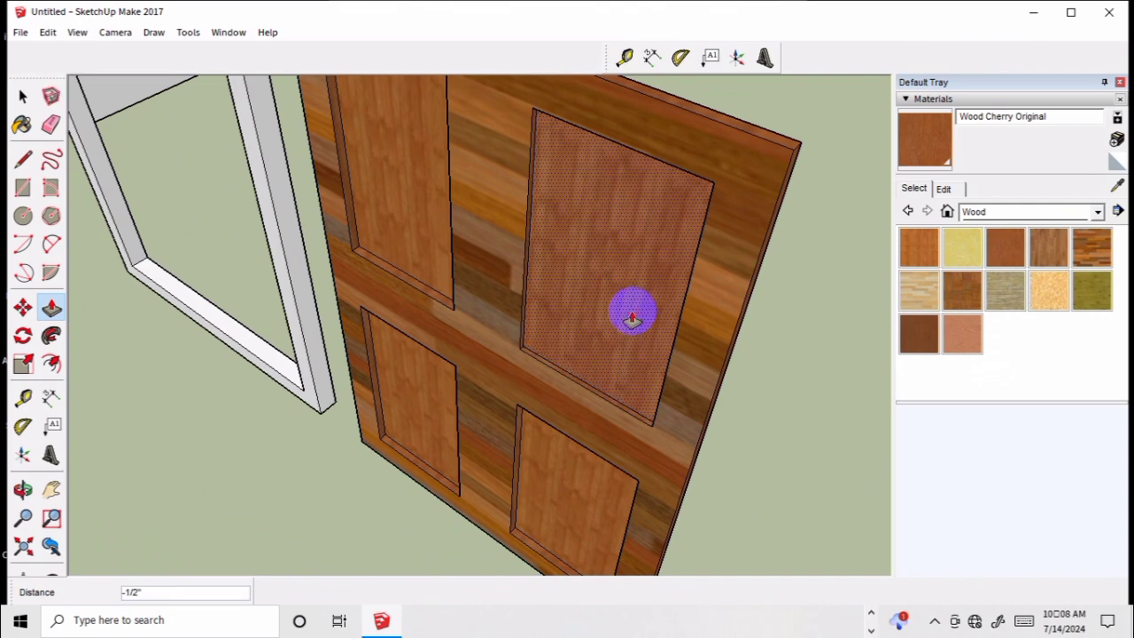
{"action": "type", "text": "1"}
{"action": "left_click", "coordinate": [631, 317]}
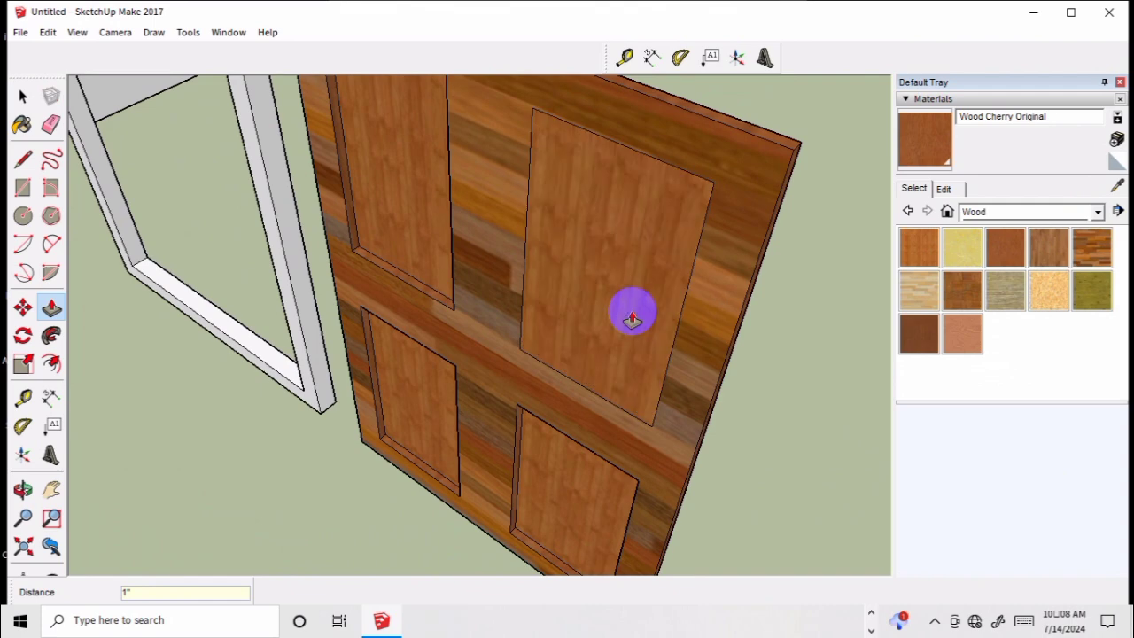
{"action": "left_click", "coordinate": [557, 524]}
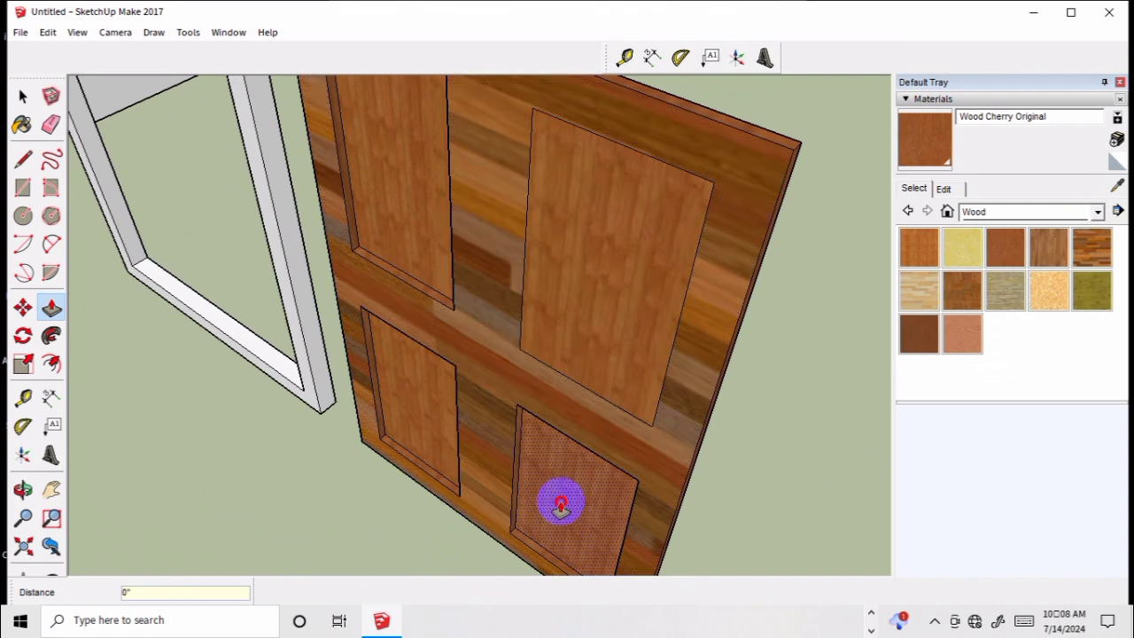
{"action": "left_click", "coordinate": [420, 423]}
{"action": "left_click", "coordinate": [418, 416]}
{"action": "double_click", "coordinate": [430, 253]}
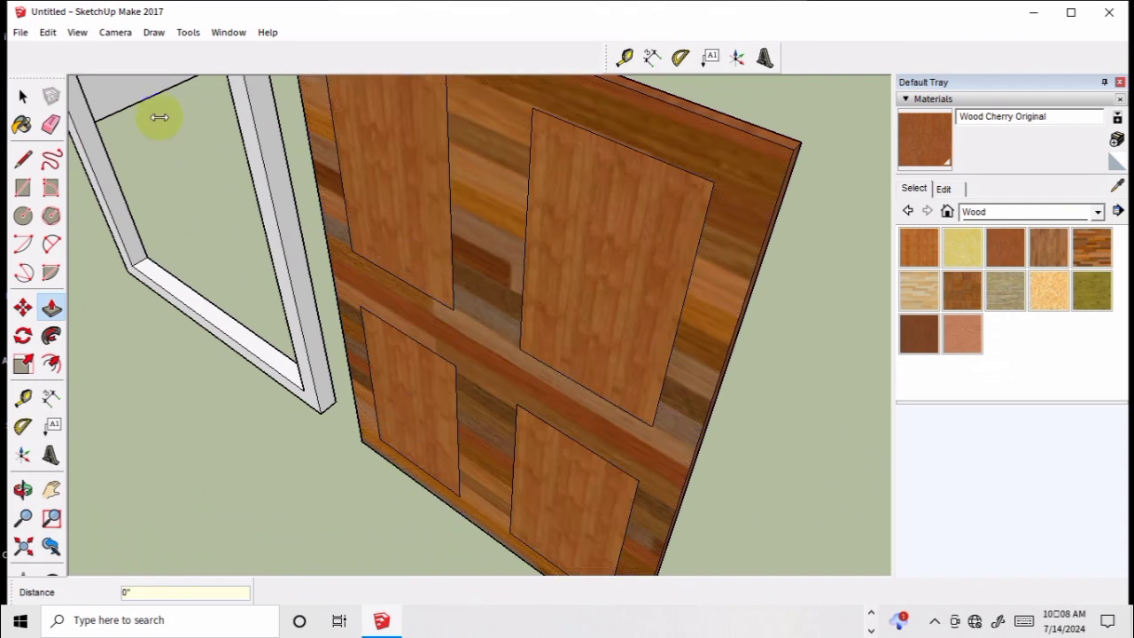
{"action": "left_click", "coordinate": [24, 96]}
- Start a new push/pull on the upper-right door panel with a distance of 6
{"action": "scroll", "coordinate": [546, 271], "scroll_direction": "down", "scroll_amount": 3}
{"action": "scroll", "coordinate": [659, 313], "scroll_direction": "down", "scroll_amount": 3}
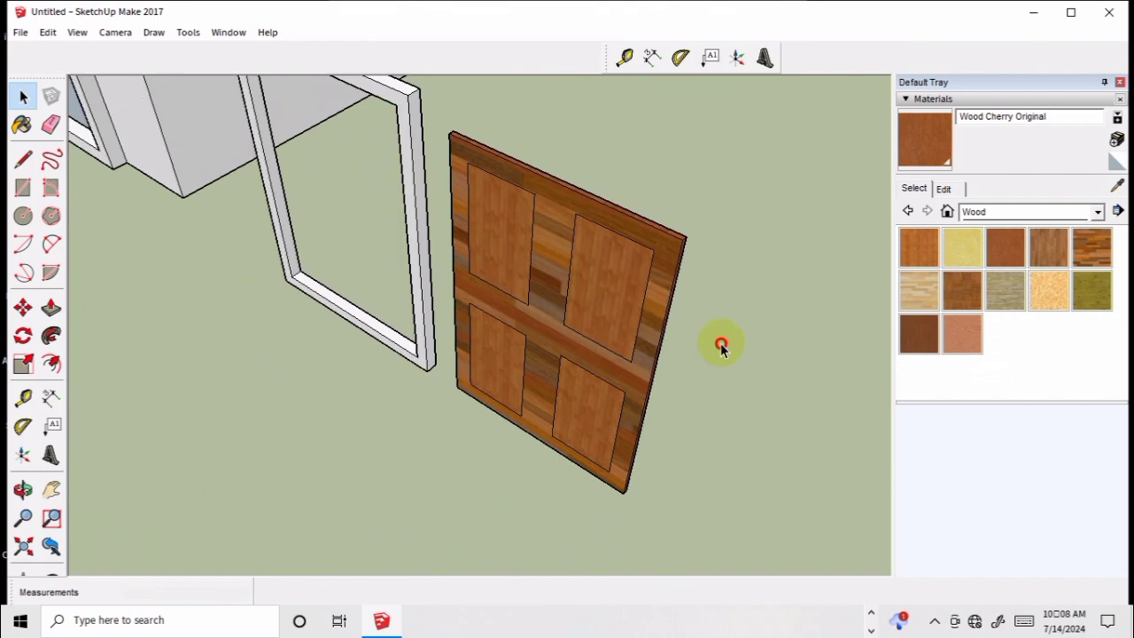
{"action": "mouse_move", "coordinate": [720, 342]}
{"action": "middle_mouse_down"}
{"action": "mouse_move", "coordinate": [673, 321]}
{"action": "mouse_move", "coordinate": [777, 382]}
{"action": "mouse_move", "coordinate": [771, 445]}
{"action": "middle_mouse_up"}
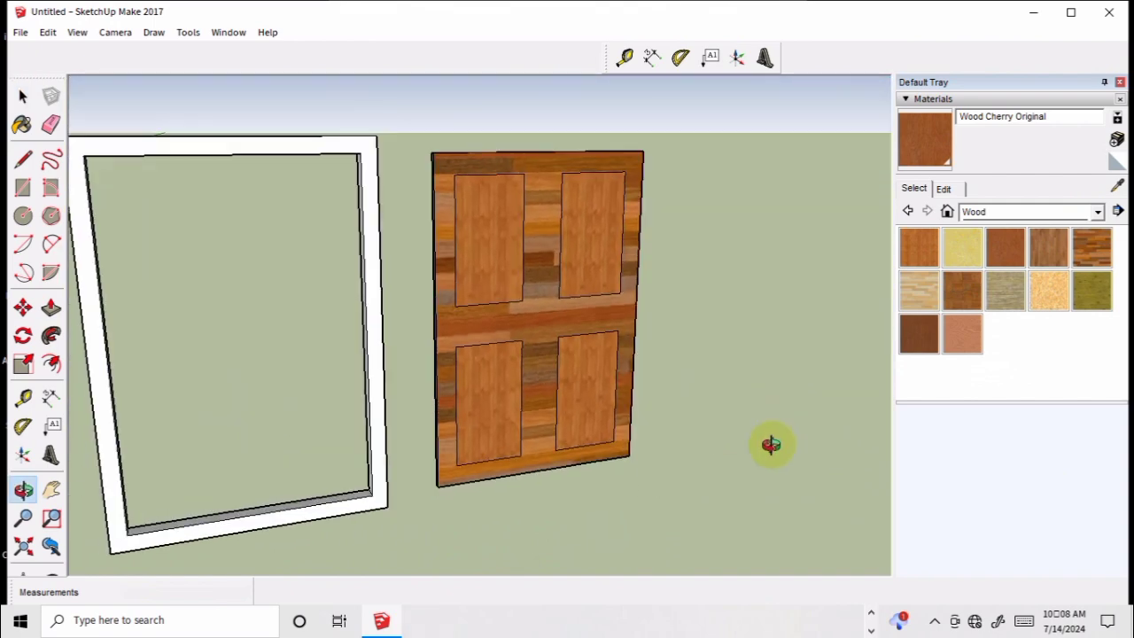
{"action": "mouse_move", "coordinate": [726, 359]}
{"action": "left_mouse_down"}
{"action": "mouse_move", "coordinate": [608, 374]}
{"action": "mouse_move", "coordinate": [628, 410]}
{"action": "mouse_move", "coordinate": [538, 345]}
{"action": "left_mouse_up"}
{"action": "scroll", "coordinate": [538, 345], "scroll_direction": "up", "scroll_amount": 2}
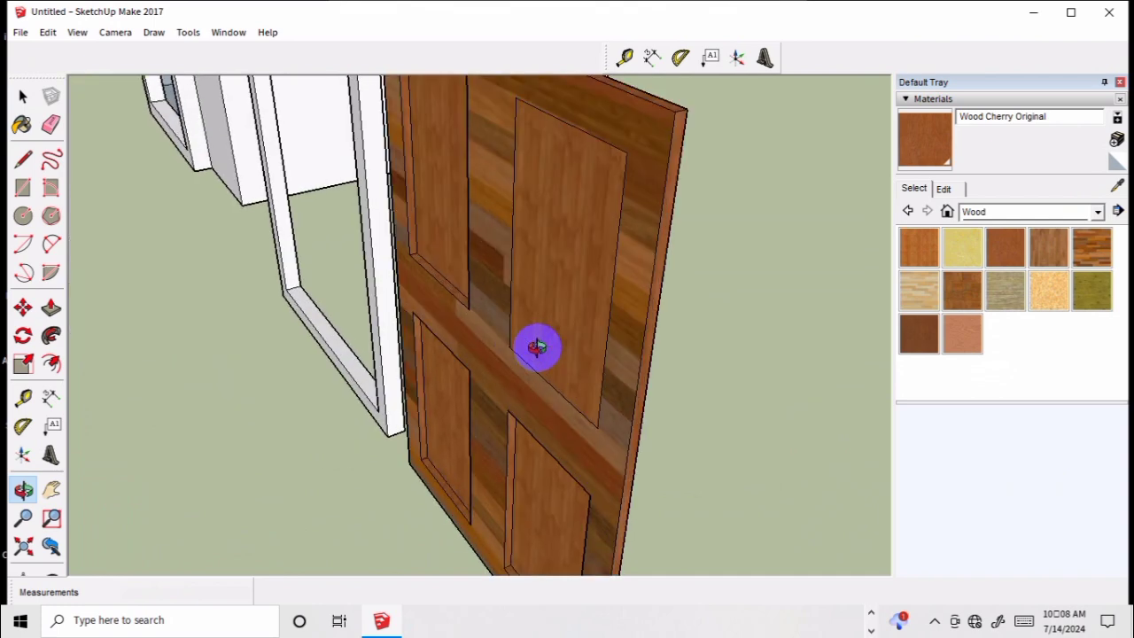
{"action": "key", "text": "p"}
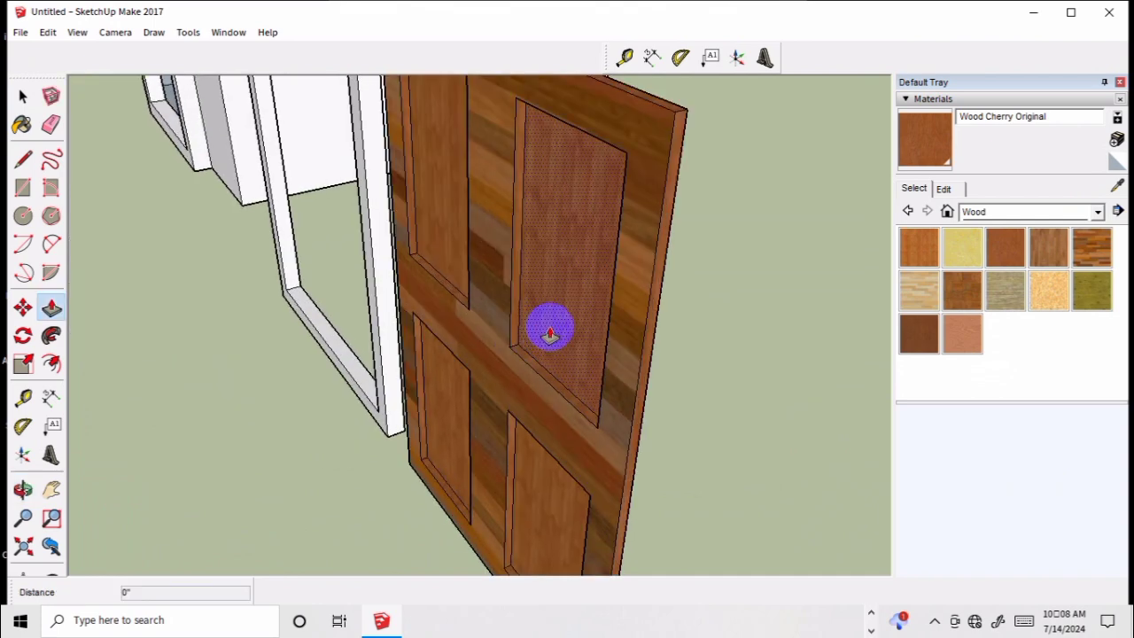
{"action": "left_click", "coordinate": [542, 332]}
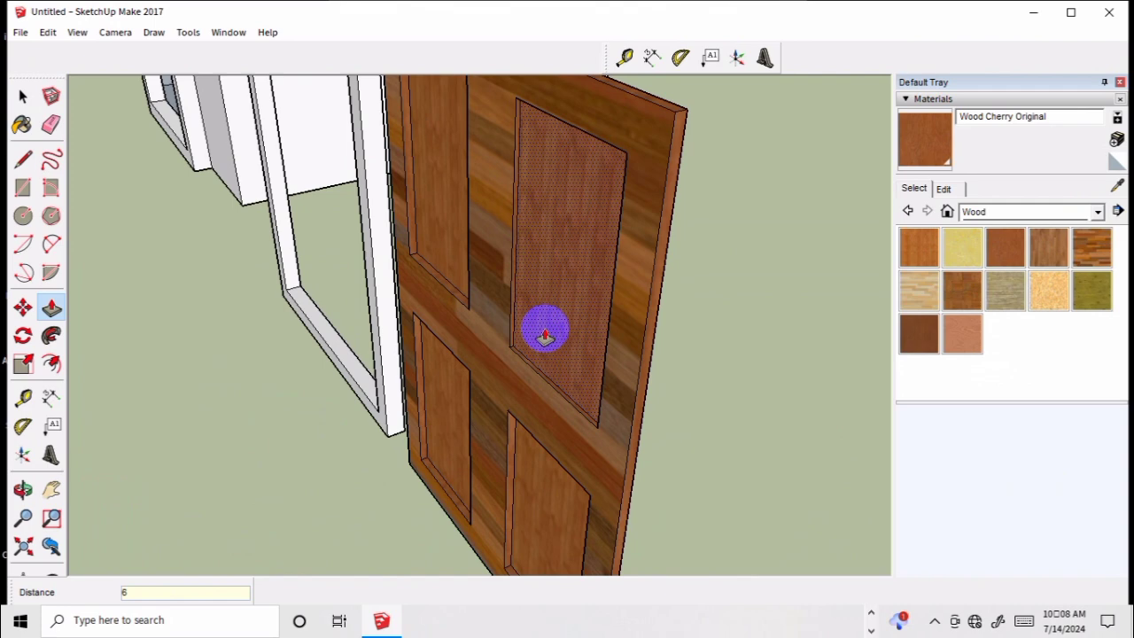
- Push the upper-right and lower-left door panels to the same depth, then orbit to a front view
{"action": "key", "text": "Return"}
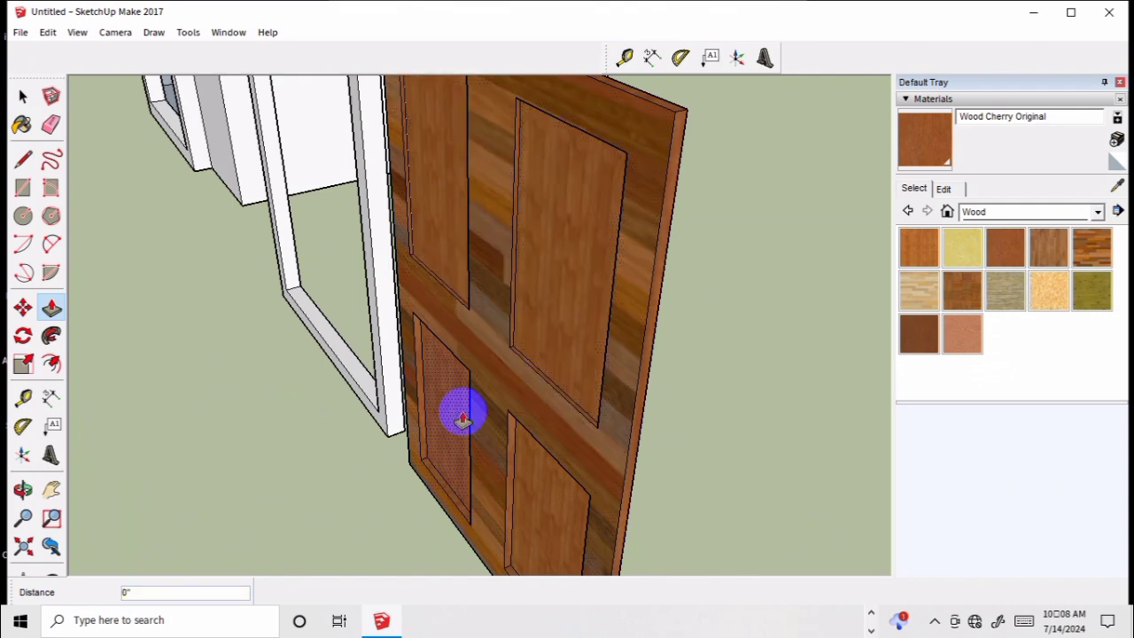
{"action": "double_click", "coordinate": [453, 406]}
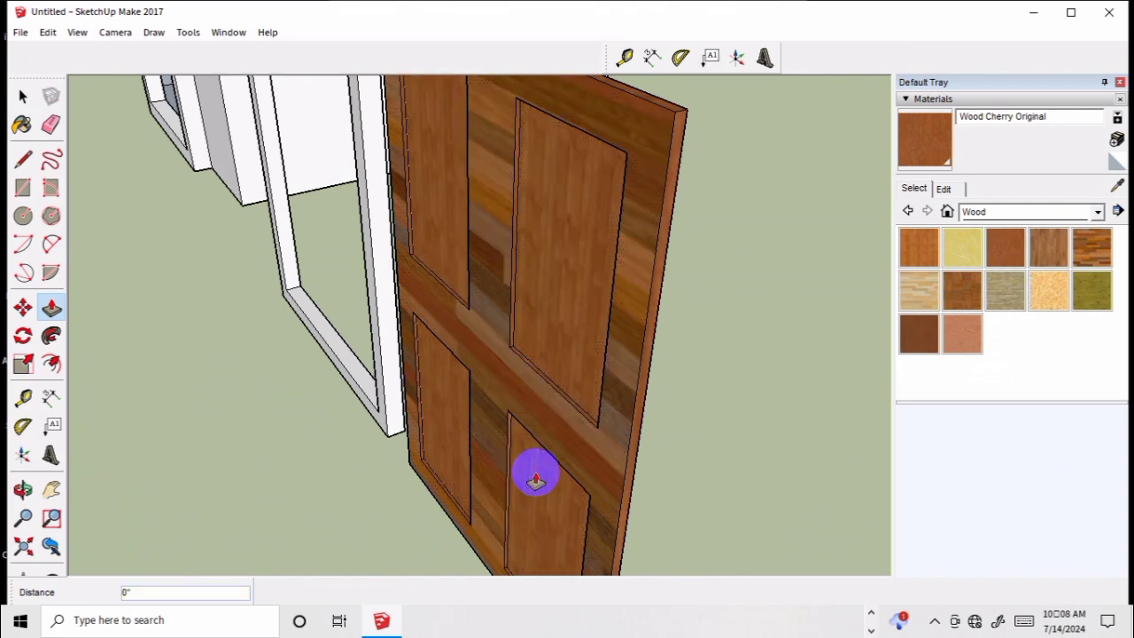
{"action": "scroll", "coordinate": [536, 478], "scroll_direction": "down", "scroll_amount": 3}
{"action": "scroll", "coordinate": [532, 468], "scroll_direction": "down", "scroll_amount": 2}
{"action": "mouse_move", "coordinate": [532, 467]}
{"action": "middle_mouse_down"}
{"action": "mouse_move", "coordinate": [671, 539]}
{"action": "mouse_move", "coordinate": [742, 488]}
{"action": "middle_mouse_up"}
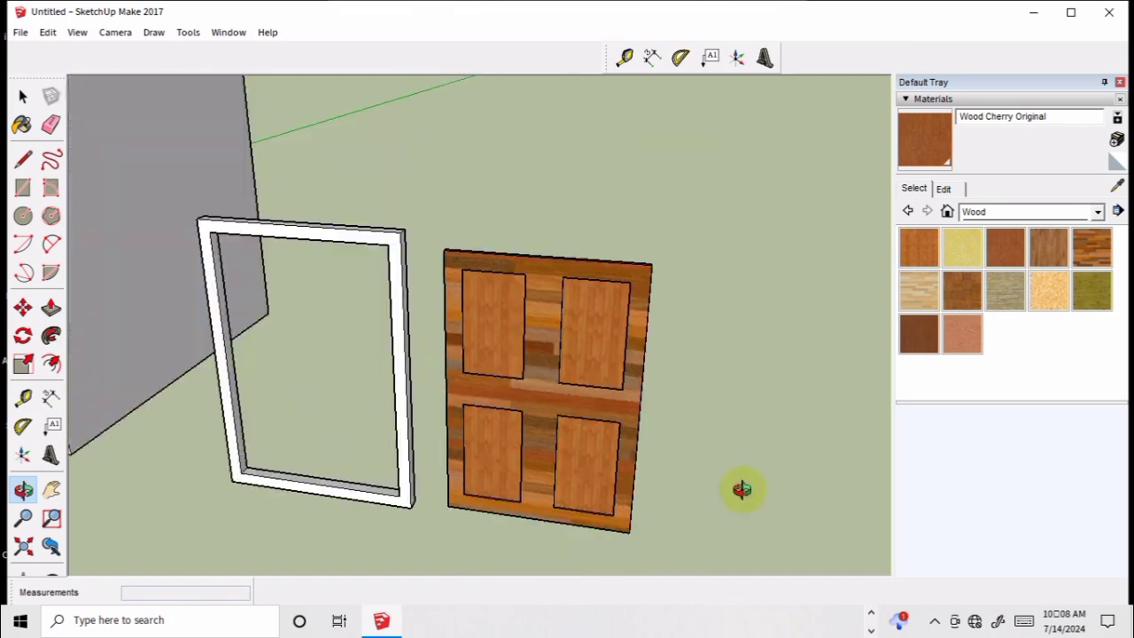
{"action": "mouse_move", "coordinate": [742, 489]}
{"action": "left_mouse_down"}
{"action": "mouse_move", "coordinate": [633, 392]}
{"action": "mouse_move", "coordinate": [614, 400]}
{"action": "mouse_move", "coordinate": [592, 379]}
{"action": "mouse_move", "coordinate": [582, 340]}
{"action": "mouse_move", "coordinate": [574, 388]}
{"action": "left_mouse_up"}
- Select the whole cherry-wood door and make it a group
{"action": "key", "text": "space"}
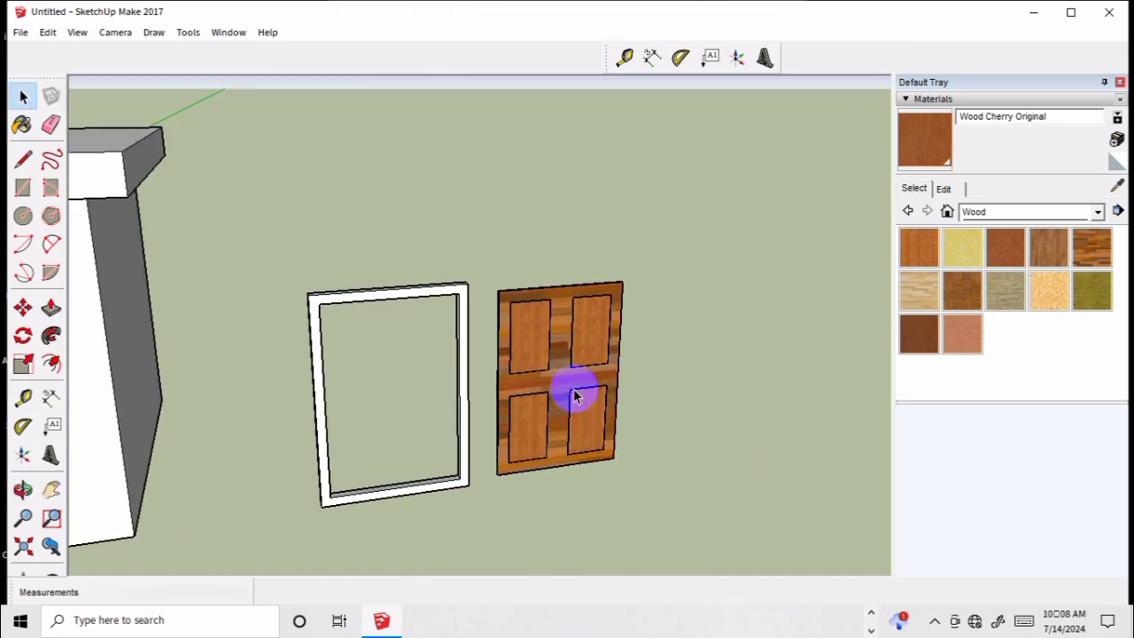
{"action": "triple_click", "coordinate": [572, 397]}
{"action": "right_click", "coordinate": [572, 398]}
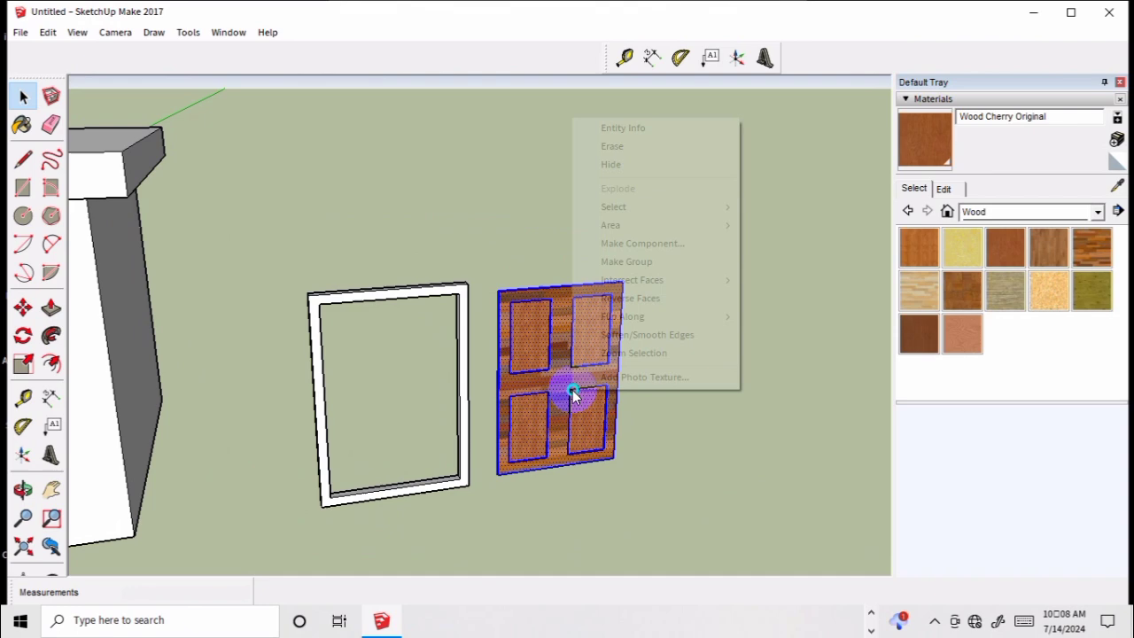
{"action": "left_click", "coordinate": [649, 263]}
{"action": "left_click", "coordinate": [706, 312]}
- Move the grouped door left toward the white door frame
{"action": "scroll", "coordinate": [496, 478], "scroll_direction": "up", "scroll_amount": 2}
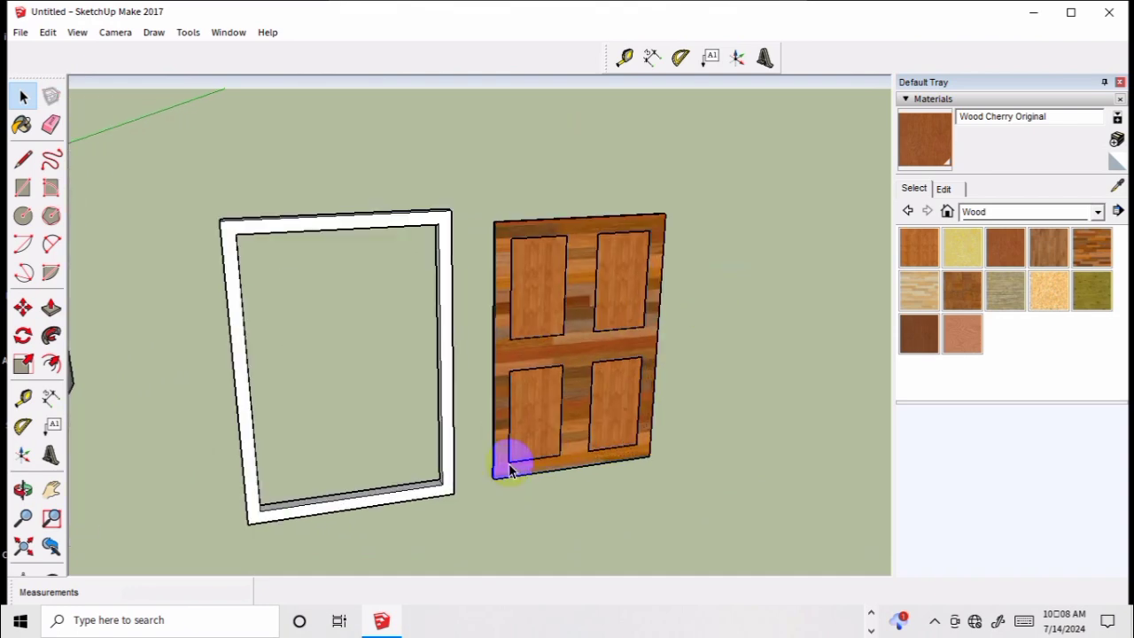
{"action": "scroll", "coordinate": [509, 491], "scroll_direction": "up", "scroll_amount": 1}
{"action": "scroll", "coordinate": [501, 491], "scroll_direction": "up", "scroll_amount": 1}
{"action": "scroll", "coordinate": [501, 491], "scroll_direction": "up", "scroll_amount": 1}
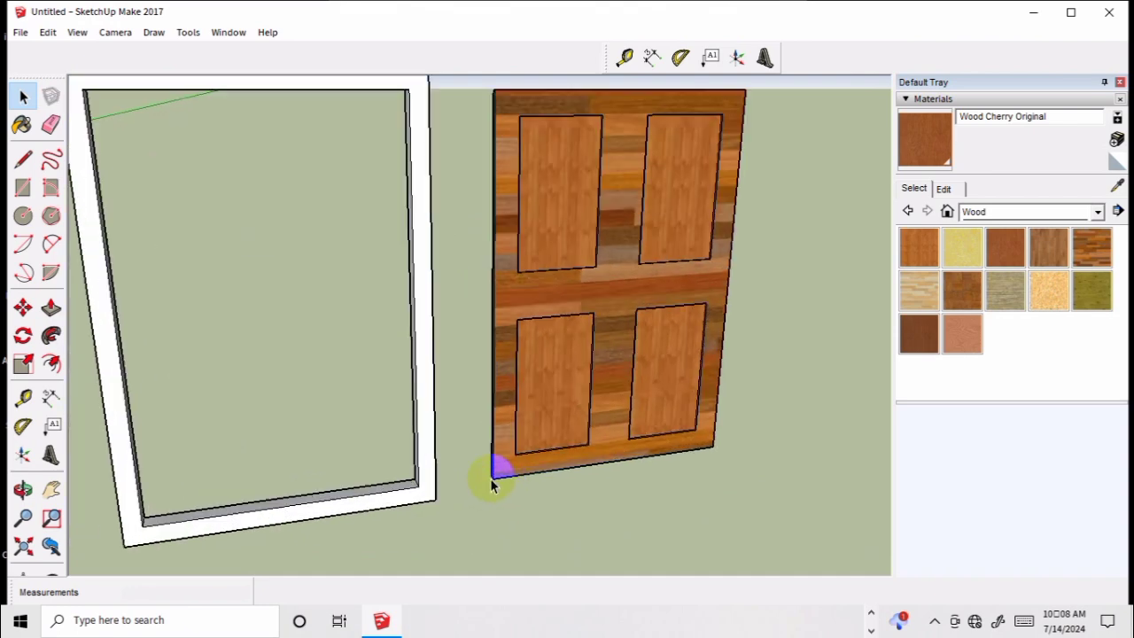
{"action": "scroll", "coordinate": [494, 483], "scroll_direction": "up", "scroll_amount": 2}
{"action": "left_click", "coordinate": [496, 483]}
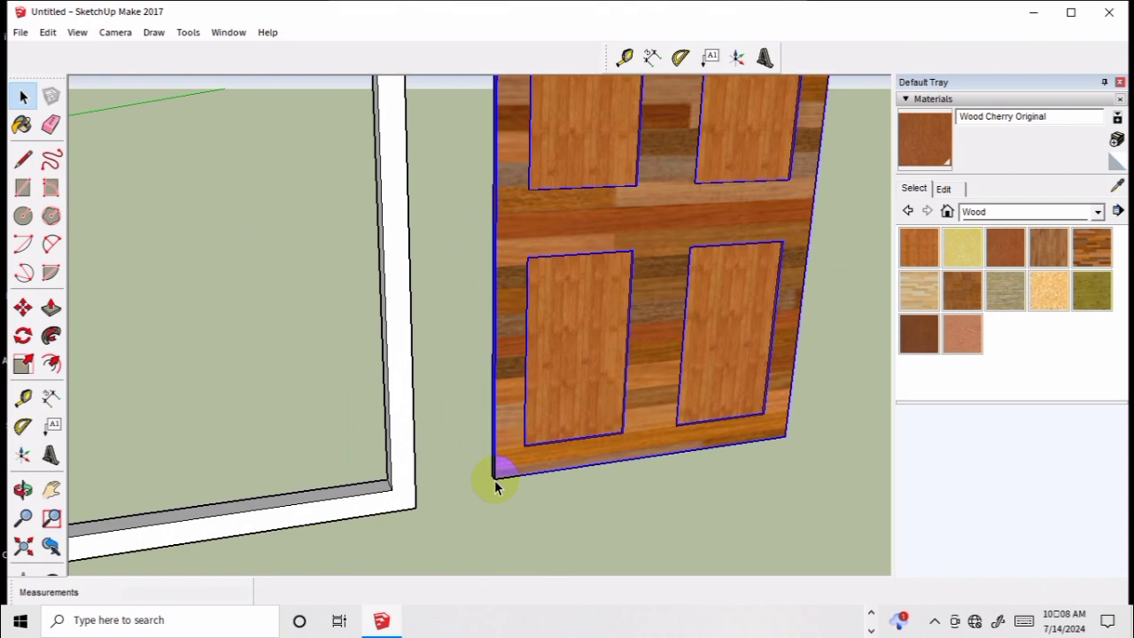
{"action": "key", "text": "m"}
{"action": "mouse_move", "coordinate": [493, 478]}
{"action": "left_mouse_down"}
{"action": "mouse_move", "coordinate": [154, 503]}
{"action": "mouse_move", "coordinate": [77, 521]}
{"action": "left_mouse_up"}
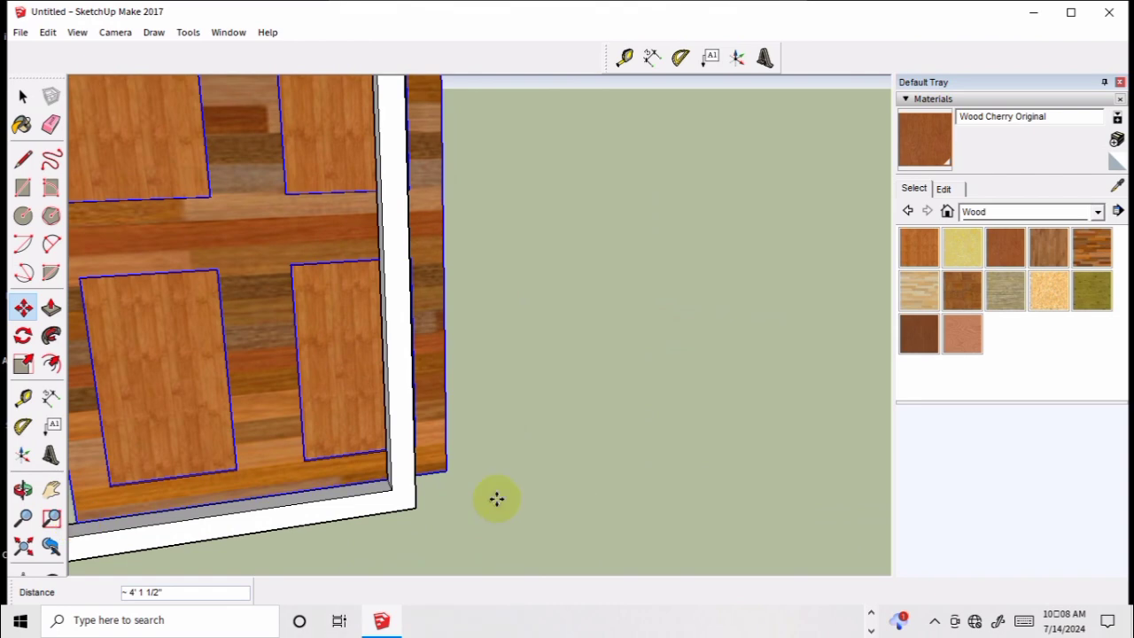
- Snap the door by its corner onto the frame's inner corner, then clear the selection
{"action": "key", "text": "o"}
{"action": "mouse_move", "coordinate": [504, 501]}
{"action": "left_mouse_down"}
{"action": "mouse_move", "coordinate": [546, 493]}
{"action": "mouse_move", "coordinate": [399, 508]}
{"action": "mouse_move", "coordinate": [499, 470]}
{"action": "left_mouse_up"}
{"action": "mouse_move", "coordinate": [426, 425]}
{"action": "left_mouse_down"}
{"action": "mouse_move", "coordinate": [659, 441]}
{"action": "mouse_move", "coordinate": [393, 434]}
{"action": "mouse_move", "coordinate": [628, 461]}
{"action": "mouse_move", "coordinate": [404, 472]}
{"action": "left_mouse_up"}
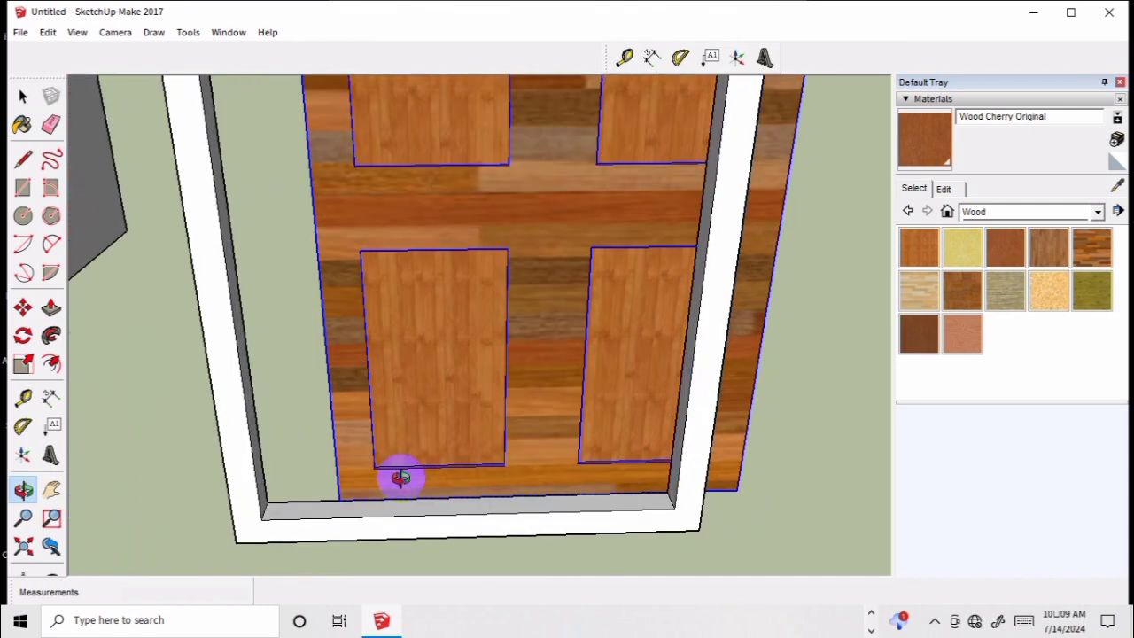
{"action": "key", "text": "m"}
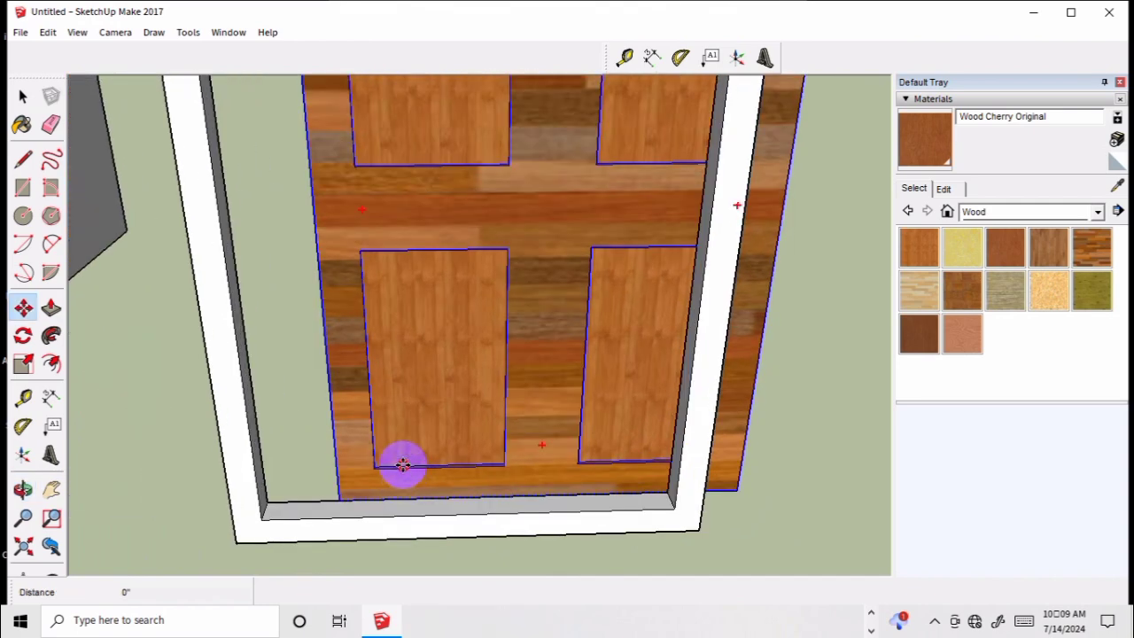
{"action": "left_click", "coordinate": [399, 463]}
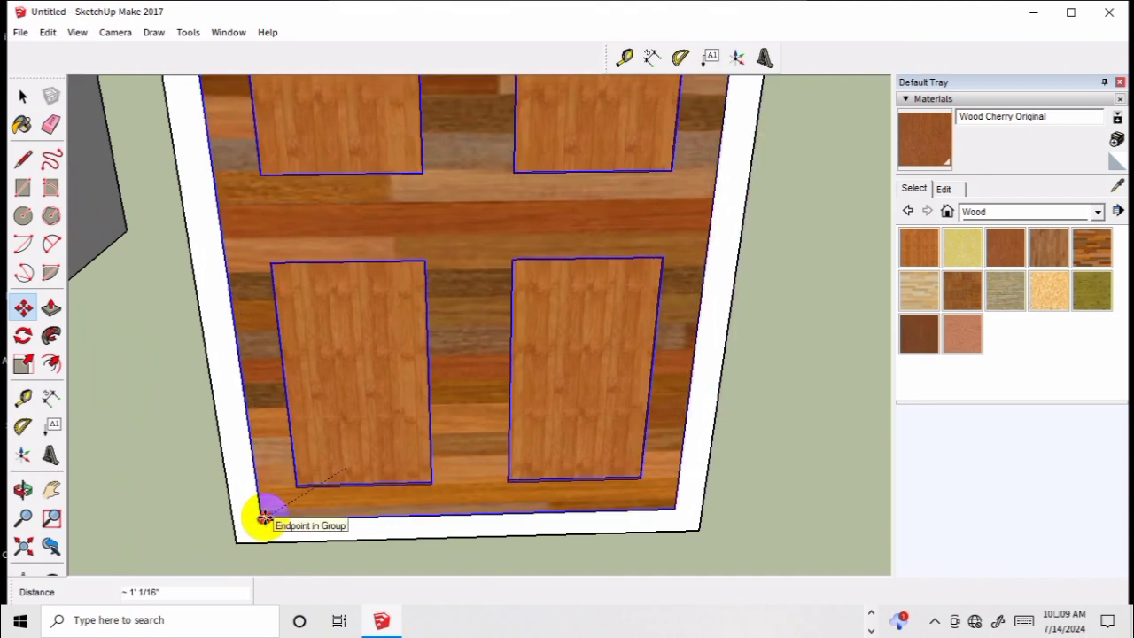
{"action": "left_click", "coordinate": [264, 519]}
{"action": "key", "text": "space"}
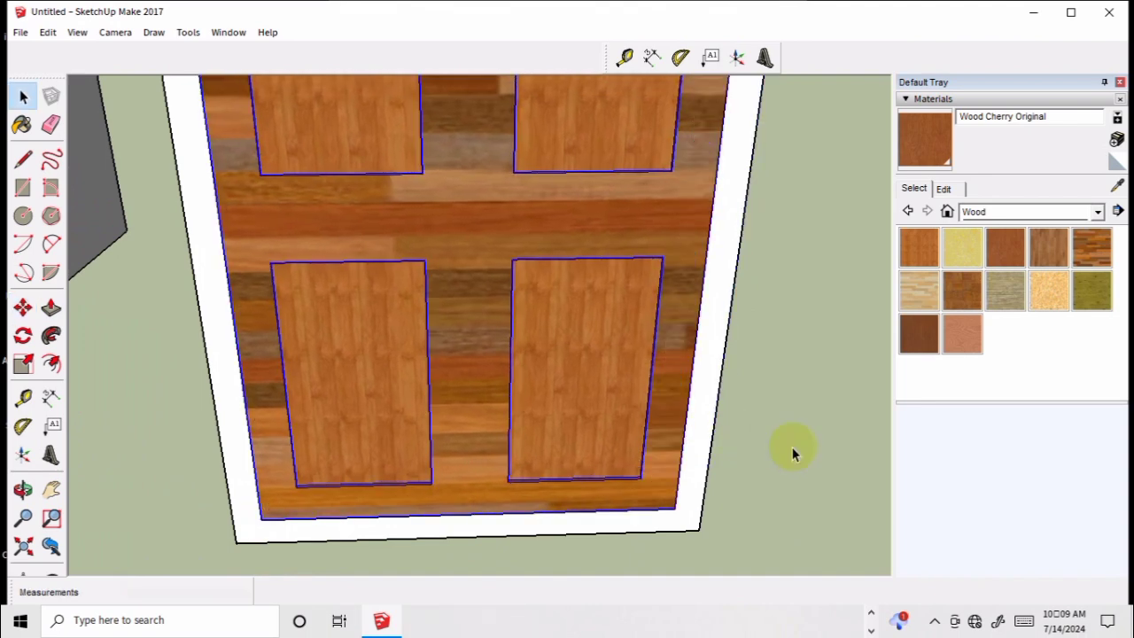
{"action": "left_click", "coordinate": [801, 450]}
{"action": "scroll", "coordinate": [666, 485], "scroll_direction": "down", "scroll_amount": 4}
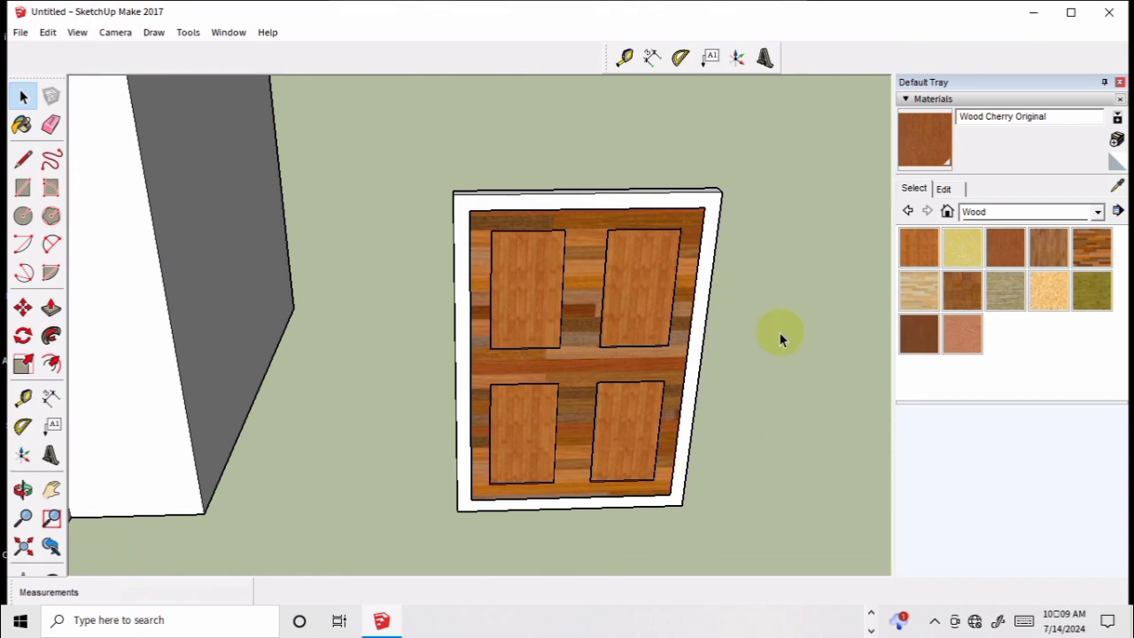
- Window-select the door and its frame together and make them one group
{"action": "scroll", "coordinate": [733, 364], "scroll_direction": "down", "scroll_amount": 2}
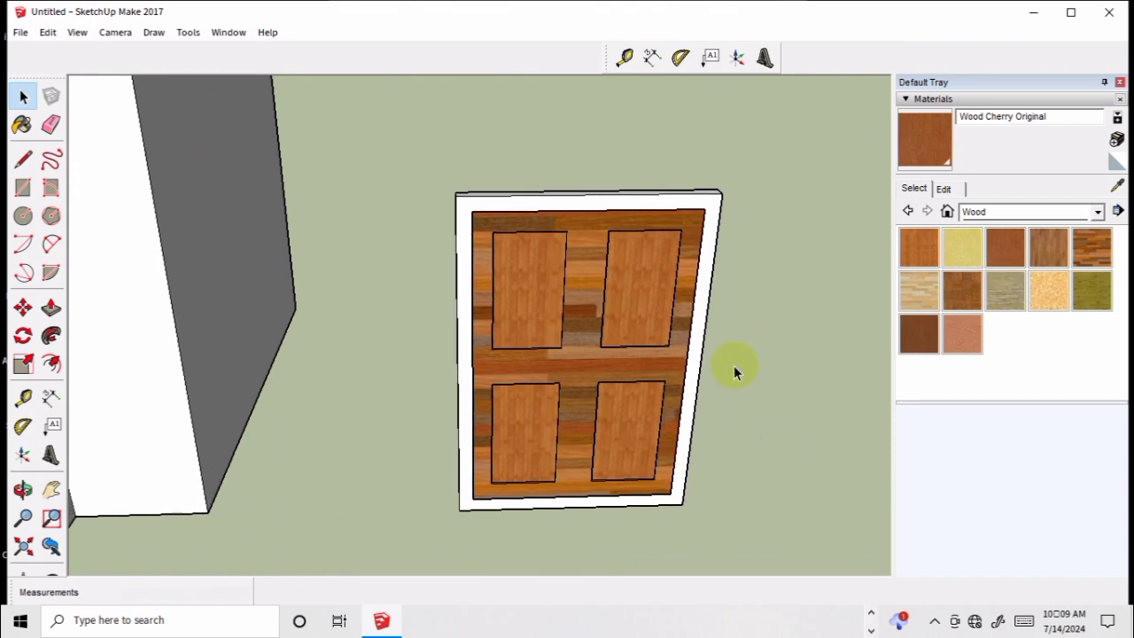
{"action": "mouse_move", "coordinate": [731, 365]}
{"action": "middle_mouse_down"}
{"action": "mouse_move", "coordinate": [277, 273]}
{"action": "mouse_move", "coordinate": [569, 348]}
{"action": "mouse_move", "coordinate": [696, 309]}
{"action": "mouse_move", "coordinate": [532, 355]}
{"action": "mouse_move", "coordinate": [666, 328]}
{"action": "mouse_move", "coordinate": [621, 218]}
{"action": "middle_mouse_up"}
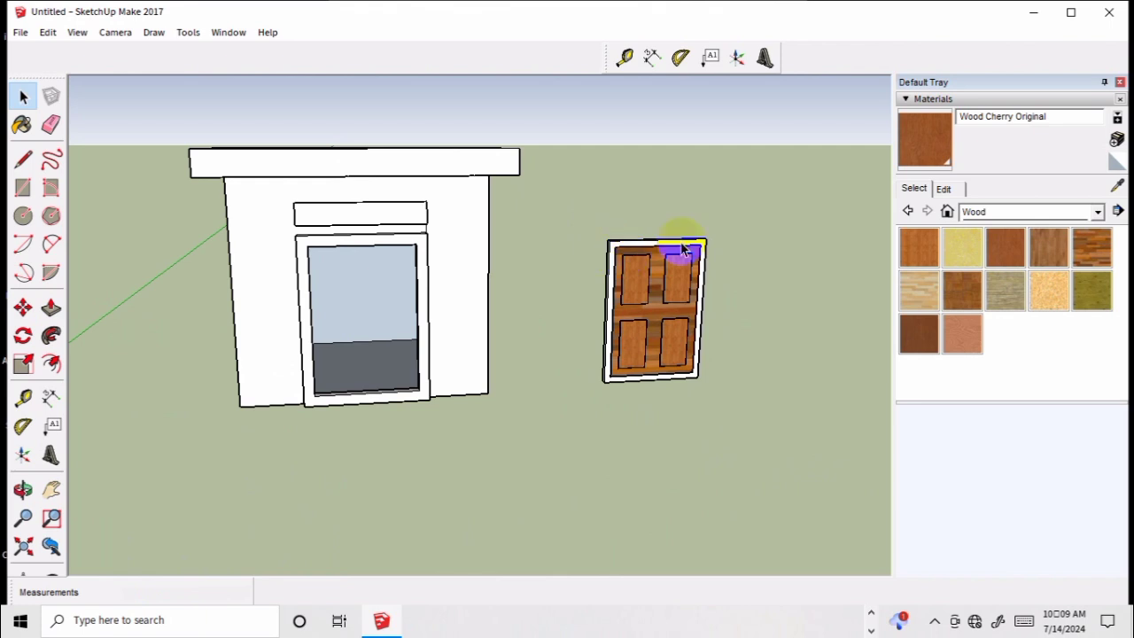
{"action": "scroll", "coordinate": [693, 251], "scroll_direction": "up", "scroll_amount": 2}
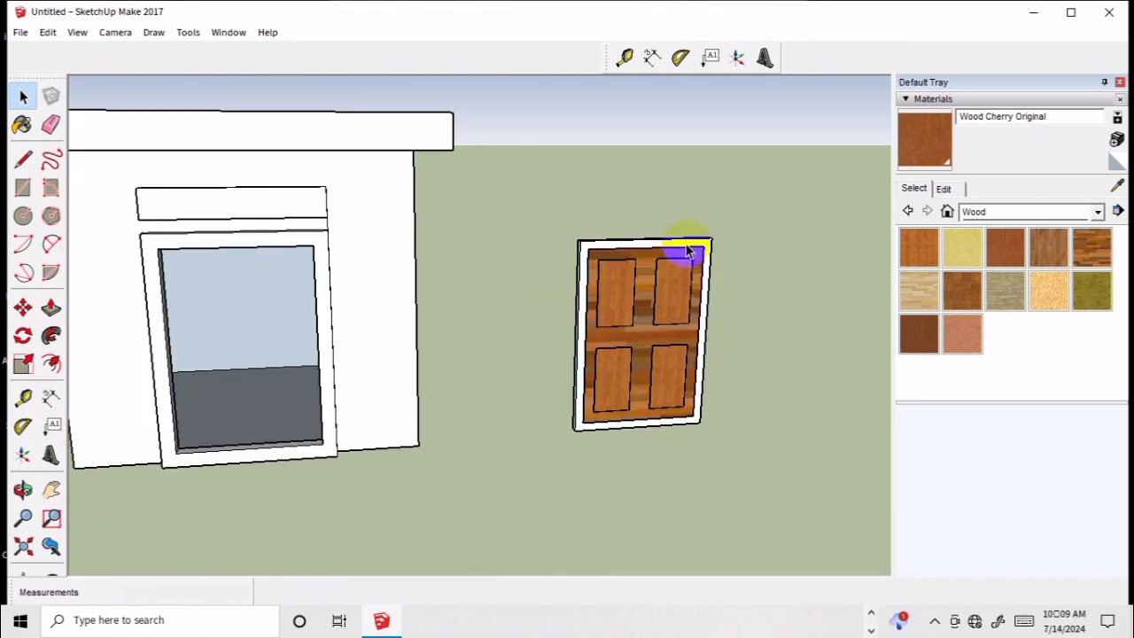
{"action": "scroll", "coordinate": [689, 252], "scroll_direction": "up", "scroll_amount": 1}
{"action": "scroll", "coordinate": [683, 253], "scroll_direction": "down", "scroll_amount": 1}
{"action": "left_click_drag", "start_coordinate": [532, 209], "coordinate": [717, 467]}
{"action": "right_click", "coordinate": [632, 304]}
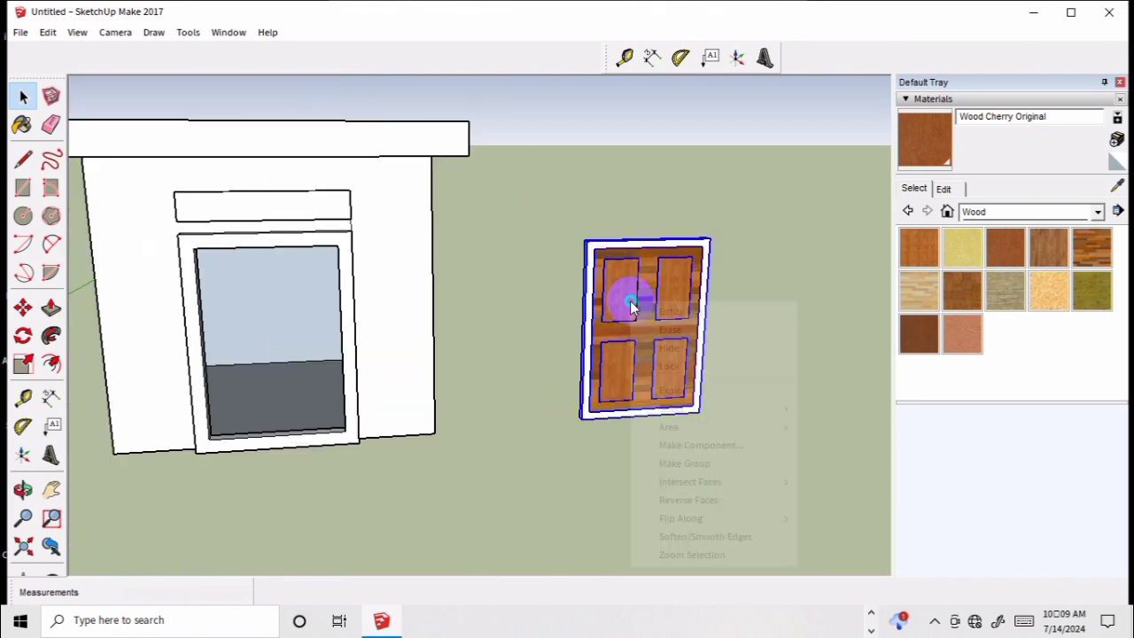
{"action": "left_click", "coordinate": [696, 464]}
- Inspect the new door-and-frame group's contents, then exit it without changes
{"action": "double_click", "coordinate": [631, 299]}
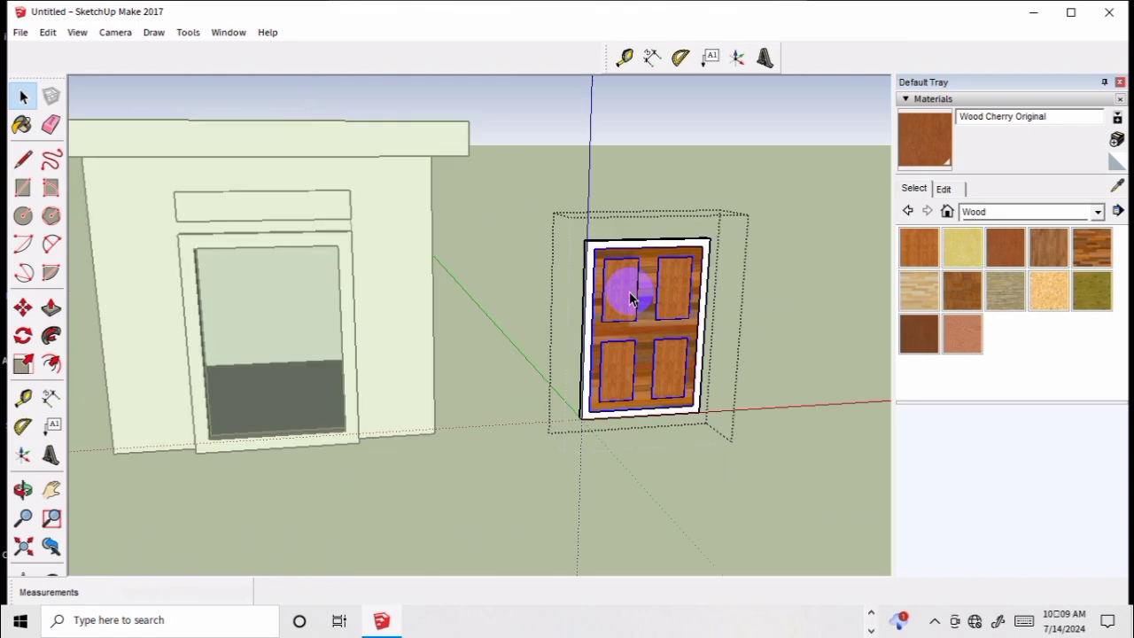
{"action": "left_click", "coordinate": [613, 246]}
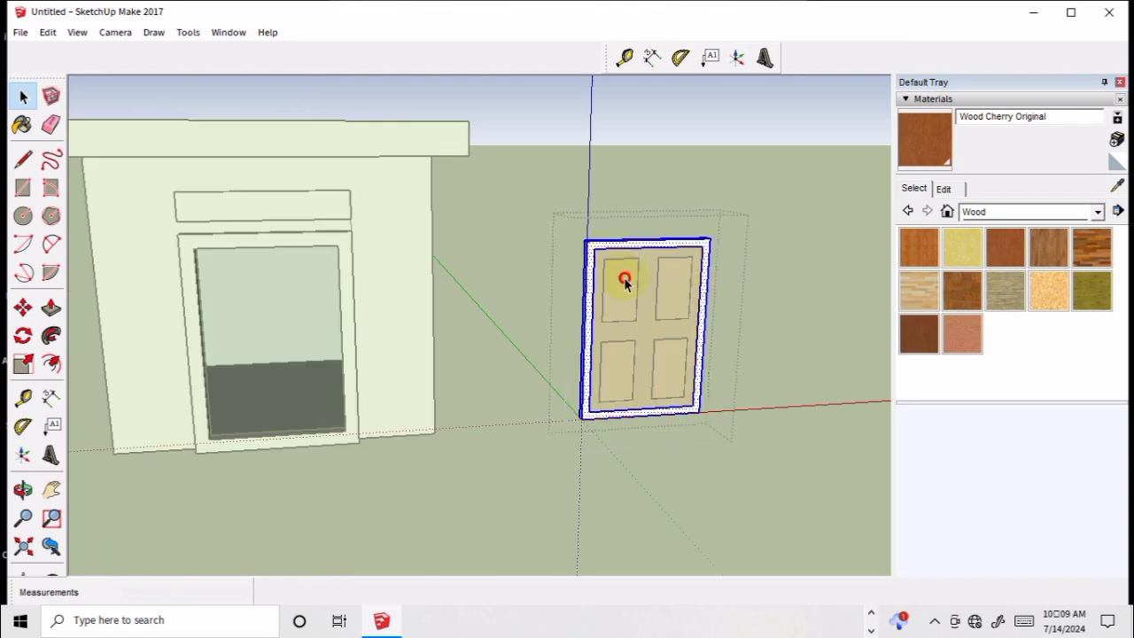
{"action": "triple_click", "coordinate": [625, 280]}
{"action": "left_click", "coordinate": [780, 285]}
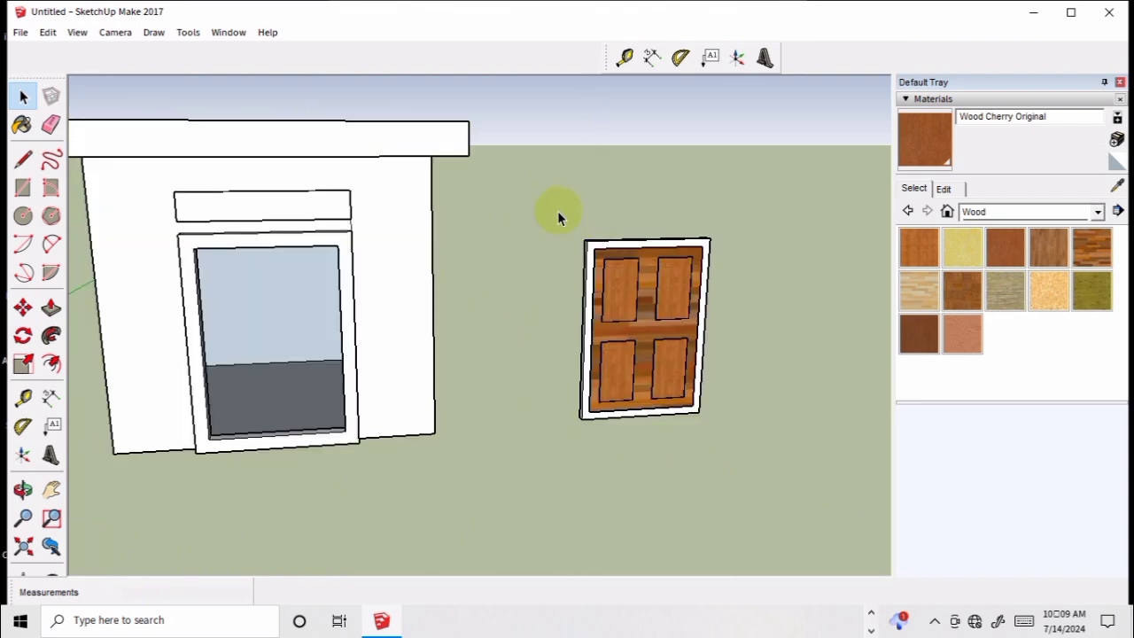
{"action": "right_click", "coordinate": [633, 329]}
{"action": "left_click", "coordinate": [572, 460]}
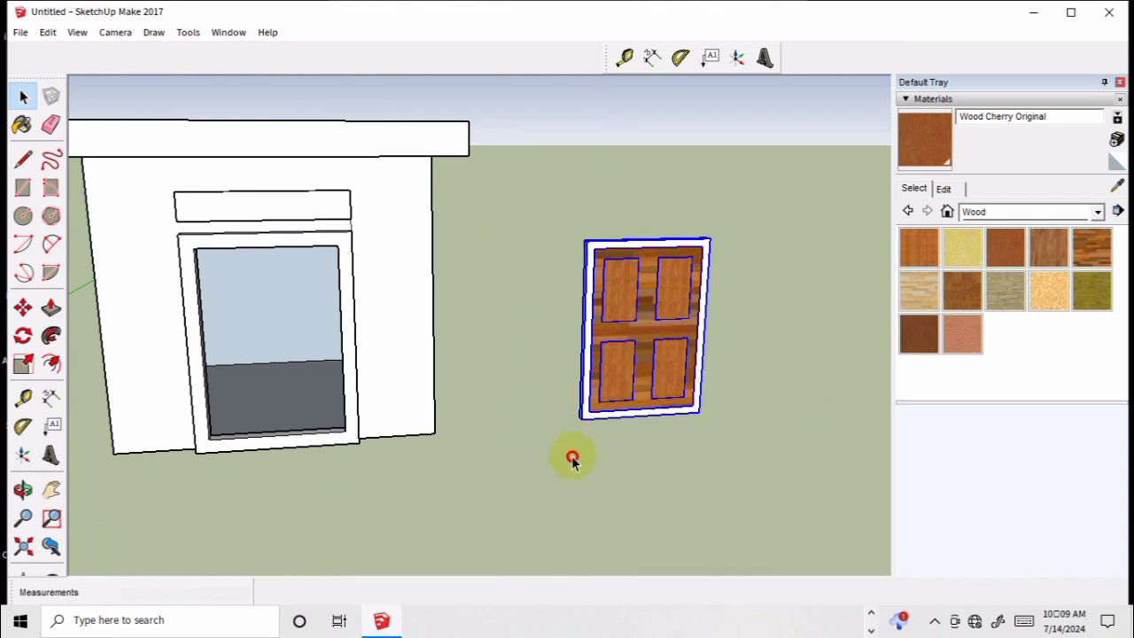
{"action": "right_click", "coordinate": [651, 349]}
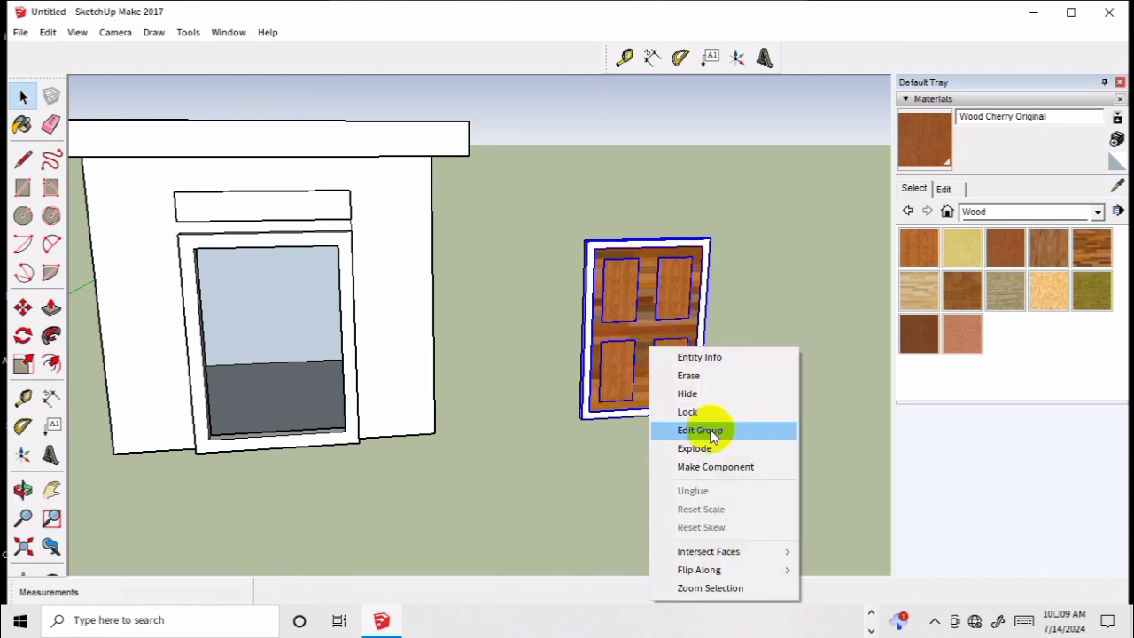
{"action": "left_click", "coordinate": [577, 484]}
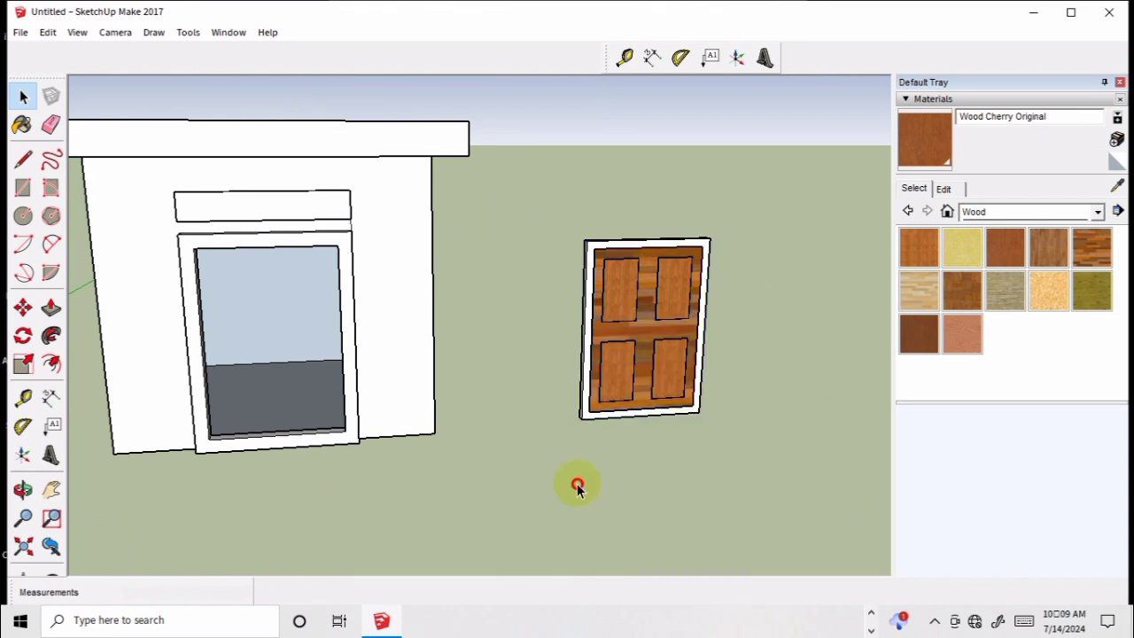
- Move the door group by its lower-left corner toward the front wall opening, undoing the extra move
{"action": "left_click", "coordinate": [675, 351]}
{"action": "key", "text": "m"}
{"action": "left_click", "coordinate": [673, 347]}
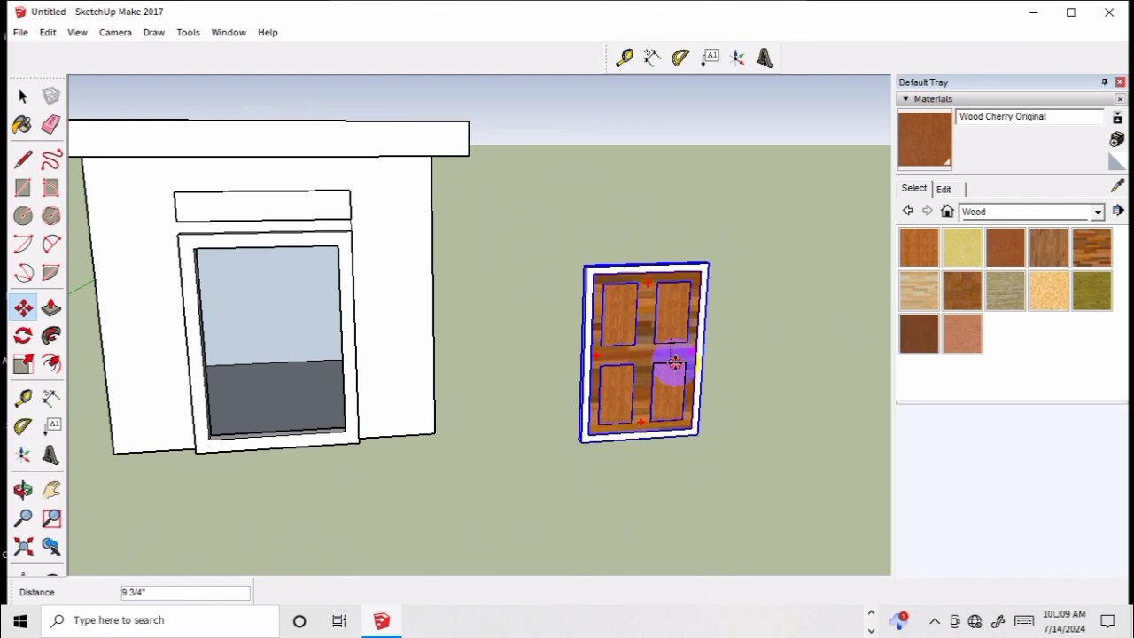
{"action": "scroll", "coordinate": [581, 445], "scroll_direction": "up", "scroll_amount": 1}
{"action": "left_click", "coordinate": [581, 443]}
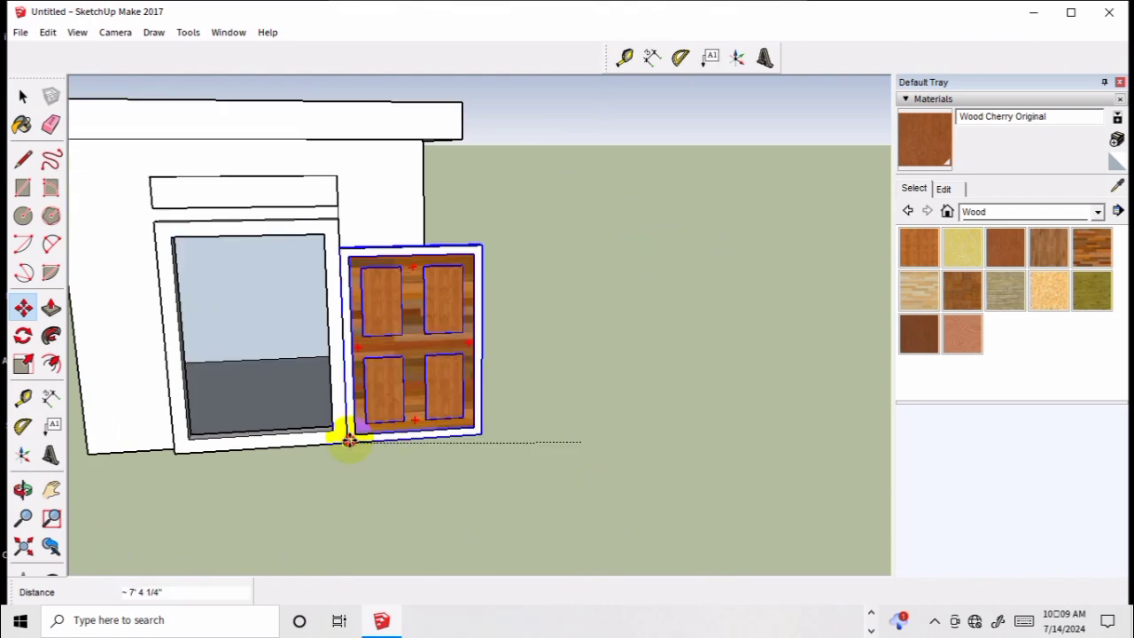
{"action": "left_click", "coordinate": [186, 435]}
{"action": "left_click", "coordinate": [637, 421]}
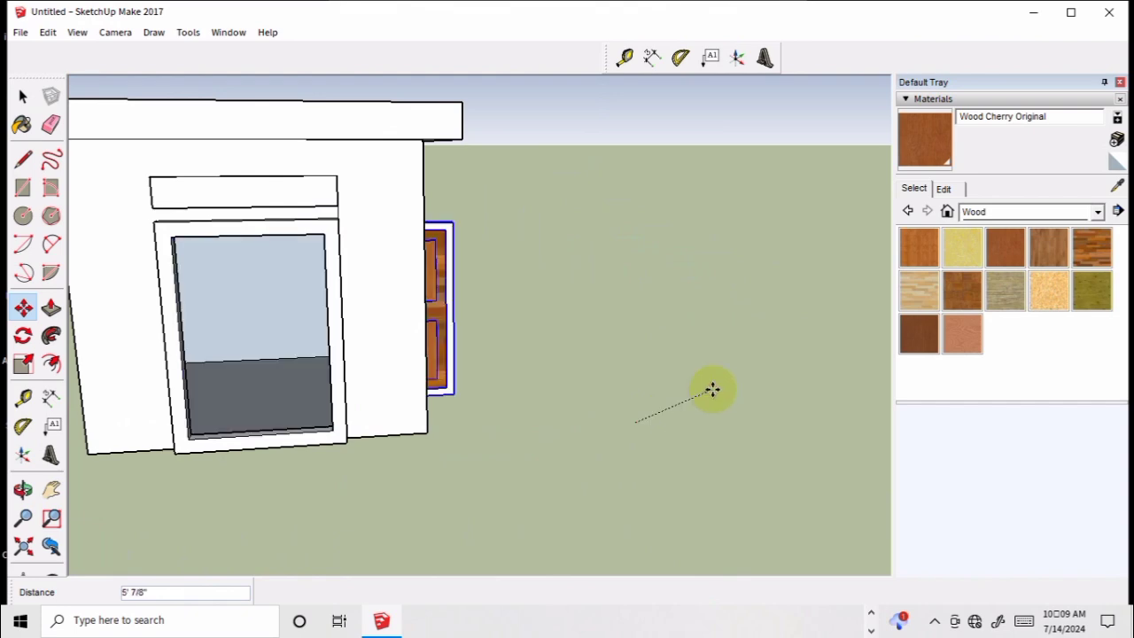
{"action": "key", "text": "ctrl+z"}
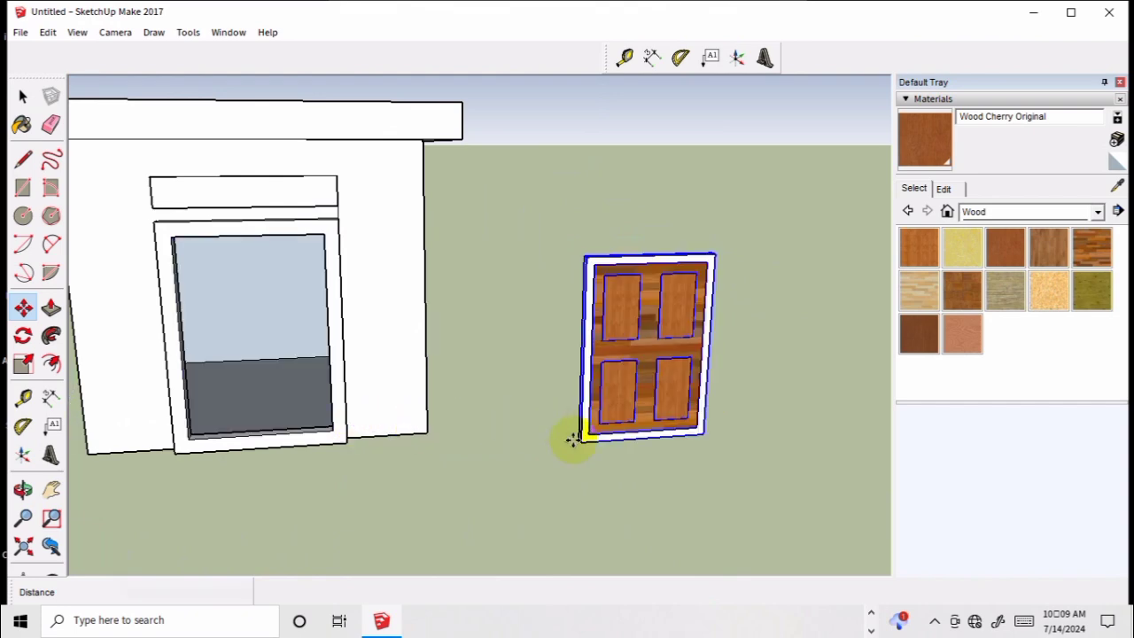
- Set the door group into the house's front opening and view the house front-on
{"action": "left_click_drag", "start_coordinate": [582, 441], "coordinate": [190, 434]}
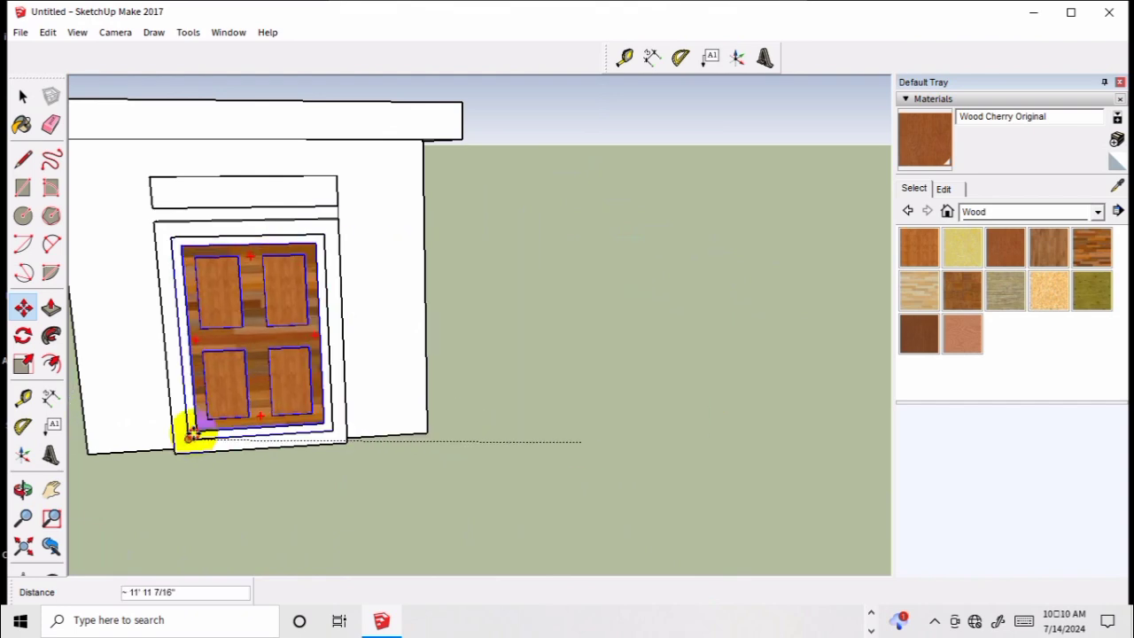
{"action": "key", "text": "space"}
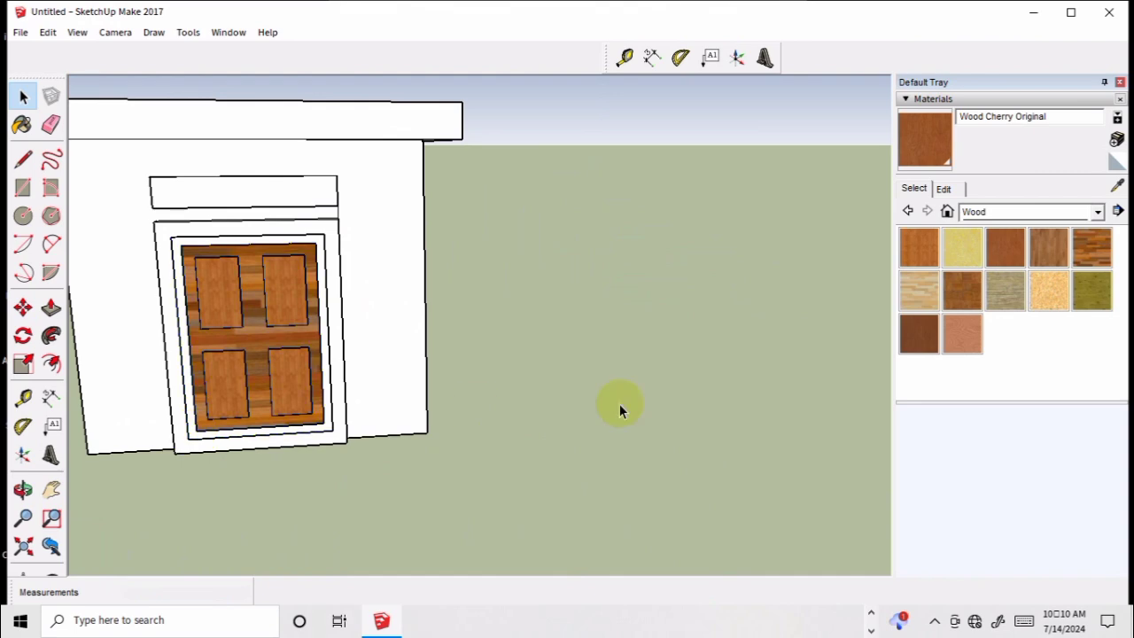
{"action": "middle_click_drag", "start_coordinate": [620, 403], "coordinate": [665, 406]}
{"action": "scroll", "coordinate": [665, 407], "scroll_direction": "down", "scroll_amount": 2}
{"action": "scroll", "coordinate": [396, 407], "scroll_direction": "up", "scroll_amount": 2}
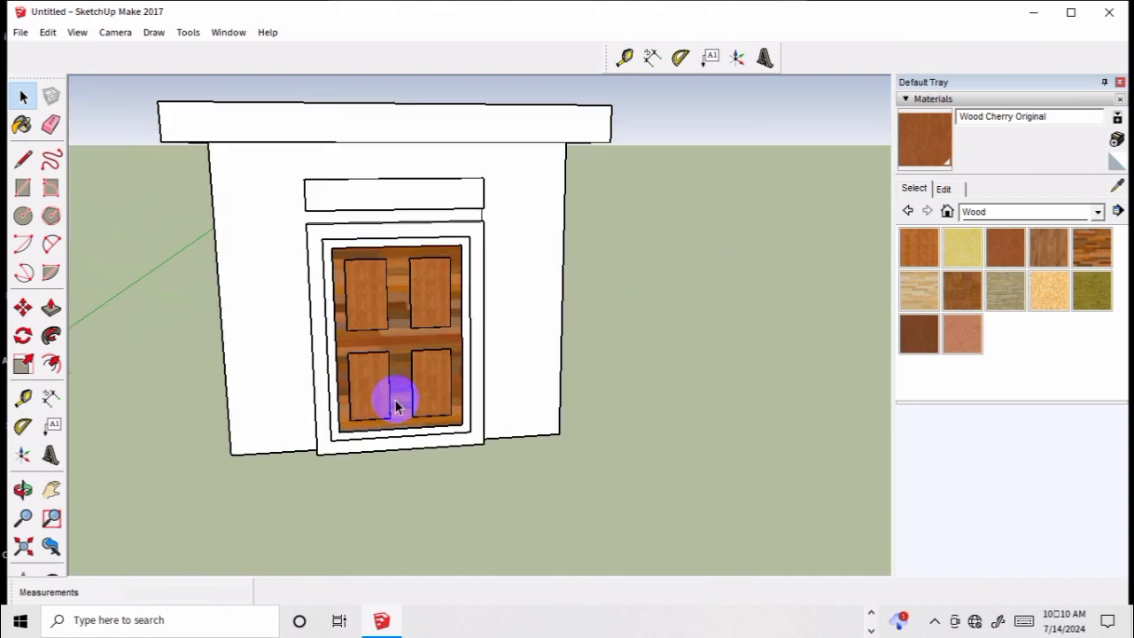
{"action": "scroll", "coordinate": [396, 407], "scroll_direction": "up", "scroll_amount": 2}
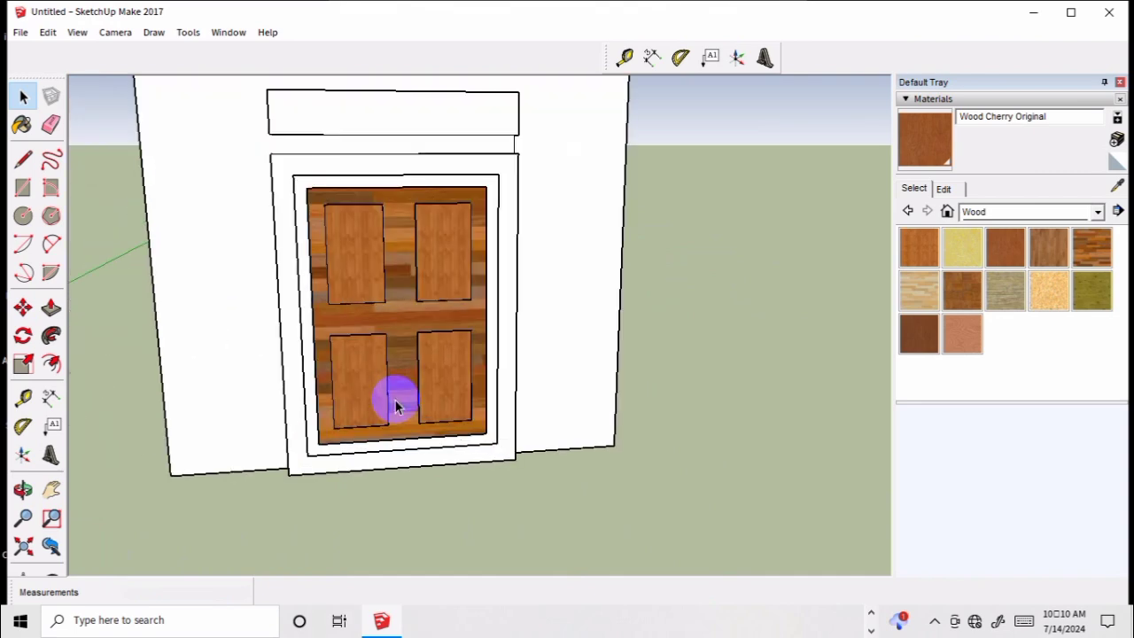
- Inside the house group, paint the door frame with Wood Veneer 01
{"action": "left_click", "coordinate": [511, 326]}
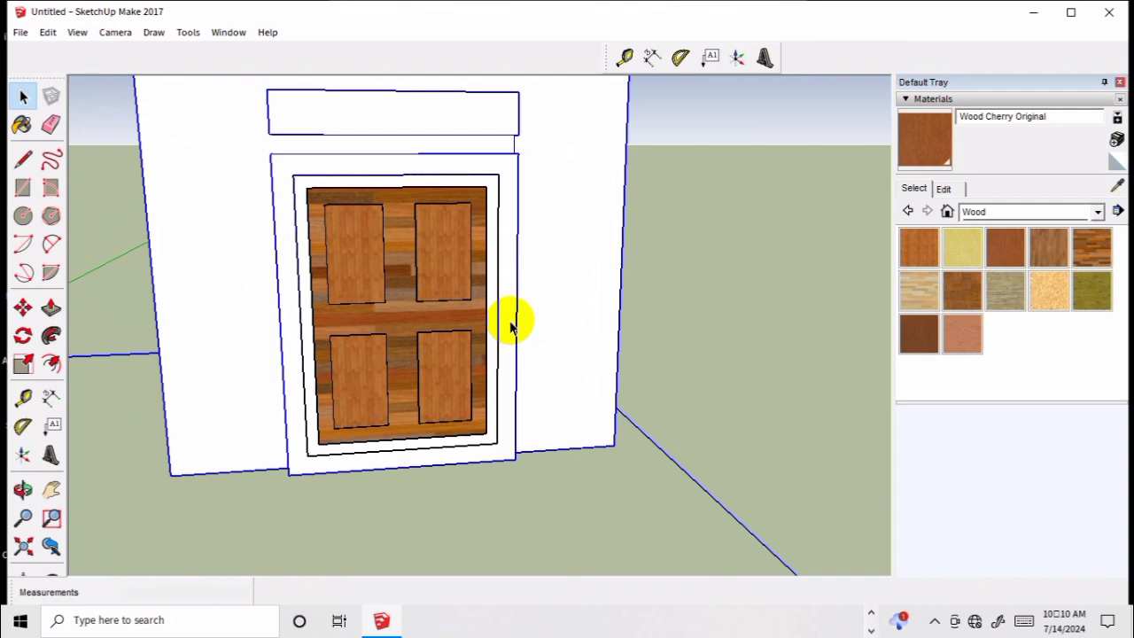
{"action": "triple_click", "coordinate": [572, 321]}
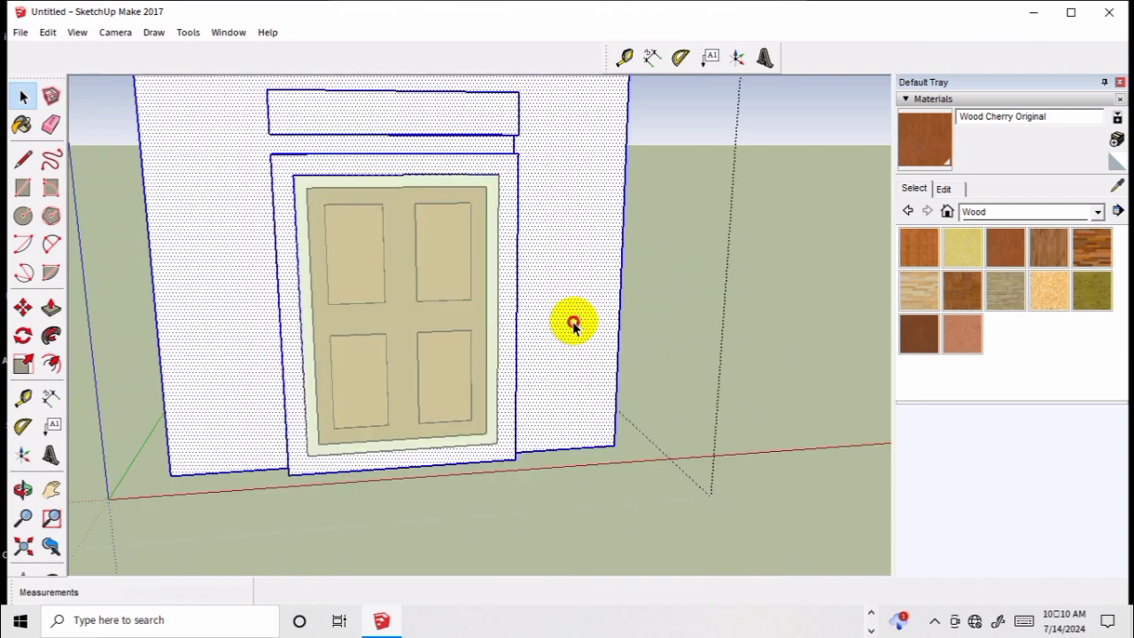
{"action": "left_click", "coordinate": [509, 326]}
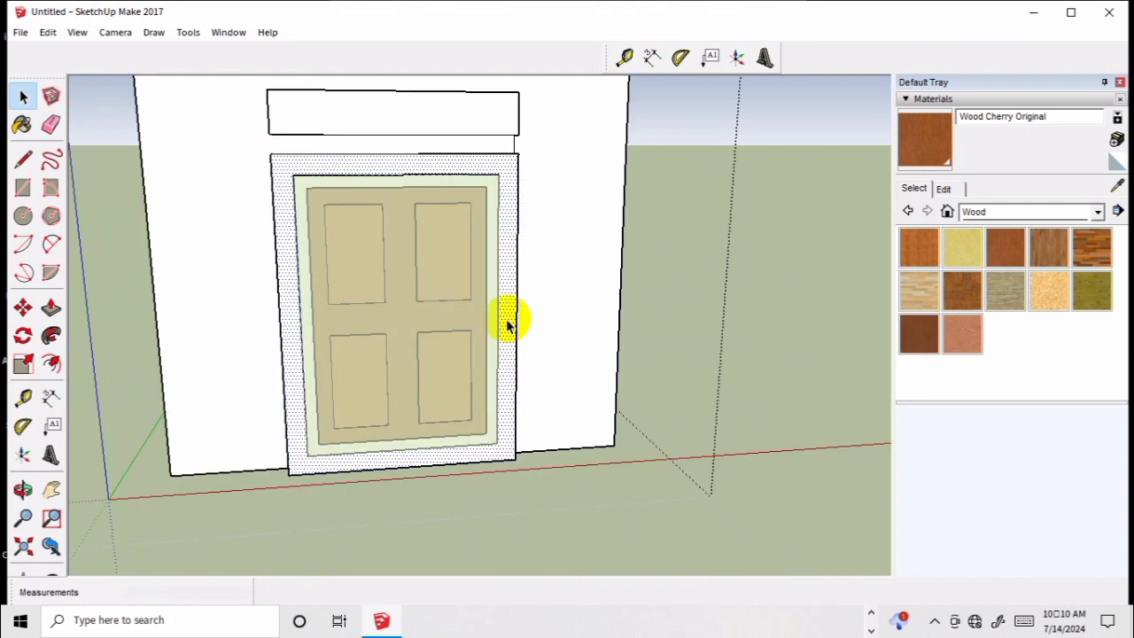
{"action": "left_click", "coordinate": [926, 330]}
{"action": "left_click", "coordinate": [515, 274]}
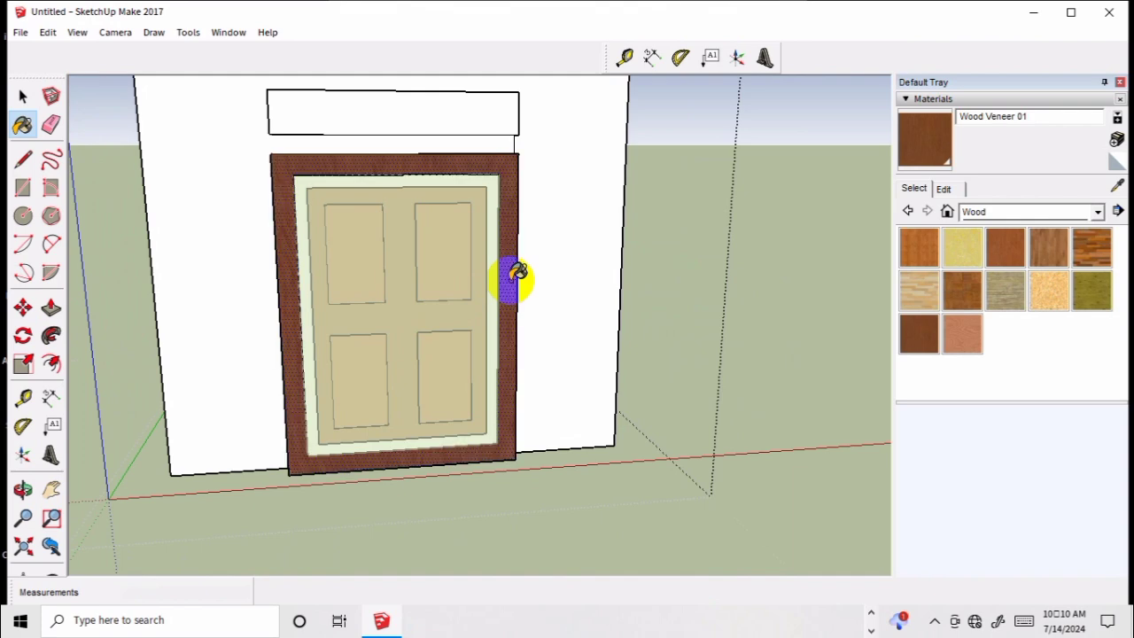
- Paint the header strip above the door Wood Veneer 01 and exit the house group
{"action": "scroll", "coordinate": [517, 274], "scroll_direction": "up", "scroll_amount": 2}
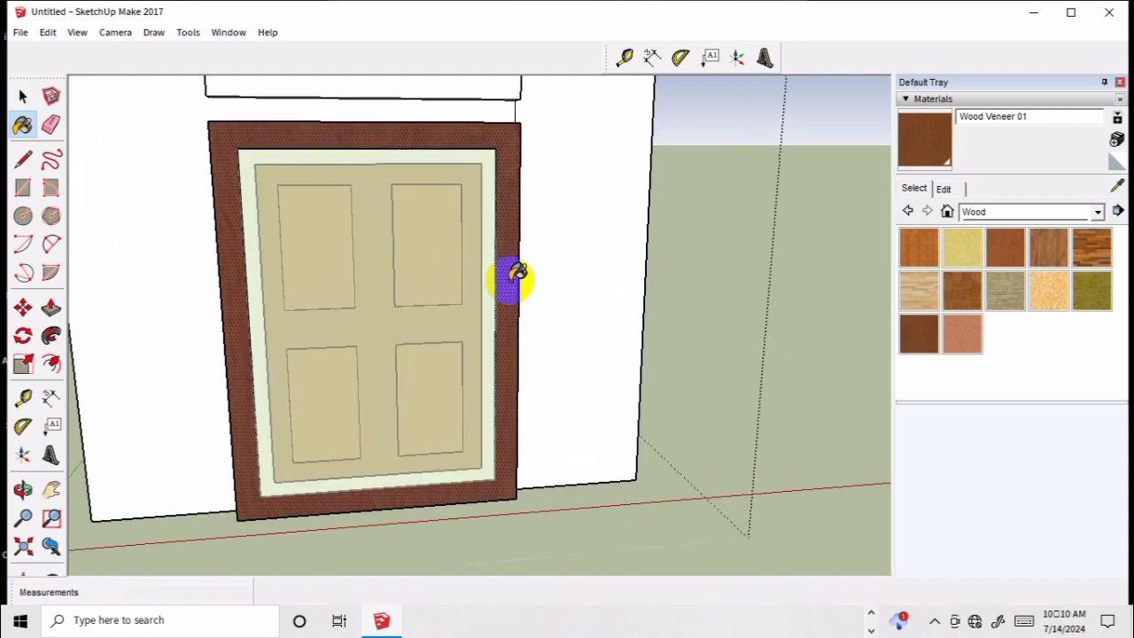
{"action": "scroll", "coordinate": [518, 274], "scroll_direction": "down", "scroll_amount": 2}
{"action": "scroll", "coordinate": [514, 274], "scroll_direction": "down", "scroll_amount": 2}
{"action": "left_click", "coordinate": [513, 184]}
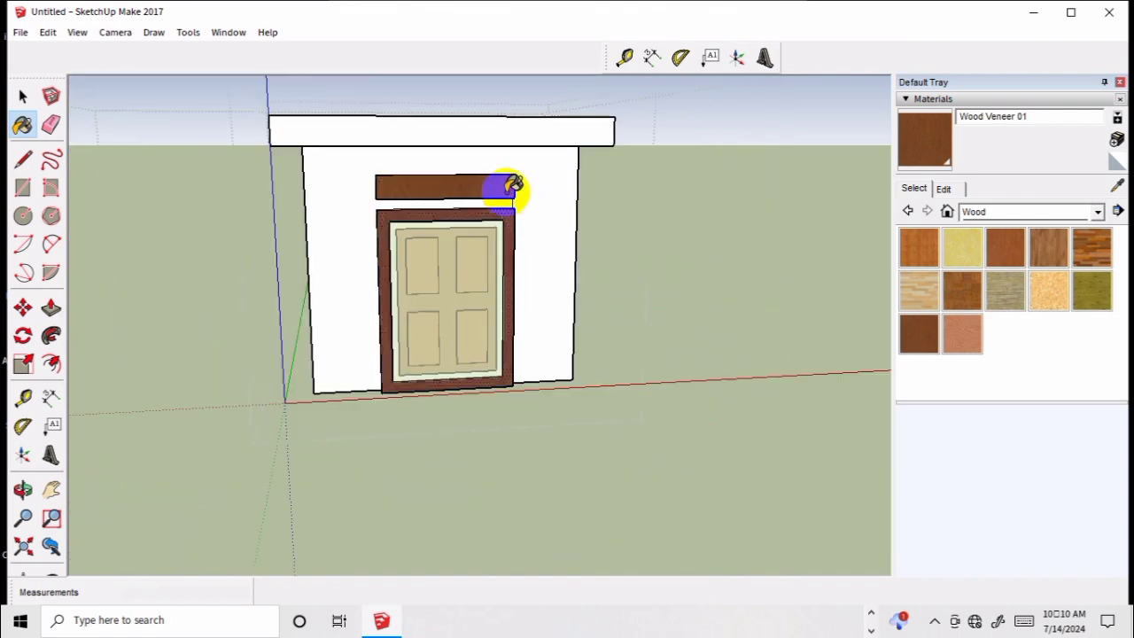
{"action": "key", "text": "space"}
{"action": "left_click", "coordinate": [519, 270]}
{"action": "scroll", "coordinate": [519, 270], "scroll_direction": "down", "scroll_amount": 2}
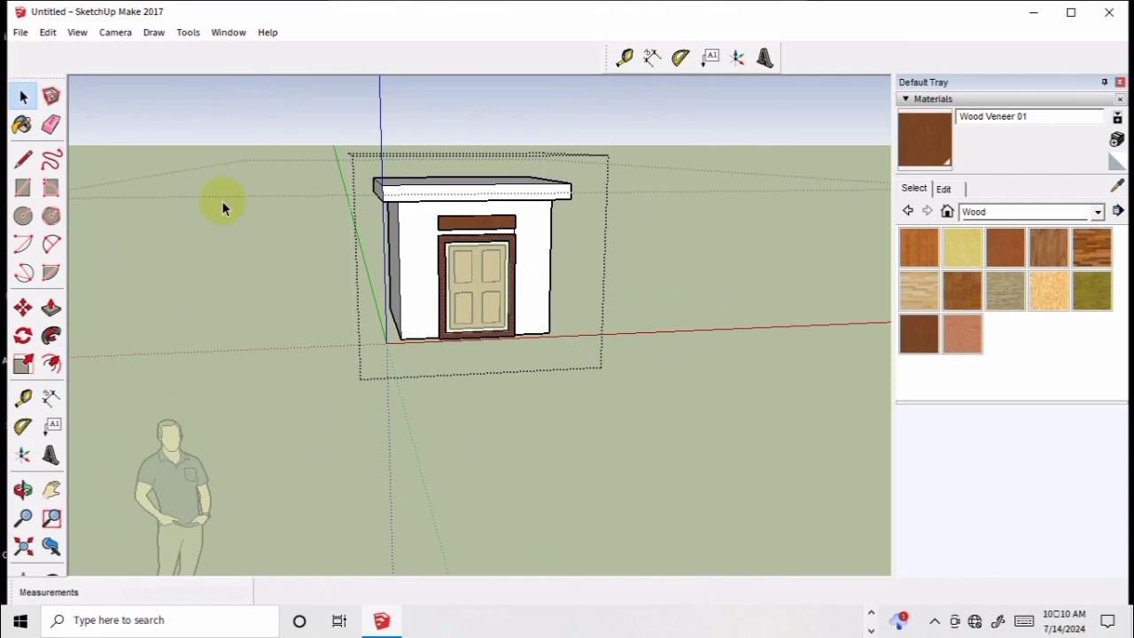
{"action": "left_click", "coordinate": [730, 314]}
- Orbit around the house to inspect its left, front and right sides
{"action": "scroll", "coordinate": [475, 240], "scroll_direction": "up", "scroll_amount": 3}
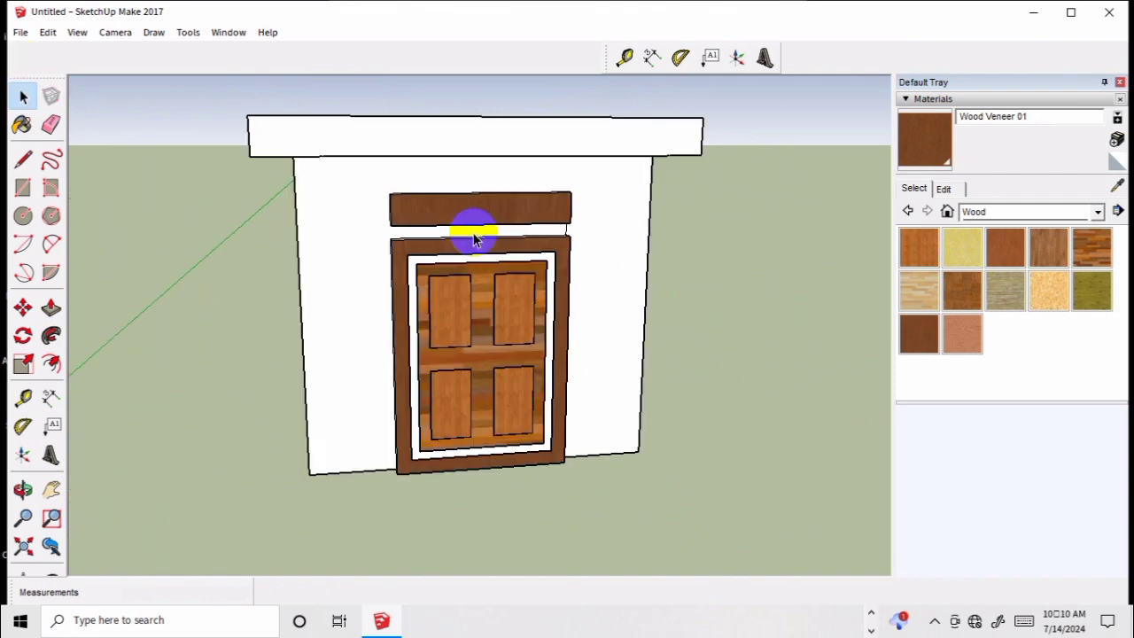
{"action": "key", "text": "o"}
{"action": "left_click_drag", "start_coordinate": [713, 329], "coordinate": [803, 354]}
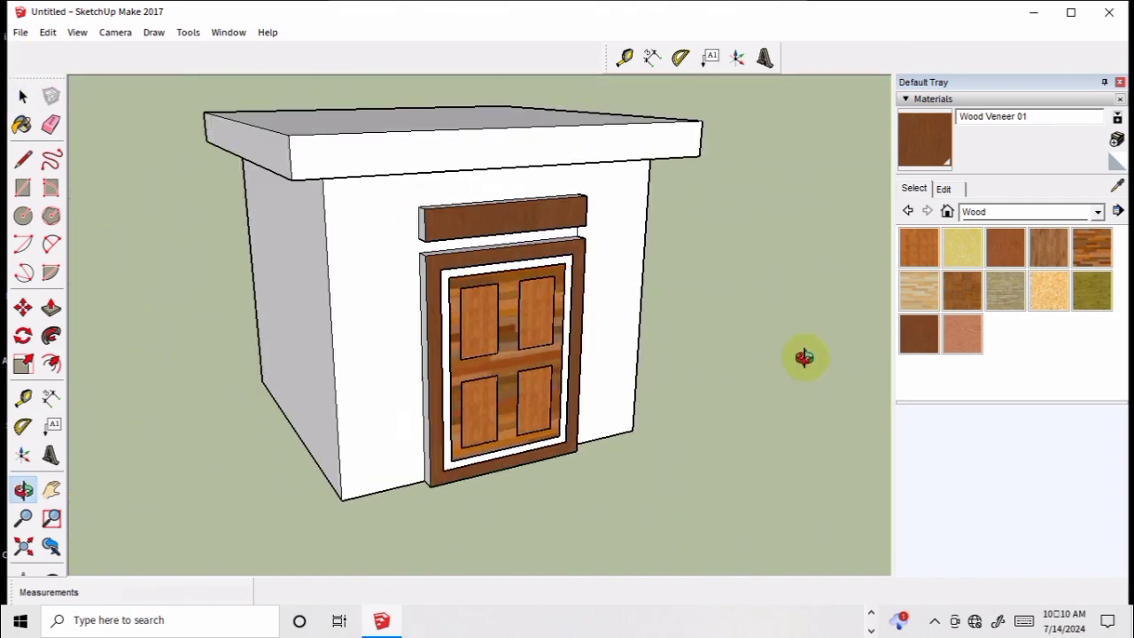
{"action": "scroll", "coordinate": [546, 278], "scroll_direction": "up", "scroll_amount": 3}
{"action": "scroll", "coordinate": [585, 292], "scroll_direction": "down", "scroll_amount": 2}
{"action": "mouse_move", "coordinate": [585, 293]}
{"action": "left_mouse_down"}
{"action": "mouse_move", "coordinate": [688, 246]}
{"action": "mouse_move", "coordinate": [397, 283]}
{"action": "mouse_move", "coordinate": [385, 375]}
{"action": "mouse_move", "coordinate": [664, 266]}
{"action": "mouse_move", "coordinate": [660, 303]}
{"action": "left_mouse_up"}
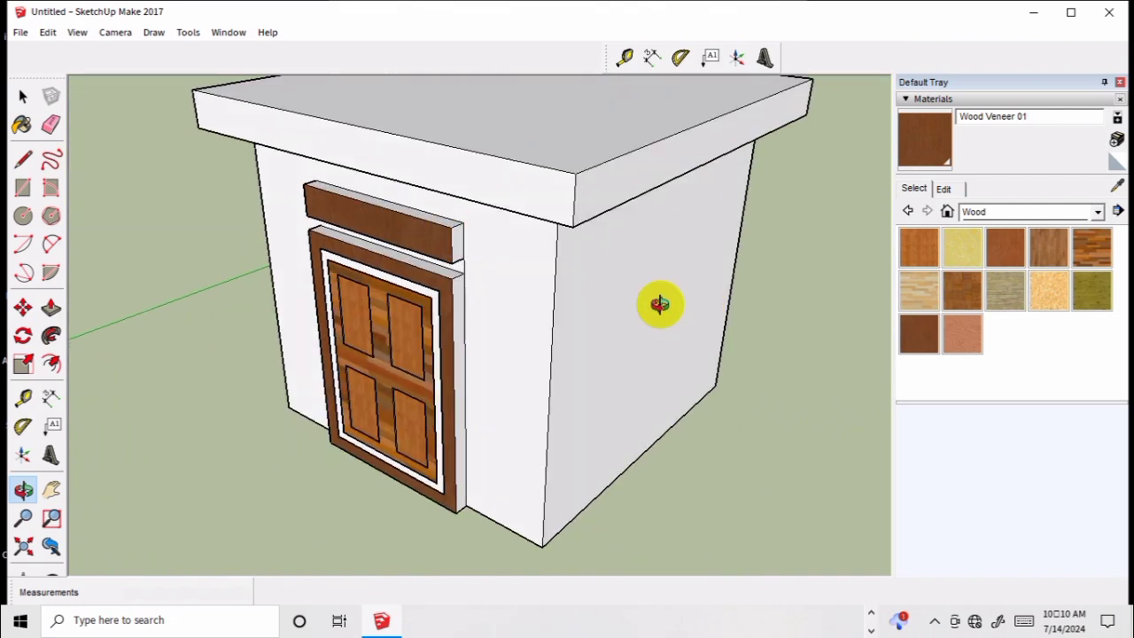
{"action": "scroll", "coordinate": [454, 234], "scroll_direction": "up", "scroll_amount": 2}
{"action": "scroll", "coordinate": [453, 234], "scroll_direction": "up", "scroll_amount": 2}
{"action": "scroll", "coordinate": [499, 369], "scroll_direction": "down", "scroll_amount": 3}
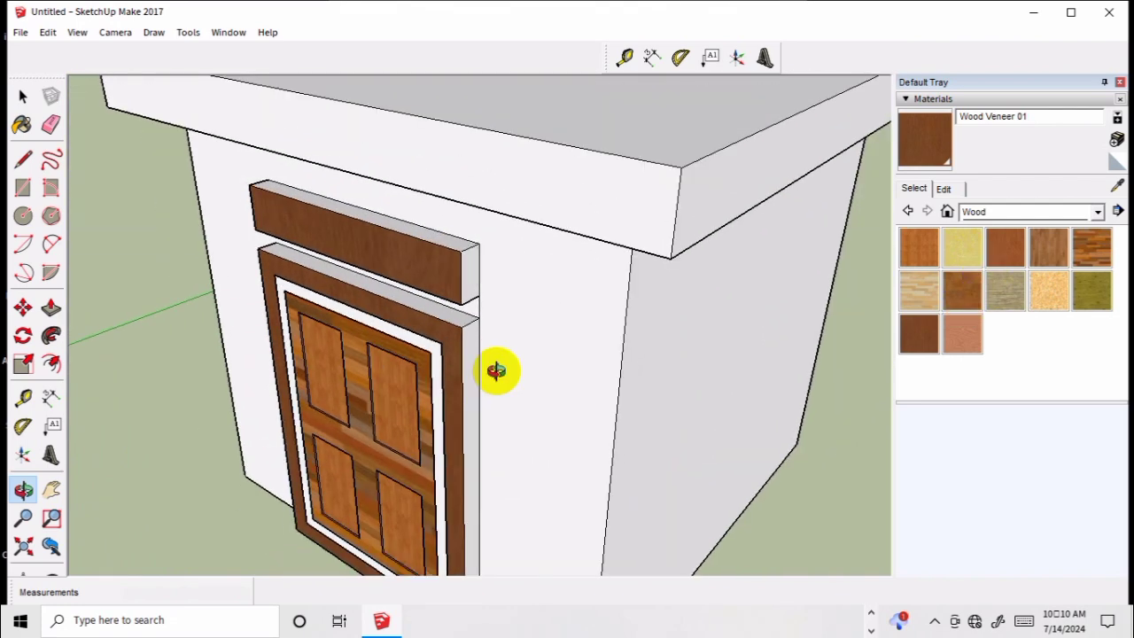
{"action": "left_click_drag", "start_coordinate": [499, 369], "coordinate": [549, 355]}
- Sample the header's wood, undo the accidental paint on the house wall, and clear the selection
{"action": "left_click", "coordinate": [1117, 185]}
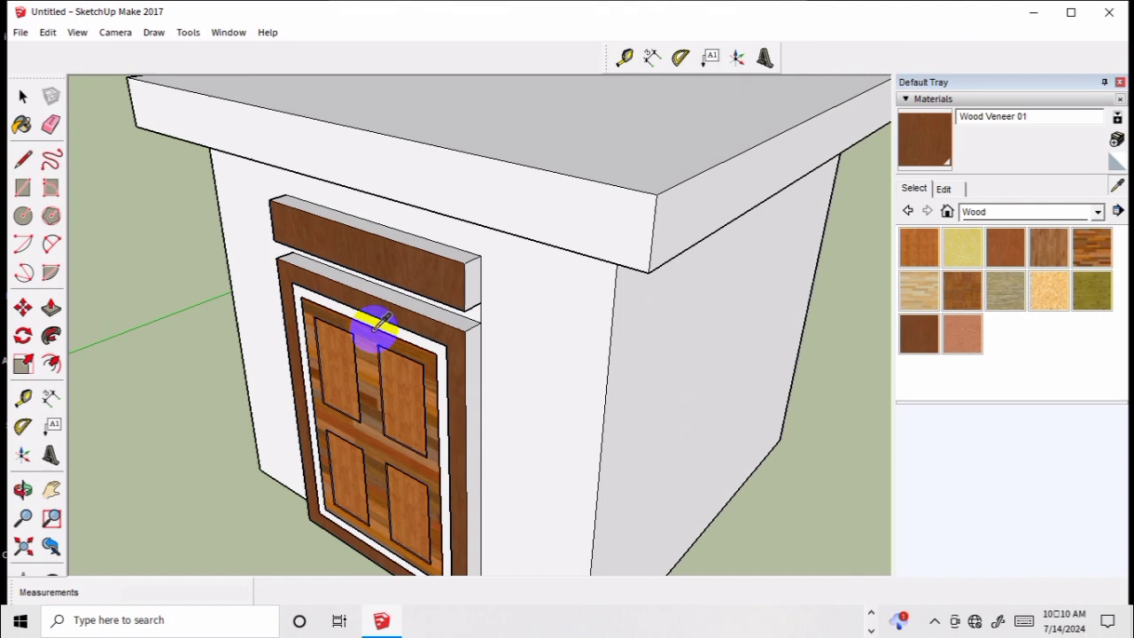
{"action": "left_click", "coordinate": [407, 266]}
{"action": "left_click", "coordinate": [479, 273]}
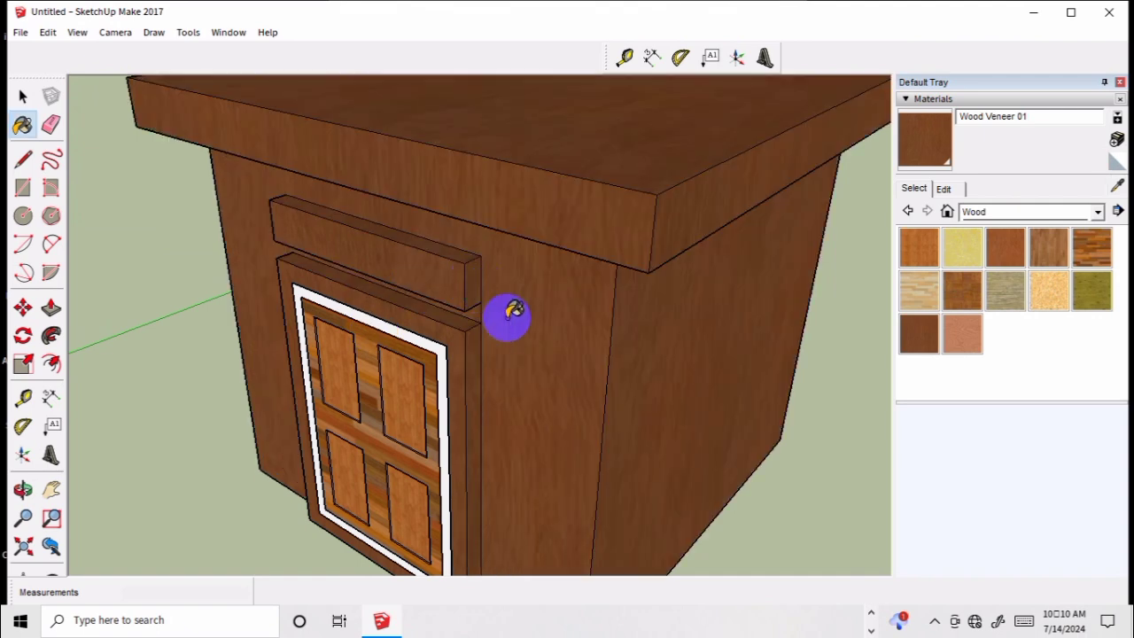
{"action": "key", "text": "ctrl+z"}
{"action": "key", "text": "space"}
{"action": "triple_click", "coordinate": [537, 345]}
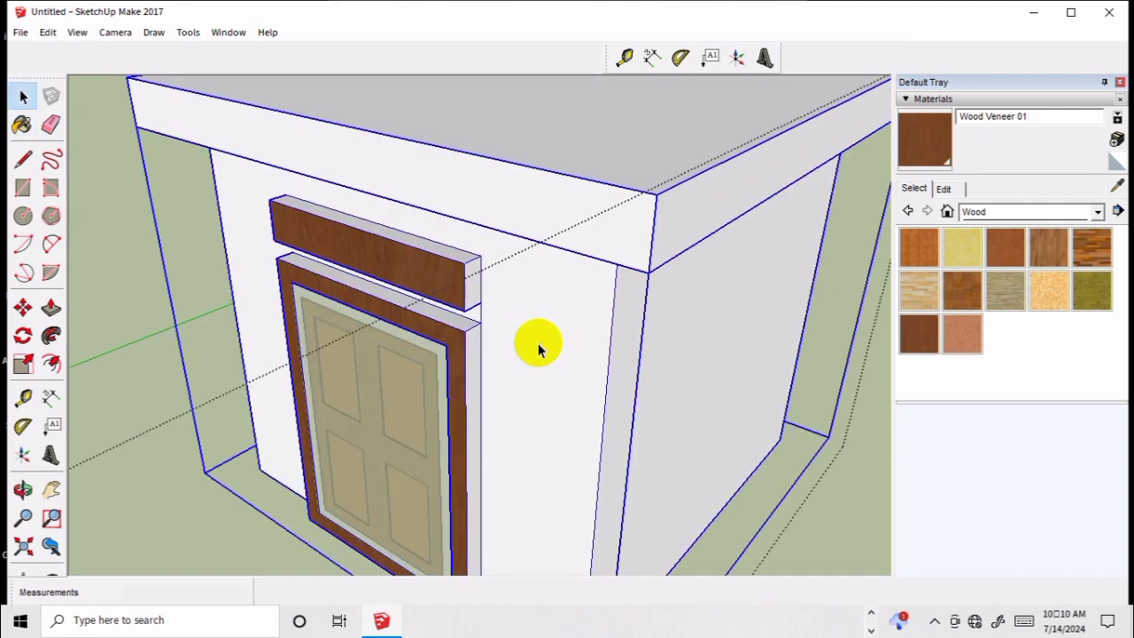
{"action": "left_click", "coordinate": [464, 264]}
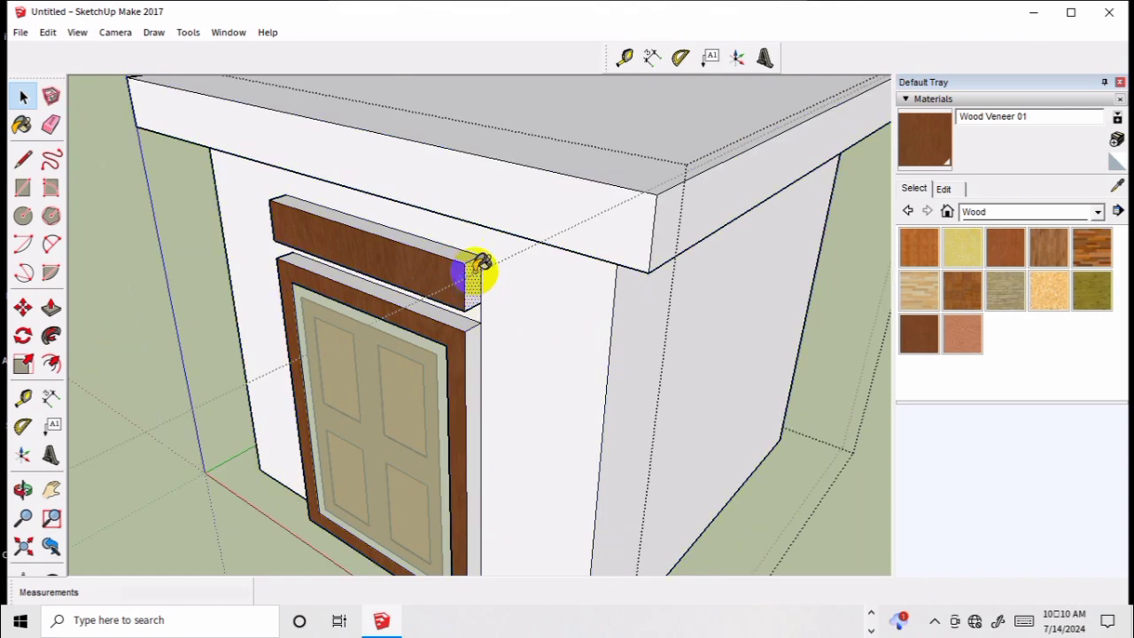
- Paint the header's top face and the frame's right side and top strip in the wood veneer
{"action": "left_click", "coordinate": [470, 255]}
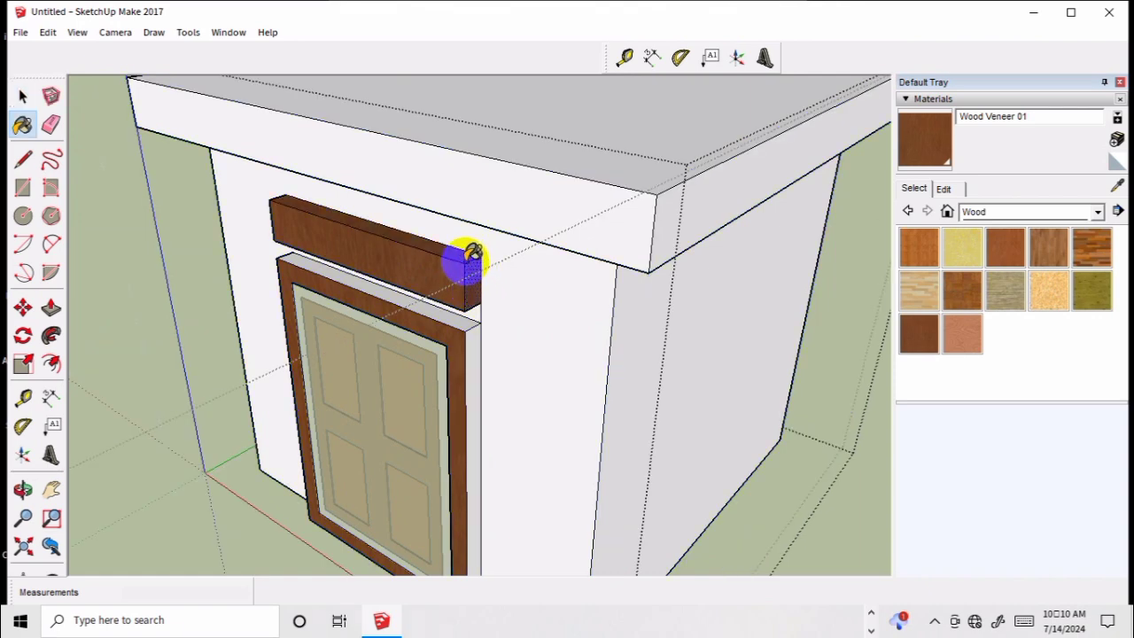
{"action": "left_click", "coordinate": [477, 352]}
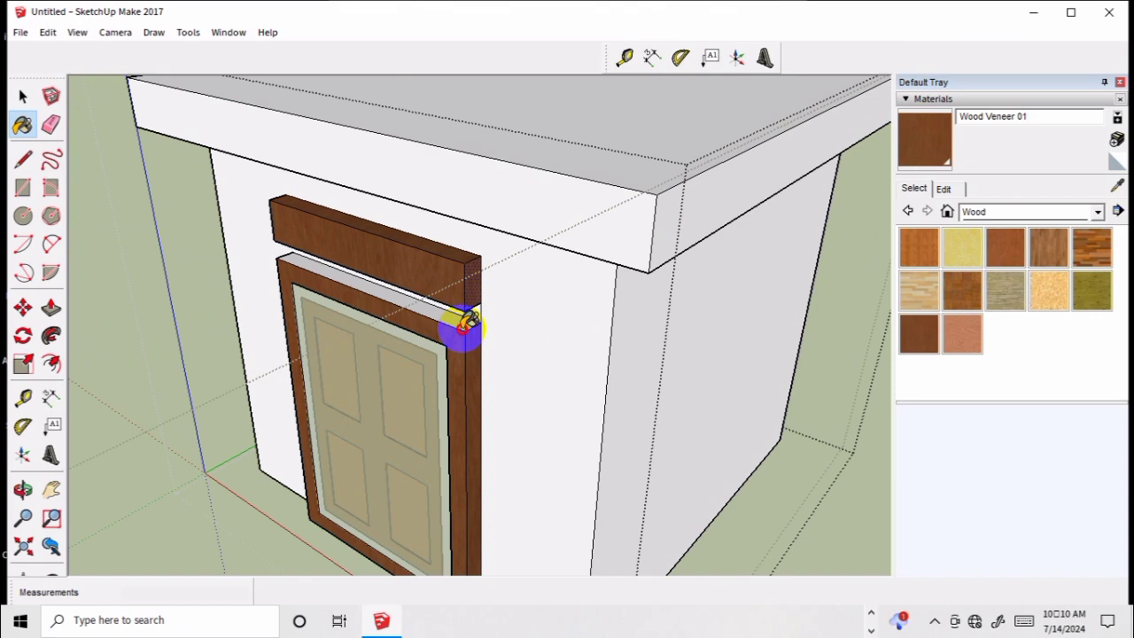
{"action": "left_click", "coordinate": [467, 317]}
{"action": "scroll", "coordinate": [463, 316], "scroll_direction": "down", "scroll_amount": 3}
{"action": "scroll", "coordinate": [481, 380], "scroll_direction": "down", "scroll_amount": 2}
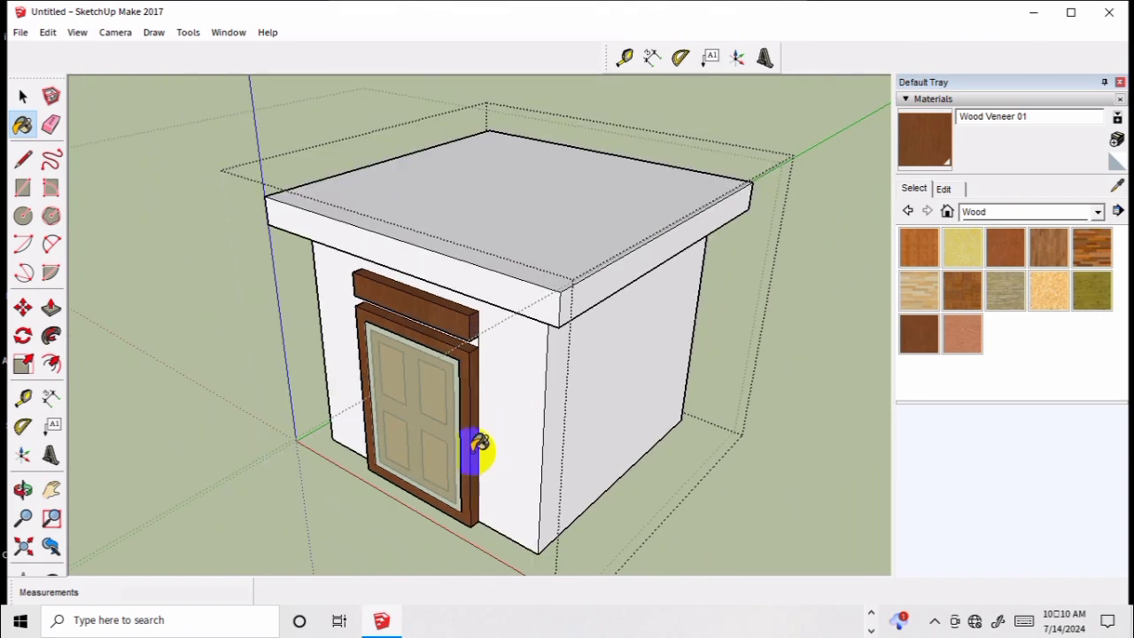
{"action": "mouse_move", "coordinate": [478, 487]}
{"action": "middle_mouse_down"}
{"action": "mouse_move", "coordinate": [361, 481]}
{"action": "mouse_move", "coordinate": [699, 473]}
{"action": "mouse_move", "coordinate": [590, 380]}
{"action": "mouse_move", "coordinate": [553, 323]}
{"action": "middle_mouse_up"}
{"action": "scroll", "coordinate": [554, 323], "scroll_direction": "up", "scroll_amount": 3}
- Paint the header's left end and the frame's left side and bottom in the wood veneer
{"action": "left_click", "coordinate": [554, 266]}
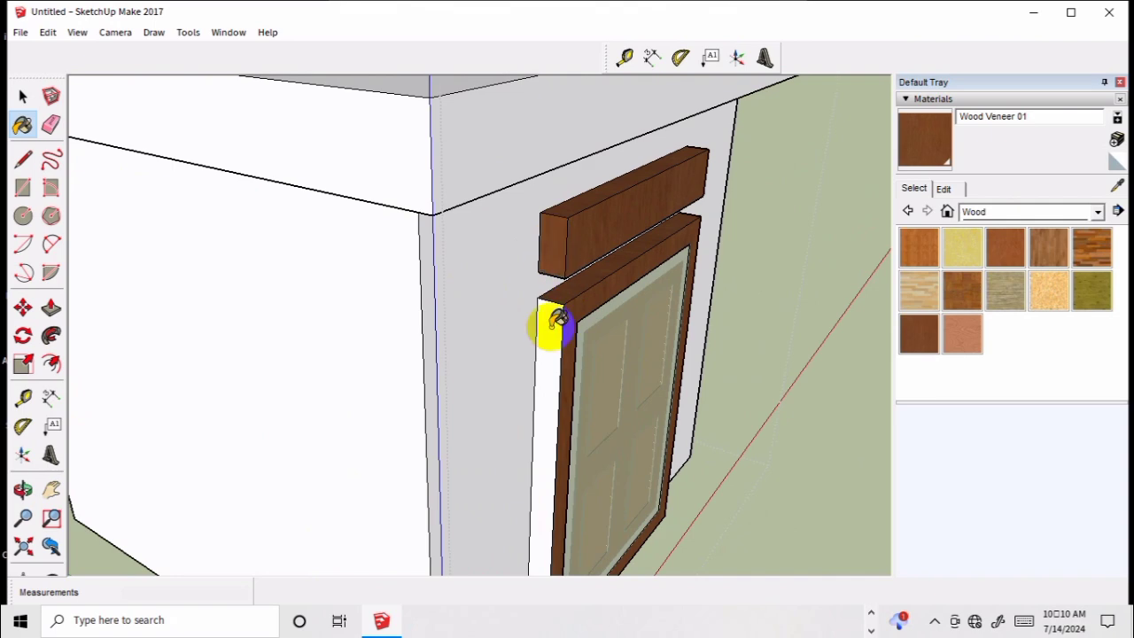
{"action": "left_click", "coordinate": [556, 324]}
{"action": "scroll", "coordinate": [556, 325], "scroll_direction": "down", "scroll_amount": 3}
{"action": "scroll", "coordinate": [630, 529], "scroll_direction": "up", "scroll_amount": 3}
{"action": "left_click", "coordinate": [631, 529]}
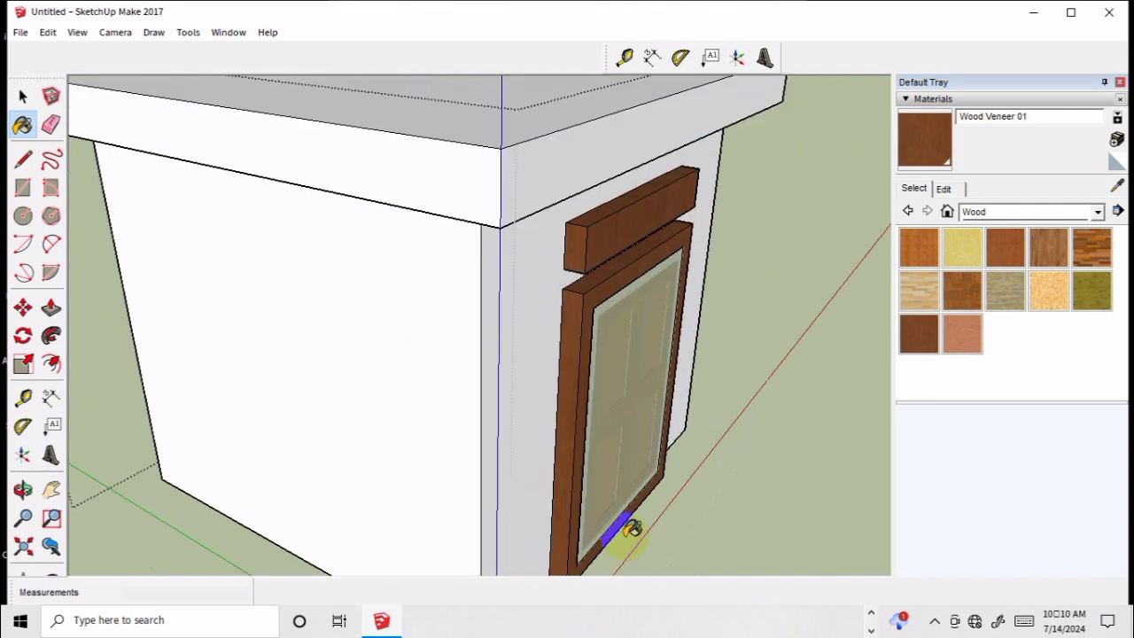
{"action": "scroll", "coordinate": [631, 529], "scroll_direction": "down", "scroll_amount": 3}
{"action": "scroll", "coordinate": [688, 494], "scroll_direction": "up", "scroll_amount": 1}
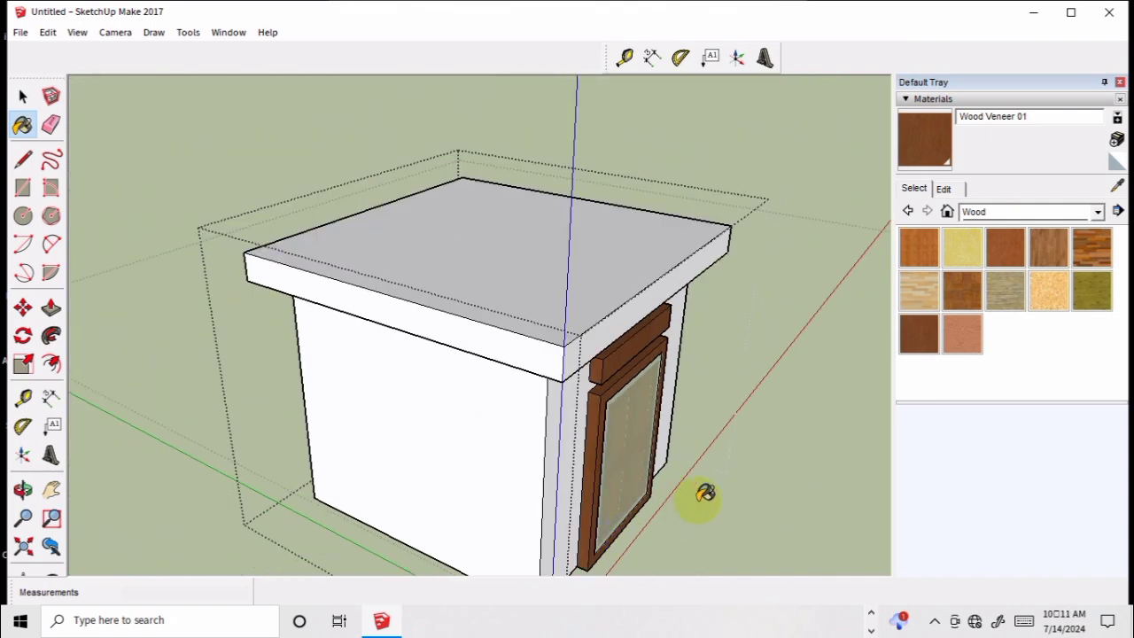
- Exit the house group and orbit to a front view of the house
{"action": "key", "text": "space"}
{"action": "left_click", "coordinate": [751, 491]}
{"action": "scroll", "coordinate": [671, 421], "scroll_direction": "up", "scroll_amount": 2}
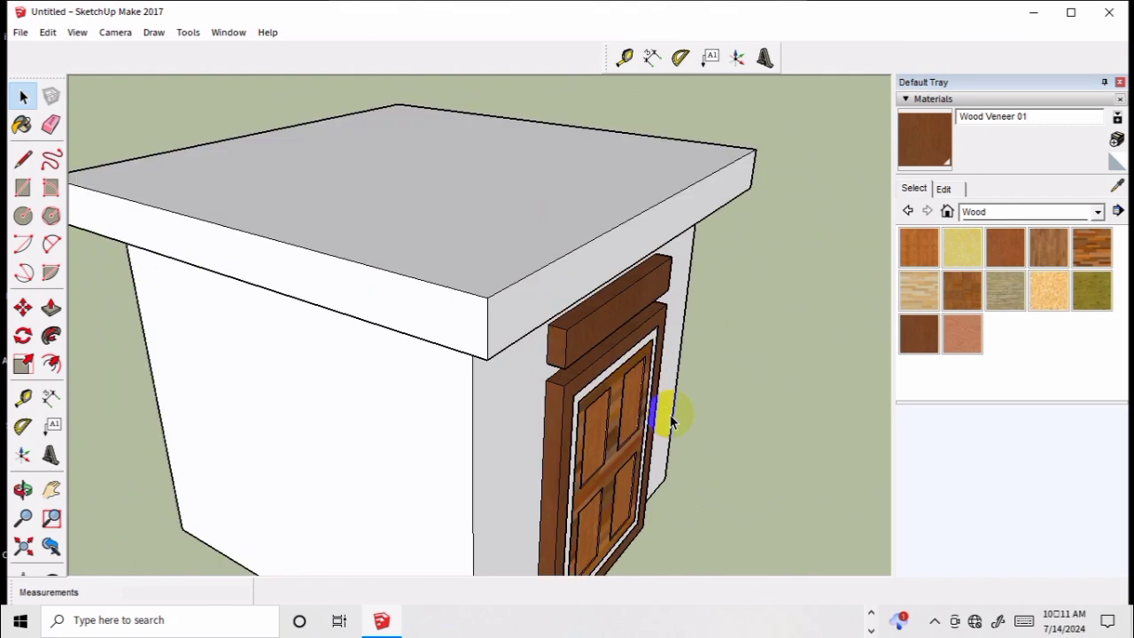
{"action": "mouse_move", "coordinate": [670, 421]}
{"action": "middle_mouse_down"}
{"action": "mouse_move", "coordinate": [691, 405]}
{"action": "mouse_move", "coordinate": [468, 311]}
{"action": "mouse_move", "coordinate": [522, 314]}
{"action": "middle_mouse_up"}
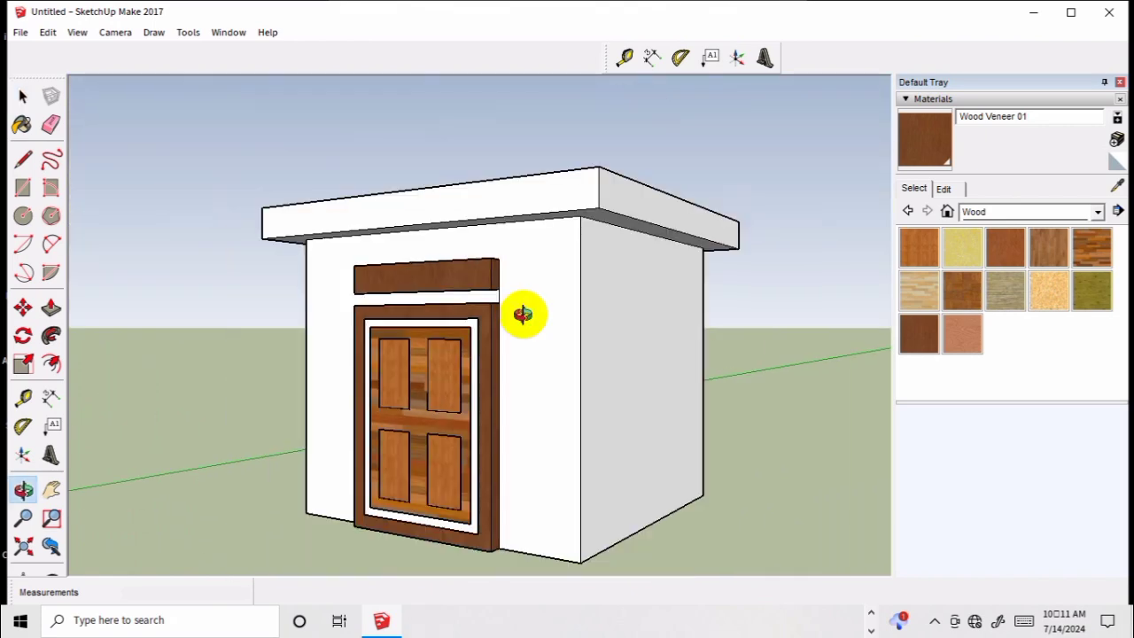
{"action": "scroll", "coordinate": [523, 313], "scroll_direction": "up", "scroll_amount": 2}
{"action": "scroll", "coordinate": [505, 303], "scroll_direction": "up", "scroll_amount": 3}
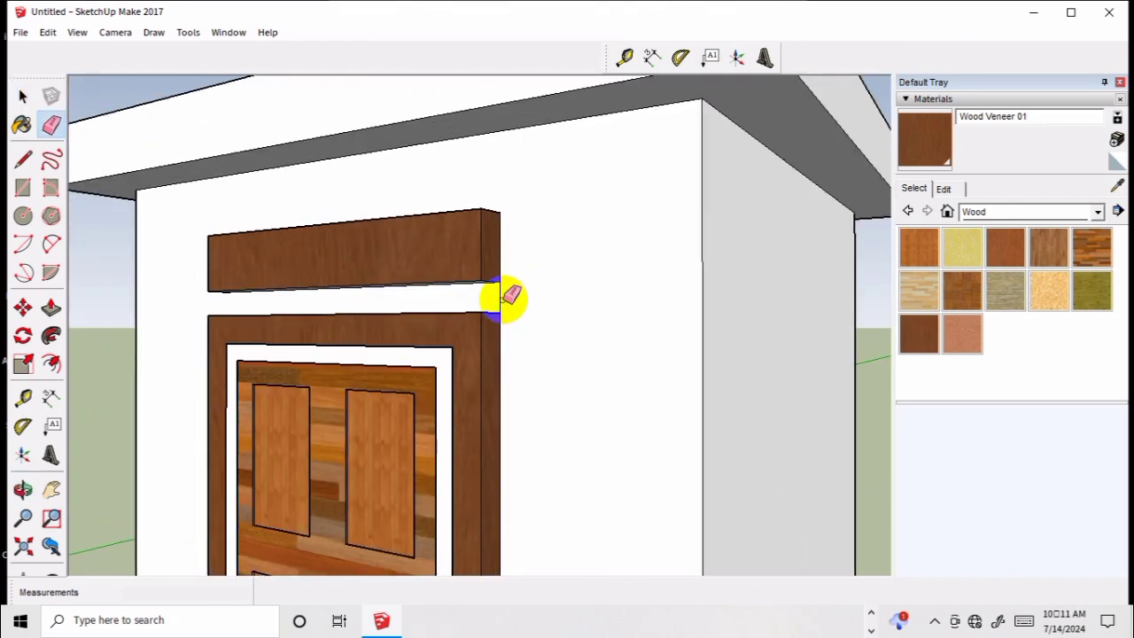
{"action": "left_click", "coordinate": [504, 296]}
{"action": "key", "text": "ctrl+z"}
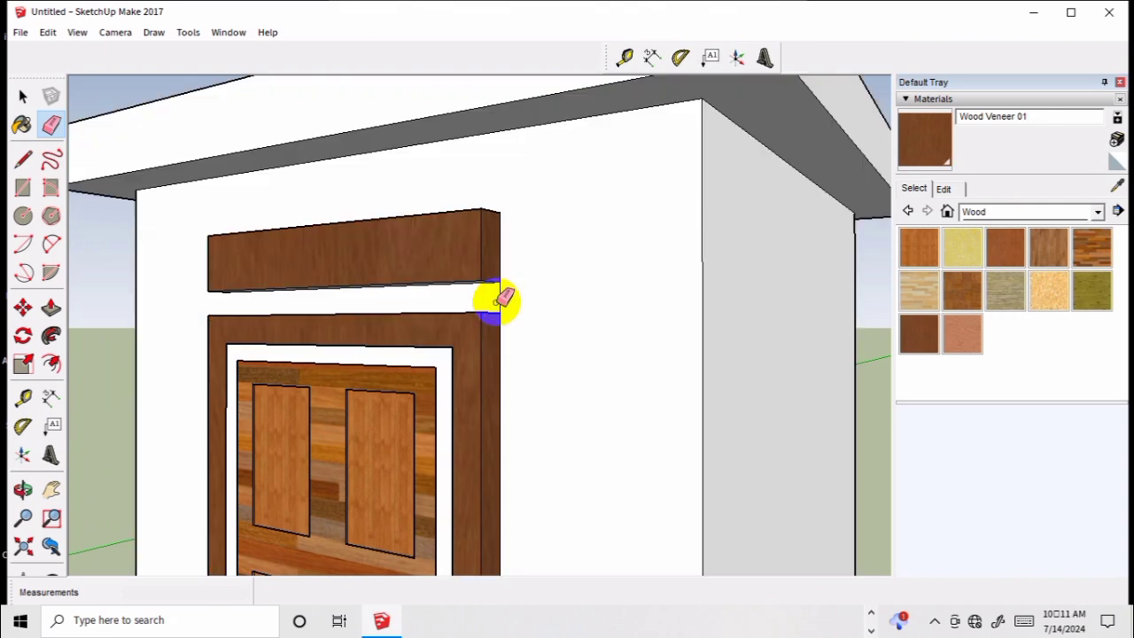
{"action": "scroll", "coordinate": [497, 310], "scroll_direction": "up", "scroll_amount": 1}
{"action": "key", "text": "ctrl+z"}
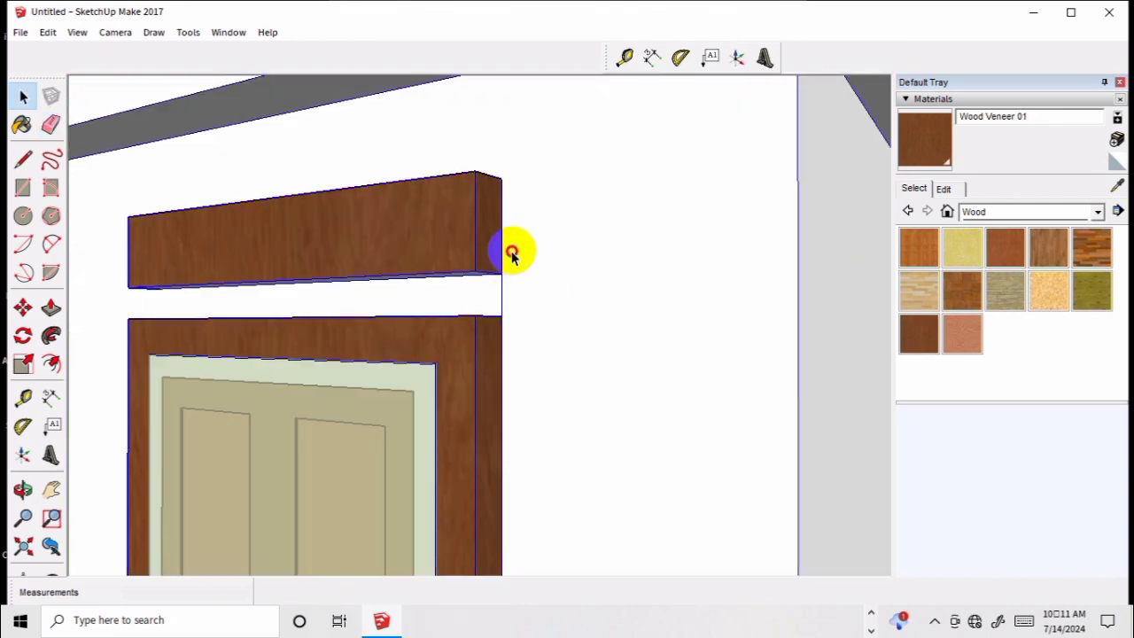
{"action": "key", "text": "ctrl+a"}
{"action": "left_click", "coordinate": [505, 305]}
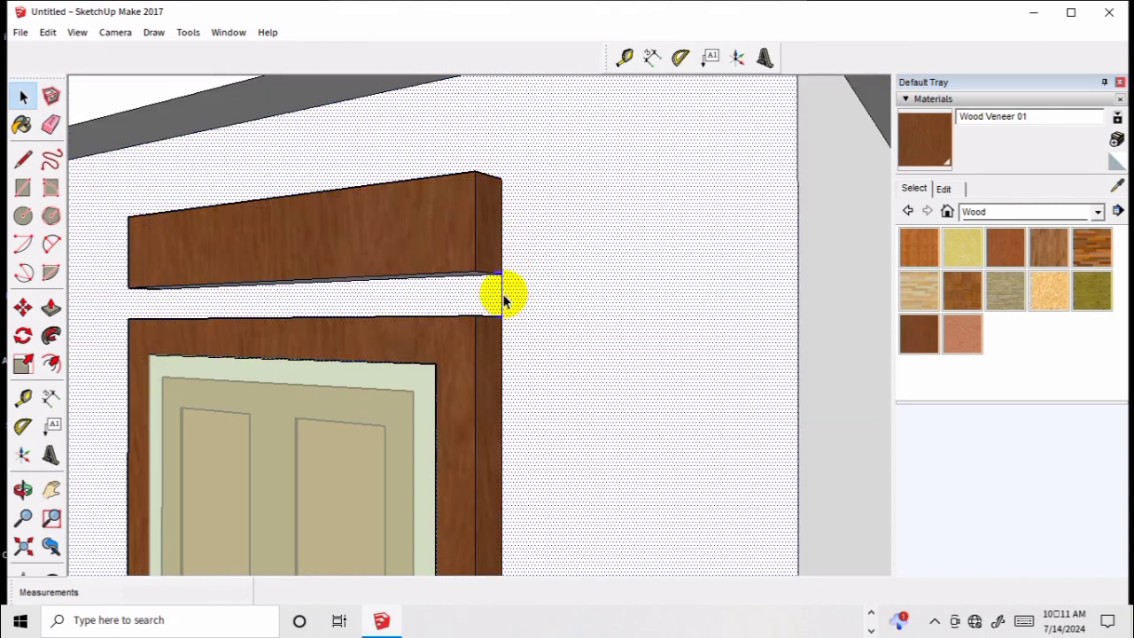
{"action": "key", "text": "space"}
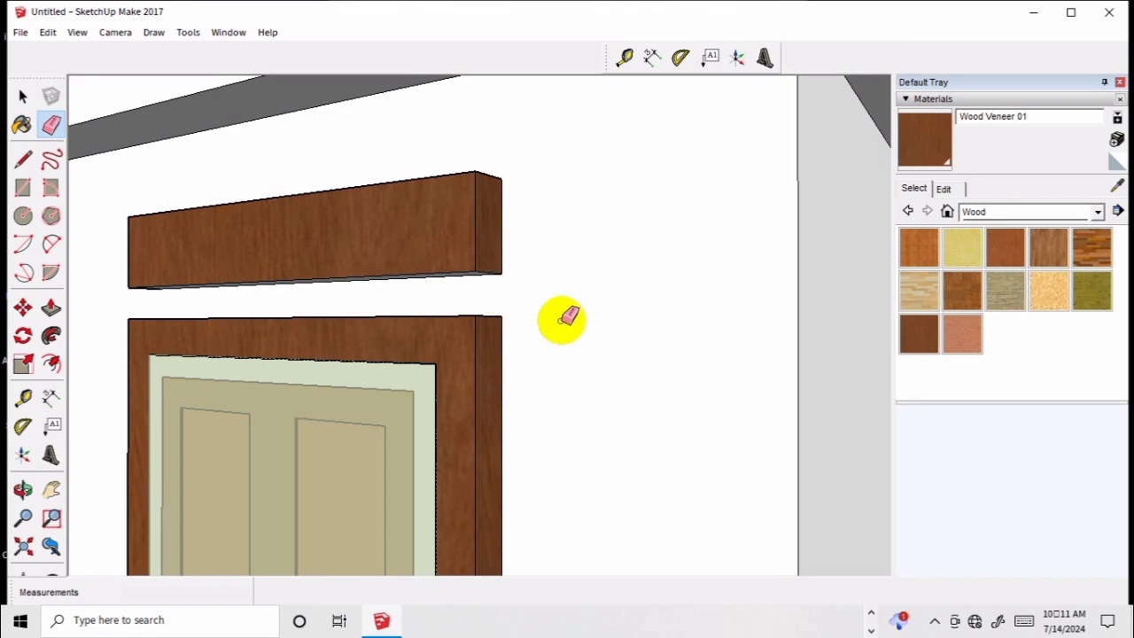
{"action": "scroll", "coordinate": [625, 375], "scroll_direction": "down", "scroll_amount": 3}
{"action": "scroll", "coordinate": [625, 379], "scroll_direction": "down", "scroll_amount": 3}
{"action": "scroll", "coordinate": [626, 379], "scroll_direction": "down", "scroll_amount": 2}
{"action": "scroll", "coordinate": [805, 404], "scroll_direction": "down", "scroll_amount": 1}
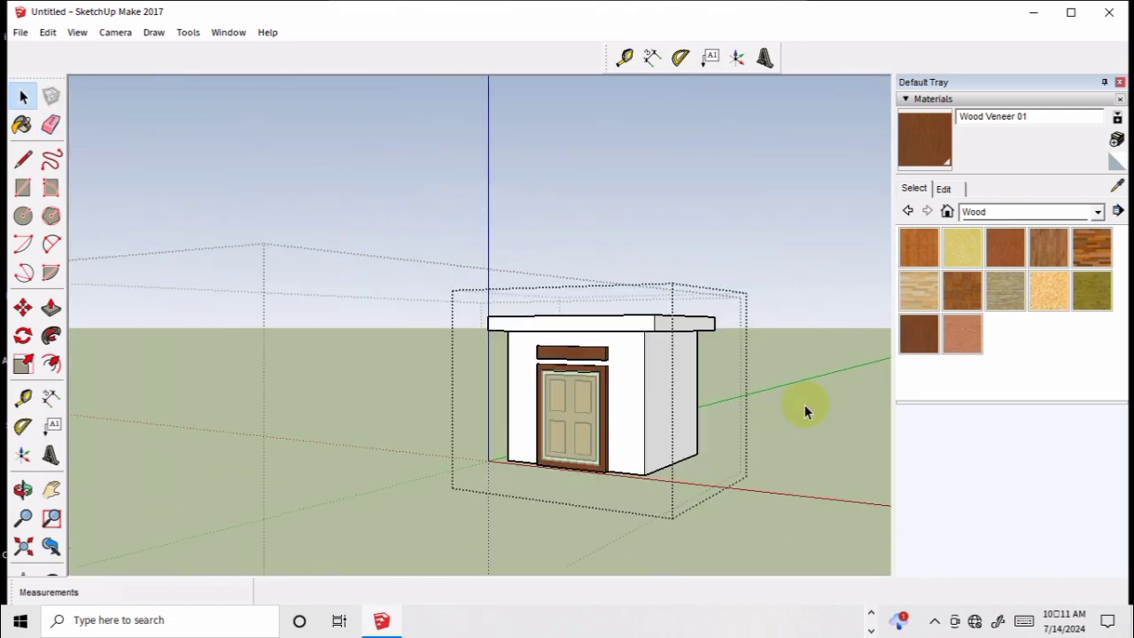
{"action": "scroll", "coordinate": [560, 329], "scroll_direction": "up", "scroll_amount": 2}
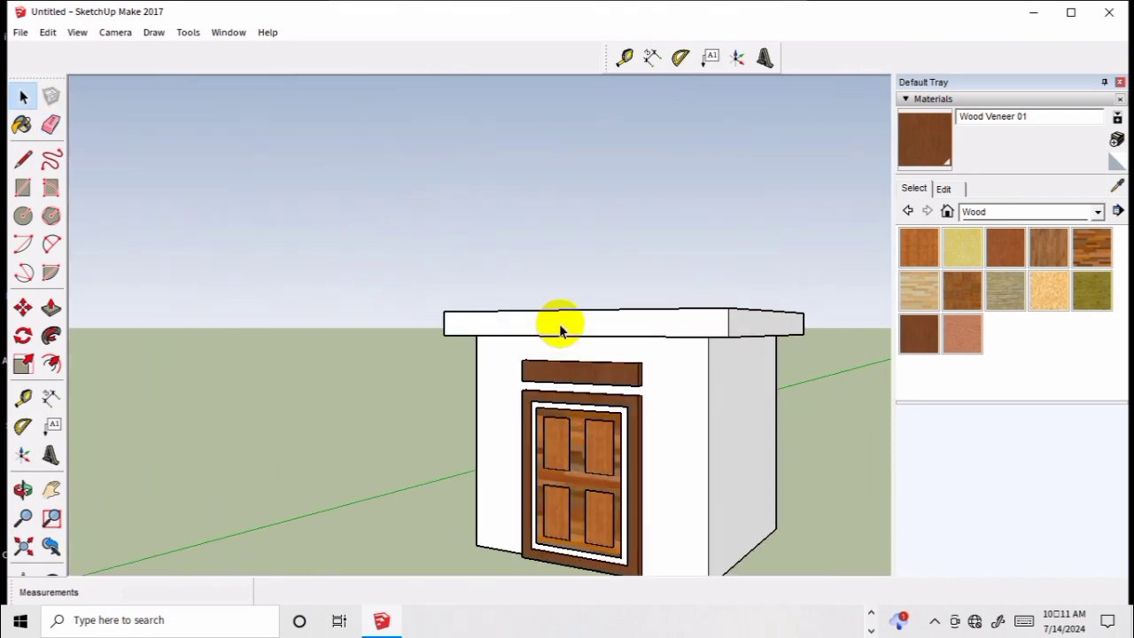
- Draw corner-to-corner diagonals on the roof and a circle centred where they cross
{"action": "mouse_move", "coordinate": [559, 329]}
{"action": "middle_mouse_down"}
{"action": "mouse_move", "coordinate": [738, 345]}
{"action": "mouse_move", "coordinate": [588, 282]}
{"action": "mouse_move", "coordinate": [404, 263]}
{"action": "mouse_move", "coordinate": [620, 231]}
{"action": "mouse_move", "coordinate": [645, 336]}
{"action": "mouse_move", "coordinate": [623, 241]}
{"action": "mouse_move", "coordinate": [579, 334]}
{"action": "mouse_move", "coordinate": [620, 306]}
{"action": "mouse_move", "coordinate": [438, 417]}
{"action": "middle_mouse_up"}
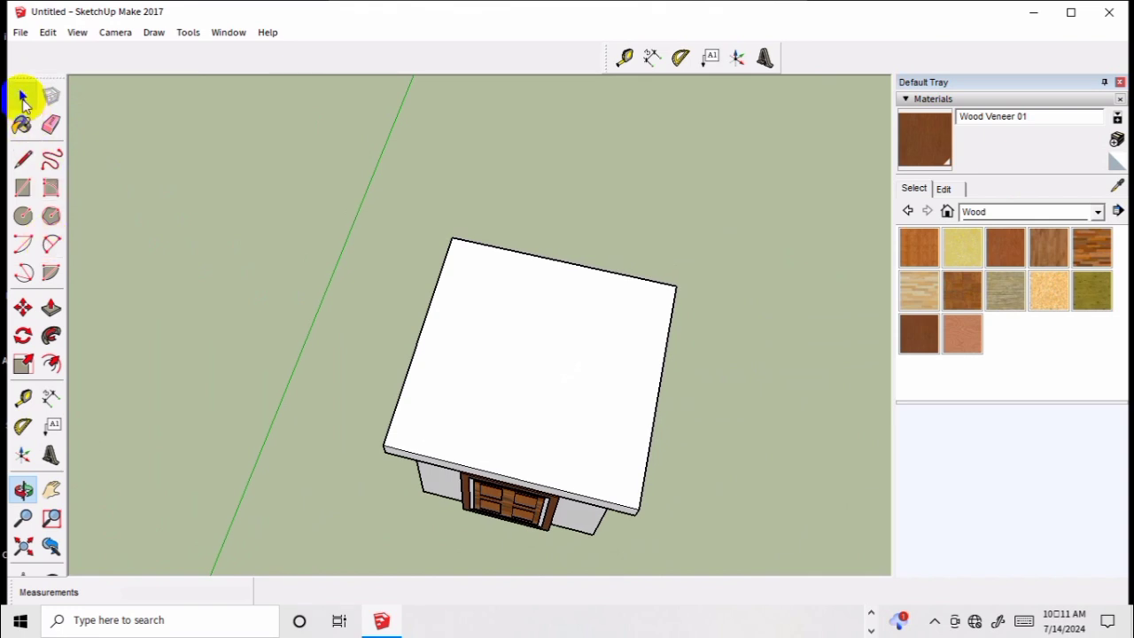
{"action": "left_click", "coordinate": [23, 158]}
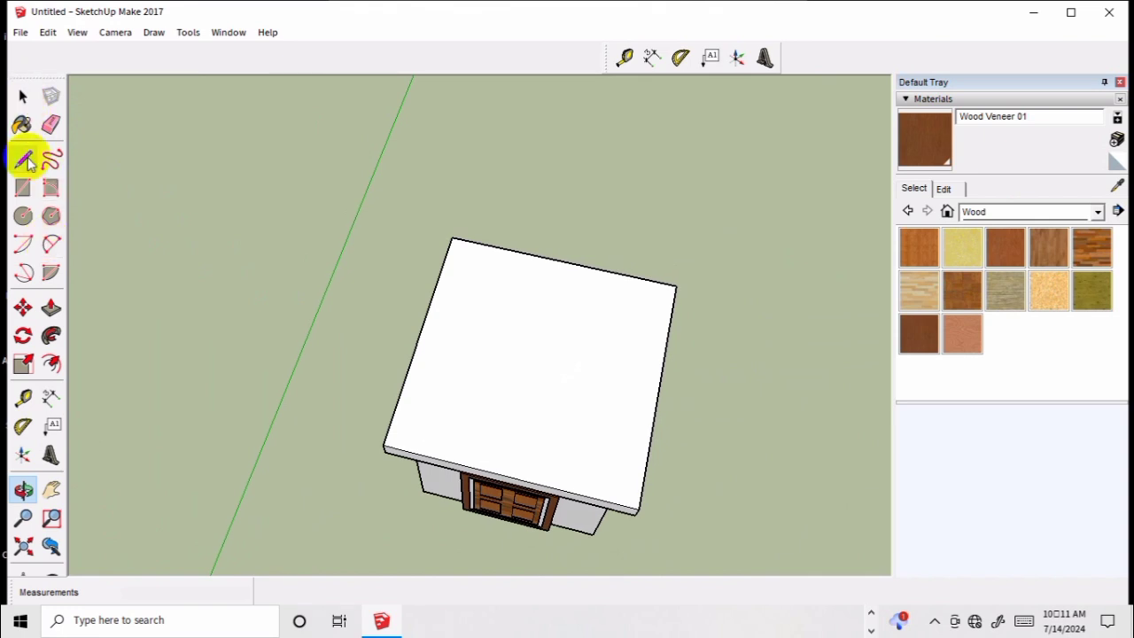
{"action": "left_click", "coordinate": [381, 444]}
{"action": "left_click", "coordinate": [675, 286]}
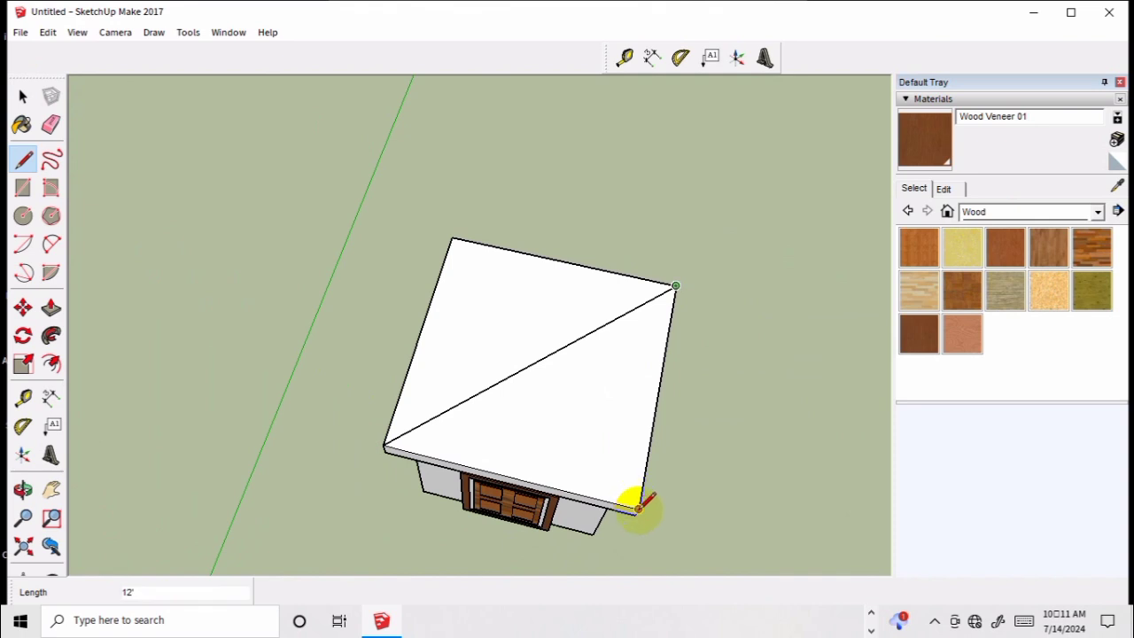
{"action": "left_click", "coordinate": [638, 507]}
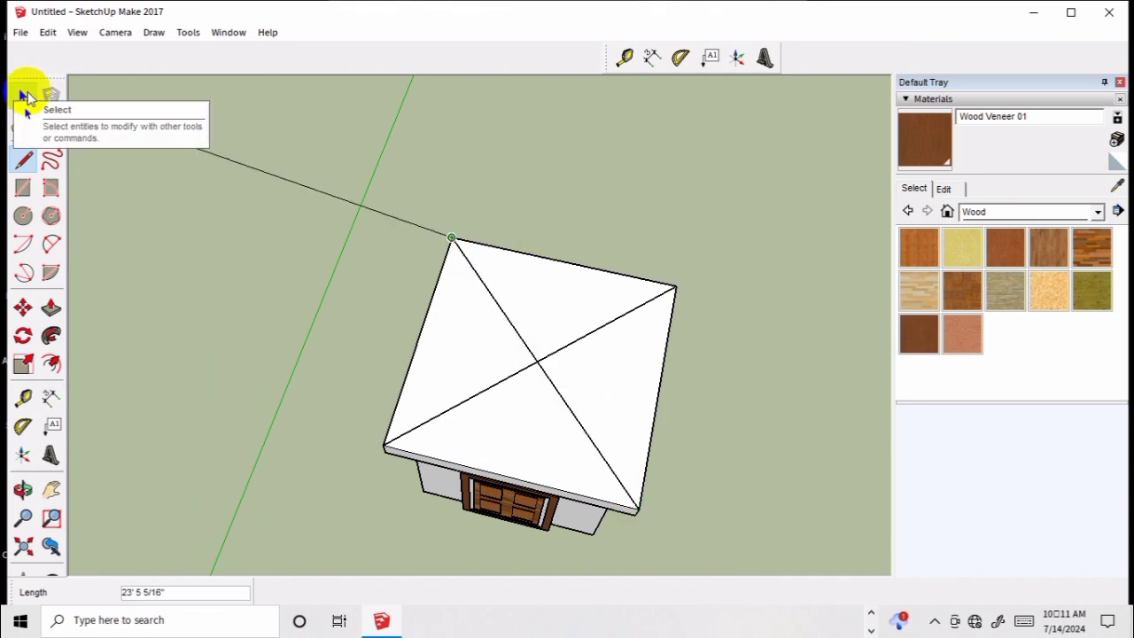
{"action": "left_click", "coordinate": [23, 96]}
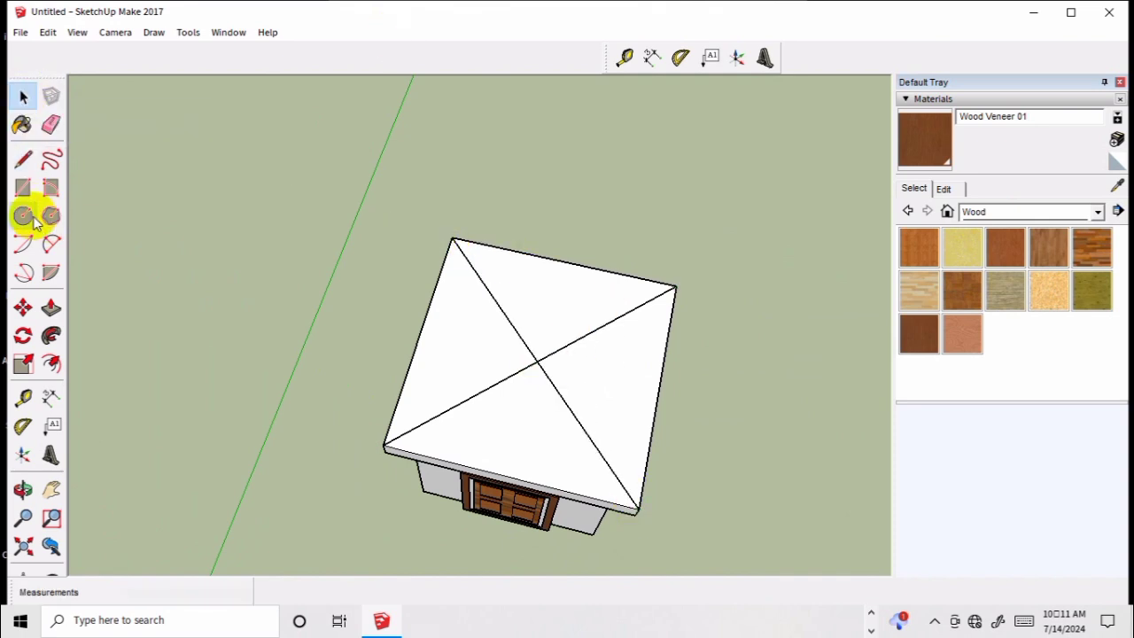
{"action": "left_click", "coordinate": [23, 215]}
{"action": "left_click", "coordinate": [536, 362]}
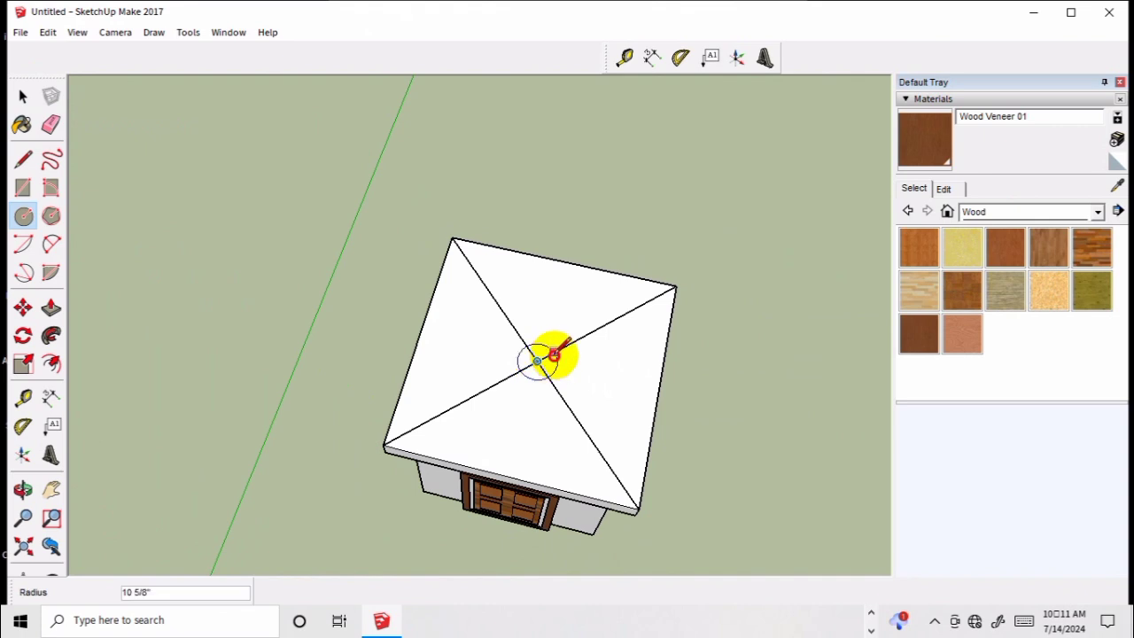
{"action": "left_click", "coordinate": [602, 321]}
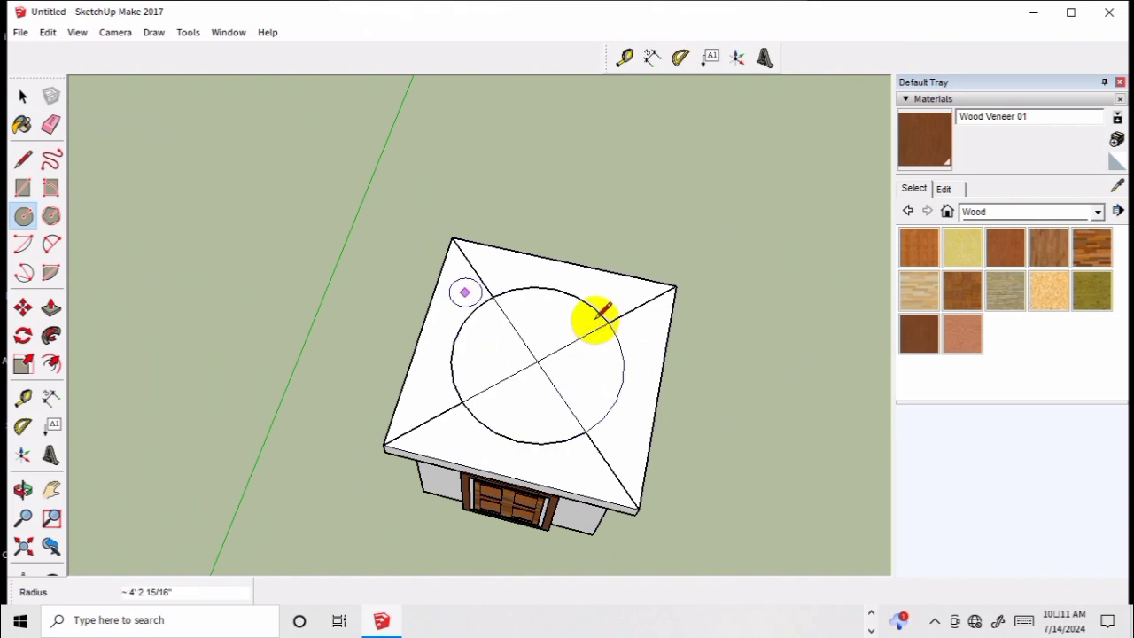
- Erase all the roof diagonal pieces, leaving the circle, and select its circular face
{"action": "left_click", "coordinate": [50, 125]}
{"action": "left_click_drag", "start_coordinate": [514, 343], "coordinate": [544, 356]}
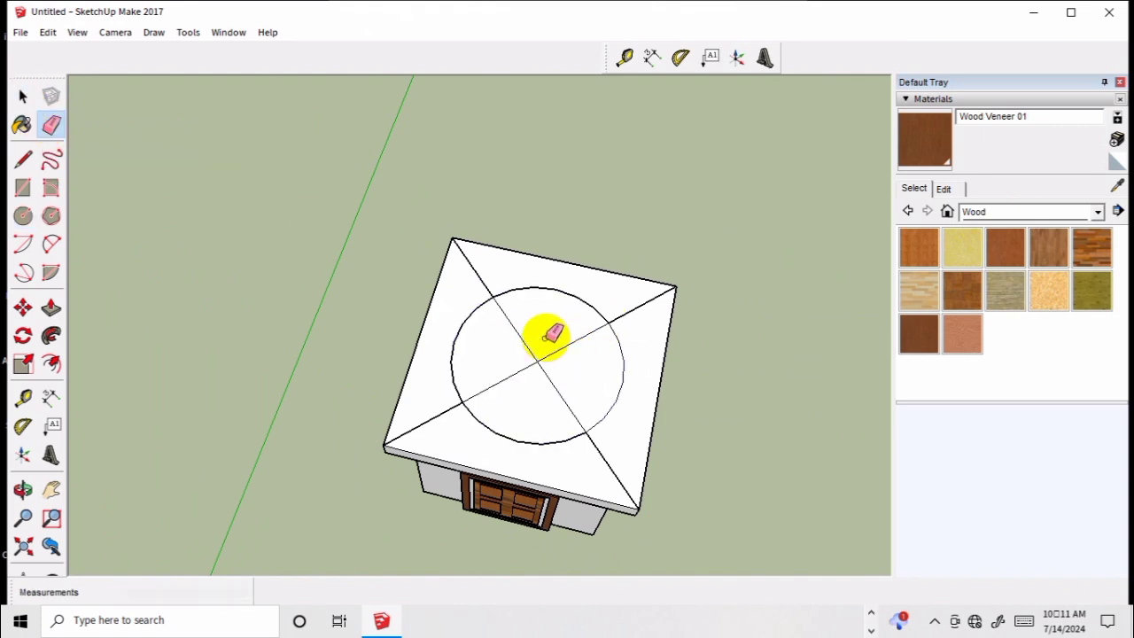
{"action": "left_click_drag", "start_coordinate": [642, 303], "coordinate": [613, 460]}
{"action": "left_click", "coordinate": [443, 413]}
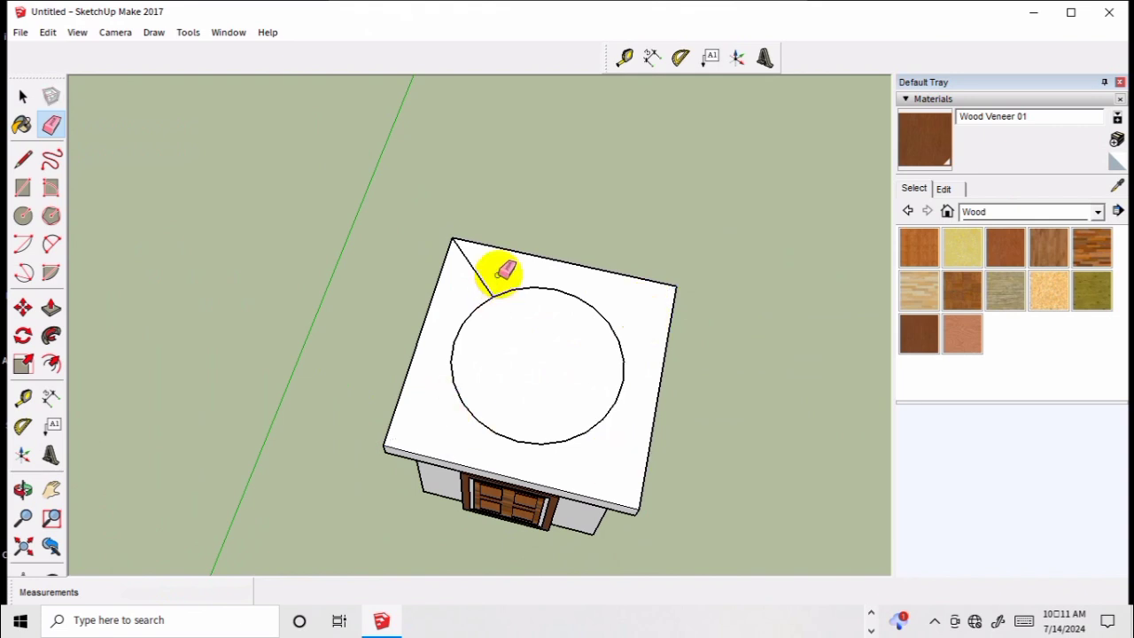
{"action": "left_click", "coordinate": [476, 280]}
{"action": "key", "text": "space"}
{"action": "left_click", "coordinate": [527, 369]}
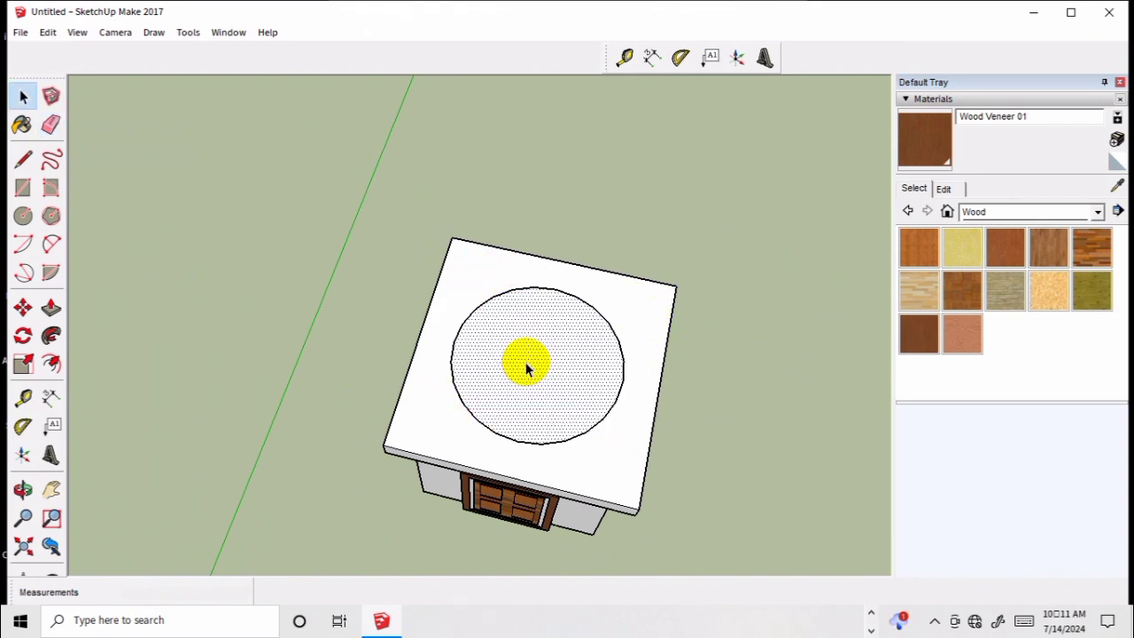
- Push/Pull the roof circle up into a cylinder 4' tall
{"action": "key", "text": "o"}
{"action": "mouse_move", "coordinate": [526, 384]}
{"action": "left_mouse_down"}
{"action": "mouse_move", "coordinate": [620, 263]}
{"action": "mouse_move", "coordinate": [615, 303]}
{"action": "left_mouse_up"}
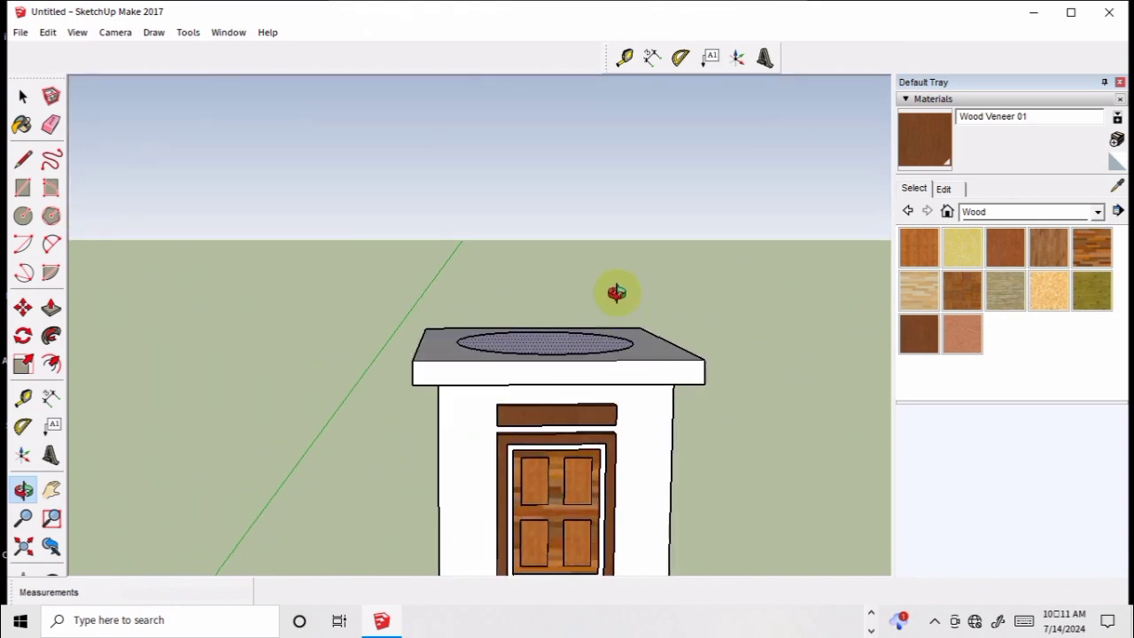
{"action": "key", "text": "p"}
{"action": "left_click_drag", "start_coordinate": [571, 340], "coordinate": [578, 249]}
{"action": "type", "text": "4'"}
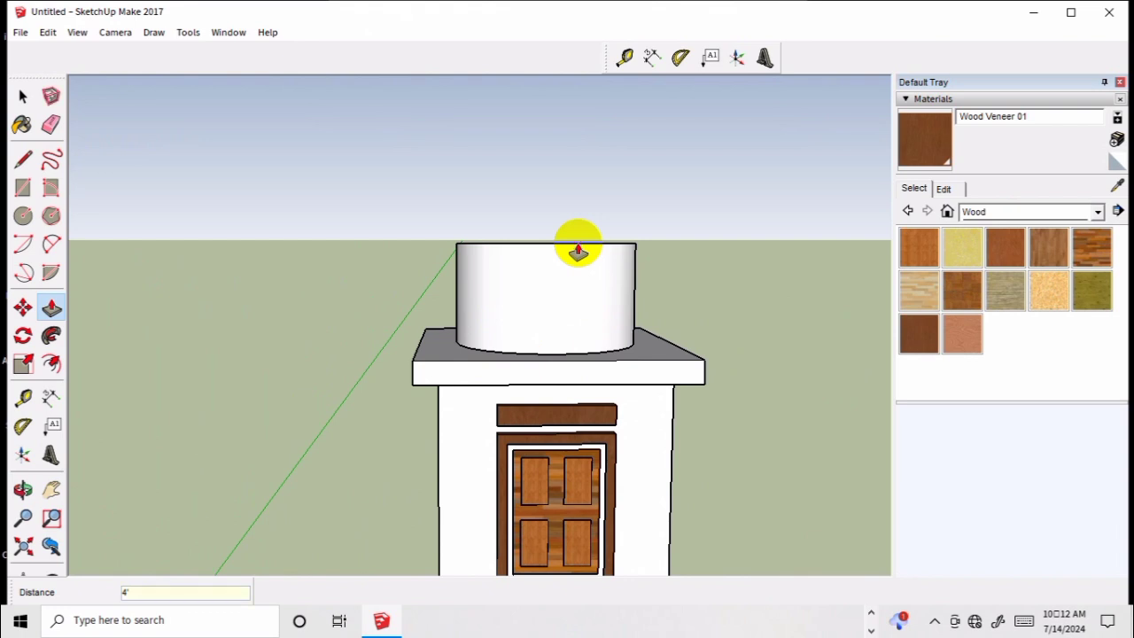
{"action": "key", "text": "Return"}
- Offset the cylinder's top face inward to make a thin rim
{"action": "scroll", "coordinate": [578, 250], "scroll_direction": "down", "scroll_amount": 2}
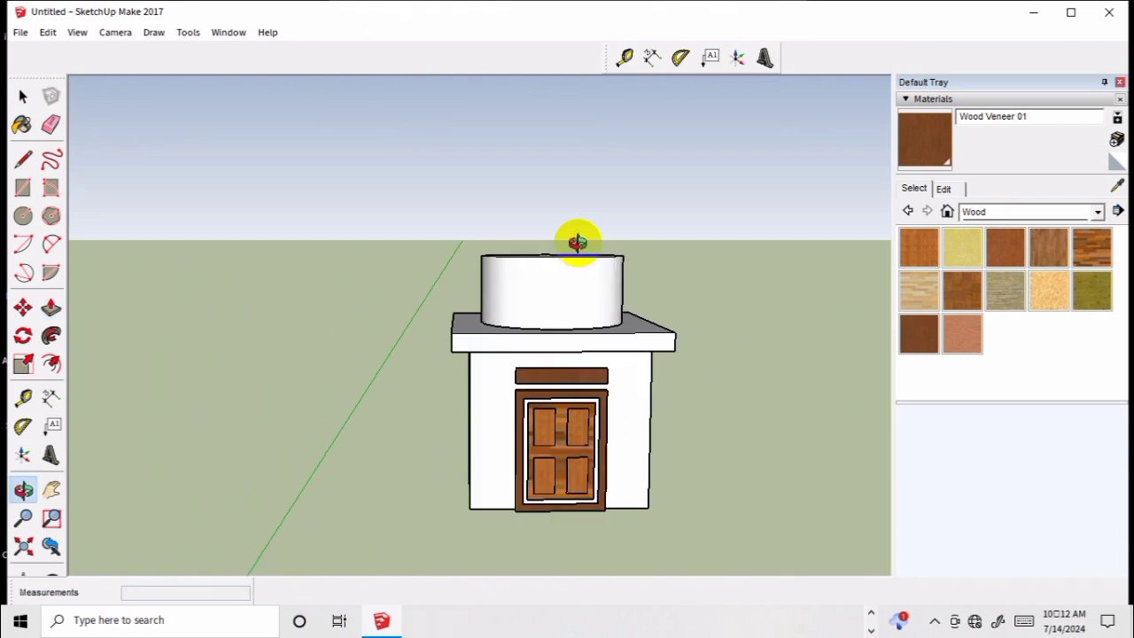
{"action": "mouse_move", "coordinate": [733, 413]}
{"action": "left_mouse_down"}
{"action": "mouse_move", "coordinate": [696, 274]}
{"action": "mouse_move", "coordinate": [685, 351]}
{"action": "mouse_move", "coordinate": [711, 397]}
{"action": "mouse_move", "coordinate": [750, 337]}
{"action": "mouse_move", "coordinate": [534, 328]}
{"action": "mouse_move", "coordinate": [590, 253]}
{"action": "mouse_move", "coordinate": [604, 285]}
{"action": "mouse_move", "coordinate": [528, 331]}
{"action": "left_mouse_up"}
{"action": "scroll", "coordinate": [528, 333], "scroll_direction": "up", "scroll_amount": 1}
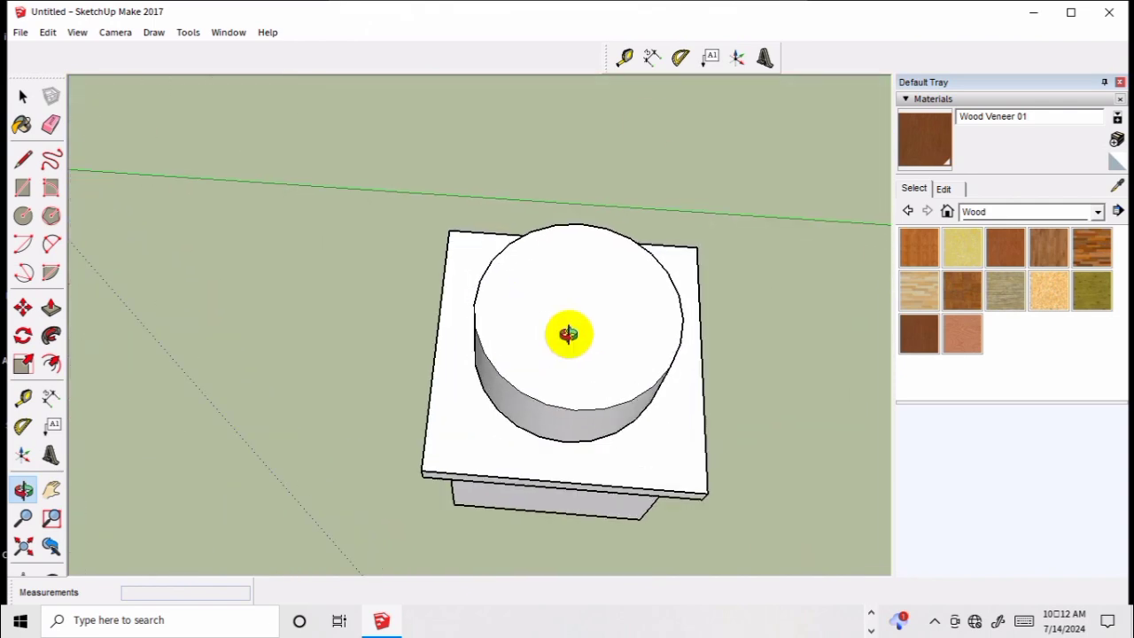
{"action": "left_click", "coordinate": [613, 345]}
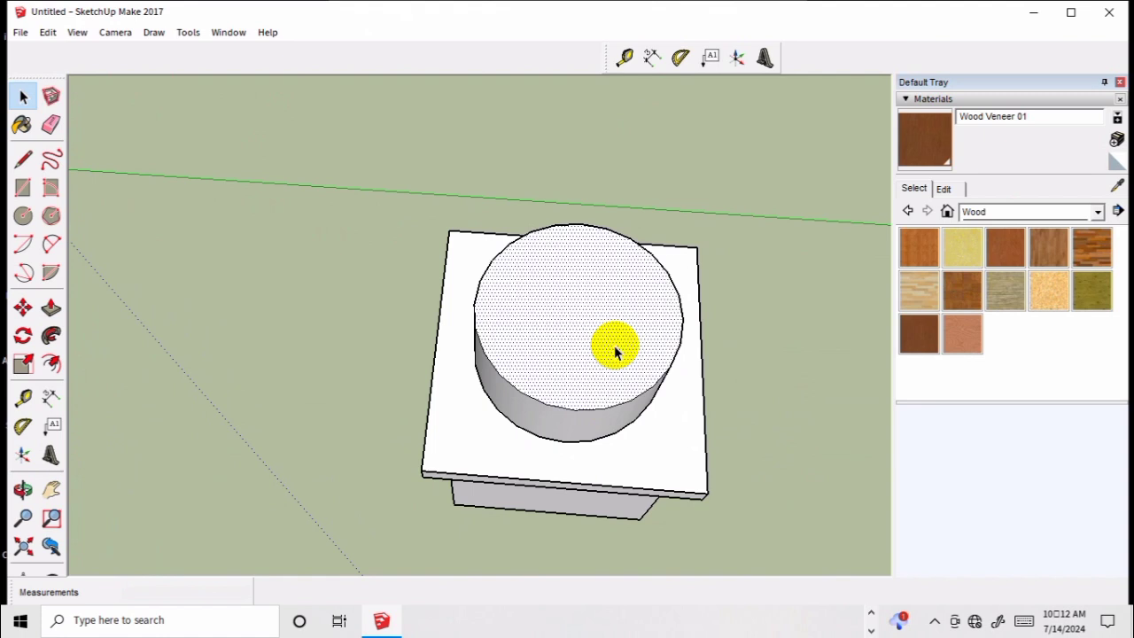
{"action": "key", "text": "f"}
{"action": "left_click", "coordinate": [556, 309]}
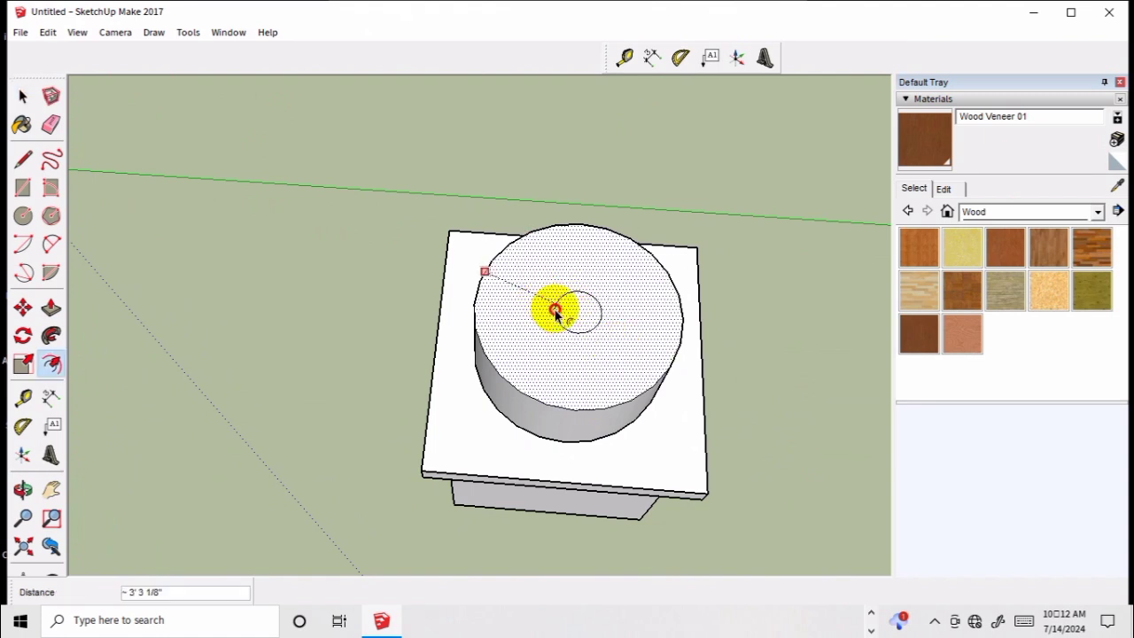
{"action": "left_click", "coordinate": [552, 200]}
- Push the inner circular face down to hollow out the tank
{"action": "key", "text": "space"}
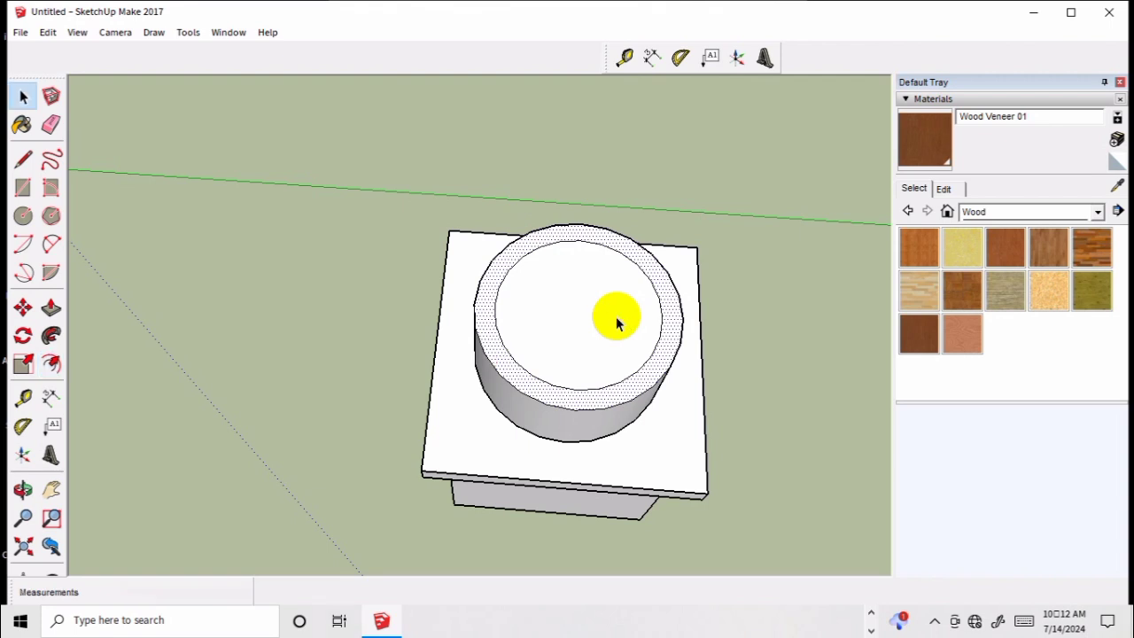
{"action": "left_click", "coordinate": [618, 323]}
{"action": "key", "text": "p"}
{"action": "left_click", "coordinate": [612, 321]}
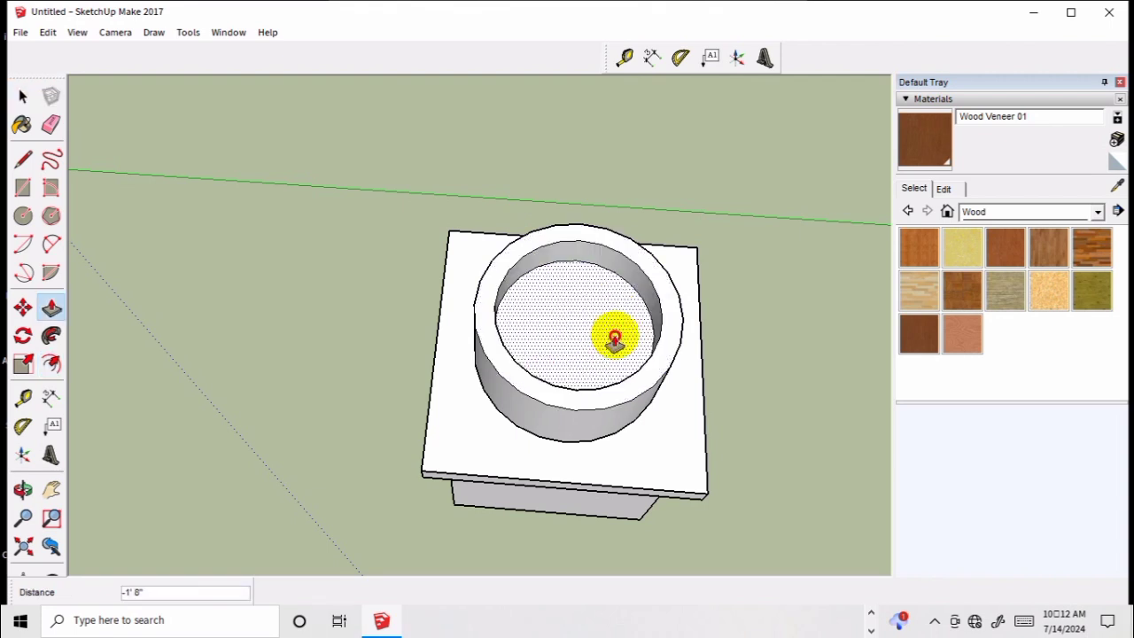
{"action": "left_click", "coordinate": [606, 377]}
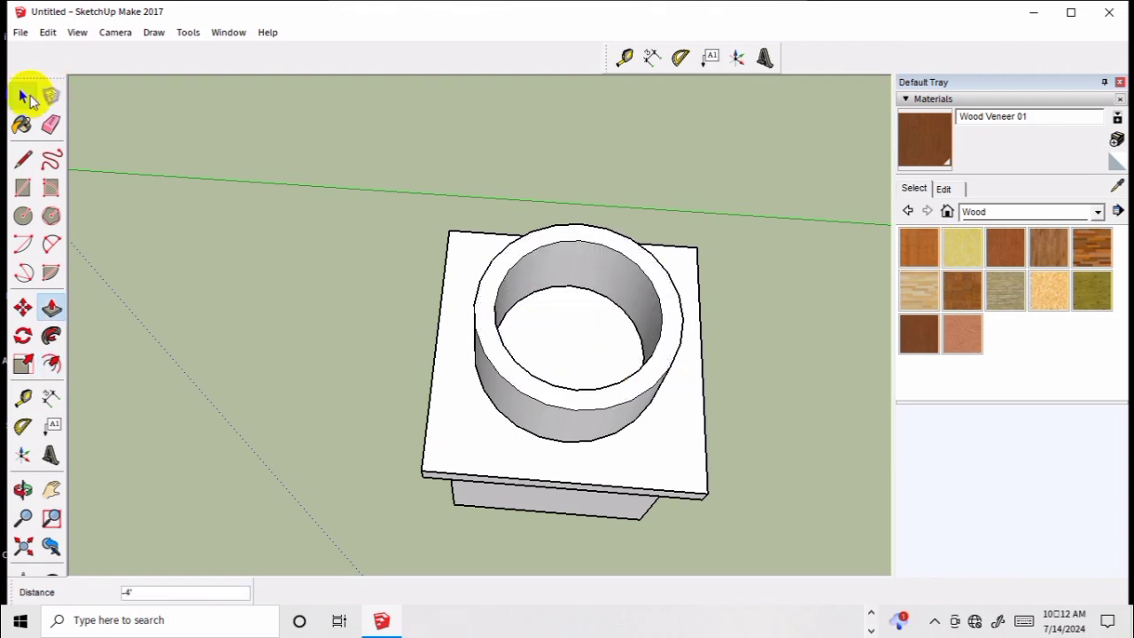
{"action": "left_click", "coordinate": [23, 95]}
{"action": "scroll", "coordinate": [634, 400], "scroll_direction": "down", "scroll_amount": 2}
{"action": "key", "text": "o"}
{"action": "mouse_move", "coordinate": [653, 422]}
{"action": "left_mouse_down"}
{"action": "mouse_move", "coordinate": [739, 293]}
{"action": "mouse_move", "coordinate": [640, 387]}
{"action": "left_mouse_up"}
- Paint the cylinder's outer wall with blue Color I05 from the Colors collection
{"action": "key", "text": "space"}
{"action": "left_click", "coordinate": [663, 371]}
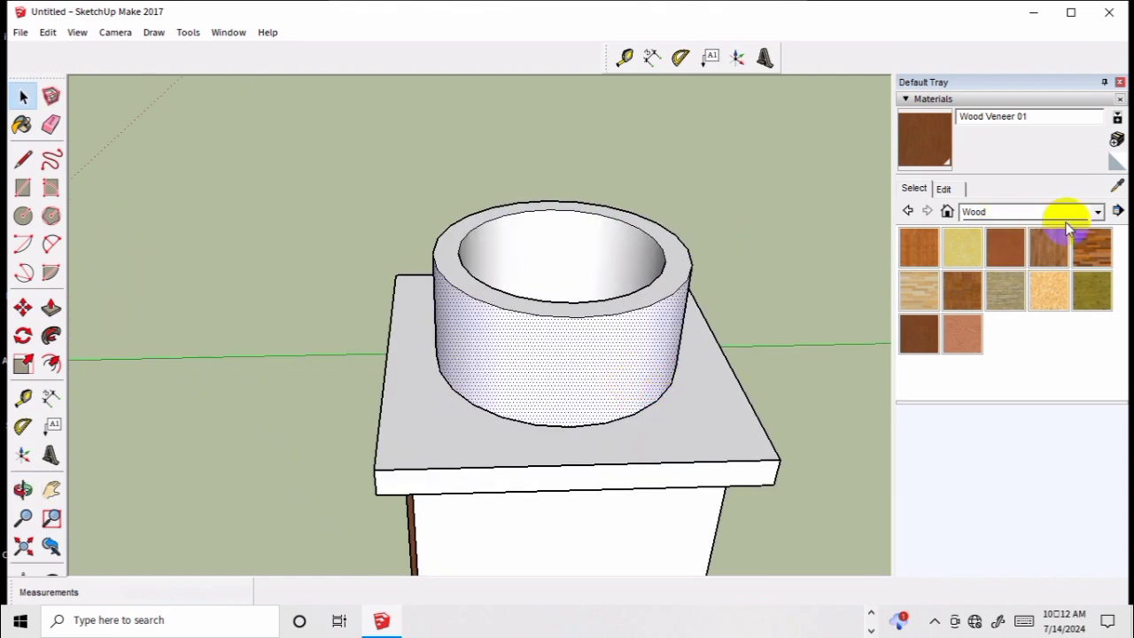
{"action": "left_click", "coordinate": [1099, 212]}
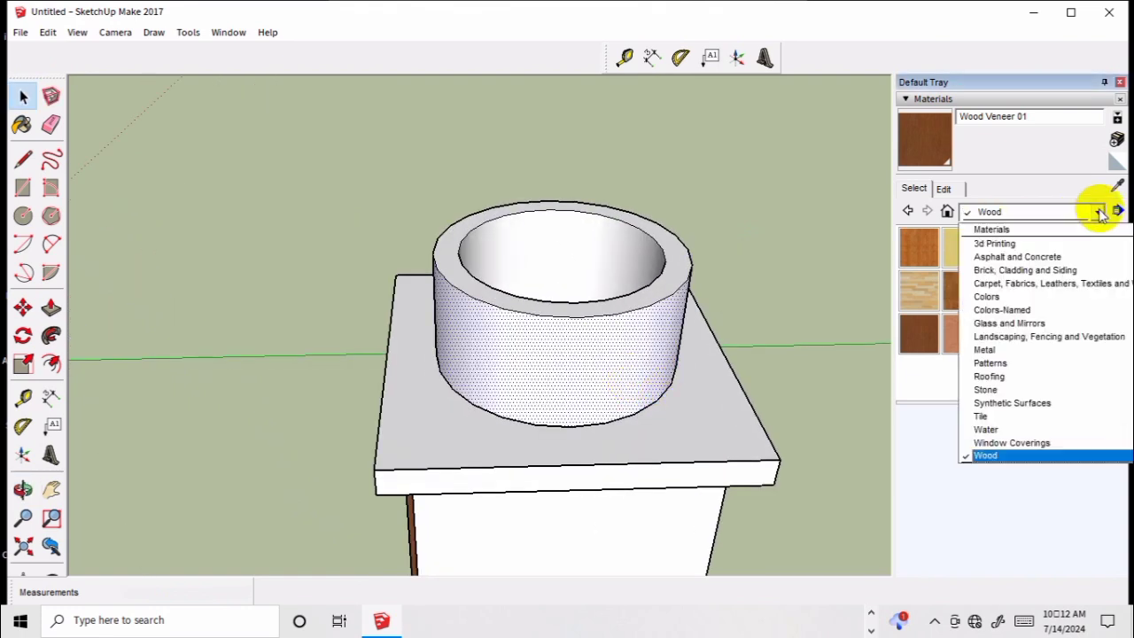
{"action": "left_click", "coordinate": [988, 296]}
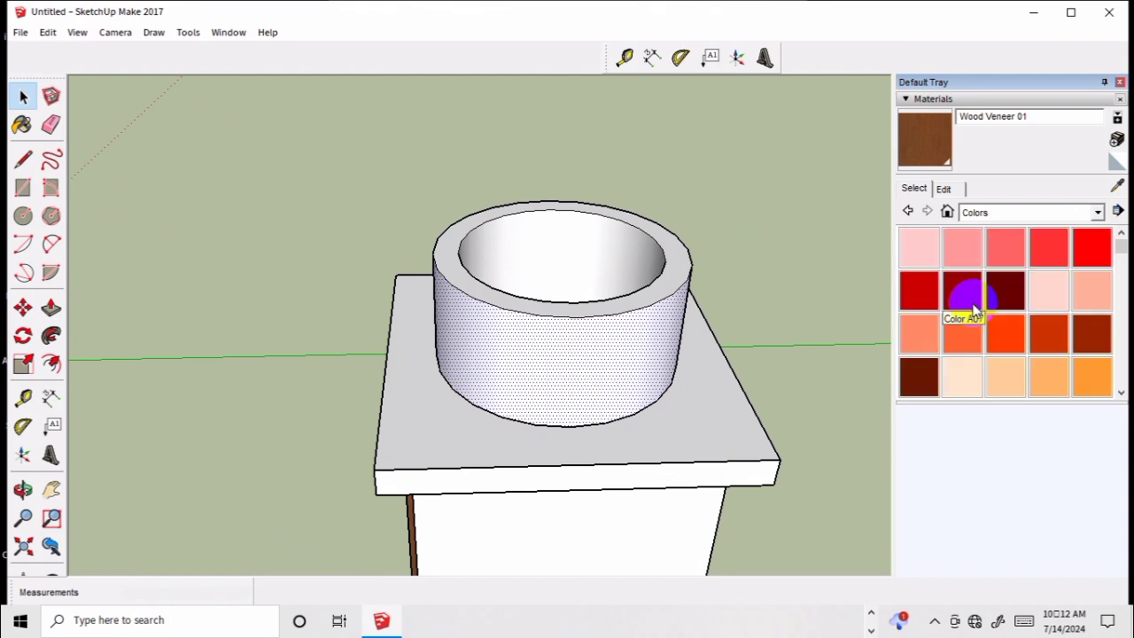
{"action": "scroll", "coordinate": [966, 306], "scroll_direction": "down", "scroll_amount": 3}
{"action": "scroll", "coordinate": [972, 311], "scroll_direction": "down", "scroll_amount": 3}
{"action": "scroll", "coordinate": [983, 308], "scroll_direction": "up", "scroll_amount": 2}
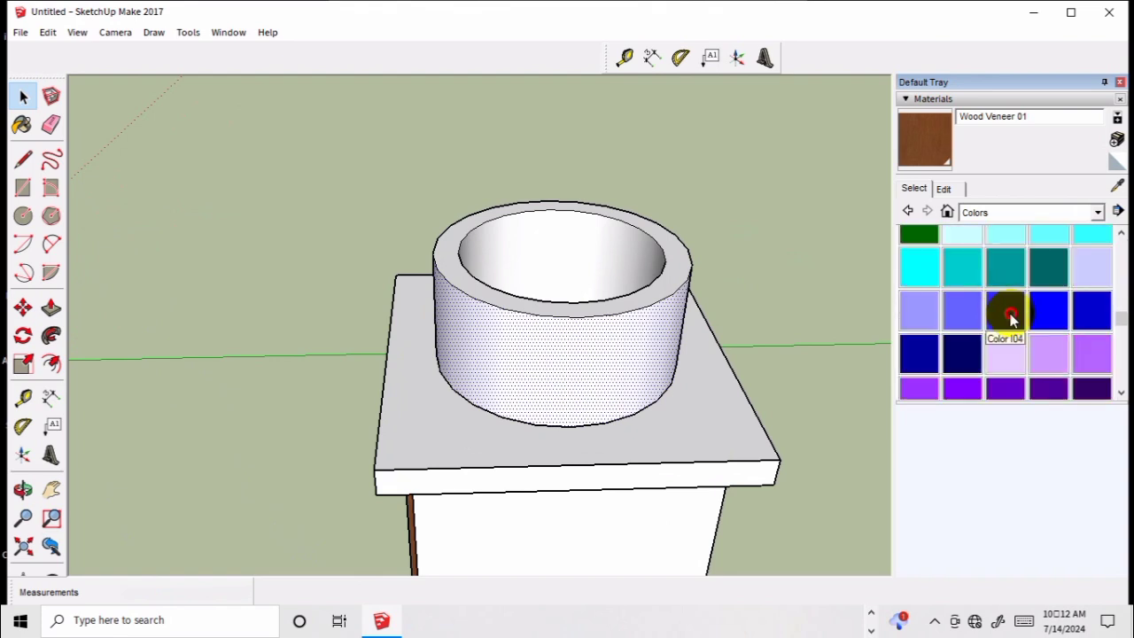
{"action": "left_click", "coordinate": [1011, 317]}
{"action": "left_click", "coordinate": [592, 335]}
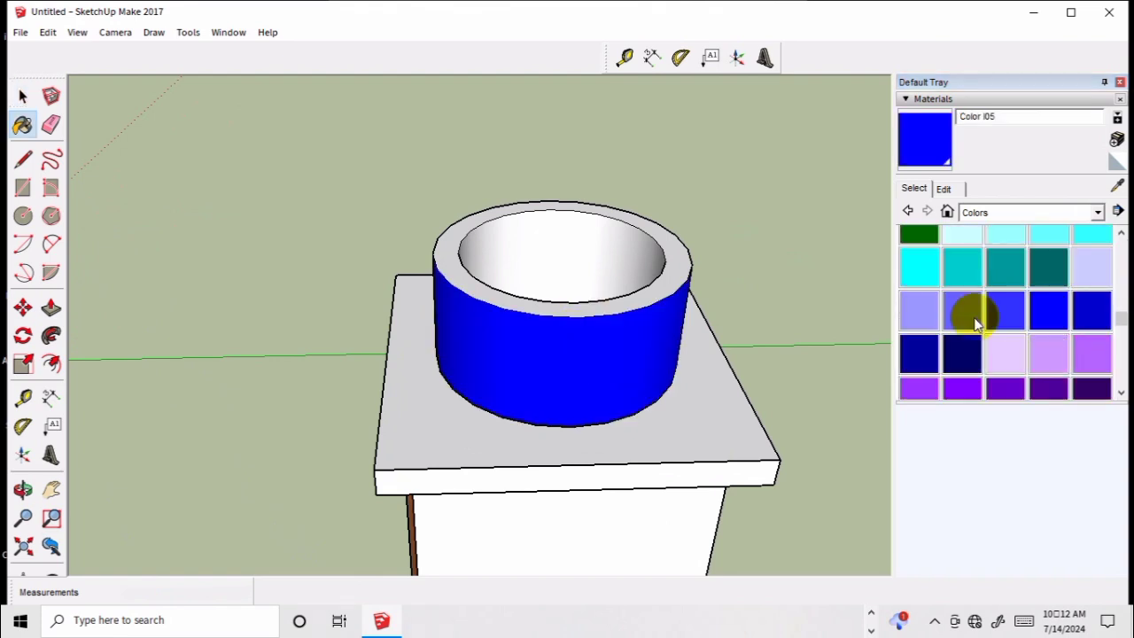
- Repaint the cylinder's outer wall, top rim and inner wall in Color I04
{"action": "scroll", "coordinate": [983, 321], "scroll_direction": "down", "scroll_amount": 3}
{"action": "scroll", "coordinate": [999, 322], "scroll_direction": "up", "scroll_amount": 3}
{"action": "left_click", "coordinate": [1005, 310]}
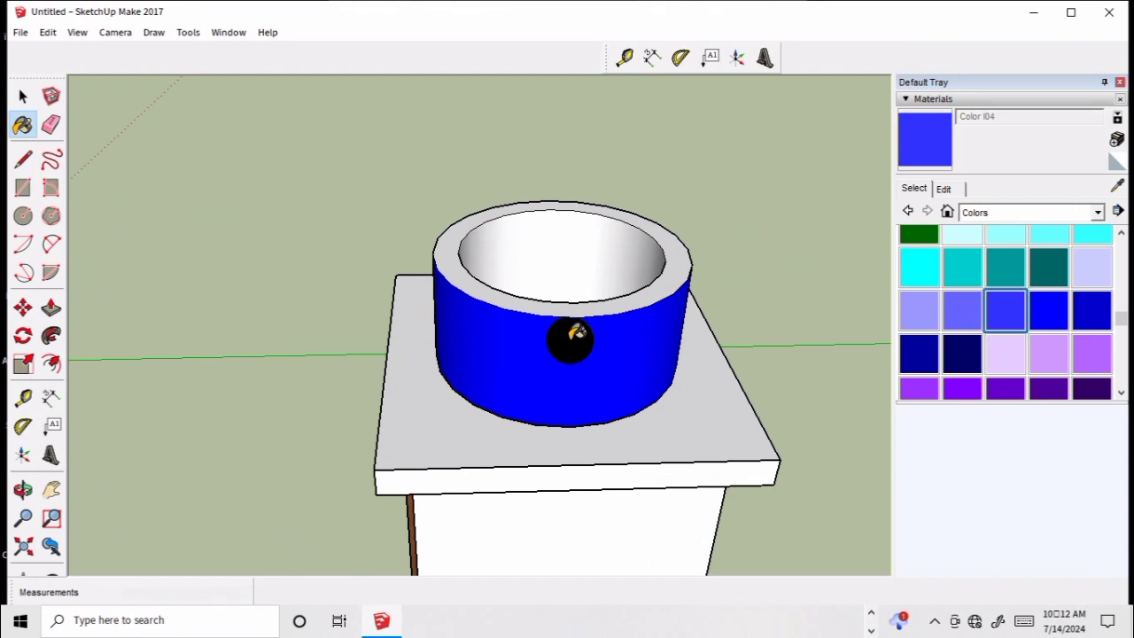
{"action": "left_click", "coordinate": [589, 329]}
{"action": "left_click", "coordinate": [651, 298]}
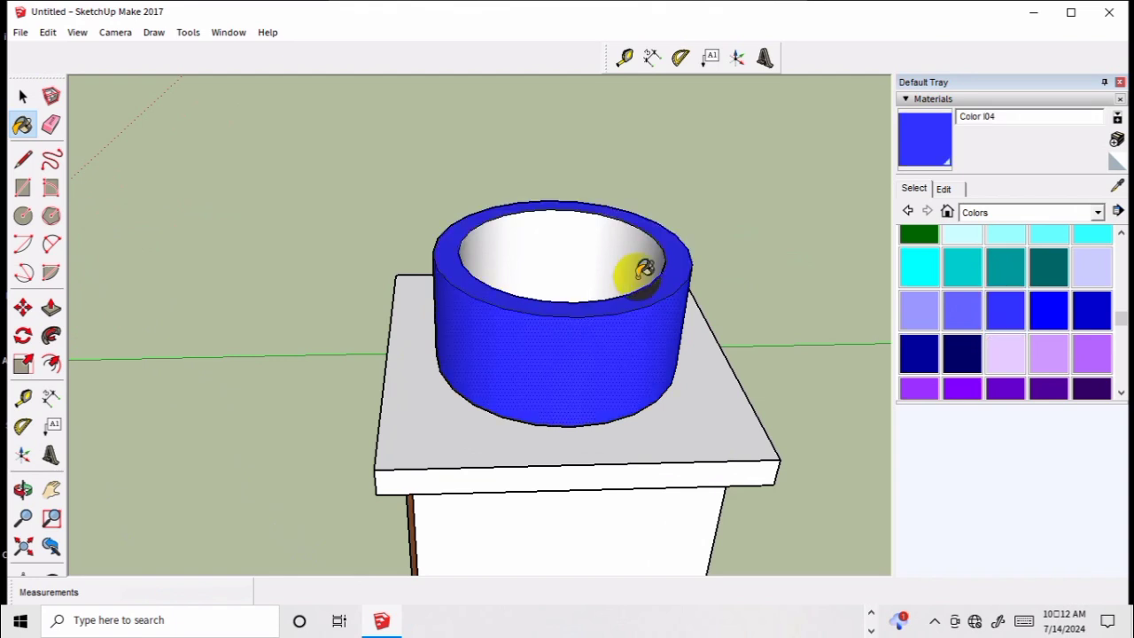
{"action": "left_click", "coordinate": [641, 257]}
- Repaint the outer wall, rim and inner wall in lighter blue Color I03
{"action": "left_click", "coordinate": [962, 310]}
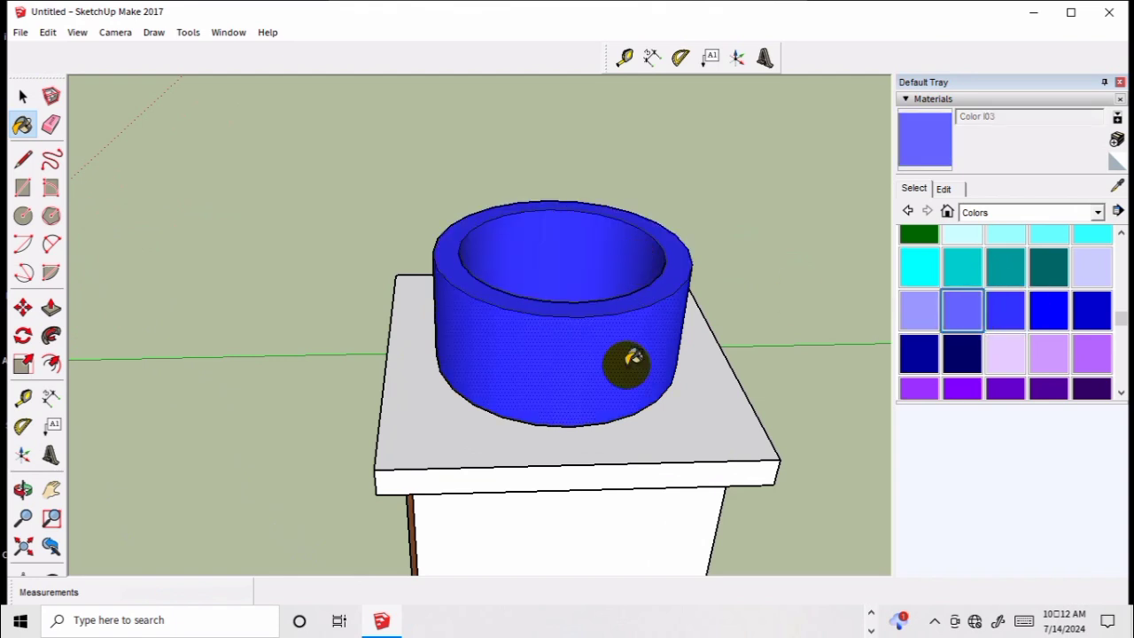
{"action": "left_click", "coordinate": [612, 355]}
{"action": "left_click", "coordinate": [626, 303]}
{"action": "left_click", "coordinate": [607, 260]}
{"action": "mouse_move", "coordinate": [607, 260]}
{"action": "middle_mouse_down"}
{"action": "mouse_move", "coordinate": [777, 362]}
{"action": "mouse_move", "coordinate": [670, 383]}
{"action": "middle_mouse_up"}
{"action": "mouse_move", "coordinate": [662, 390]}
{"action": "left_mouse_down"}
{"action": "mouse_move", "coordinate": [749, 286]}
{"action": "mouse_move", "coordinate": [603, 337]}
{"action": "mouse_move", "coordinate": [706, 388]}
{"action": "left_mouse_up"}
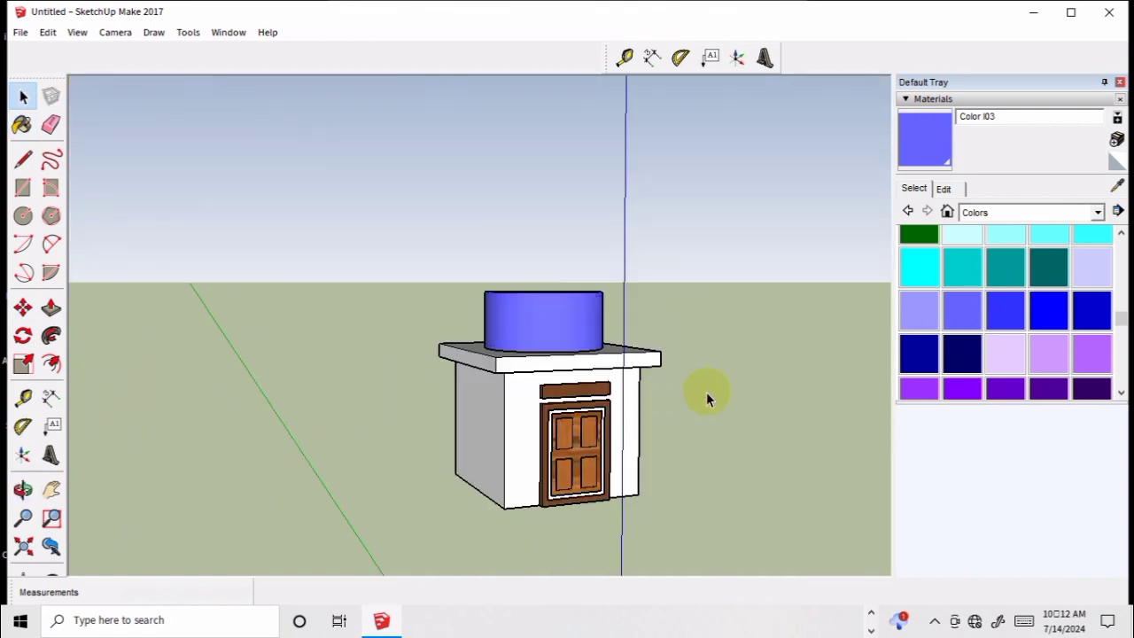
{"action": "middle_click_drag", "start_coordinate": [706, 392], "coordinate": [748, 318]}
{"action": "scroll", "coordinate": [1101, 316], "scroll_direction": "down", "scroll_amount": 4}
{"action": "scroll", "coordinate": [1027, 341], "scroll_direction": "up", "scroll_amount": 2}
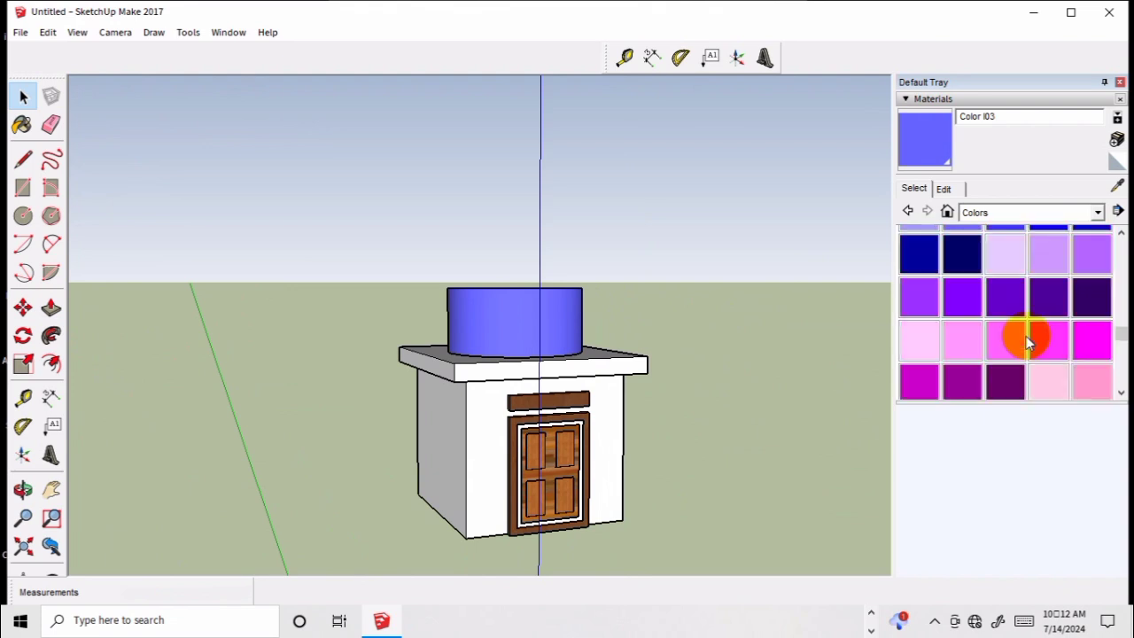
{"action": "scroll", "coordinate": [1027, 341], "scroll_direction": "up", "scroll_amount": 2}
{"action": "scroll", "coordinate": [1027, 341], "scroll_direction": "up", "scroll_amount": 2}
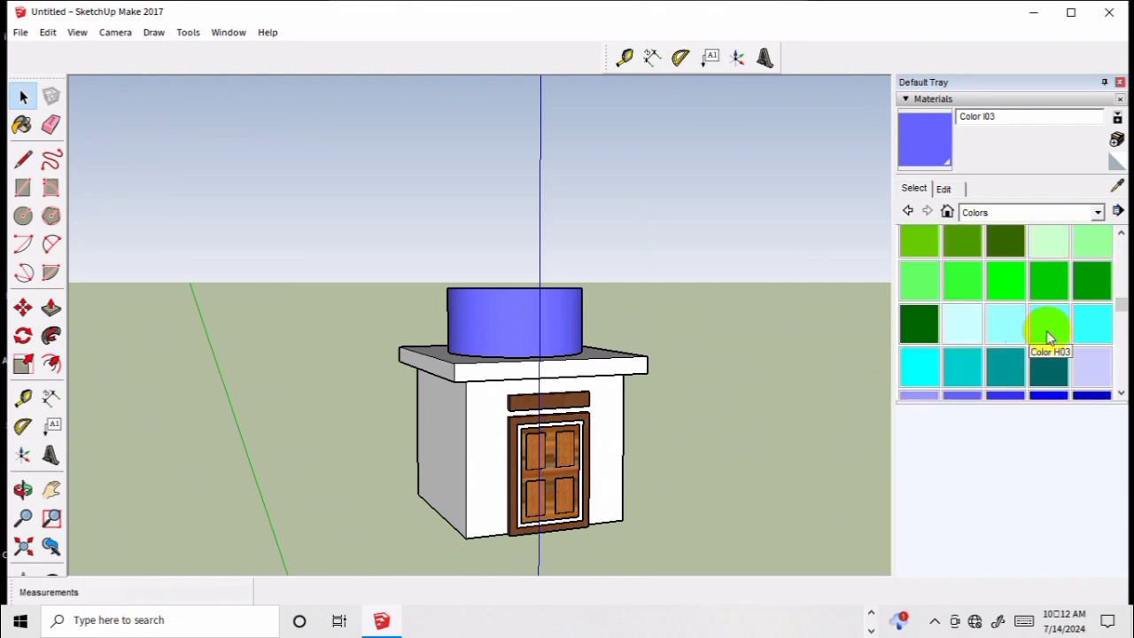
{"action": "scroll", "coordinate": [1019, 347], "scroll_direction": "down", "scroll_amount": 3}
{"action": "scroll", "coordinate": [1015, 304], "scroll_direction": "up", "scroll_amount": 2}
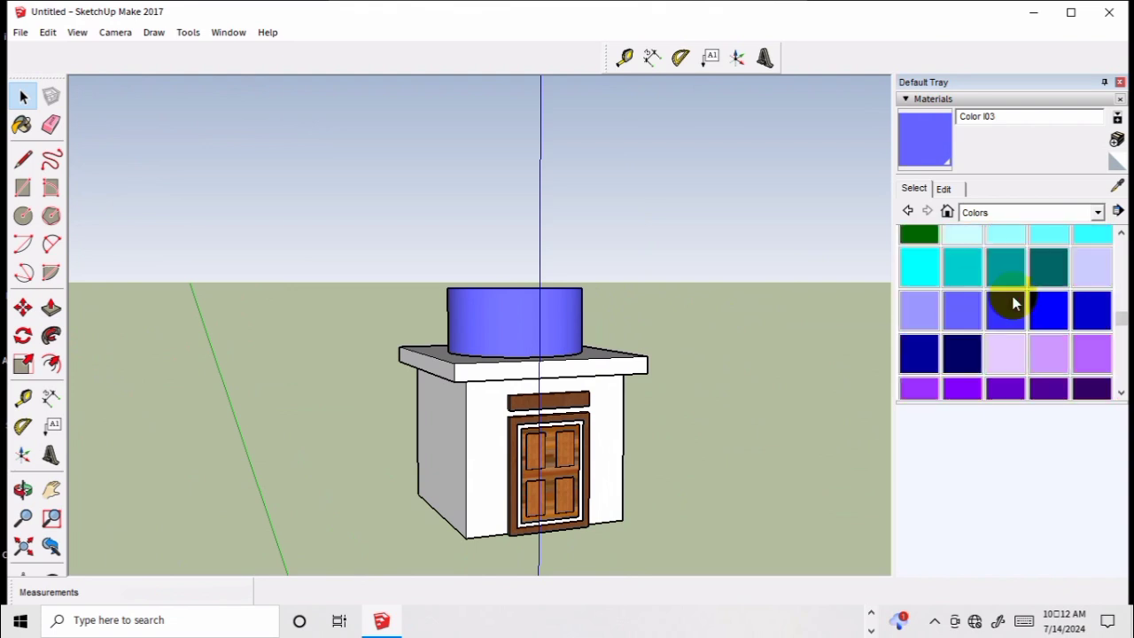
{"action": "scroll", "coordinate": [952, 305], "scroll_direction": "up", "scroll_amount": 3}
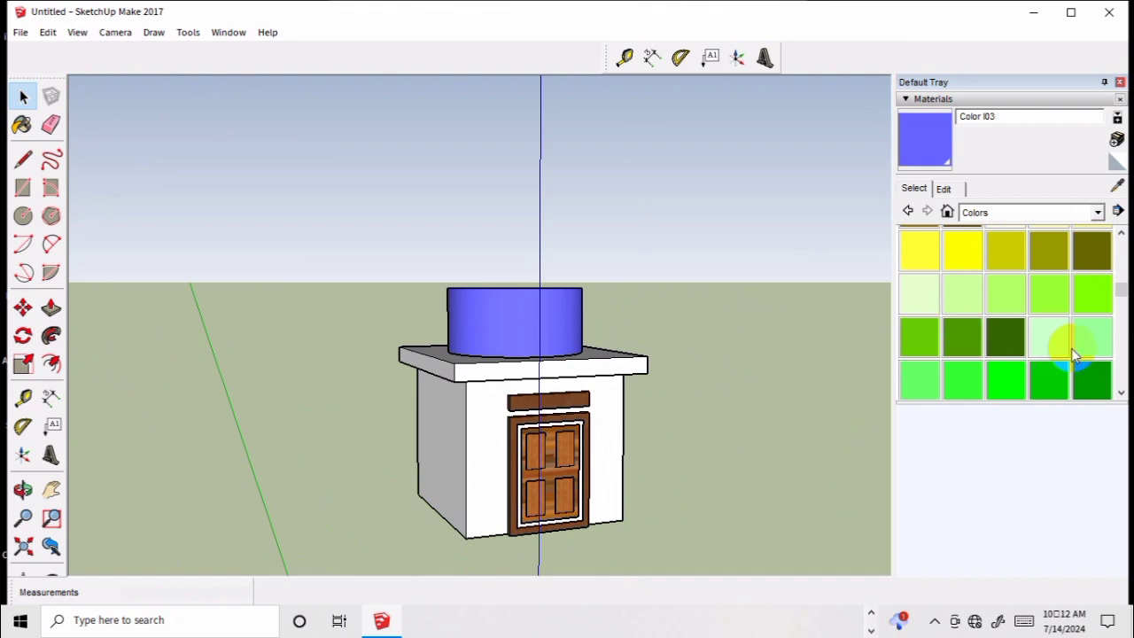
{"action": "scroll", "coordinate": [1073, 354], "scroll_direction": "down", "scroll_amount": 5}
{"action": "scroll", "coordinate": [1073, 354], "scroll_direction": "down", "scroll_amount": 3}
{"action": "scroll", "coordinate": [1073, 355], "scroll_direction": "up", "scroll_amount": 6}
{"action": "scroll", "coordinate": [1073, 355], "scroll_direction": "up", "scroll_amount": 2}
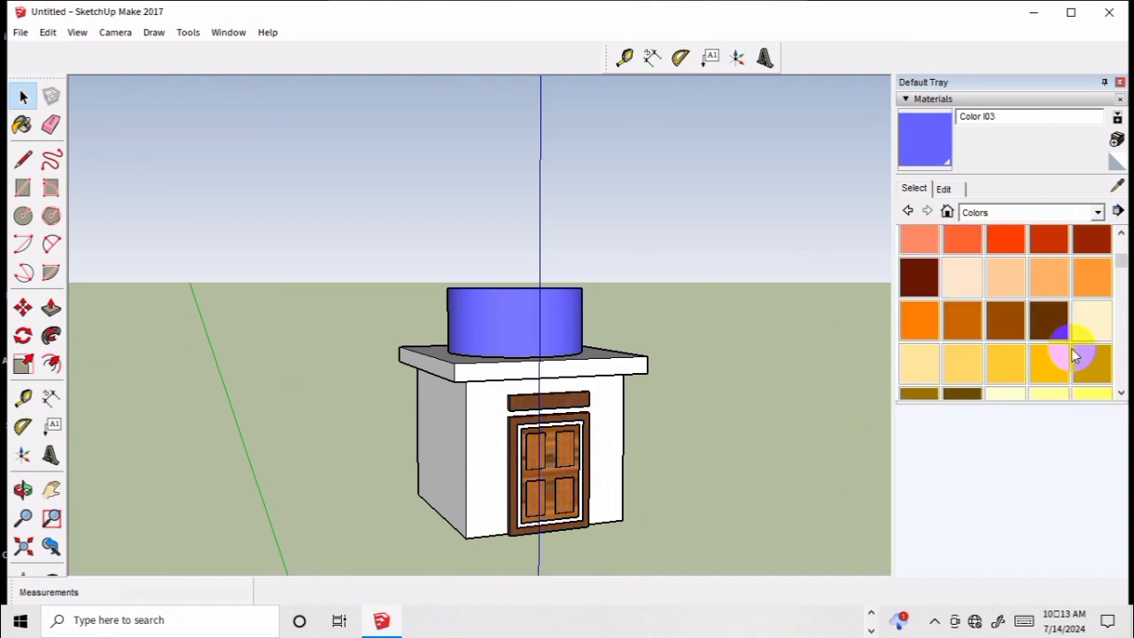
{"action": "scroll", "coordinate": [1072, 354], "scroll_direction": "up", "scroll_amount": 2}
{"action": "scroll", "coordinate": [1073, 354], "scroll_direction": "down", "scroll_amount": 2}
{"action": "scroll", "coordinate": [1073, 351], "scroll_direction": "down", "scroll_amount": 2}
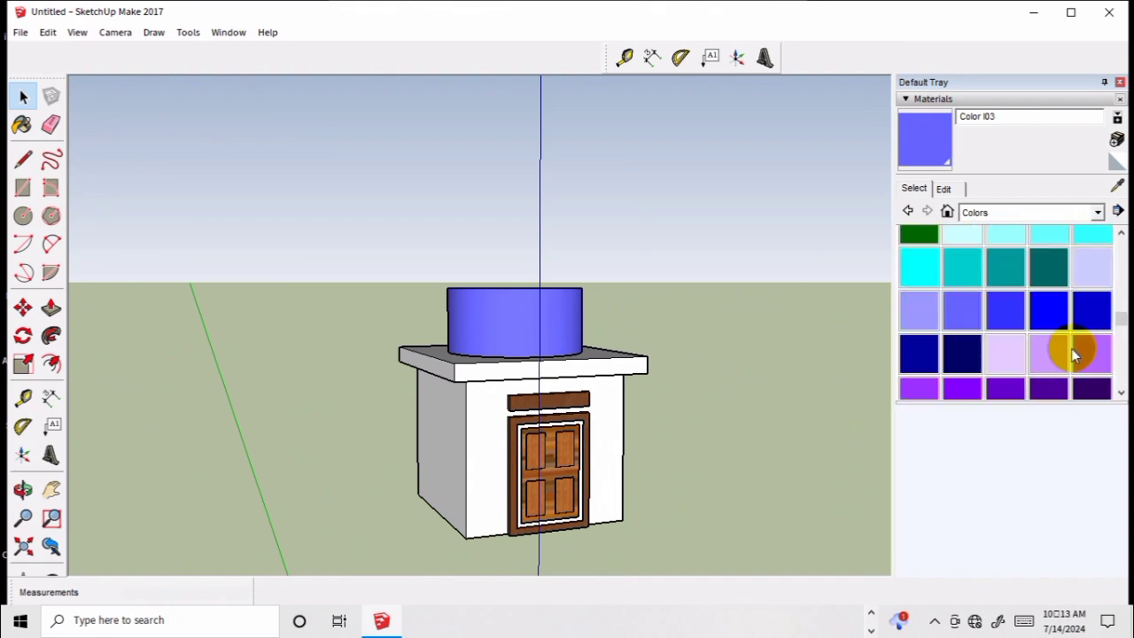
{"action": "scroll", "coordinate": [1062, 337], "scroll_direction": "down", "scroll_amount": 1}
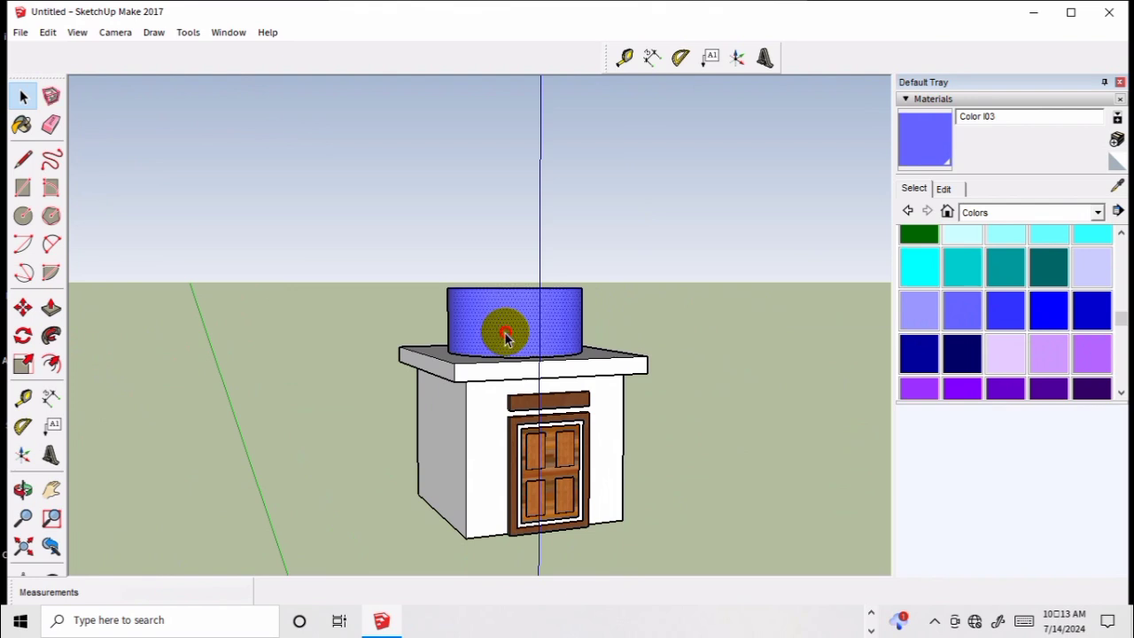
- Repaint the tank's outer wall in lighter blue Color I02
{"action": "left_click", "coordinate": [919, 305]}
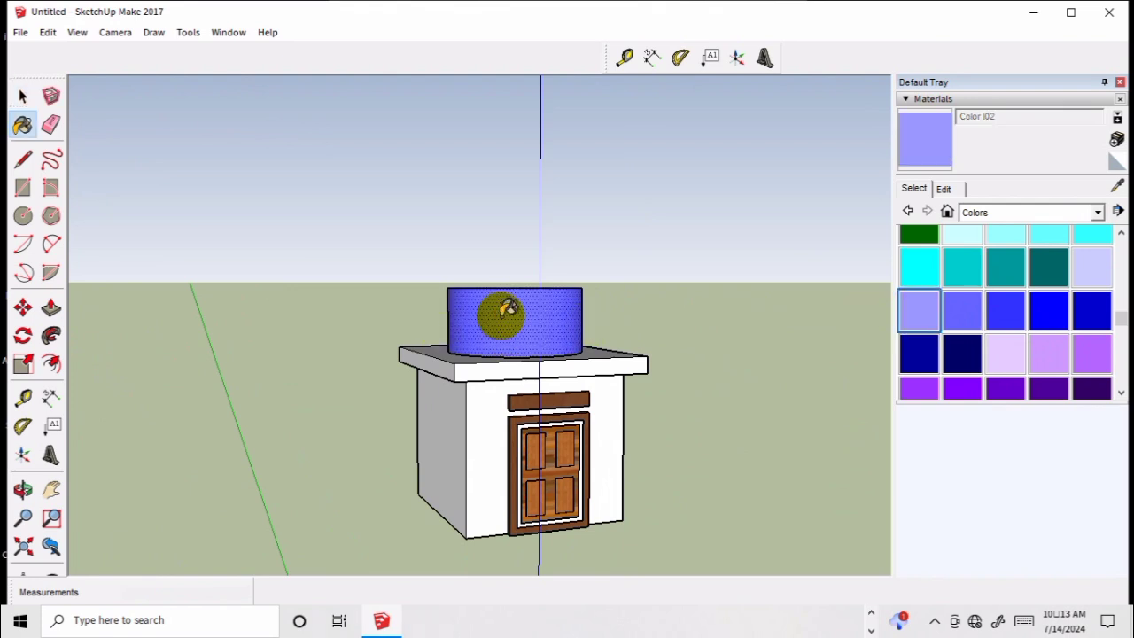
{"action": "left_click", "coordinate": [503, 317]}
{"action": "middle_click_drag", "start_coordinate": [592, 320], "coordinate": [536, 292]}
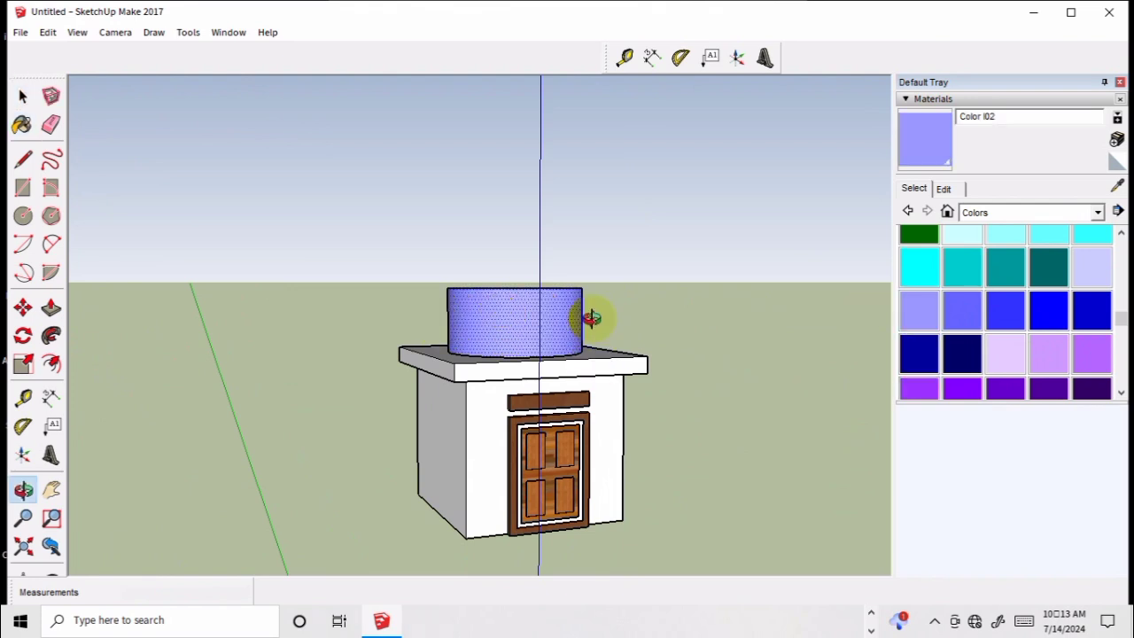
{"action": "scroll", "coordinate": [534, 288], "scroll_direction": "up", "scroll_amount": 3}
{"action": "scroll", "coordinate": [531, 284], "scroll_direction": "up", "scroll_amount": 3}
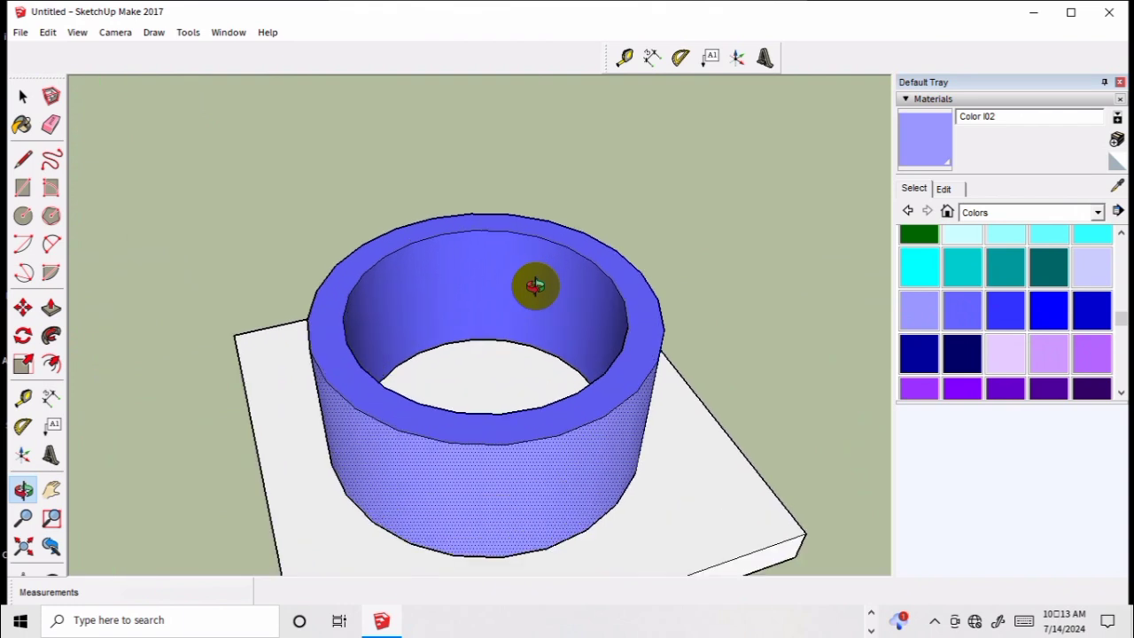
- Paint the tank's inner wall and top rim in Color I02
{"action": "left_click", "coordinate": [545, 276]}
{"action": "left_click", "coordinate": [594, 245]}
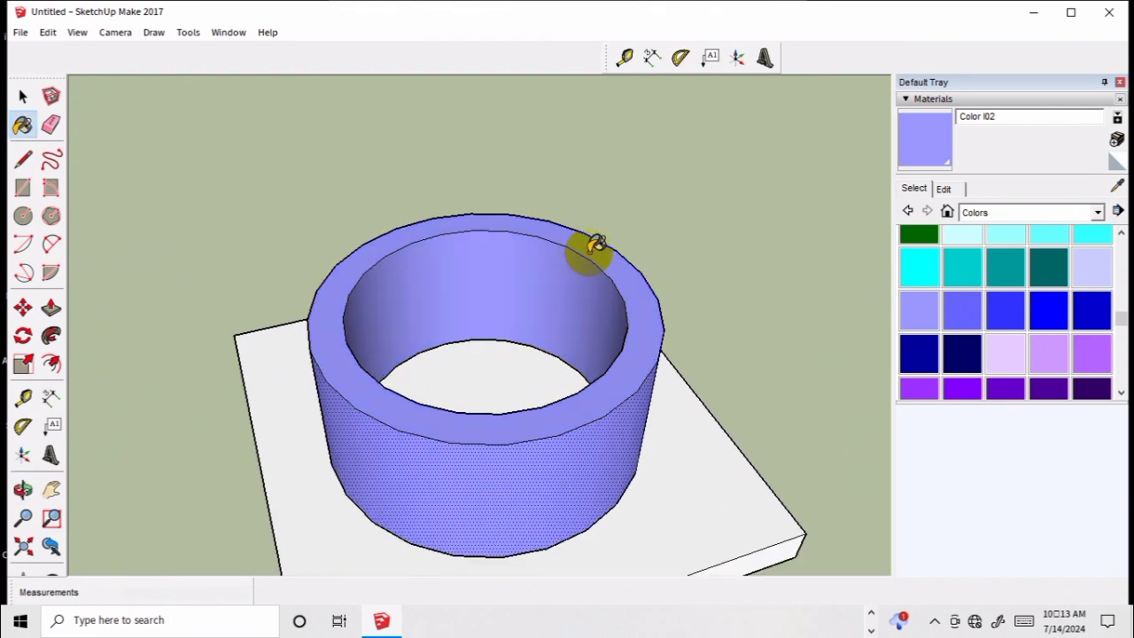
{"action": "scroll", "coordinate": [576, 359], "scroll_direction": "down", "scroll_amount": 3}
{"action": "scroll", "coordinate": [577, 356], "scroll_direction": "down", "scroll_amount": 1}
{"action": "mouse_move", "coordinate": [577, 357]}
{"action": "middle_mouse_down"}
{"action": "mouse_move", "coordinate": [704, 399]}
{"action": "mouse_move", "coordinate": [676, 321]}
{"action": "mouse_move", "coordinate": [753, 399]}
{"action": "mouse_move", "coordinate": [701, 400]}
{"action": "mouse_move", "coordinate": [711, 463]}
{"action": "mouse_move", "coordinate": [541, 446]}
{"action": "mouse_move", "coordinate": [620, 458]}
{"action": "mouse_move", "coordinate": [529, 435]}
{"action": "mouse_move", "coordinate": [571, 379]}
{"action": "middle_mouse_up"}
{"action": "scroll", "coordinate": [571, 379], "scroll_direction": "up", "scroll_amount": 2}
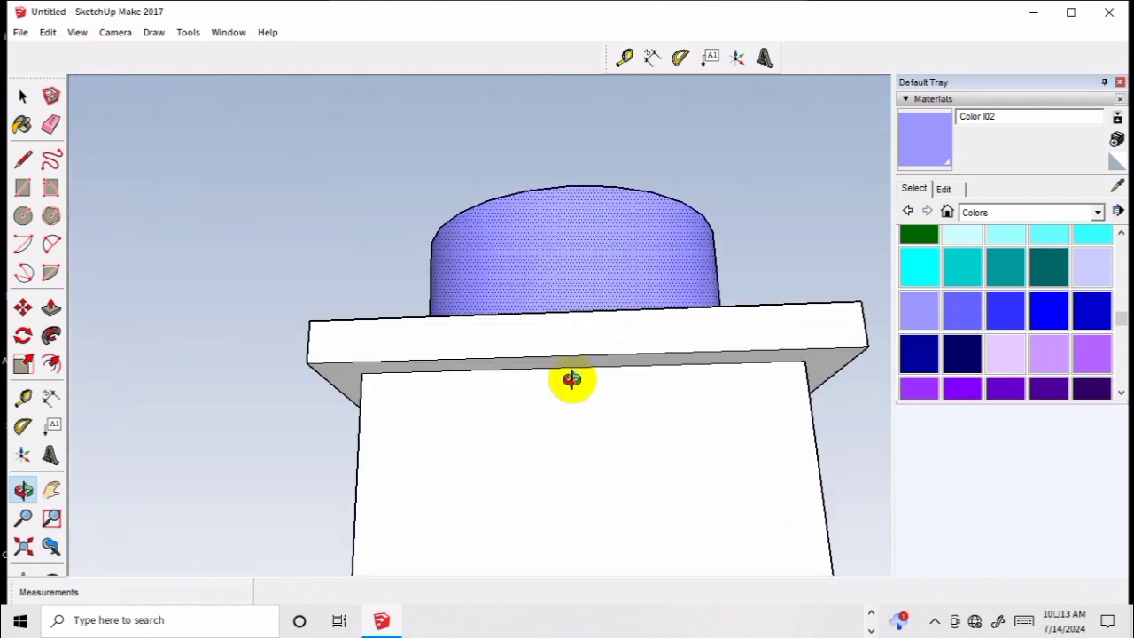
{"action": "key", "text": "s"}
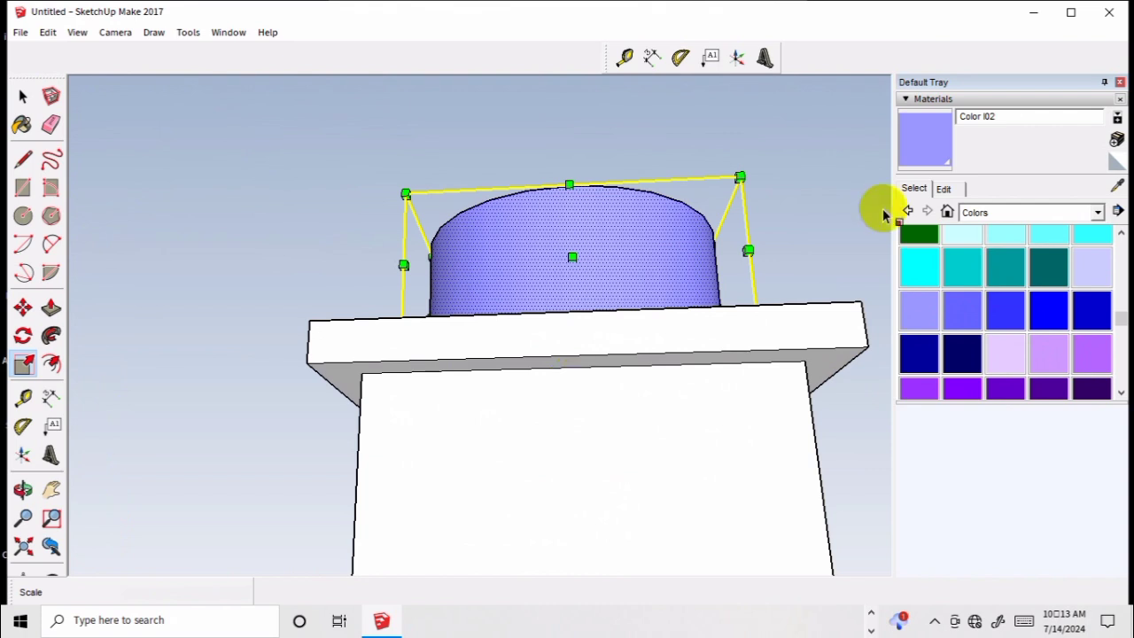
- Save the model as 'toilet' in the House designing folder on New Volume (D:)
{"action": "left_click", "coordinate": [16, 33]}
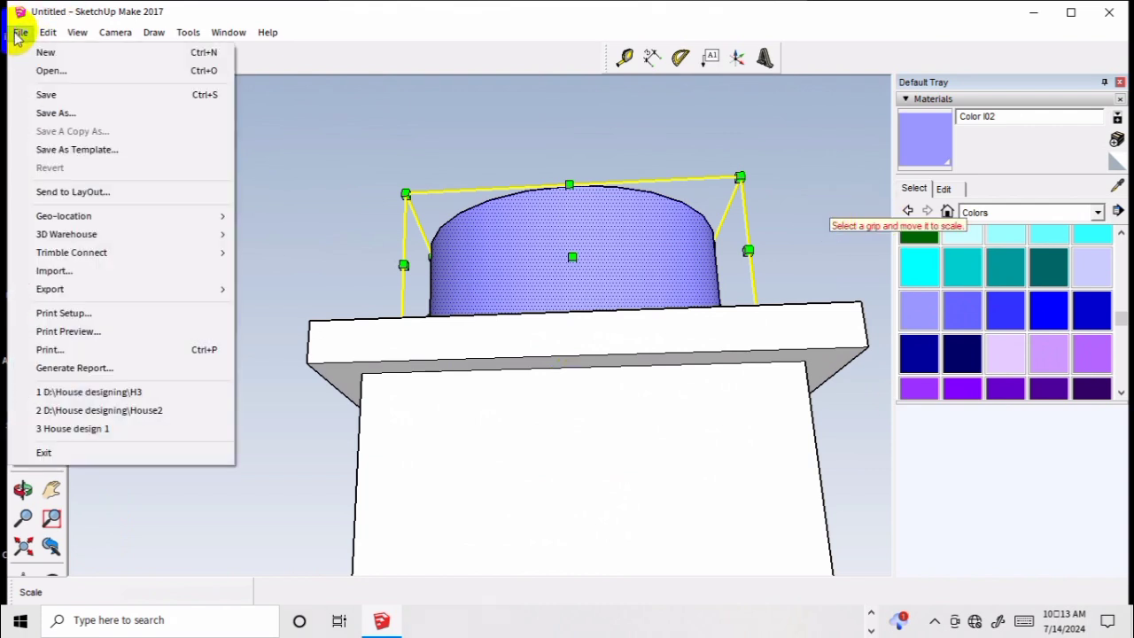
{"action": "left_click", "coordinate": [76, 94]}
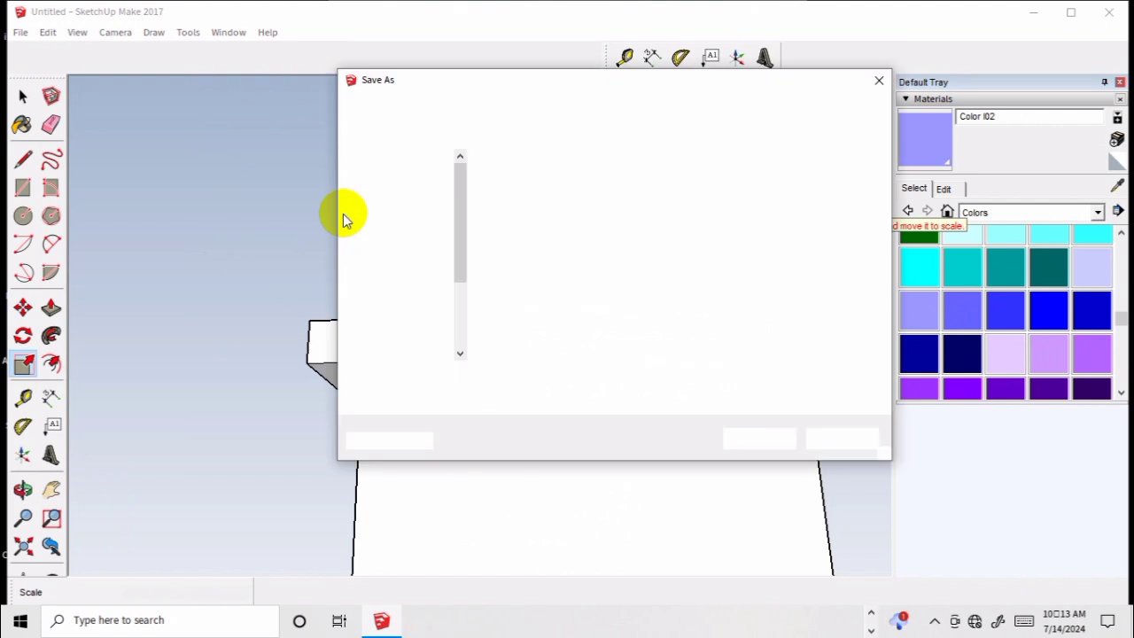
{"action": "left_click", "coordinate": [409, 347]}
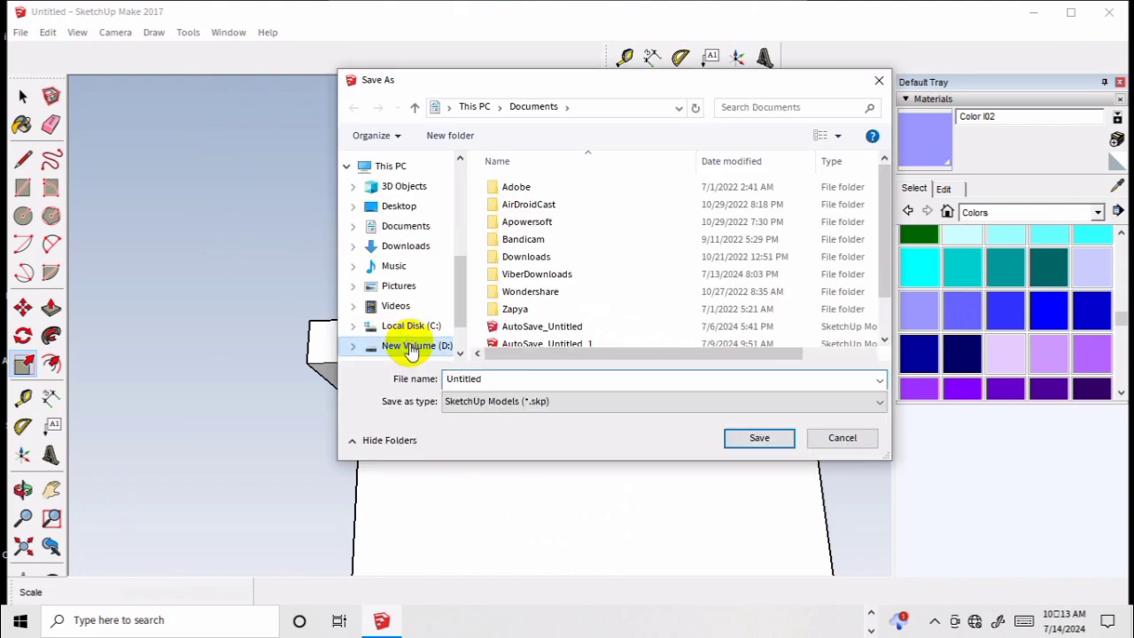
{"action": "scroll", "coordinate": [562, 288], "scroll_direction": "down", "scroll_amount": 3}
{"action": "scroll", "coordinate": [575, 267], "scroll_direction": "down", "scroll_amount": 2}
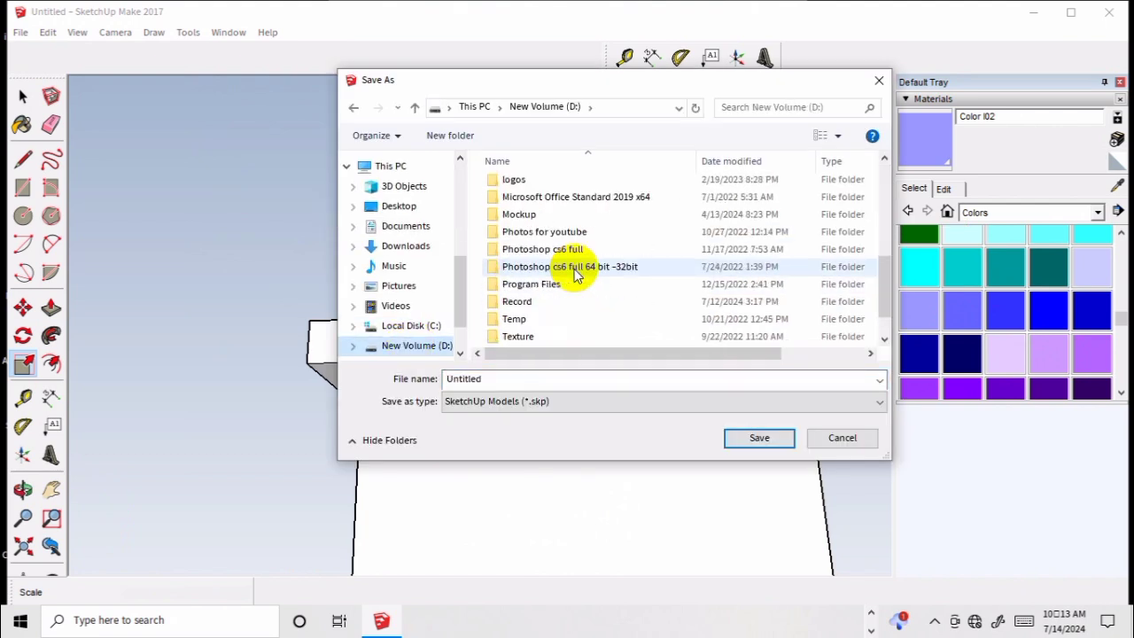
{"action": "scroll", "coordinate": [607, 314], "scroll_direction": "down", "scroll_amount": 1}
{"action": "scroll", "coordinate": [607, 316], "scroll_direction": "up", "scroll_amount": 2}
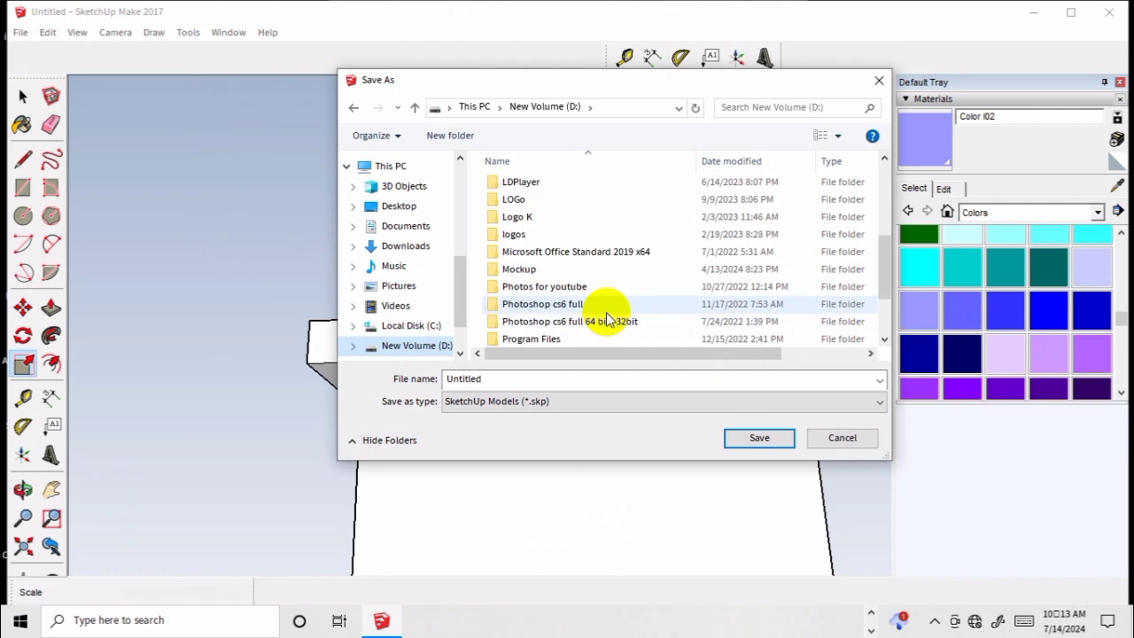
{"action": "scroll", "coordinate": [551, 268], "scroll_direction": "up", "scroll_amount": 2}
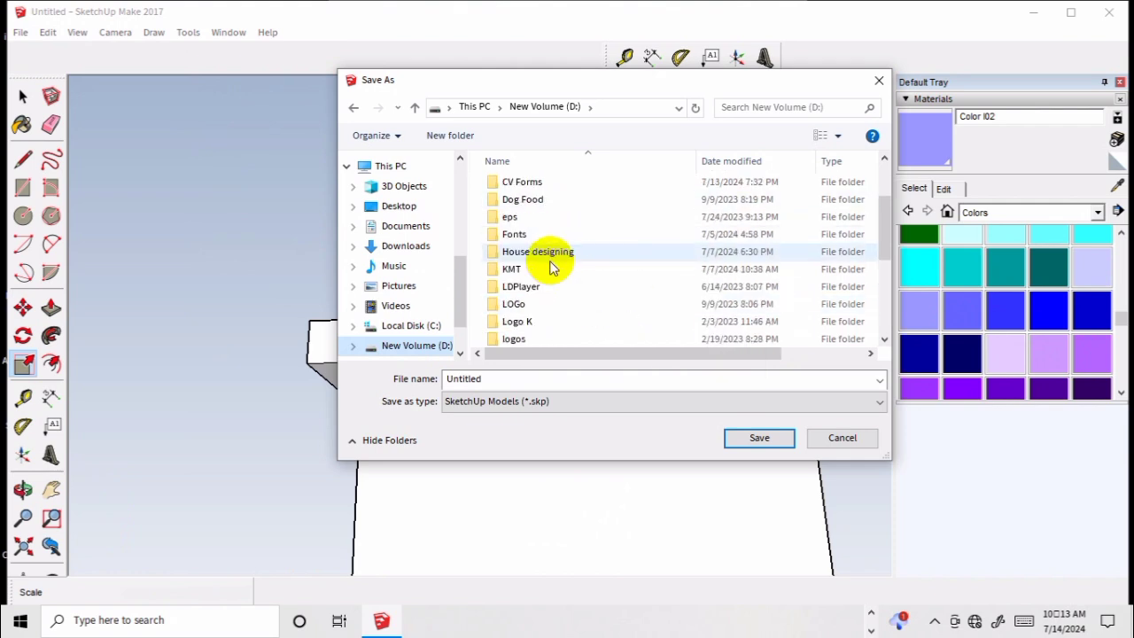
{"action": "left_click", "coordinate": [551, 268]}
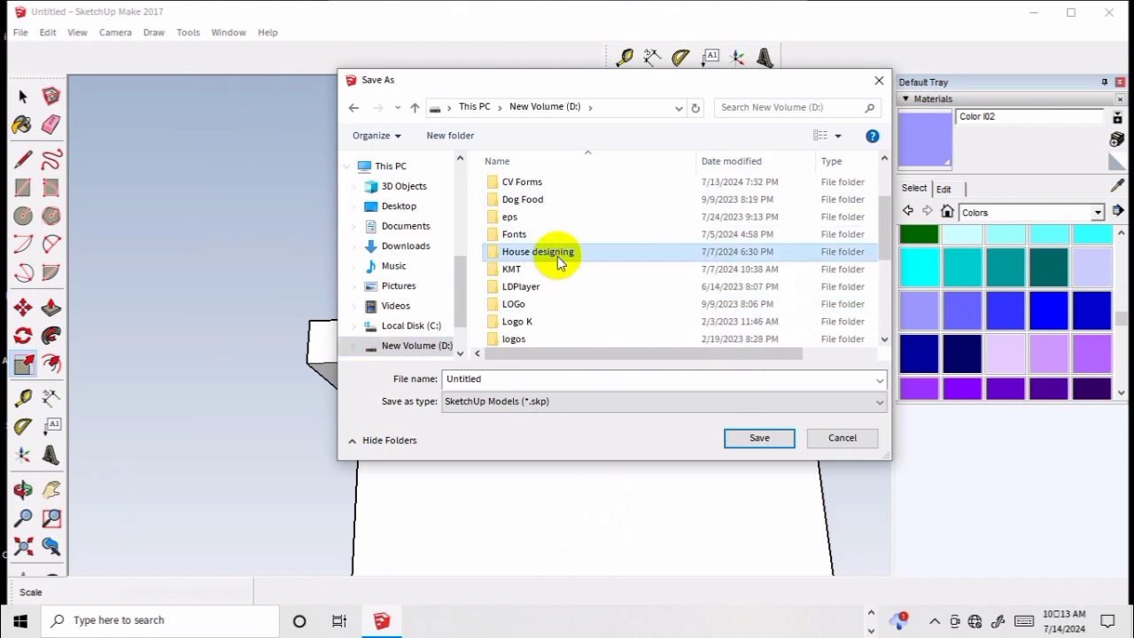
{"action": "double_click", "coordinate": [558, 257]}
{"action": "left_click", "coordinate": [502, 381]}
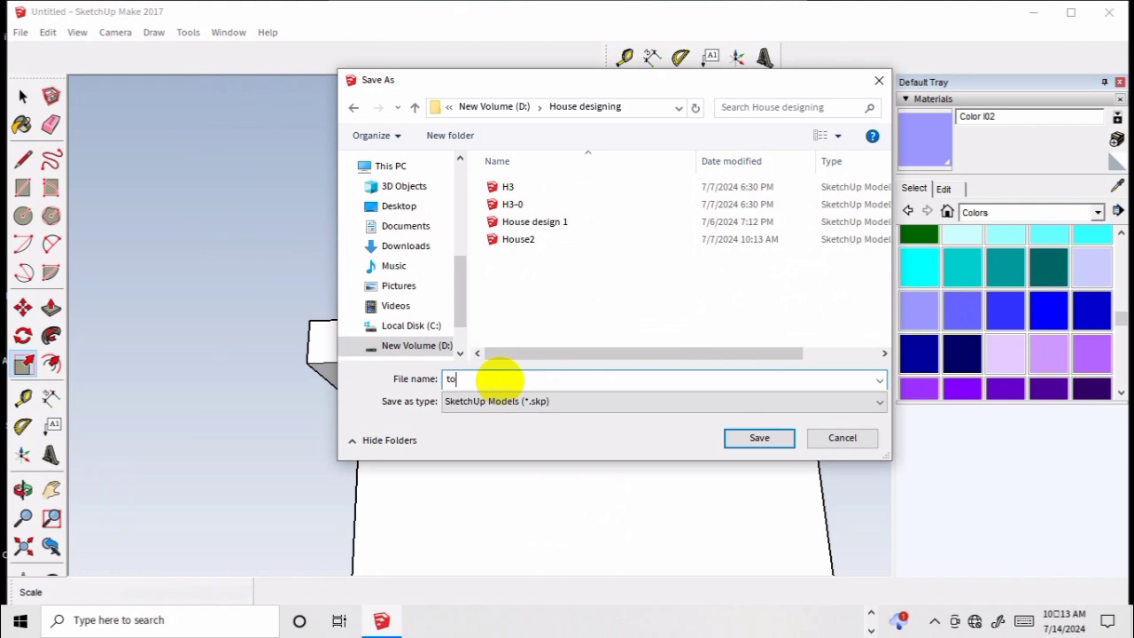
{"action": "left_click", "coordinate": [773, 438]}
{"action": "scroll", "coordinate": [656, 403], "scroll_direction": "down", "scroll_amount": 1}
- Pull a Tape Measure guide 1' down from the roof slab edge across the front wall
{"action": "scroll", "coordinate": [653, 407], "scroll_direction": "down", "scroll_amount": 2}
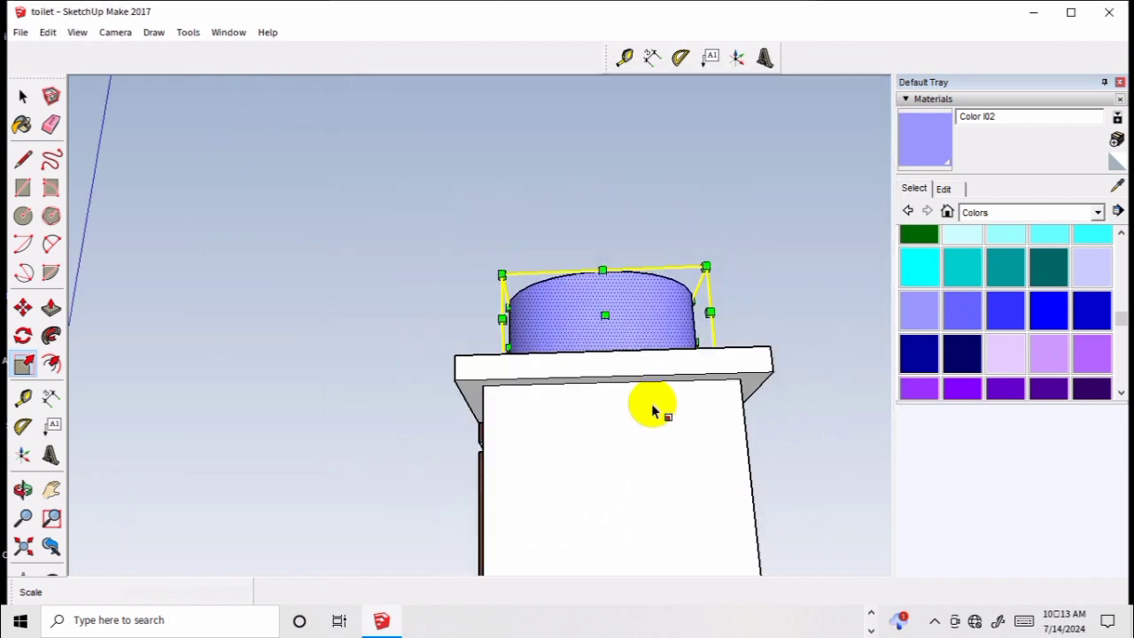
{"action": "scroll", "coordinate": [653, 410], "scroll_direction": "down", "scroll_amount": 2}
{"action": "mouse_move", "coordinate": [653, 380]}
{"action": "middle_mouse_down"}
{"action": "mouse_move", "coordinate": [643, 425]}
{"action": "mouse_move", "coordinate": [623, 348]}
{"action": "middle_mouse_up"}
{"action": "scroll", "coordinate": [643, 425], "scroll_direction": "up", "scroll_amount": 2}
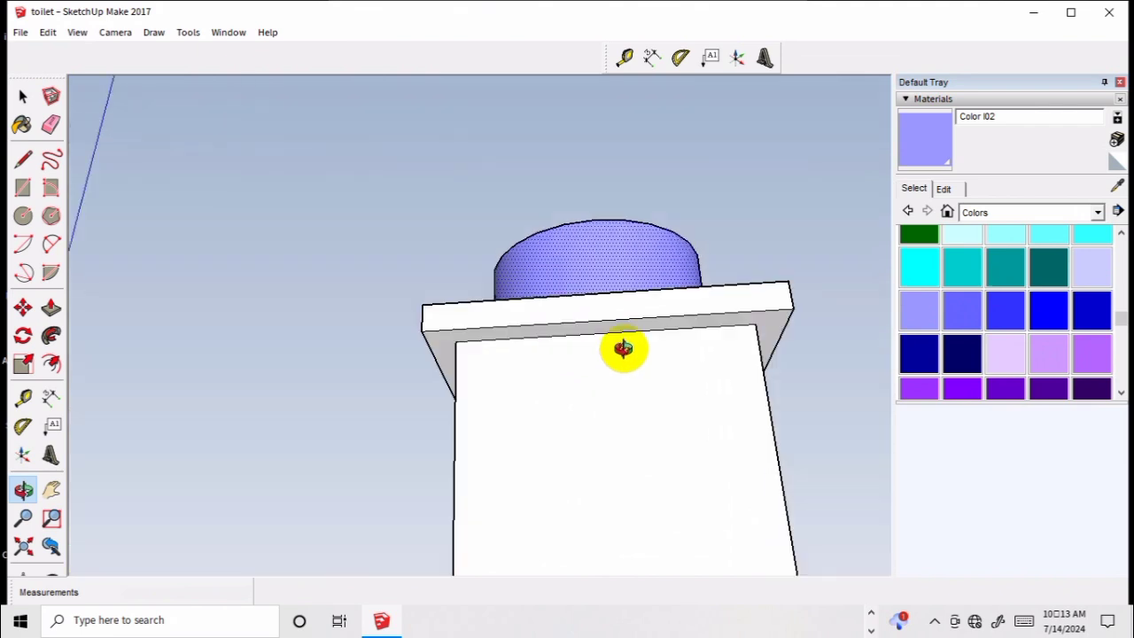
{"action": "scroll", "coordinate": [624, 348], "scroll_direction": "down", "scroll_amount": 2}
{"action": "scroll", "coordinate": [624, 349], "scroll_direction": "up", "scroll_amount": 2}
{"action": "key", "text": "t"}
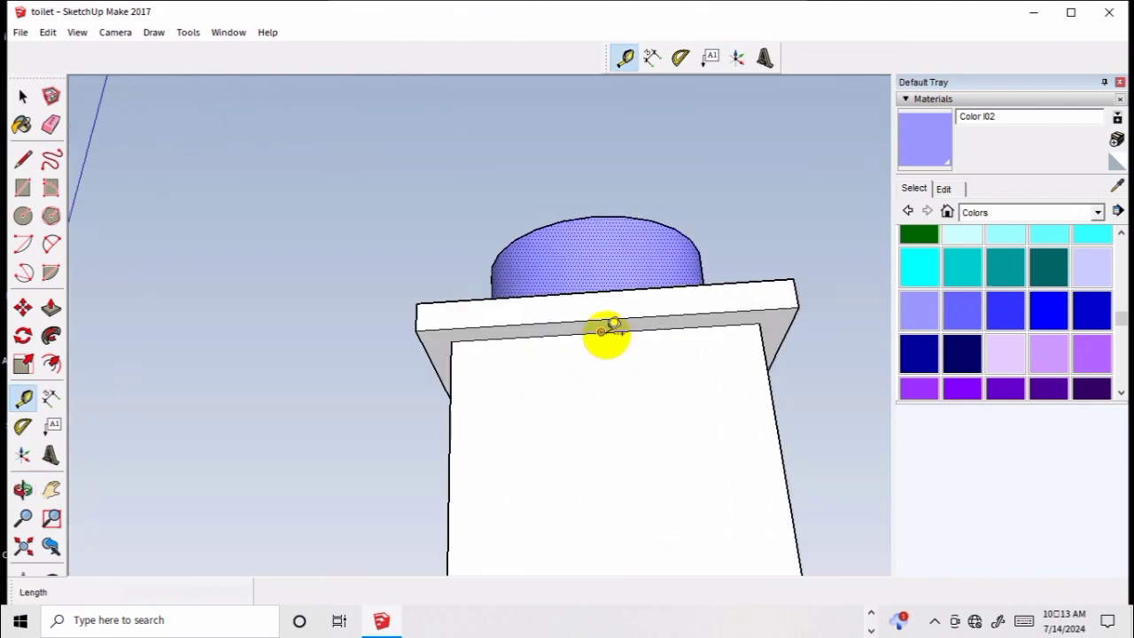
{"action": "left_click_drag", "start_coordinate": [602, 332], "coordinate": [608, 379]}
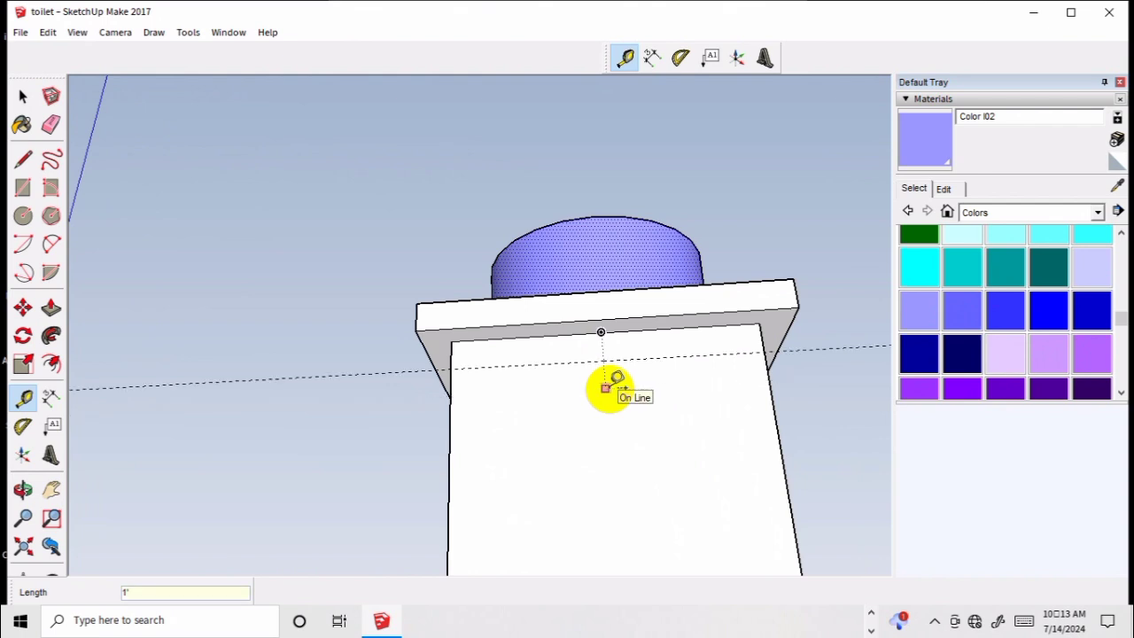
{"action": "mouse_move", "coordinate": [609, 387]}
{"action": "left_mouse_down"}
{"action": "mouse_move", "coordinate": [643, 369]}
{"action": "mouse_move", "coordinate": [736, 440]}
{"action": "mouse_move", "coordinate": [726, 488]}
{"action": "mouse_move", "coordinate": [716, 448]}
{"action": "mouse_move", "coordinate": [577, 420]}
{"action": "mouse_move", "coordinate": [642, 420]}
{"action": "left_mouse_up"}
{"action": "scroll", "coordinate": [642, 420], "scroll_direction": "up", "scroll_amount": 2}
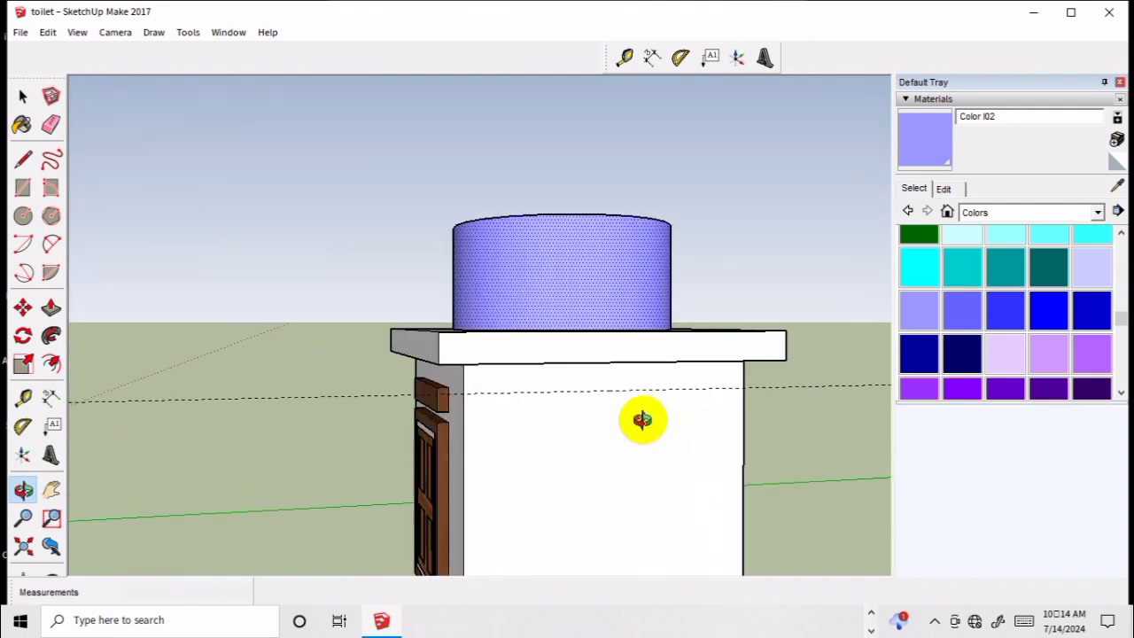
{"action": "mouse_move", "coordinate": [724, 417]}
{"action": "left_mouse_down"}
{"action": "mouse_move", "coordinate": [736, 405]}
{"action": "mouse_move", "coordinate": [724, 407]}
{"action": "left_mouse_up"}
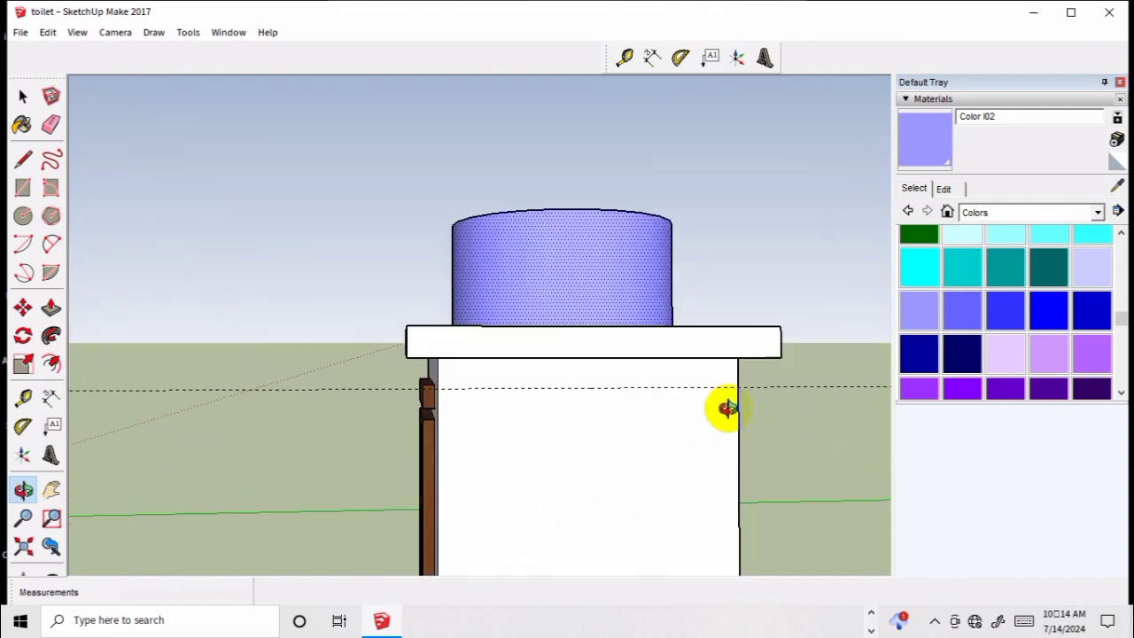
- Draw a small rectangle on the wall starting at the guide line
{"action": "key", "text": "r"}
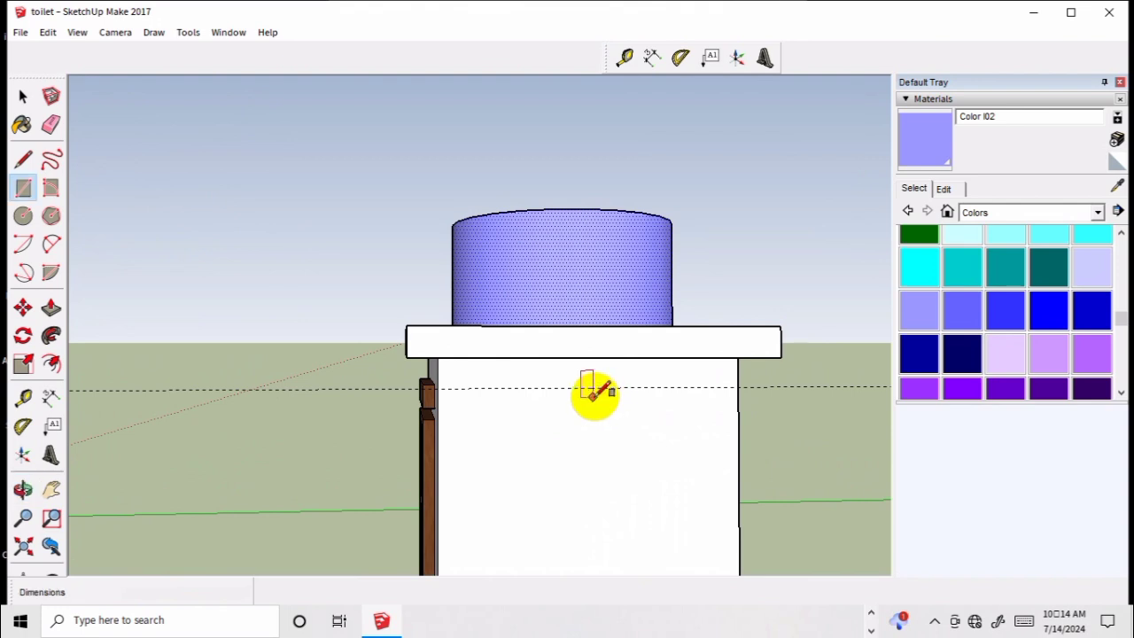
{"action": "left_click", "coordinate": [557, 388]}
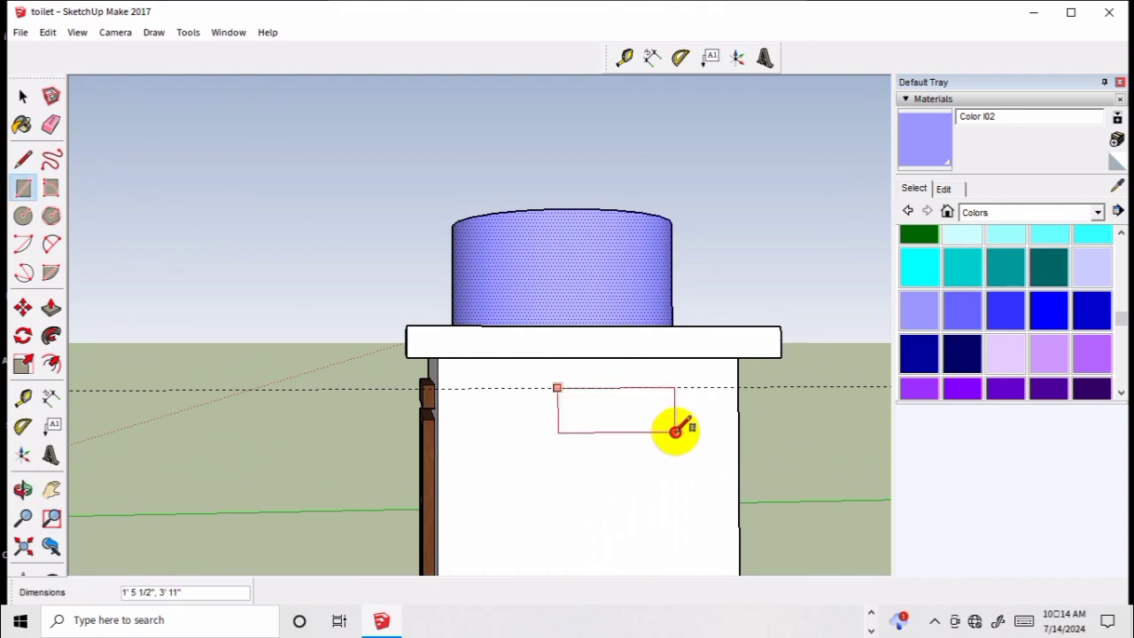
{"action": "left_click", "coordinate": [676, 431]}
{"action": "left_click", "coordinate": [23, 96]}
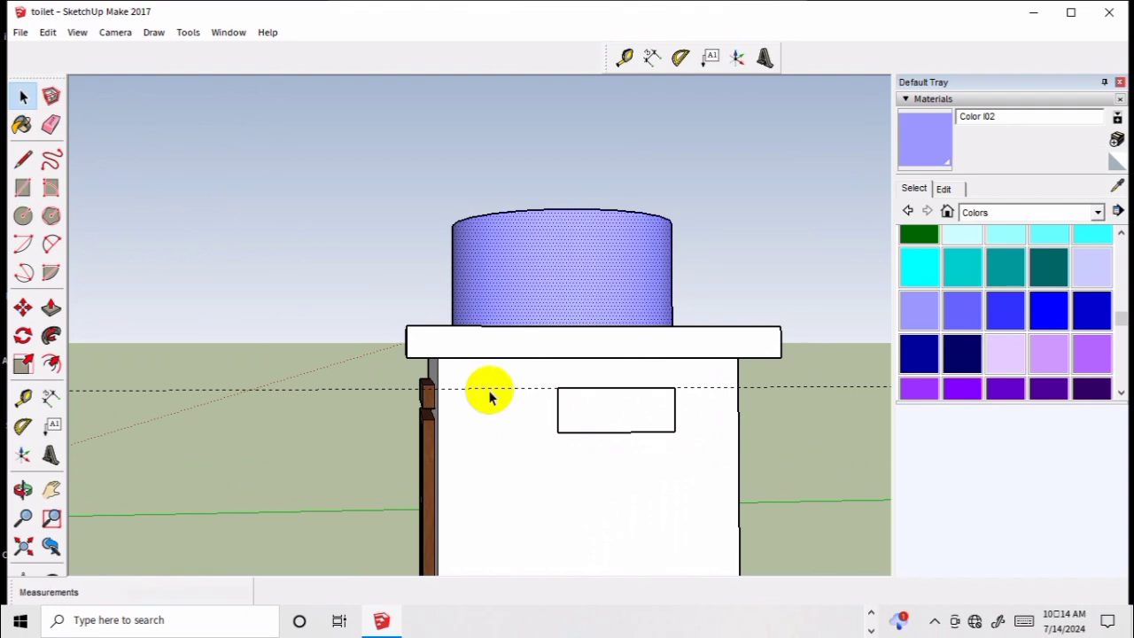
{"action": "left_click", "coordinate": [558, 414]}
{"action": "scroll", "coordinate": [558, 414], "scroll_direction": "down", "scroll_amount": 1}
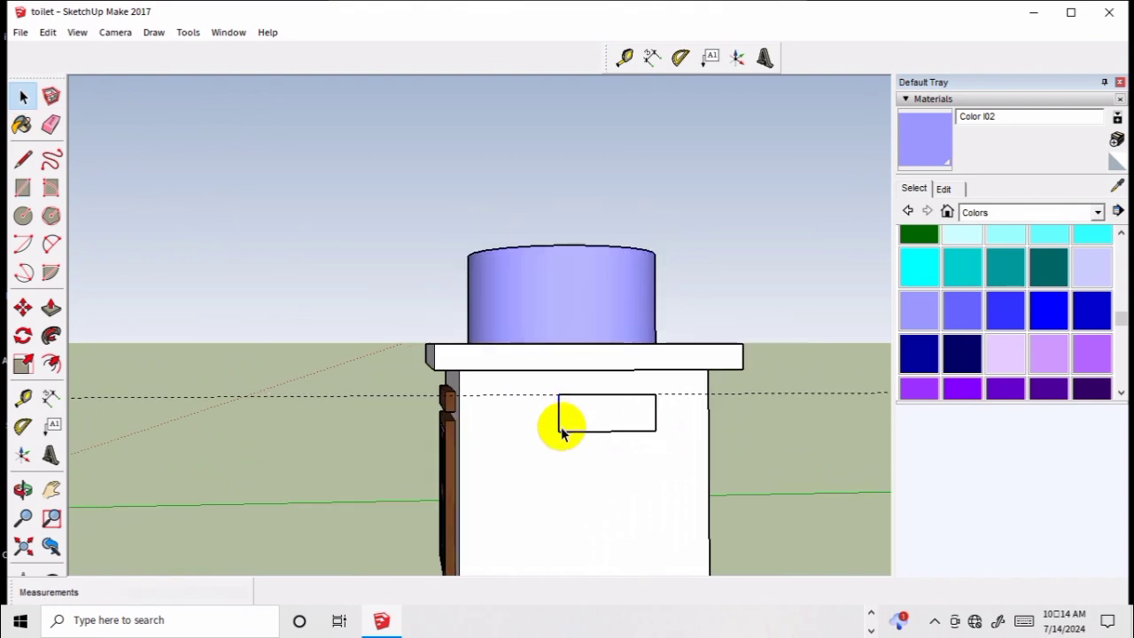
{"action": "scroll", "coordinate": [562, 425], "scroll_direction": "down", "scroll_amount": 1}
- Move the small rectangle face by 1'
{"action": "left_click", "coordinate": [598, 422]}
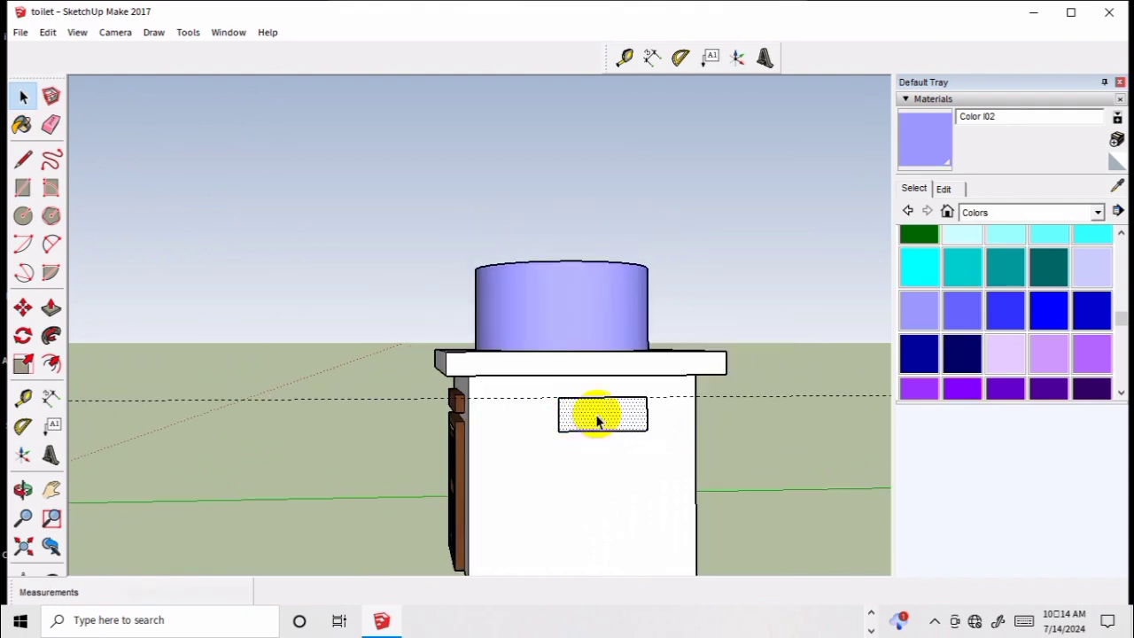
{"action": "key", "text": "m"}
{"action": "left_click", "coordinate": [597, 413]}
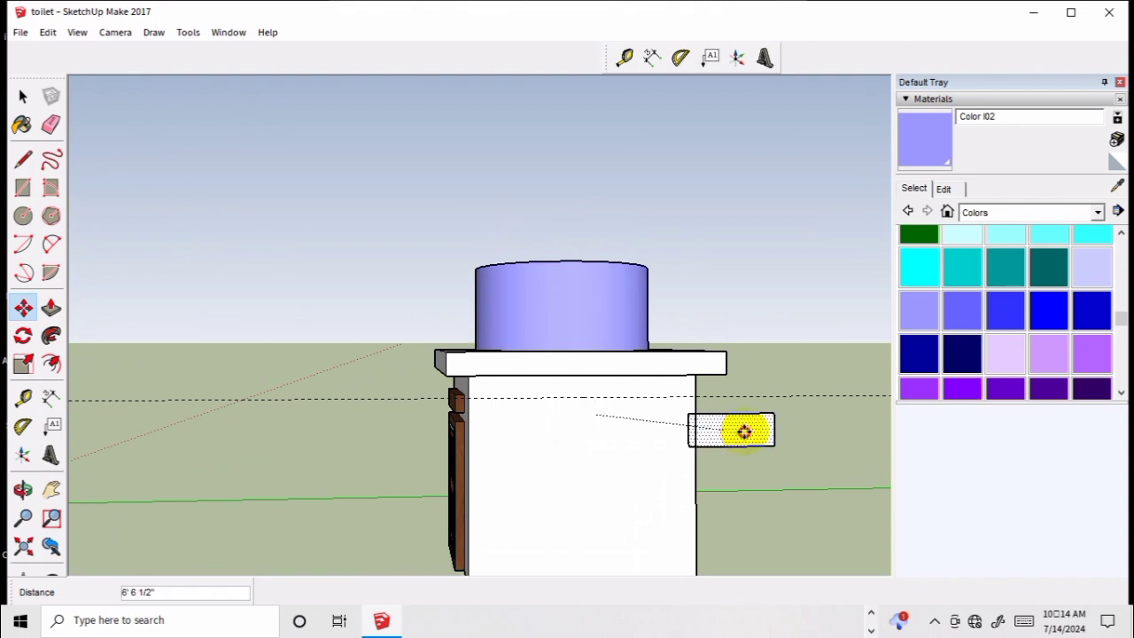
{"action": "scroll", "coordinate": [801, 448], "scroll_direction": "up", "scroll_amount": 1}
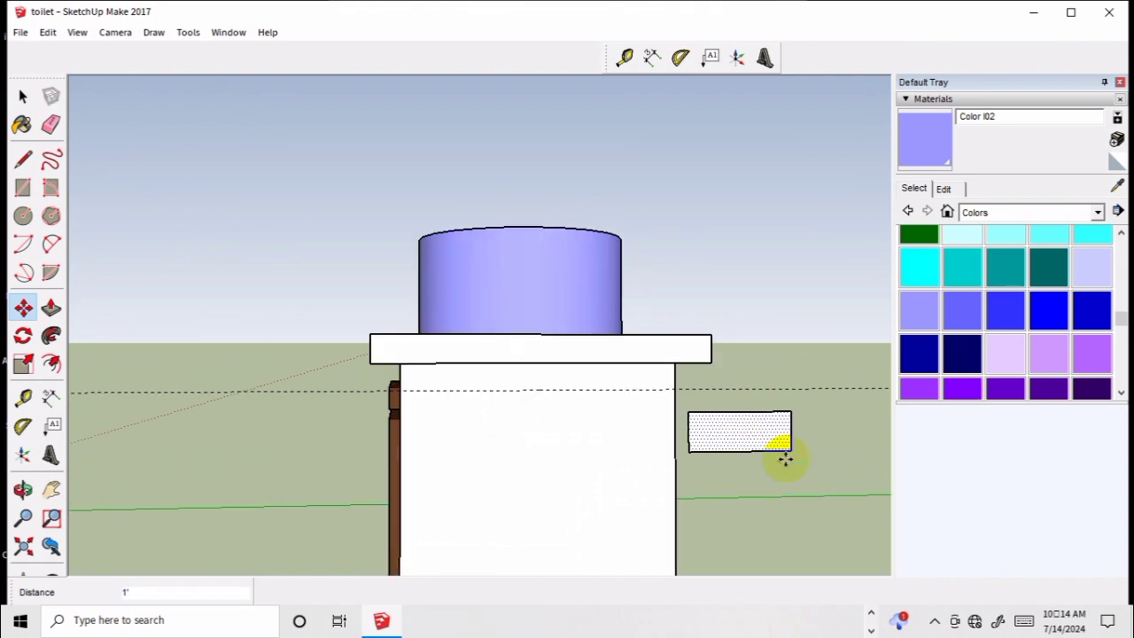
{"action": "type", "text": "1"}
{"action": "key", "text": "Return"}
{"action": "key", "text": "space"}
{"action": "scroll", "coordinate": [741, 426], "scroll_direction": "up", "scroll_amount": 1}
{"action": "scroll", "coordinate": [741, 426], "scroll_direction": "up", "scroll_amount": 1}
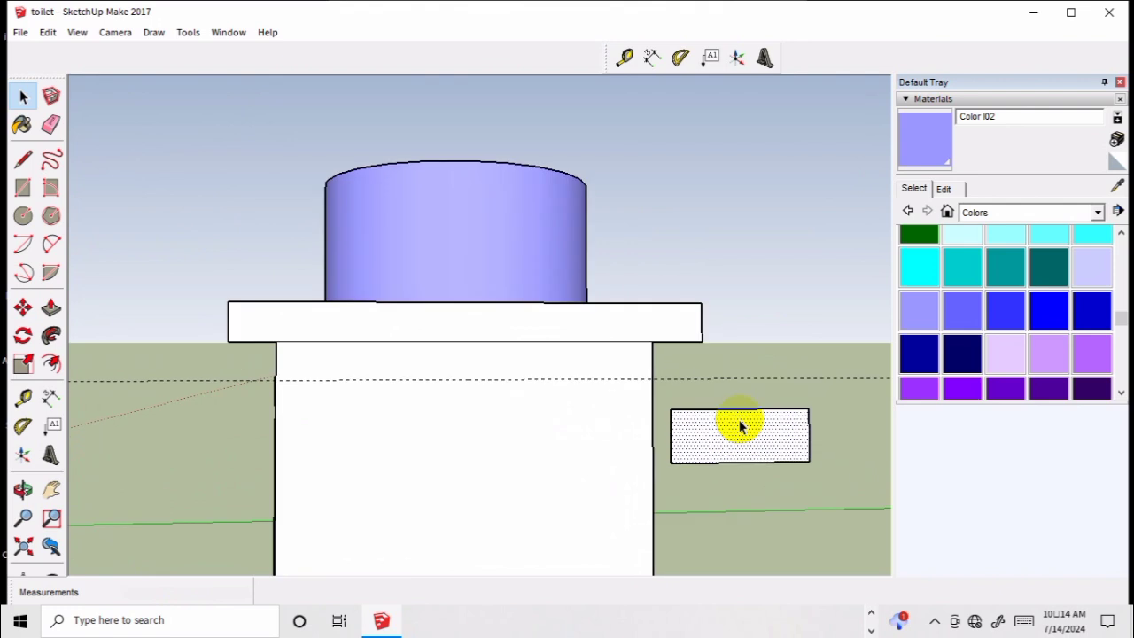
{"action": "scroll", "coordinate": [741, 427], "scroll_direction": "up", "scroll_amount": 1}
{"action": "scroll", "coordinate": [806, 454], "scroll_direction": "up", "scroll_amount": 1}
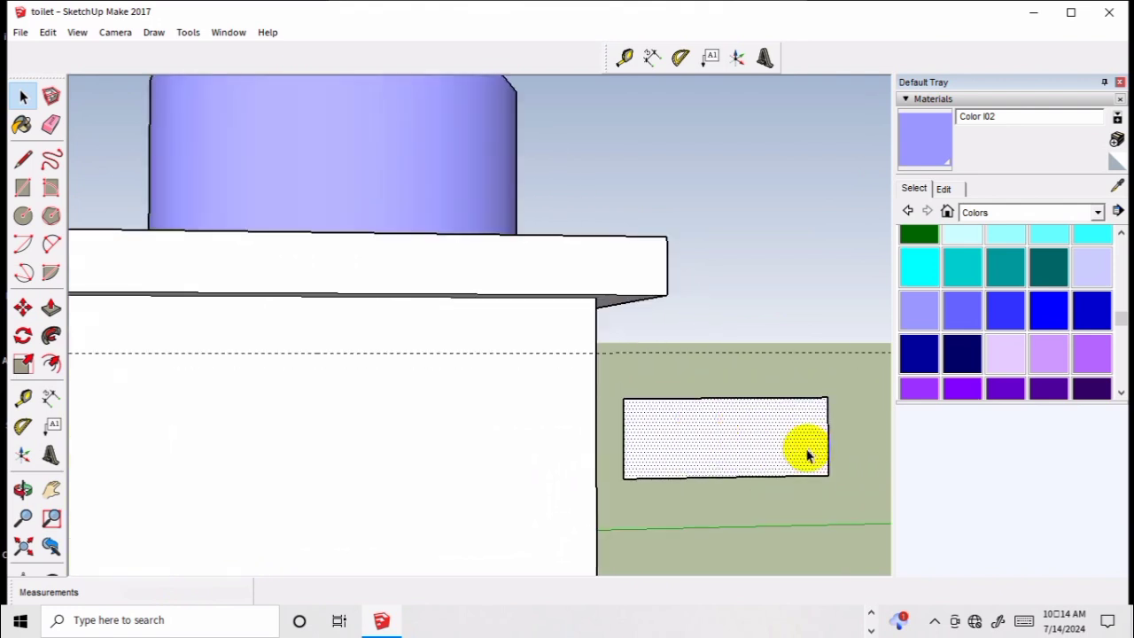
- Draw a rectangle from the box's top-edge midpoint to its lower-right corner, redrawing once
{"action": "key", "text": "r"}
{"action": "left_click", "coordinate": [728, 403]}
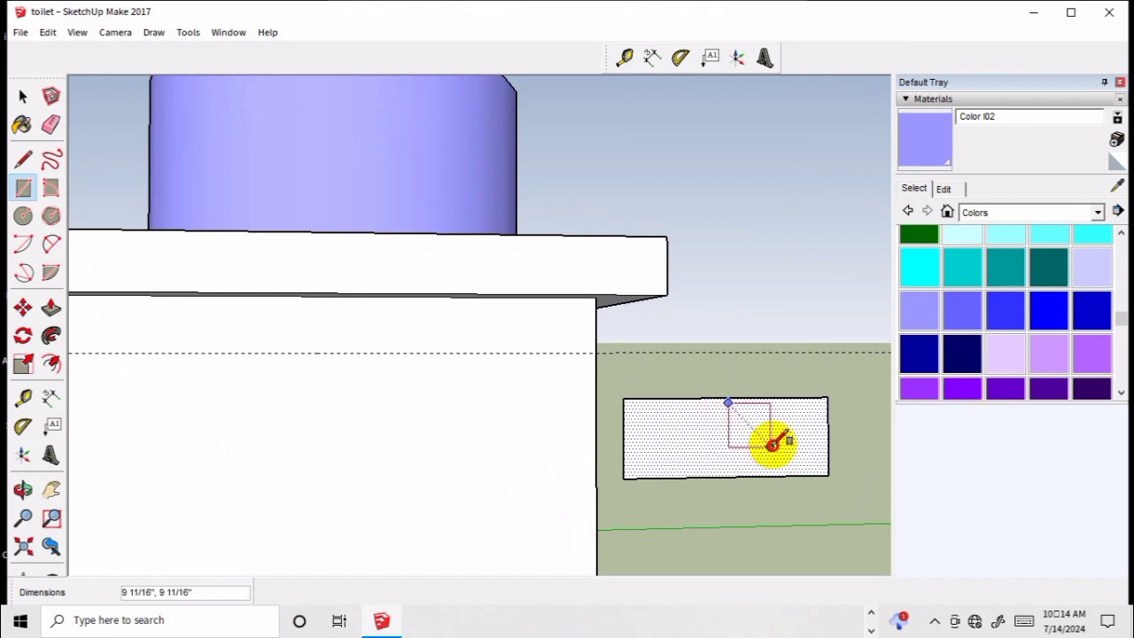
{"action": "left_click", "coordinate": [827, 475]}
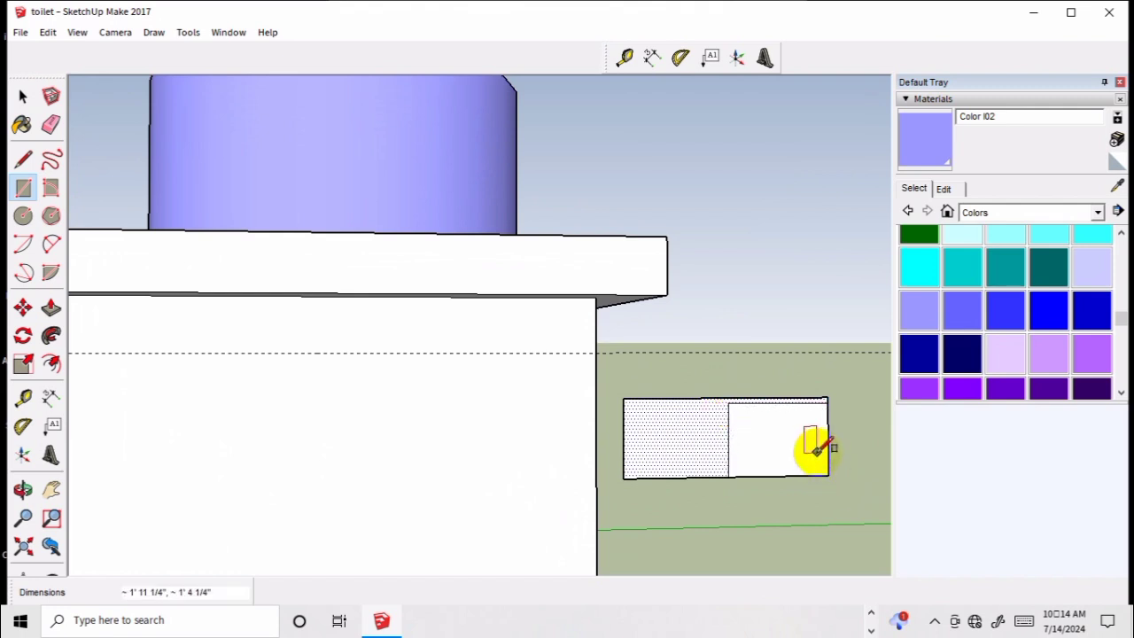
{"action": "key", "text": "z"}
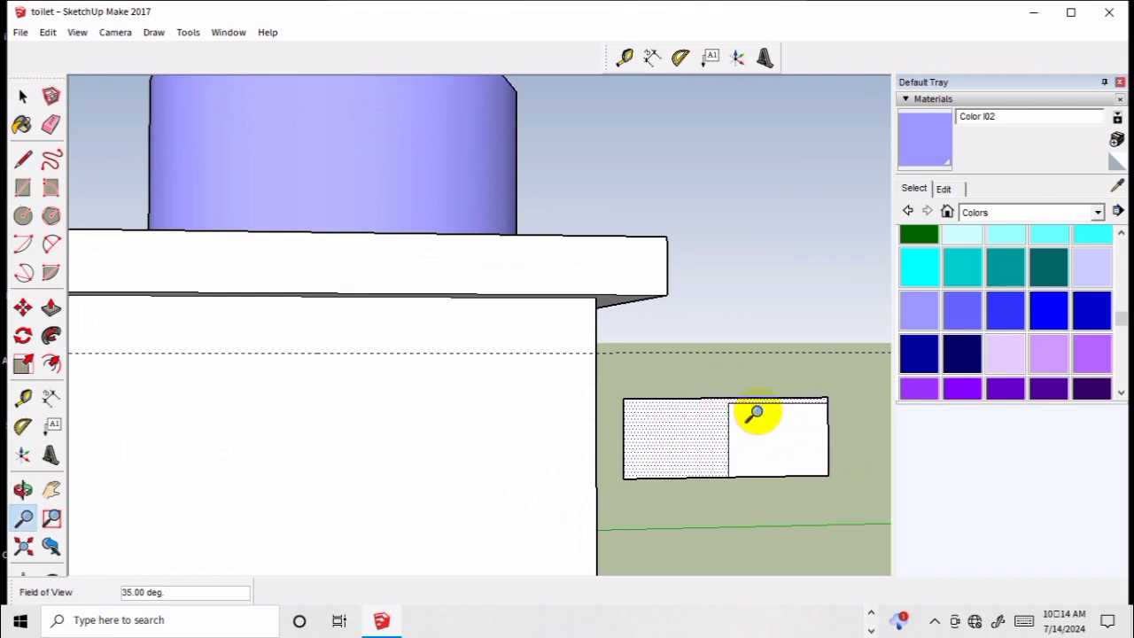
{"action": "key", "text": "ctrl+z"}
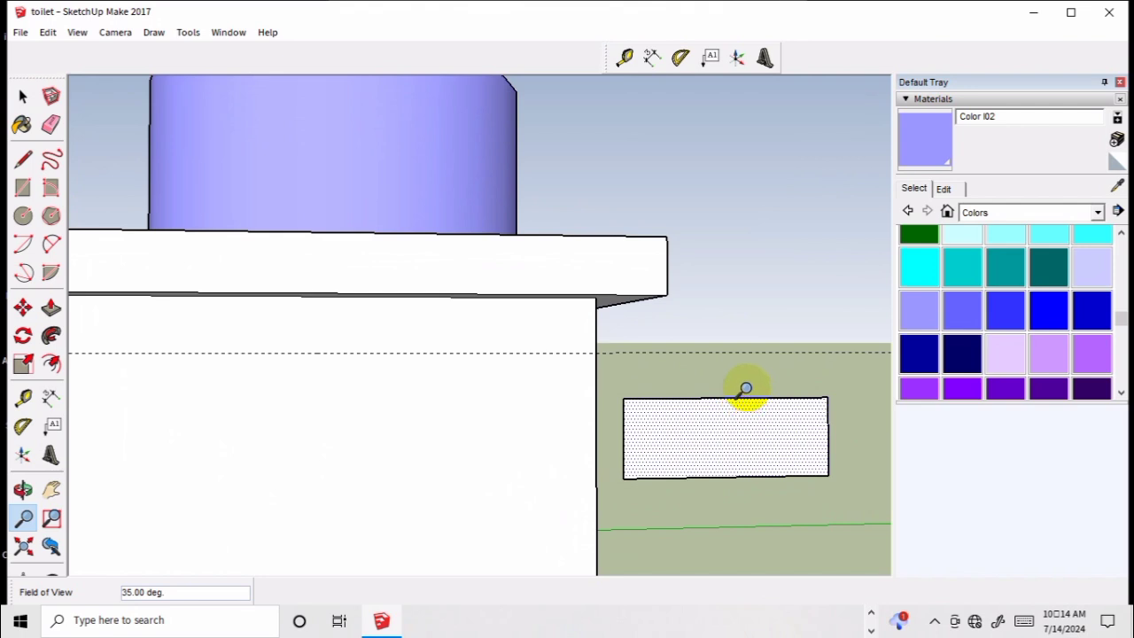
{"action": "key", "text": "r"}
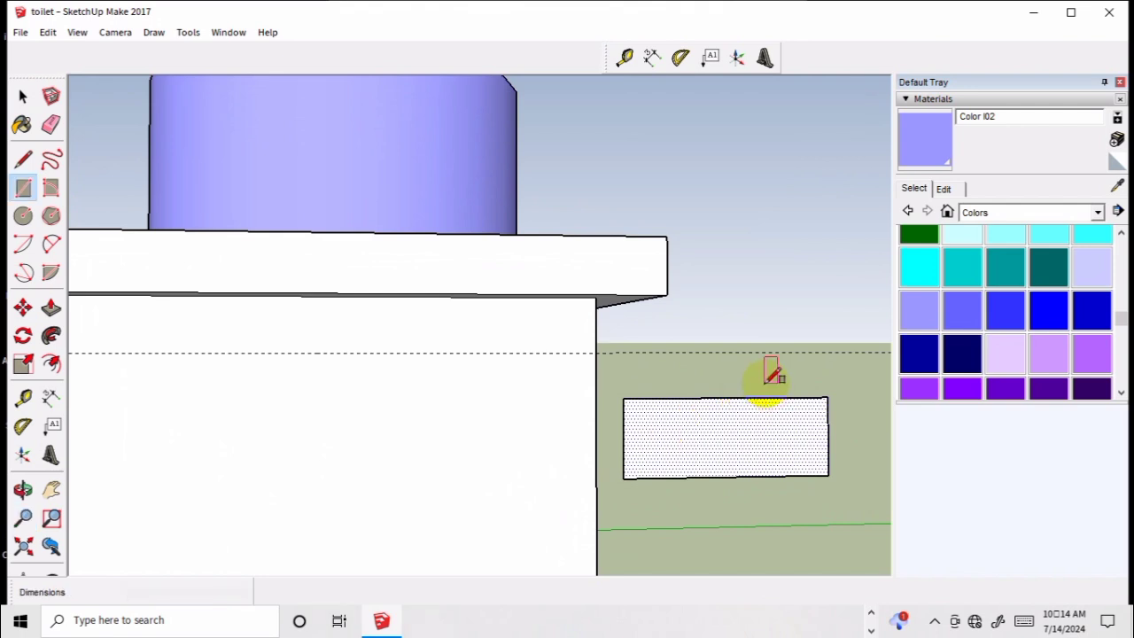
{"action": "left_click", "coordinate": [726, 398]}
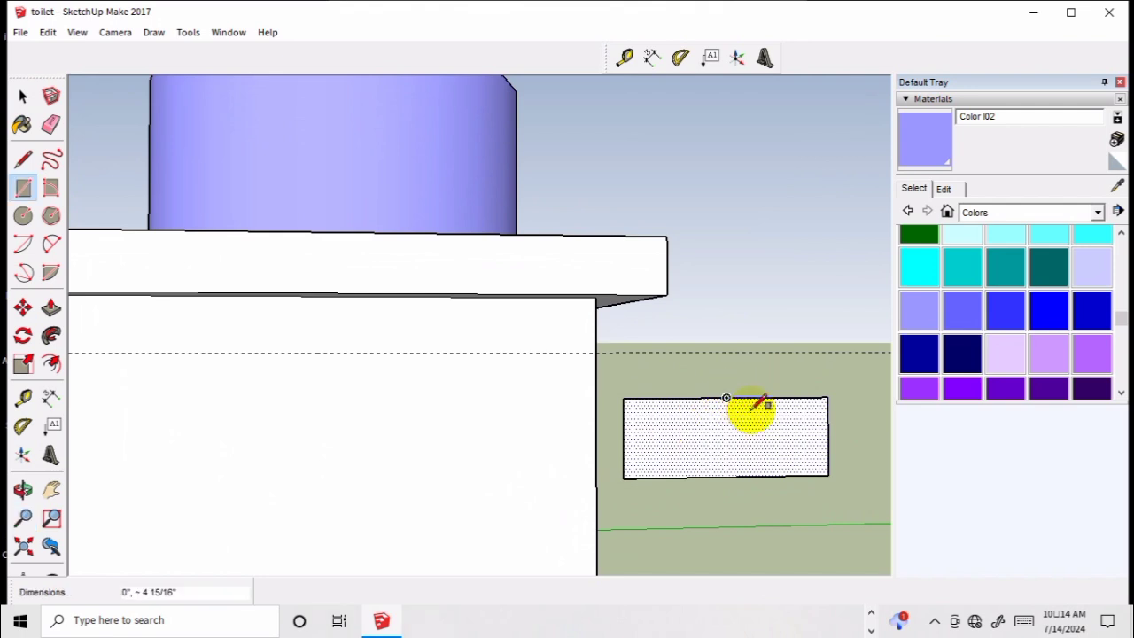
{"action": "left_click", "coordinate": [827, 474]}
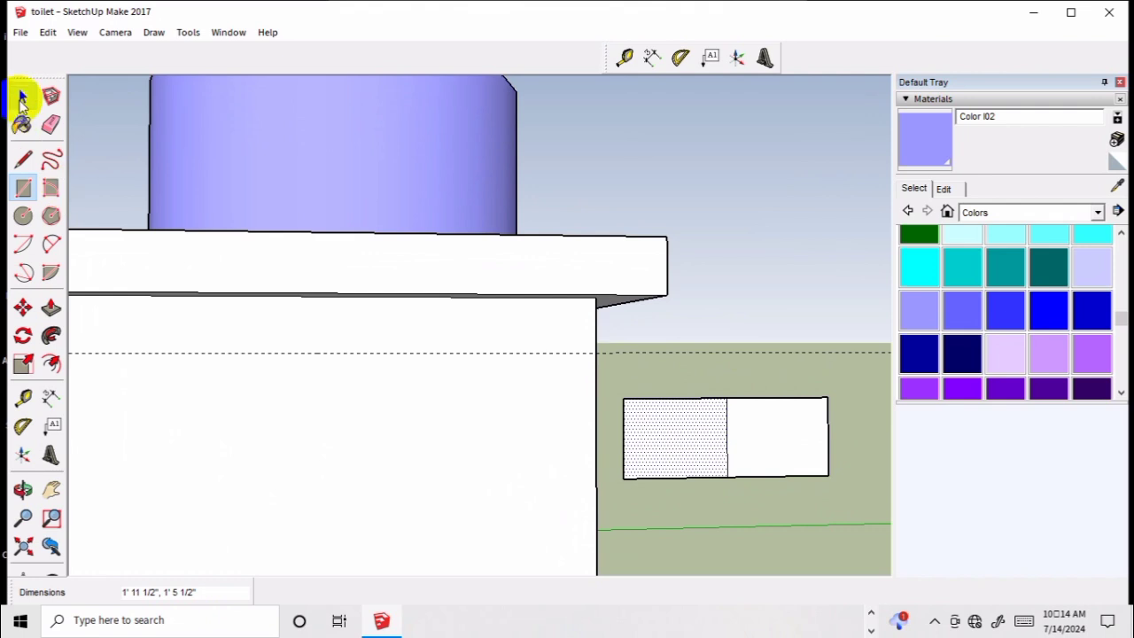
{"action": "left_click", "coordinate": [23, 95]}
{"action": "left_click", "coordinate": [690, 426]}
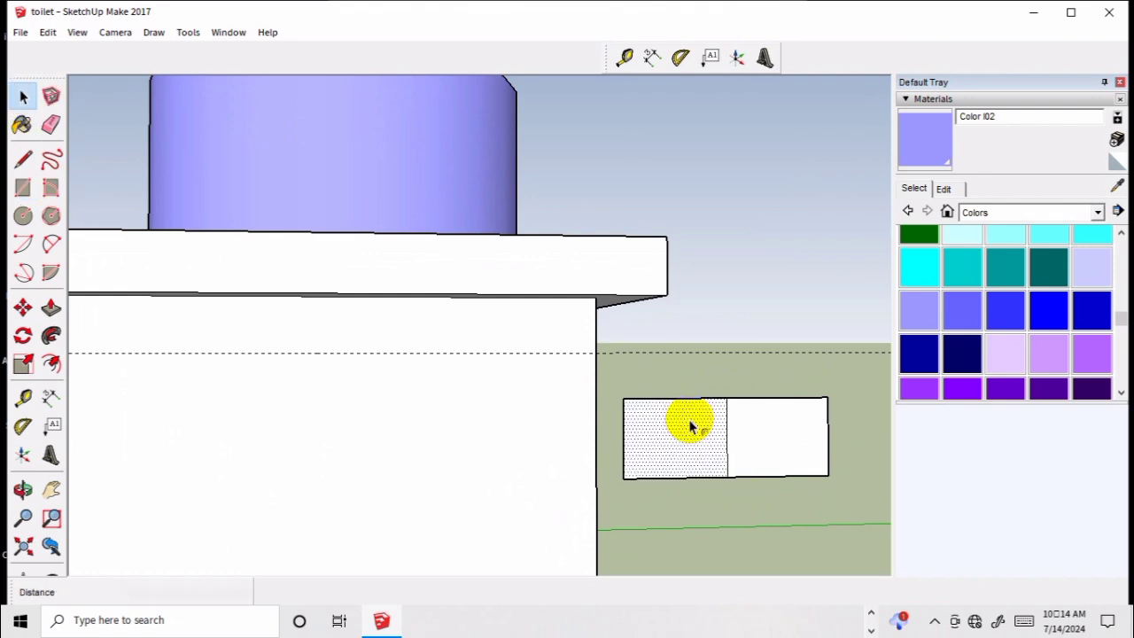
- Inset the left half of the window box by 2 to form the first pane
{"action": "key", "text": "f"}
{"action": "left_click", "coordinate": [676, 423]}
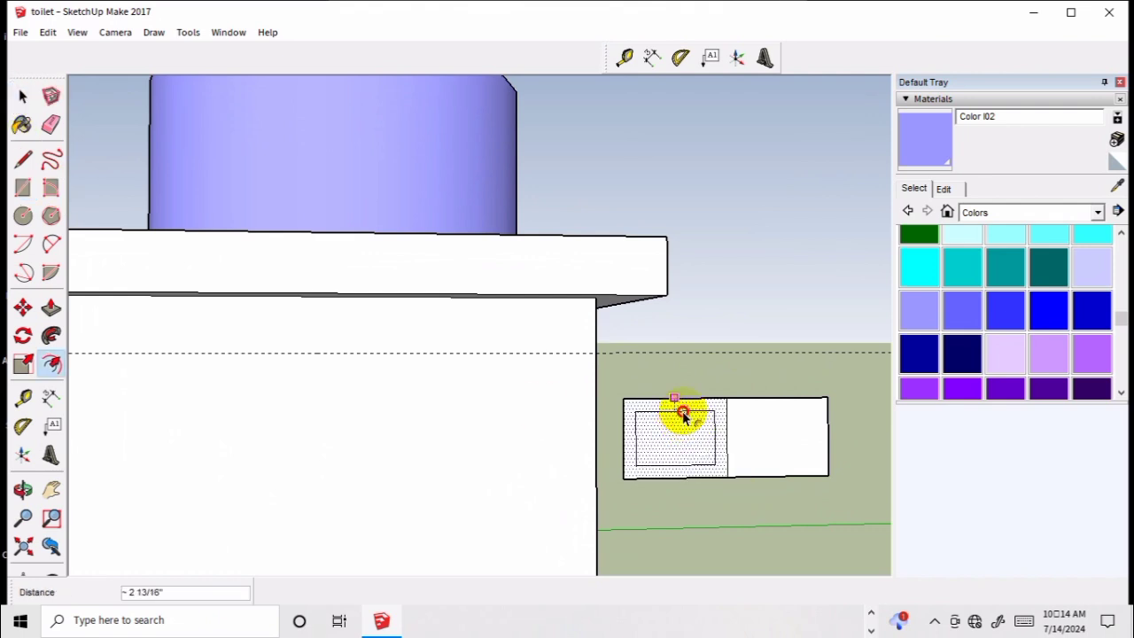
{"action": "left_click", "coordinate": [683, 416]}
{"action": "type", "text": "2"}
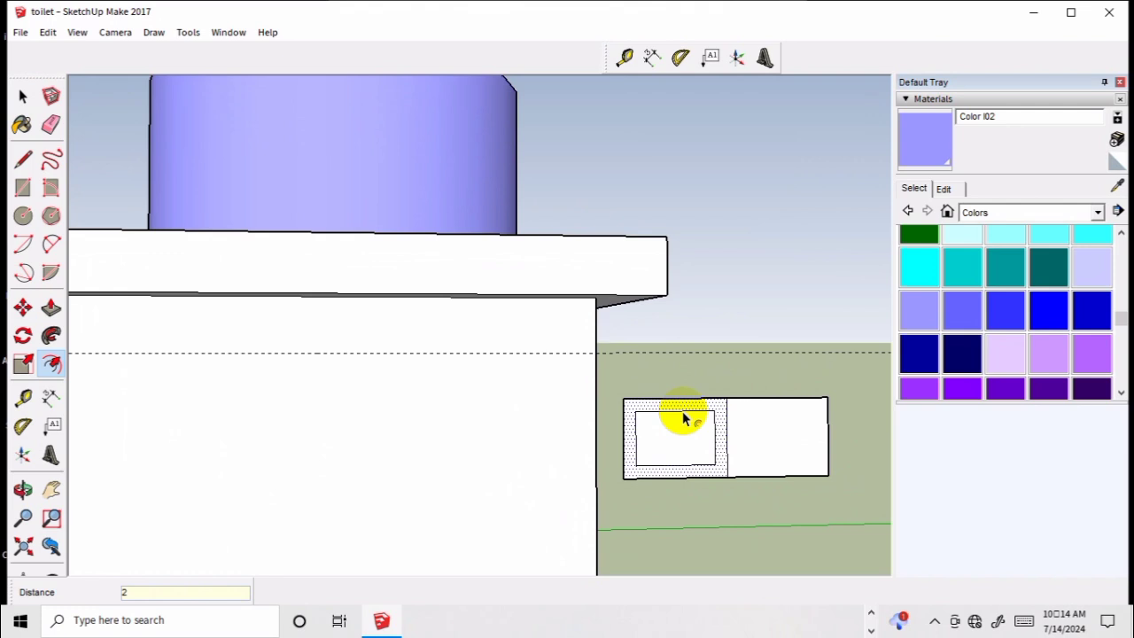
{"action": "left_click", "coordinate": [684, 420]}
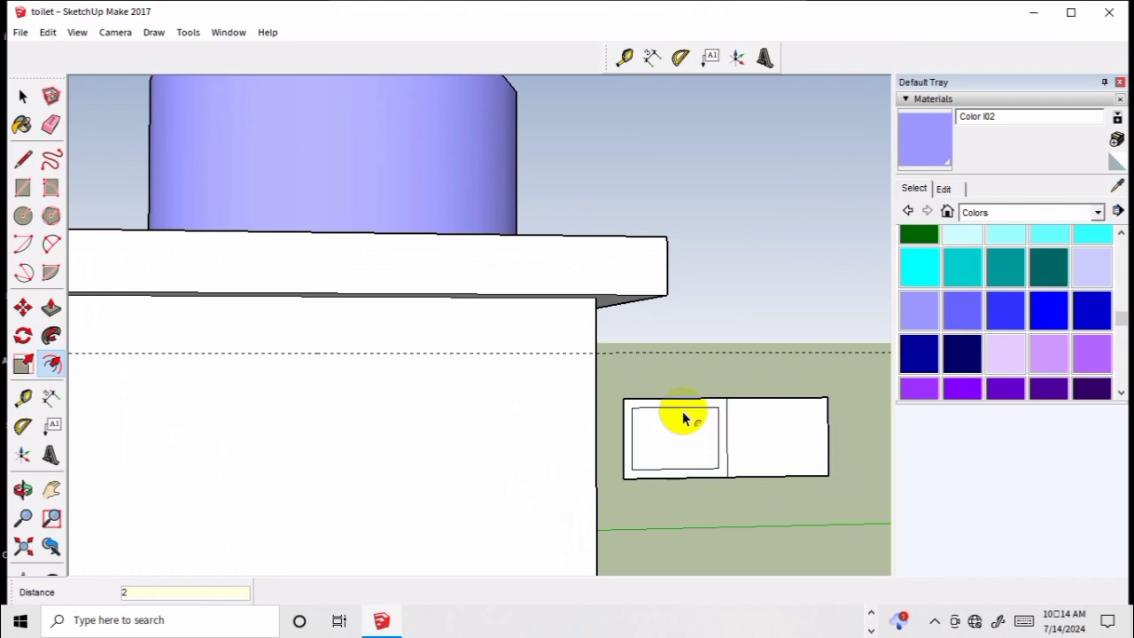
{"action": "key", "text": "Return"}
{"action": "left_click", "coordinate": [764, 425]}
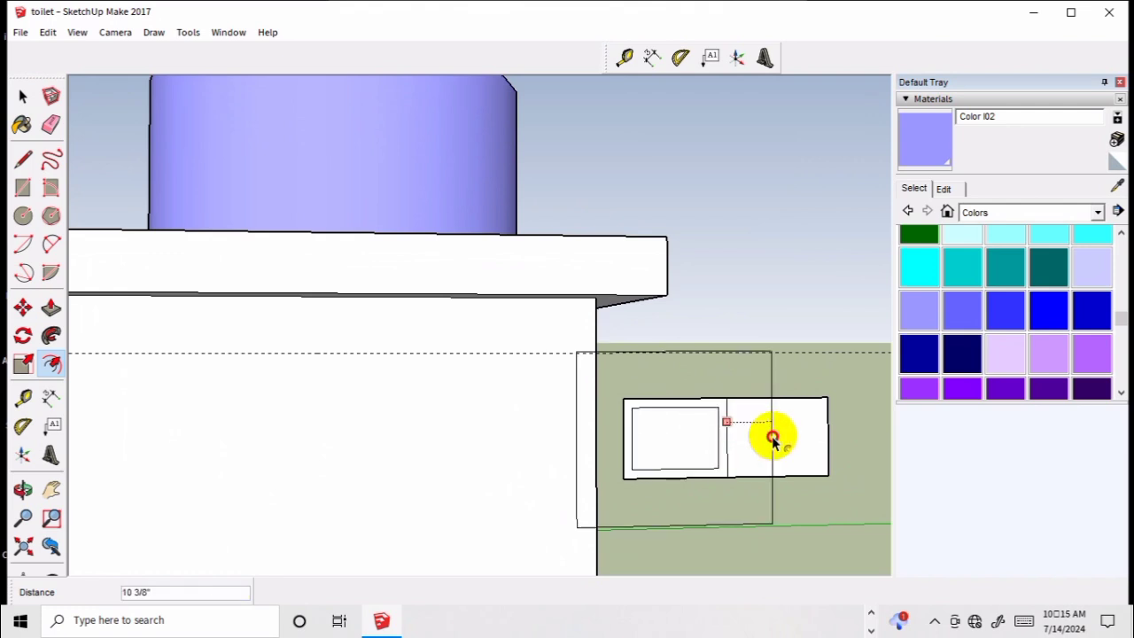
{"action": "left_click", "coordinate": [791, 436]}
{"action": "key", "text": "space"}
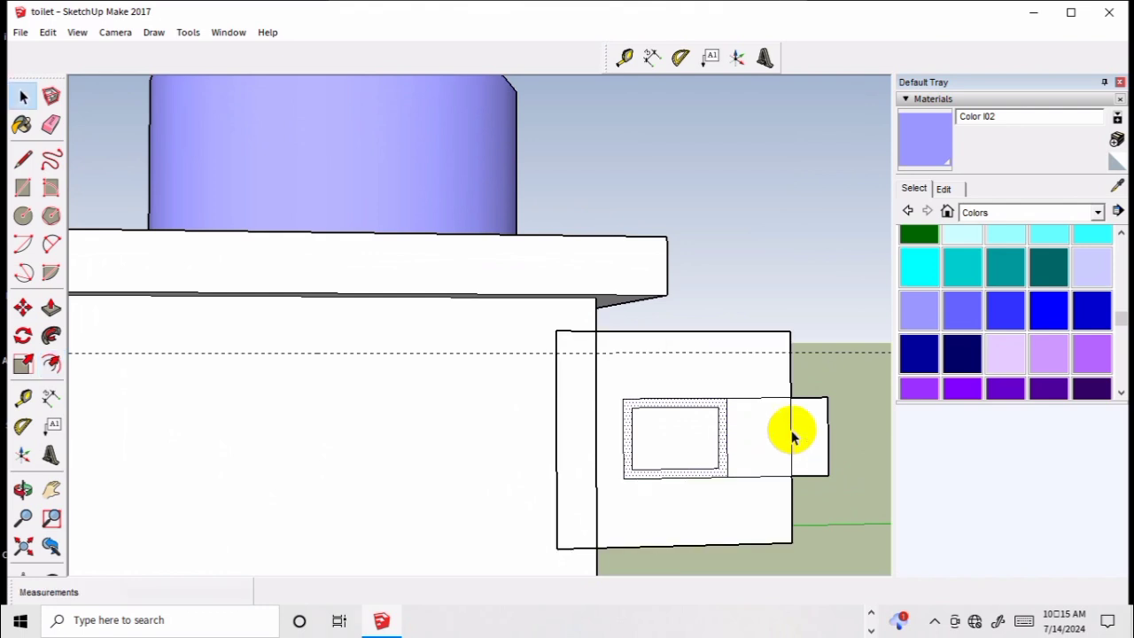
{"action": "key", "text": "ctrl+z"}
- Inset the right half of the window box by 2 to form the second pane
{"action": "left_click", "coordinate": [791, 436]}
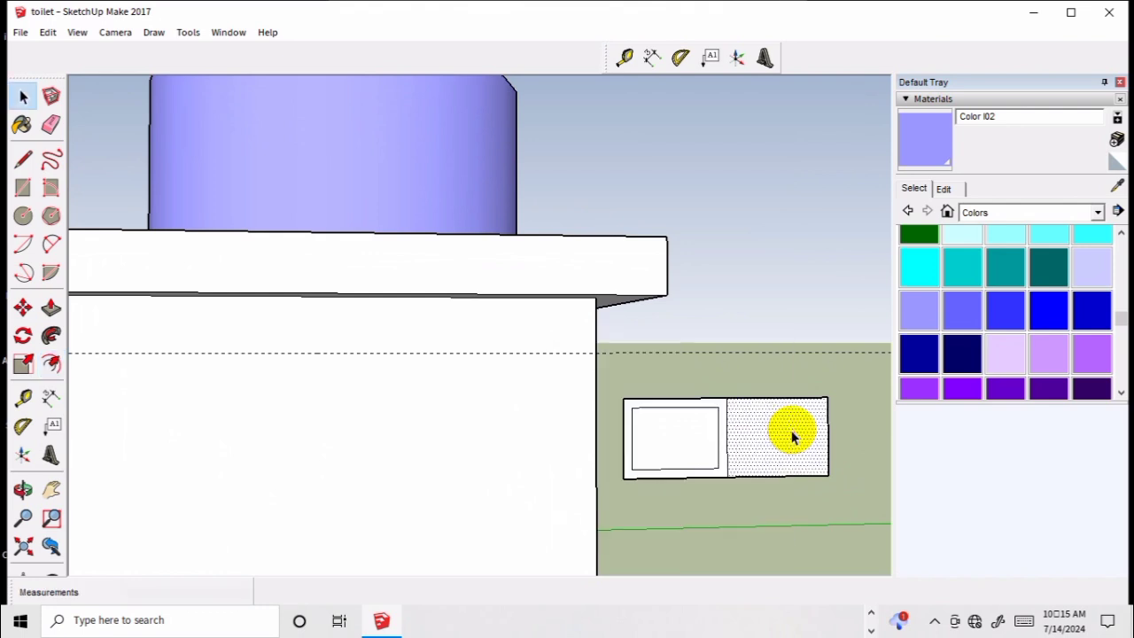
{"action": "key", "text": "f"}
{"action": "left_click", "coordinate": [790, 397]}
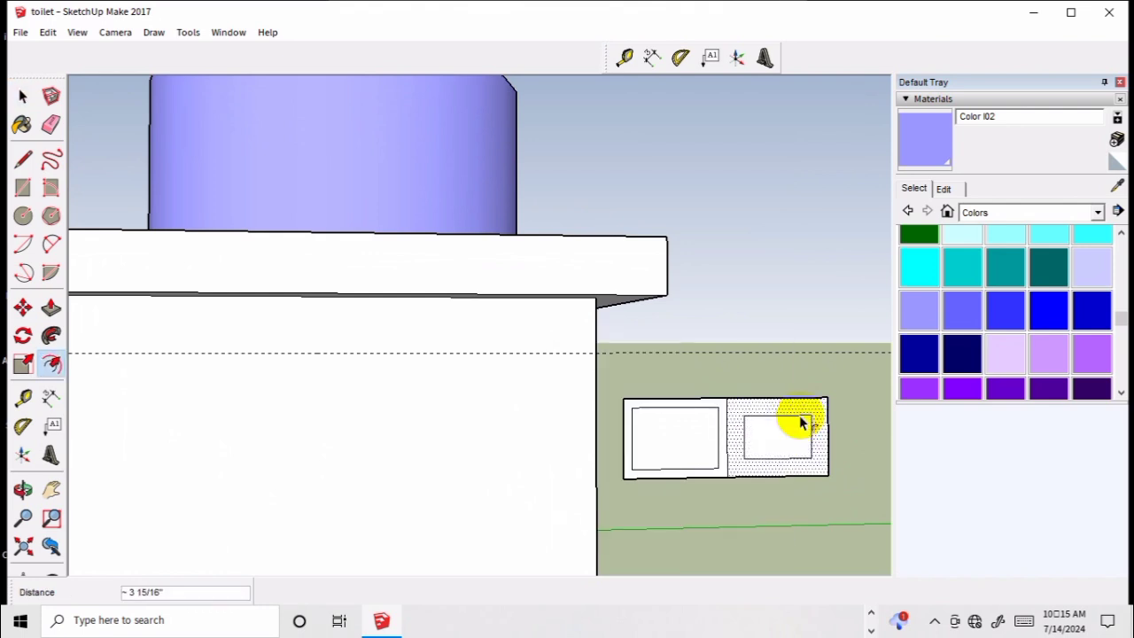
{"action": "type", "text": "2"}
{"action": "key", "text": "Return"}
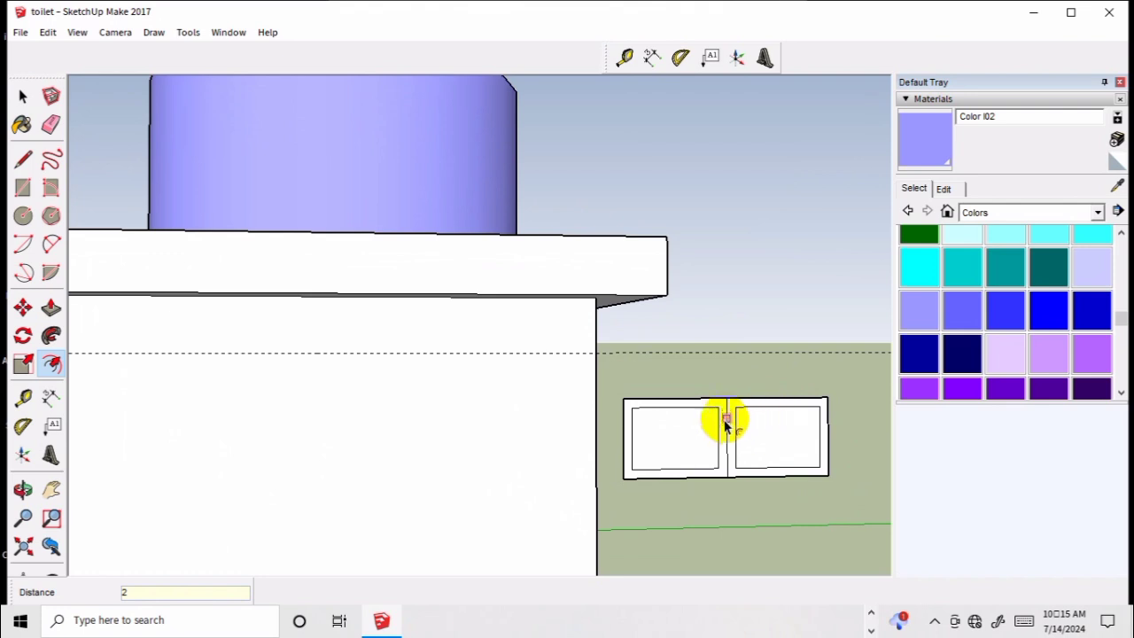
{"action": "scroll", "coordinate": [728, 420], "scroll_direction": "up", "scroll_amount": 2}
{"action": "scroll", "coordinate": [728, 419], "scroll_direction": "up", "scroll_amount": 2}
- Erase the centre dividing edge between the two panes and zoom out to the window frame
{"action": "key", "text": "e"}
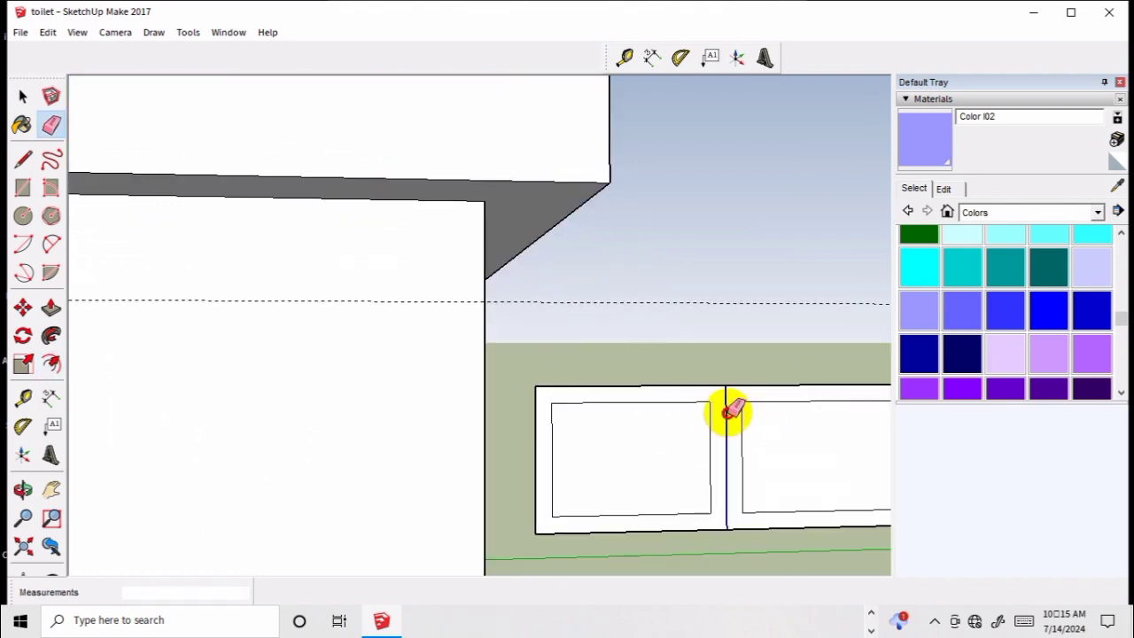
{"action": "key", "text": "space"}
{"action": "scroll", "coordinate": [683, 453], "scroll_direction": "down", "scroll_amount": 2}
{"action": "scroll", "coordinate": [686, 458], "scroll_direction": "down", "scroll_amount": 2}
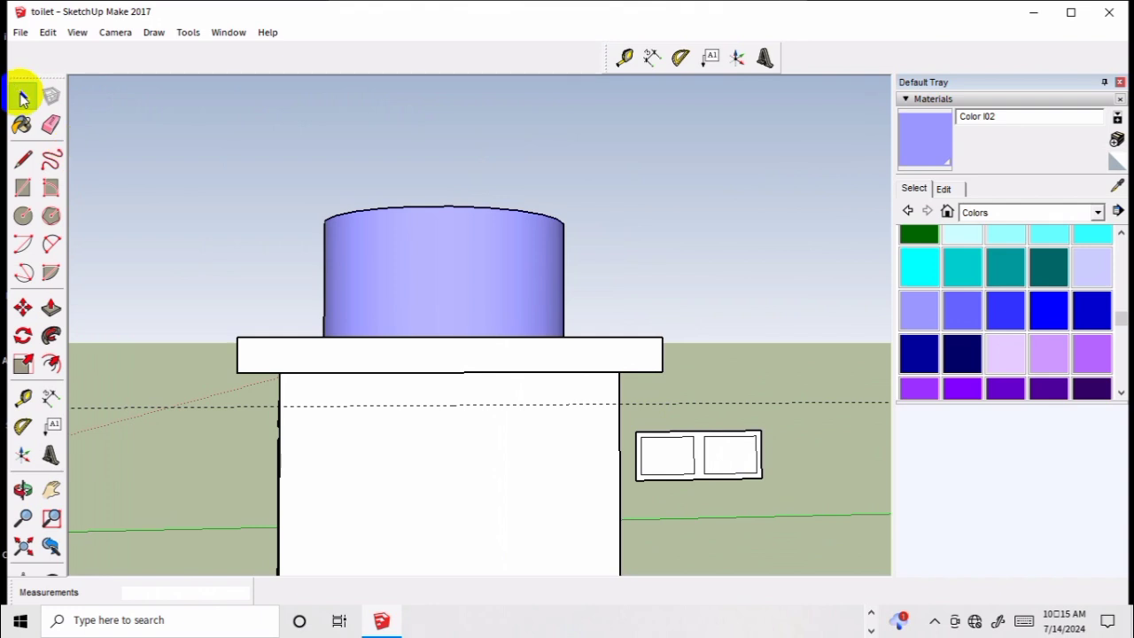
{"action": "scroll", "coordinate": [803, 457], "scroll_direction": "down", "scroll_amount": 2}
{"action": "scroll", "coordinate": [767, 481], "scroll_direction": "down", "scroll_amount": 3}
{"action": "scroll", "coordinate": [739, 492], "scroll_direction": "down", "scroll_amount": 1}
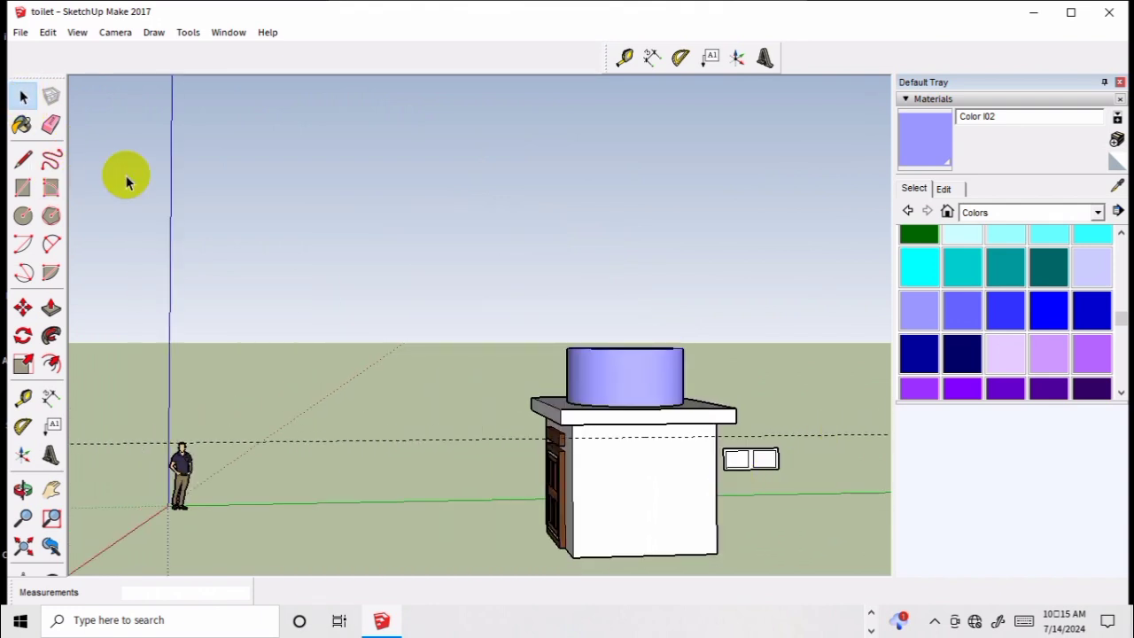
{"action": "scroll", "coordinate": [800, 503], "scroll_direction": "up", "scroll_amount": 2}
{"action": "scroll", "coordinate": [791, 457], "scroll_direction": "up", "scroll_amount": 2}
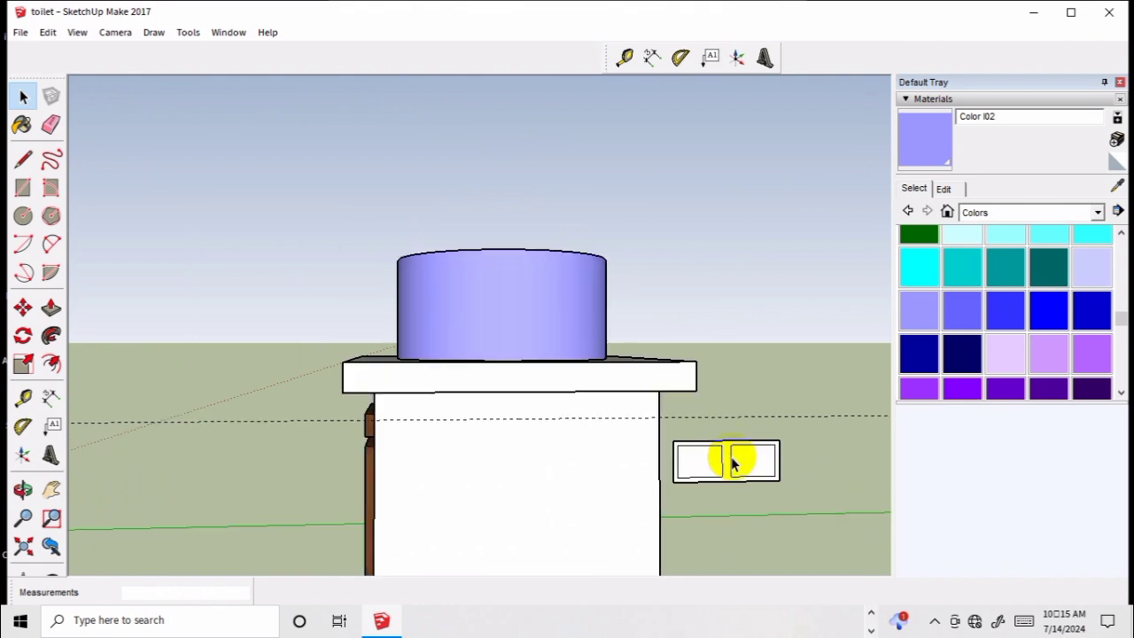
{"action": "scroll", "coordinate": [734, 461], "scroll_direction": "up", "scroll_amount": 2}
{"action": "scroll", "coordinate": [732, 463], "scroll_direction": "down", "scroll_amount": 1}
{"action": "scroll", "coordinate": [729, 458], "scroll_direction": "up", "scroll_amount": 1}
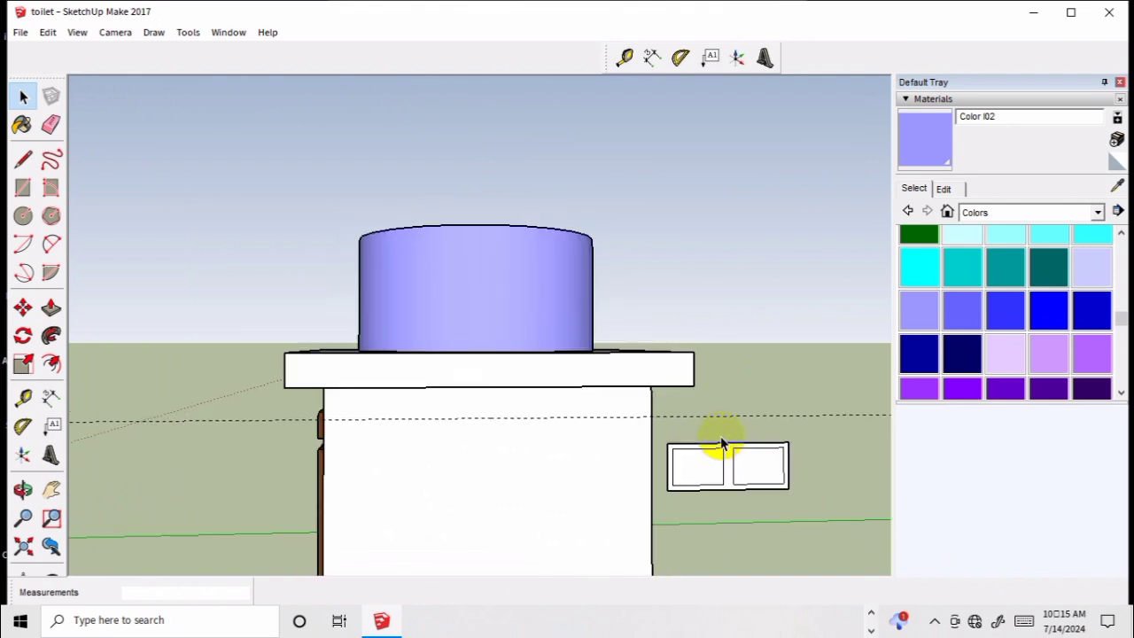
{"action": "scroll", "coordinate": [721, 448], "scroll_direction": "up", "scroll_amount": 1}
{"action": "left_click", "coordinate": [732, 459]}
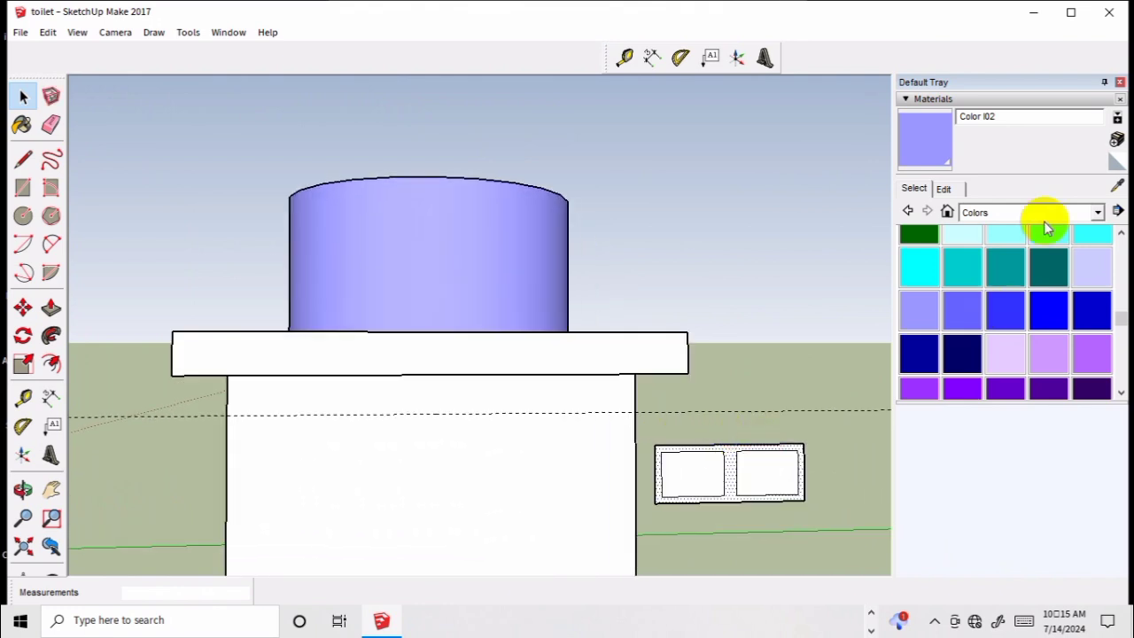
- Paint the window frame with the Wood Floor Parquet material from the Wood category
{"action": "left_click", "coordinate": [1097, 213]}
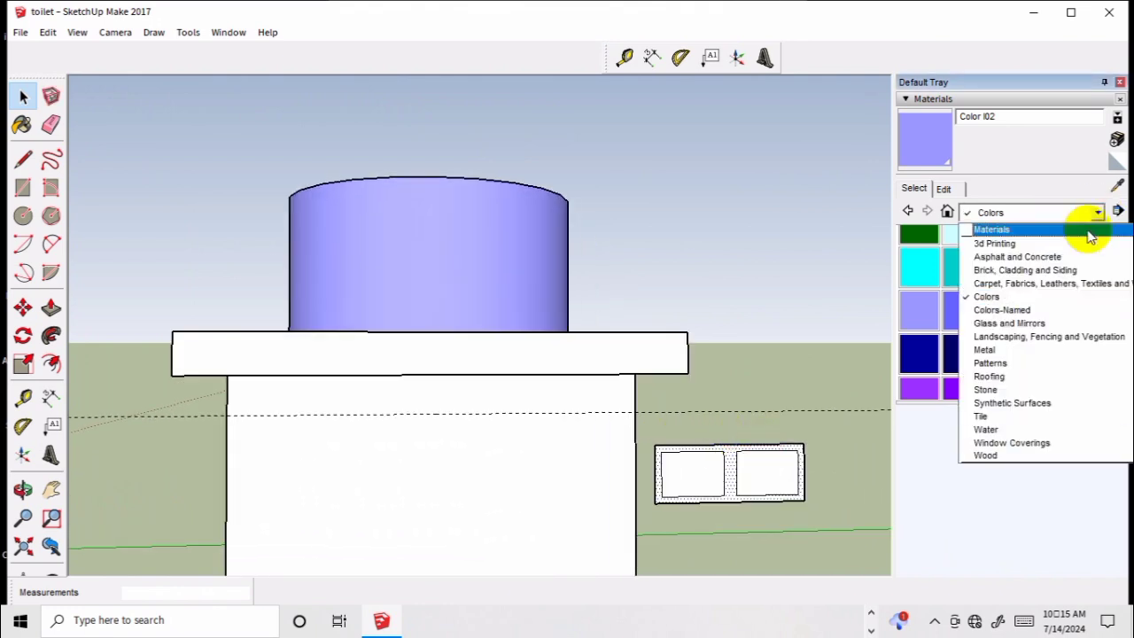
{"action": "left_click", "coordinate": [992, 455]}
{"action": "left_click", "coordinate": [919, 250]}
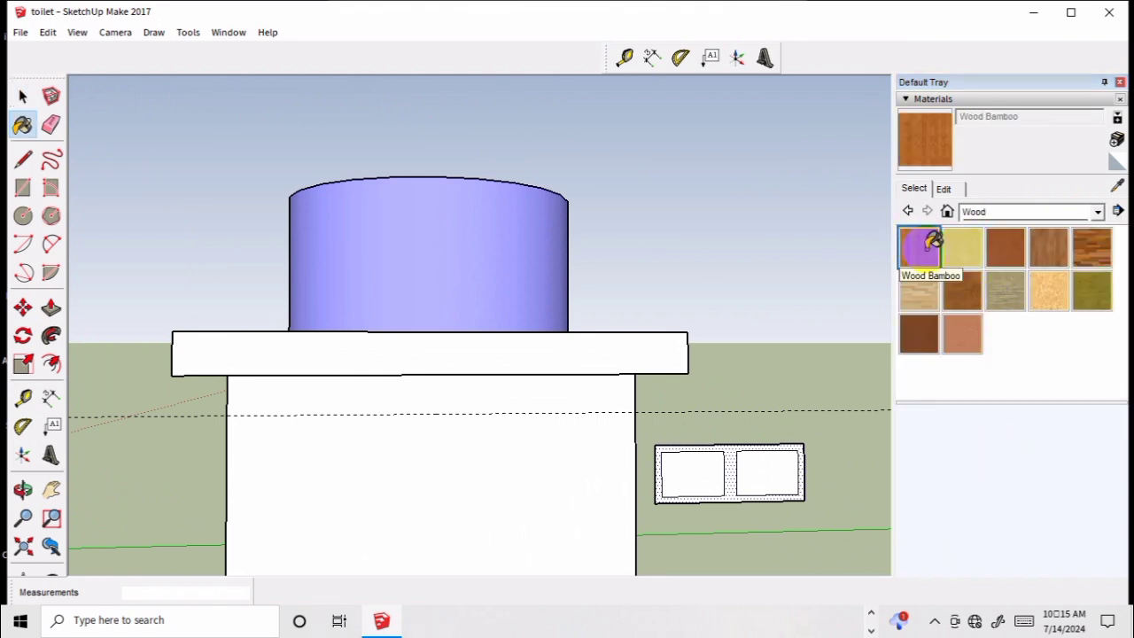
{"action": "left_click", "coordinate": [956, 304]}
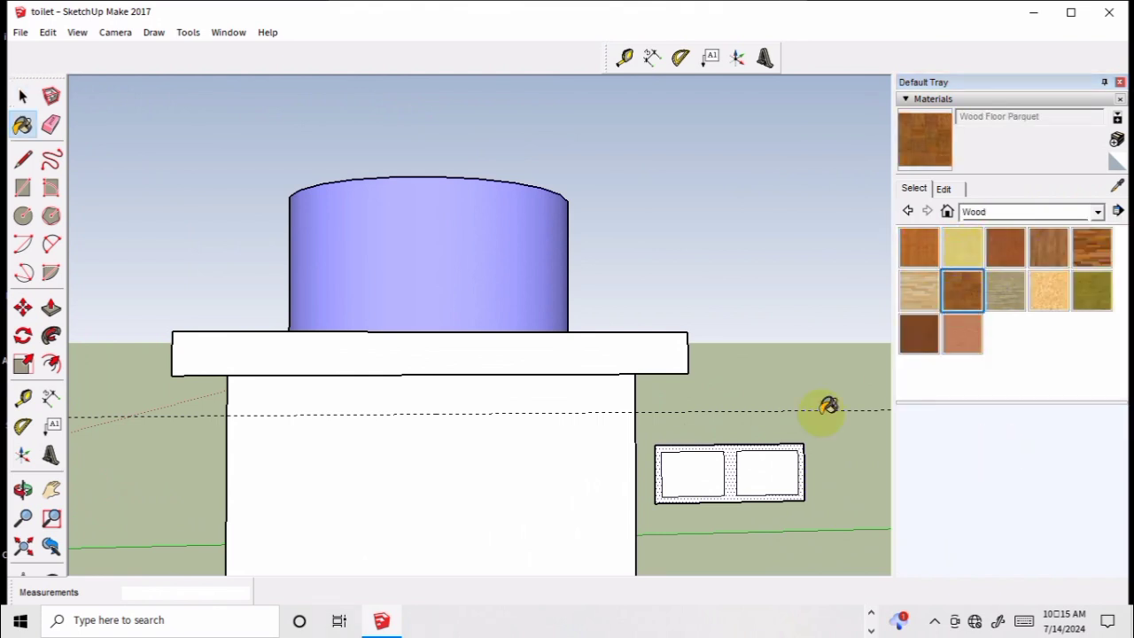
{"action": "left_click", "coordinate": [740, 449]}
{"action": "scroll", "coordinate": [739, 452], "scroll_direction": "up", "scroll_amount": 2}
{"action": "scroll", "coordinate": [739, 456], "scroll_direction": "down", "scroll_amount": 2}
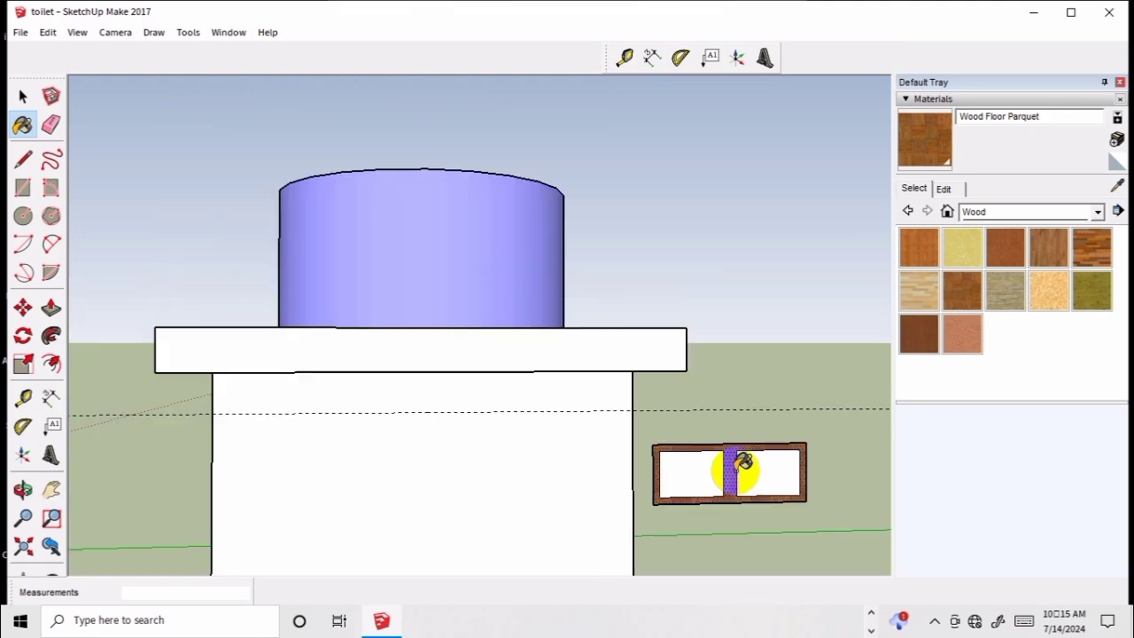
- Select the right window pane and switch the Materials category back to Colors
{"action": "left_click", "coordinate": [22, 96]}
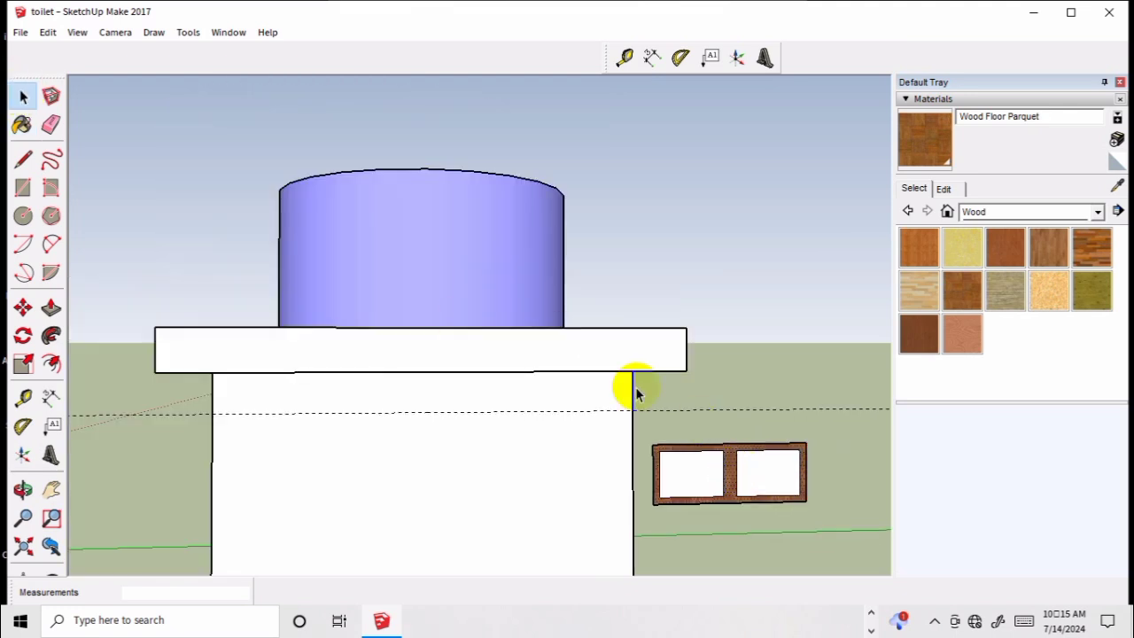
{"action": "left_click", "coordinate": [757, 471]}
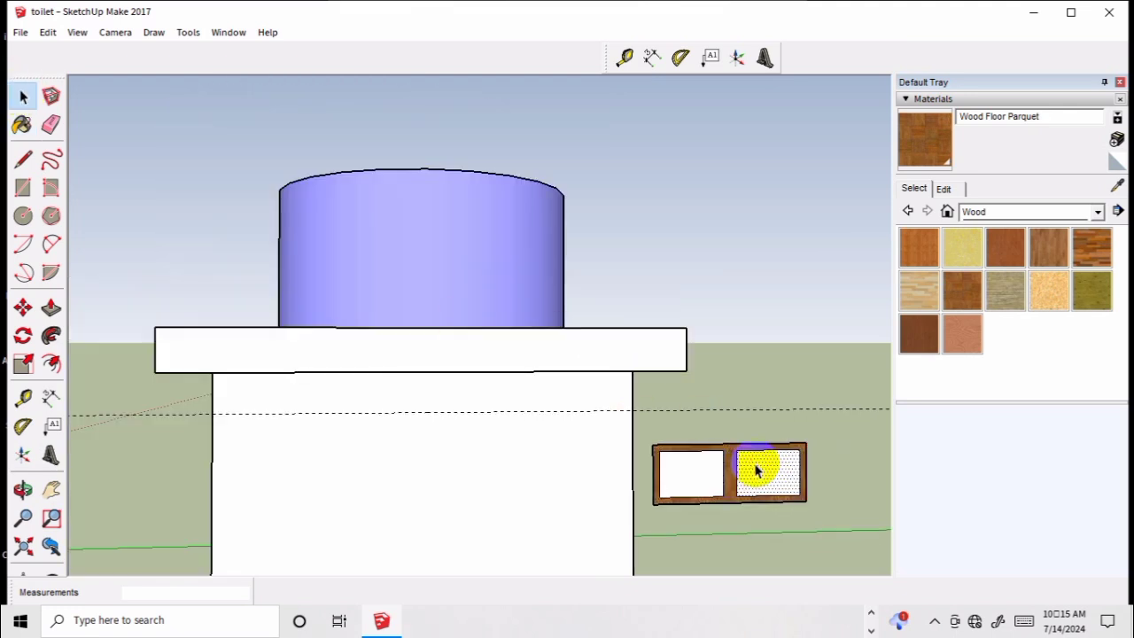
{"action": "scroll", "coordinate": [757, 471], "scroll_direction": "down", "scroll_amount": 2}
{"action": "scroll", "coordinate": [757, 471], "scroll_direction": "up", "scroll_amount": 2}
{"action": "scroll", "coordinate": [758, 472], "scroll_direction": "up", "scroll_amount": 1}
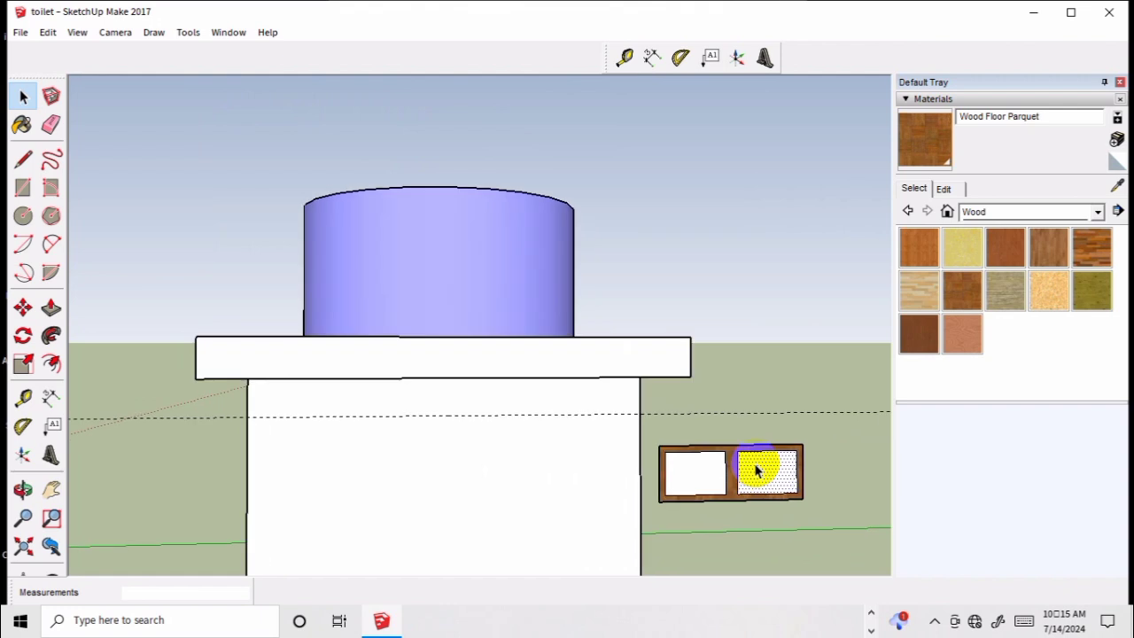
{"action": "left_click", "coordinate": [1096, 212]}
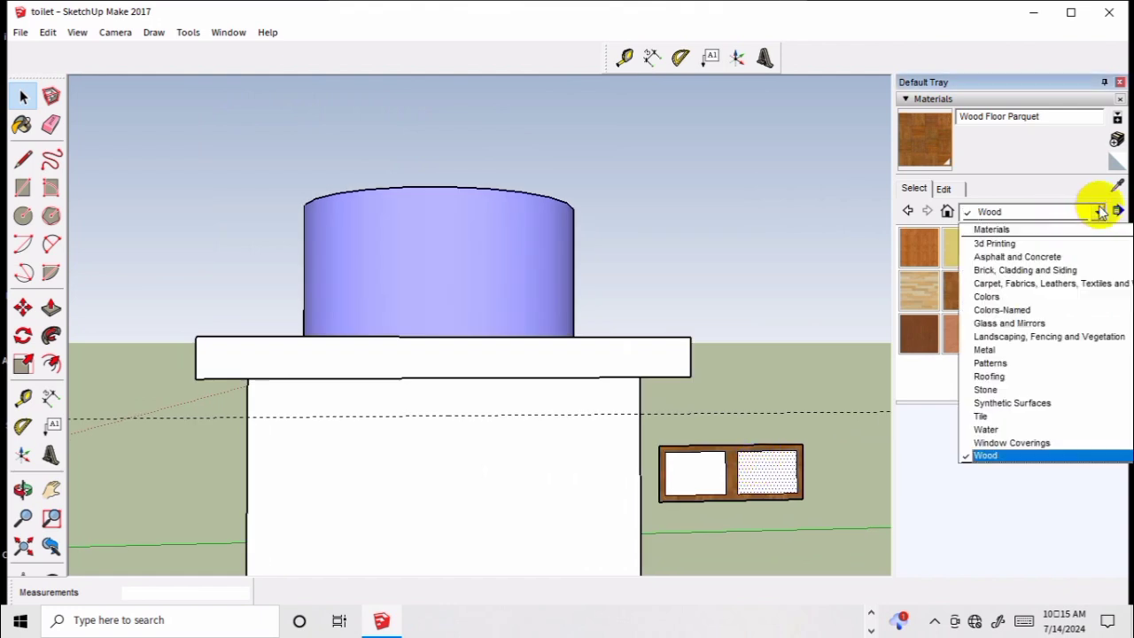
{"action": "left_click", "coordinate": [993, 297]}
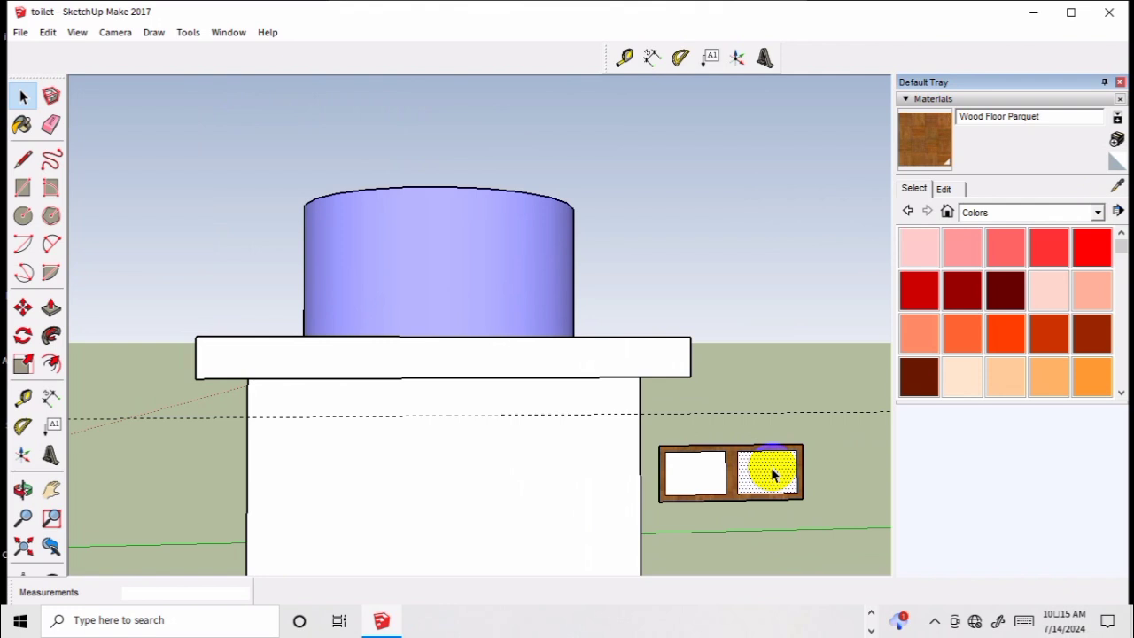
{"action": "scroll", "coordinate": [770, 471], "scroll_direction": "down", "scroll_amount": 2}
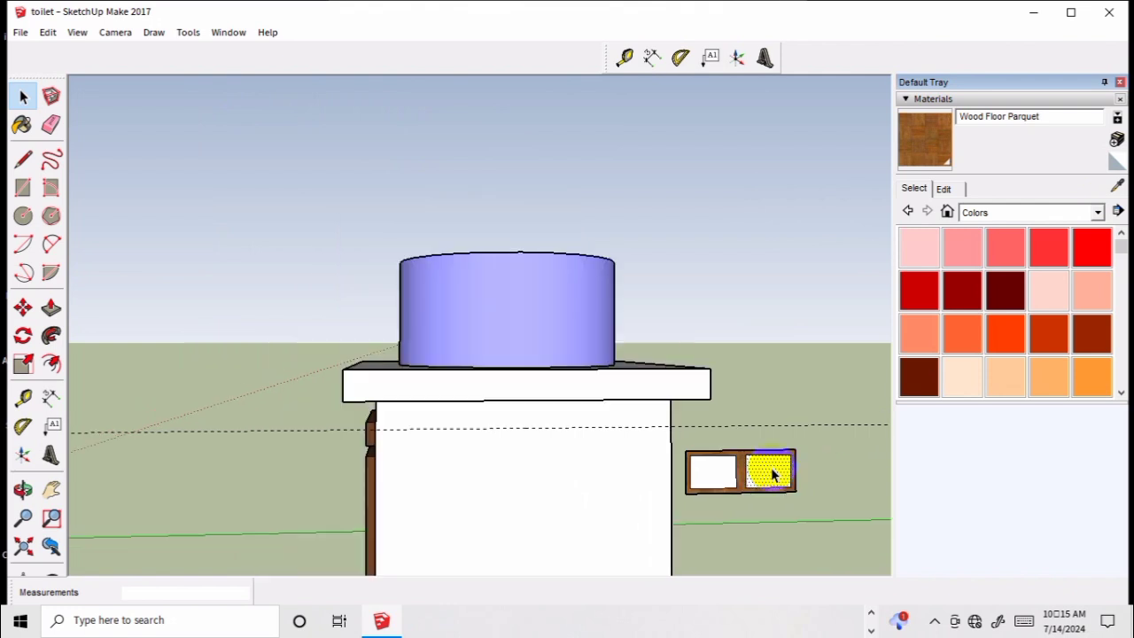
{"action": "scroll", "coordinate": [771, 471], "scroll_direction": "down", "scroll_amount": 2}
{"action": "scroll", "coordinate": [771, 472], "scroll_direction": "down", "scroll_amount": 1}
{"action": "scroll", "coordinate": [771, 472], "scroll_direction": "down", "scroll_amount": 1}
{"action": "scroll", "coordinate": [771, 472], "scroll_direction": "down", "scroll_amount": 1}
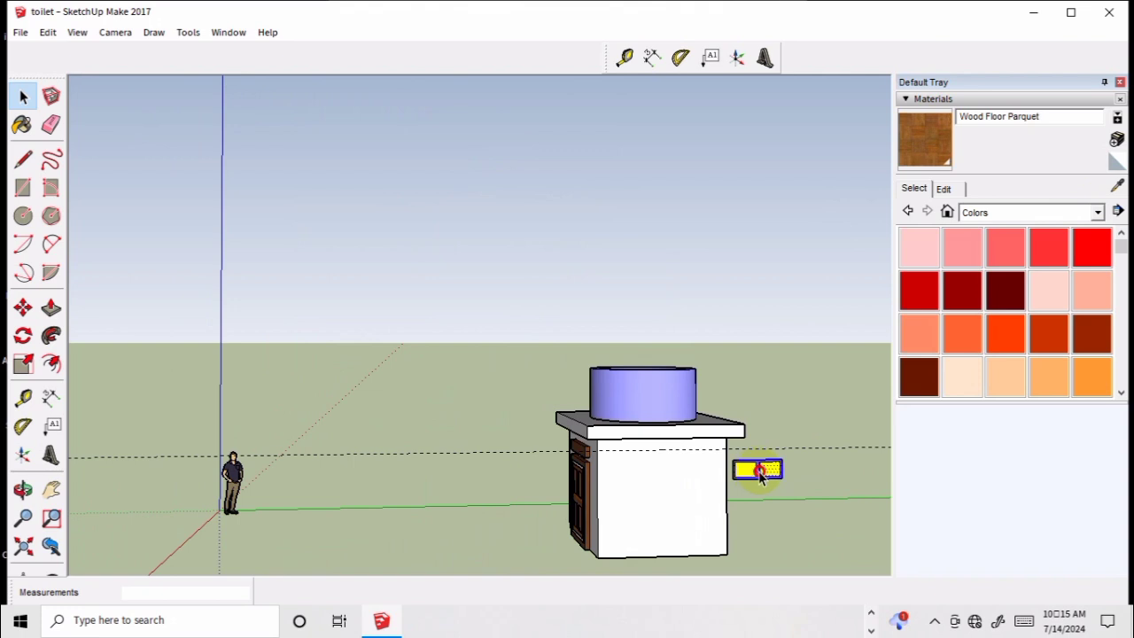
- Leave the window group unchanged and switch the Materials library to Tile
{"action": "right_click", "coordinate": [760, 476]}
{"action": "left_click", "coordinate": [823, 322]}
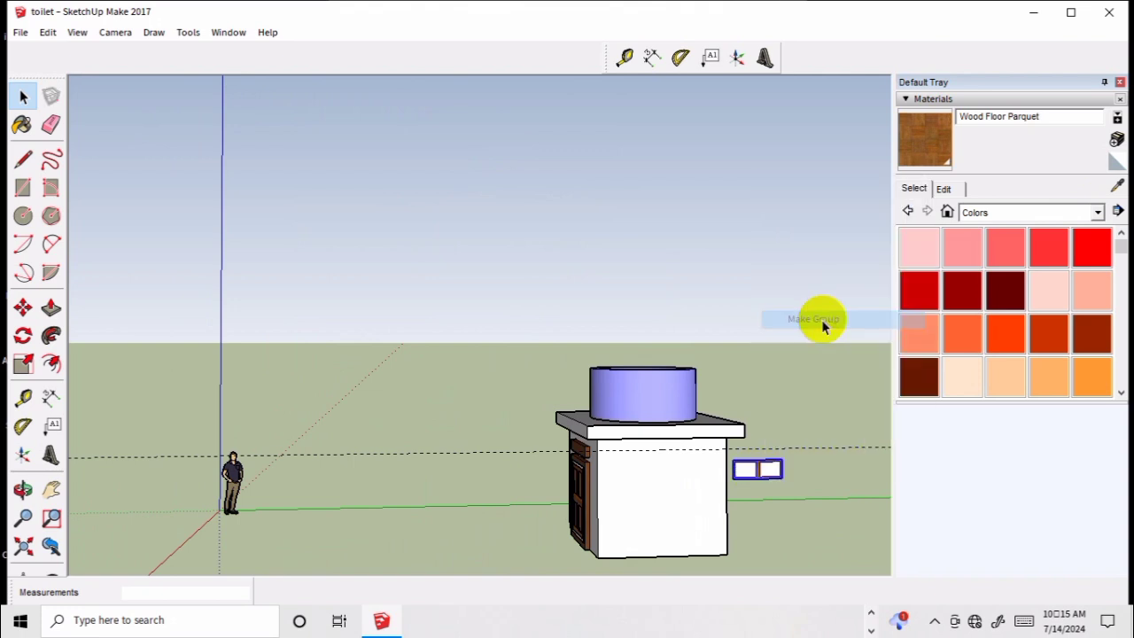
{"action": "scroll", "coordinate": [763, 477], "scroll_direction": "up", "scroll_amount": 1}
{"action": "scroll", "coordinate": [764, 479], "scroll_direction": "up", "scroll_amount": 2}
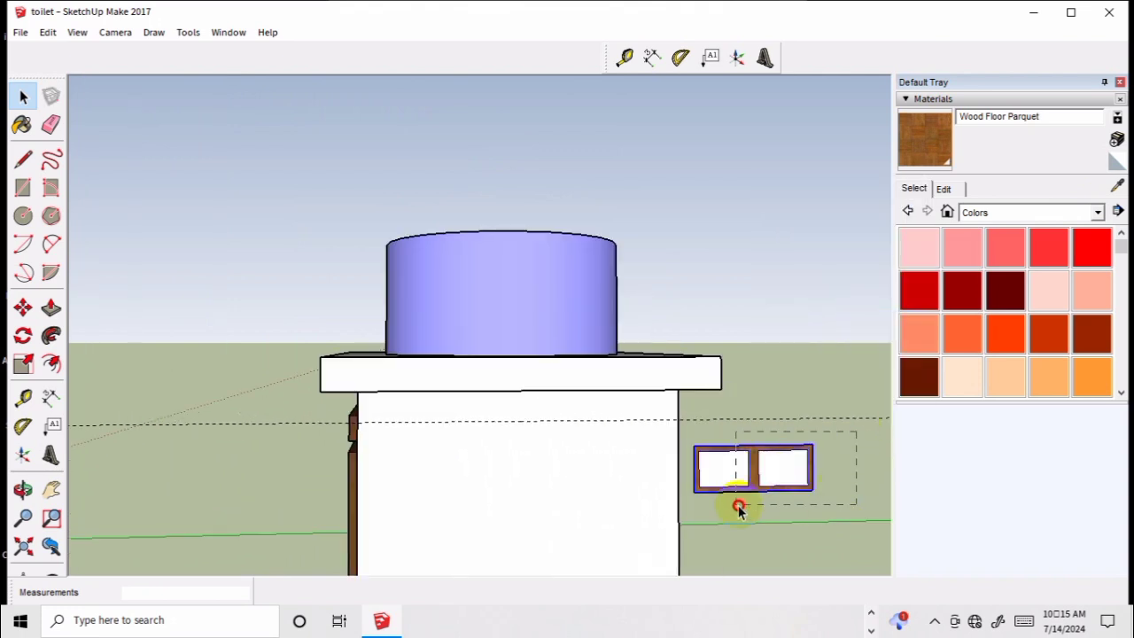
{"action": "right_click", "coordinate": [757, 465]}
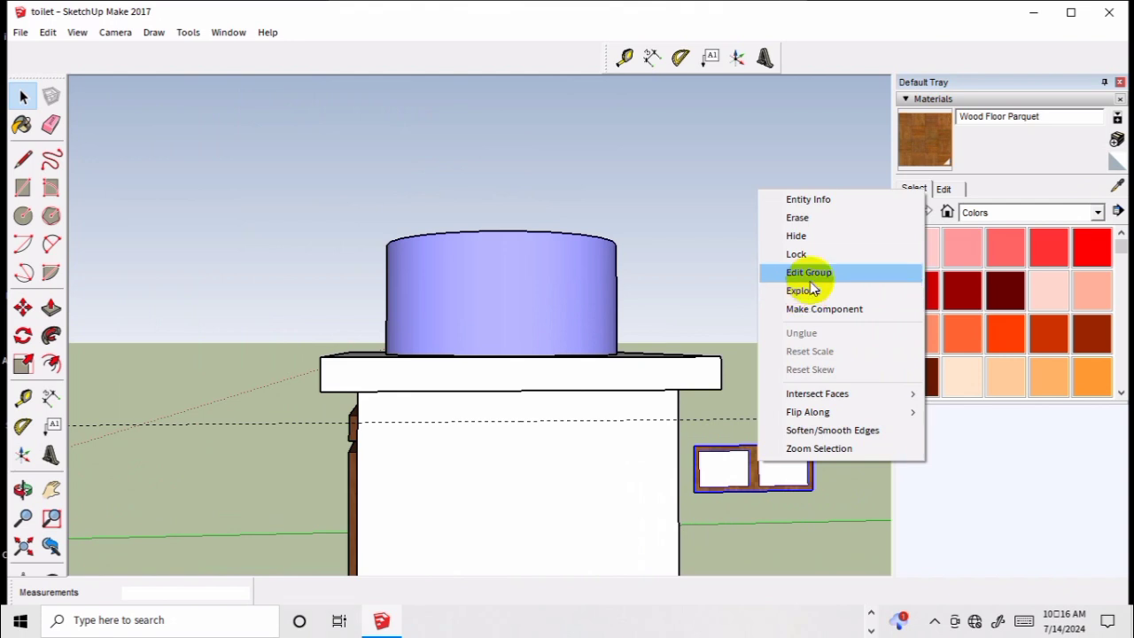
{"action": "left_click", "coordinate": [816, 536]}
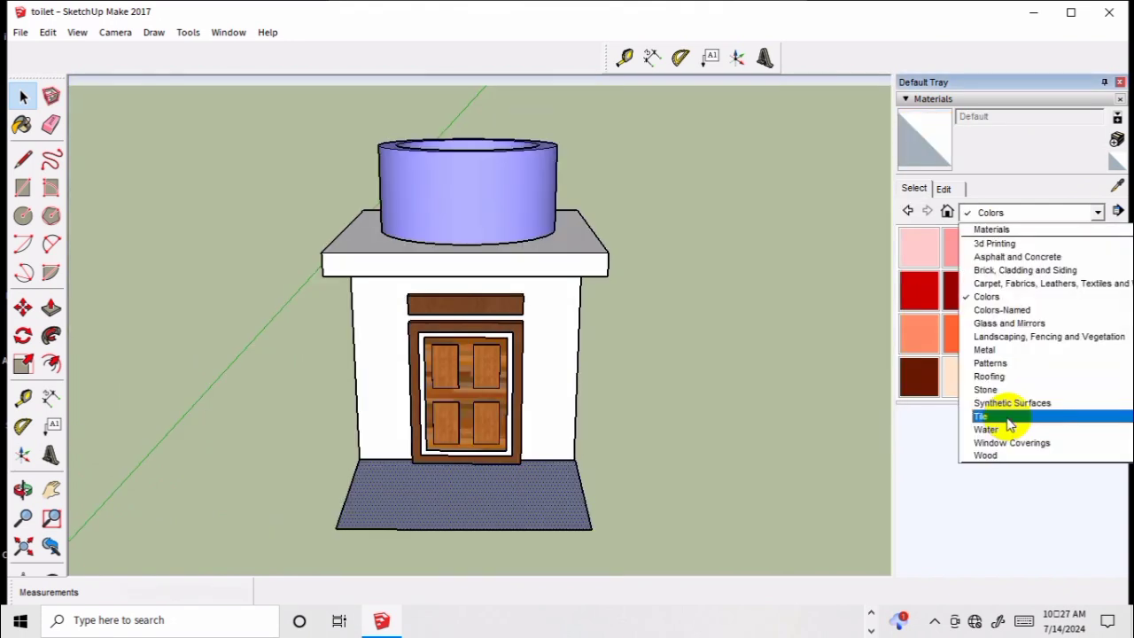
{"action": "left_click", "coordinate": [1004, 418]}
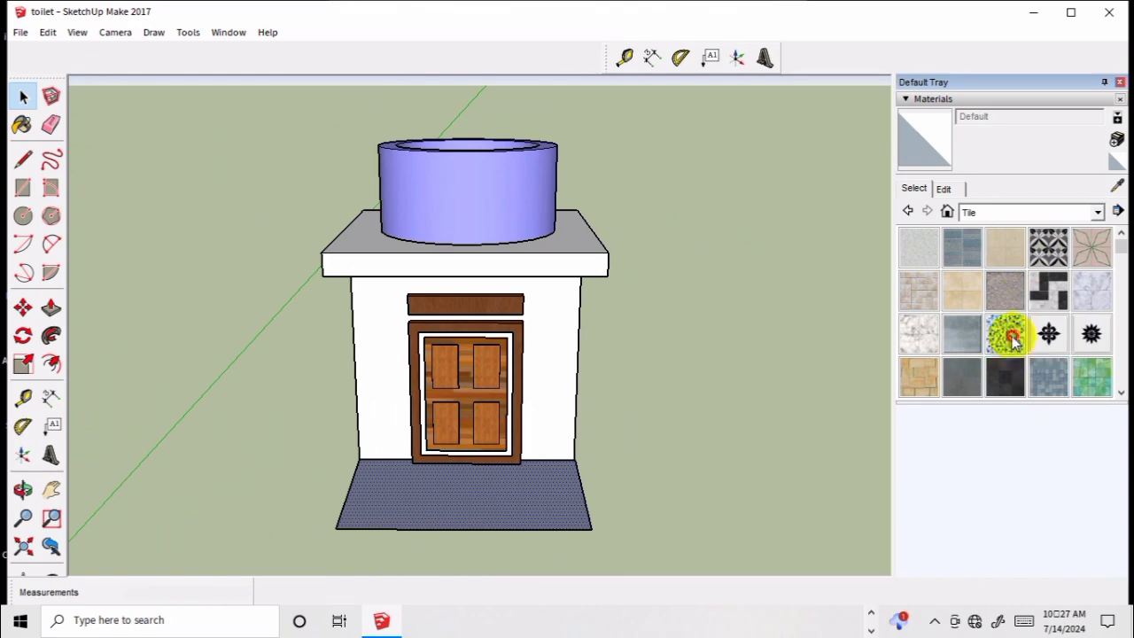
- Paint the floor with Mosaic Hexagonal Tile, then Encaustic Tile Circular 01
{"action": "left_click", "coordinate": [1010, 337]}
{"action": "left_click", "coordinate": [535, 491]}
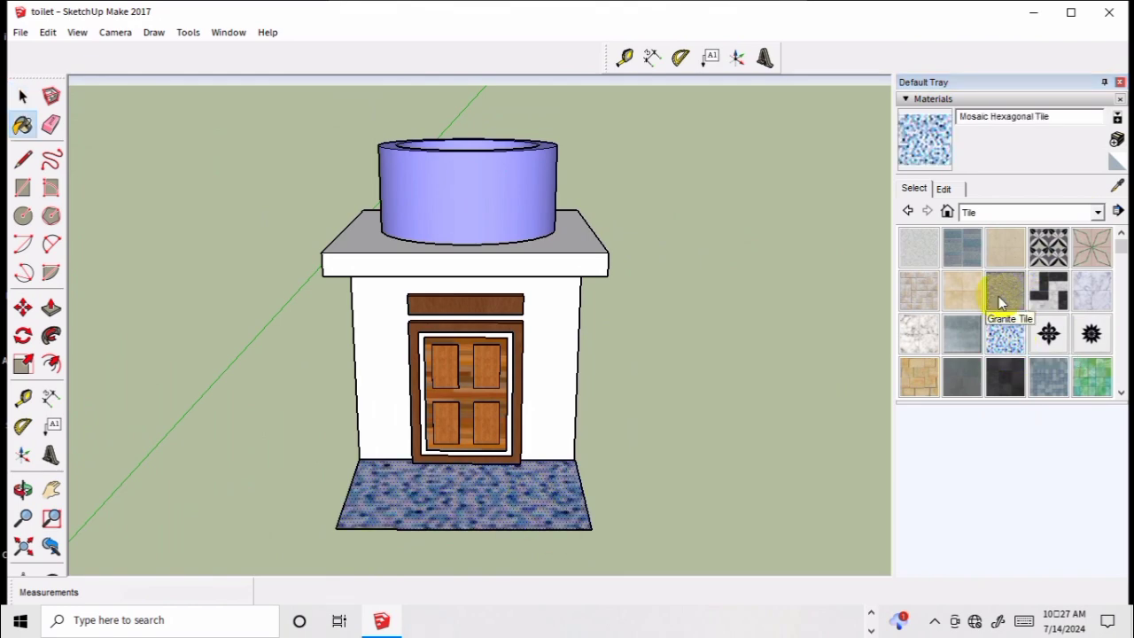
{"action": "left_click", "coordinate": [1048, 247]}
{"action": "left_click", "coordinate": [549, 500]}
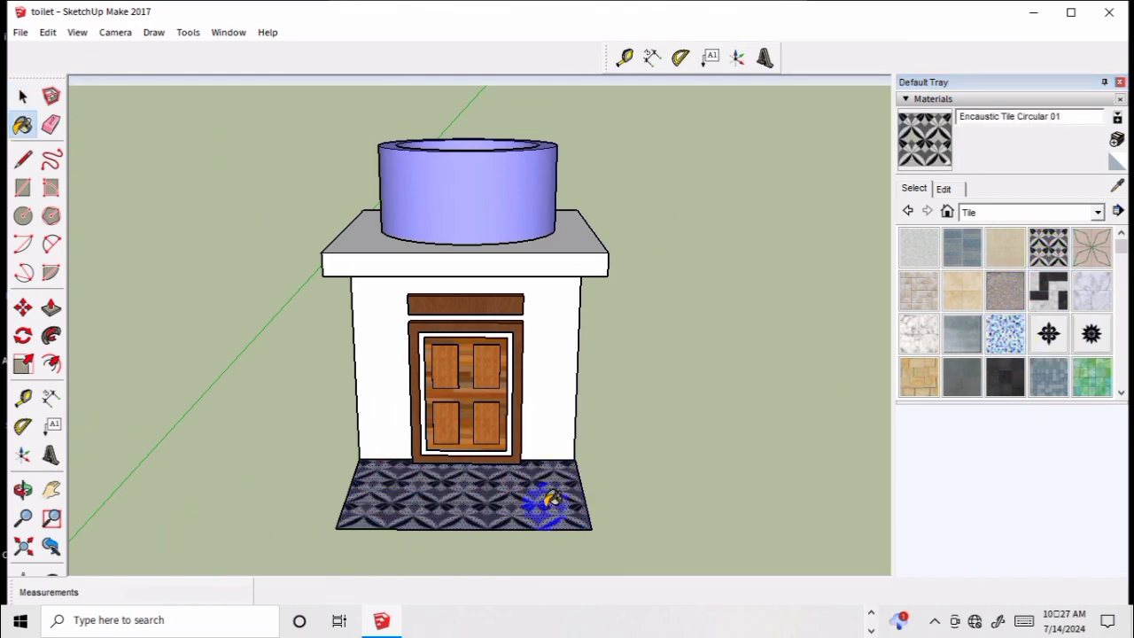
{"action": "scroll", "coordinate": [551, 499], "scroll_direction": "up", "scroll_amount": 1}
{"action": "mouse_move", "coordinate": [545, 504]}
{"action": "middle_mouse_down"}
{"action": "mouse_move", "coordinate": [577, 376]}
{"action": "mouse_move", "coordinate": [561, 479]}
{"action": "middle_mouse_up"}
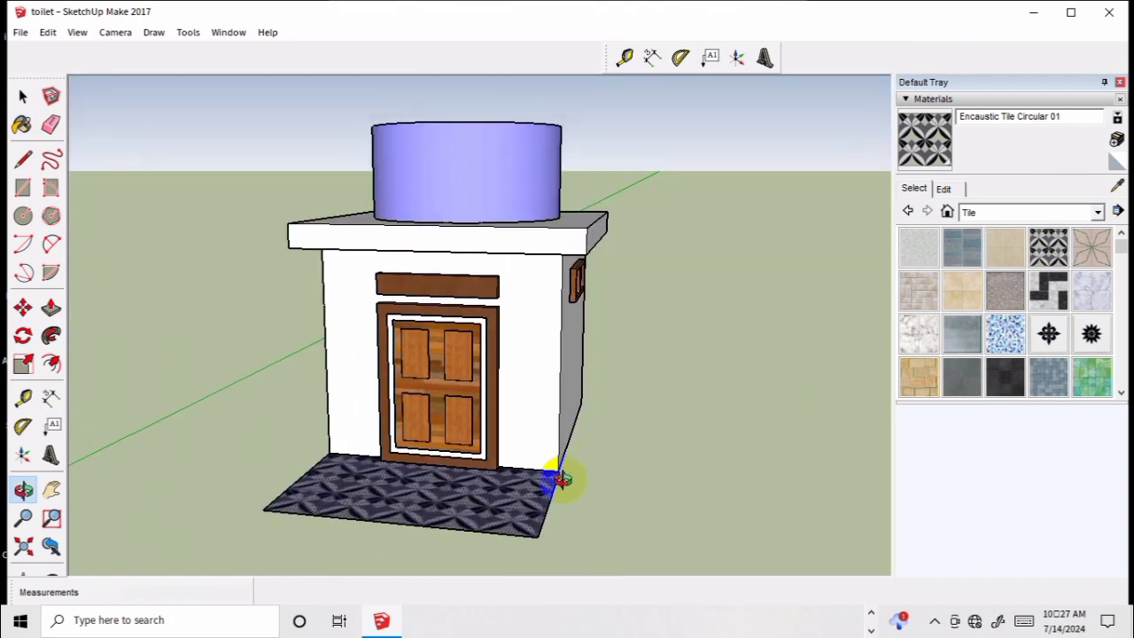
{"action": "scroll", "coordinate": [511, 344], "scroll_direction": "up", "scroll_amount": 2}
{"action": "scroll", "coordinate": [517, 354], "scroll_direction": "up", "scroll_amount": 1}
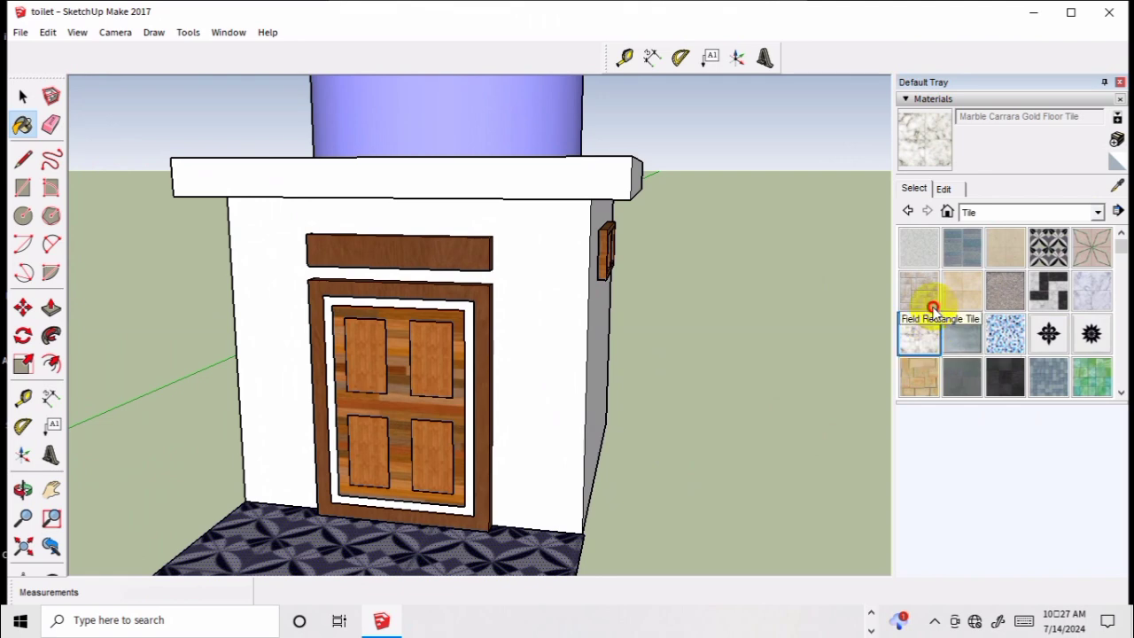
- Try Field Rectangle, Ornate 01/02, Encaustic Circular 02, Basic and Roofing Slate Tan tiles on the walls
{"action": "left_click", "coordinate": [928, 301]}
{"action": "left_click", "coordinate": [554, 355]}
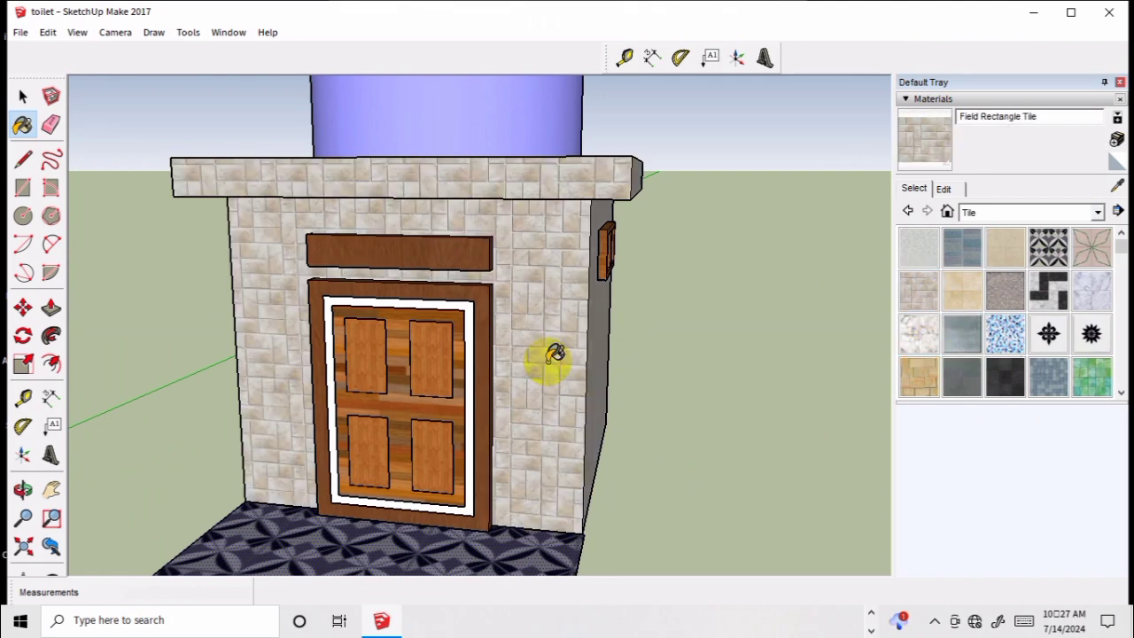
{"action": "scroll", "coordinate": [553, 355], "scroll_direction": "down", "scroll_amount": 3}
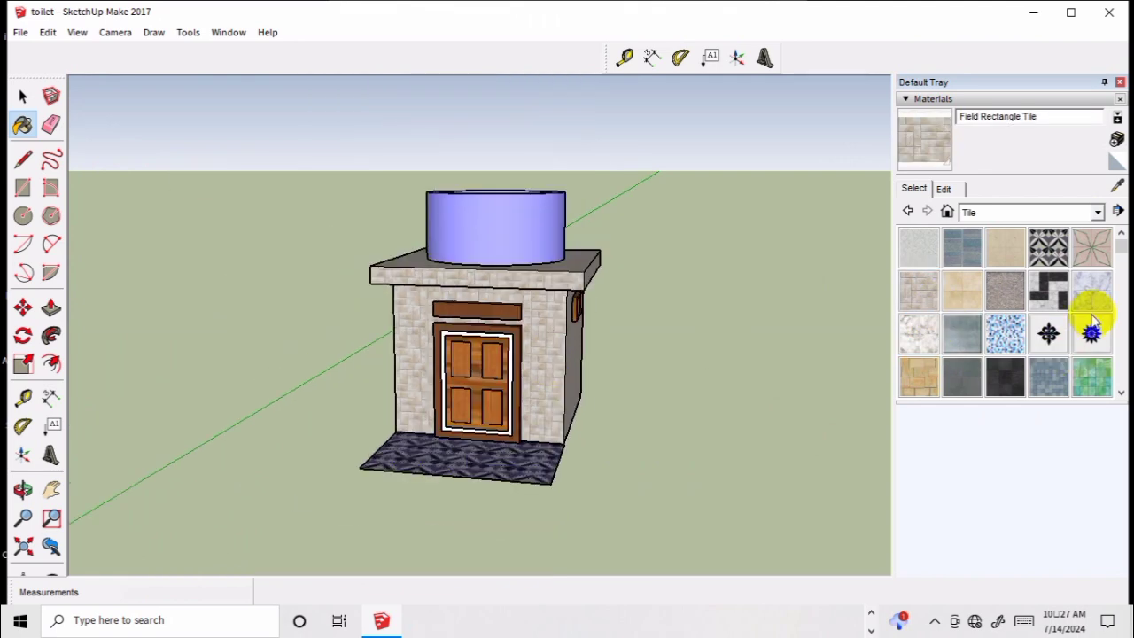
{"action": "left_click", "coordinate": [1050, 334]}
{"action": "left_click", "coordinate": [549, 372]}
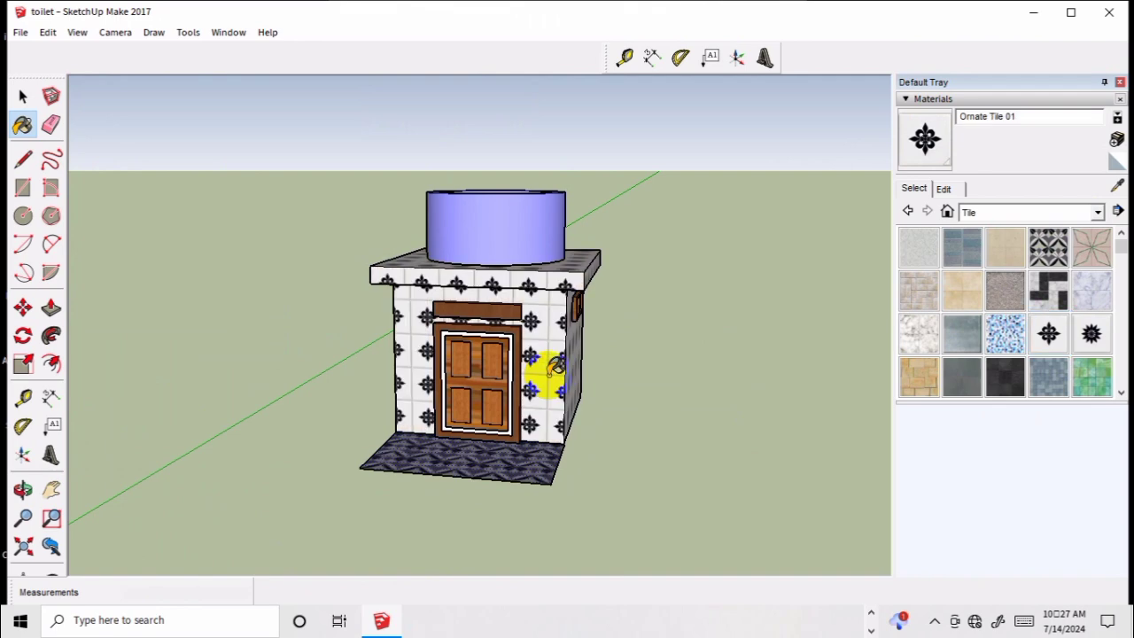
{"action": "left_click", "coordinate": [1095, 333]}
{"action": "left_click", "coordinate": [544, 375]}
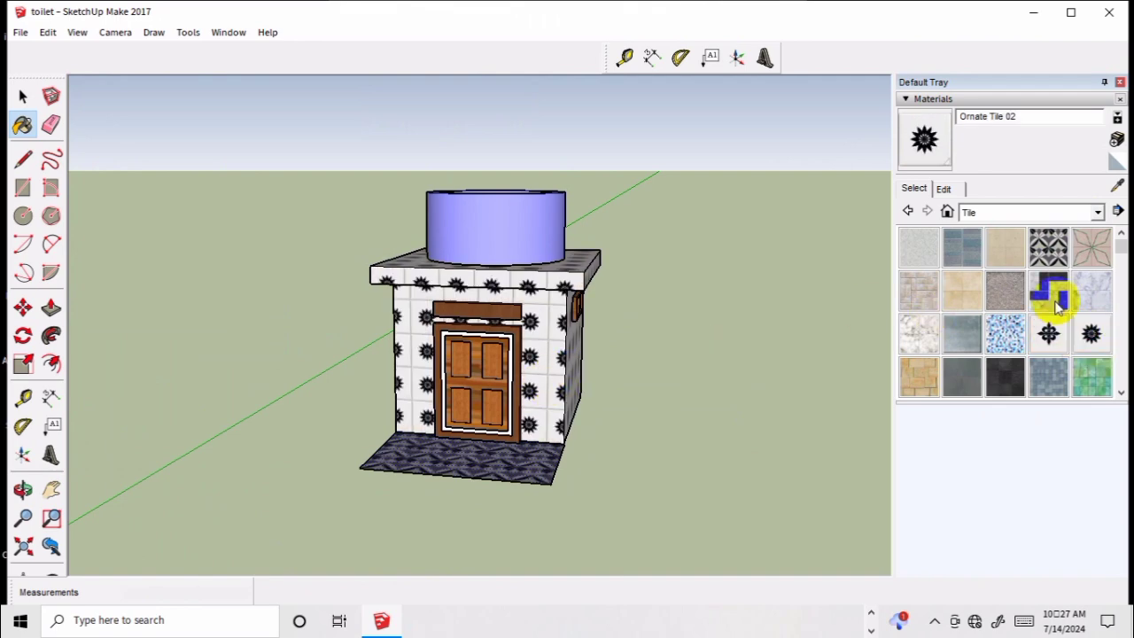
{"action": "left_click", "coordinate": [1091, 248]}
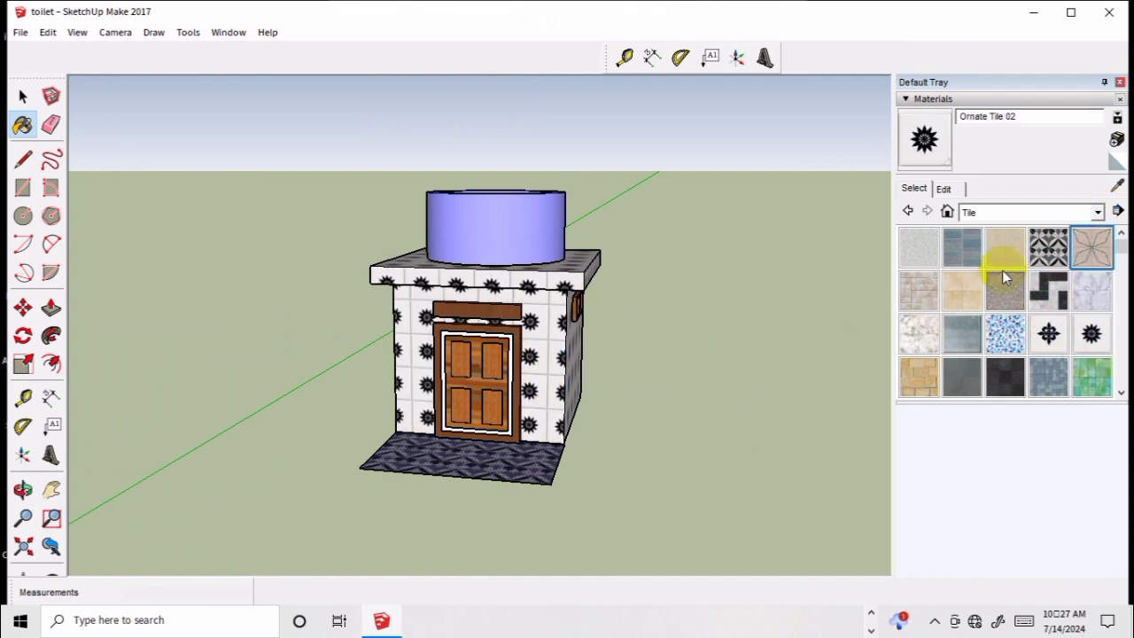
{"action": "left_click", "coordinate": [554, 359]}
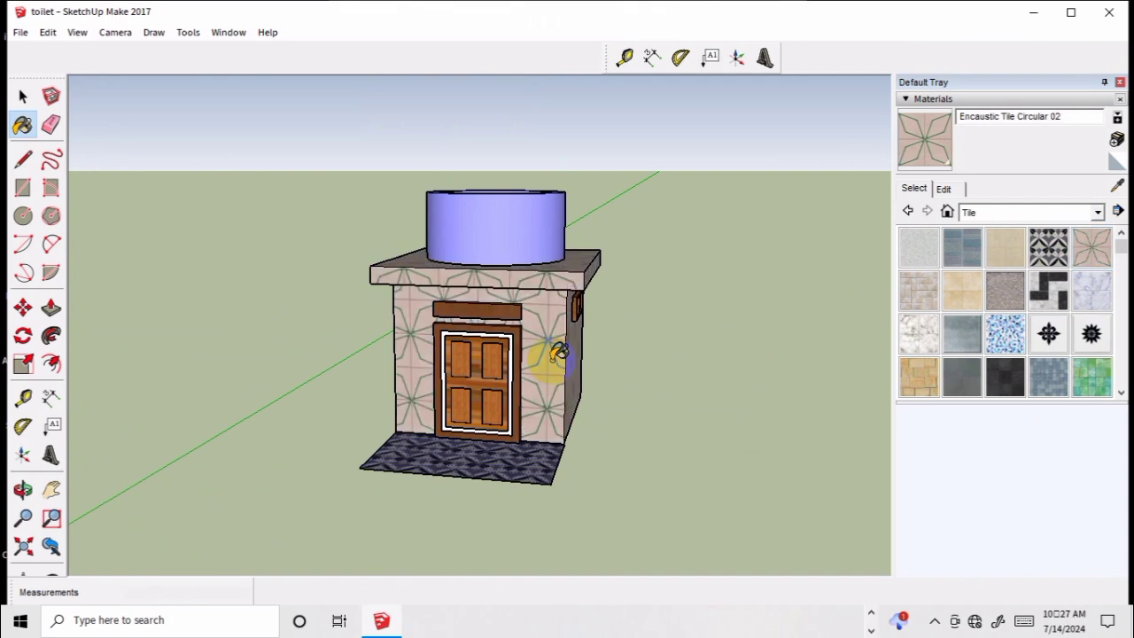
{"action": "left_click", "coordinate": [925, 249]}
{"action": "left_click", "coordinate": [546, 356]}
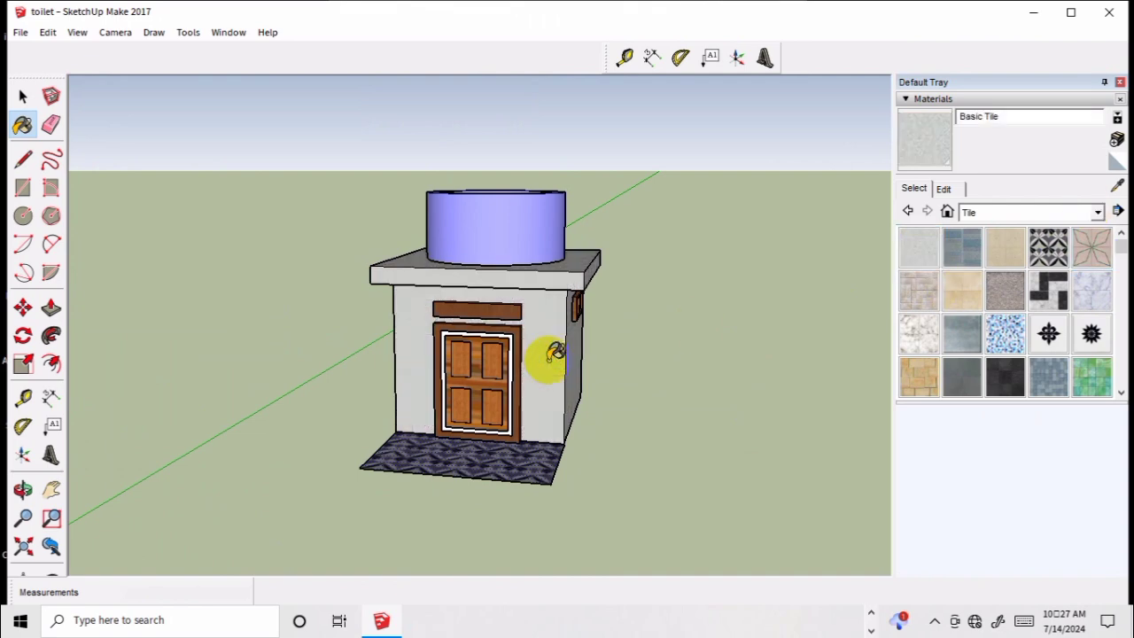
{"action": "left_click", "coordinate": [919, 379]}
{"action": "left_click", "coordinate": [545, 374]}
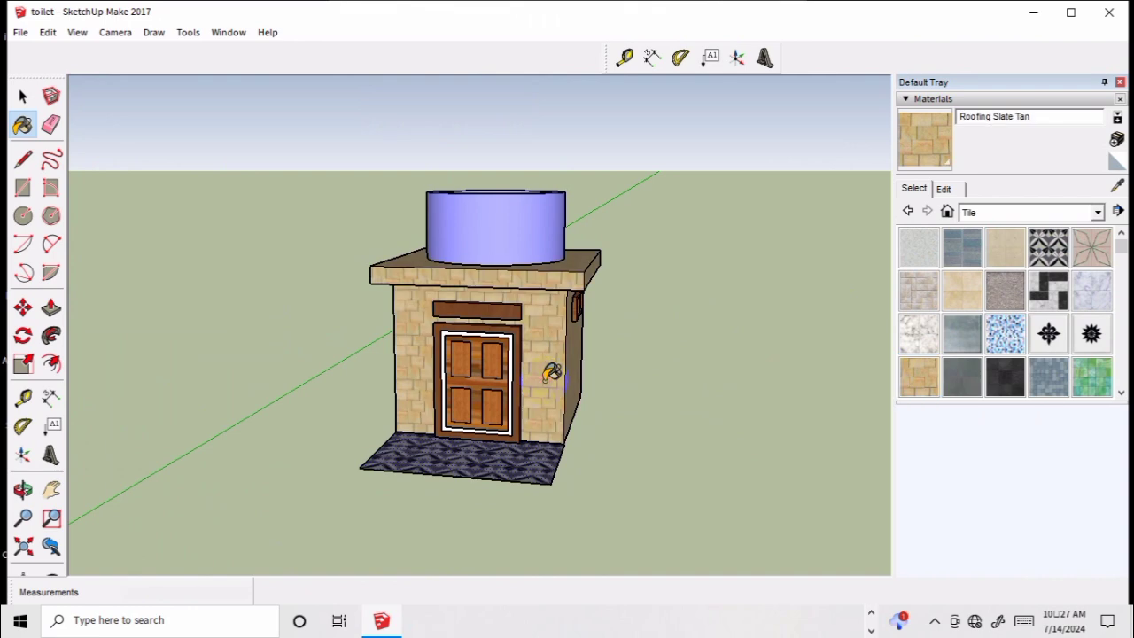
{"action": "scroll", "coordinate": [551, 372], "scroll_direction": "up", "scroll_amount": 1}
{"action": "scroll", "coordinate": [551, 372], "scroll_direction": "up", "scroll_amount": 2}
{"action": "key", "text": "o"}
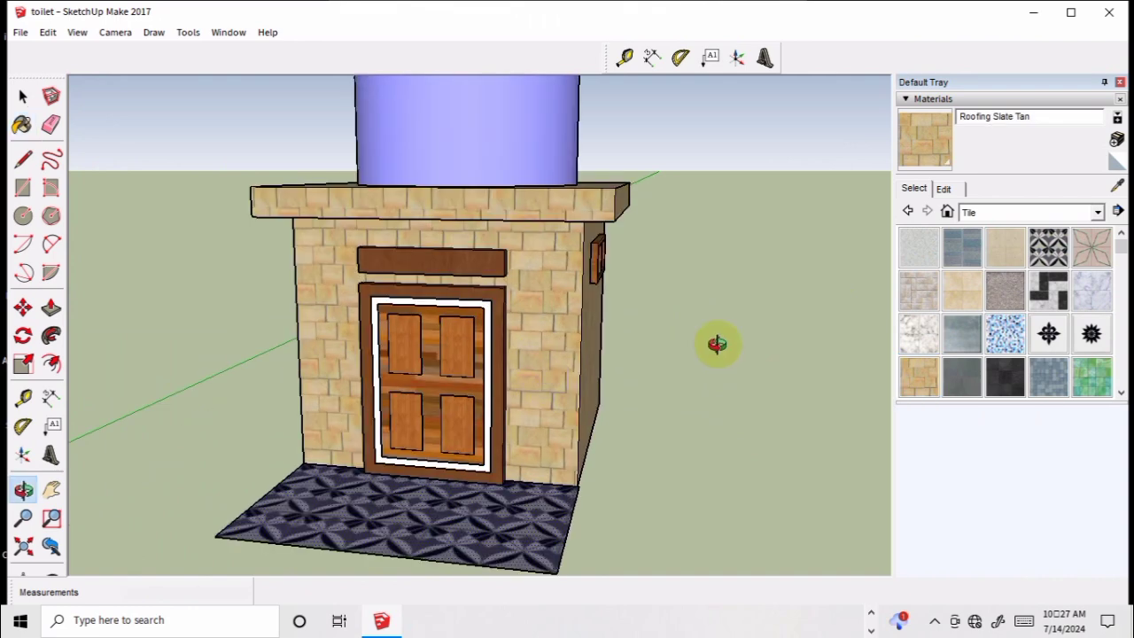
{"action": "mouse_move", "coordinate": [715, 341]}
{"action": "left_mouse_down"}
{"action": "mouse_move", "coordinate": [463, 329]}
{"action": "mouse_move", "coordinate": [685, 392]}
{"action": "mouse_move", "coordinate": [840, 338]}
{"action": "mouse_move", "coordinate": [531, 253]}
{"action": "mouse_move", "coordinate": [521, 405]}
{"action": "mouse_move", "coordinate": [463, 413]}
{"action": "mouse_move", "coordinate": [673, 446]}
{"action": "mouse_move", "coordinate": [628, 395]}
{"action": "mouse_move", "coordinate": [299, 367]}
{"action": "mouse_move", "coordinate": [425, 398]}
{"action": "left_mouse_up"}
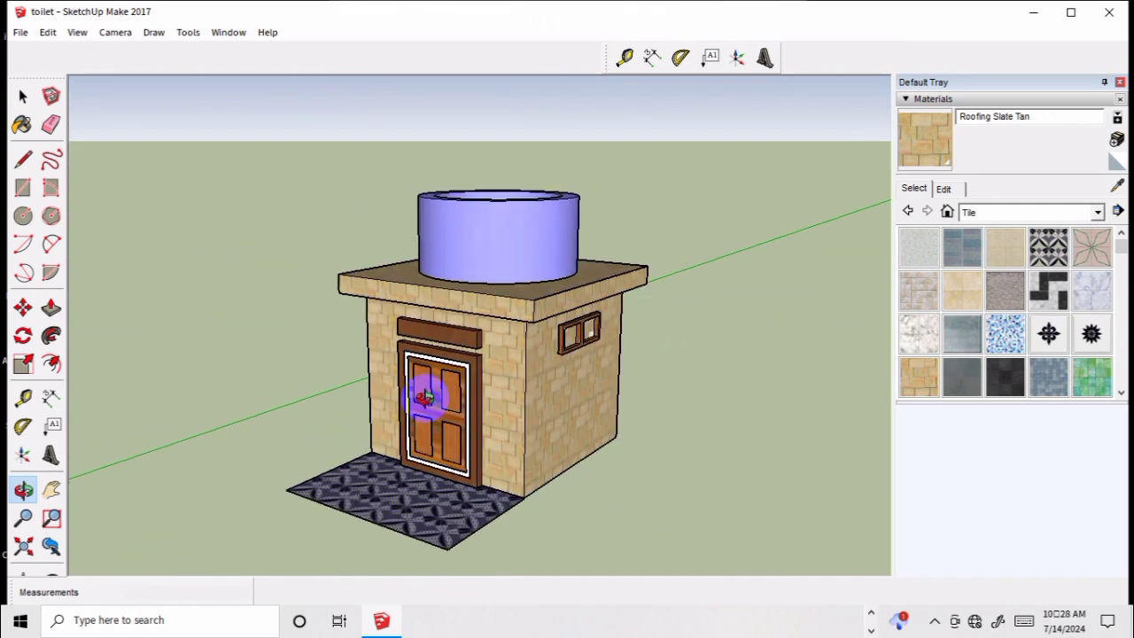
- Try Concrete Tile, Marble Carrara Gold Floor Tile and Metal Panel on the walls and slab
{"action": "left_click", "coordinate": [1000, 254]}
{"action": "left_click", "coordinate": [513, 387]}
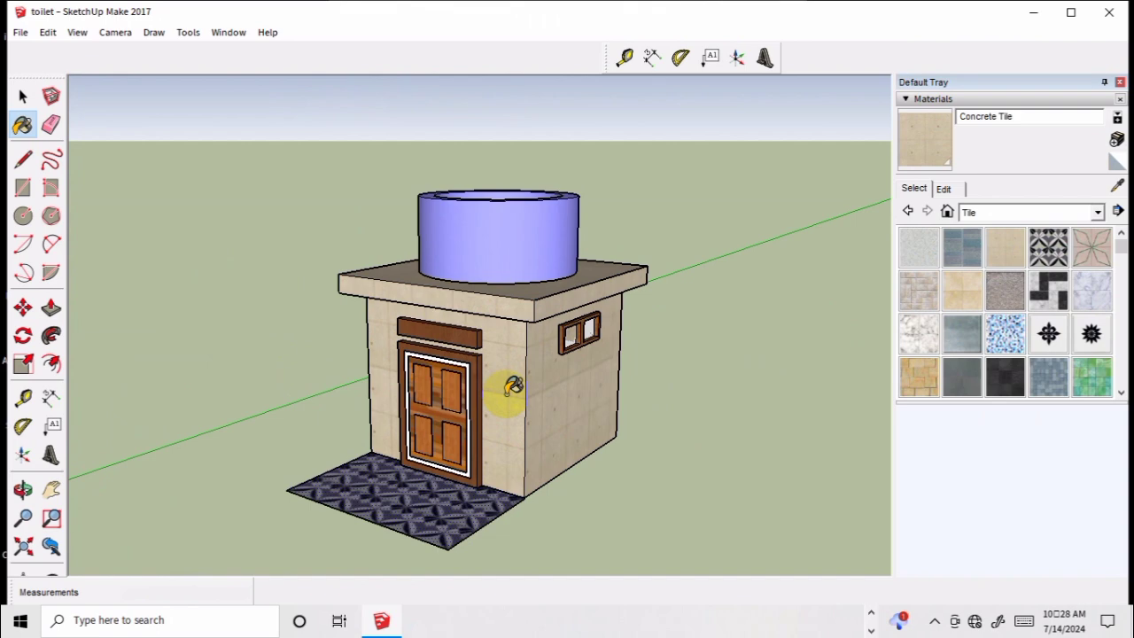
{"action": "scroll", "coordinate": [513, 387], "scroll_direction": "up", "scroll_amount": 2}
{"action": "scroll", "coordinate": [513, 387], "scroll_direction": "up", "scroll_amount": 2}
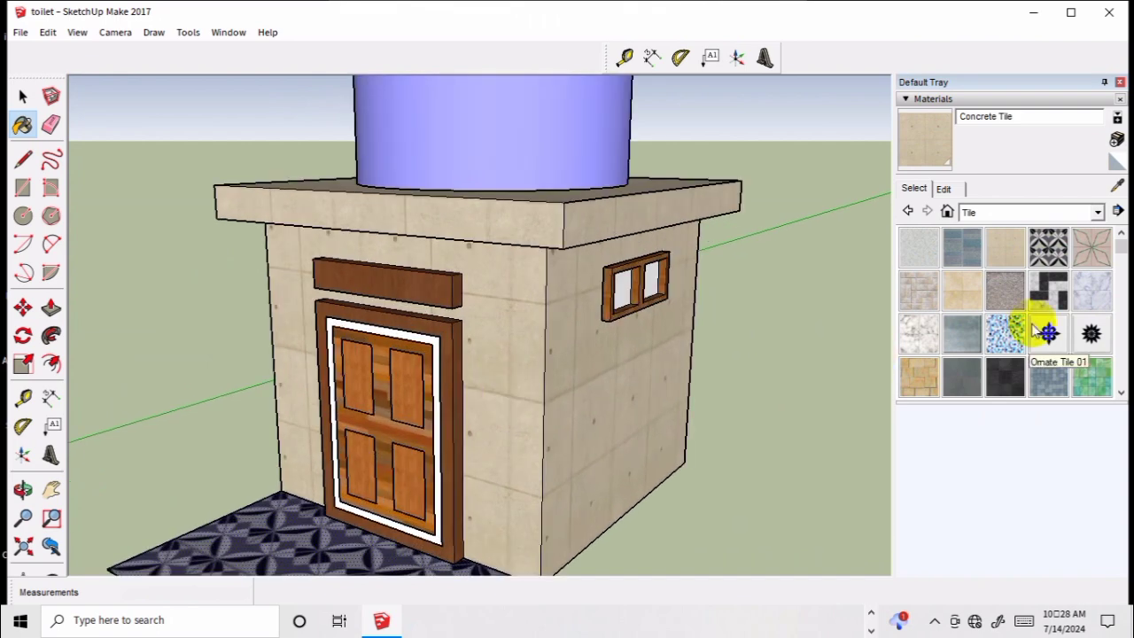
{"action": "left_click", "coordinate": [916, 340]}
{"action": "left_click", "coordinate": [533, 414]}
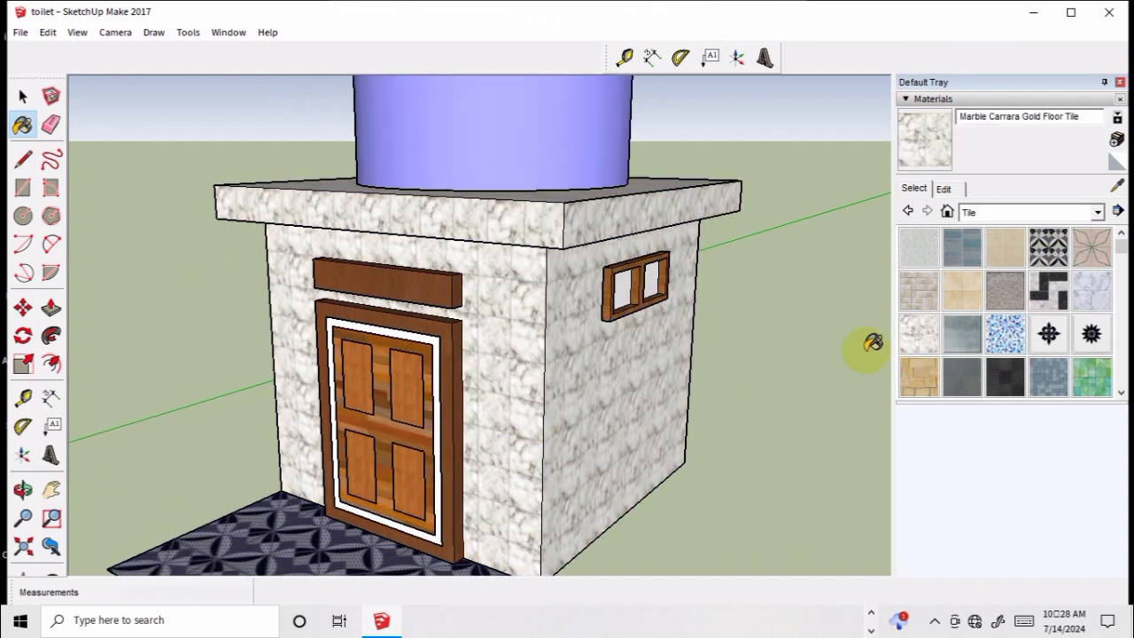
{"action": "left_click", "coordinate": [961, 337]}
{"action": "left_click", "coordinate": [530, 355]}
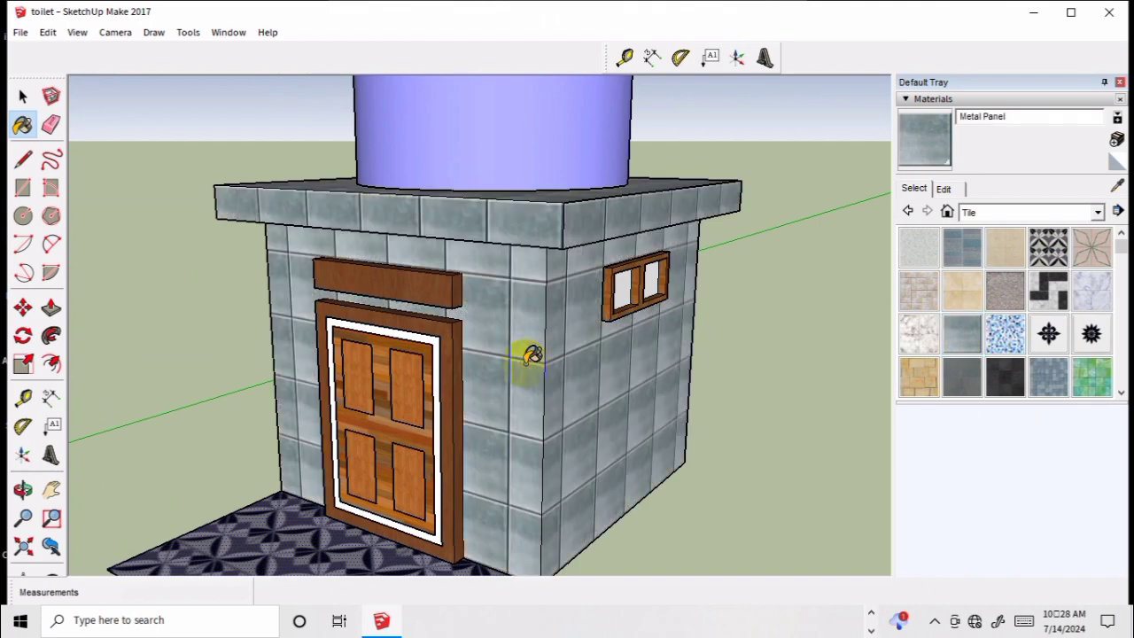
{"action": "scroll", "coordinate": [531, 355], "scroll_direction": "down", "scroll_amount": 2}
{"action": "scroll", "coordinate": [531, 355], "scroll_direction": "down", "scroll_amount": 2}
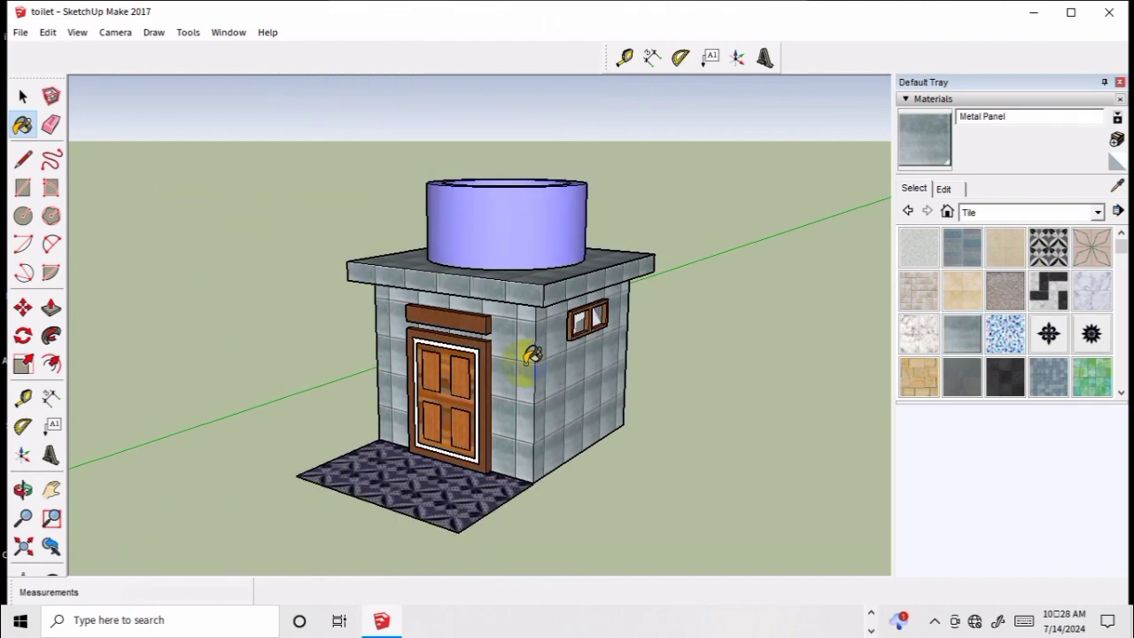
{"action": "mouse_move", "coordinate": [531, 355]}
{"action": "middle_mouse_down"}
{"action": "mouse_move", "coordinate": [721, 313]}
{"action": "mouse_move", "coordinate": [594, 369]}
{"action": "mouse_move", "coordinate": [574, 459]}
{"action": "mouse_move", "coordinate": [643, 438]}
{"action": "mouse_move", "coordinate": [562, 375]}
{"action": "mouse_move", "coordinate": [615, 463]}
{"action": "mouse_move", "coordinate": [587, 417]}
{"action": "mouse_move", "coordinate": [650, 415]}
{"action": "mouse_move", "coordinate": [435, 400]}
{"action": "mouse_move", "coordinate": [432, 411]}
{"action": "mouse_move", "coordinate": [537, 414]}
{"action": "middle_mouse_up"}
{"action": "scroll", "coordinate": [537, 414], "scroll_direction": "down", "scroll_amount": 2}
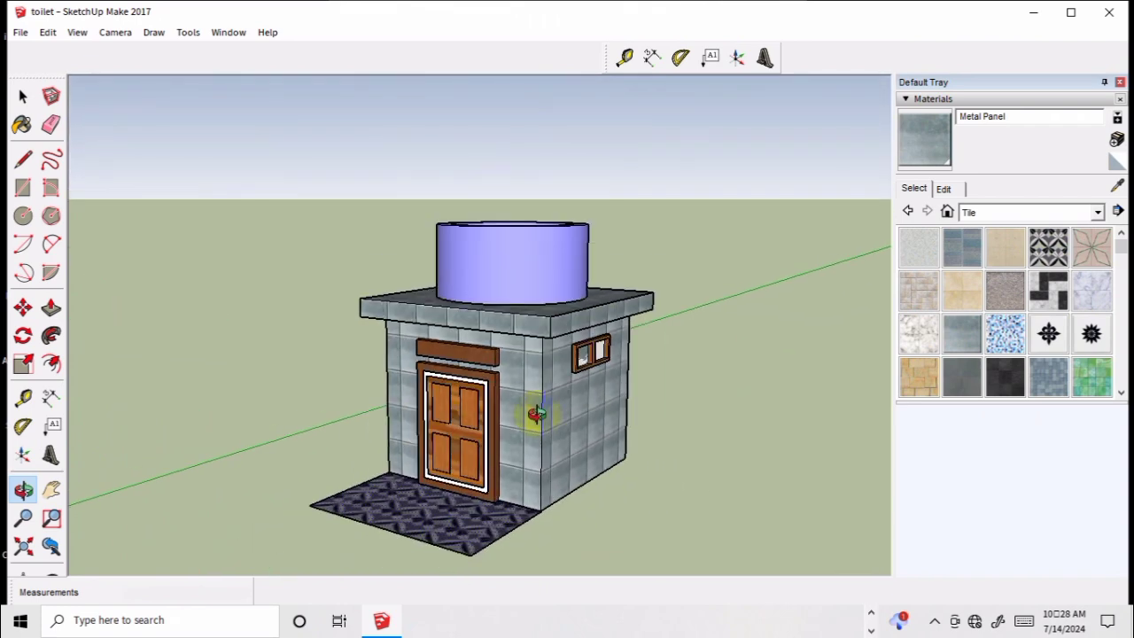
{"action": "scroll", "coordinate": [537, 414], "scroll_direction": "up", "scroll_amount": 2}
{"action": "scroll", "coordinate": [537, 413], "scroll_direction": "up", "scroll_amount": 2}
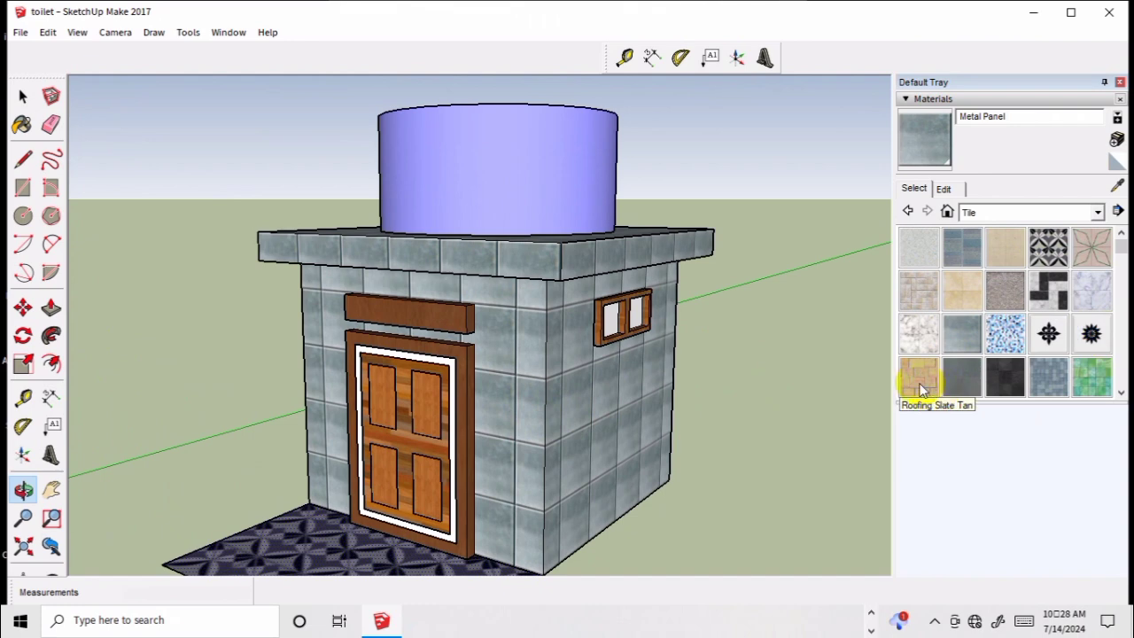
- Try Square Glass Tile 01, then settle on Encaustic Tile Circular 01 for walls and slab, orbiting to check
{"action": "left_click", "coordinate": [1004, 376]}
{"action": "left_click", "coordinate": [1048, 376]}
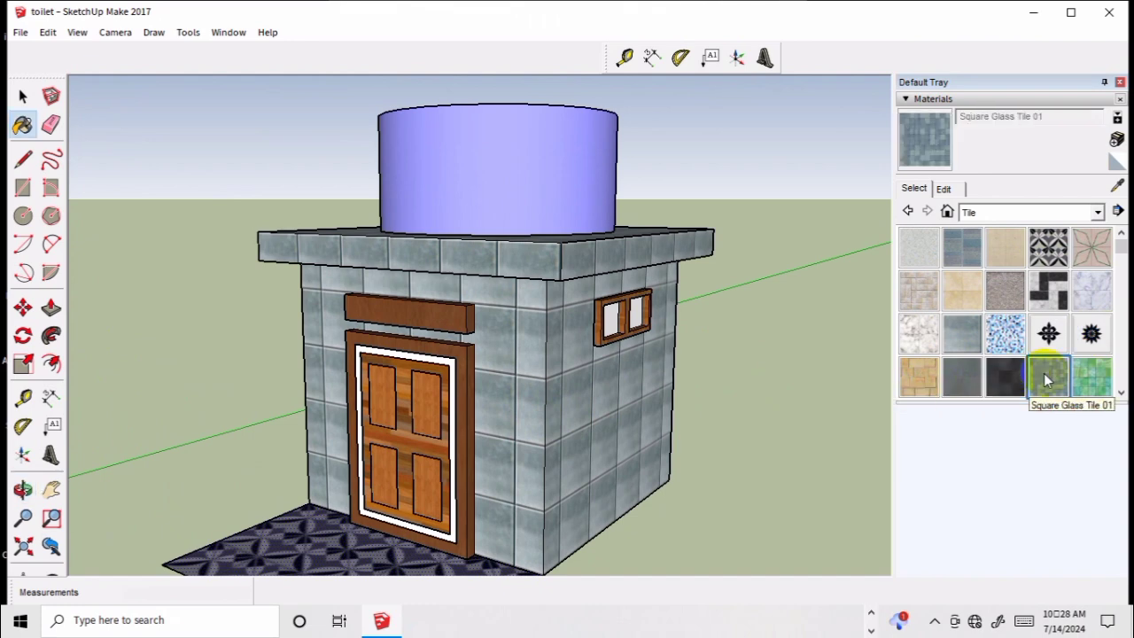
{"action": "left_click", "coordinate": [641, 402]}
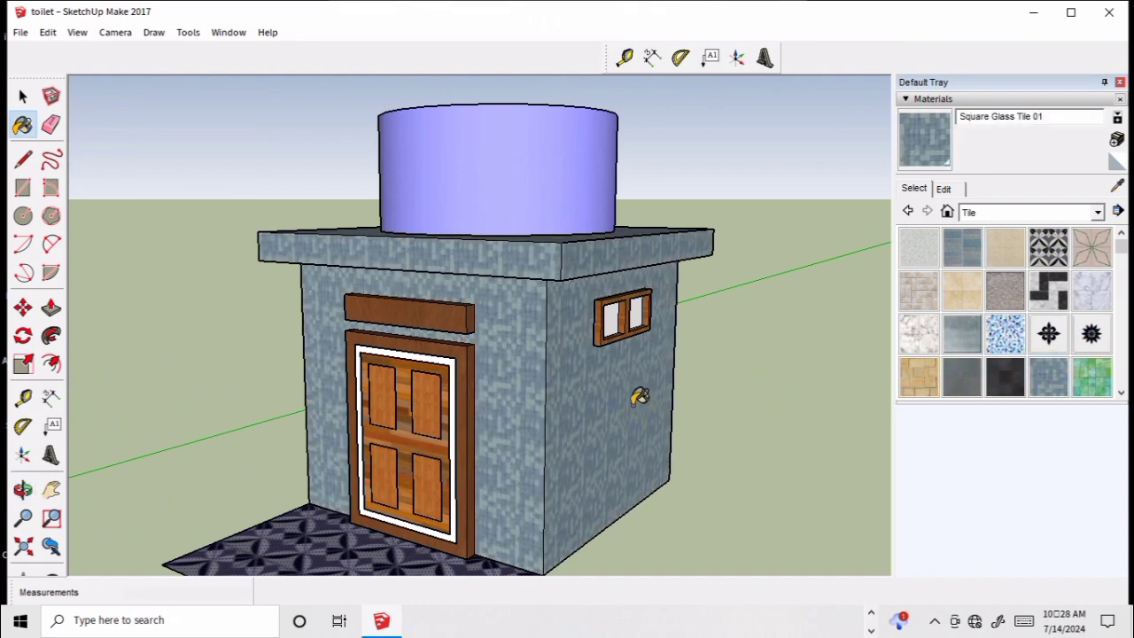
{"action": "left_click", "coordinate": [1047, 248]}
{"action": "left_click", "coordinate": [659, 399]}
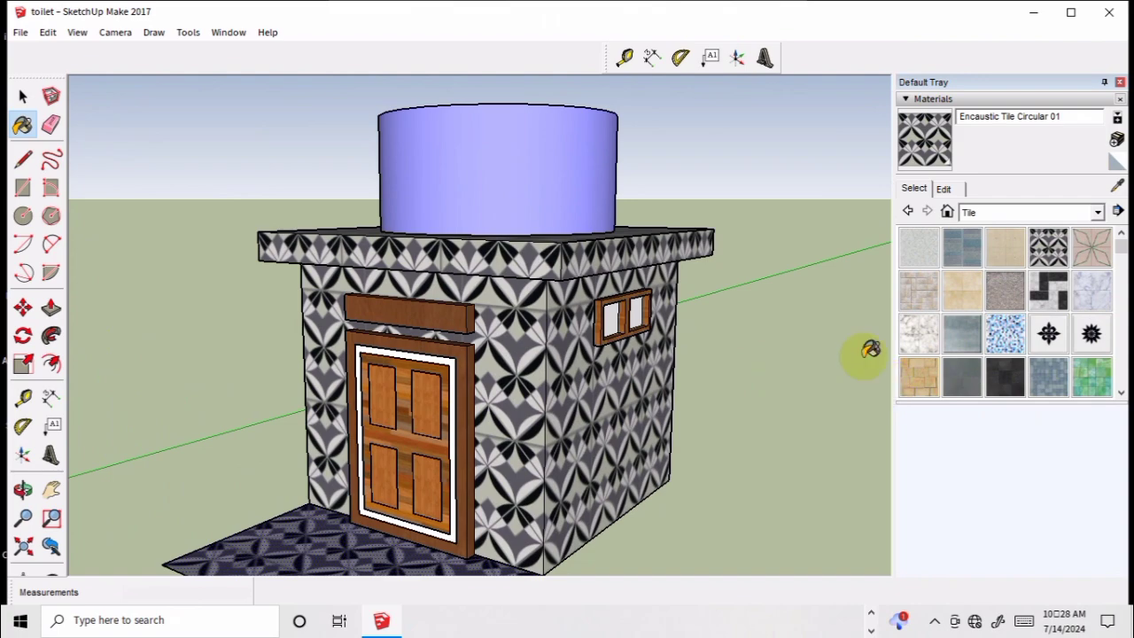
{"action": "scroll", "coordinate": [870, 350], "scroll_direction": "down", "scroll_amount": 3}
{"action": "middle_click_drag", "start_coordinate": [785, 380], "coordinate": [638, 385]}
{"action": "scroll", "coordinate": [638, 392], "scroll_direction": "up", "scroll_amount": 2}
{"action": "scroll", "coordinate": [636, 396], "scroll_direction": "down", "scroll_amount": 2}
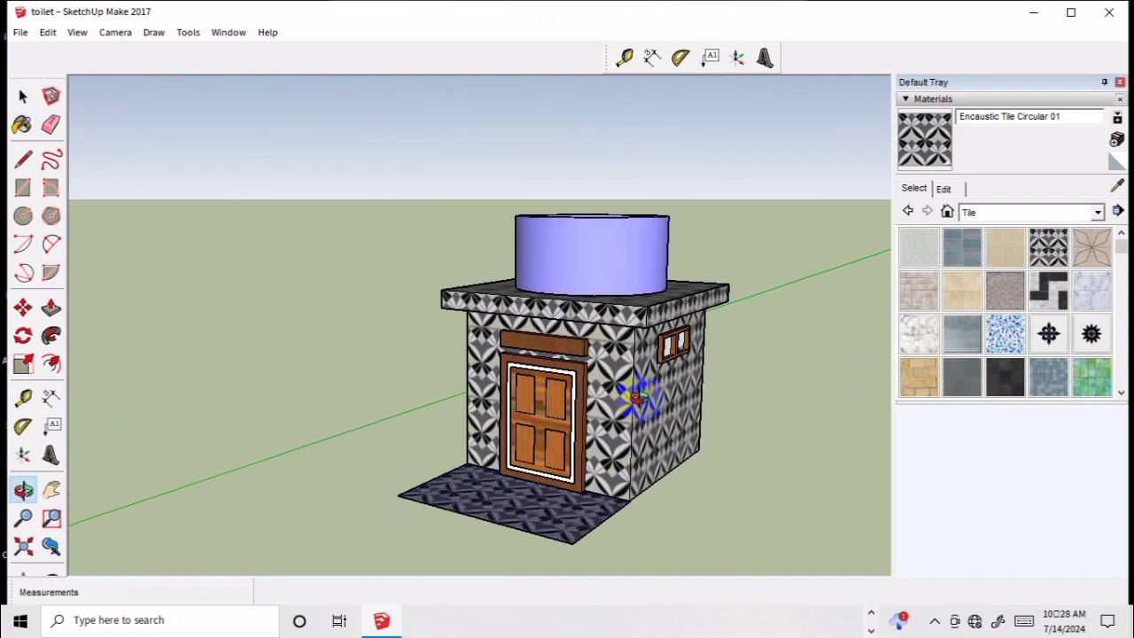
{"action": "scroll", "coordinate": [636, 396], "scroll_direction": "down", "scroll_amount": 2}
{"action": "left_click_drag", "start_coordinate": [636, 396], "coordinate": [749, 418]}
{"action": "scroll", "coordinate": [671, 382], "scroll_direction": "up", "scroll_amount": 1}
{"action": "scroll", "coordinate": [668, 382], "scroll_direction": "up", "scroll_amount": 2}
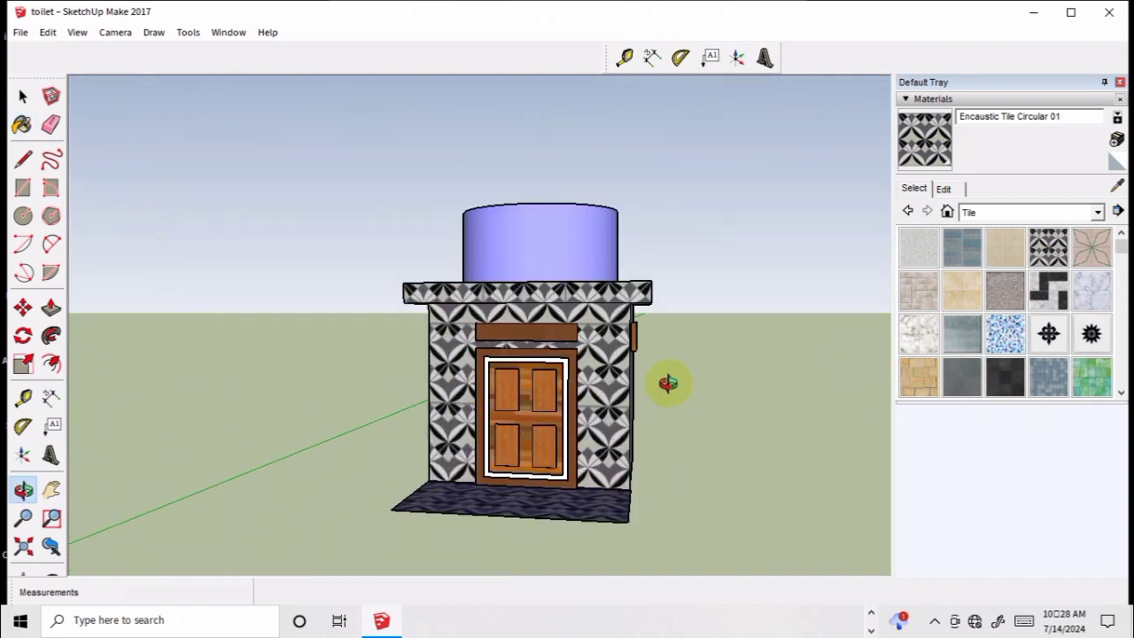
{"action": "mouse_move", "coordinate": [668, 382]}
{"action": "left_mouse_down"}
{"action": "mouse_move", "coordinate": [651, 342]}
{"action": "mouse_move", "coordinate": [608, 299]}
{"action": "mouse_move", "coordinate": [571, 441]}
{"action": "left_mouse_up"}
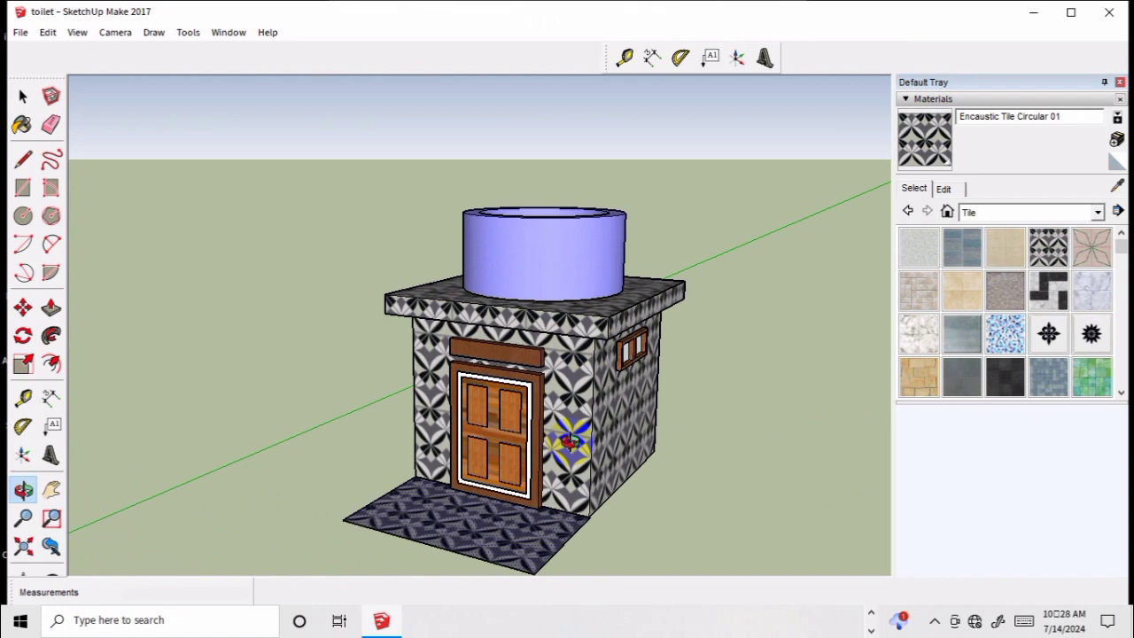
{"action": "left_click_drag", "start_coordinate": [529, 471], "coordinate": [506, 532]}
{"action": "scroll", "coordinate": [506, 531], "scroll_direction": "up", "scroll_amount": 2}
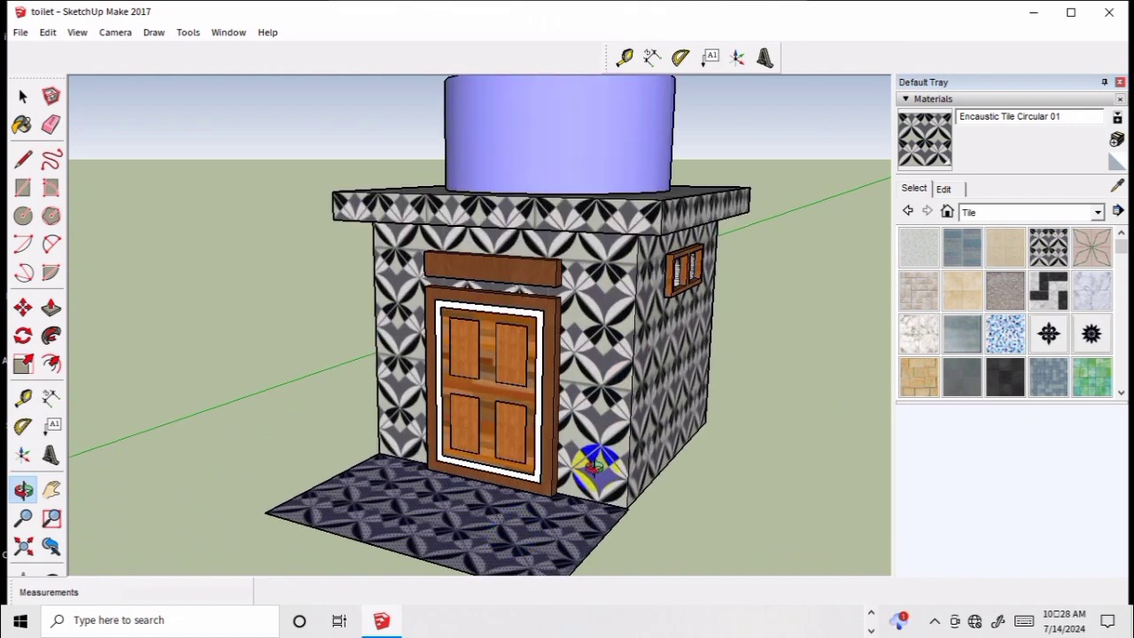
- Open the wall and house groups for editing
{"action": "key", "text": "space"}
{"action": "double_click", "coordinate": [560, 422]}
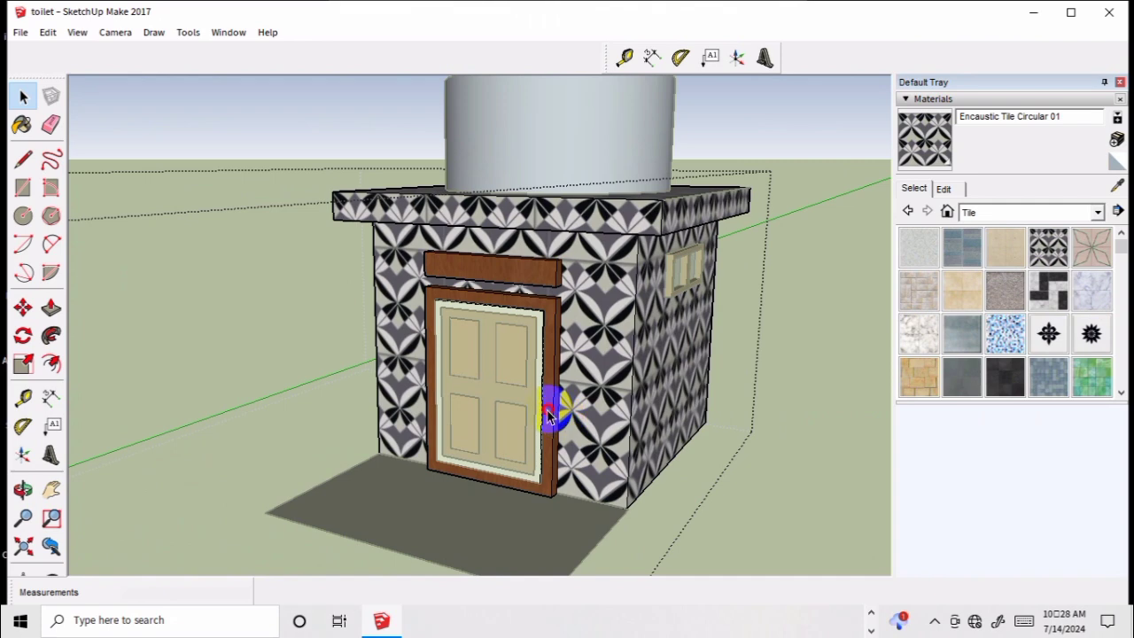
{"action": "double_click", "coordinate": [548, 416]}
{"action": "scroll", "coordinate": [549, 399], "scroll_direction": "up", "scroll_amount": 2}
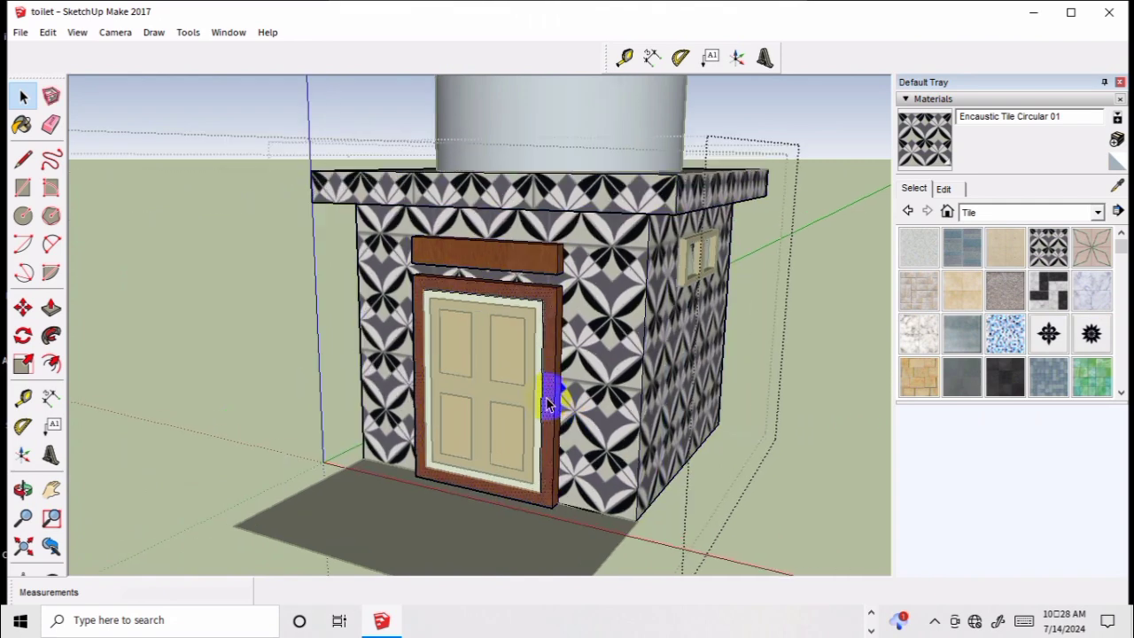
{"action": "scroll", "coordinate": [549, 395], "scroll_direction": "up", "scroll_amount": 2}
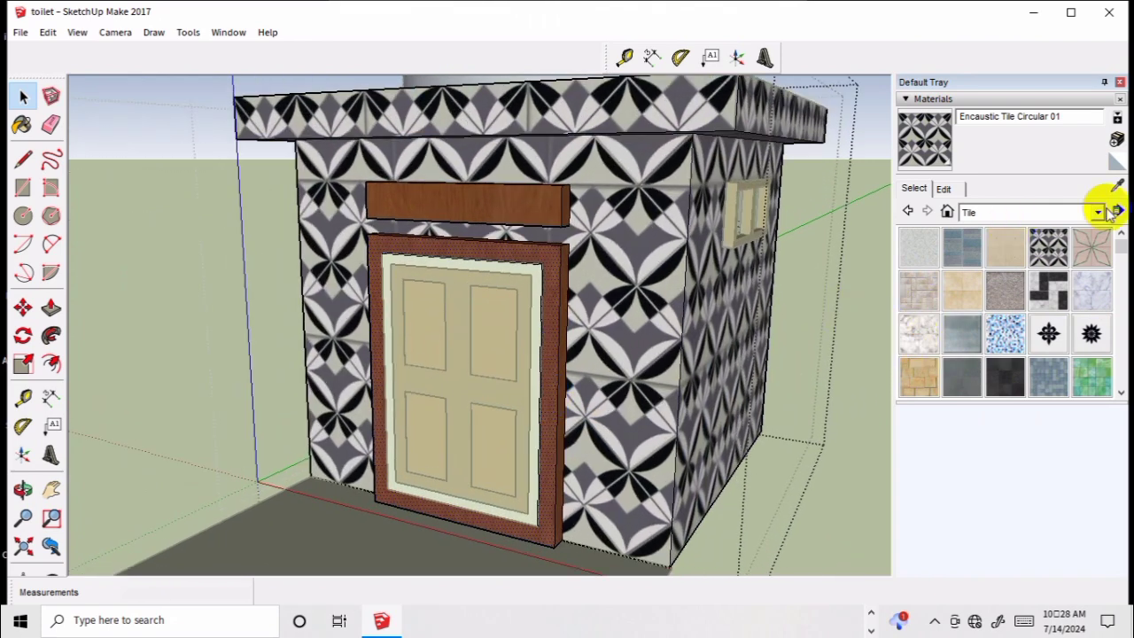
- Paint the door frame white with Color M00 from the Colors library
{"action": "left_click", "coordinate": [1098, 212]}
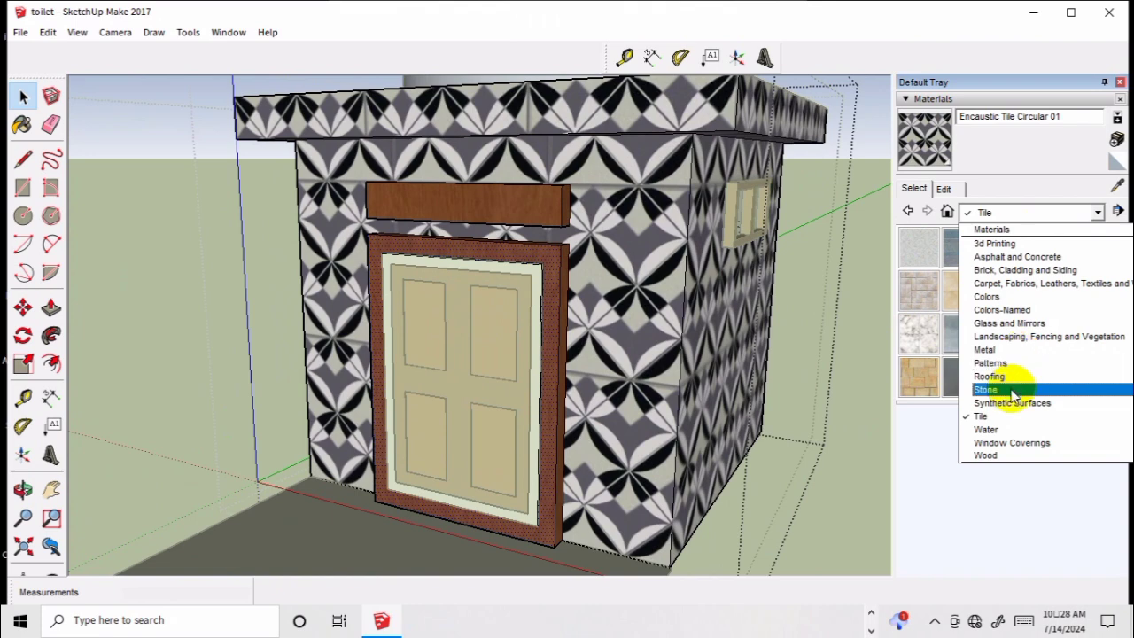
{"action": "left_click", "coordinate": [996, 309]}
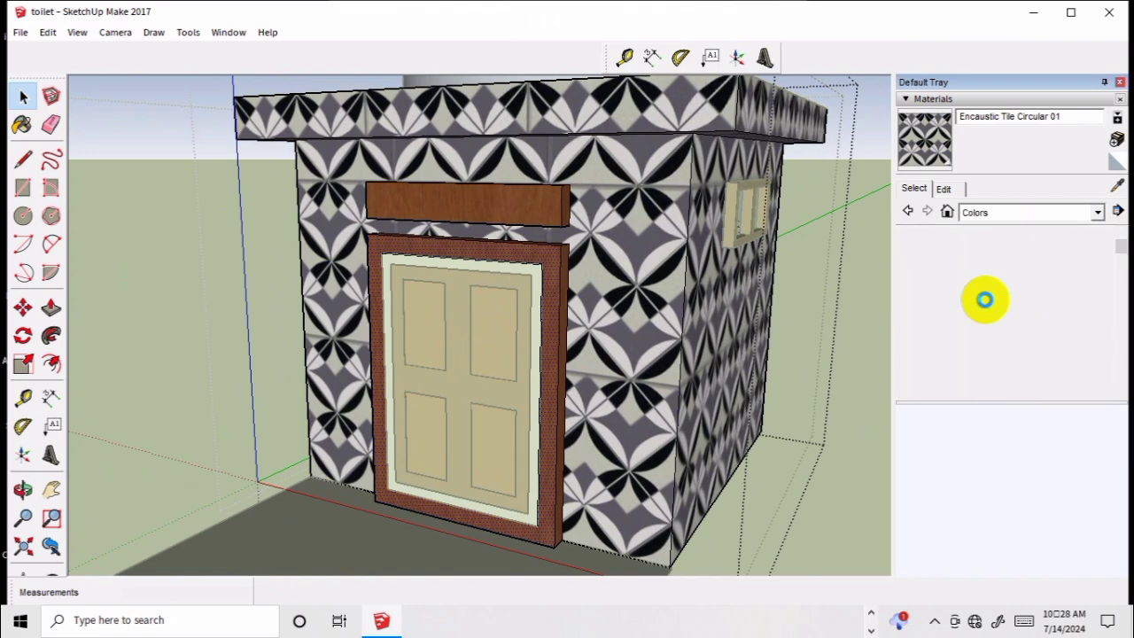
{"action": "scroll", "coordinate": [987, 354], "scroll_direction": "down", "scroll_amount": 5}
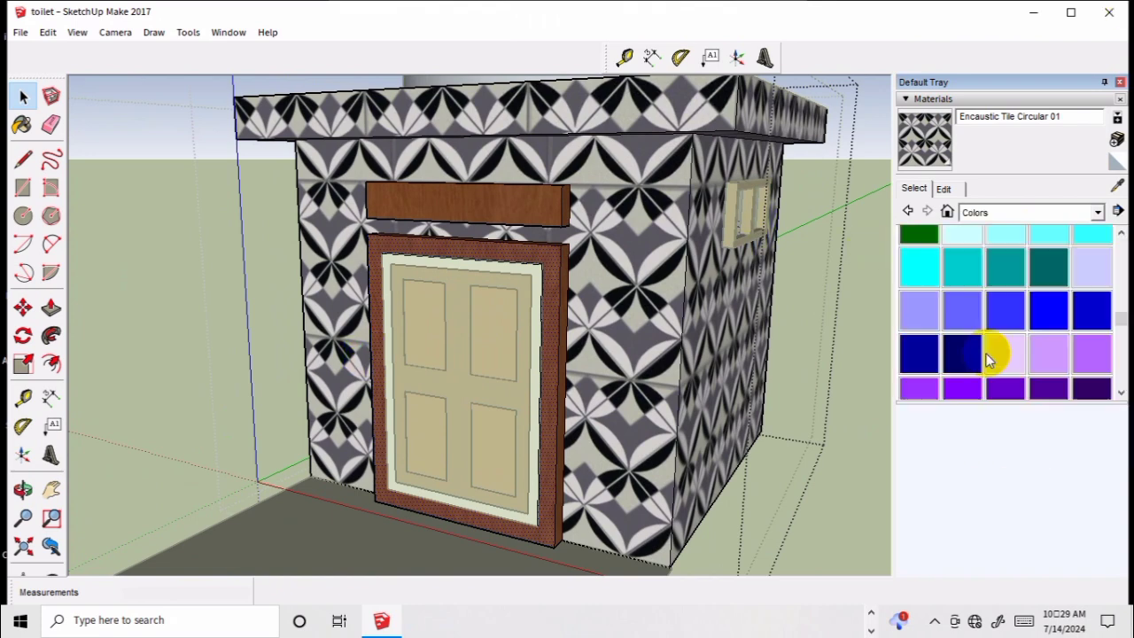
{"action": "scroll", "coordinate": [992, 356], "scroll_direction": "down", "scroll_amount": 3}
{"action": "scroll", "coordinate": [987, 356], "scroll_direction": "down", "scroll_amount": 3}
{"action": "scroll", "coordinate": [987, 356], "scroll_direction": "up", "scroll_amount": 3}
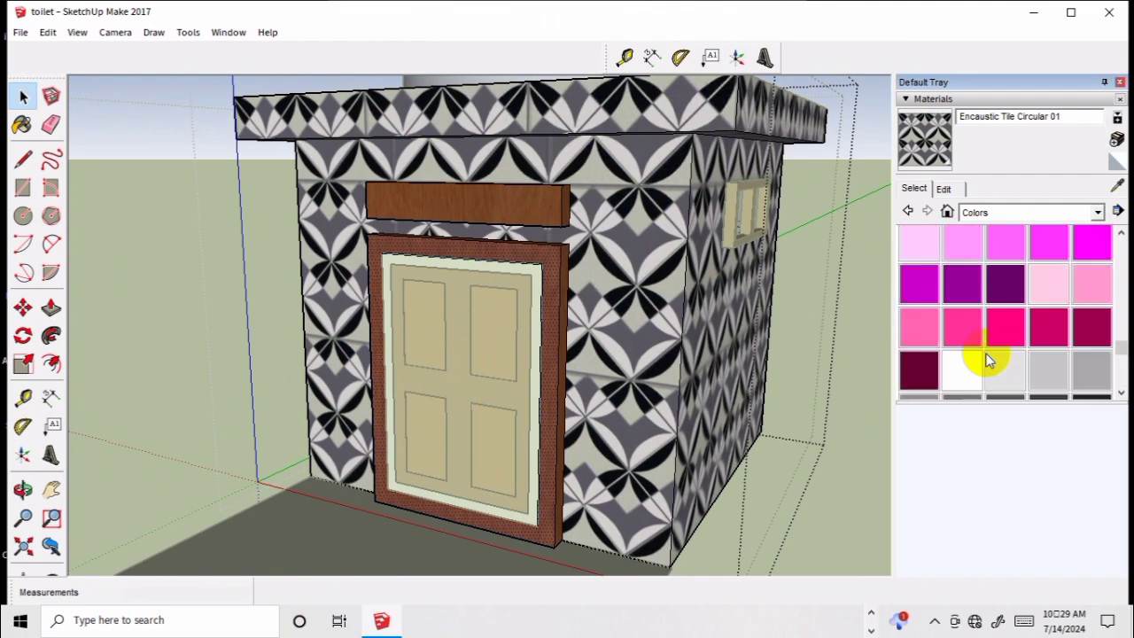
{"action": "left_click", "coordinate": [952, 379]}
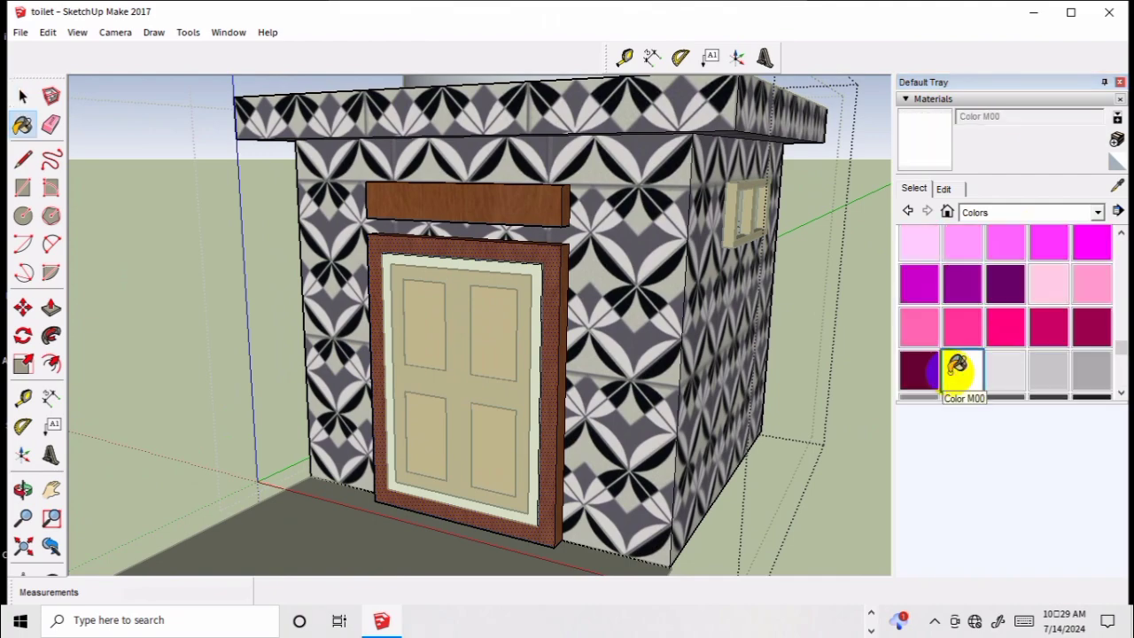
{"action": "left_click", "coordinate": [560, 315]}
{"action": "scroll", "coordinate": [560, 316], "scroll_direction": "down", "scroll_amount": 2}
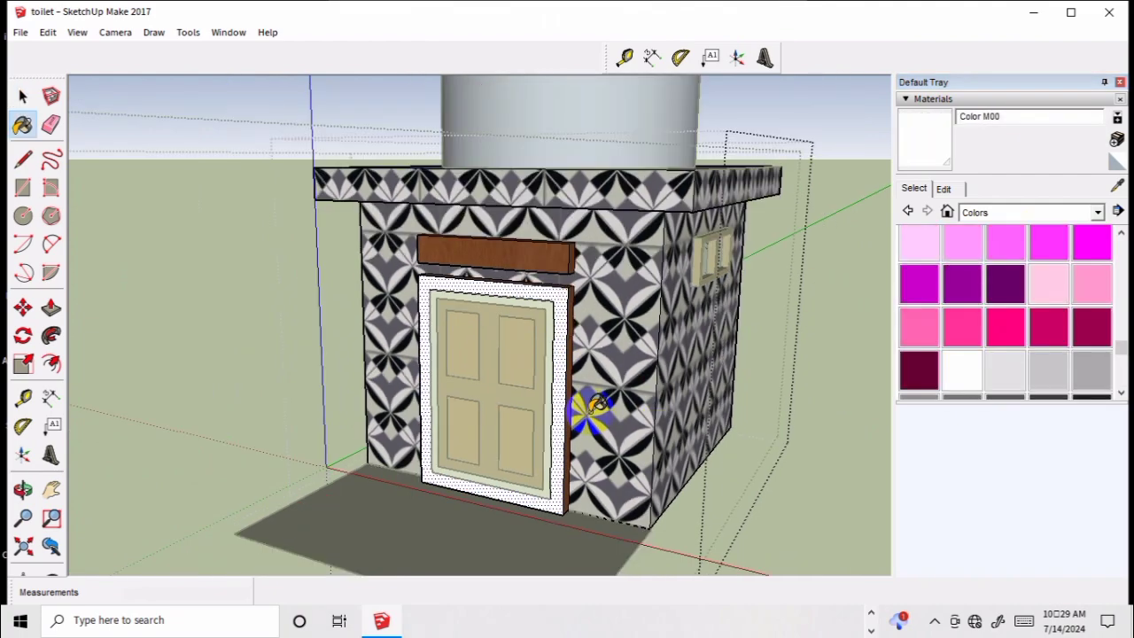
- Paint the lintel above the door white
{"action": "left_click", "coordinate": [558, 254]}
{"action": "scroll", "coordinate": [565, 365], "scroll_direction": "down", "scroll_amount": 2}
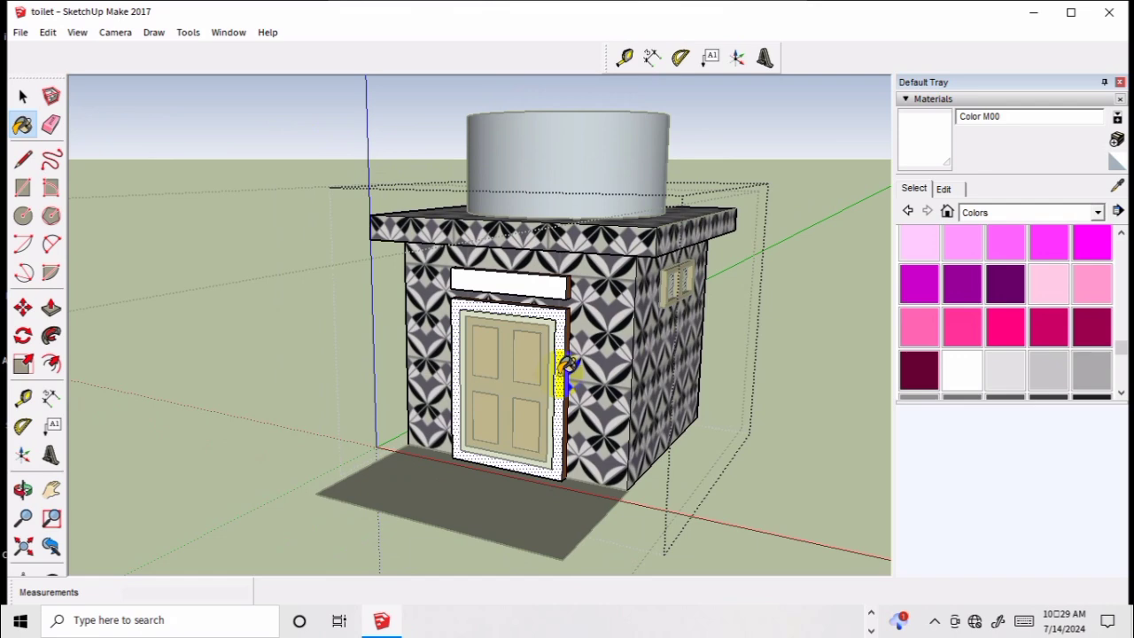
{"action": "scroll", "coordinate": [700, 270], "scroll_direction": "up", "scroll_amount": 3}
{"action": "scroll", "coordinate": [709, 267], "scroll_direction": "up", "scroll_amount": 2}
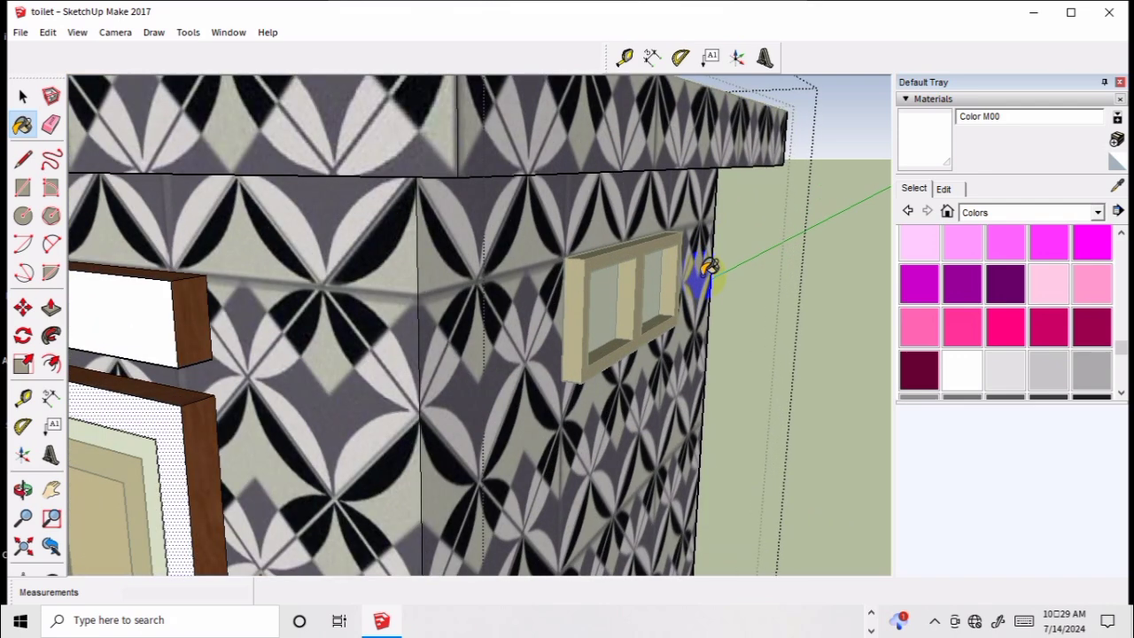
- Inside the wall group, paint the side window's frame white with Color M00, then exit the group
{"action": "key", "text": "space"}
{"action": "left_click", "coordinate": [643, 259]}
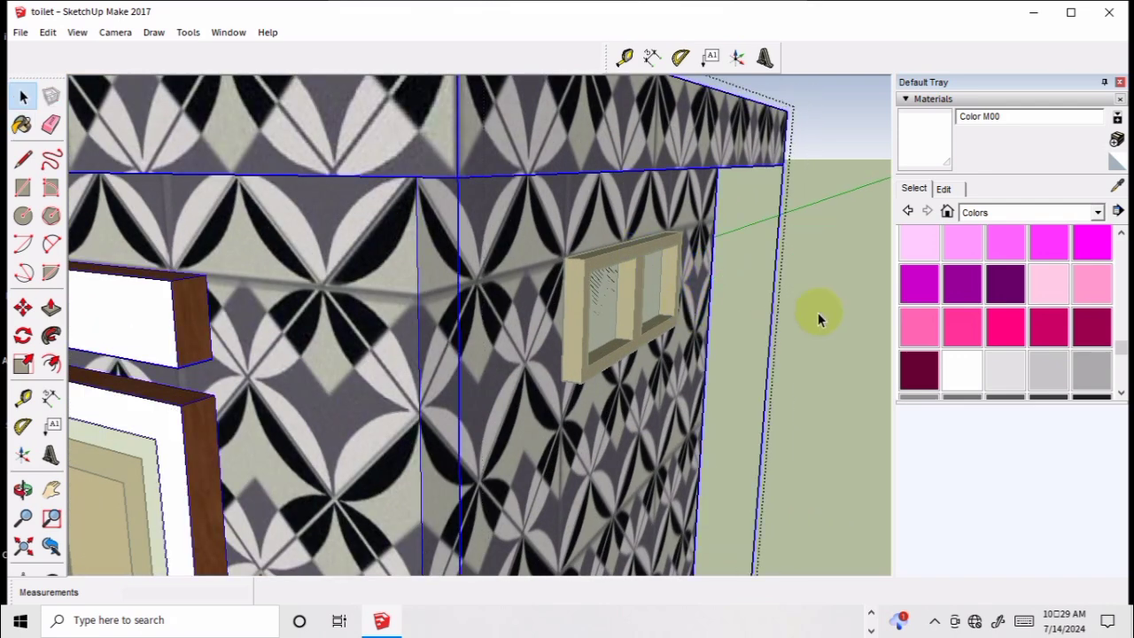
{"action": "double_click", "coordinate": [638, 259]}
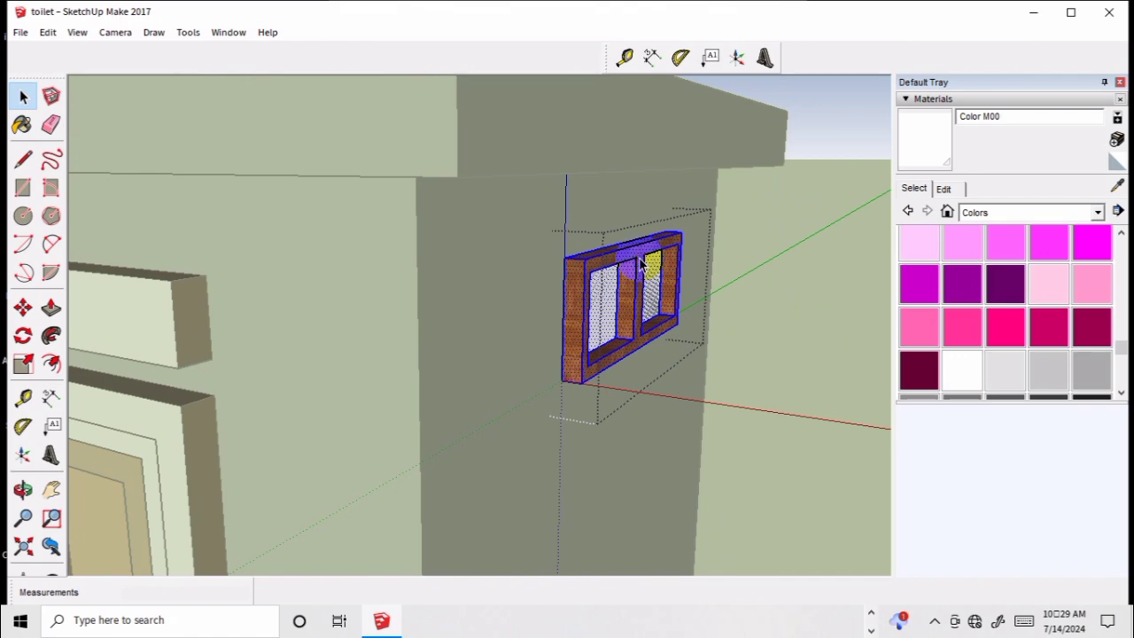
{"action": "left_click", "coordinate": [962, 371]}
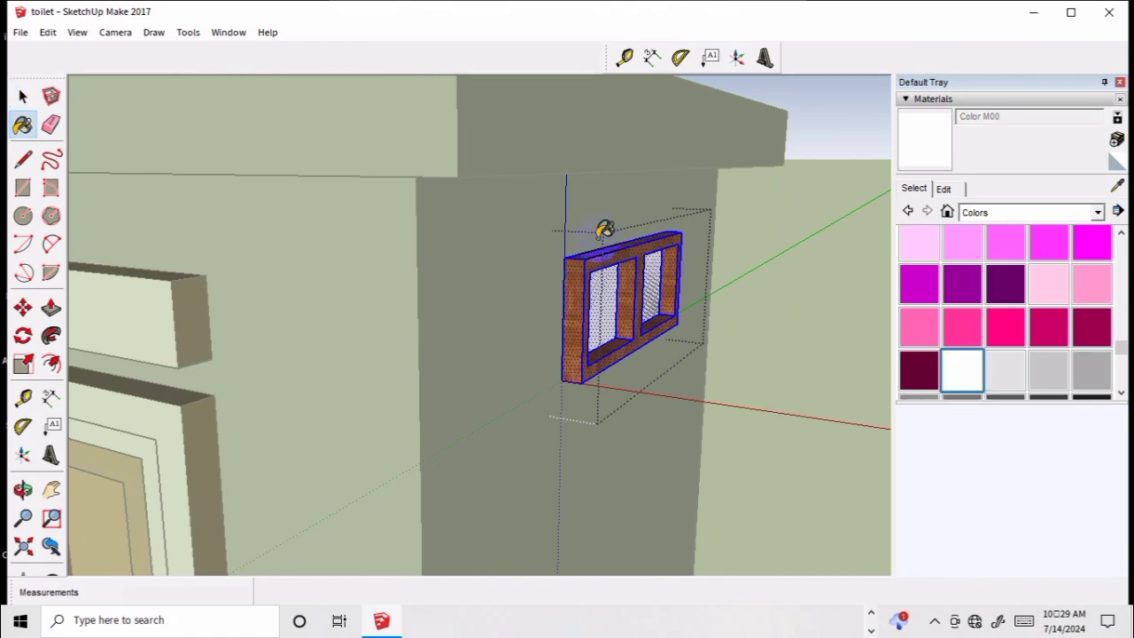
{"action": "left_click", "coordinate": [651, 243]}
{"action": "scroll", "coordinate": [721, 334], "scroll_direction": "down", "scroll_amount": 3}
{"action": "key", "text": "space"}
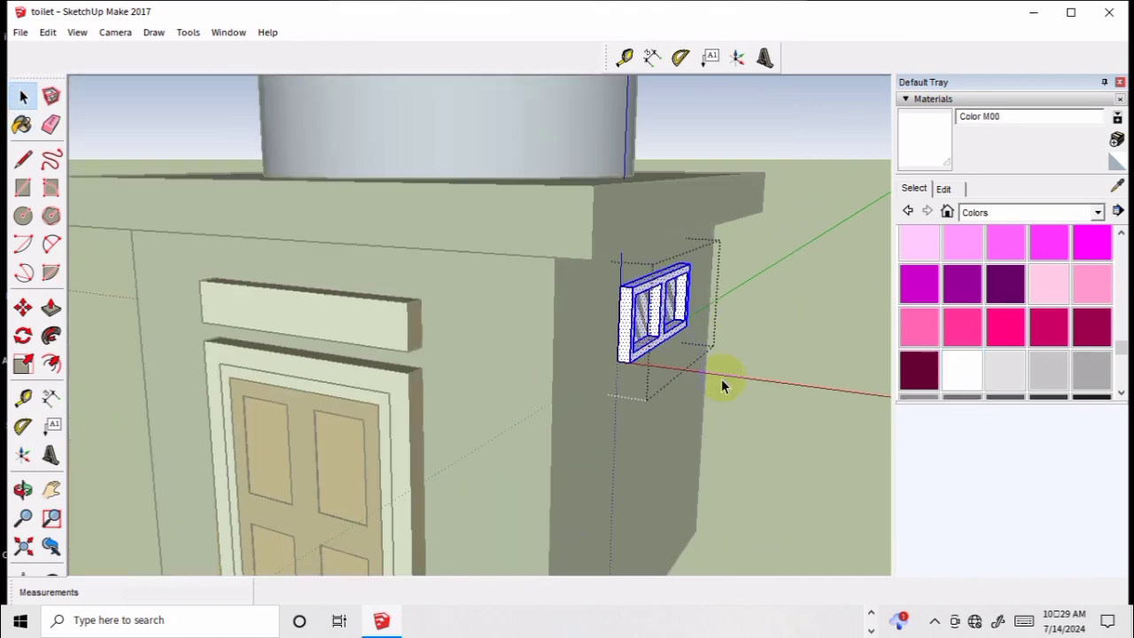
{"action": "left_click", "coordinate": [766, 476]}
{"action": "scroll", "coordinate": [742, 425], "scroll_direction": "down", "scroll_amount": 5}
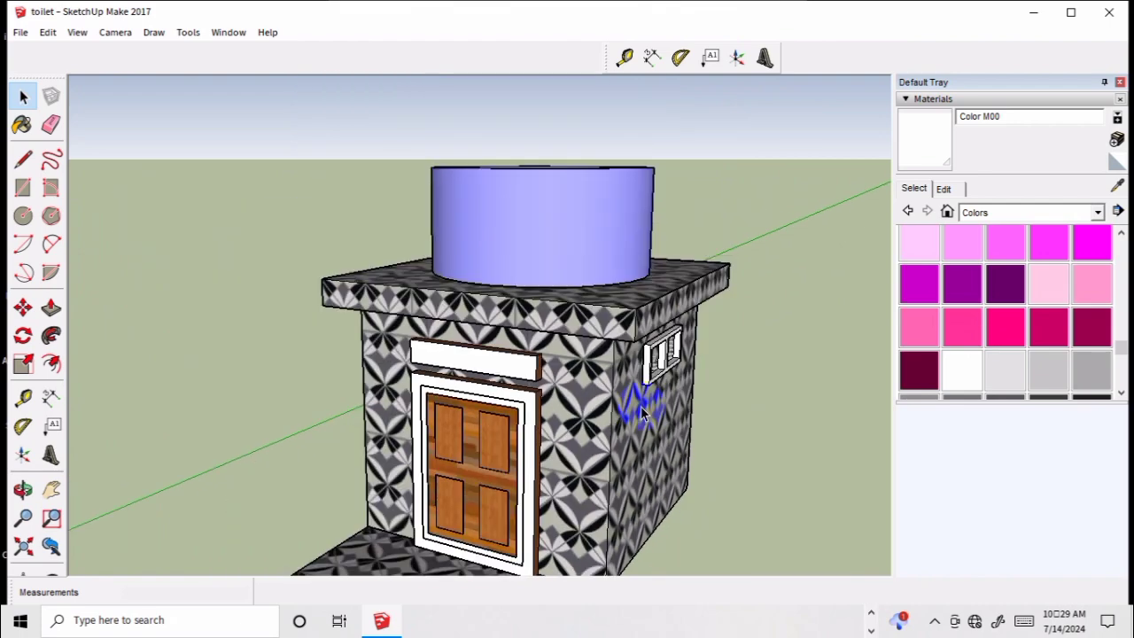
{"action": "mouse_move", "coordinate": [644, 413]}
{"action": "middle_mouse_down"}
{"action": "mouse_move", "coordinate": [767, 488]}
{"action": "mouse_move", "coordinate": [576, 367]}
{"action": "middle_mouse_up"}
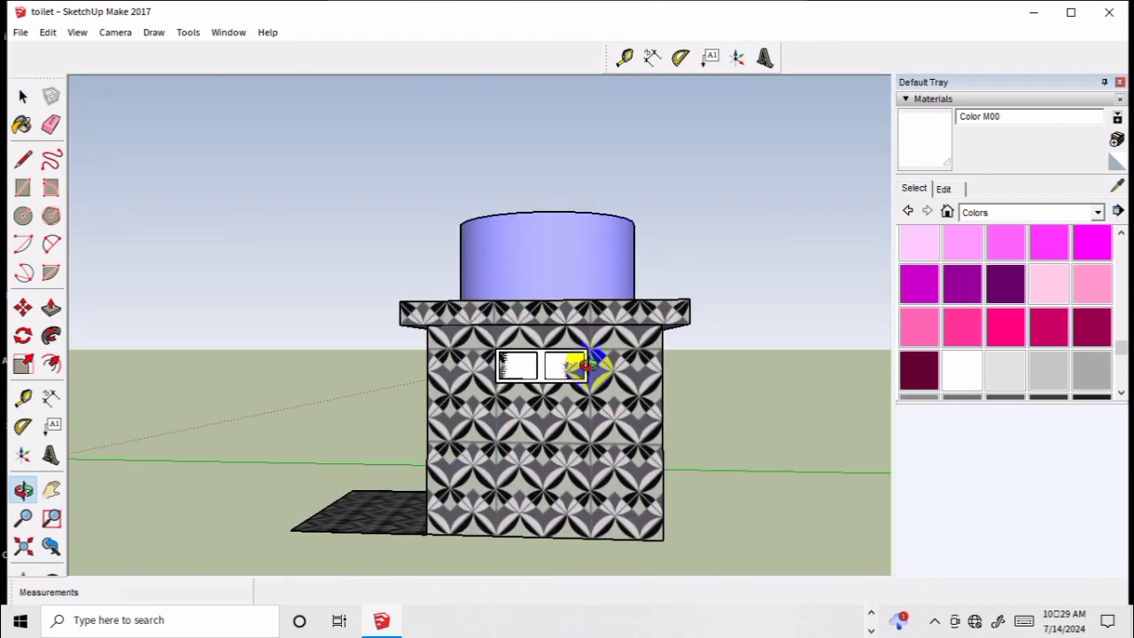
{"action": "scroll", "coordinate": [519, 363], "scroll_direction": "up", "scroll_amount": 3}
{"action": "scroll", "coordinate": [520, 362], "scroll_direction": "up", "scroll_amount": 3}
{"action": "scroll", "coordinate": [519, 363], "scroll_direction": "down", "scroll_amount": 2}
{"action": "scroll", "coordinate": [517, 351], "scroll_direction": "down", "scroll_amount": 1}
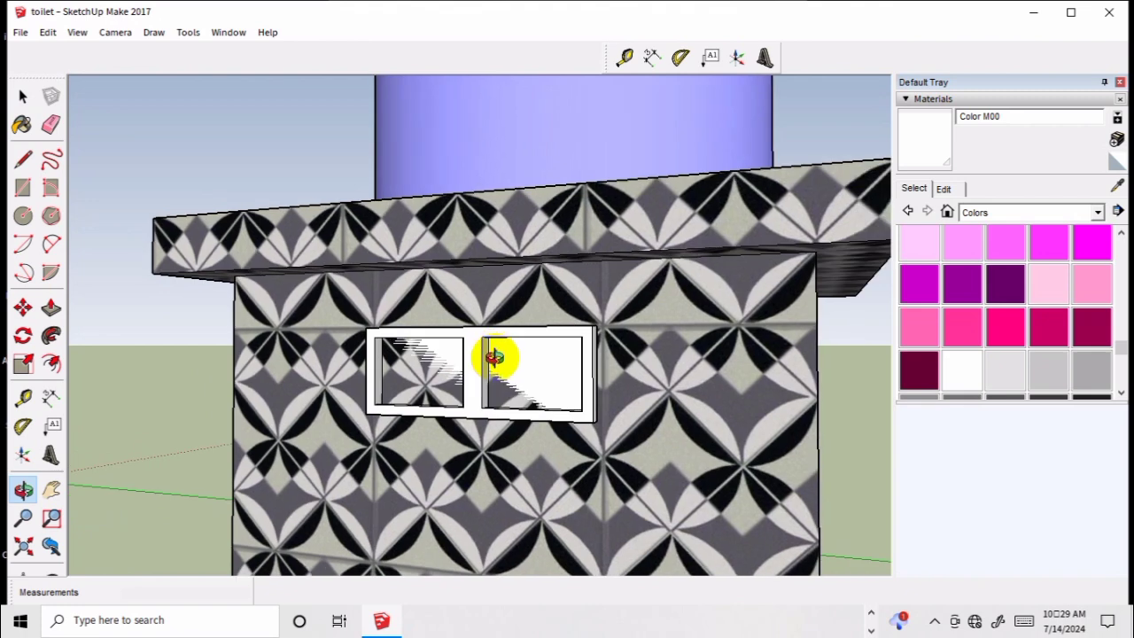
{"action": "scroll", "coordinate": [498, 356], "scroll_direction": "down", "scroll_amount": 1}
{"action": "scroll", "coordinate": [500, 362], "scroll_direction": "down", "scroll_amount": 1}
- Inside the window component, paint the right and left panes light cyan Color H02
{"action": "left_click", "coordinate": [534, 377]}
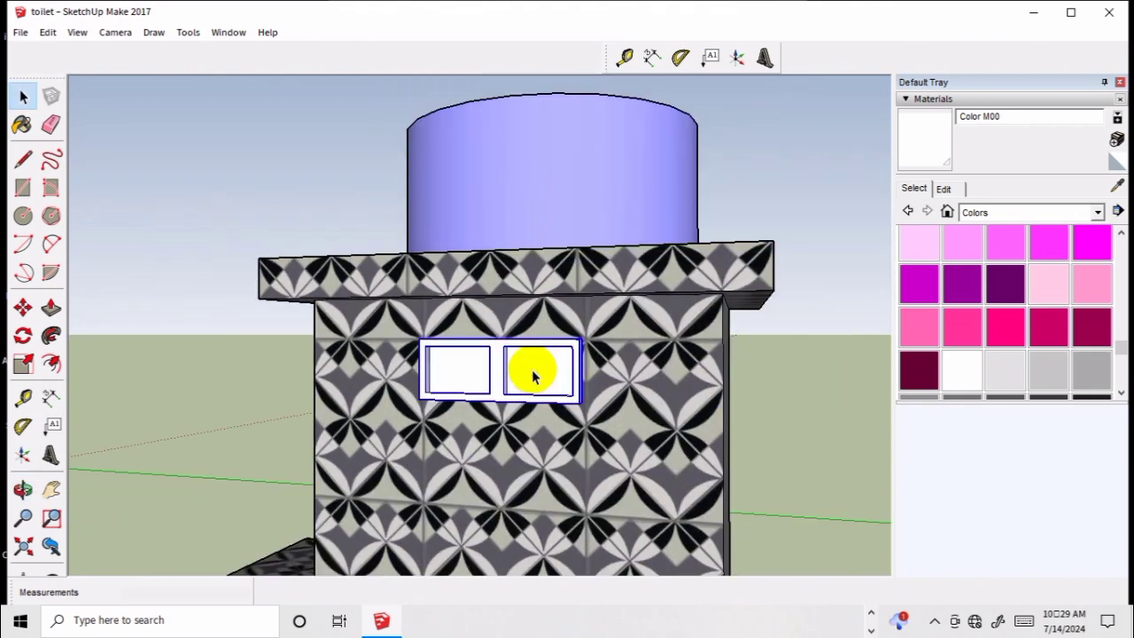
{"action": "double_click", "coordinate": [532, 375]}
{"action": "left_click", "coordinate": [532, 374]}
{"action": "double_click", "coordinate": [533, 372]}
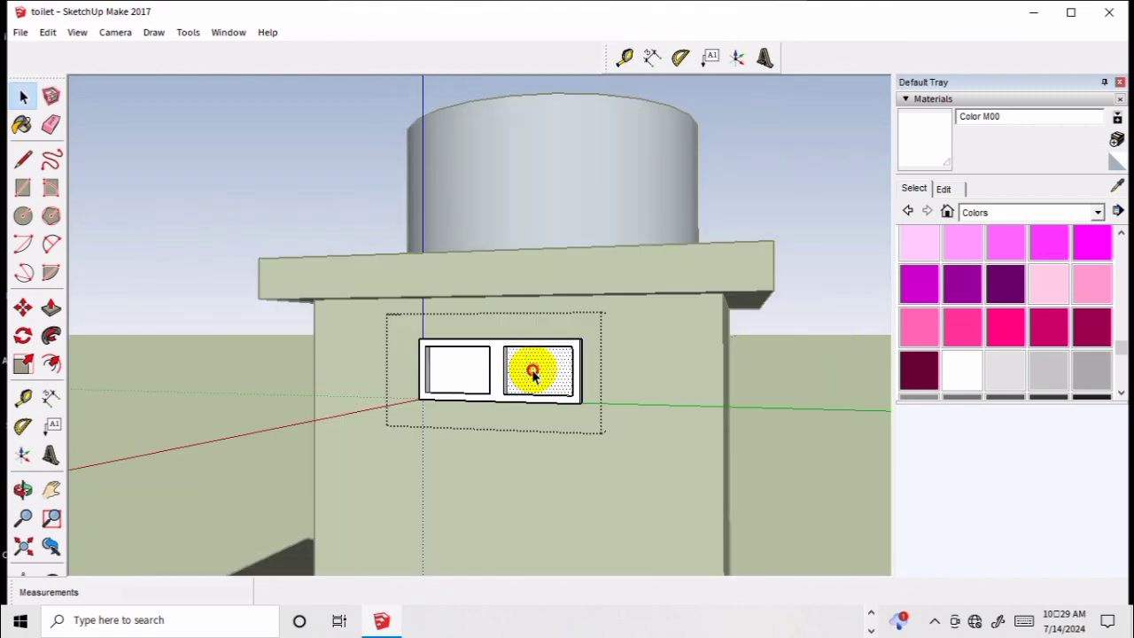
{"action": "scroll", "coordinate": [1031, 346], "scroll_direction": "down", "scroll_amount": 3}
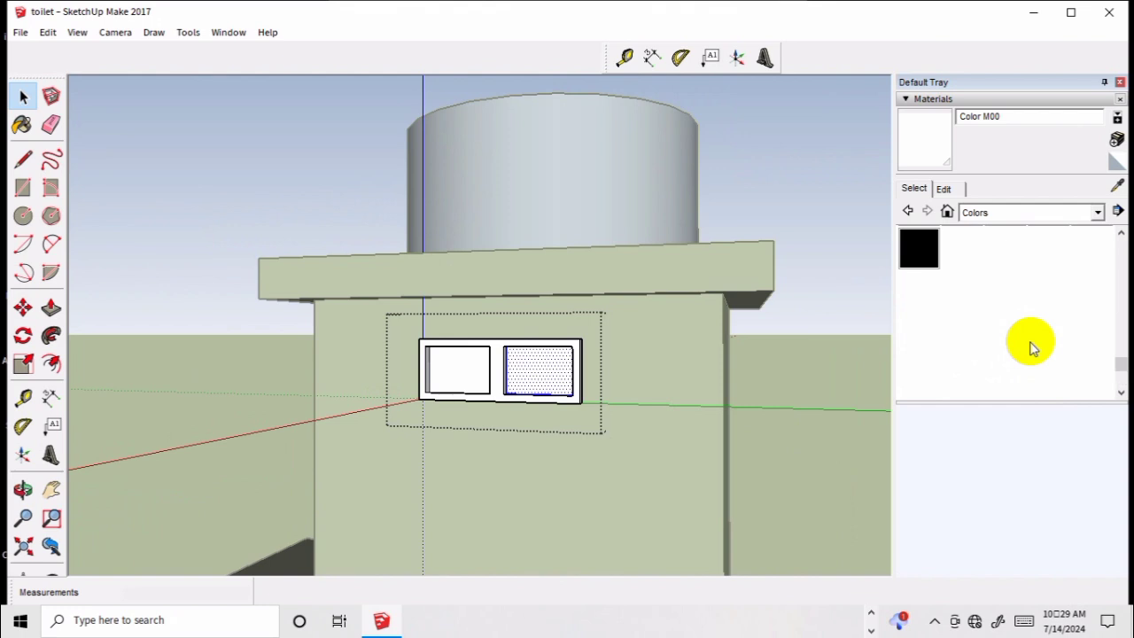
{"action": "scroll", "coordinate": [1030, 345], "scroll_direction": "up", "scroll_amount": 3}
{"action": "left_click", "coordinate": [1008, 316]}
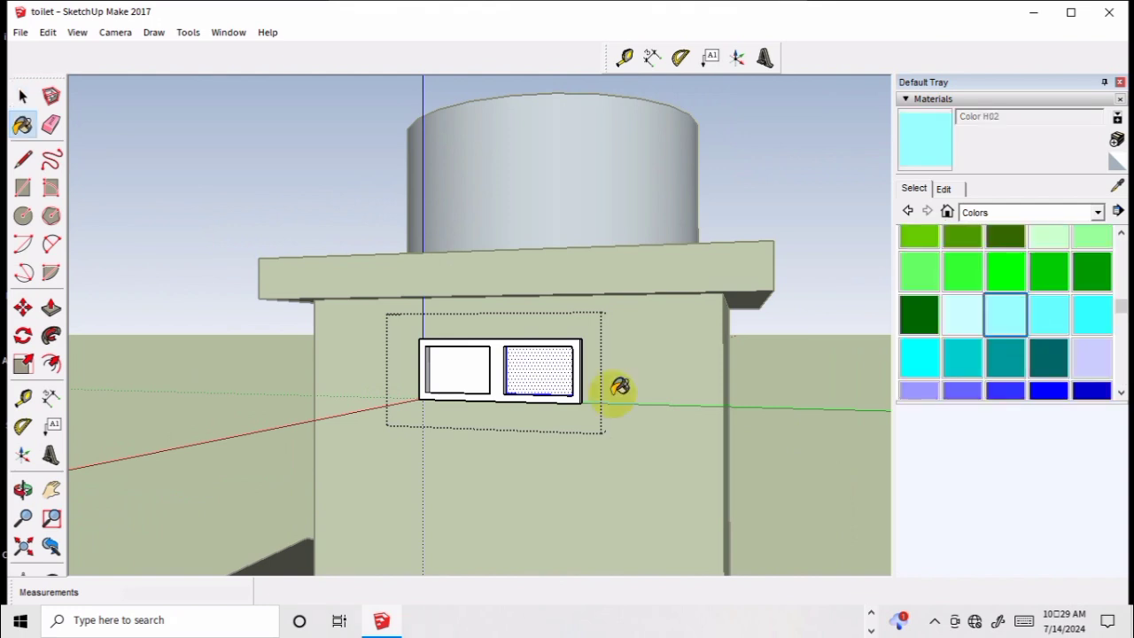
{"action": "left_click", "coordinate": [539, 365]}
{"action": "left_click", "coordinate": [461, 366]}
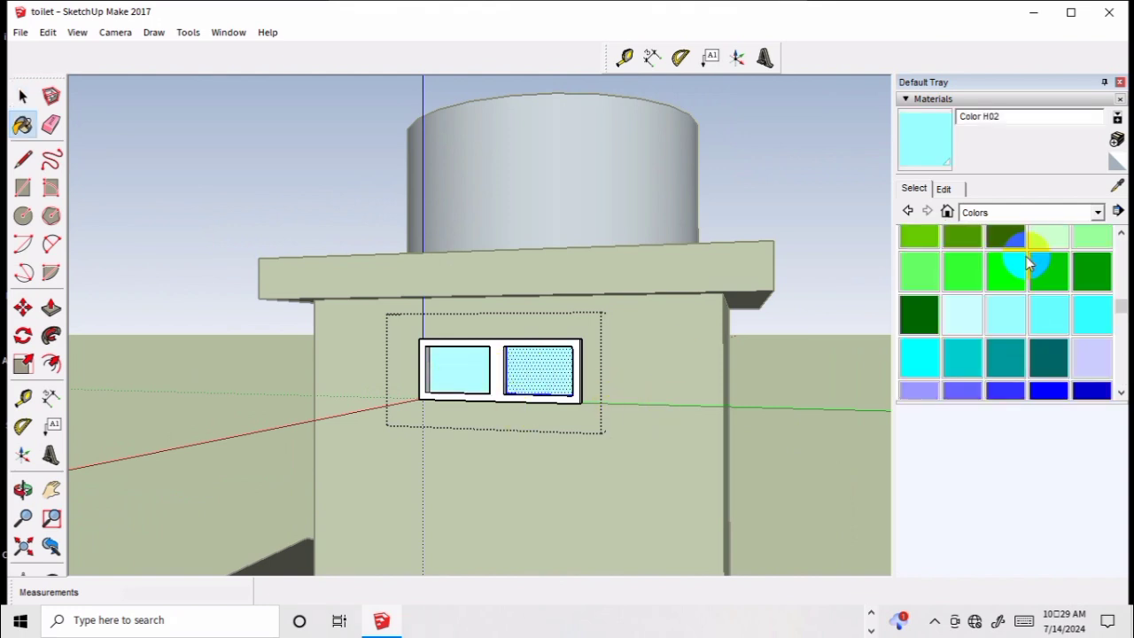
- Try a texture image for Color H02, cancel without a file, and close the materials tray
{"action": "left_click", "coordinate": [942, 189]}
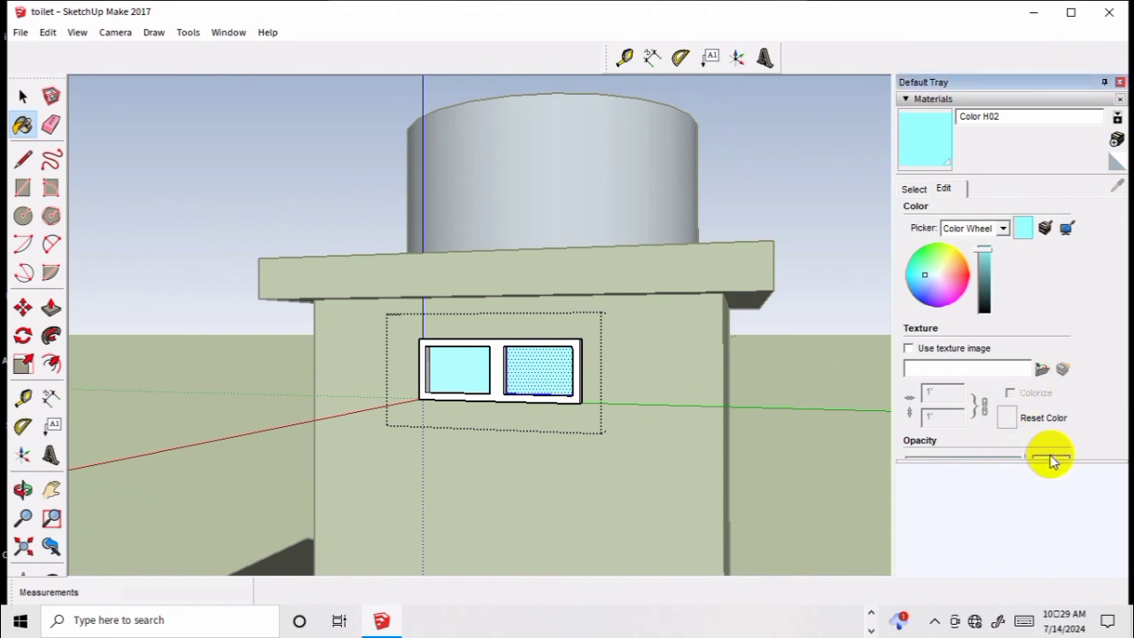
{"action": "left_click", "coordinate": [924, 351]}
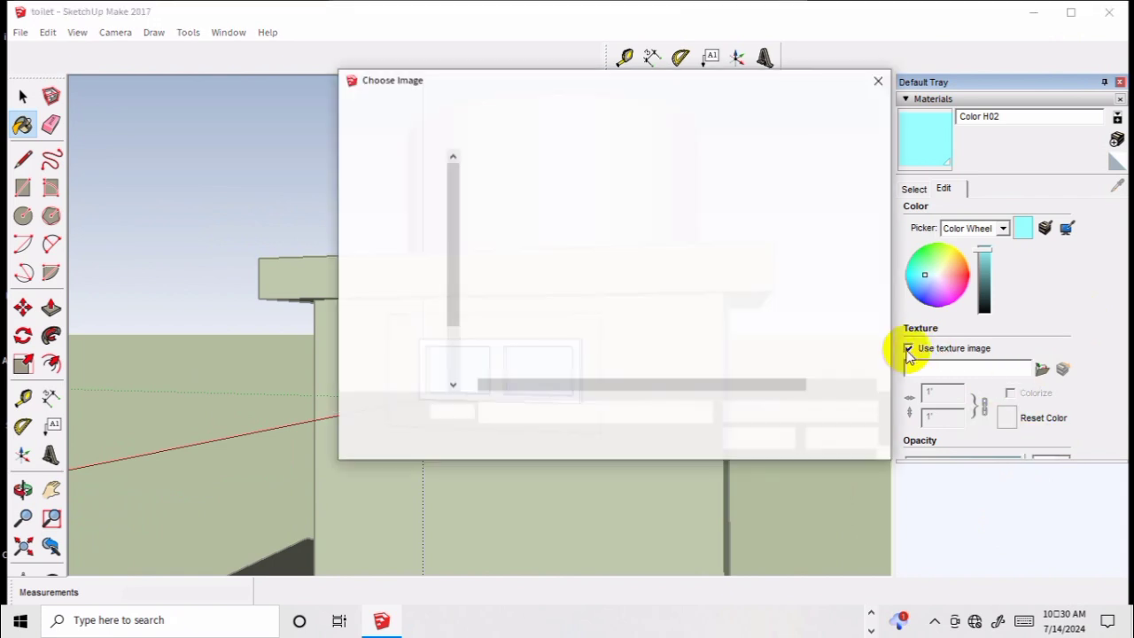
{"action": "left_click", "coordinate": [879, 80]}
{"action": "left_click", "coordinate": [1119, 81]}
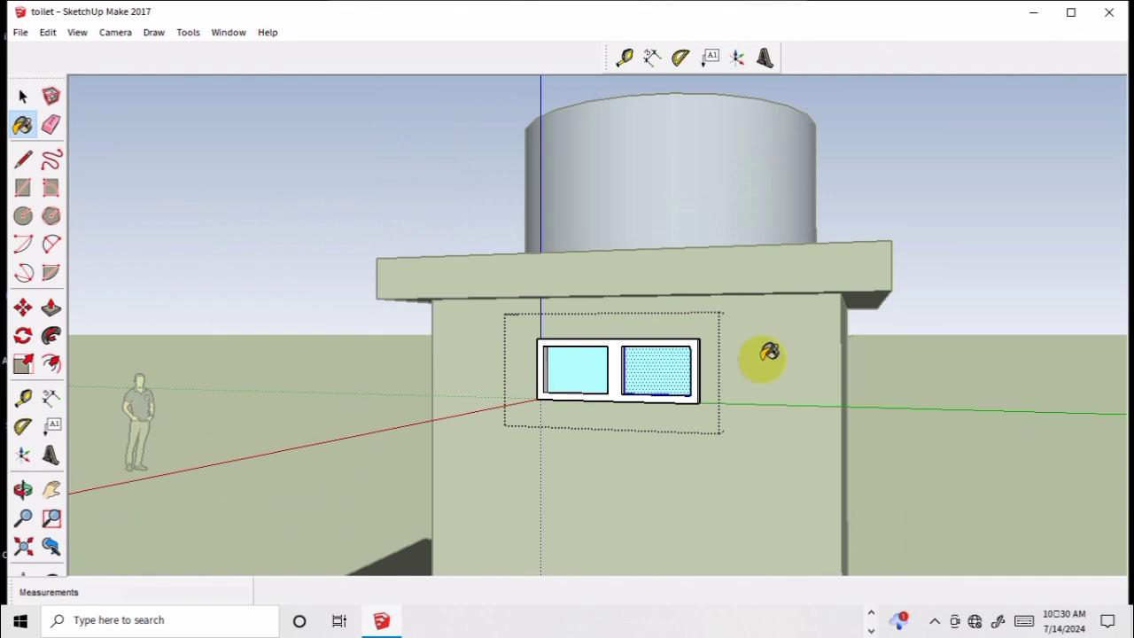
- Orbit and zoom around the building to bring the front with the door into view
{"action": "middle_click_drag", "start_coordinate": [670, 423], "coordinate": [881, 434]}
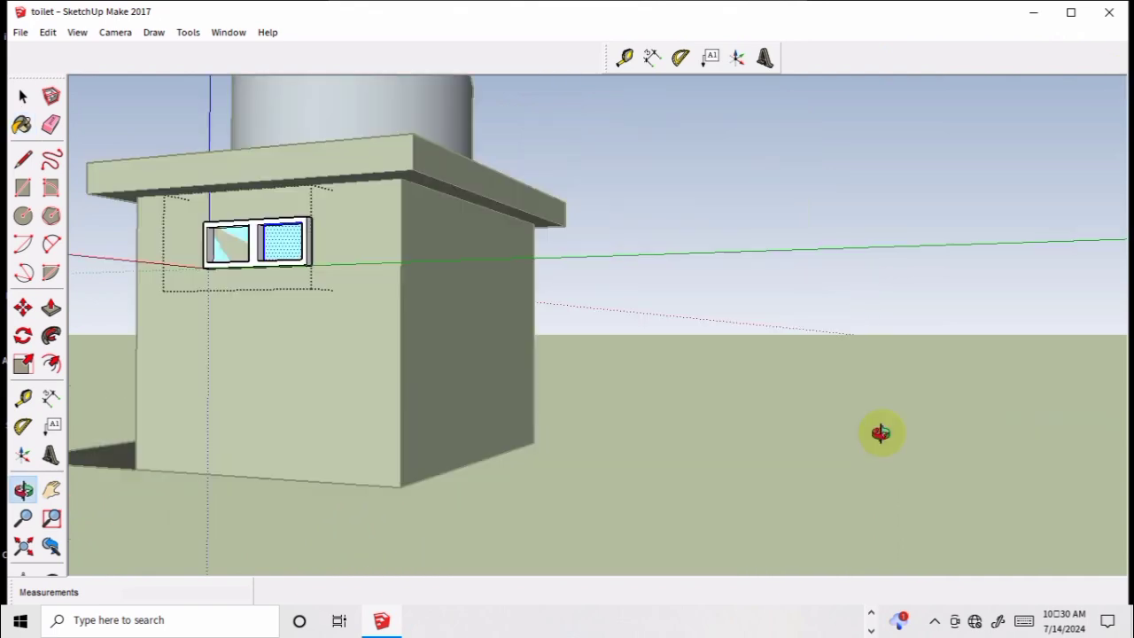
{"action": "key", "text": "space"}
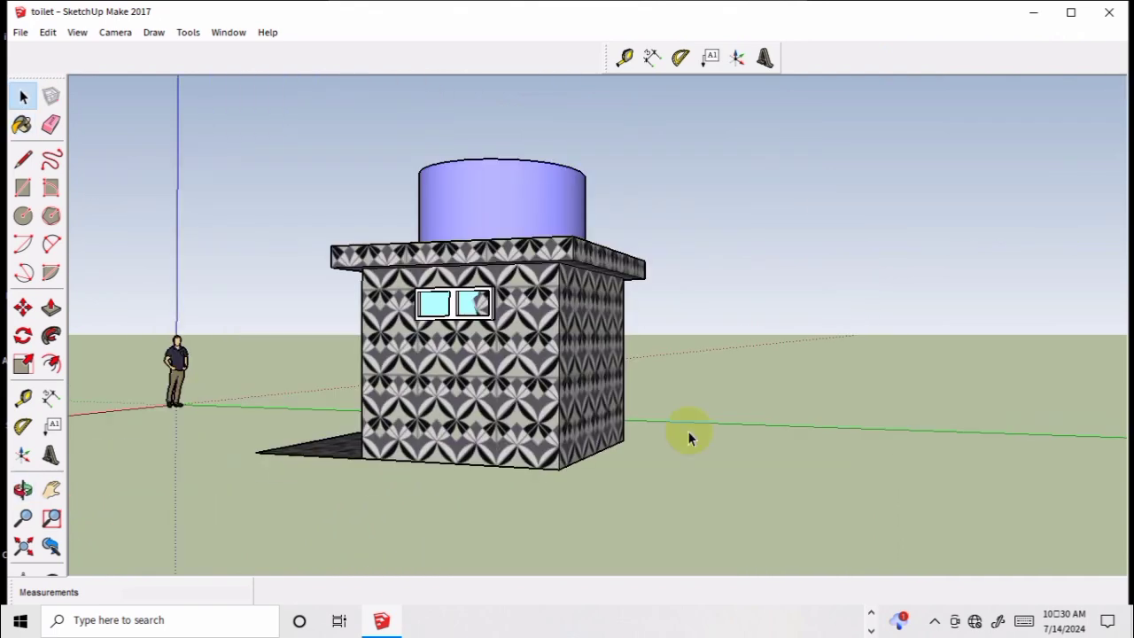
{"action": "mouse_move", "coordinate": [687, 437]}
{"action": "middle_mouse_down"}
{"action": "mouse_move", "coordinate": [592, 400]}
{"action": "mouse_move", "coordinate": [662, 481]}
{"action": "mouse_move", "coordinate": [666, 388]}
{"action": "mouse_move", "coordinate": [683, 455]}
{"action": "middle_mouse_up"}
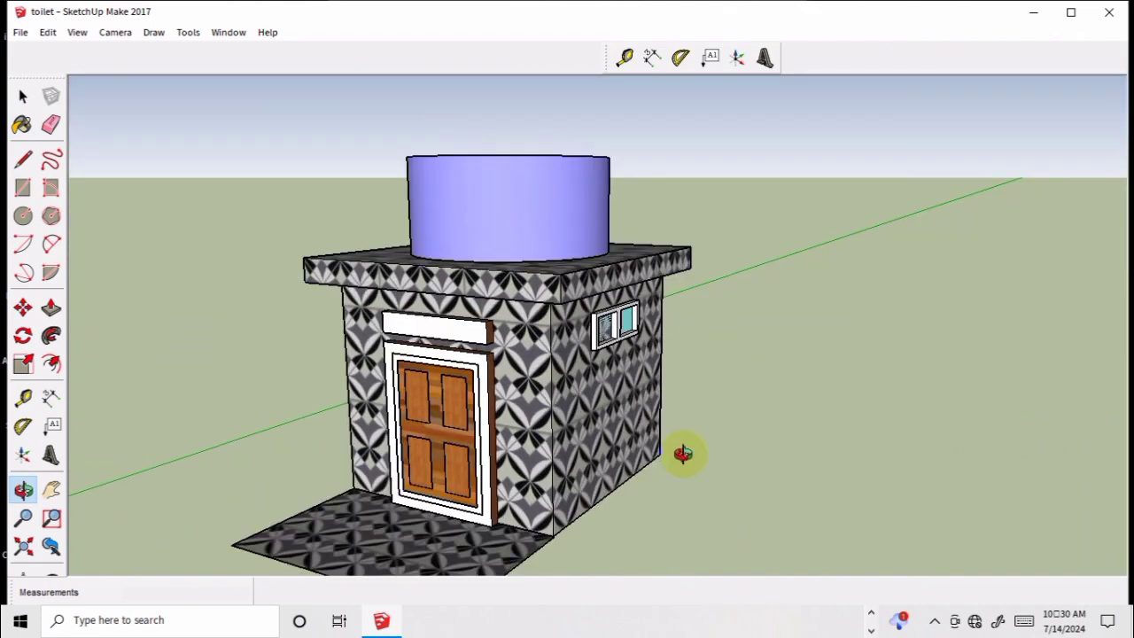
{"action": "scroll", "coordinate": [645, 324], "scroll_direction": "up", "scroll_amount": 2}
{"action": "scroll", "coordinate": [646, 326], "scroll_direction": "up", "scroll_amount": 3}
{"action": "scroll", "coordinate": [645, 326], "scroll_direction": "up", "scroll_amount": 3}
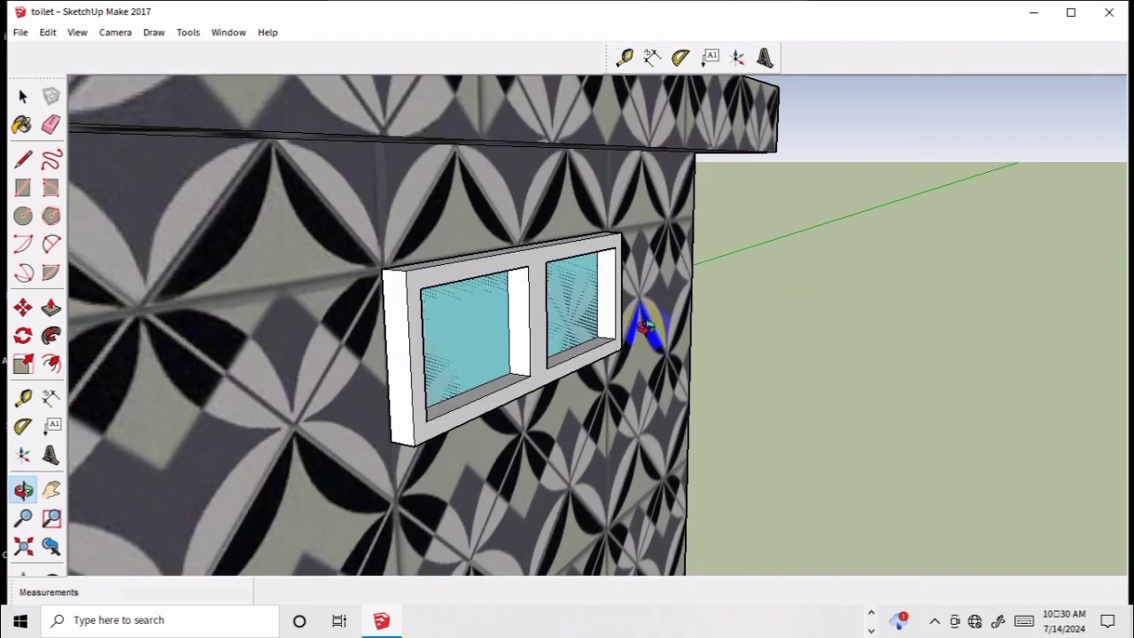
{"action": "scroll", "coordinate": [646, 326], "scroll_direction": "up", "scroll_amount": 2}
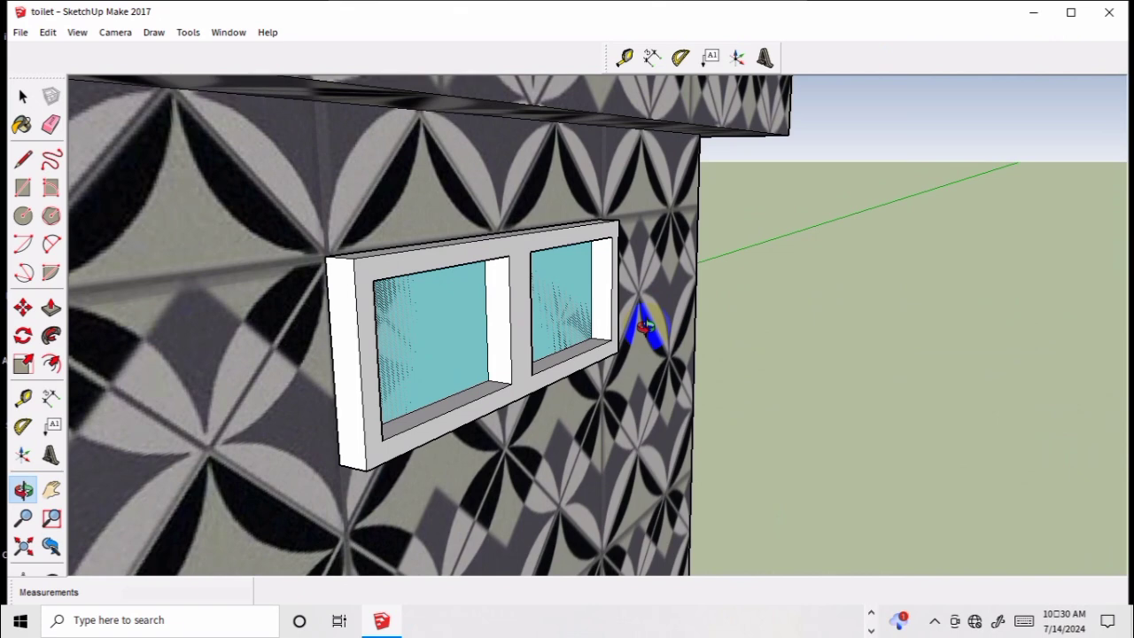
{"action": "scroll", "coordinate": [646, 326], "scroll_direction": "down", "scroll_amount": 2}
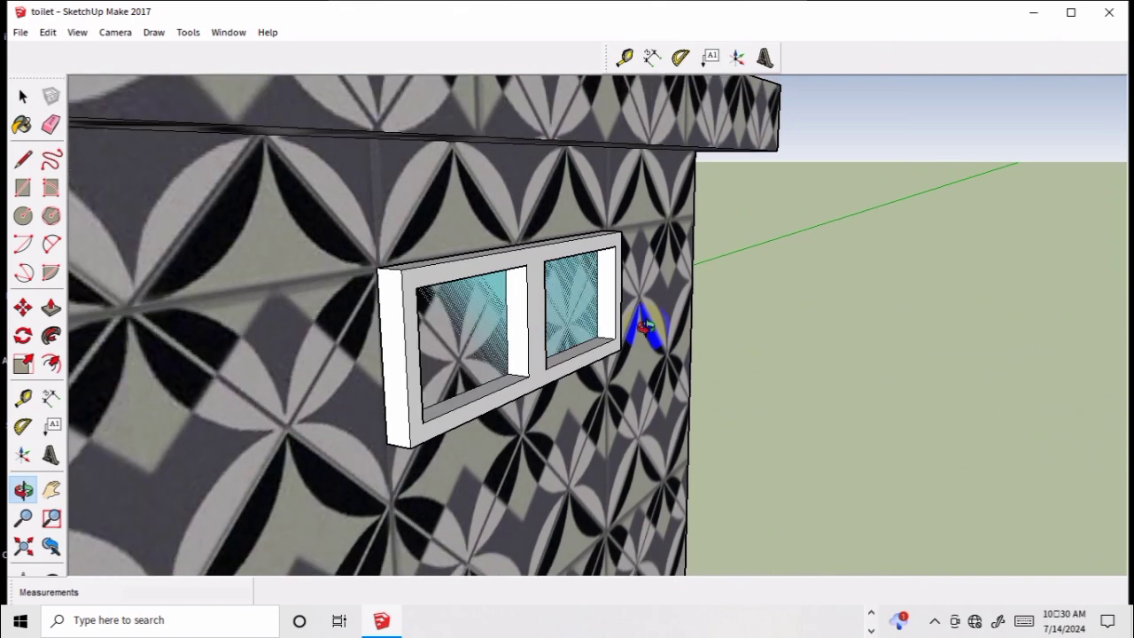
- Select then clear the tiled wall, and orbit slightly around the light-blue window
{"action": "key", "text": "space"}
{"action": "left_click", "coordinate": [648, 329]}
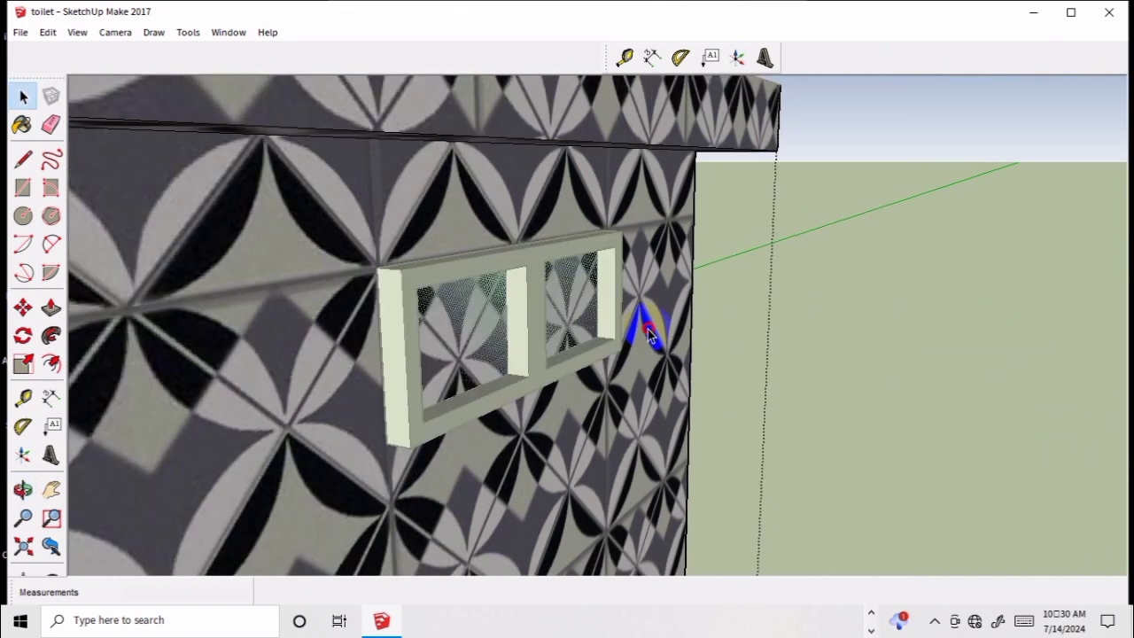
{"action": "left_click", "coordinate": [919, 372]}
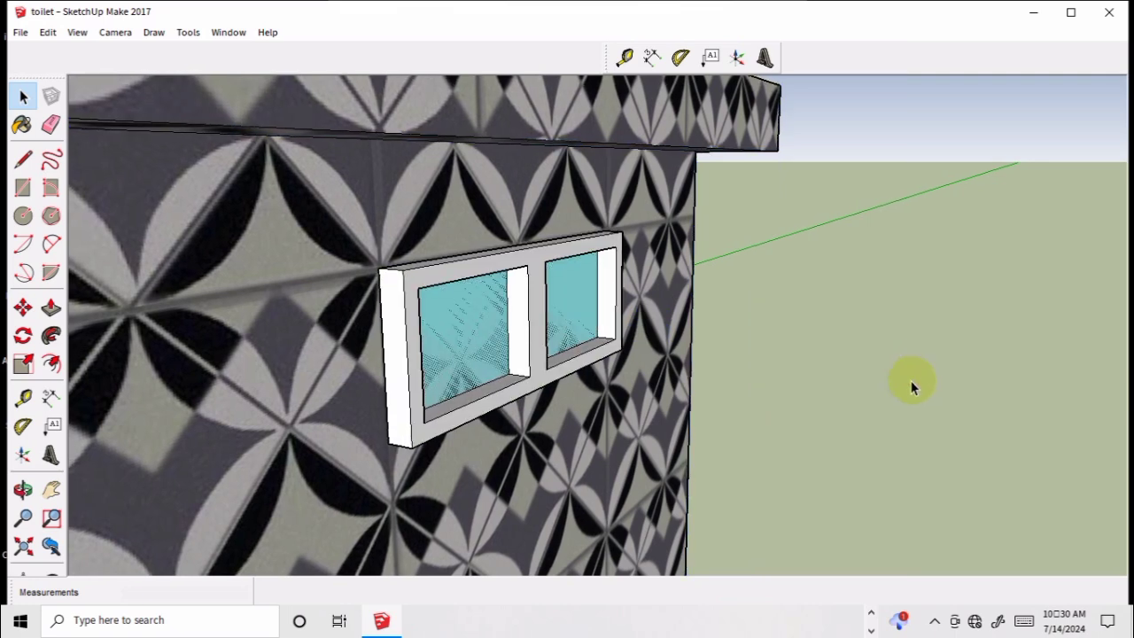
{"action": "key", "text": "o"}
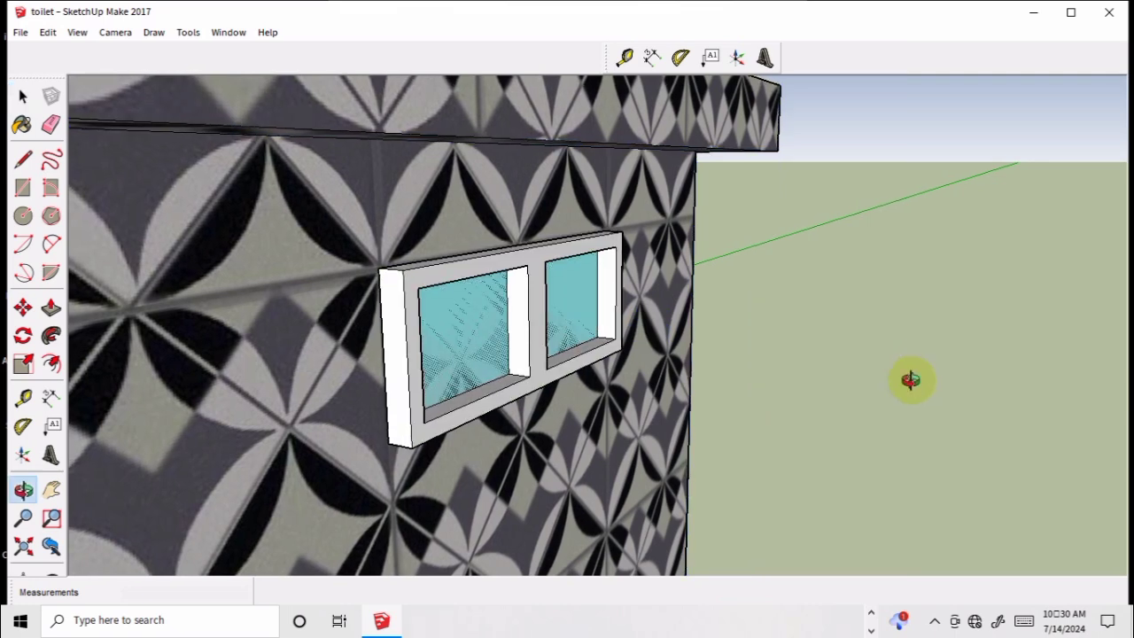
{"action": "middle_click_drag", "start_coordinate": [910, 380], "coordinate": [912, 388]}
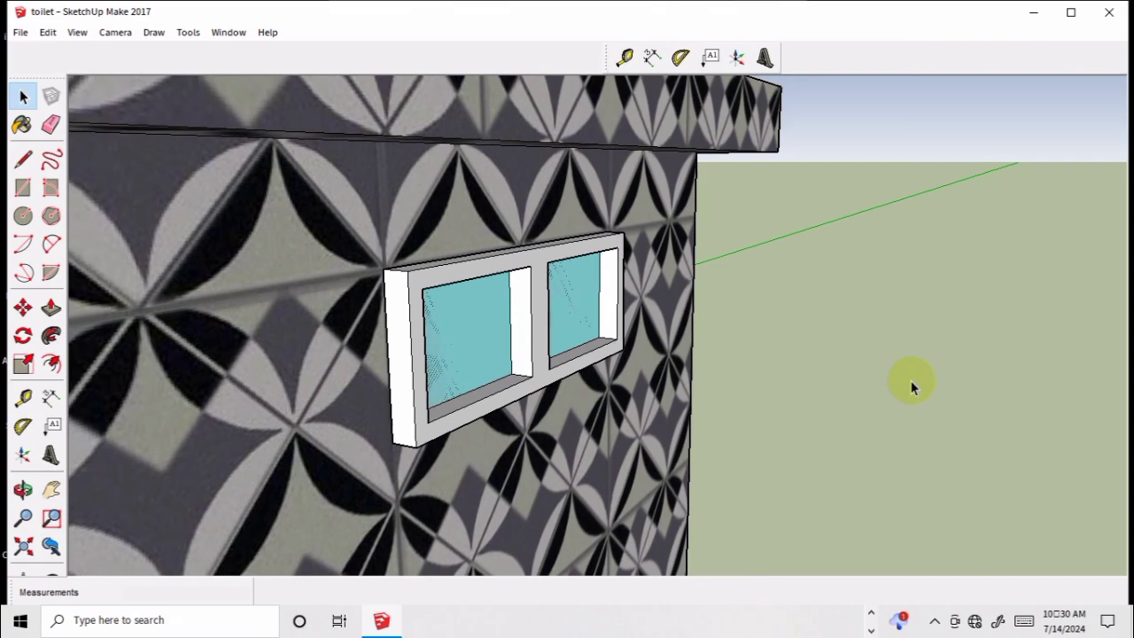
{"action": "key", "text": "alt"}
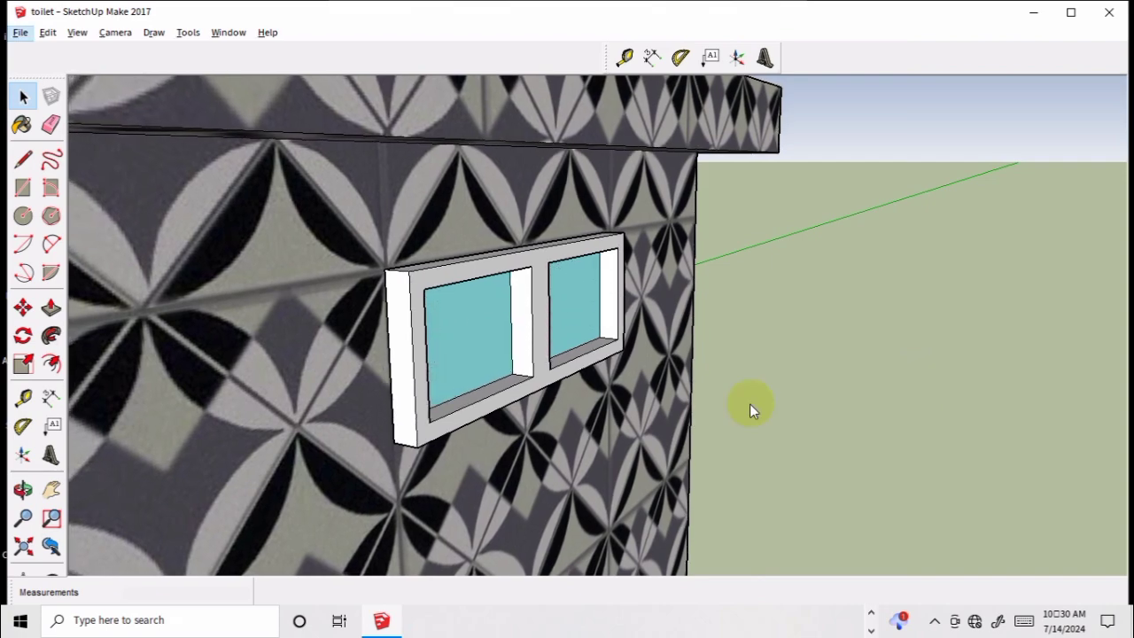
- Zoom out and select the cylindrical tank on the roof
{"action": "left_click", "coordinate": [552, 453]}
{"action": "key", "text": "o"}
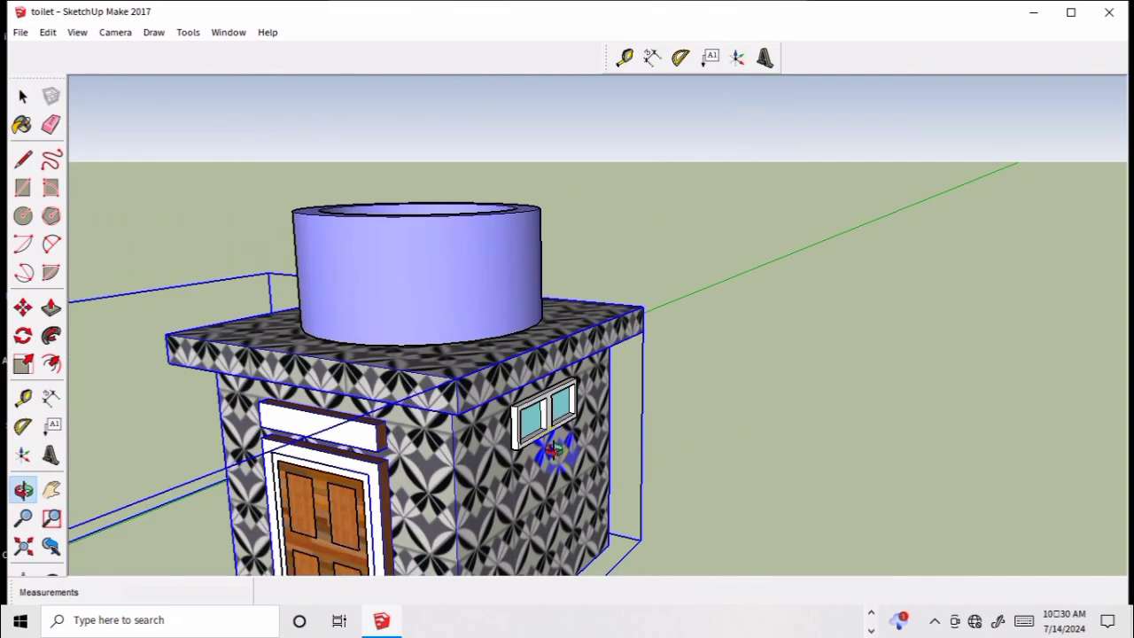
{"action": "scroll", "coordinate": [552, 452], "scroll_direction": "down", "scroll_amount": 1}
{"action": "scroll", "coordinate": [554, 452], "scroll_direction": "down", "scroll_amount": 1}
{"action": "scroll", "coordinate": [554, 453], "scroll_direction": "down", "scroll_amount": 1}
{"action": "scroll", "coordinate": [556, 451], "scroll_direction": "down", "scroll_amount": 2}
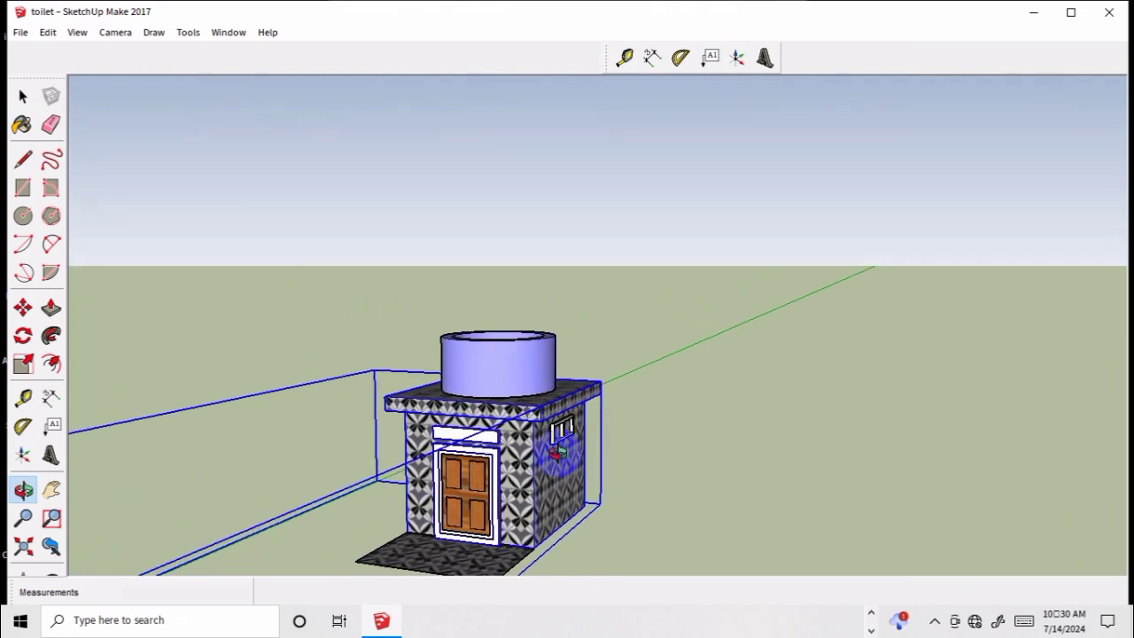
{"action": "scroll", "coordinate": [512, 489], "scroll_direction": "up", "scroll_amount": 2}
{"action": "key", "text": "space"}
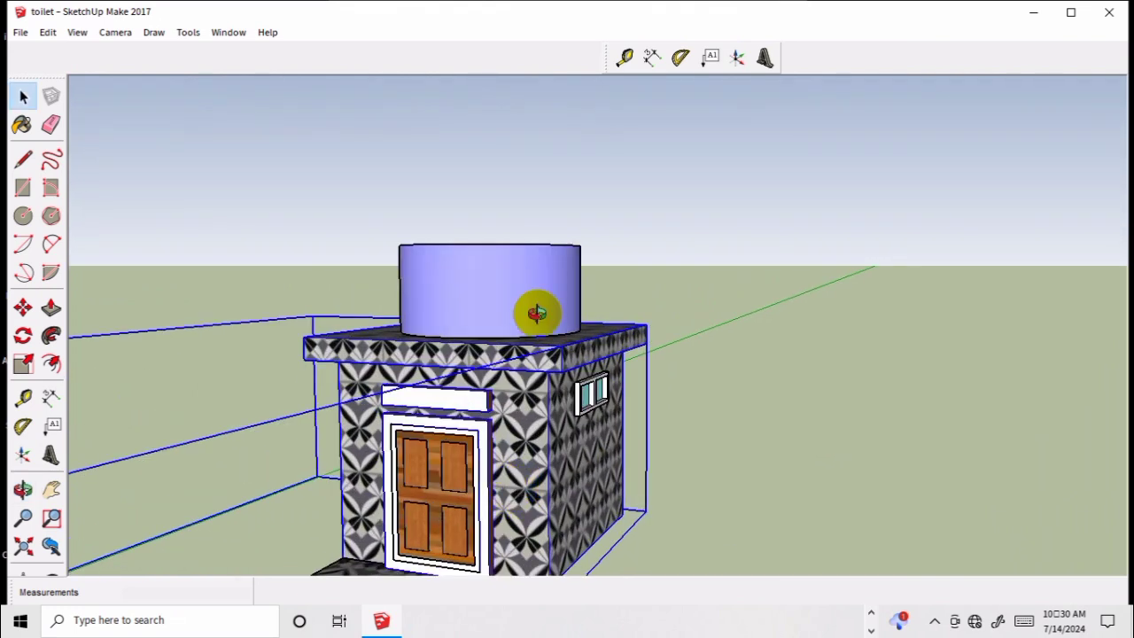
{"action": "left_click", "coordinate": [537, 317]}
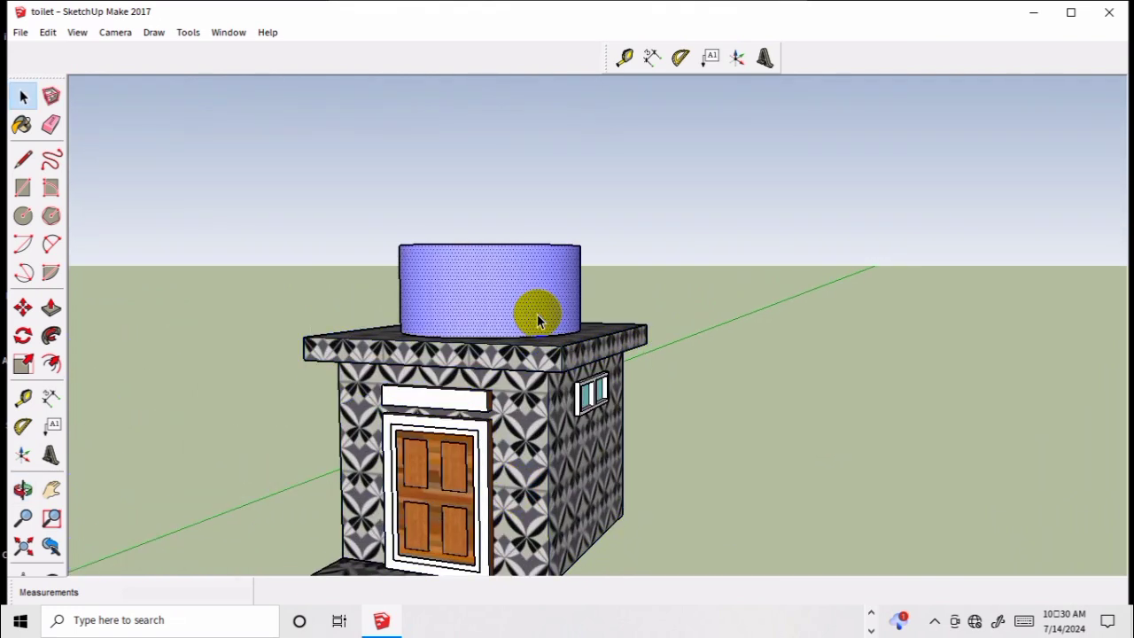
- Paint the rooftop tank with light-blue Color H02 from the preset Colors
{"action": "key", "text": "b"}
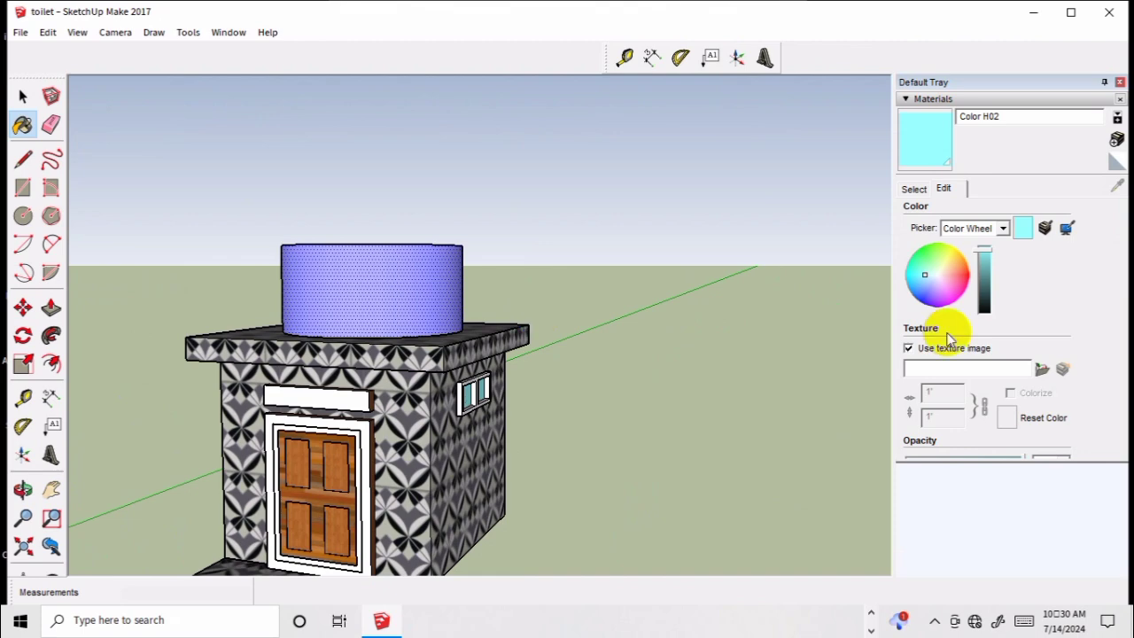
{"action": "left_click", "coordinate": [956, 100]}
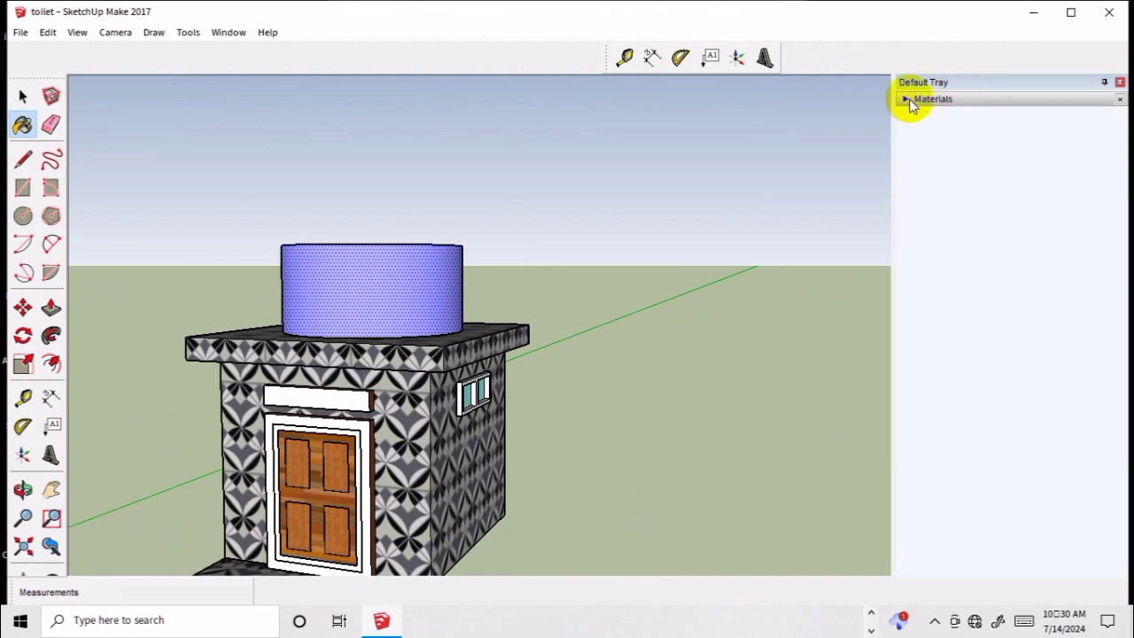
{"action": "left_click", "coordinate": [983, 100]}
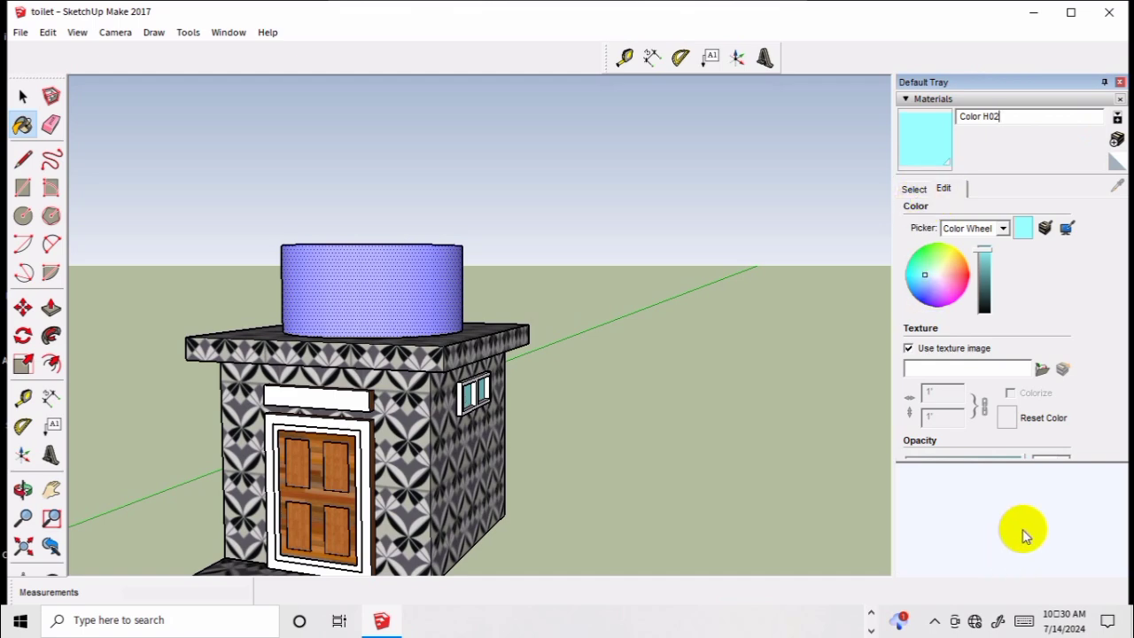
{"action": "left_click", "coordinate": [904, 99]}
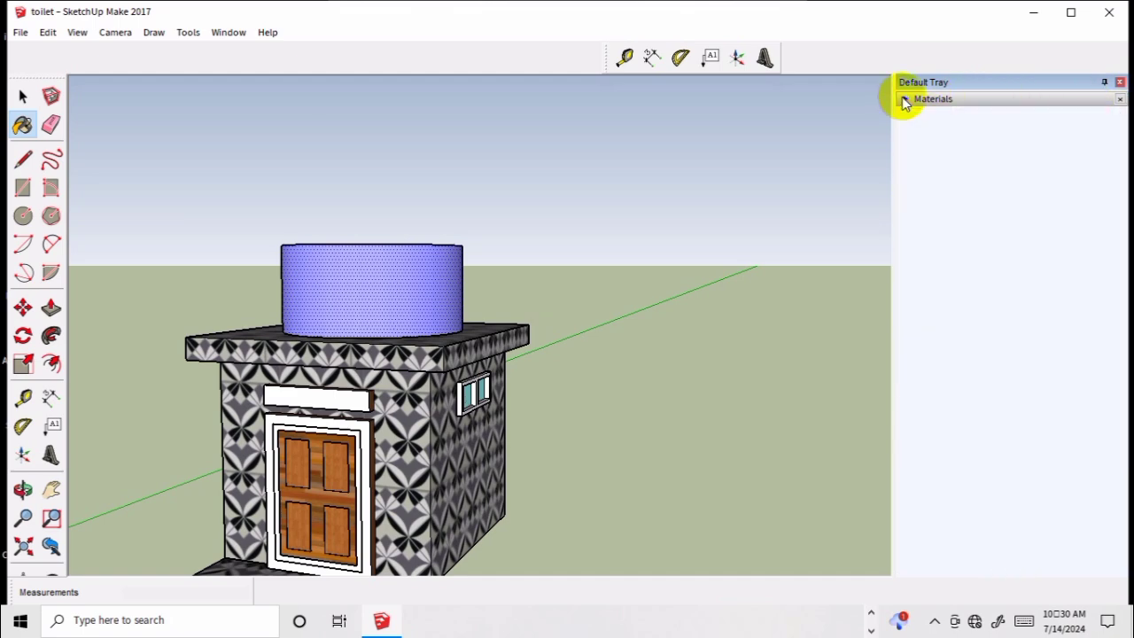
{"action": "left_click", "coordinate": [905, 98]}
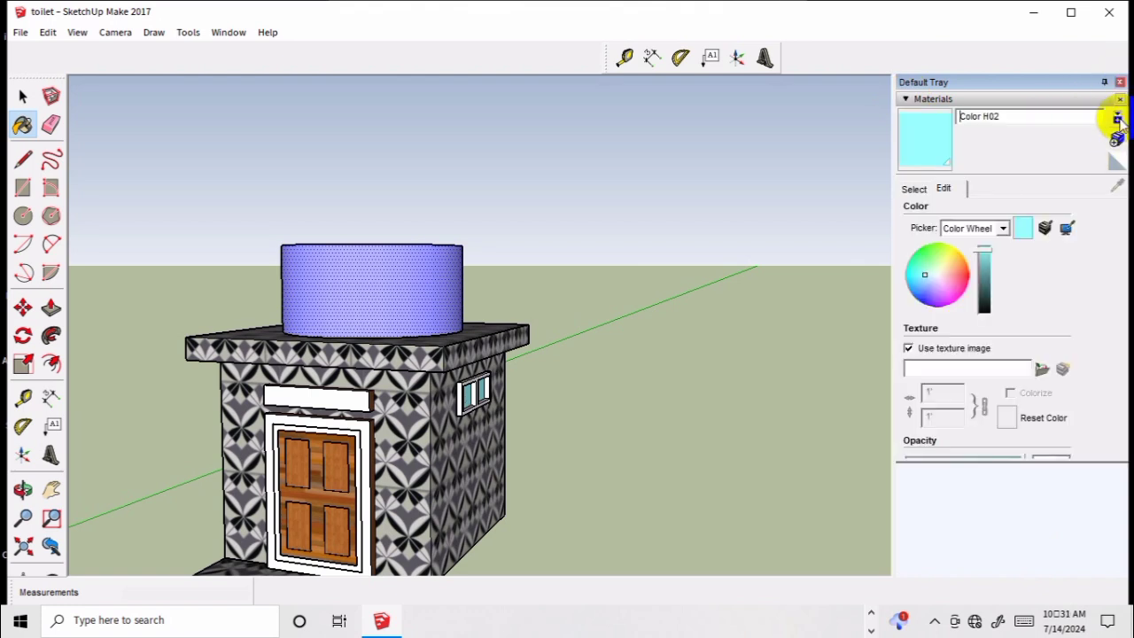
{"action": "left_click", "coordinate": [913, 188]}
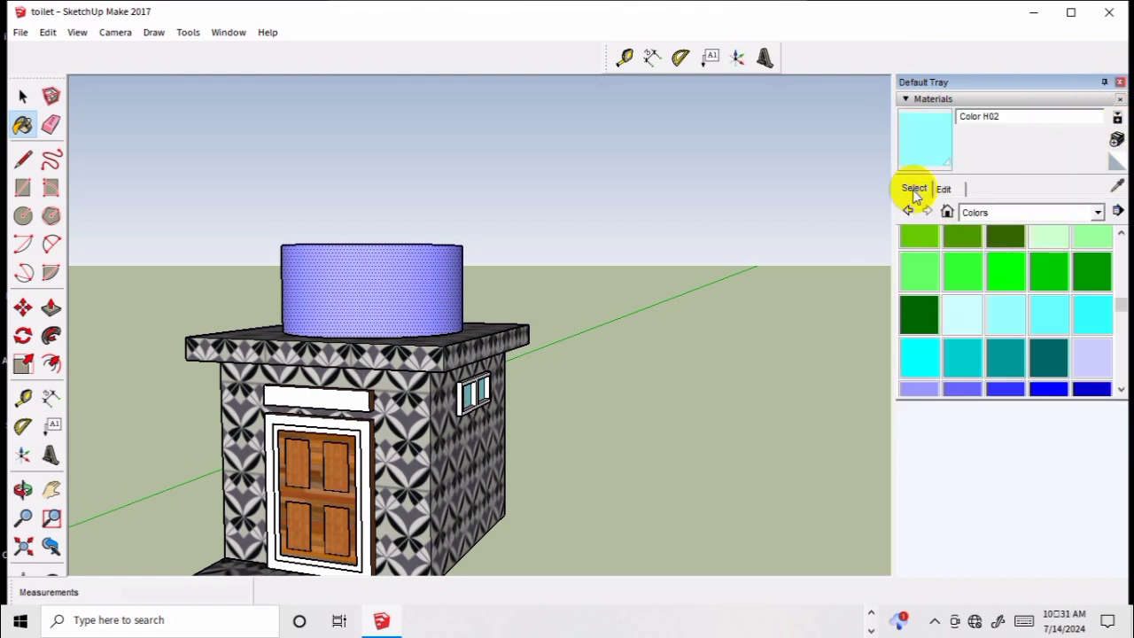
{"action": "left_click", "coordinate": [963, 323]}
{"action": "left_click", "coordinate": [992, 313]}
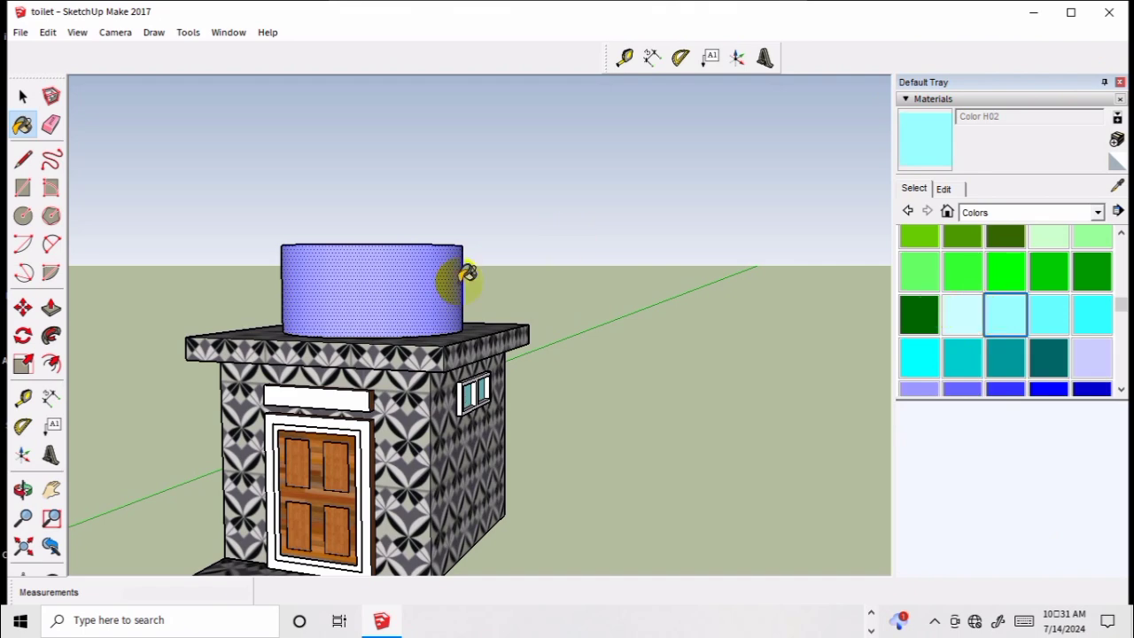
{"action": "left_click", "coordinate": [459, 274]}
{"action": "mouse_move", "coordinate": [638, 374]}
{"action": "middle_mouse_down"}
{"action": "mouse_move", "coordinate": [527, 463]}
{"action": "mouse_move", "coordinate": [545, 534]}
{"action": "middle_mouse_up"}
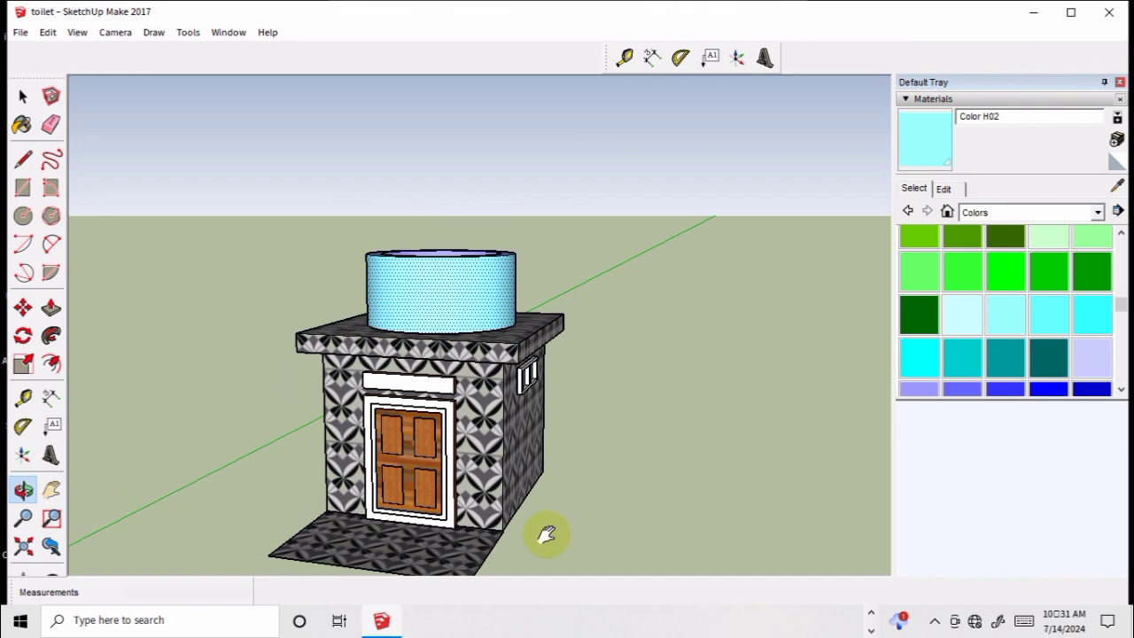
{"action": "mouse_move", "coordinate": [546, 534]}
{"action": "middle_mouse_down", "text": "shift"}
{"action": "mouse_move", "coordinate": [544, 464]}
{"action": "mouse_move", "coordinate": [467, 355]}
{"action": "mouse_move", "coordinate": [482, 350]}
{"action": "middle_mouse_up", "text": "shift"}
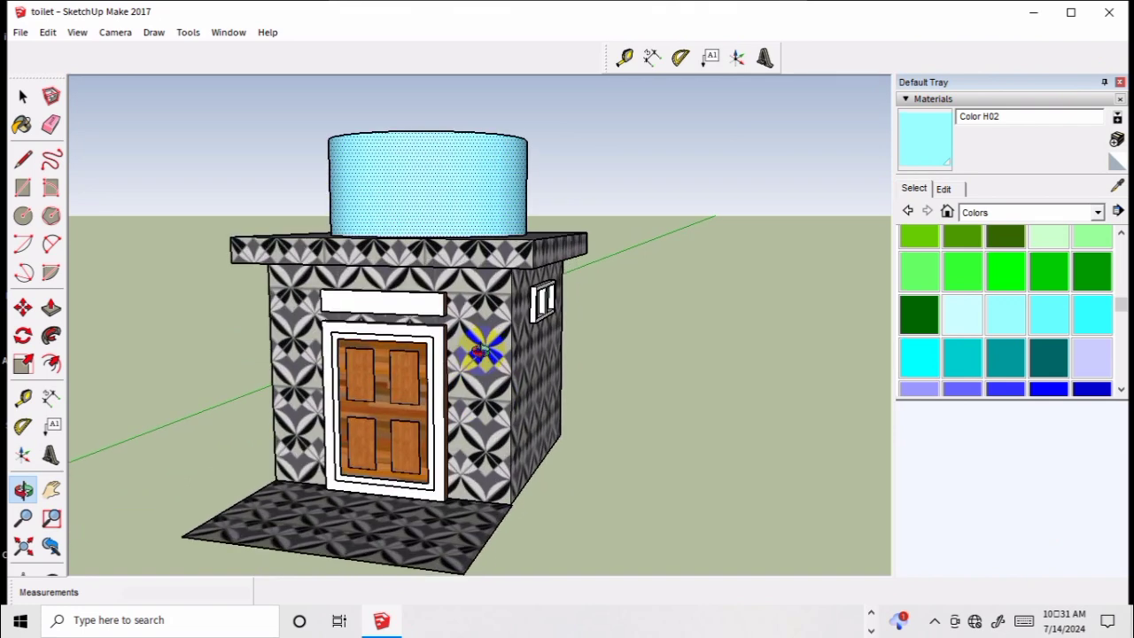
{"action": "mouse_move", "coordinate": [597, 425]}
{"action": "middle_mouse_down"}
{"action": "mouse_move", "coordinate": [567, 431]}
{"action": "mouse_move", "coordinate": [443, 392]}
{"action": "middle_mouse_up"}
{"action": "scroll", "coordinate": [558, 428], "scroll_direction": "down", "scroll_amount": 2}
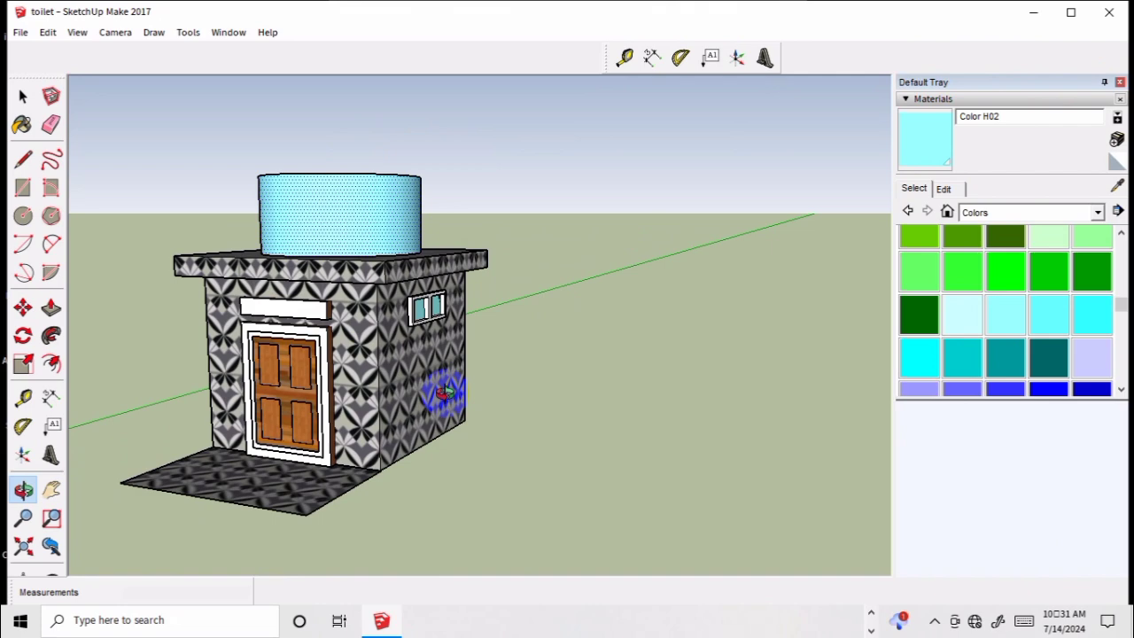
{"action": "left_click_drag", "start_coordinate": [458, 491], "coordinate": [482, 504]}
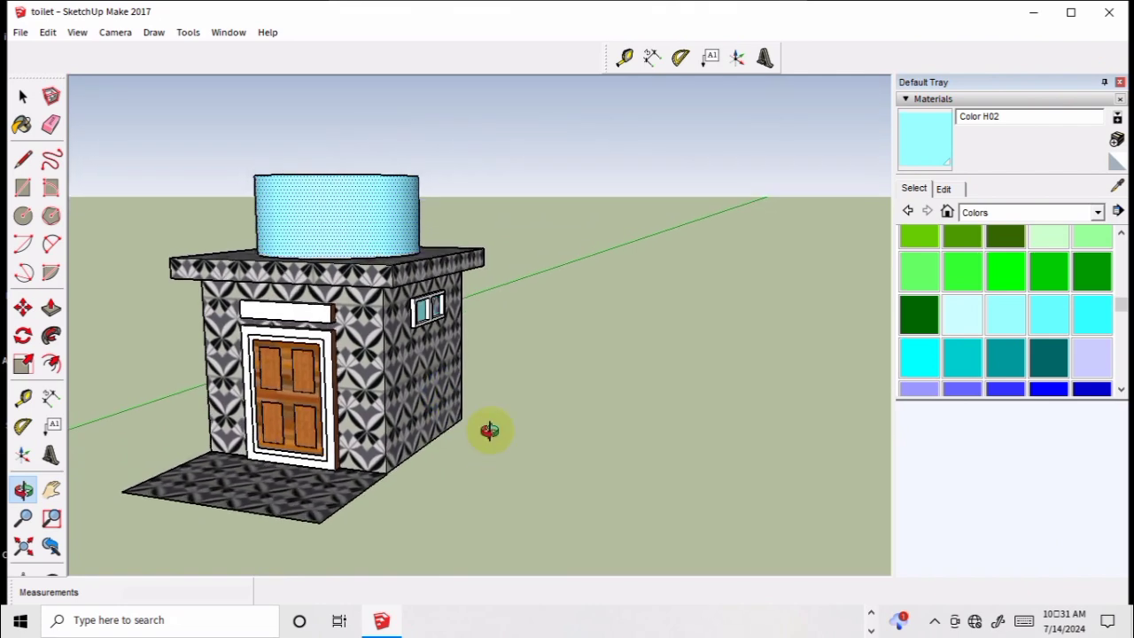
{"action": "left_click_drag", "start_coordinate": [489, 431], "coordinate": [455, 431]}
- Enter and leave the house group, then select the tank's top rim face
{"action": "key", "text": "space"}
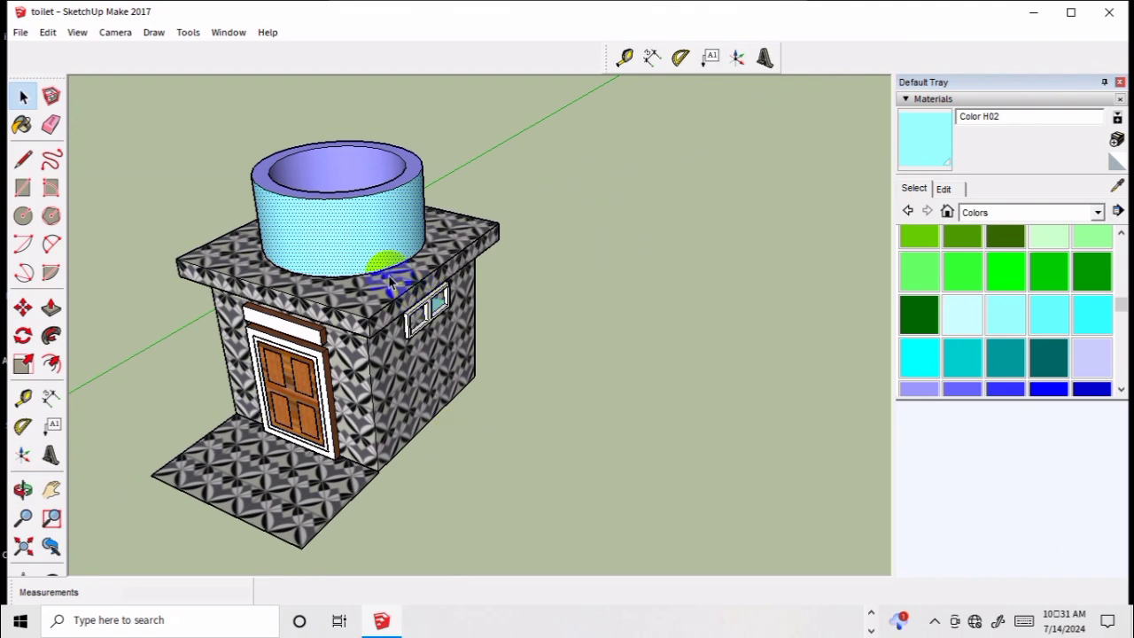
{"action": "double_click", "coordinate": [390, 283]}
{"action": "triple_click", "coordinate": [391, 297]}
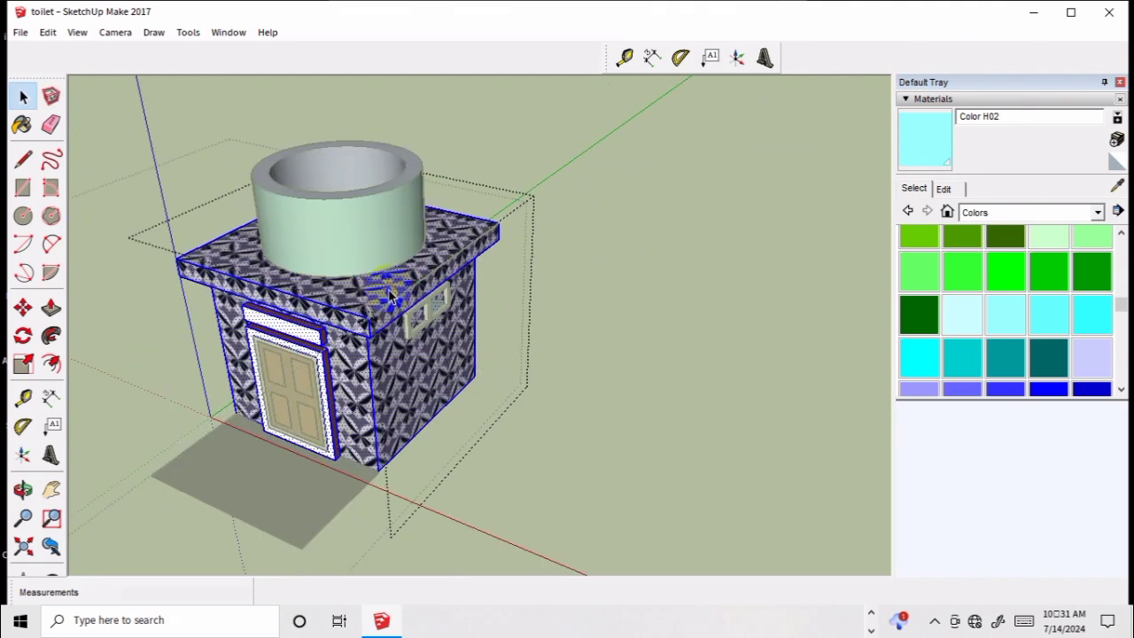
{"action": "left_click", "coordinate": [621, 308]}
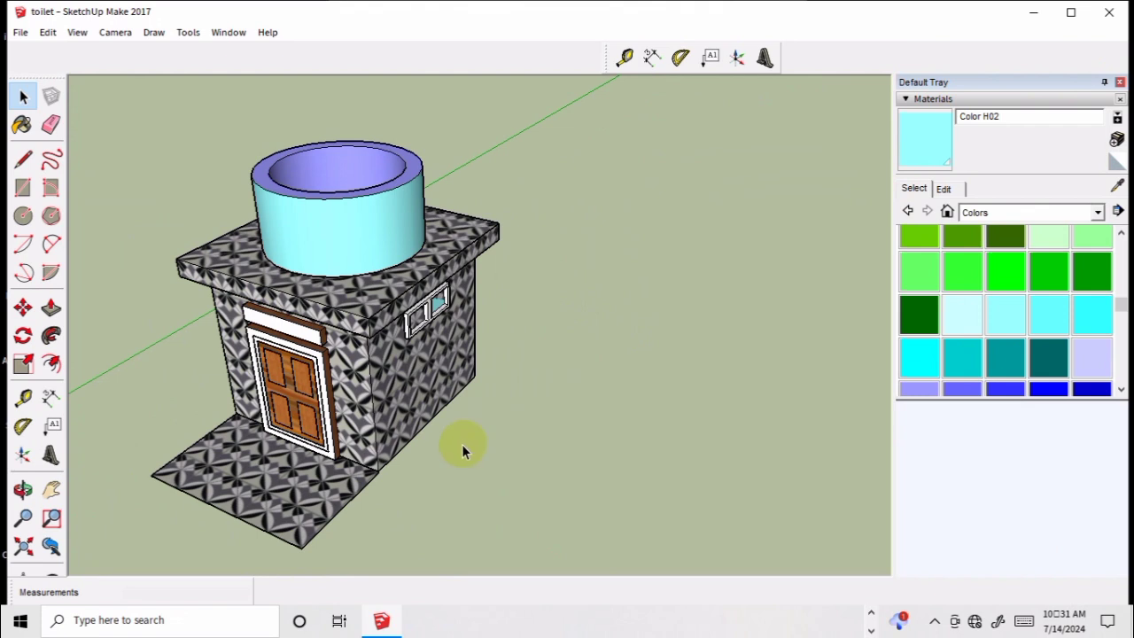
{"action": "scroll", "coordinate": [461, 444], "scroll_direction": "up", "scroll_amount": 1}
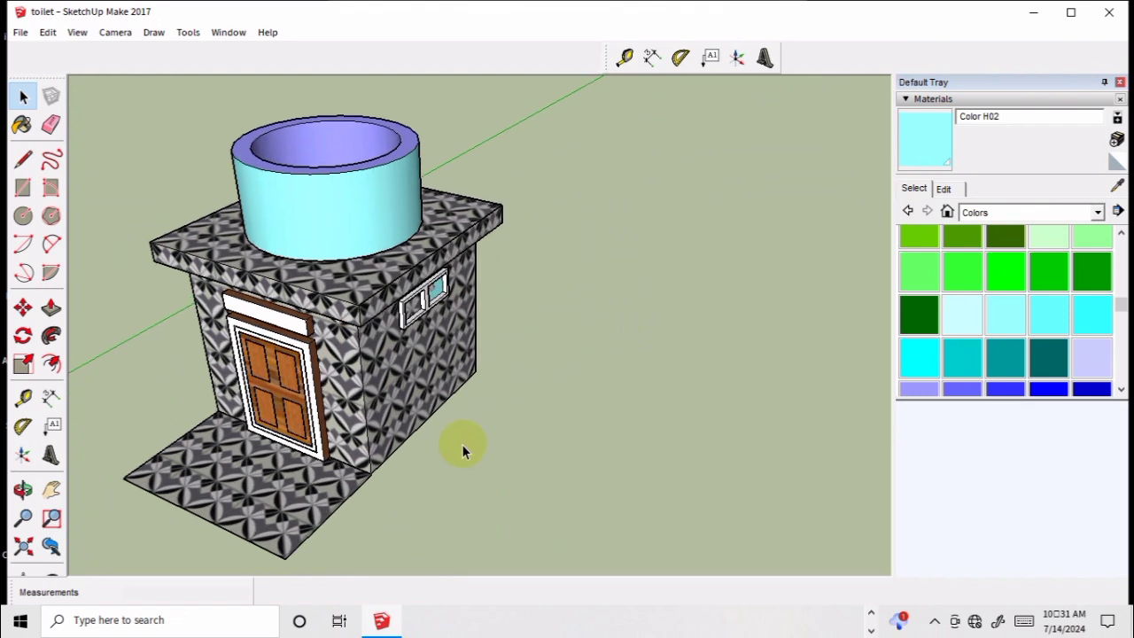
{"action": "left_click", "coordinate": [413, 140]}
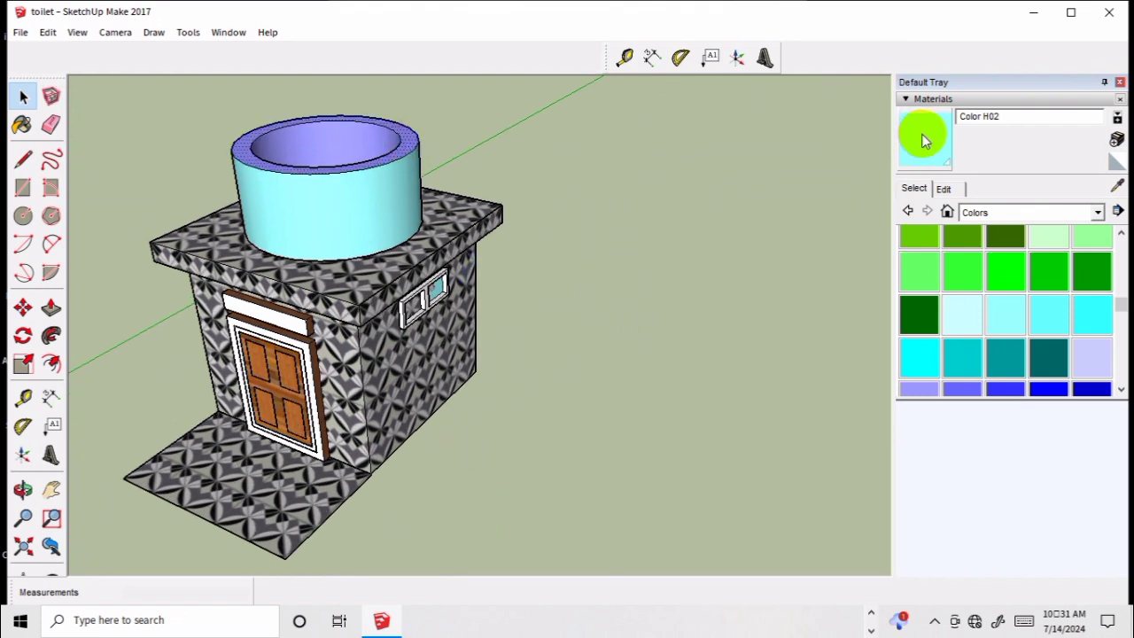
- Paint the tank's inner wall and top rim Color H02, then clear the selection
{"action": "key", "text": "b"}
{"action": "left_click", "coordinate": [390, 142]}
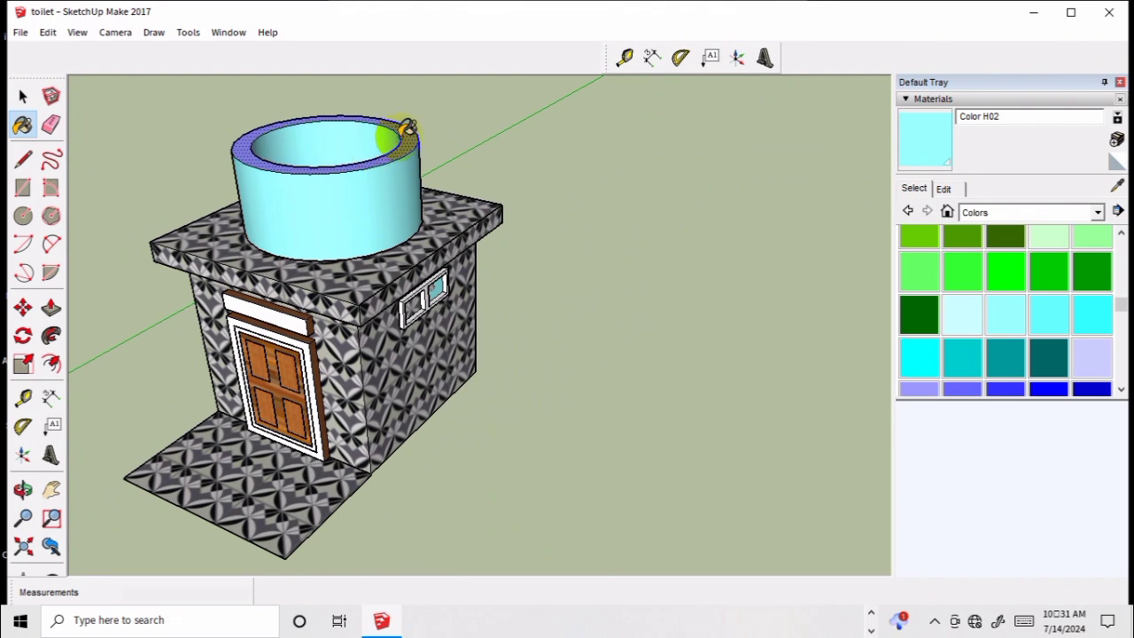
{"action": "left_click", "coordinate": [410, 137]}
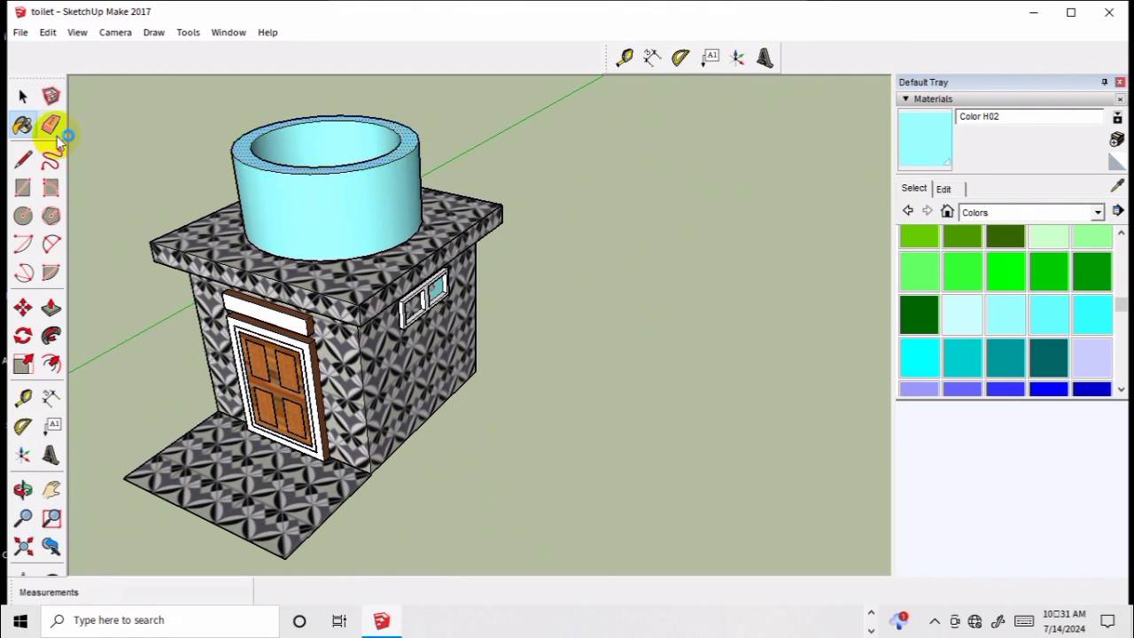
{"action": "left_click", "coordinate": [23, 96]}
{"action": "left_click", "coordinate": [589, 356]}
{"action": "scroll", "coordinate": [589, 357], "scroll_direction": "down", "scroll_amount": 1}
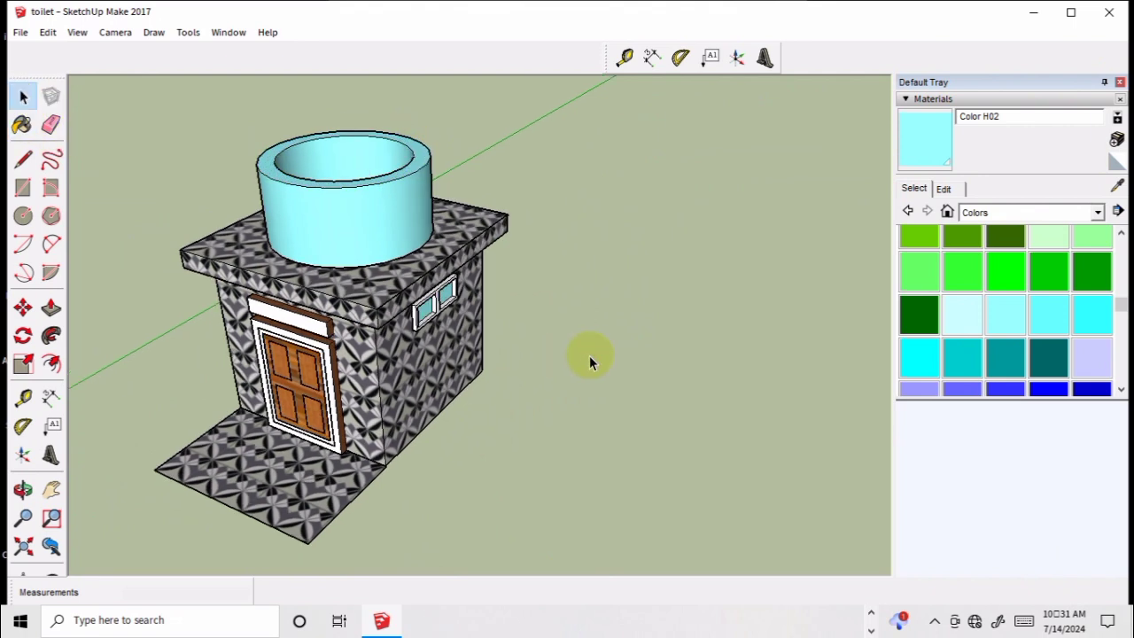
- Close the Default Tray and orbit to show the house's front with sky above
{"action": "key", "text": "o"}
{"action": "mouse_move", "coordinate": [547, 387]}
{"action": "left_mouse_down"}
{"action": "mouse_move", "coordinate": [541, 410]}
{"action": "mouse_move", "coordinate": [514, 410]}
{"action": "mouse_move", "coordinate": [531, 354]}
{"action": "mouse_move", "coordinate": [523, 307]}
{"action": "mouse_move", "coordinate": [571, 335]}
{"action": "mouse_move", "coordinate": [466, 322]}
{"action": "left_mouse_up"}
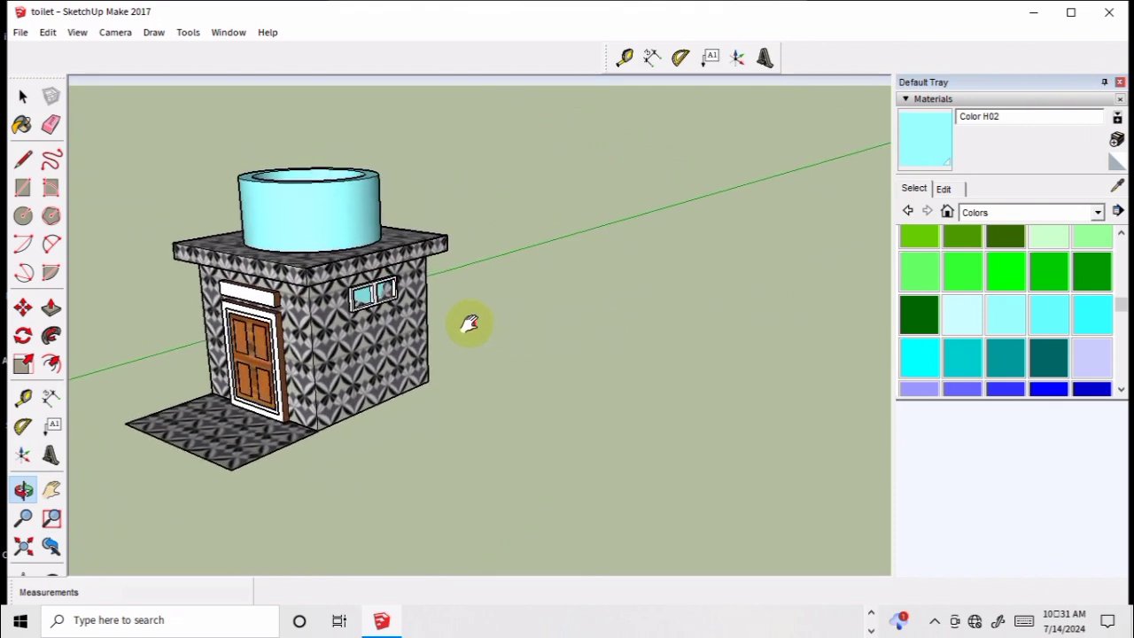
{"action": "left_click", "coordinate": [1119, 81]}
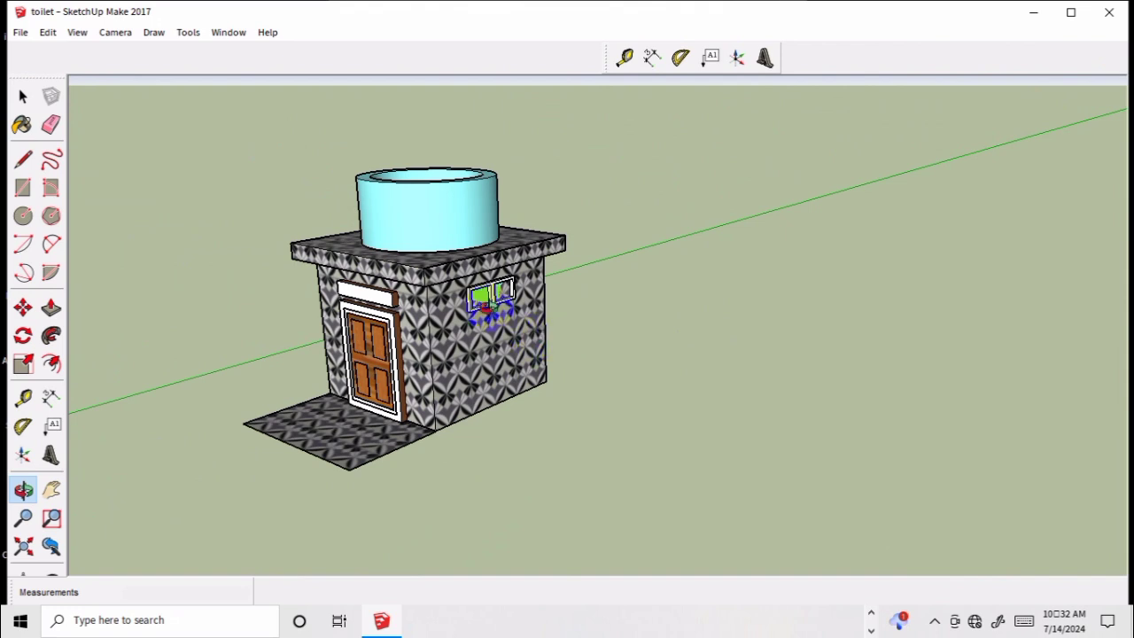
{"action": "mouse_move", "coordinate": [416, 288]}
{"action": "left_mouse_down"}
{"action": "mouse_move", "coordinate": [505, 310]}
{"action": "mouse_move", "coordinate": [522, 292]}
{"action": "mouse_move", "coordinate": [430, 286]}
{"action": "left_mouse_up"}
{"action": "left_click_drag", "start_coordinate": [469, 359], "coordinate": [455, 354]}
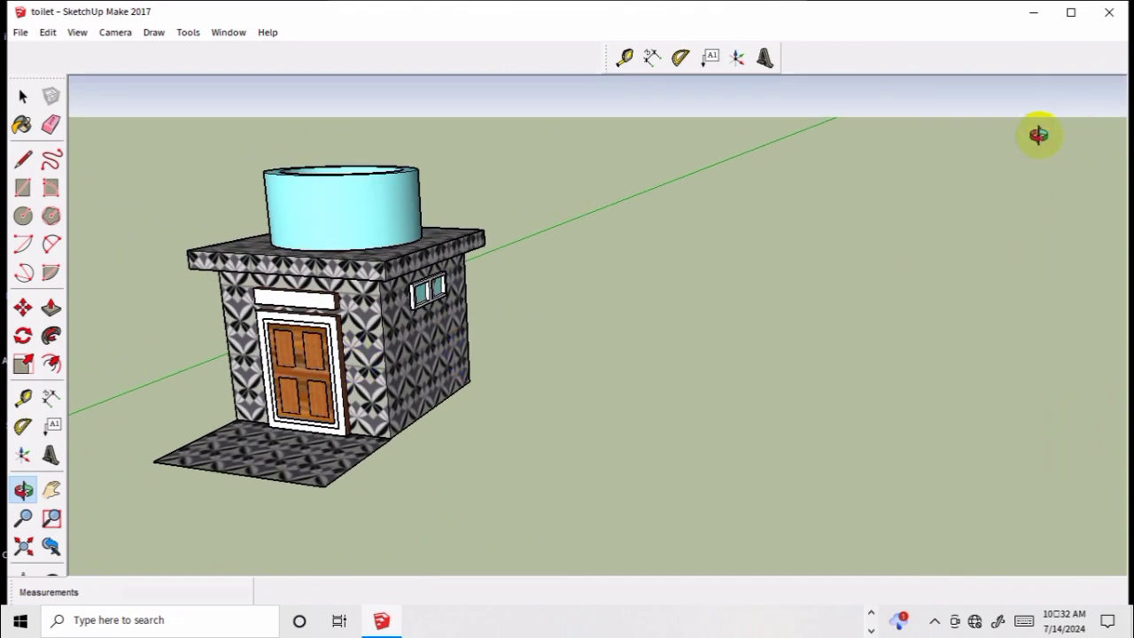